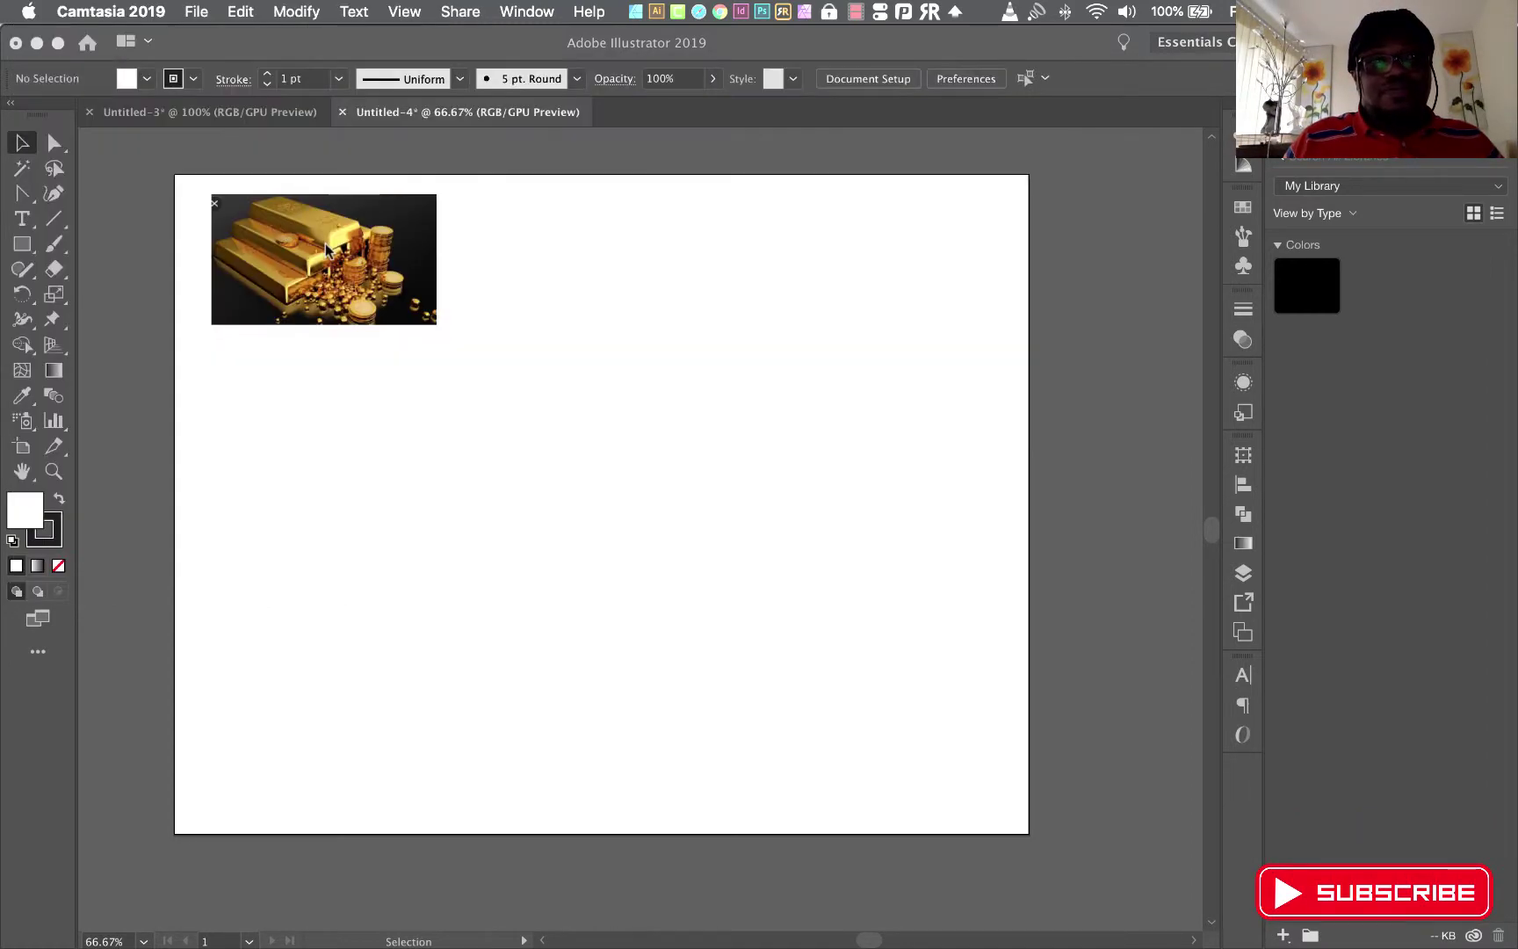
- Select the placed gold bars and coins photo on the artboard
left_click(326, 249)
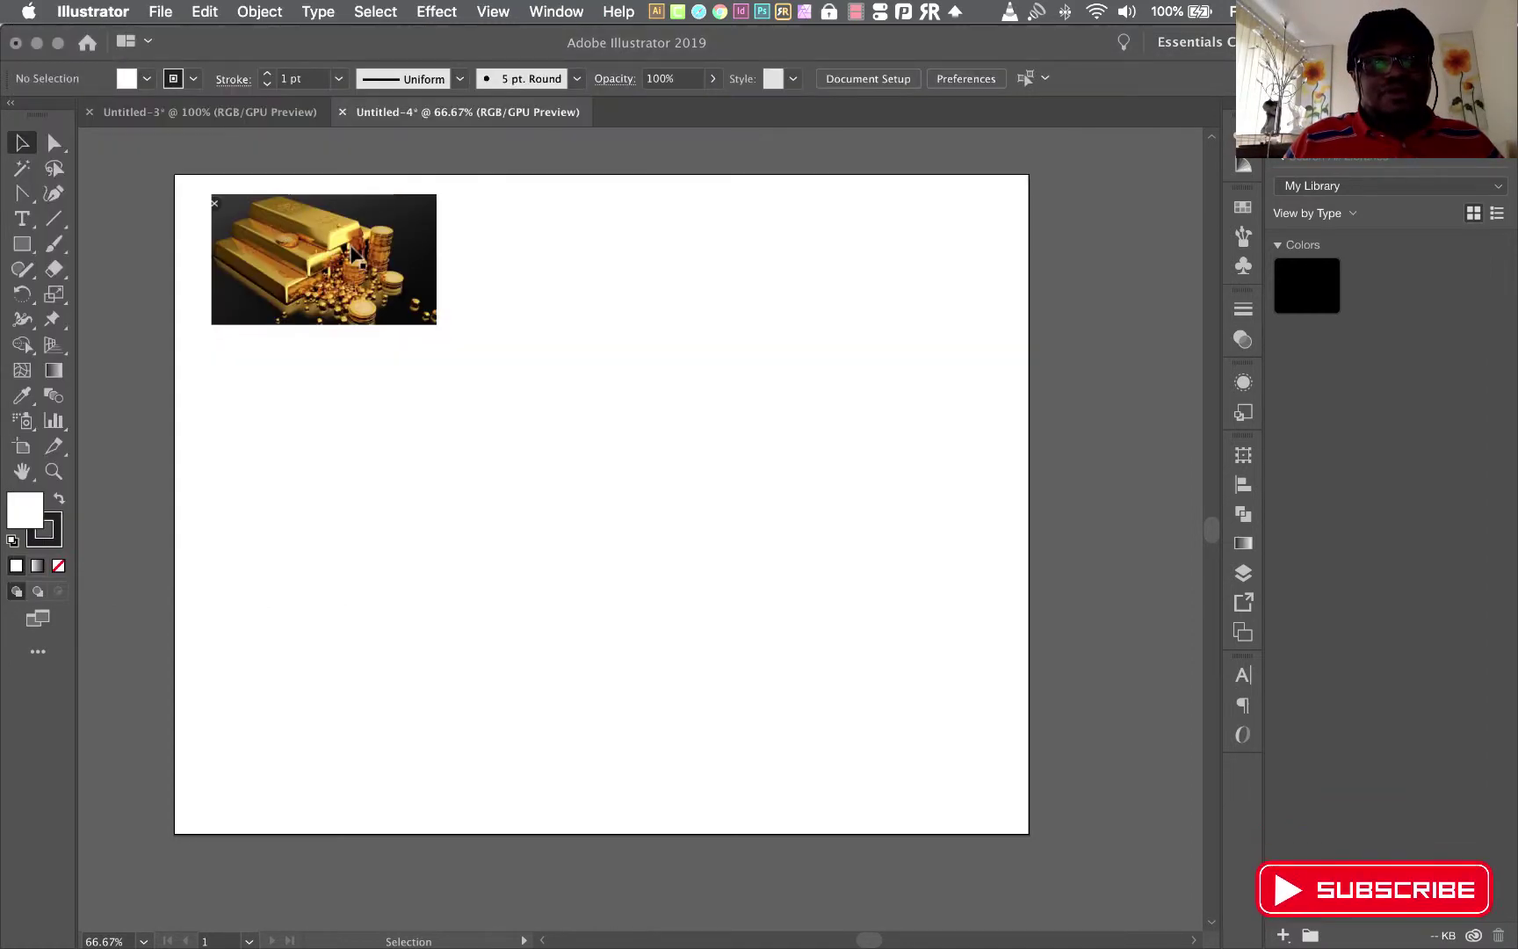
- Duplicate the gold photo to mid-artboard, shrink the original off the top-left, and raise the copy
mouse_move(341, 249)
left_mouse_down()
mouse_move(362, 246)
mouse_move(334, 234)
left_mouse_up()
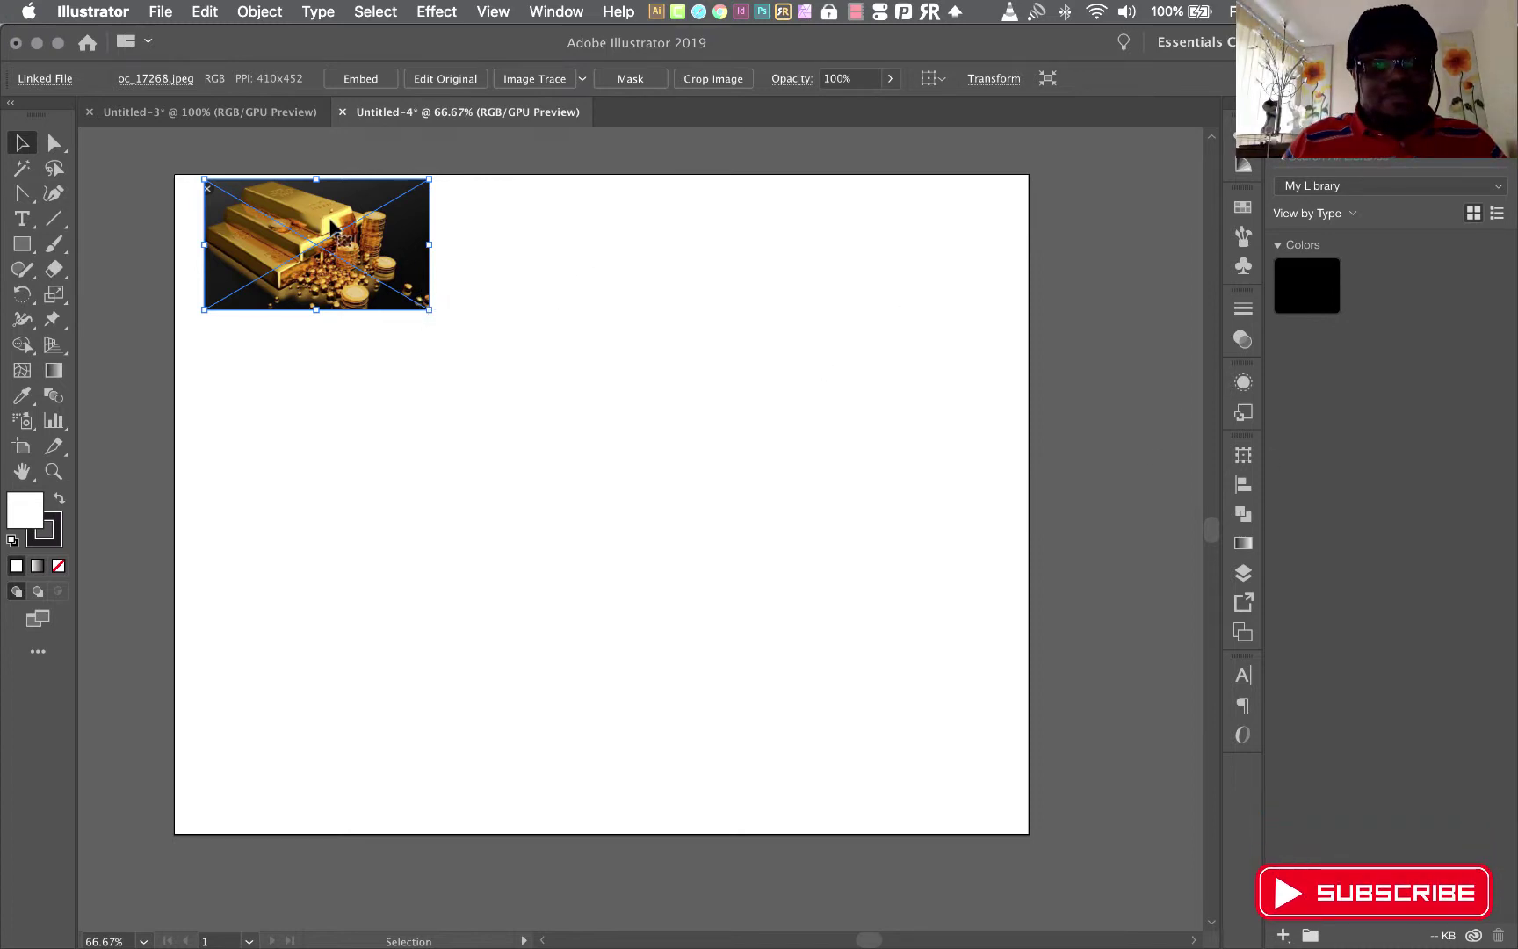
mouse_move(333, 227)
left_mouse_down()
mouse_move(609, 508)
mouse_move(565, 477)
mouse_move(590, 471)
mouse_move(620, 495)
mouse_move(576, 471)
mouse_move(603, 493)
left_mouse_up()
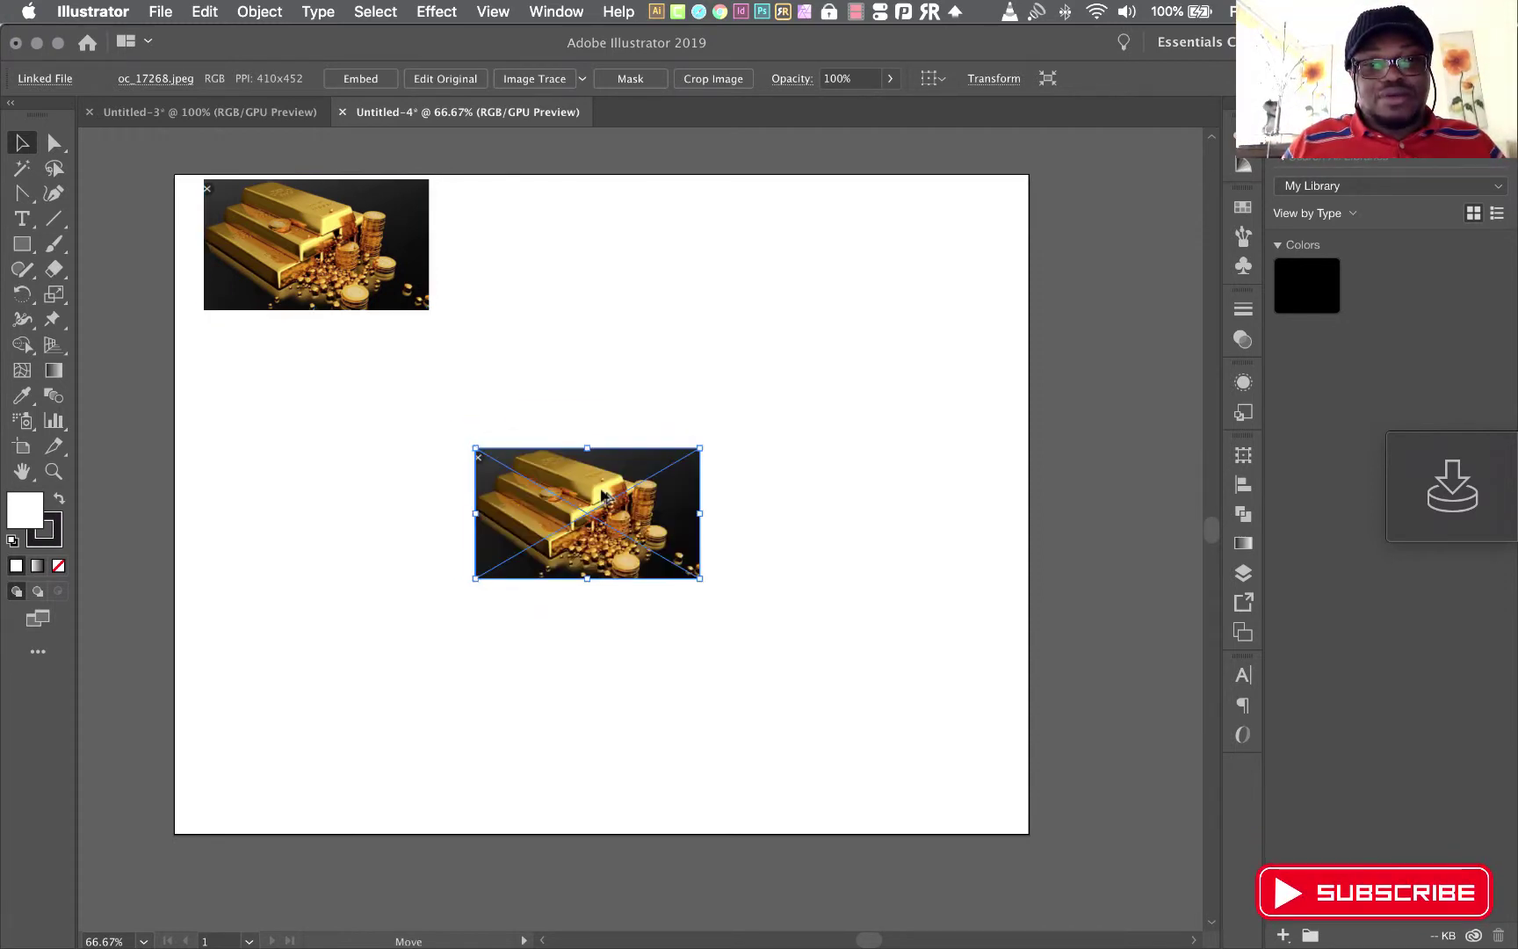
left_click(312, 195)
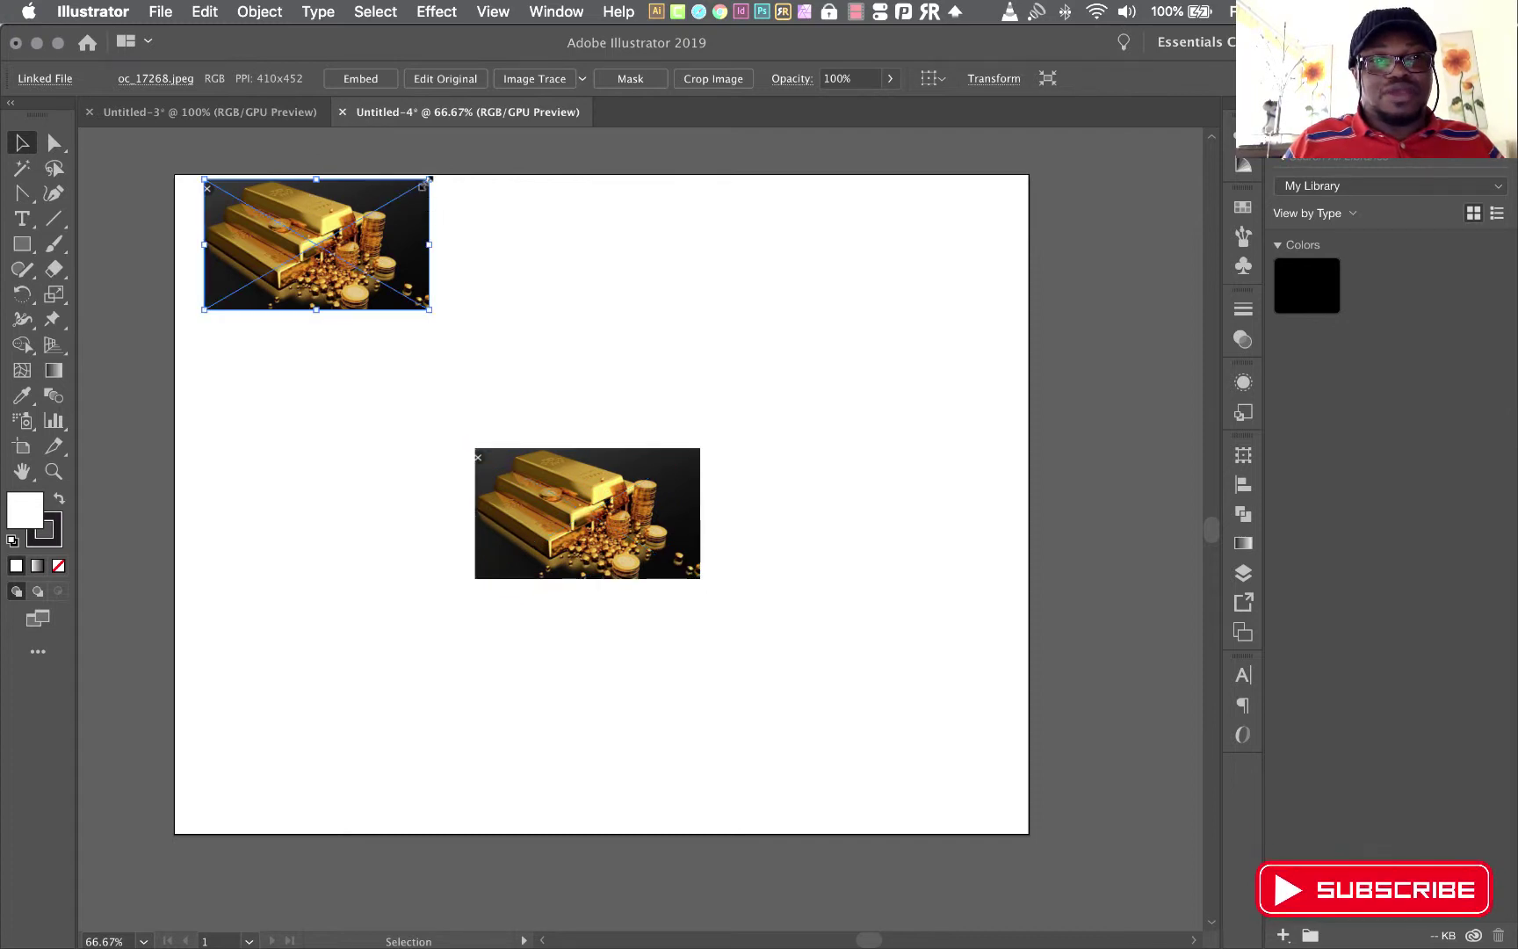
left_click_drag(319, 233, 292, 239)
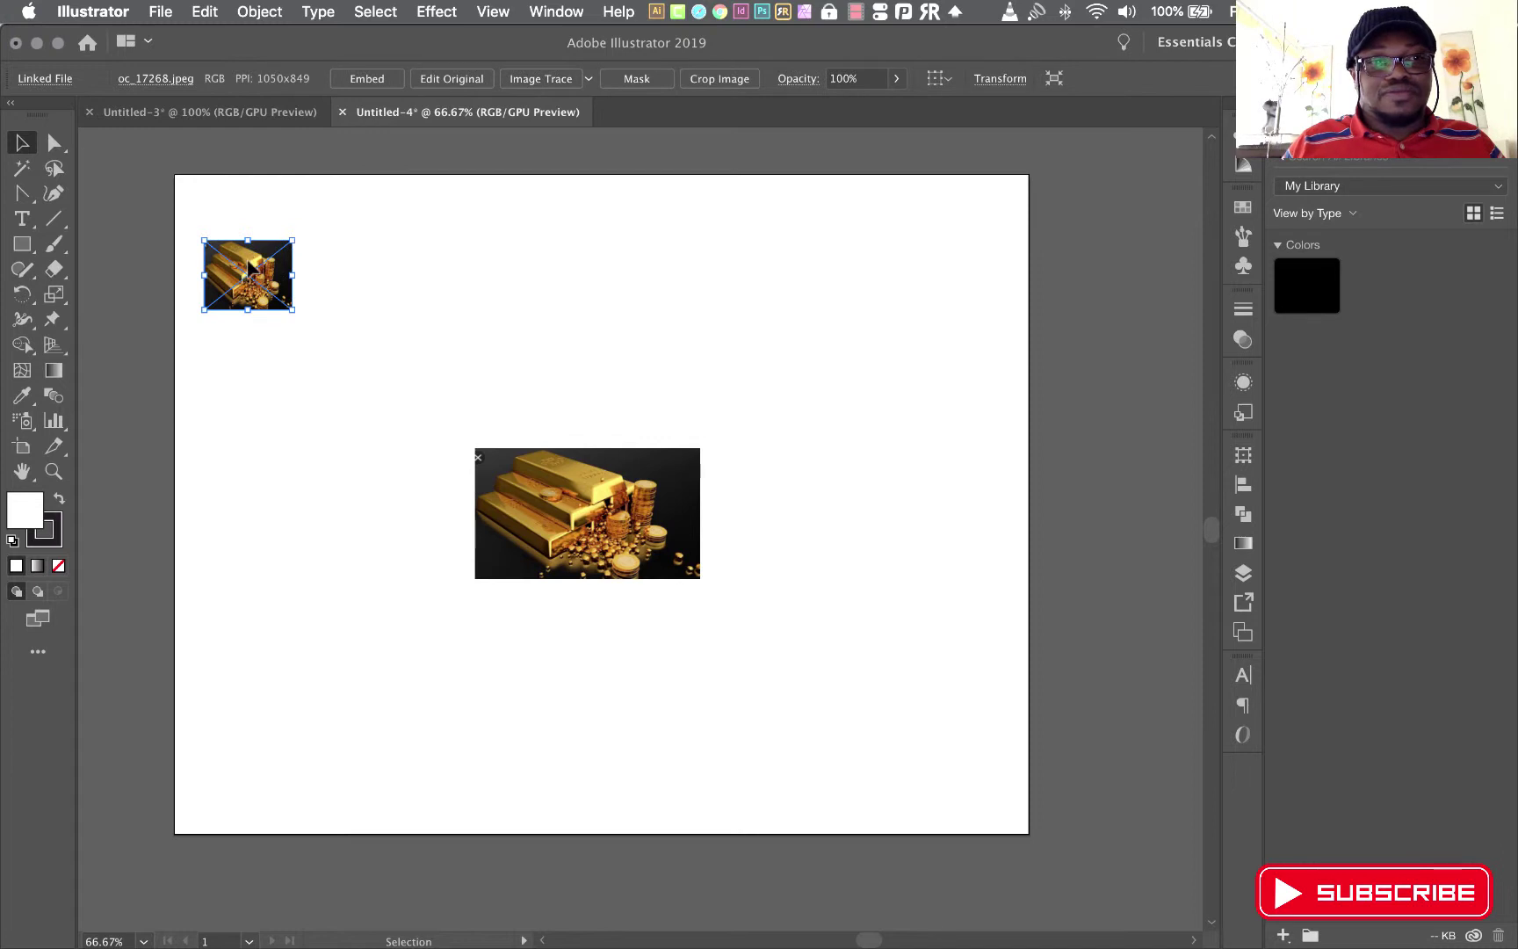
mouse_move(169, 180)
left_mouse_down()
mouse_move(137, 169)
mouse_move(176, 183)
left_mouse_up()
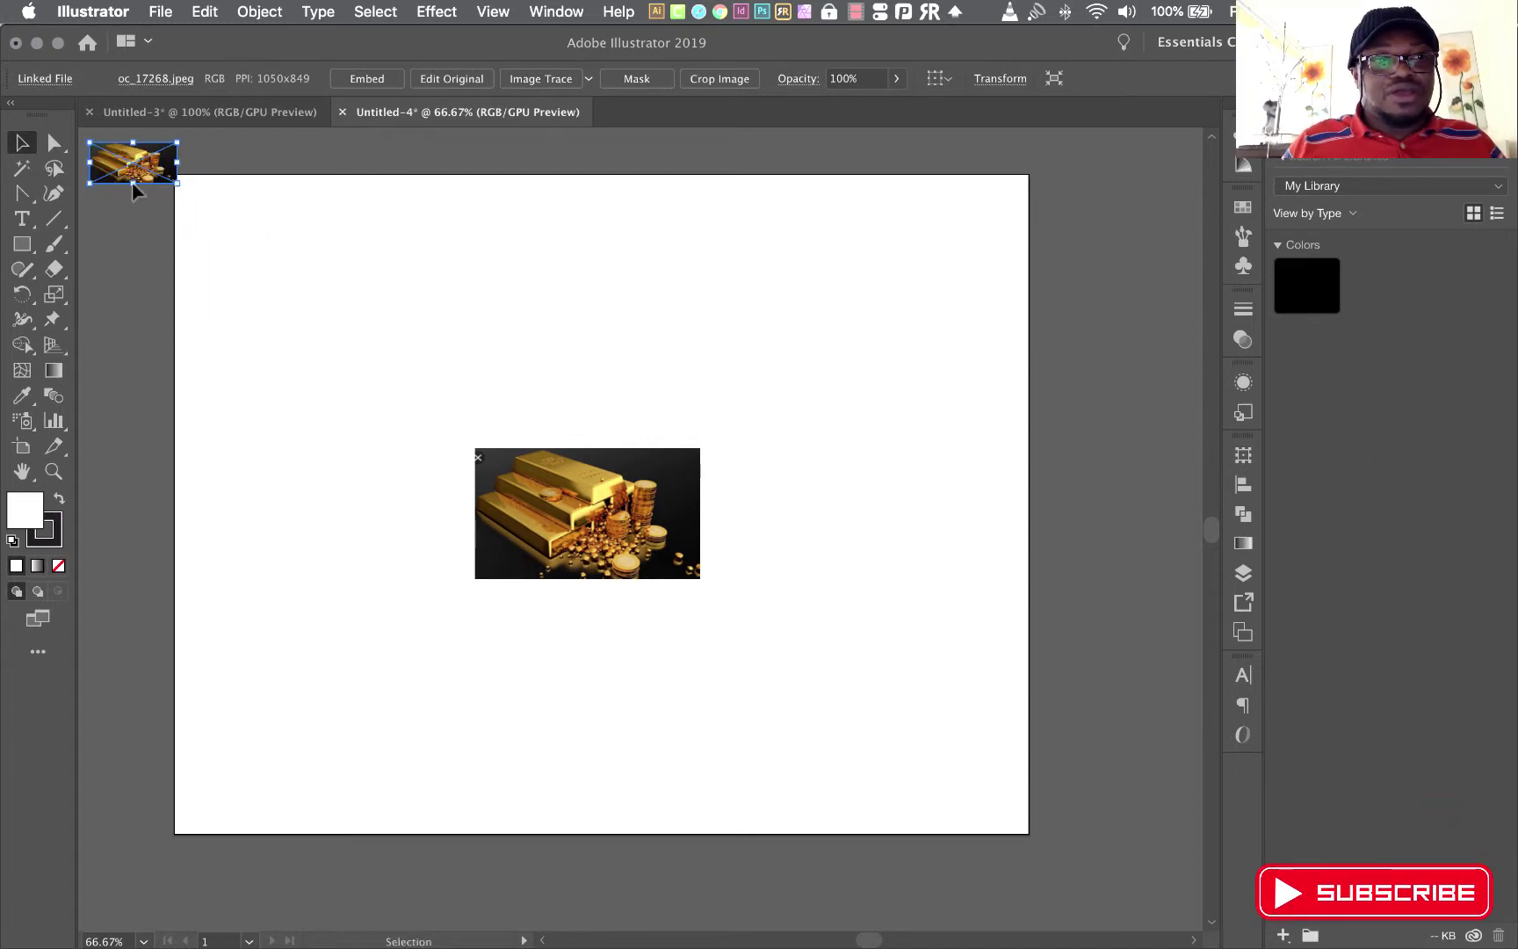
left_click(621, 501, "shift")
mouse_move(621, 501)
left_mouse_down()
mouse_move(623, 388)
mouse_move(594, 396)
left_mouse_up()
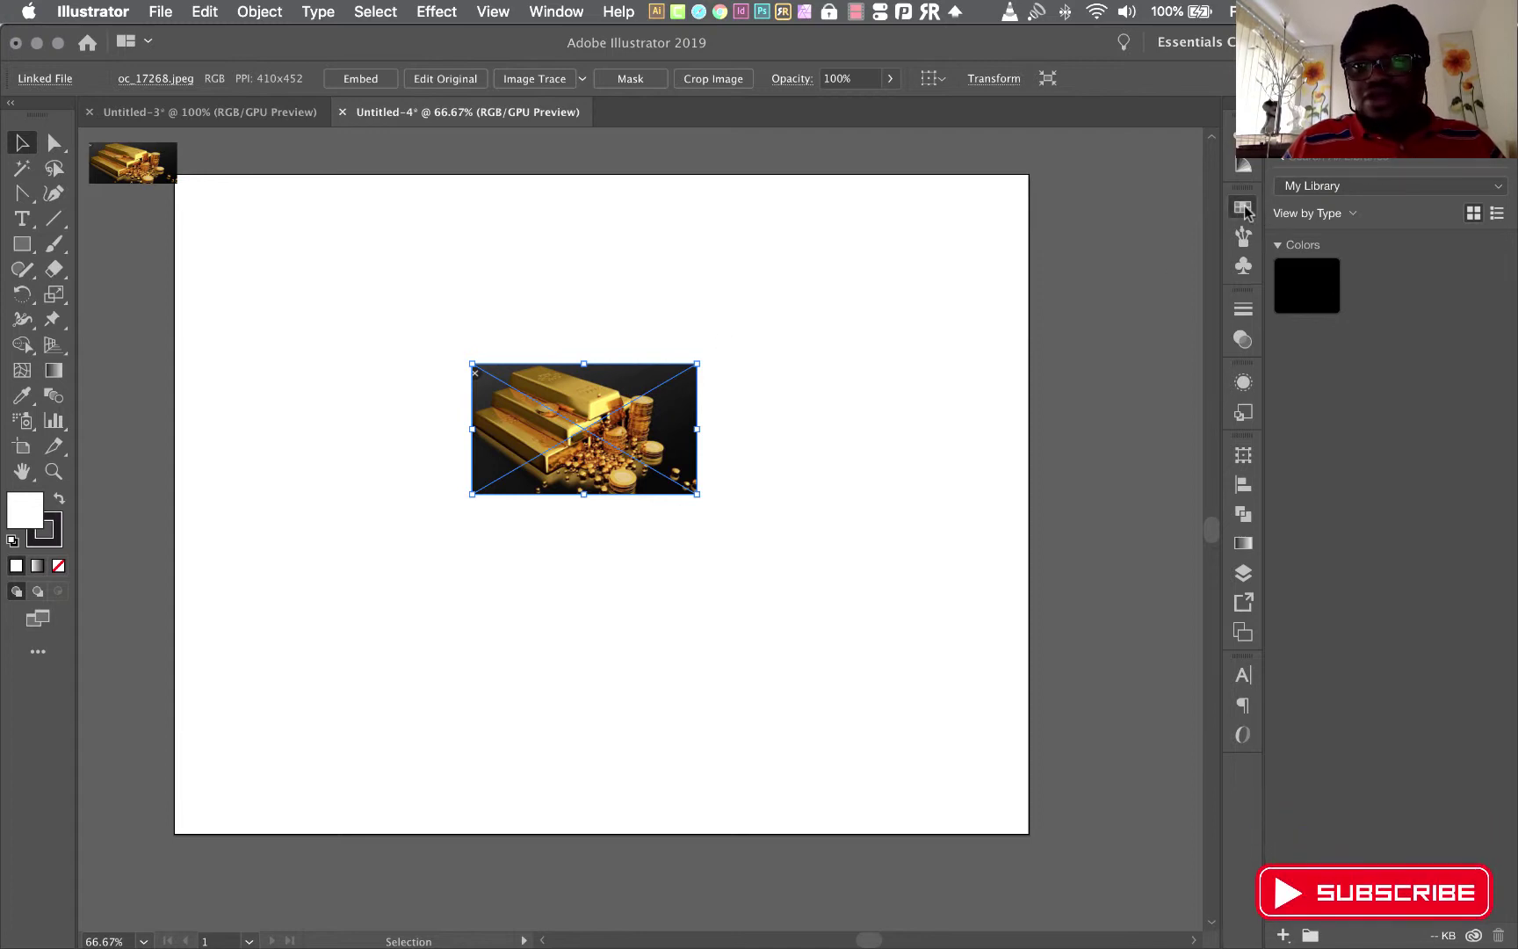
- Select the run of default swatches in the Swatches panel and delete them
left_click(1244, 208)
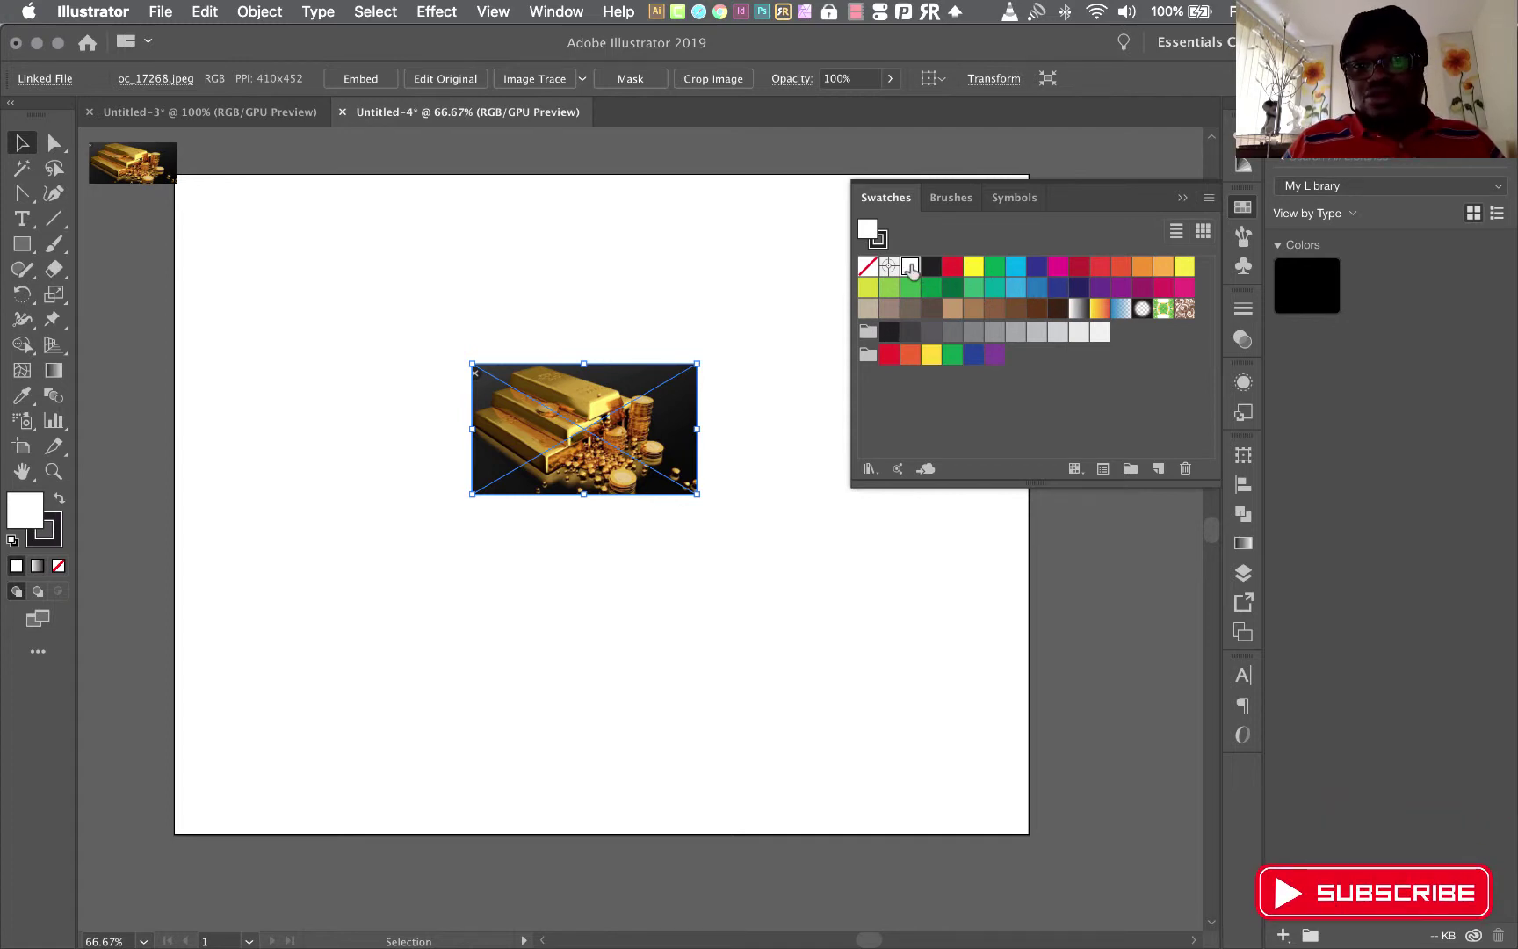
left_click(1098, 334)
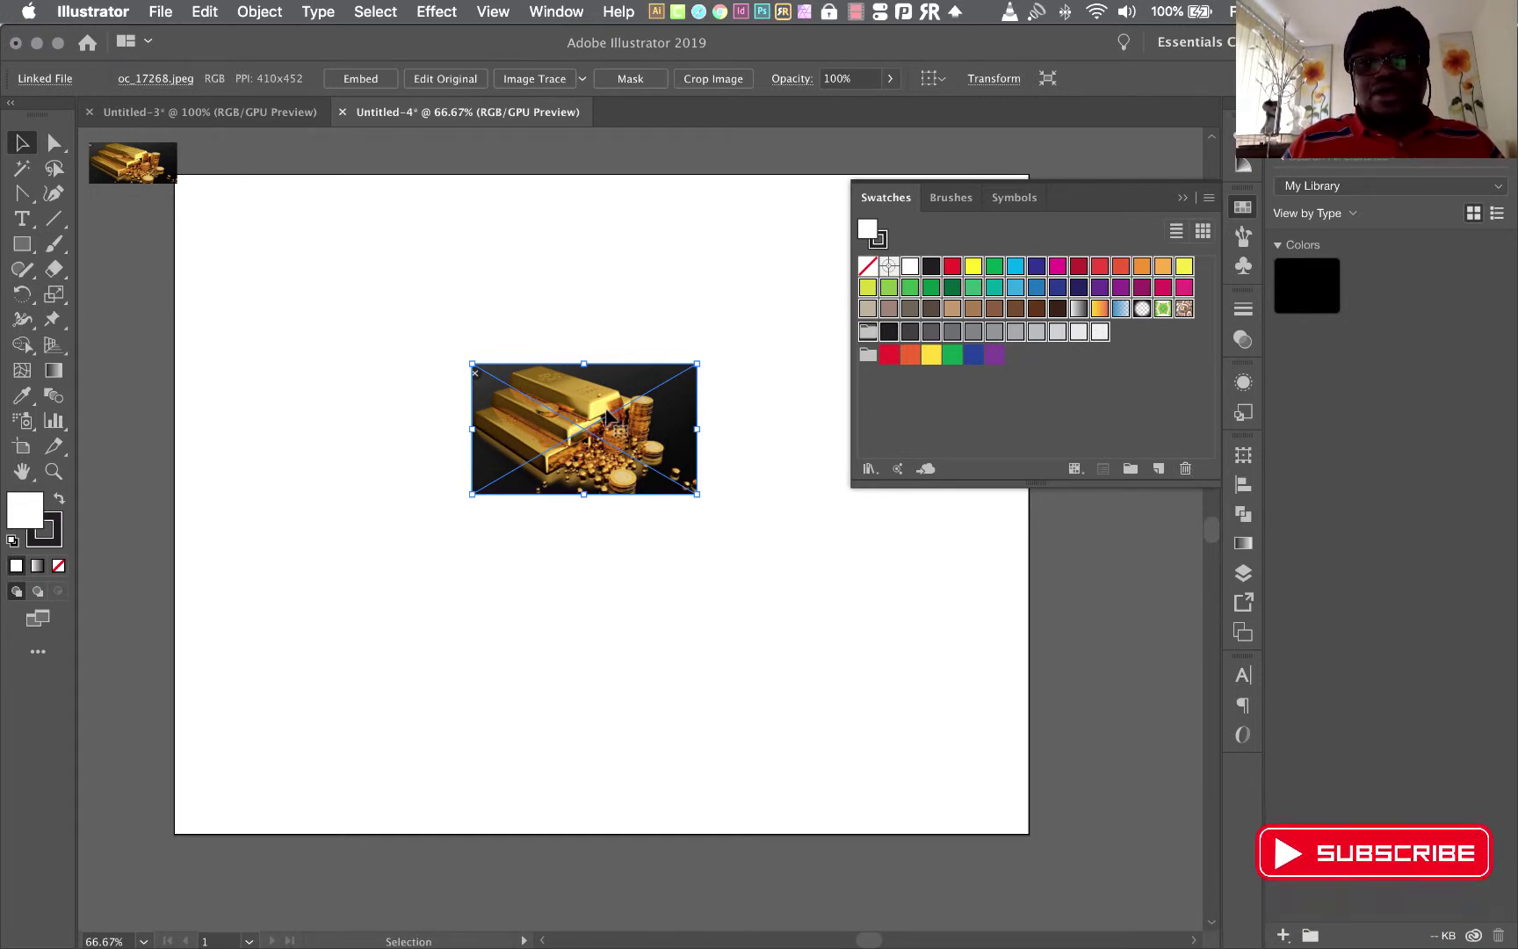
left_click(1185, 469)
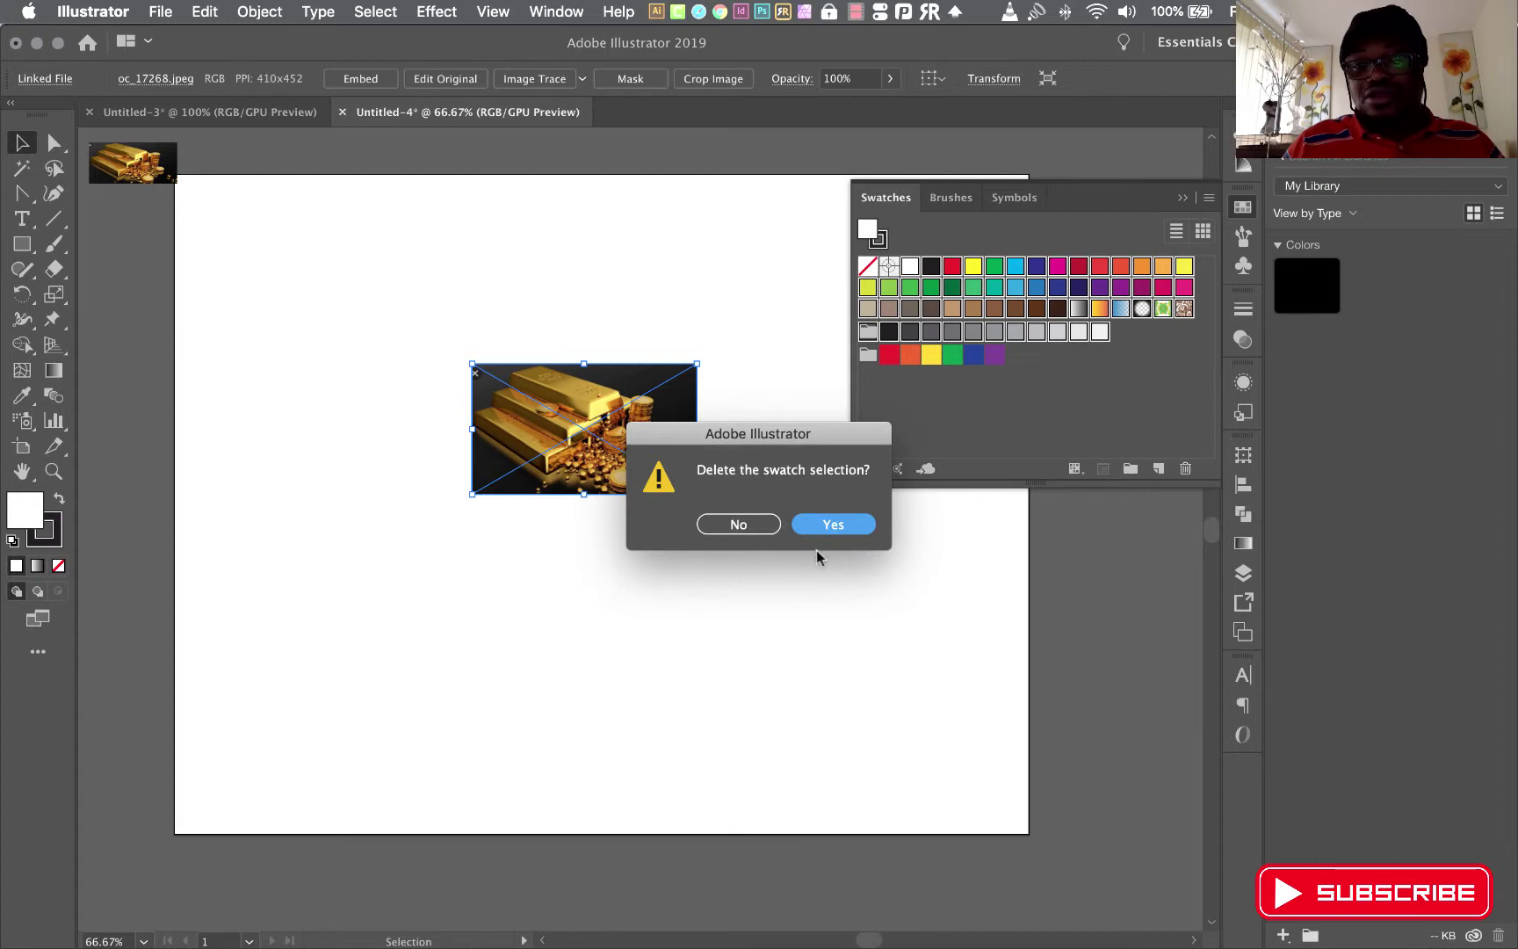
left_click(835, 525)
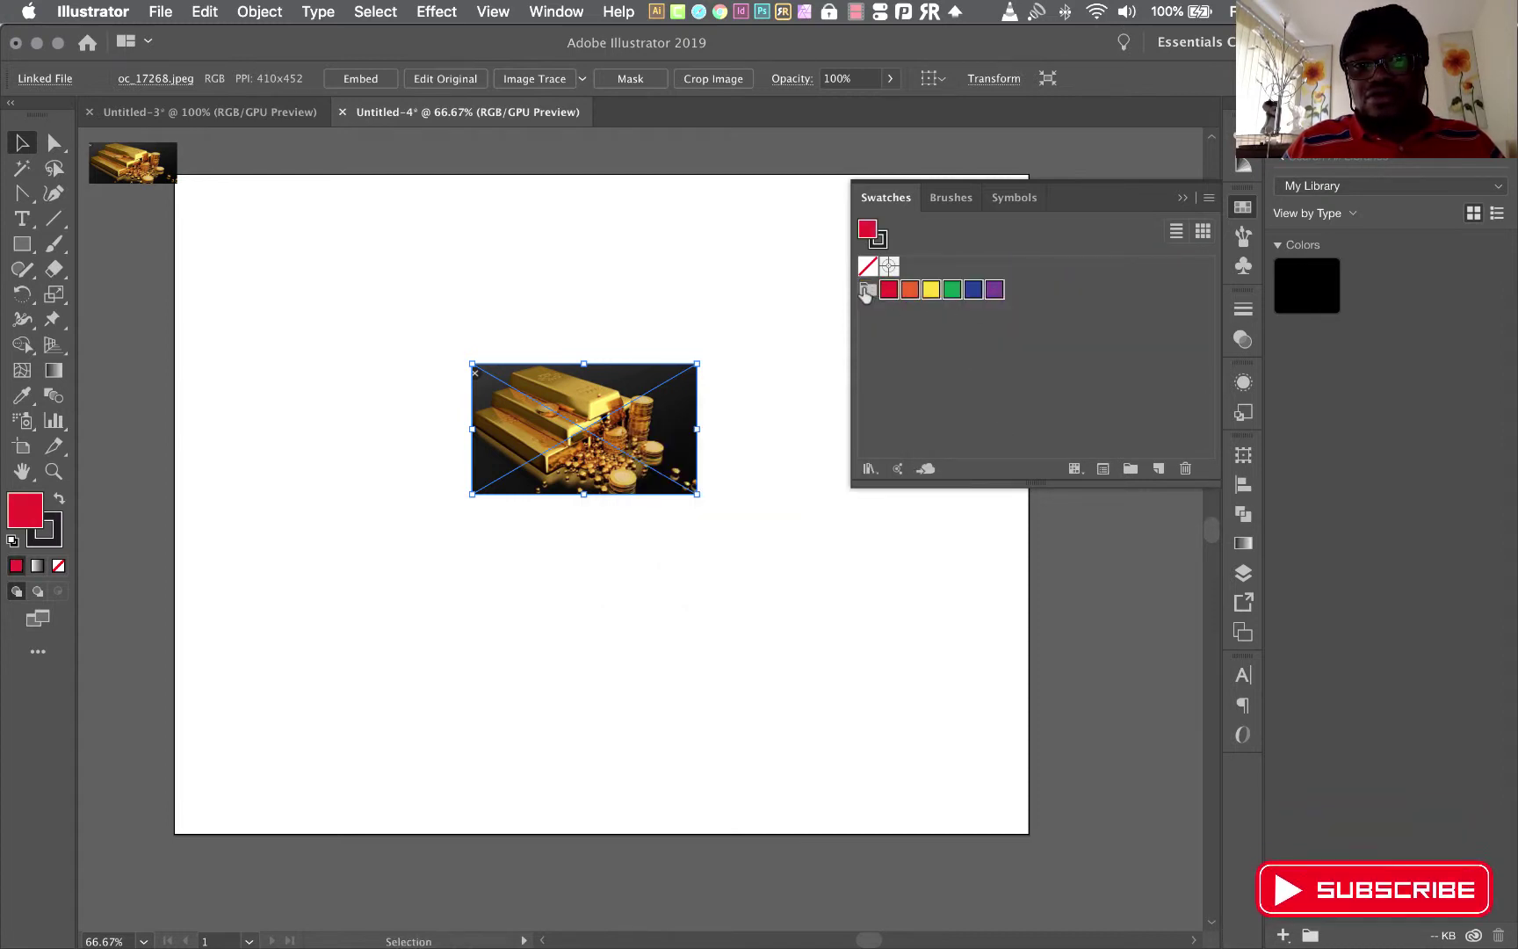
- Delete the remaining colour group, leaving only None and Registration swatches
left_click(867, 290)
left_click(1186, 469)
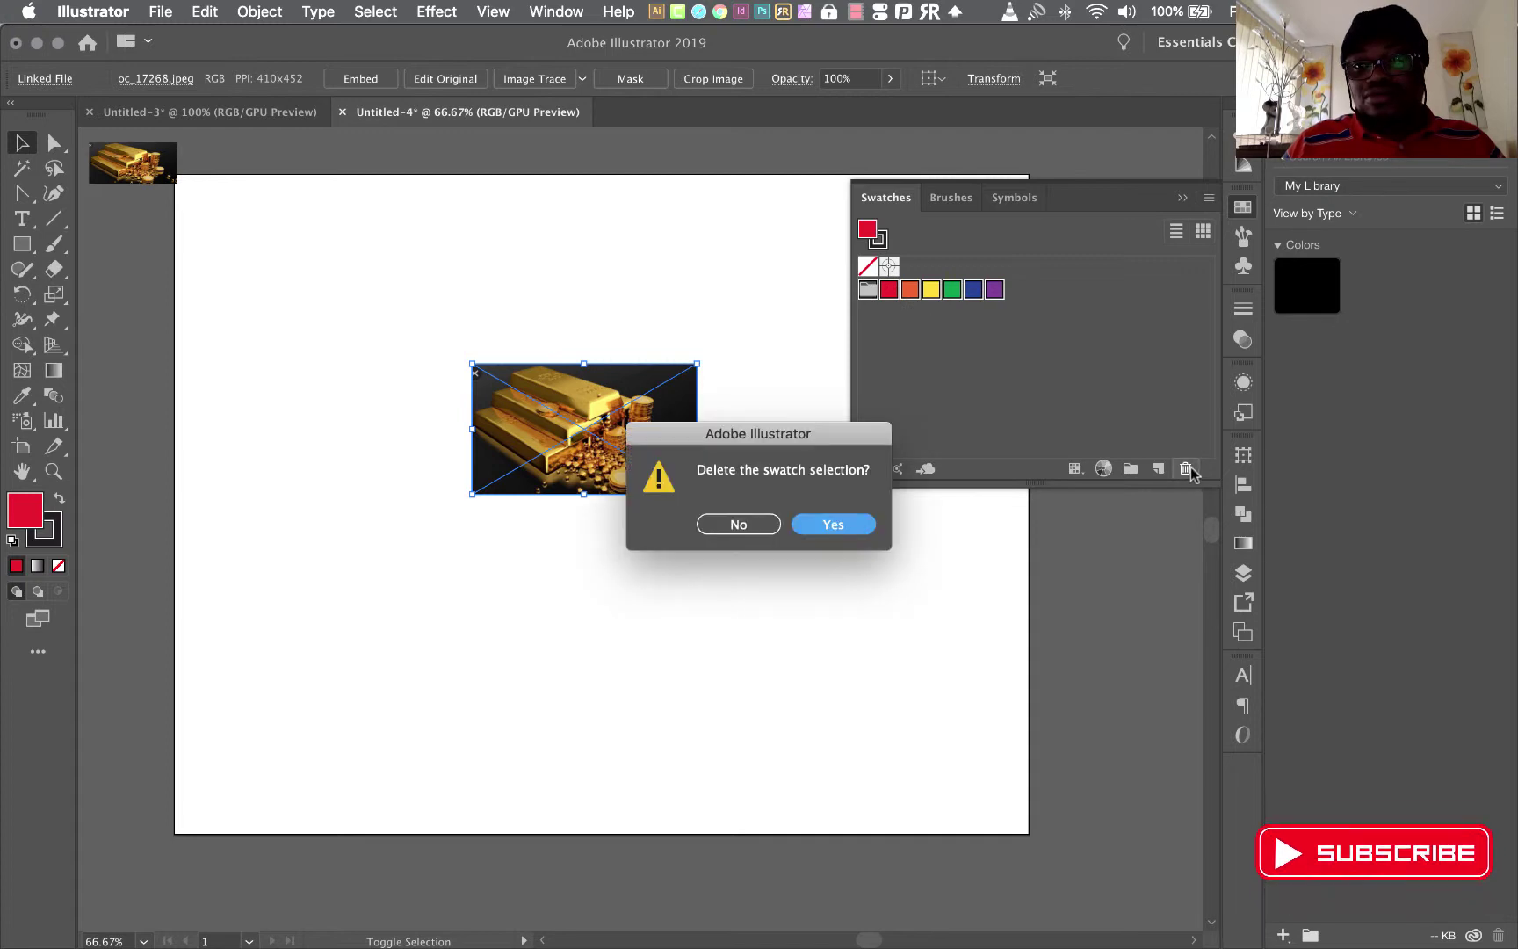
left_click(834, 525)
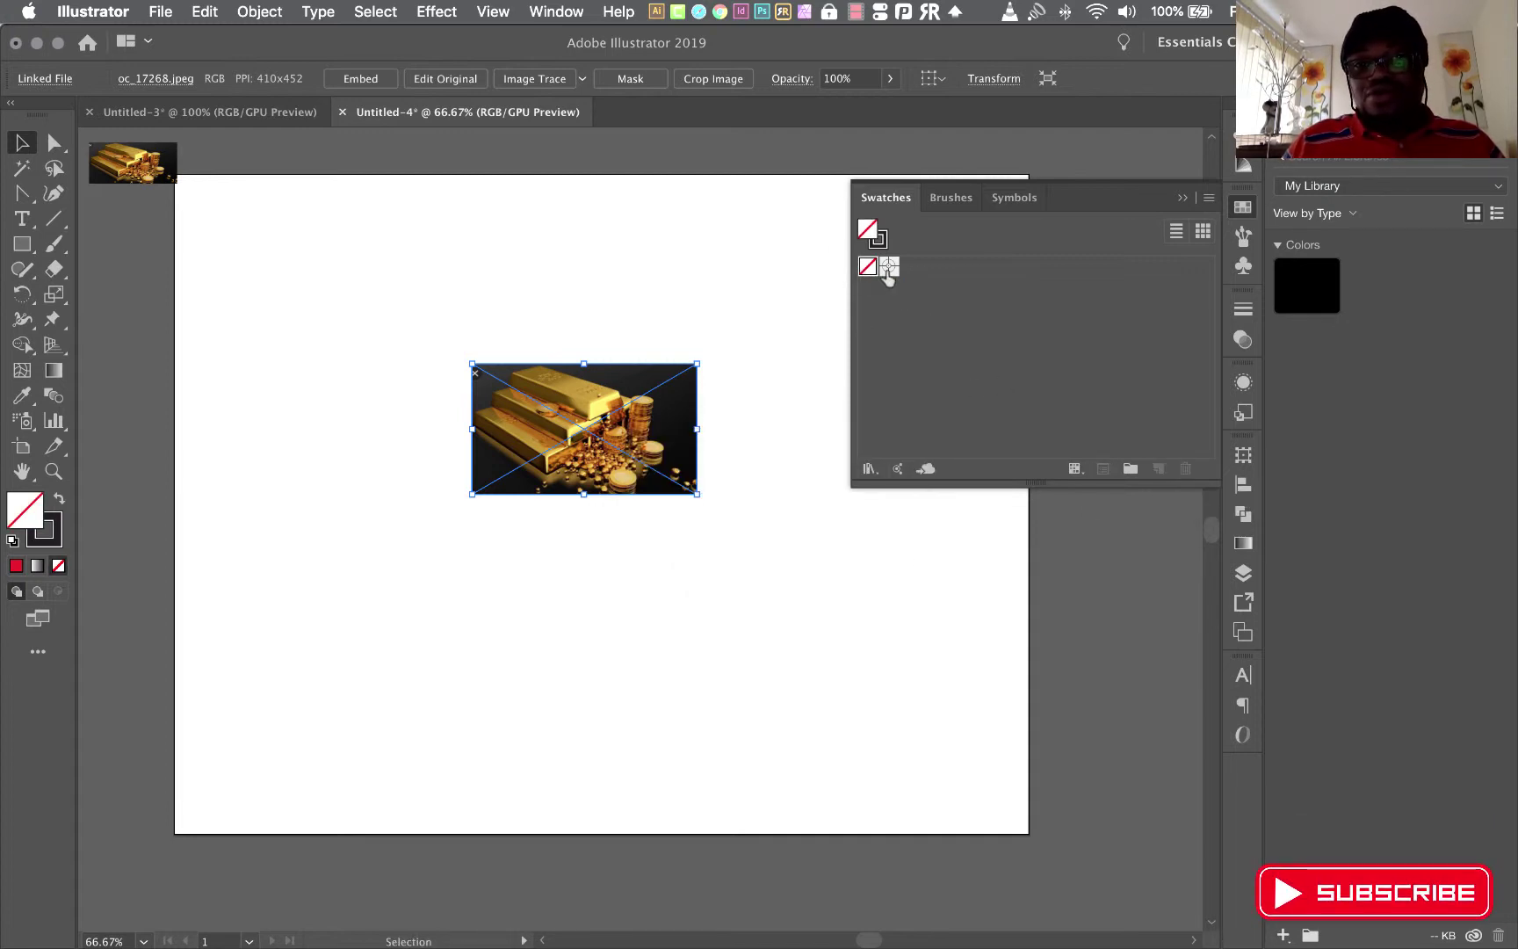
left_click(867, 268)
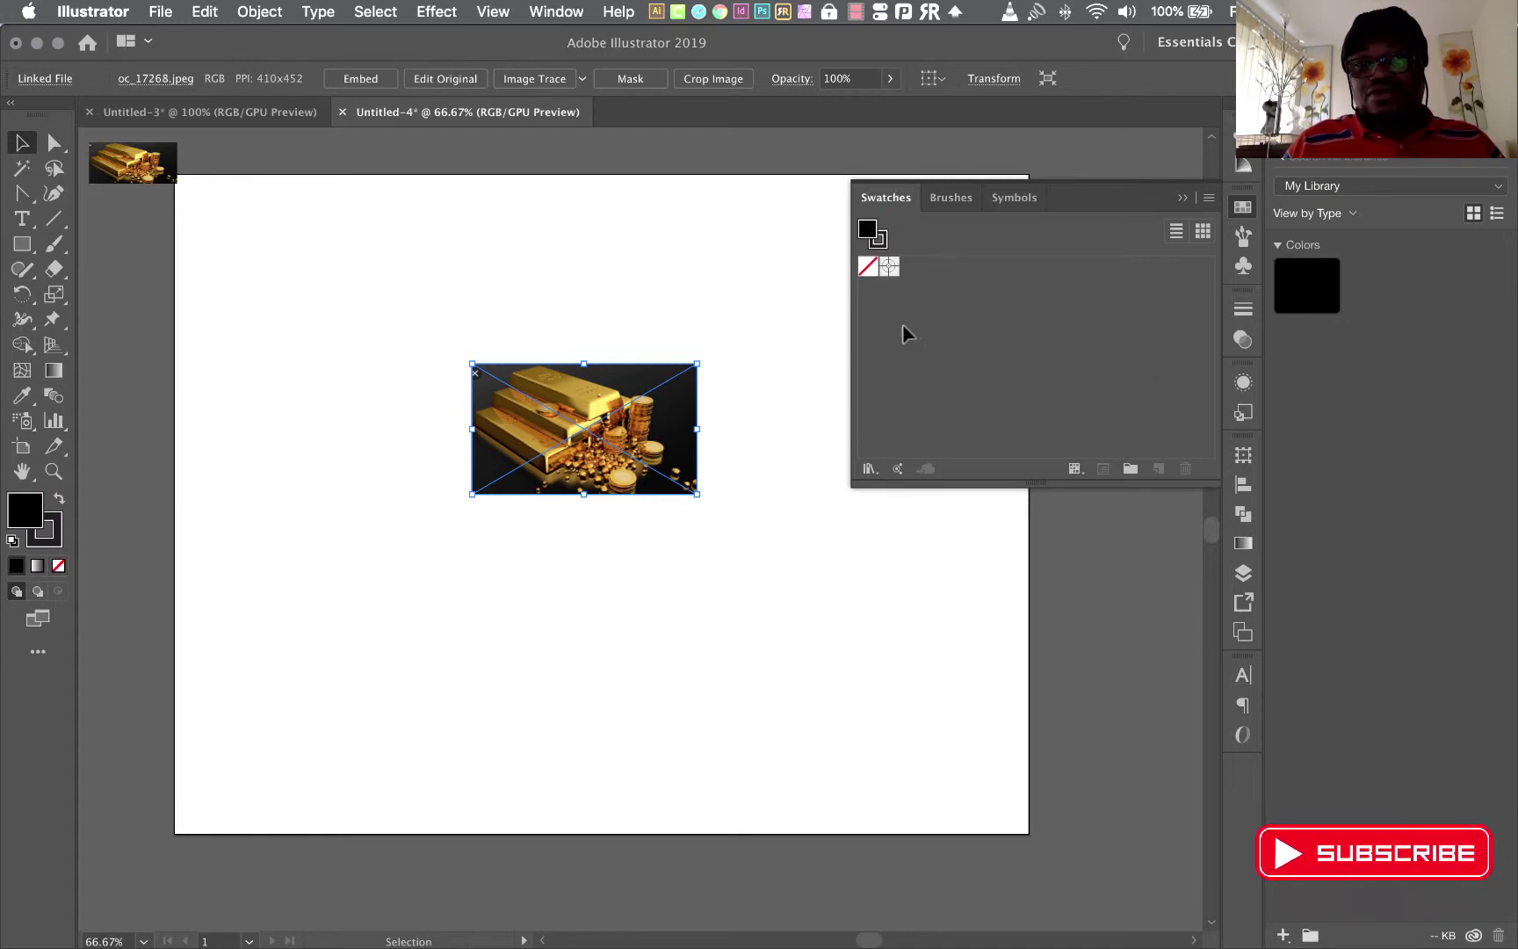
left_click(793, 281)
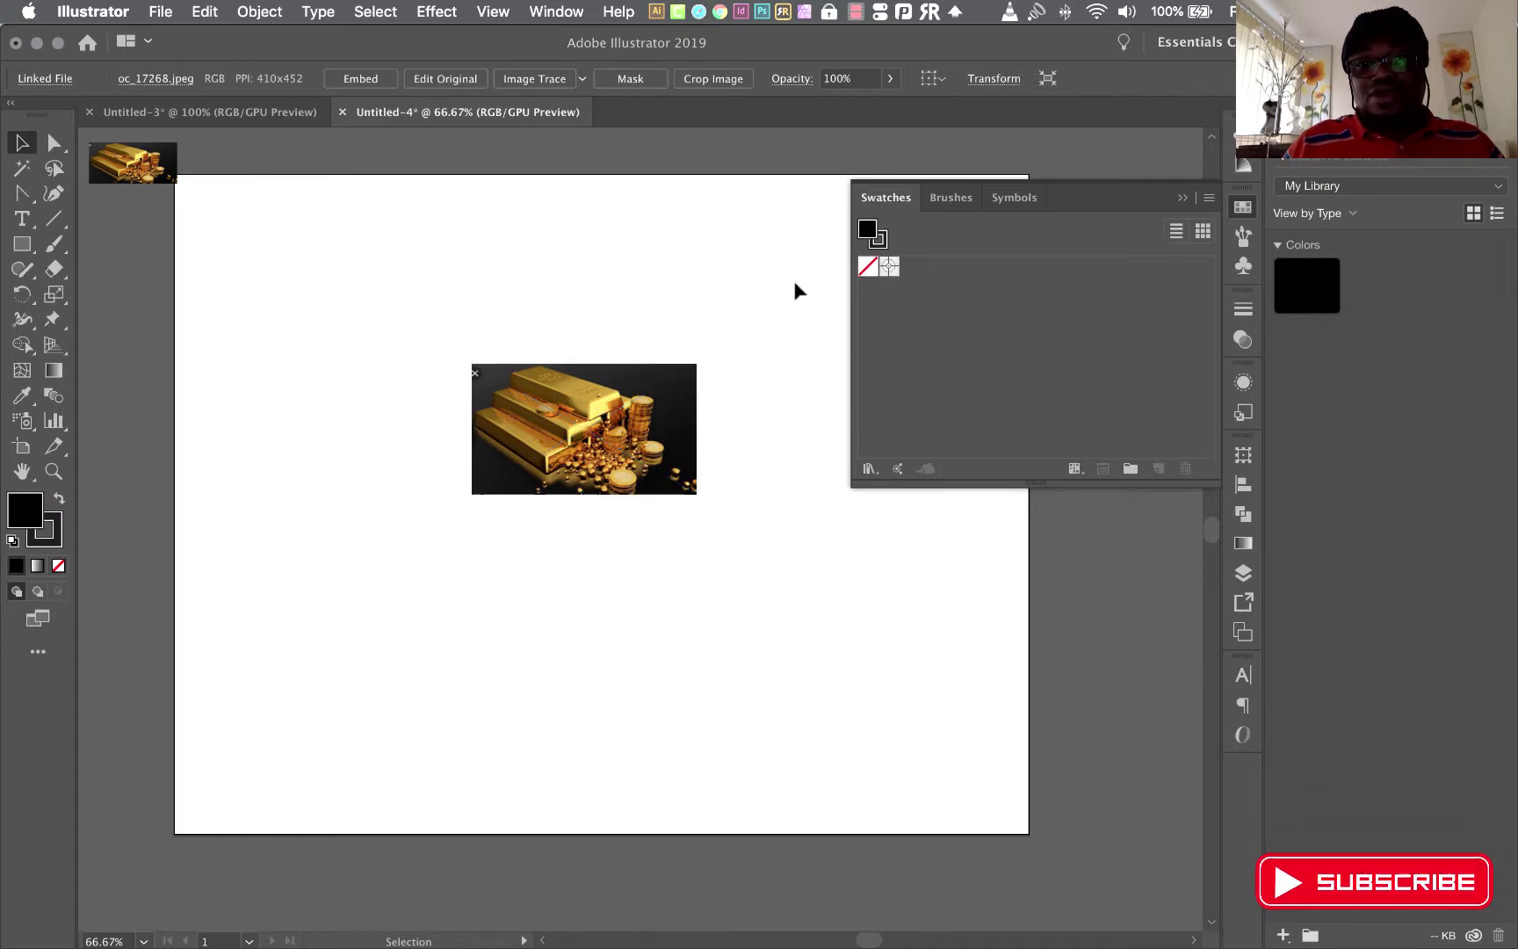
left_click(606, 404)
- Move the centre gold photo higher and trace it with the High Fidelity Photo preset
left_click(1180, 198)
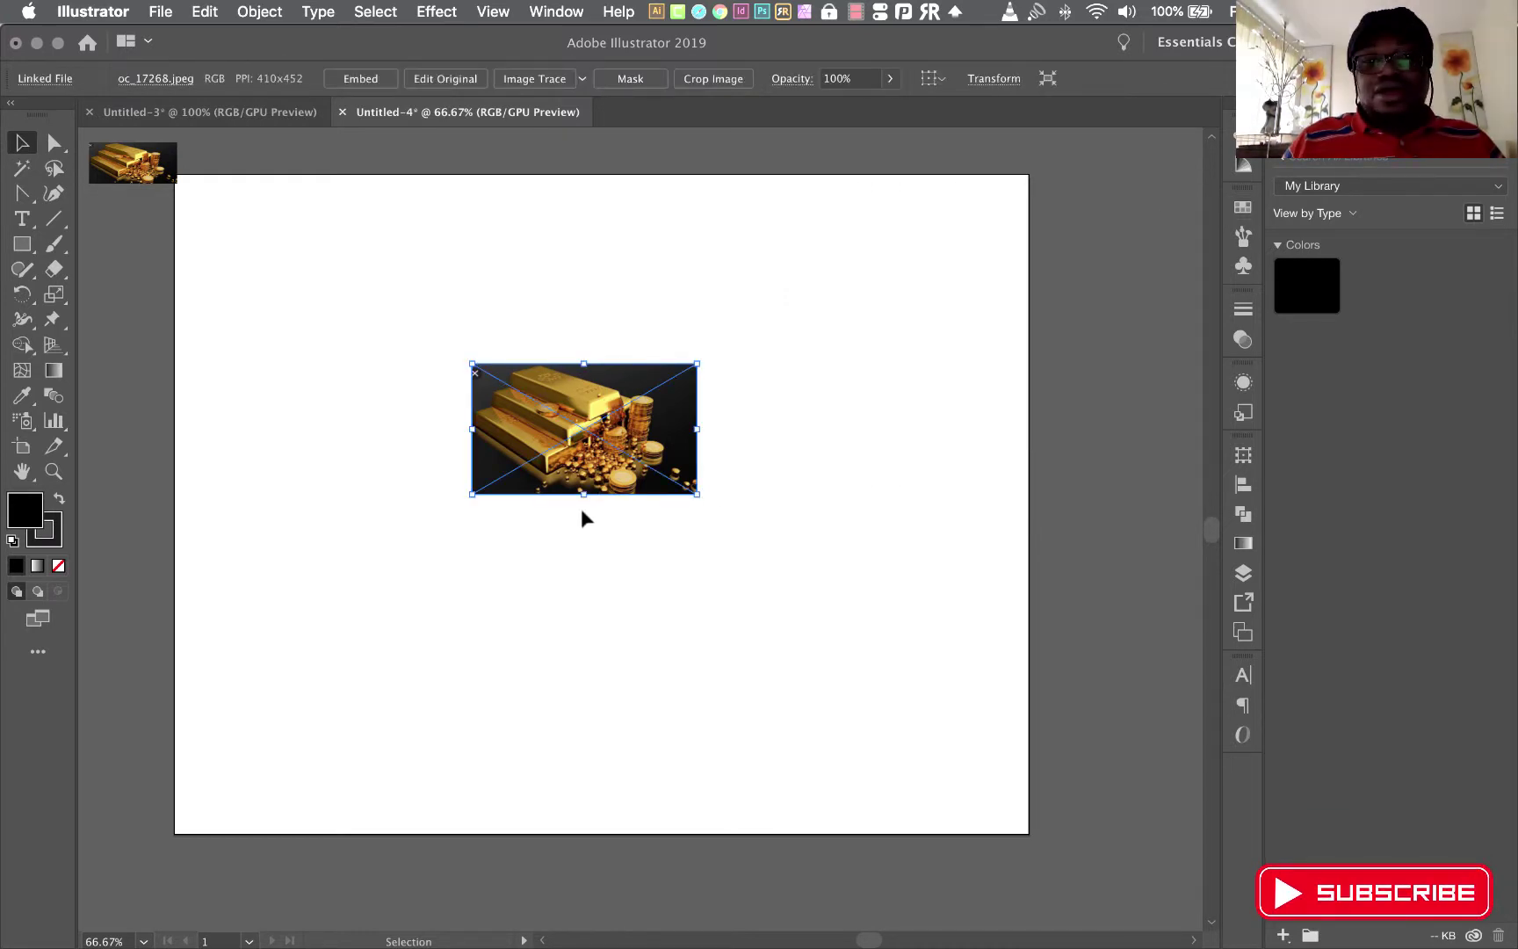
scroll(1044, 360, "down", 1)
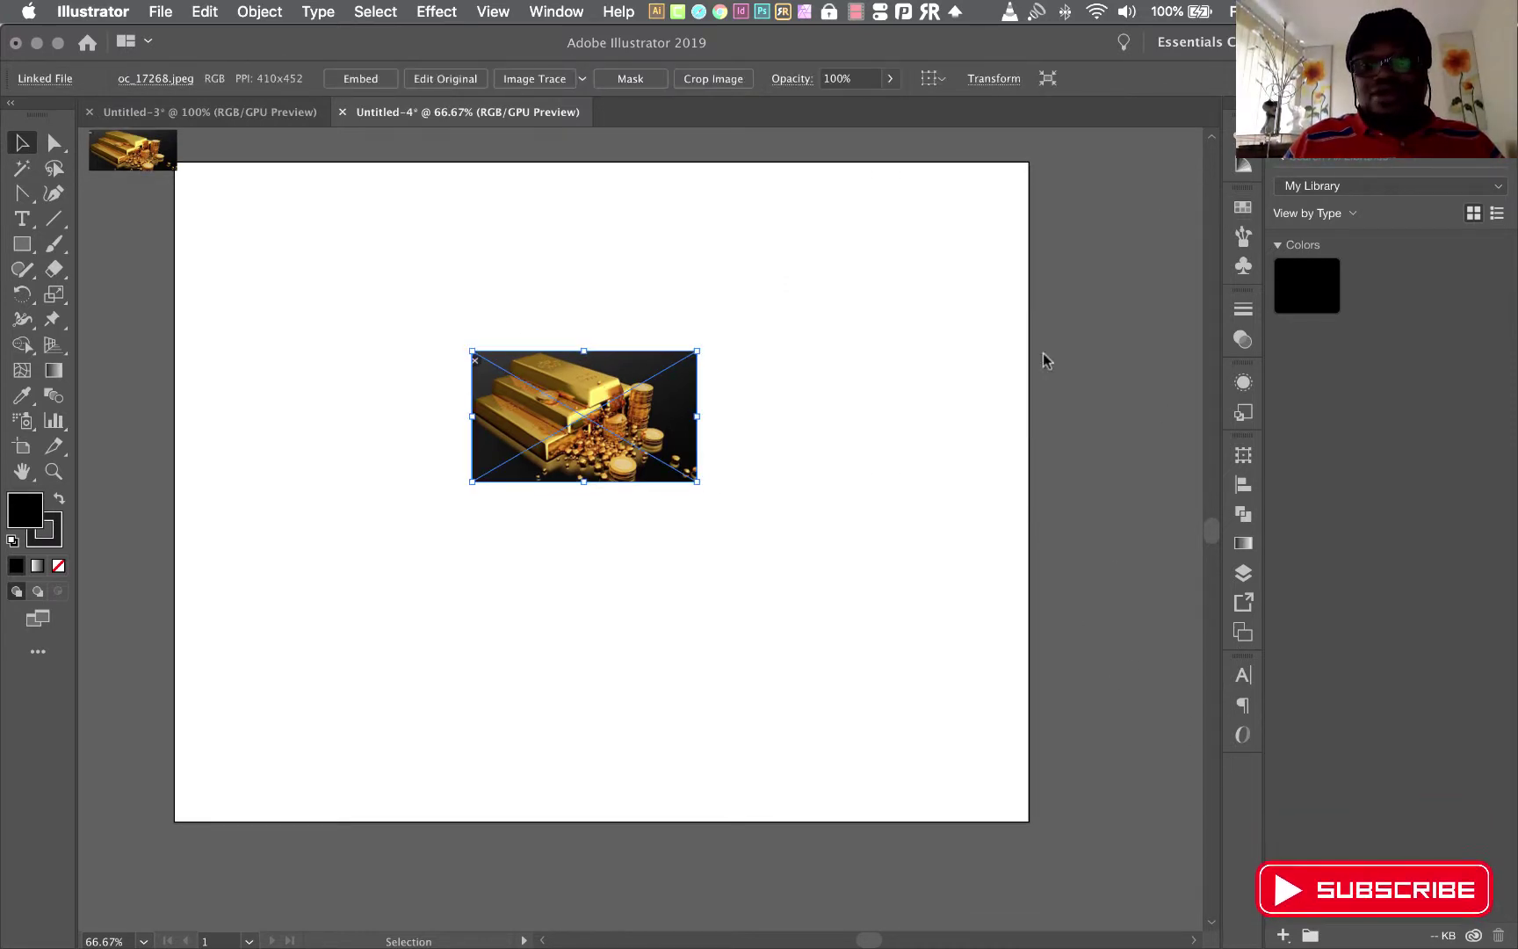
scroll(840, 580, "down", 1)
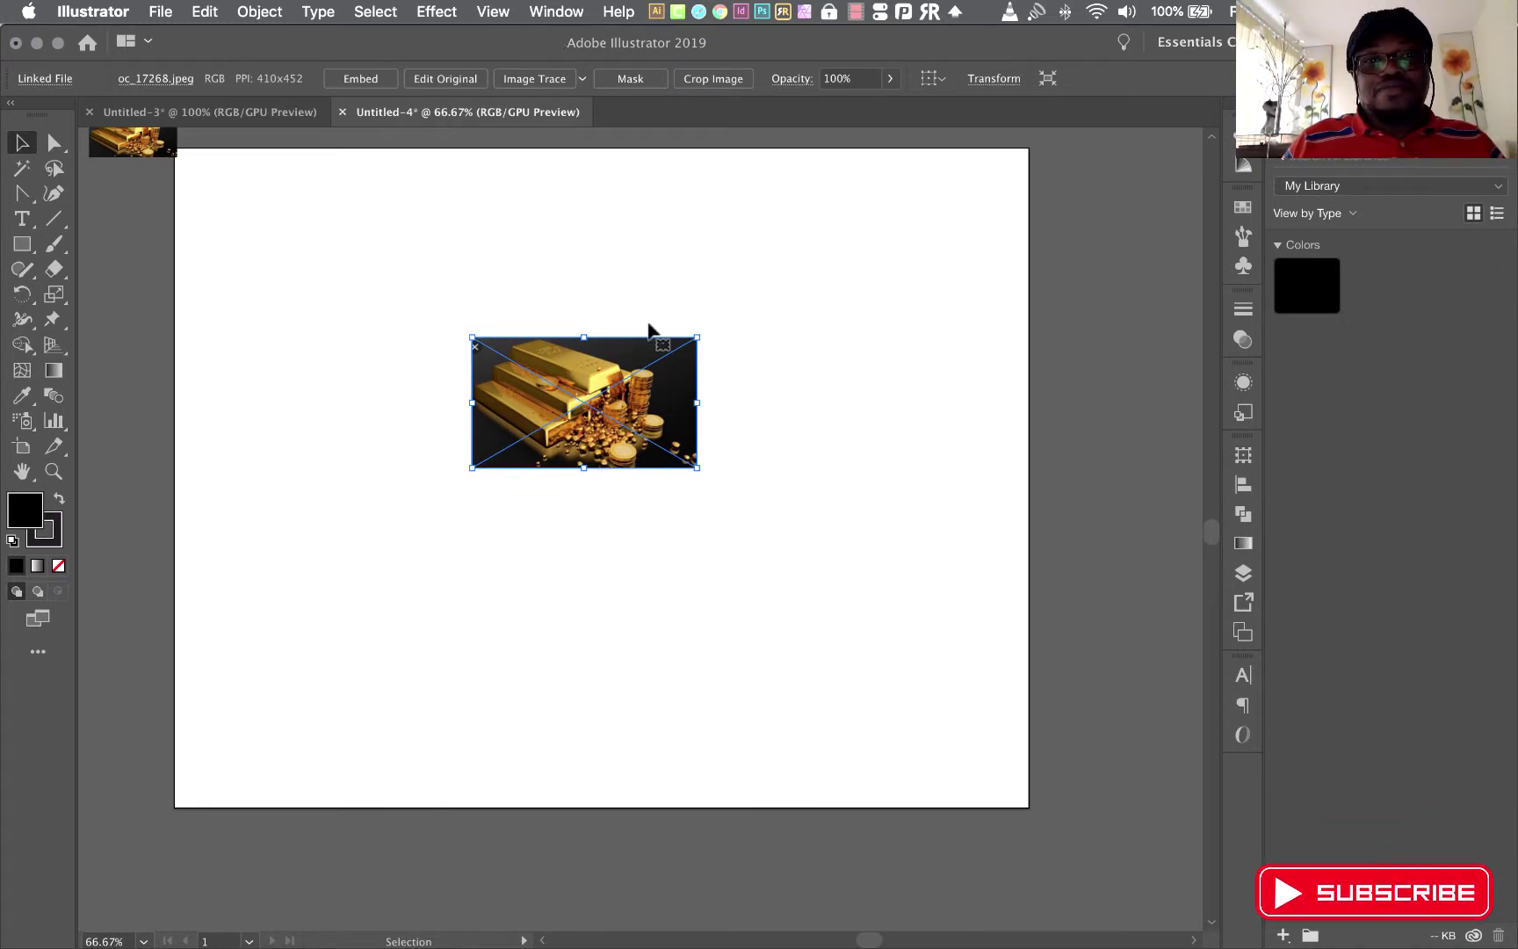
left_click_drag(580, 387, 576, 322)
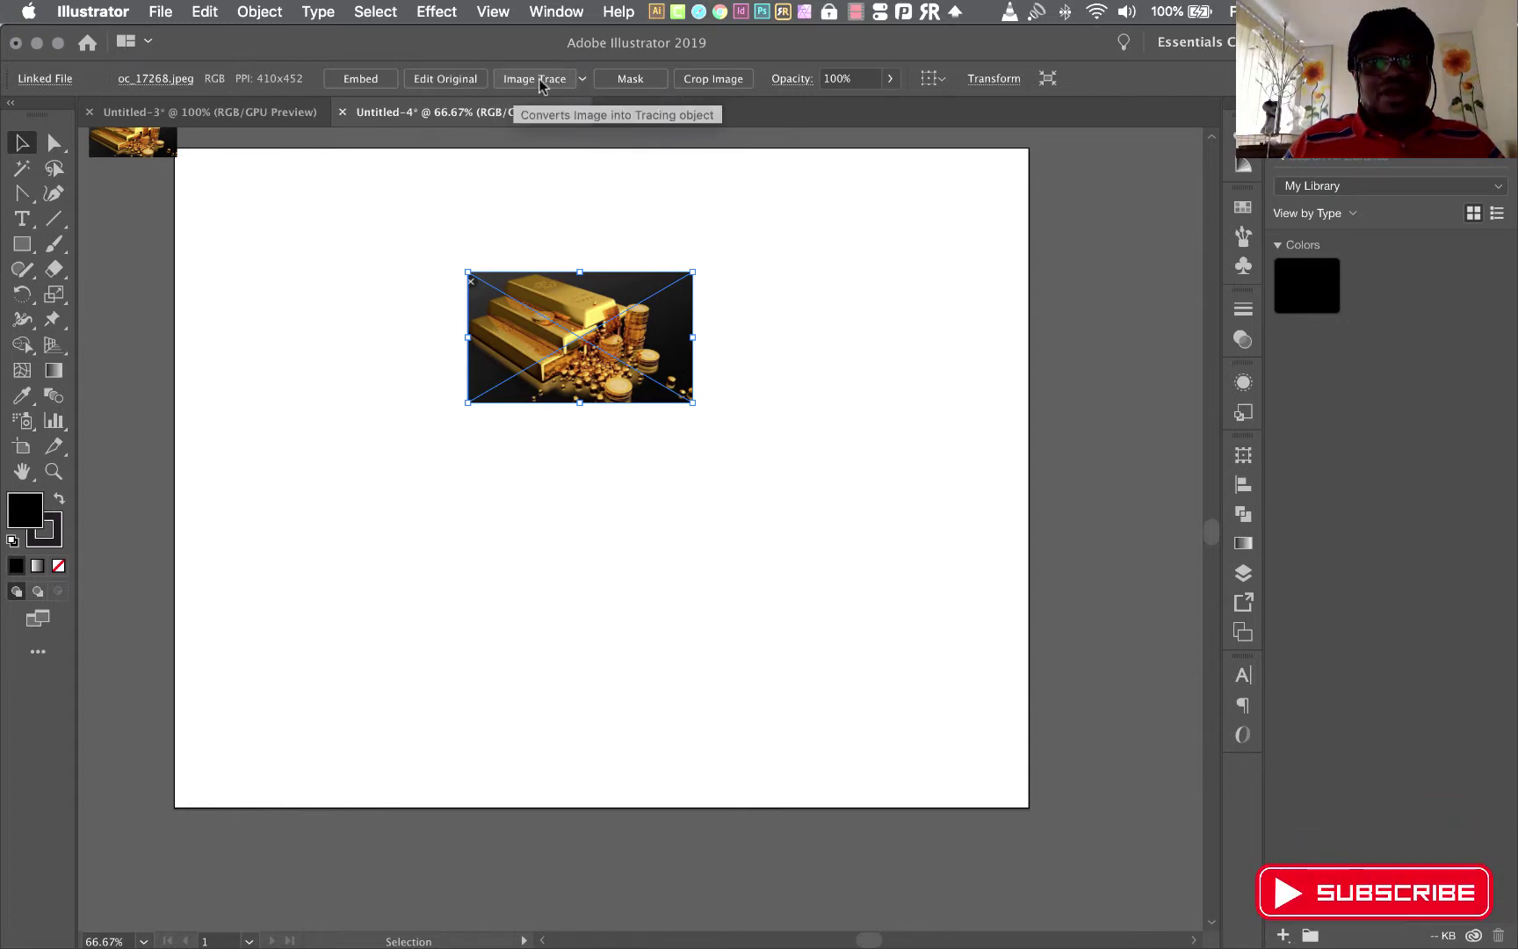
left_click(584, 81)
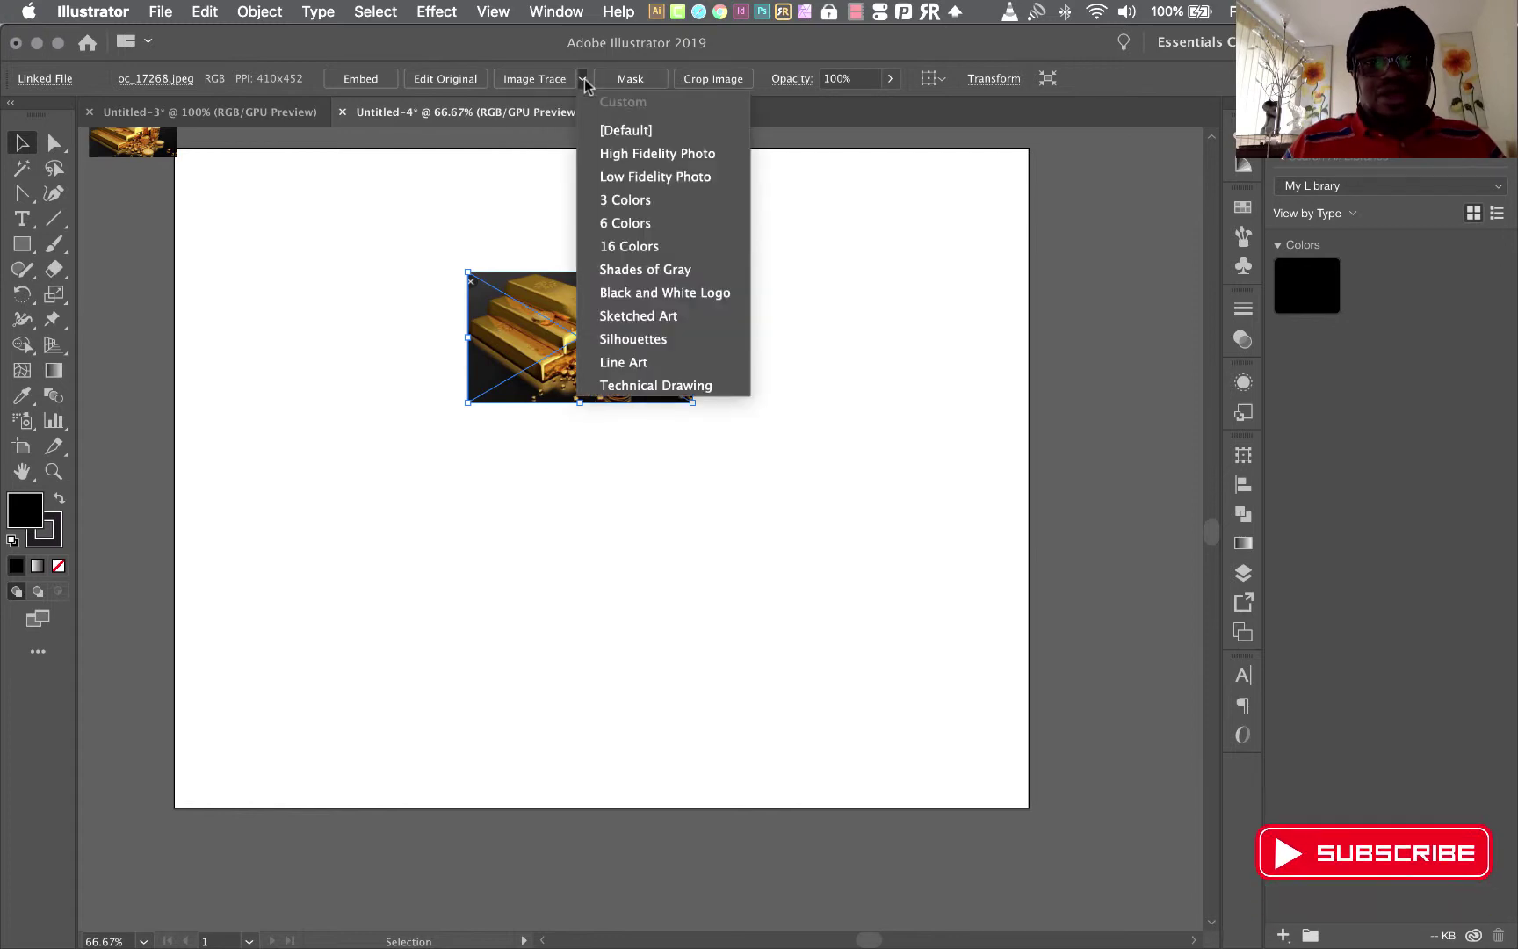
left_click(695, 156)
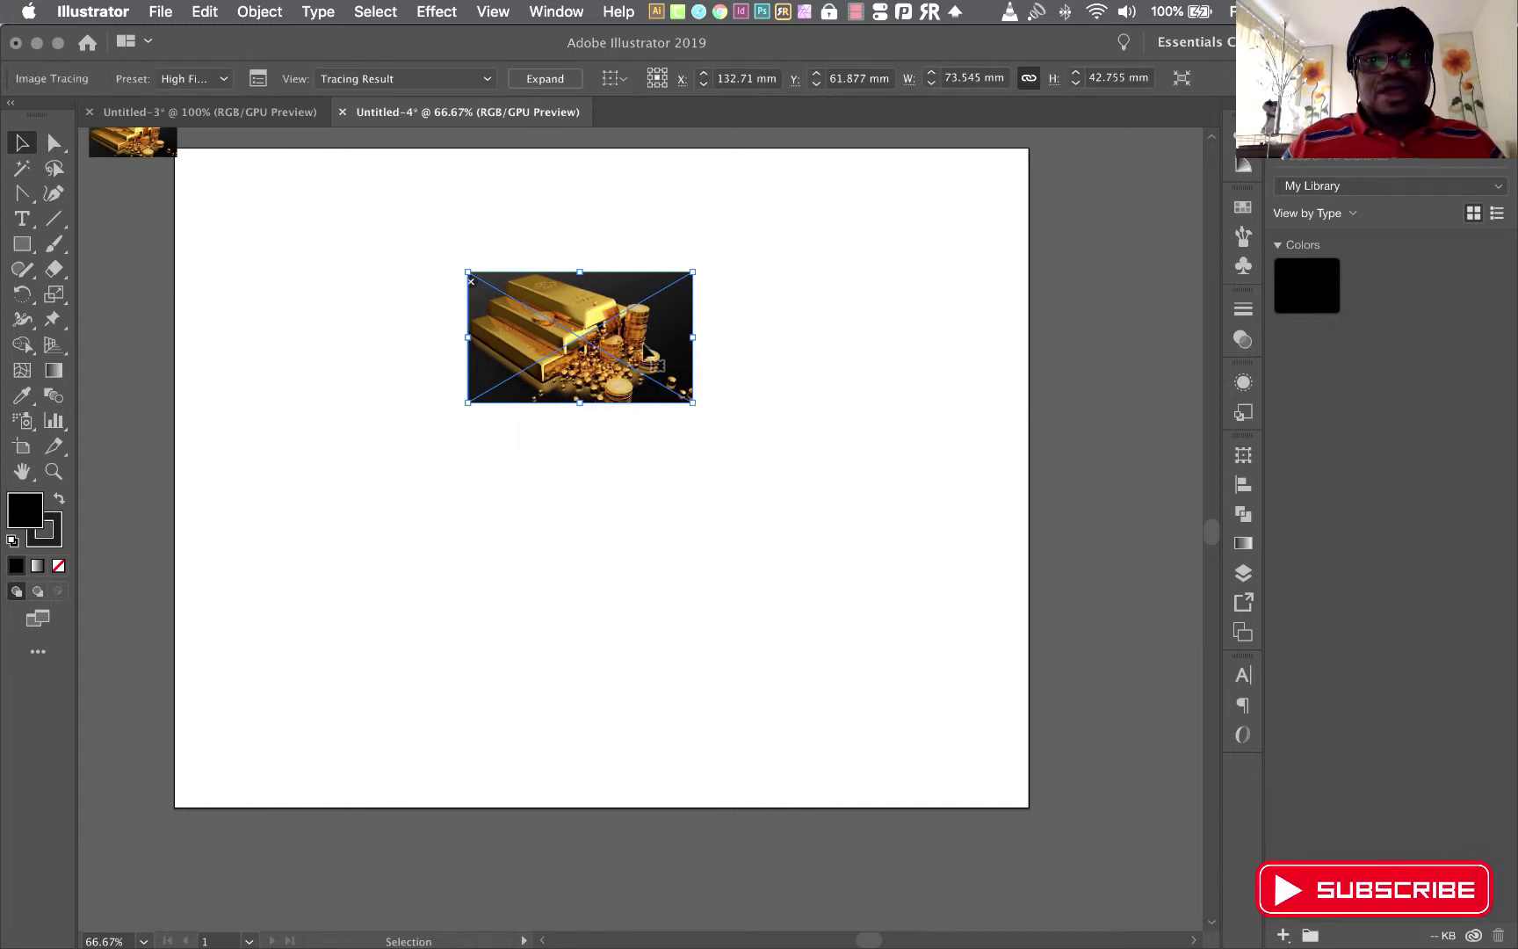
- Expand the traced gold photo into editable vector paths, comparing it with the unexpanded version
left_click(543, 81)
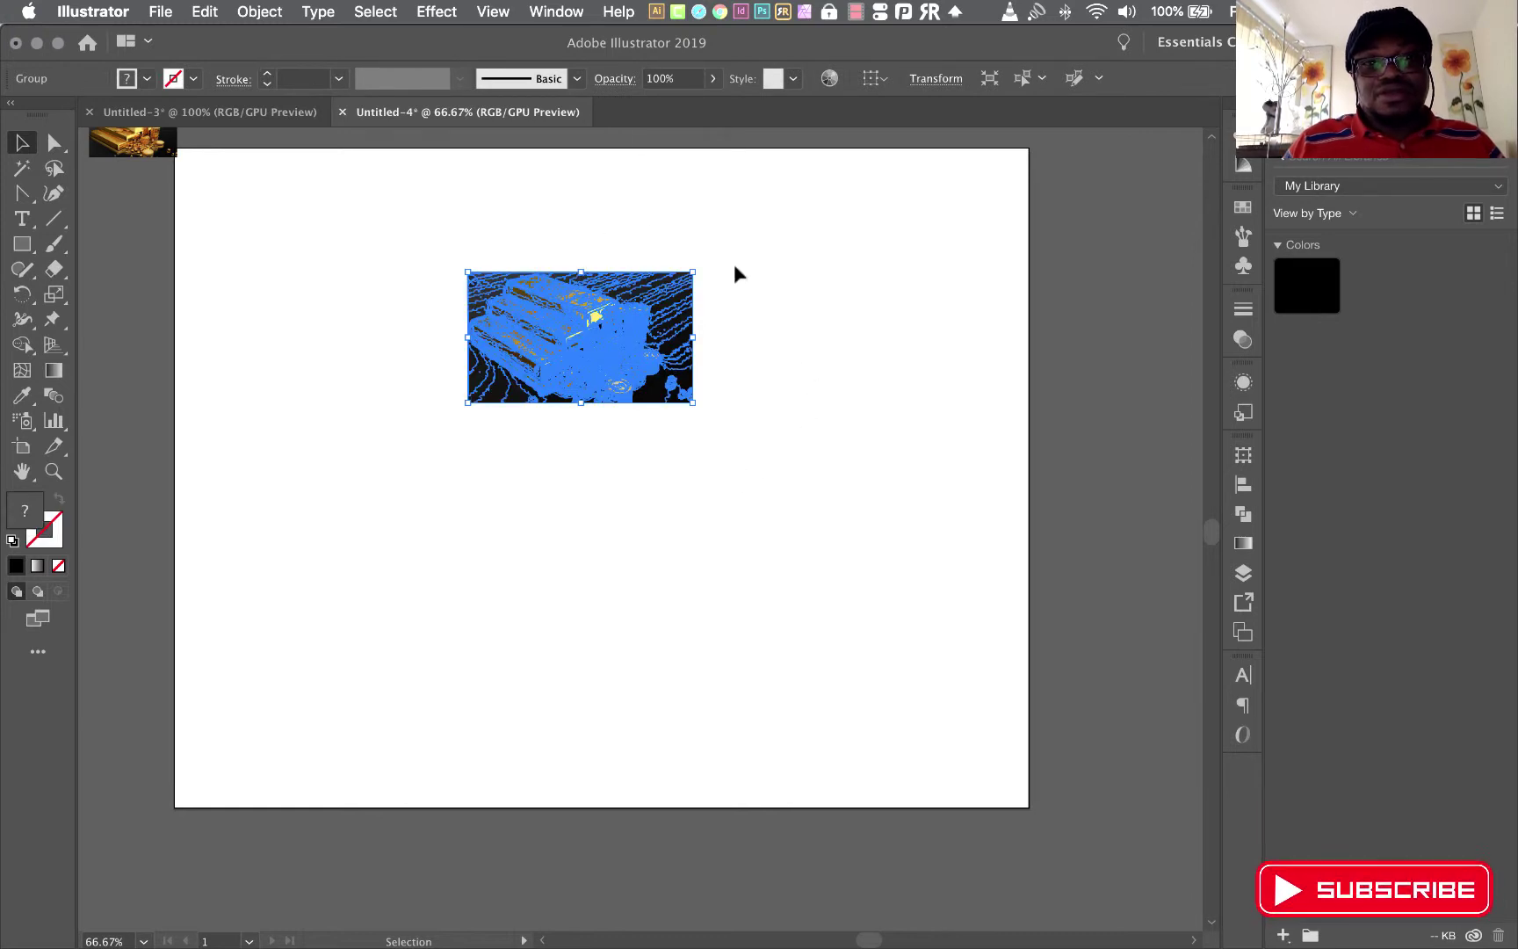
key("ctrl+z")
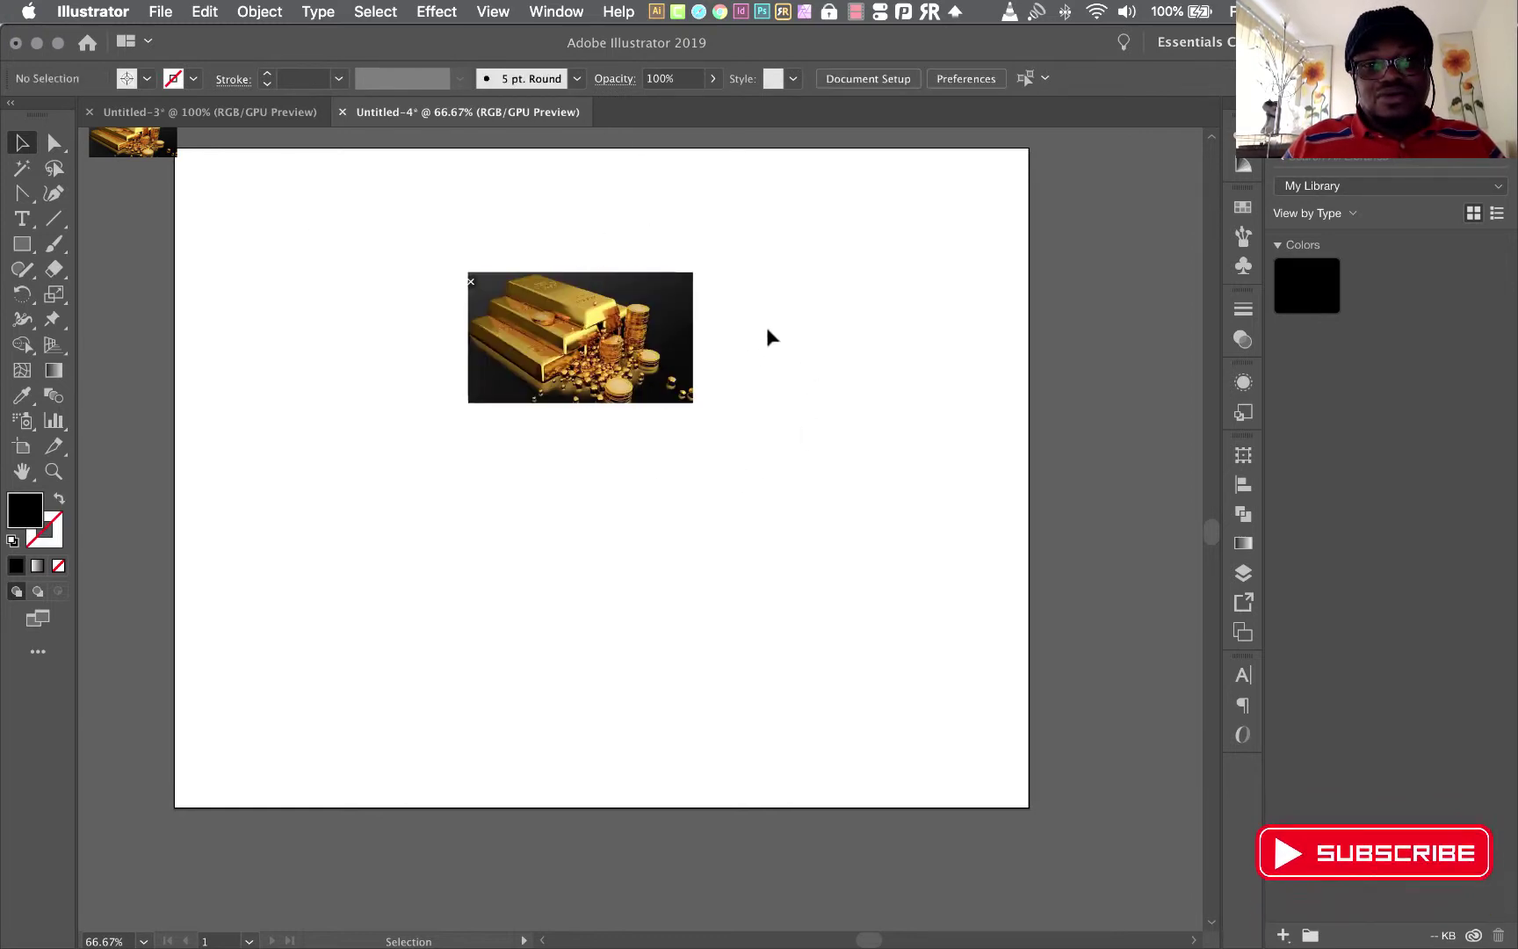
key("ctrl+shift+z")
key("ctrl+z")
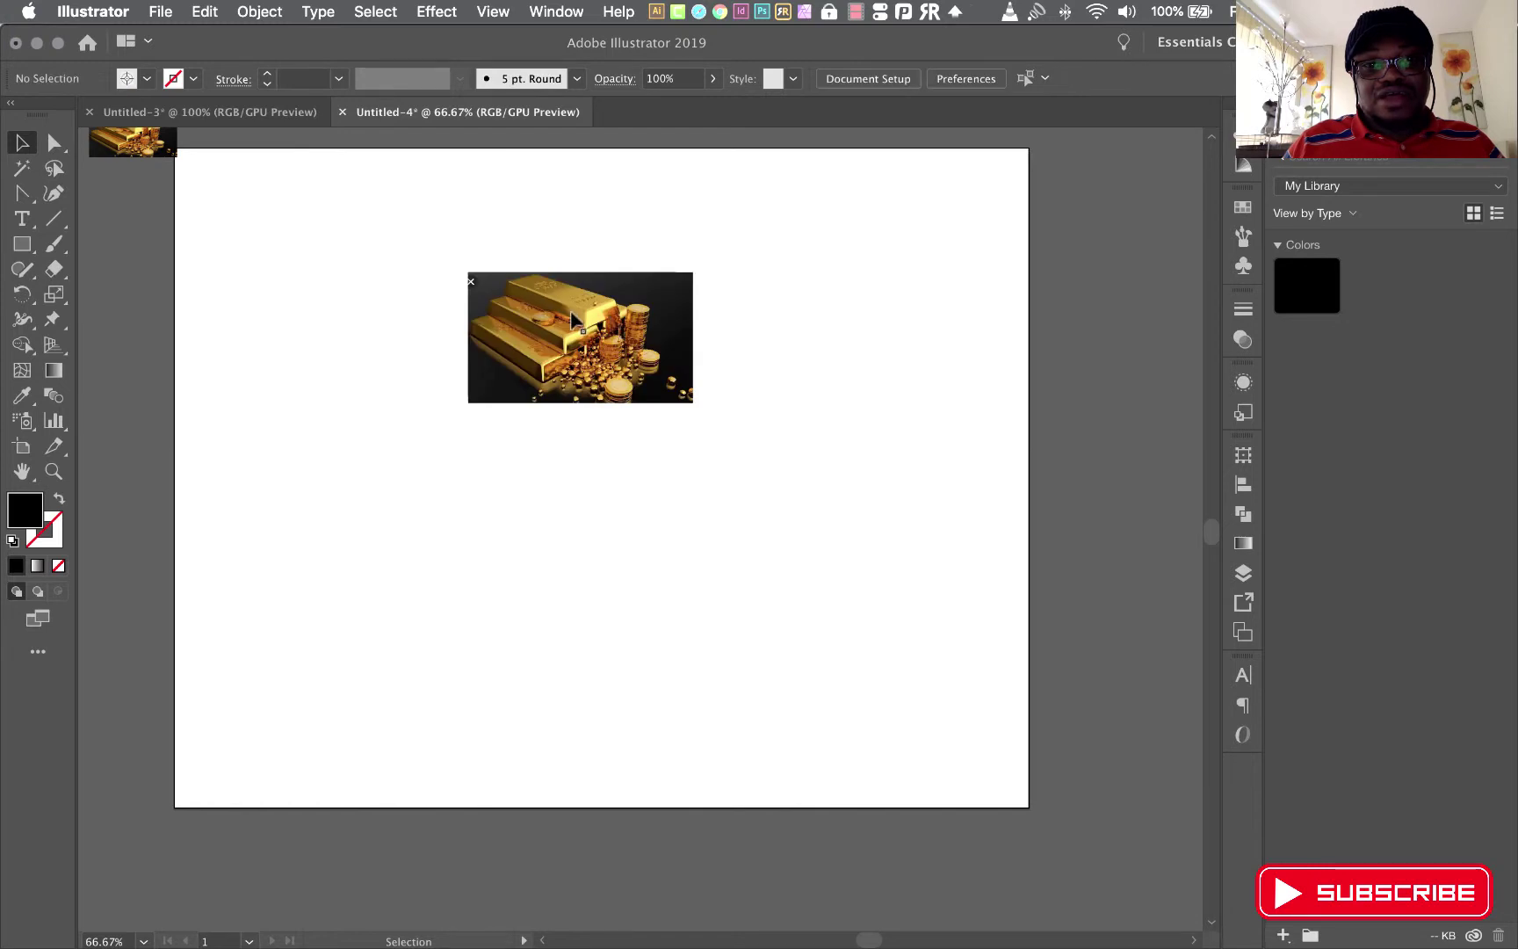
key("ctrl+shift+z")
key("ctrl+z")
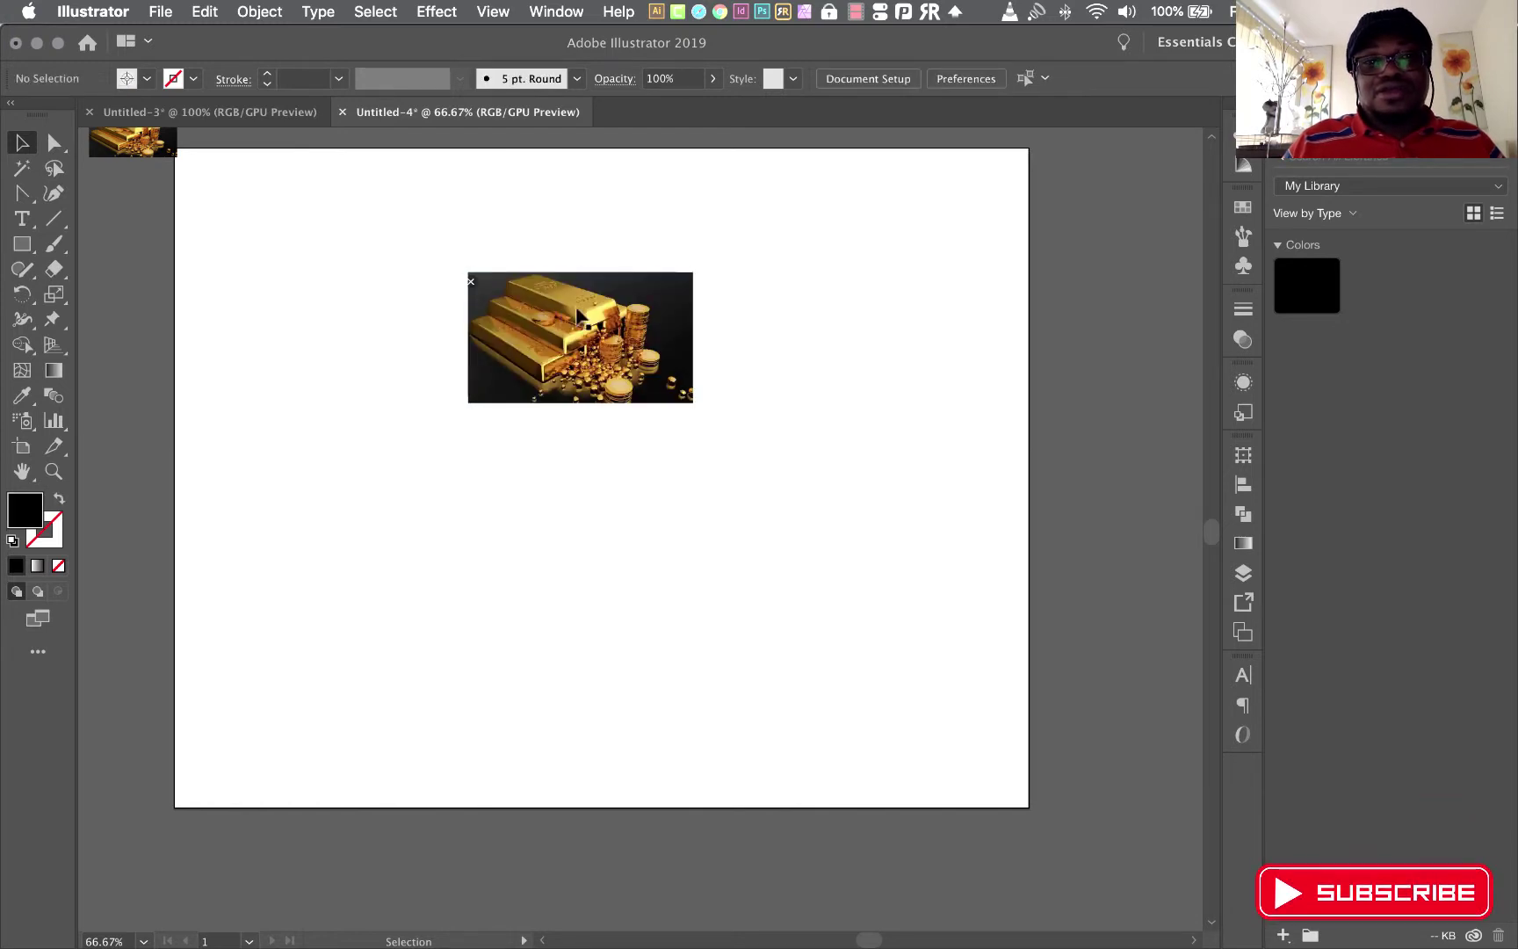
key("ctrl+shift+z")
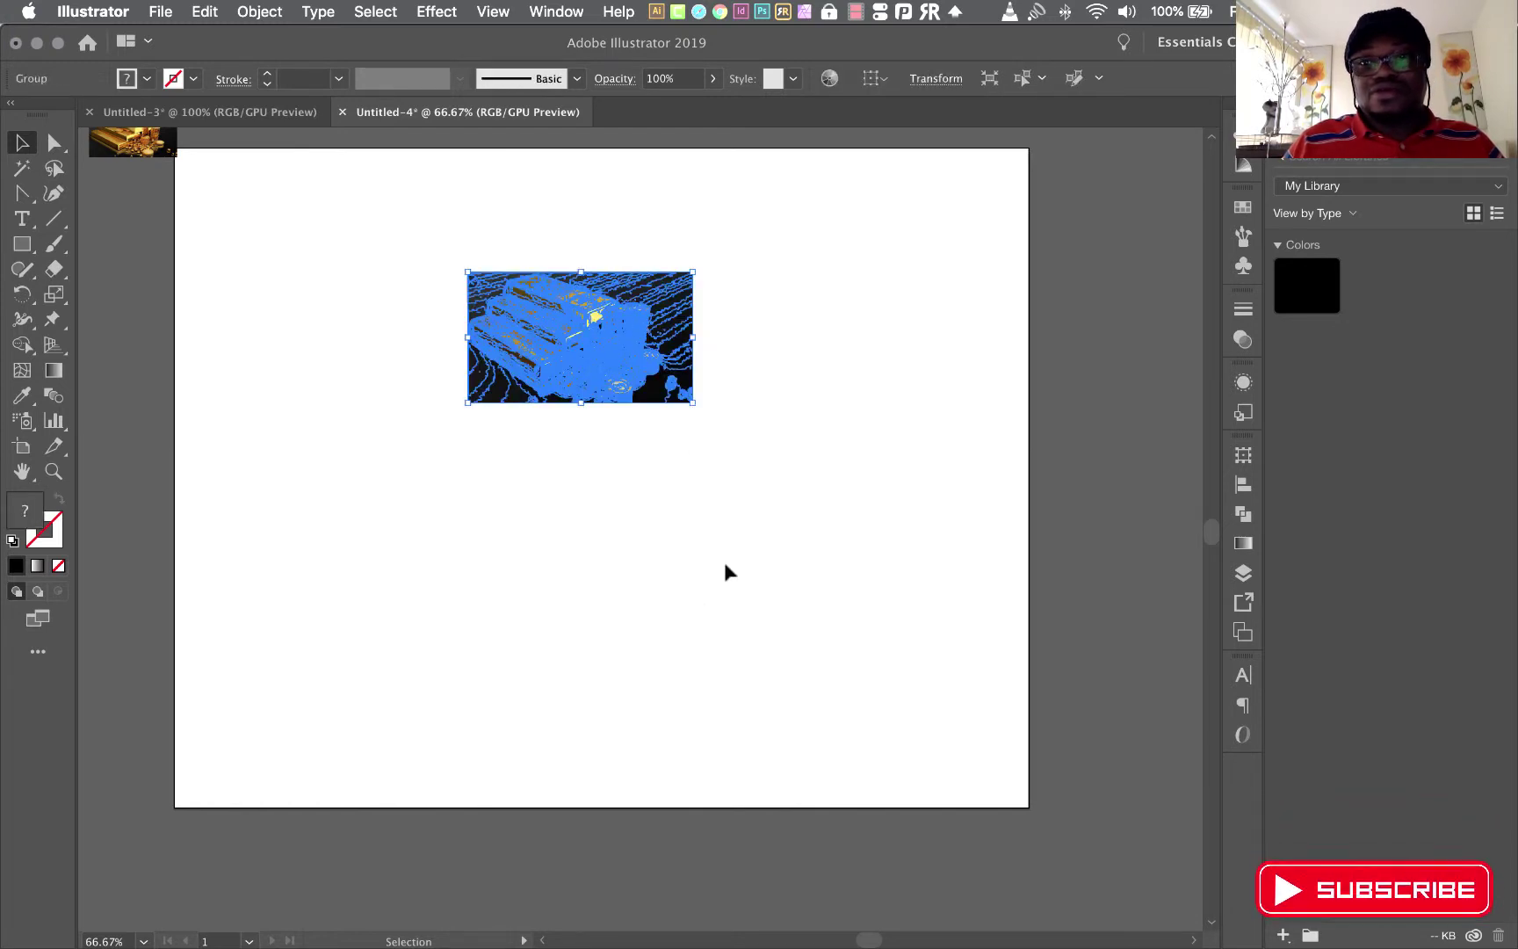
- Add the artwork's selected colours to the swatch collection via the Swatches menu
left_click(1242, 209)
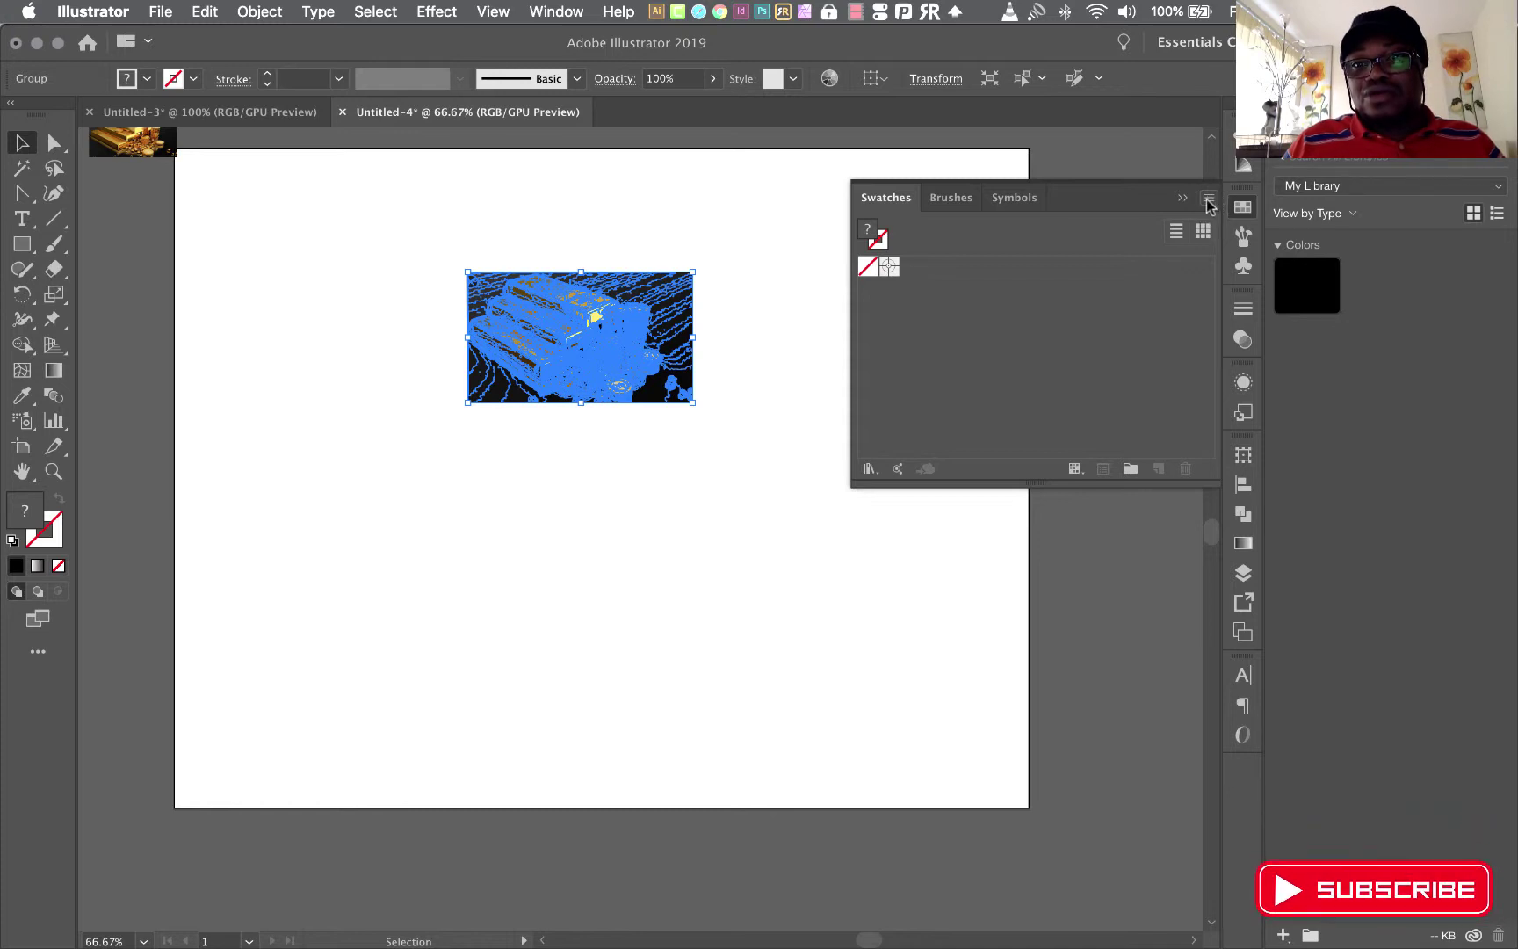
left_click(1209, 199)
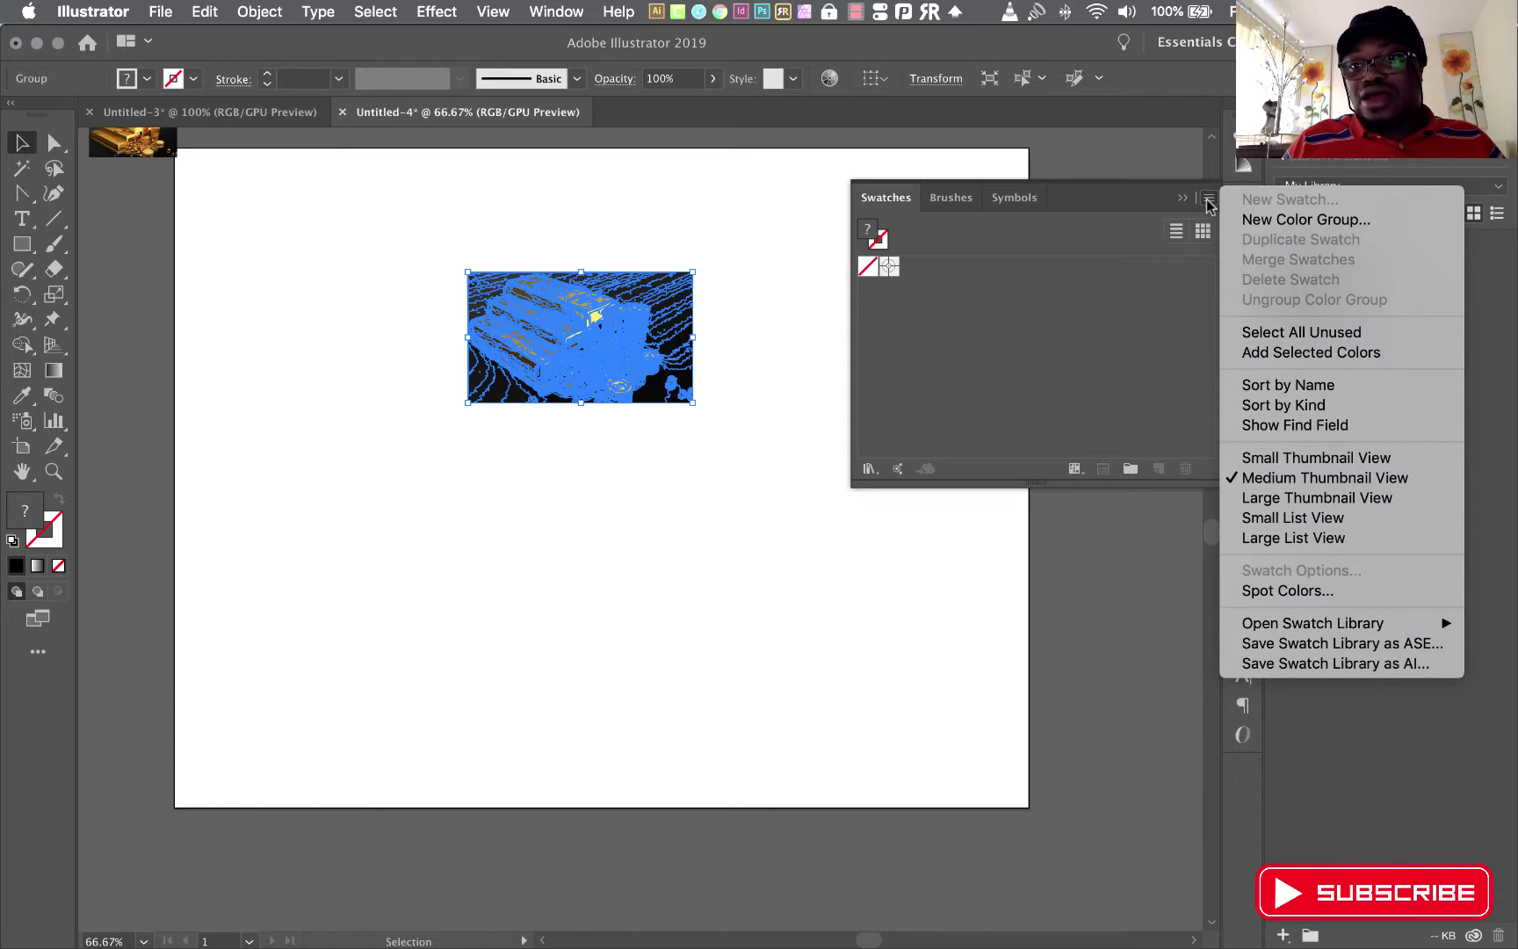
left_click(1303, 353)
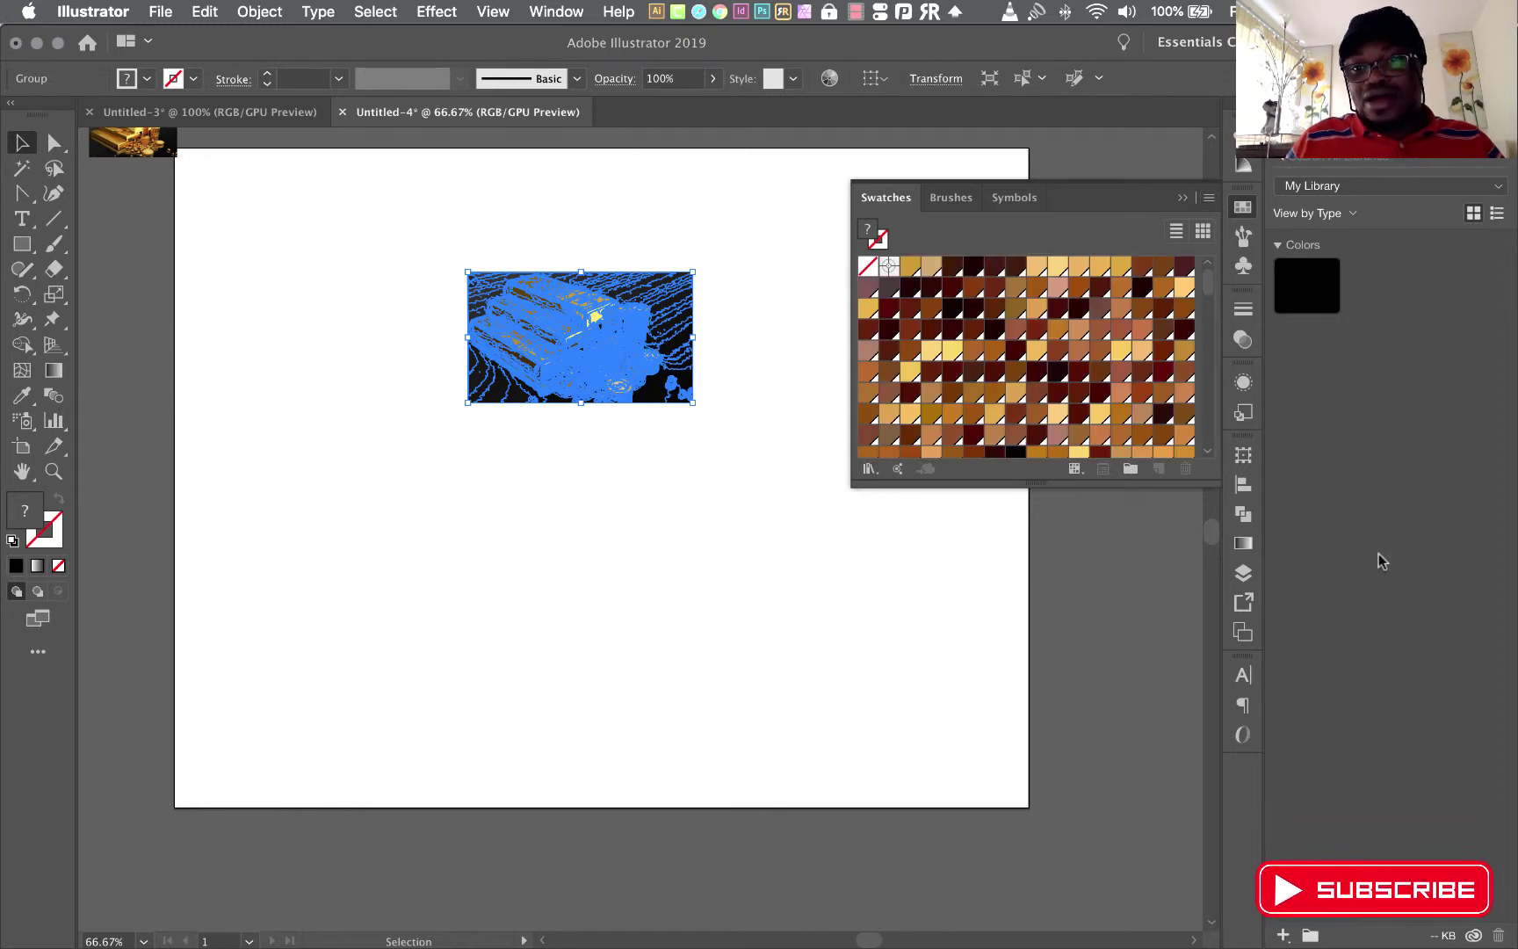
- Enlarge the docked swatch list to show more rows of gold colours
left_click_drag(1201, 480, 1200, 763)
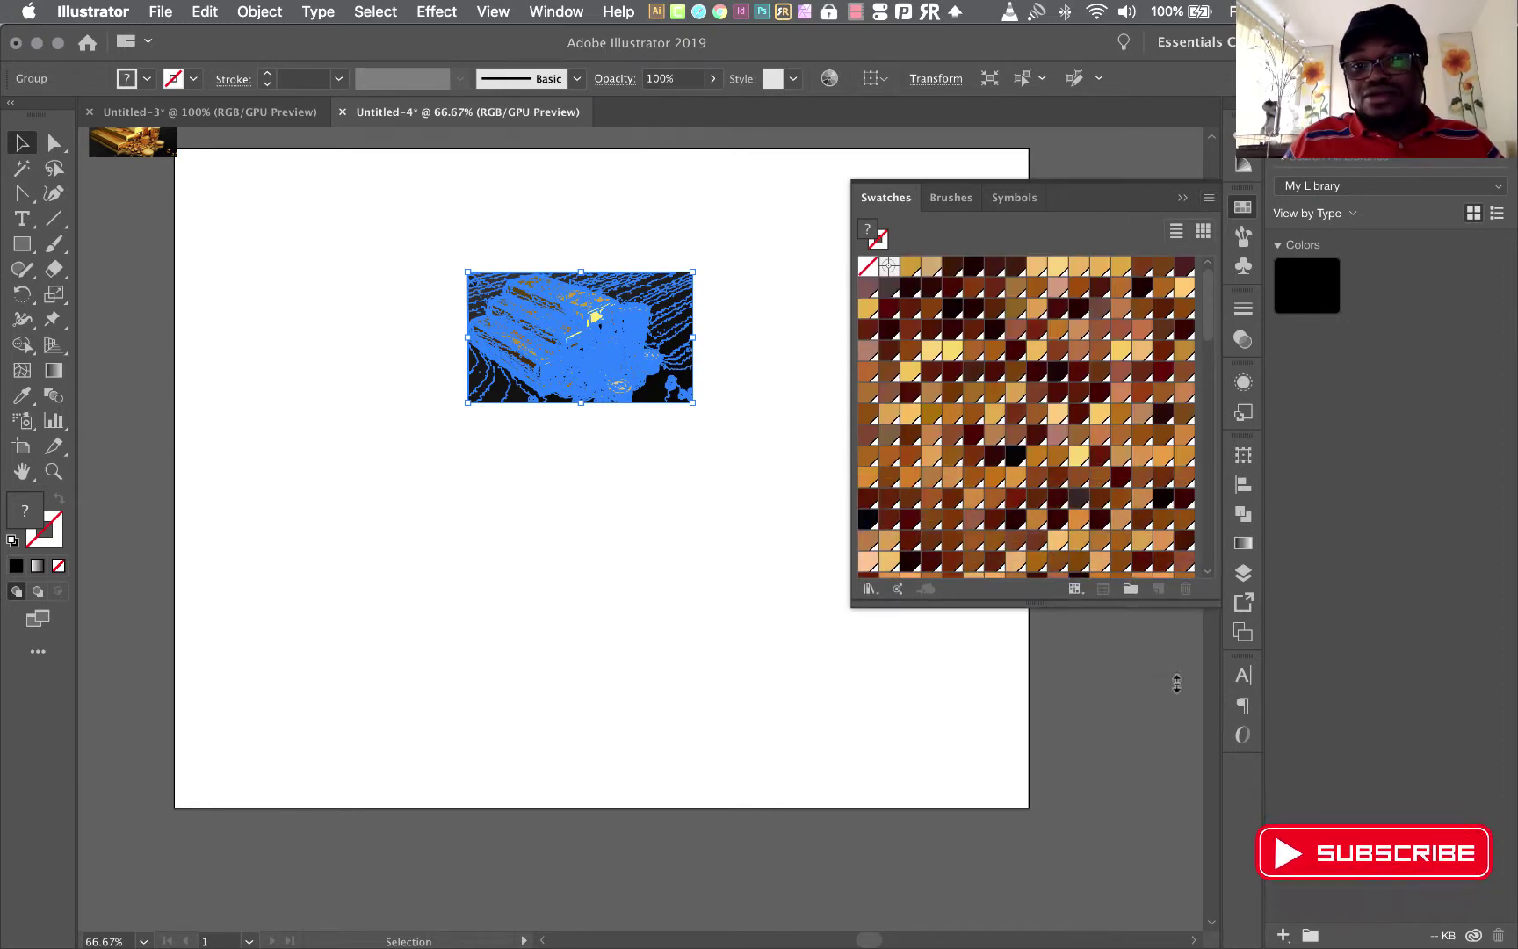
left_click(418, 388)
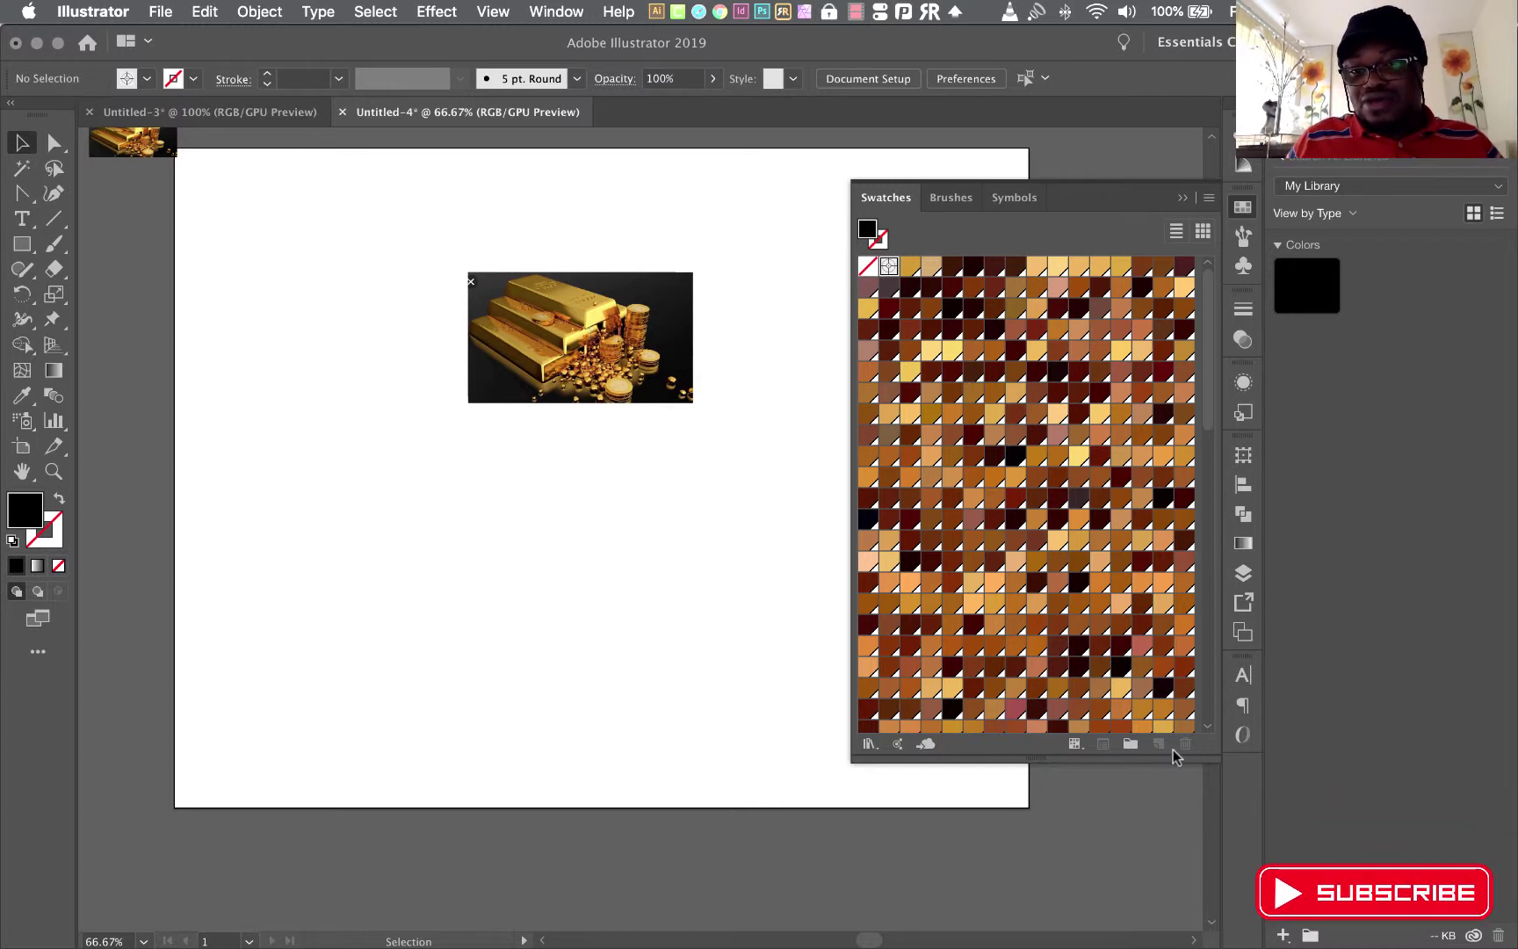
left_click_drag(1177, 759, 1173, 925)
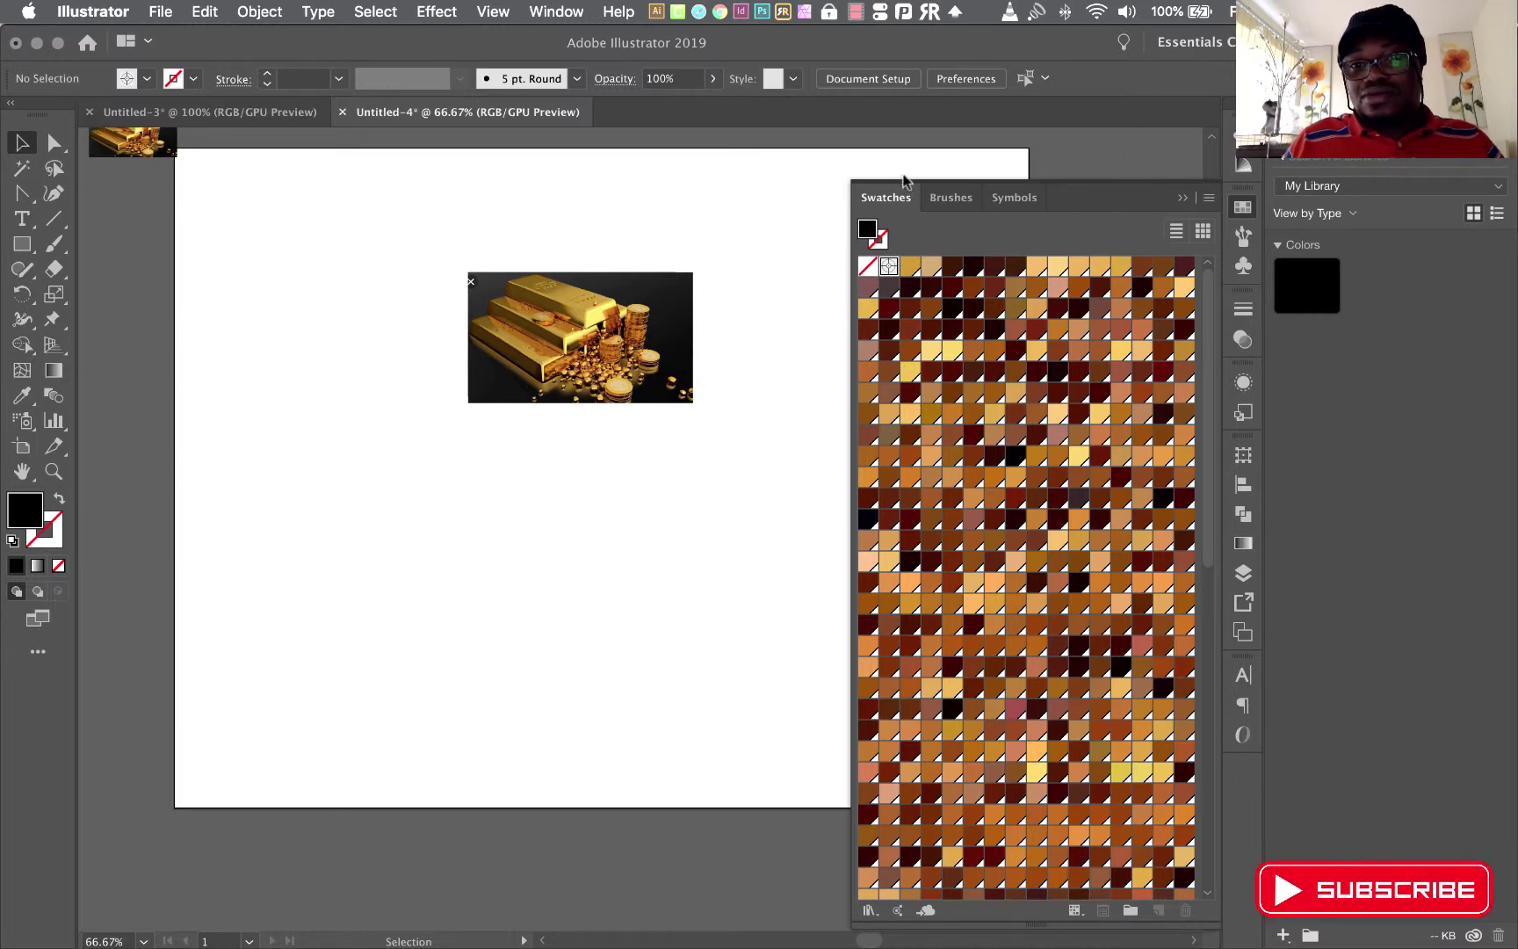
- Float the Swatches panel at the upper right, stretch it taller, and browse the colours
left_click_drag(895, 205, 723, 176)
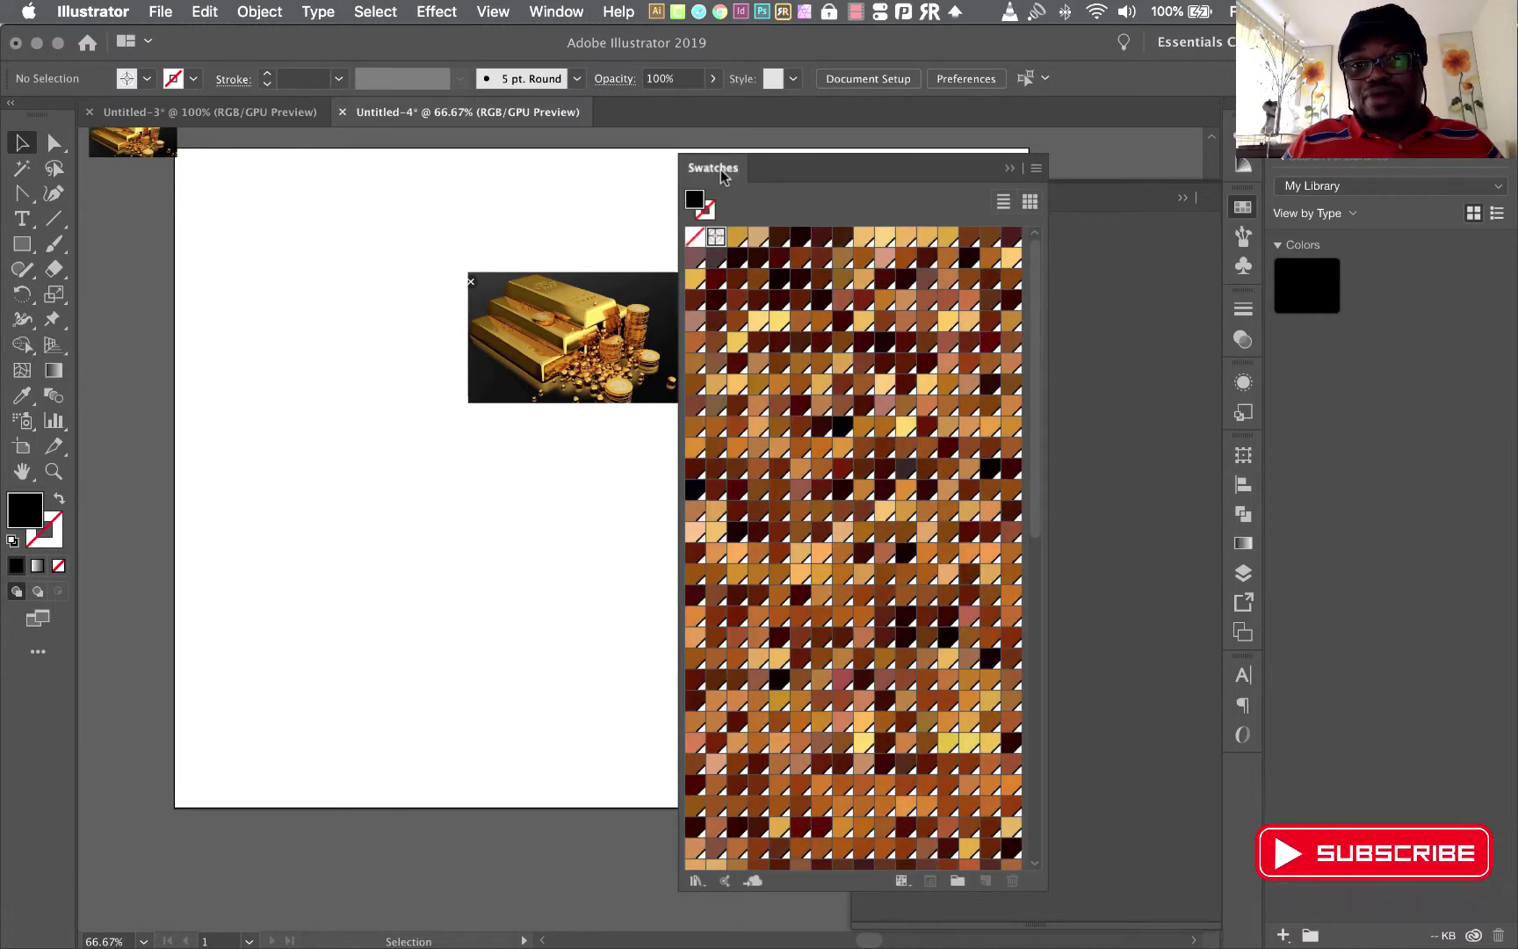
left_click(1181, 202)
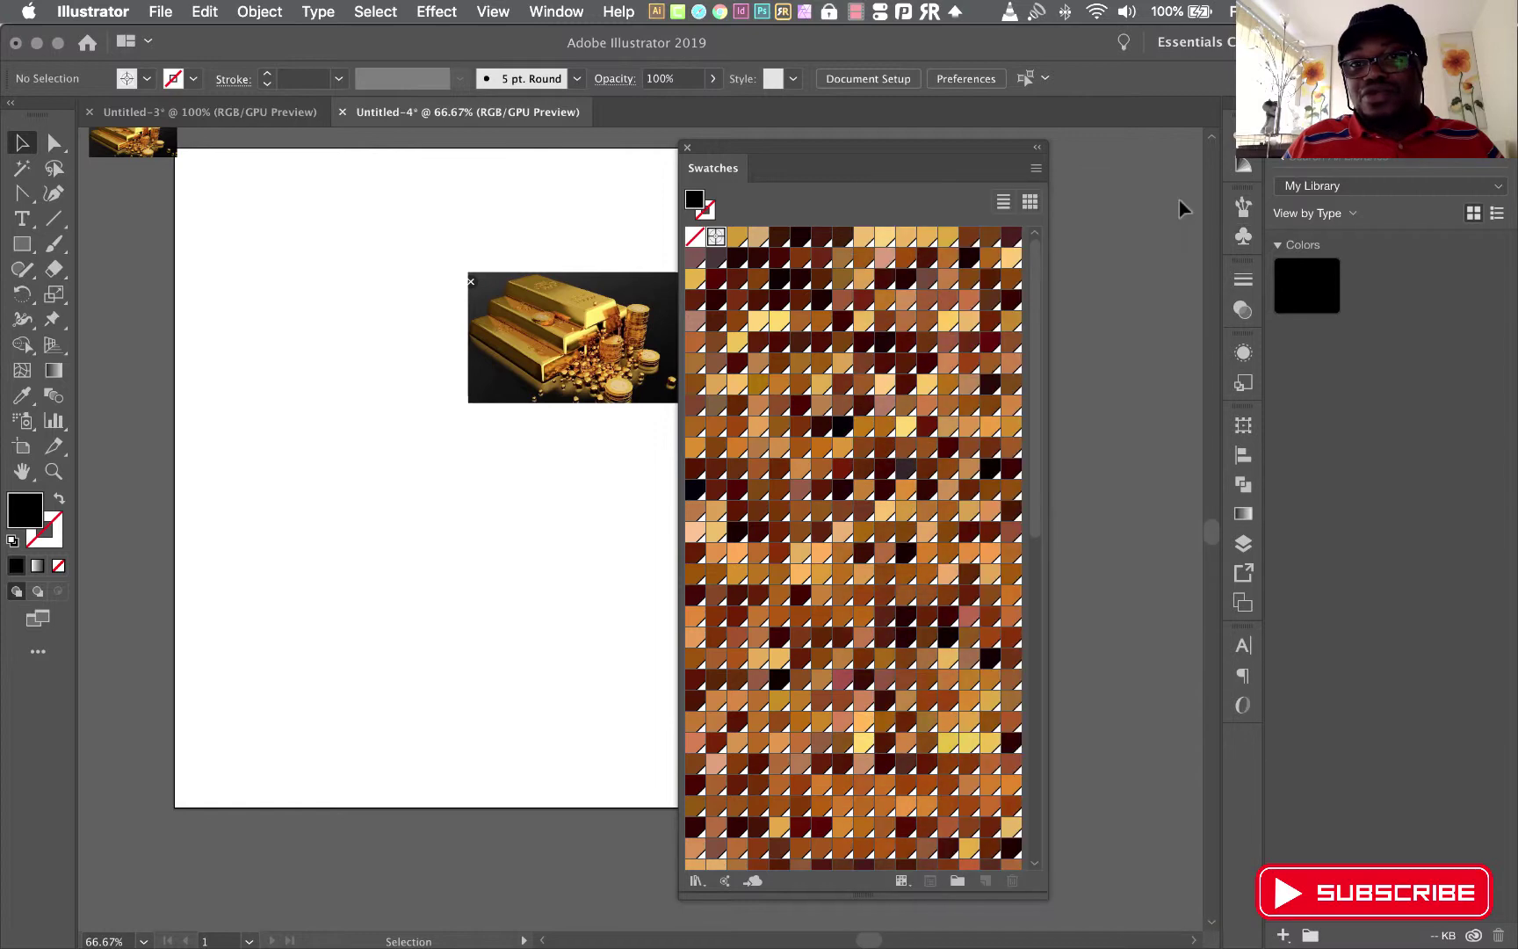
left_click_drag(870, 143, 1118, 5)
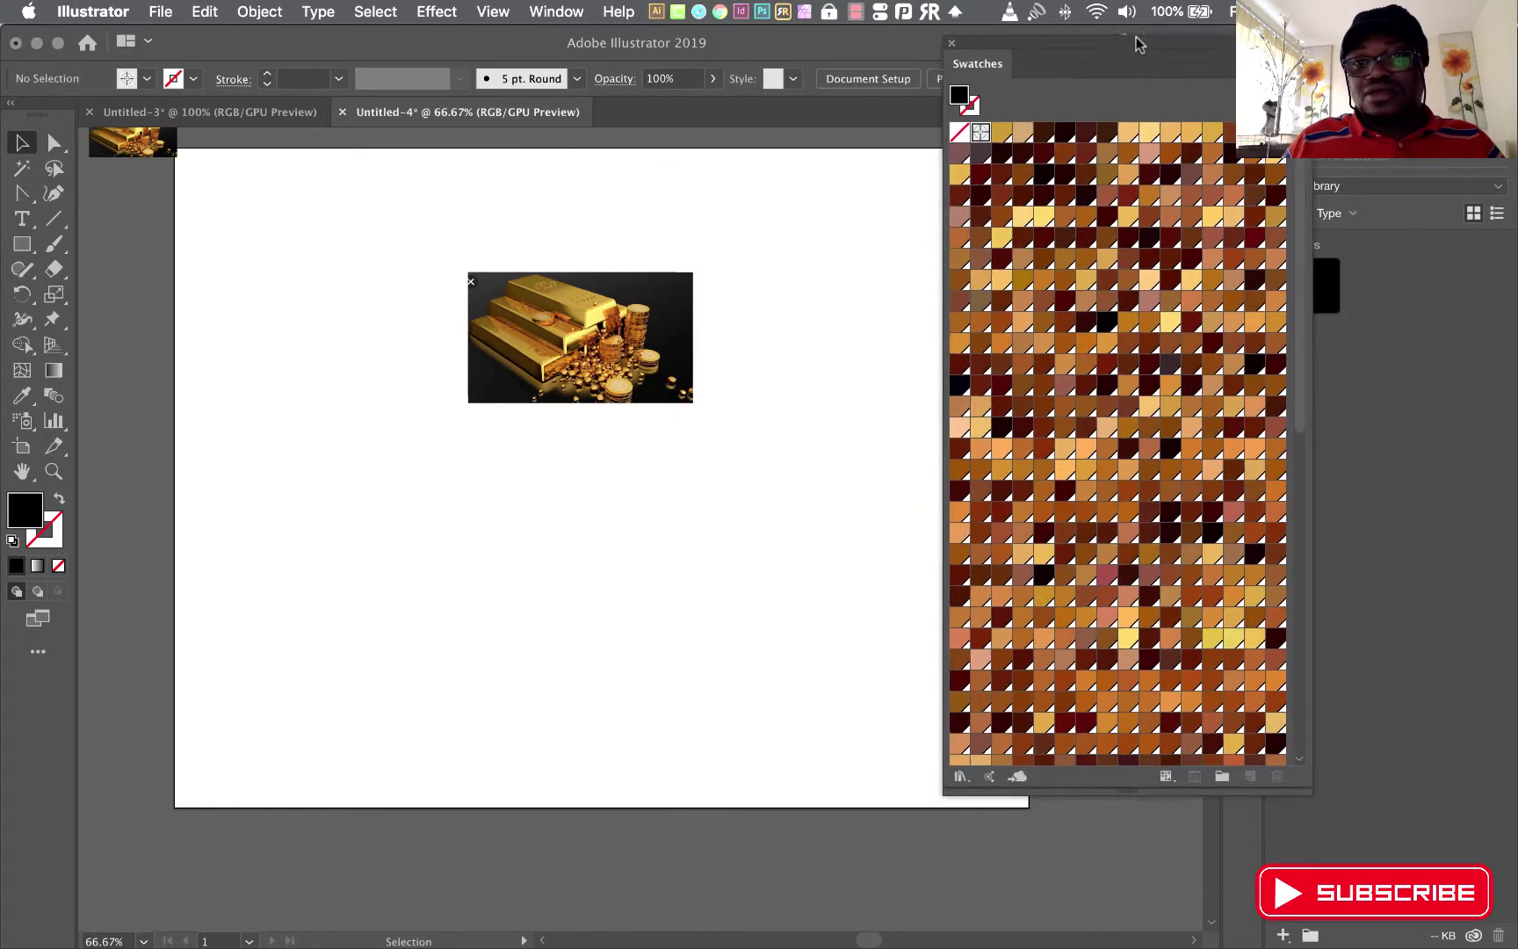
left_click_drag(1279, 779, 1278, 942)
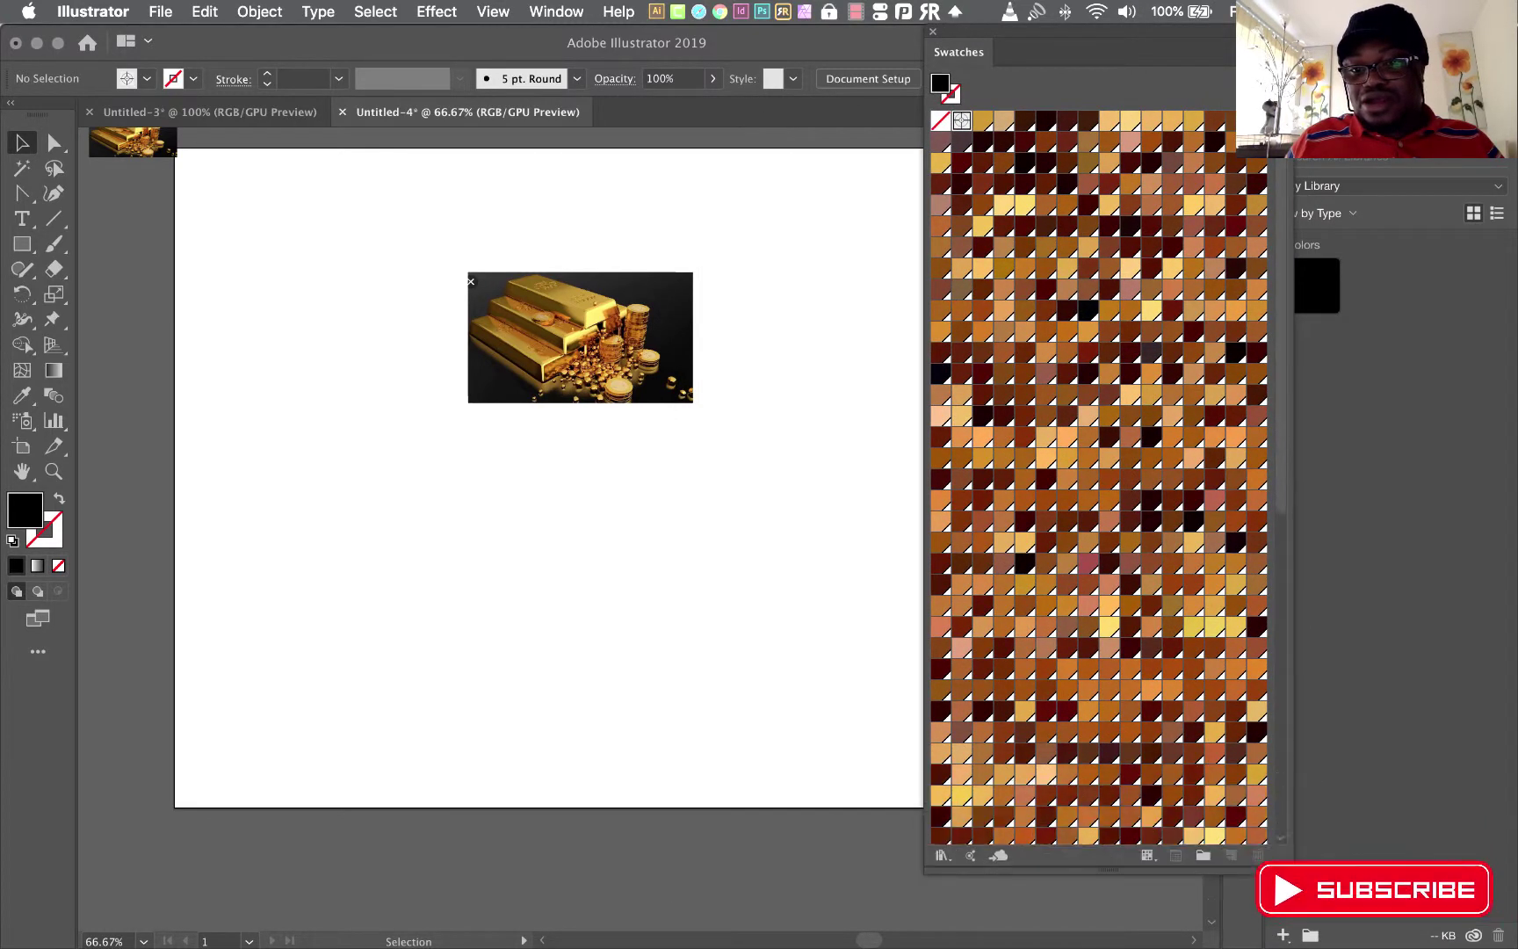
scroll(1131, 578, "down", 5)
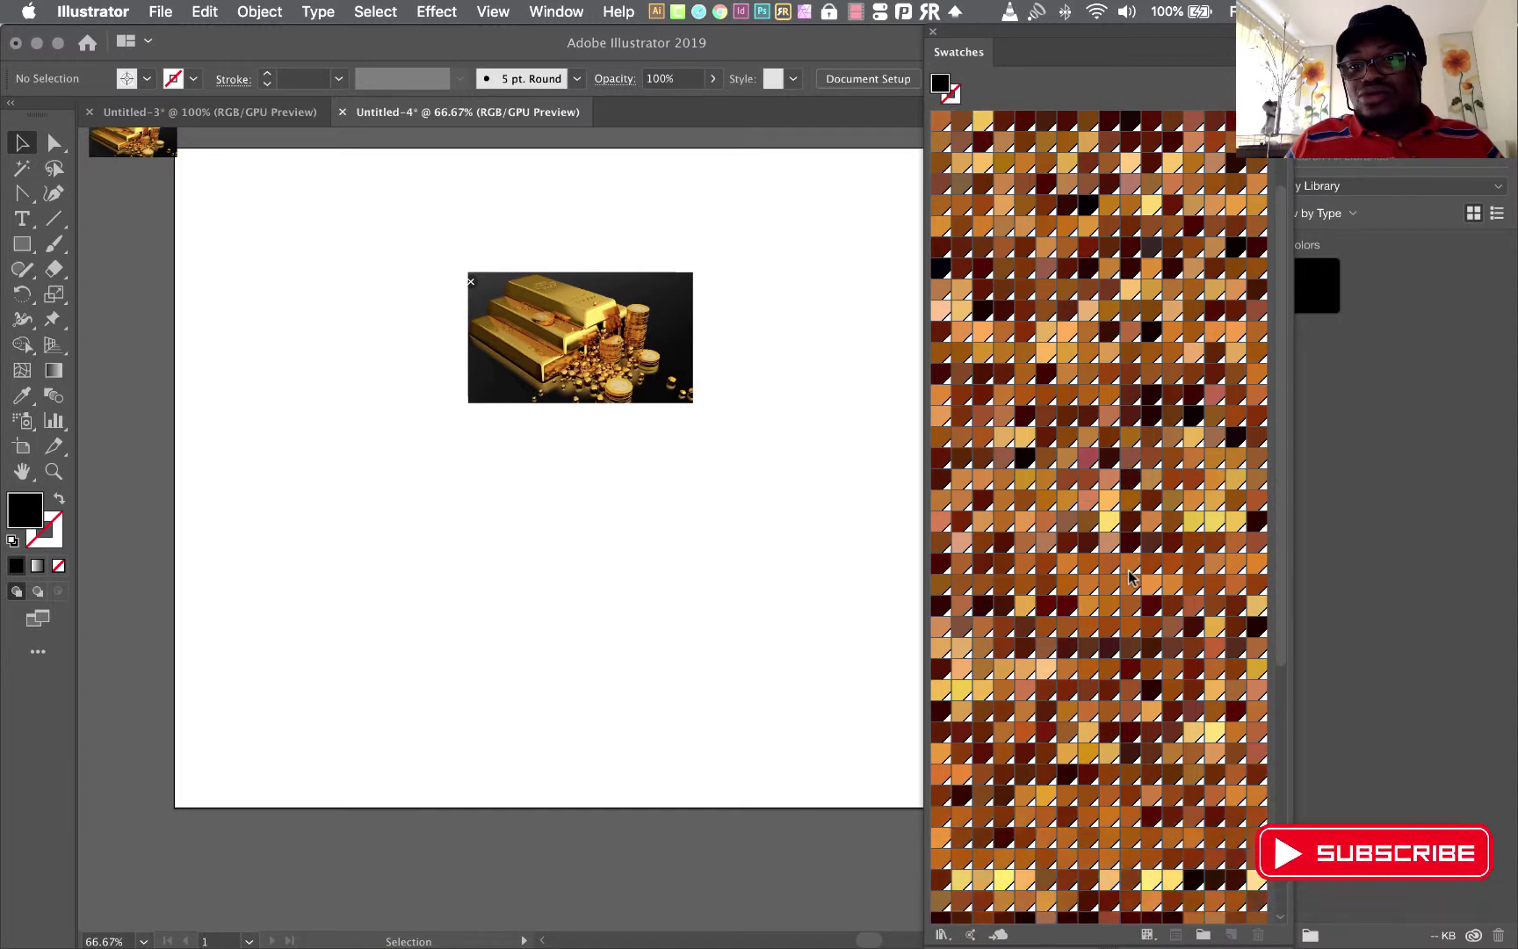
scroll(1131, 578, "down", 5)
scroll(1131, 576, "down", 3)
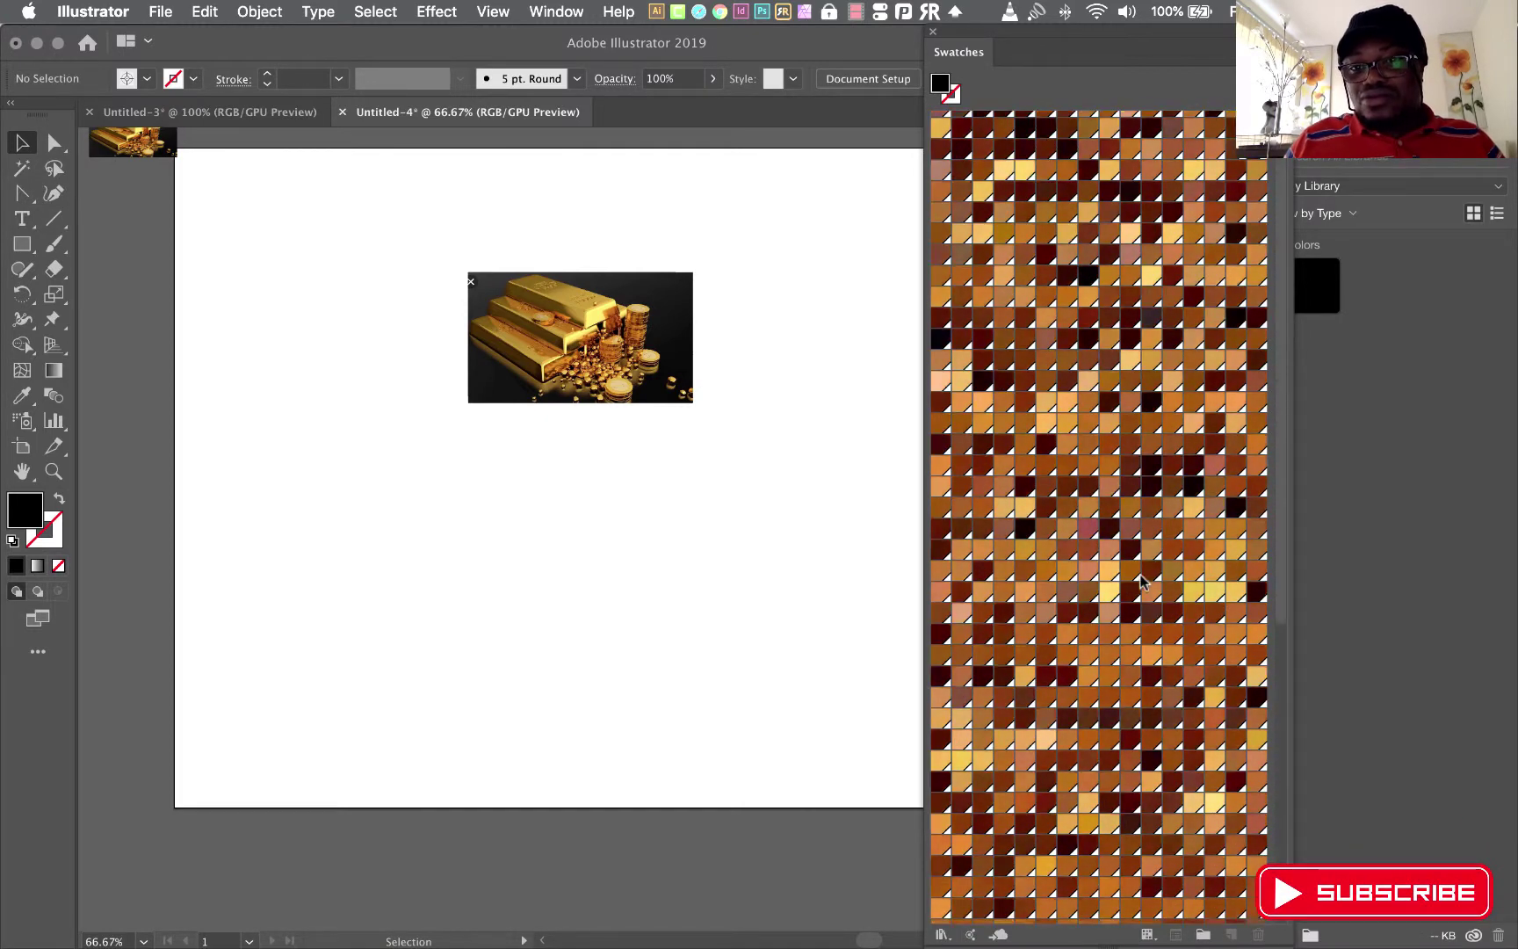
scroll(1131, 577, "up", 2)
scroll(1131, 520, "down", 2)
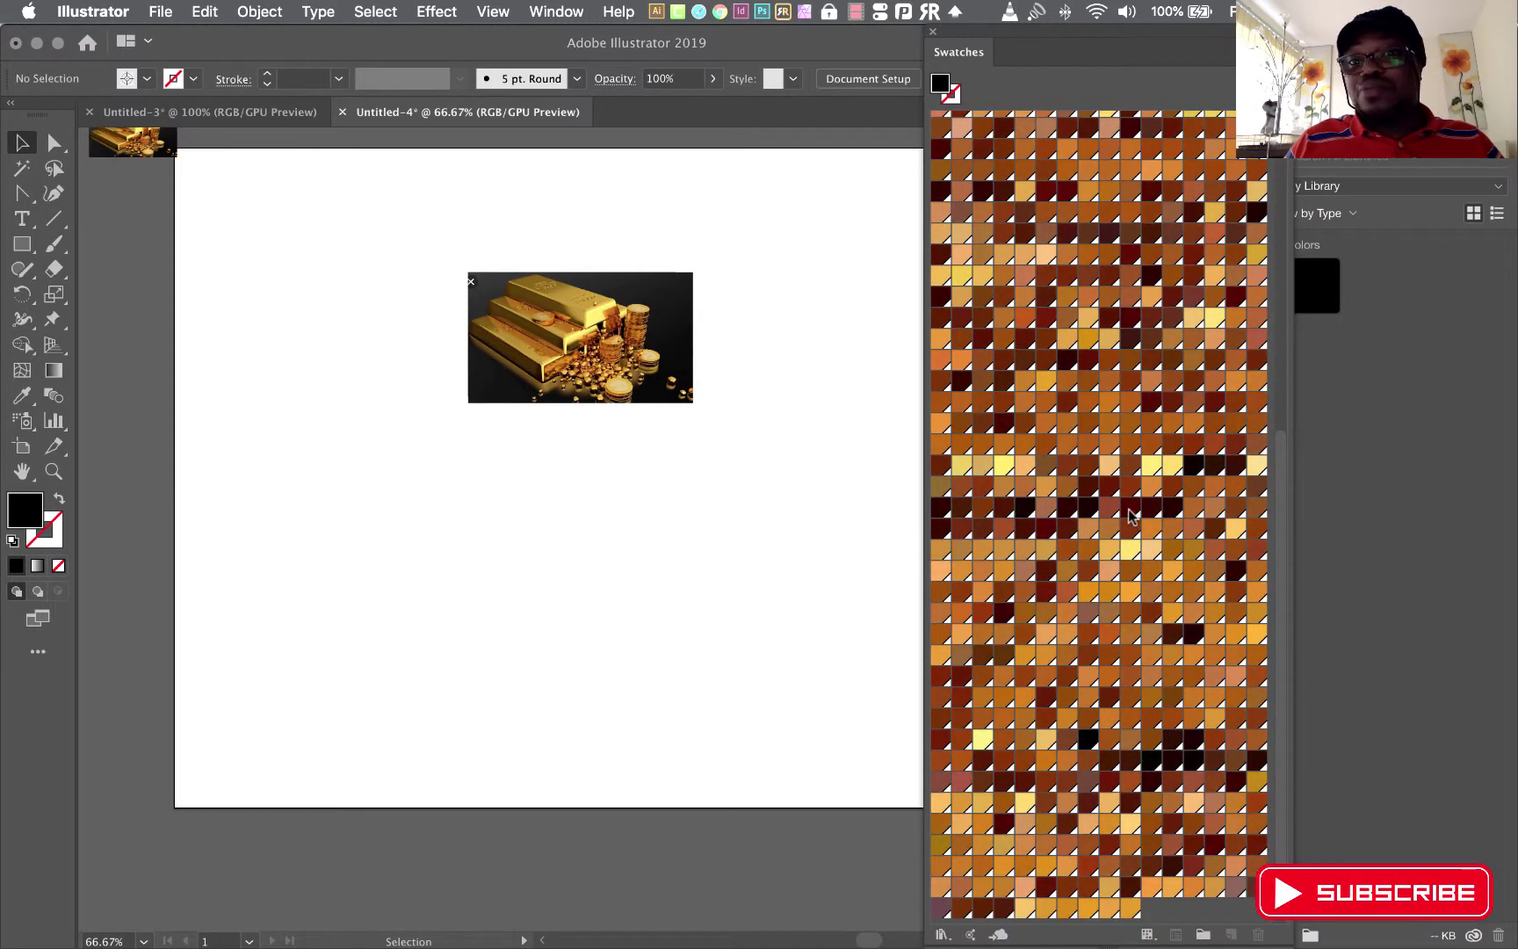
scroll(834, 435, "down", 5)
scroll(858, 434, "up", 5)
scroll(858, 435, "up", 3)
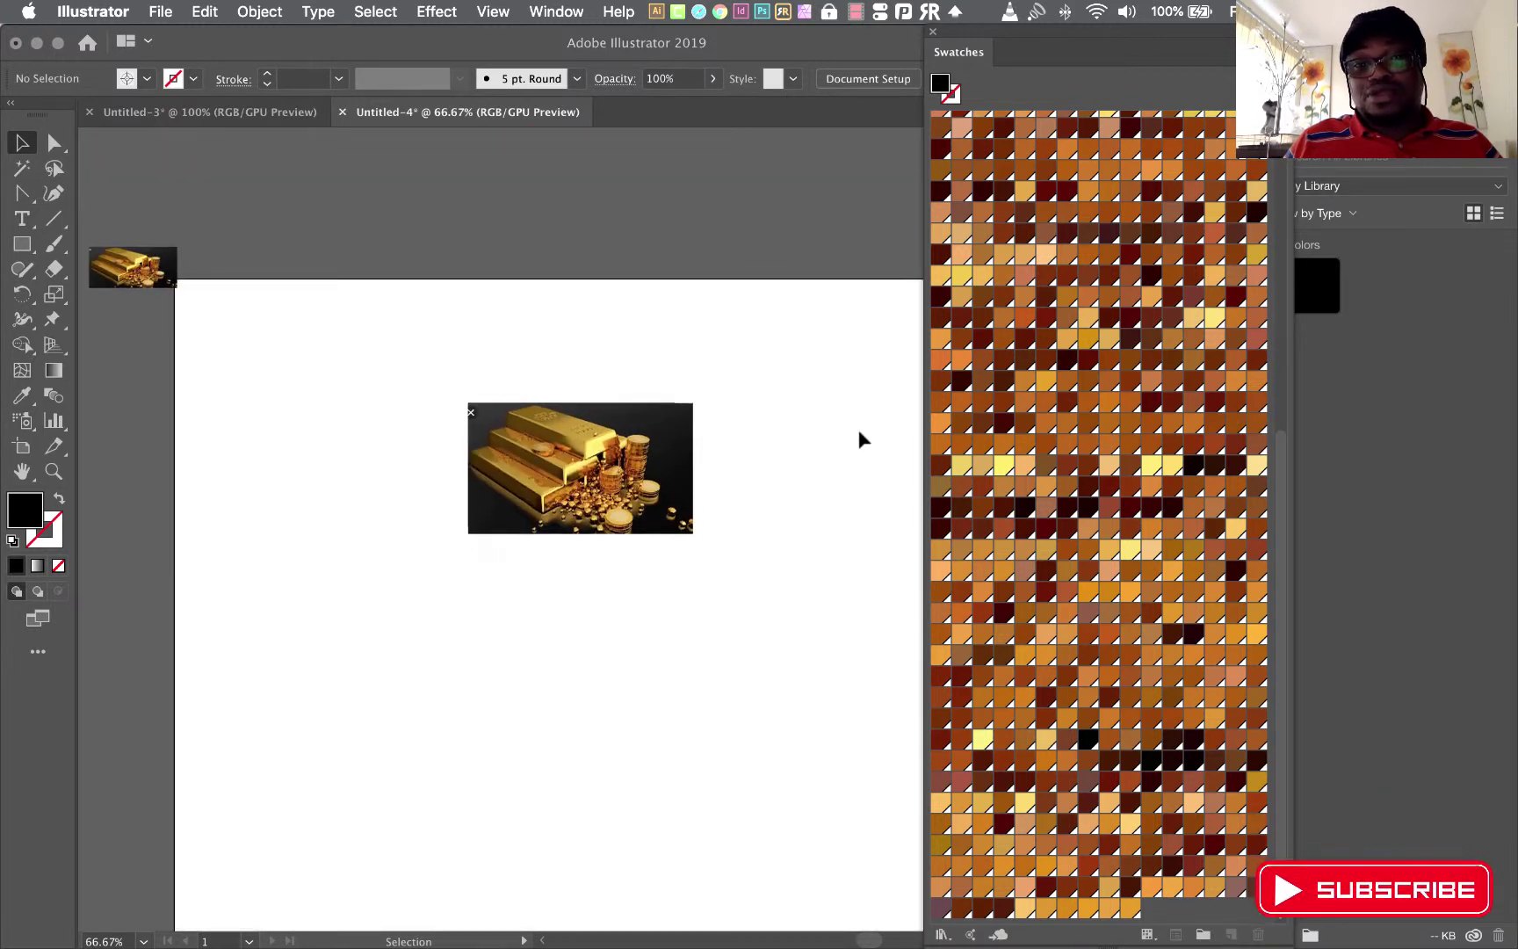
scroll(859, 436, "down", 2)
scroll(858, 434, "up", 3)
scroll(858, 434, "up", 2)
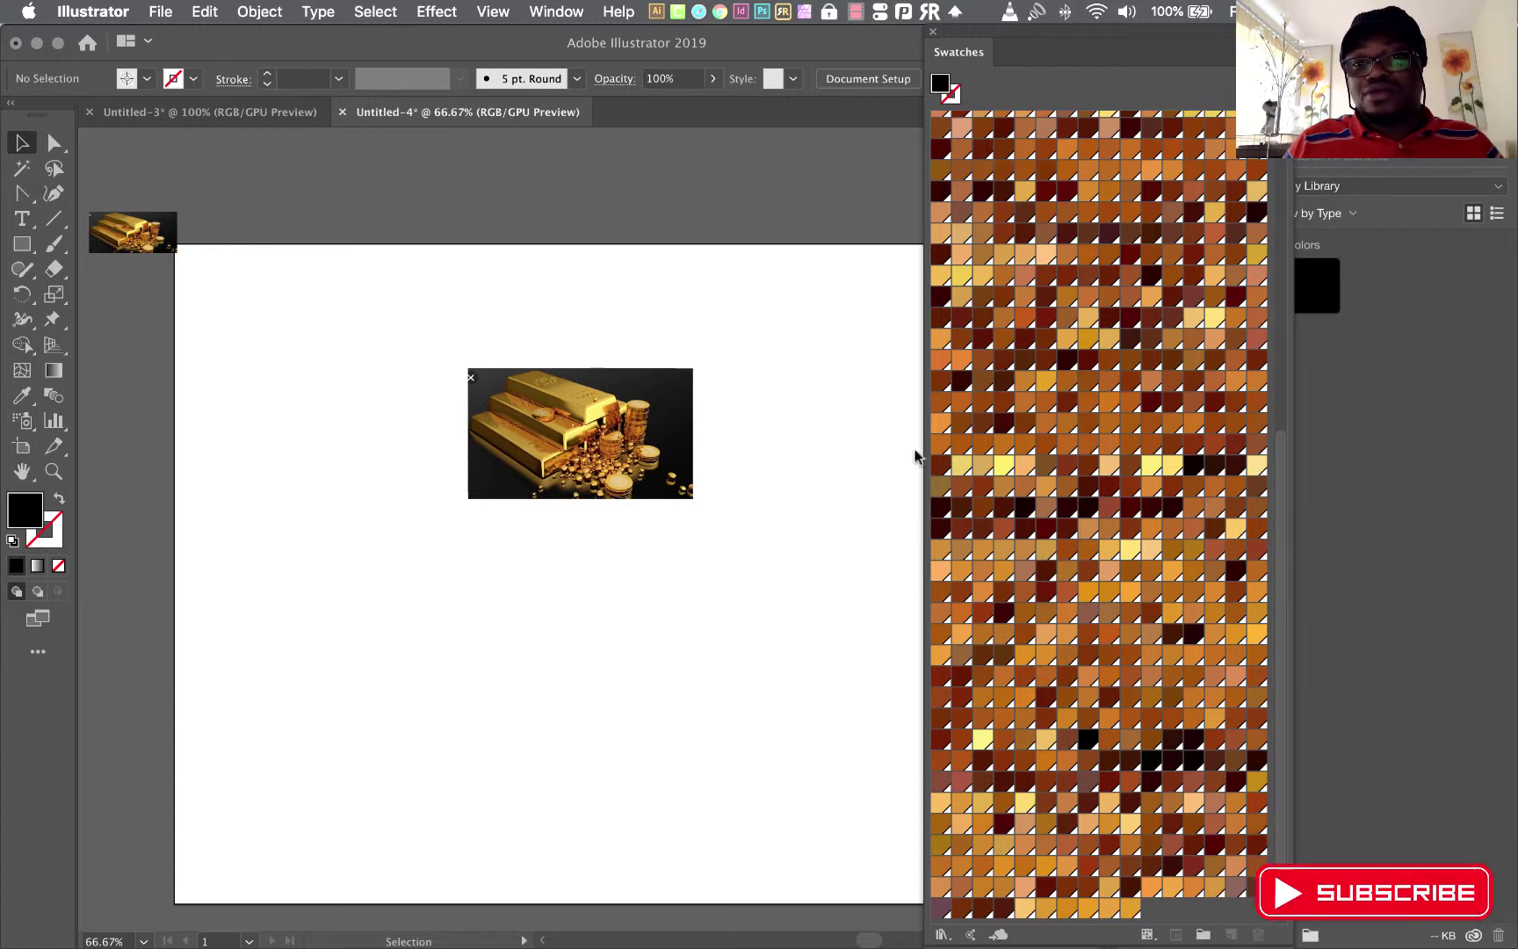
- Drag the traced gold artwork away from the photo, then undo the move
left_click(612, 426)
left_click_drag(613, 426, 355, 316)
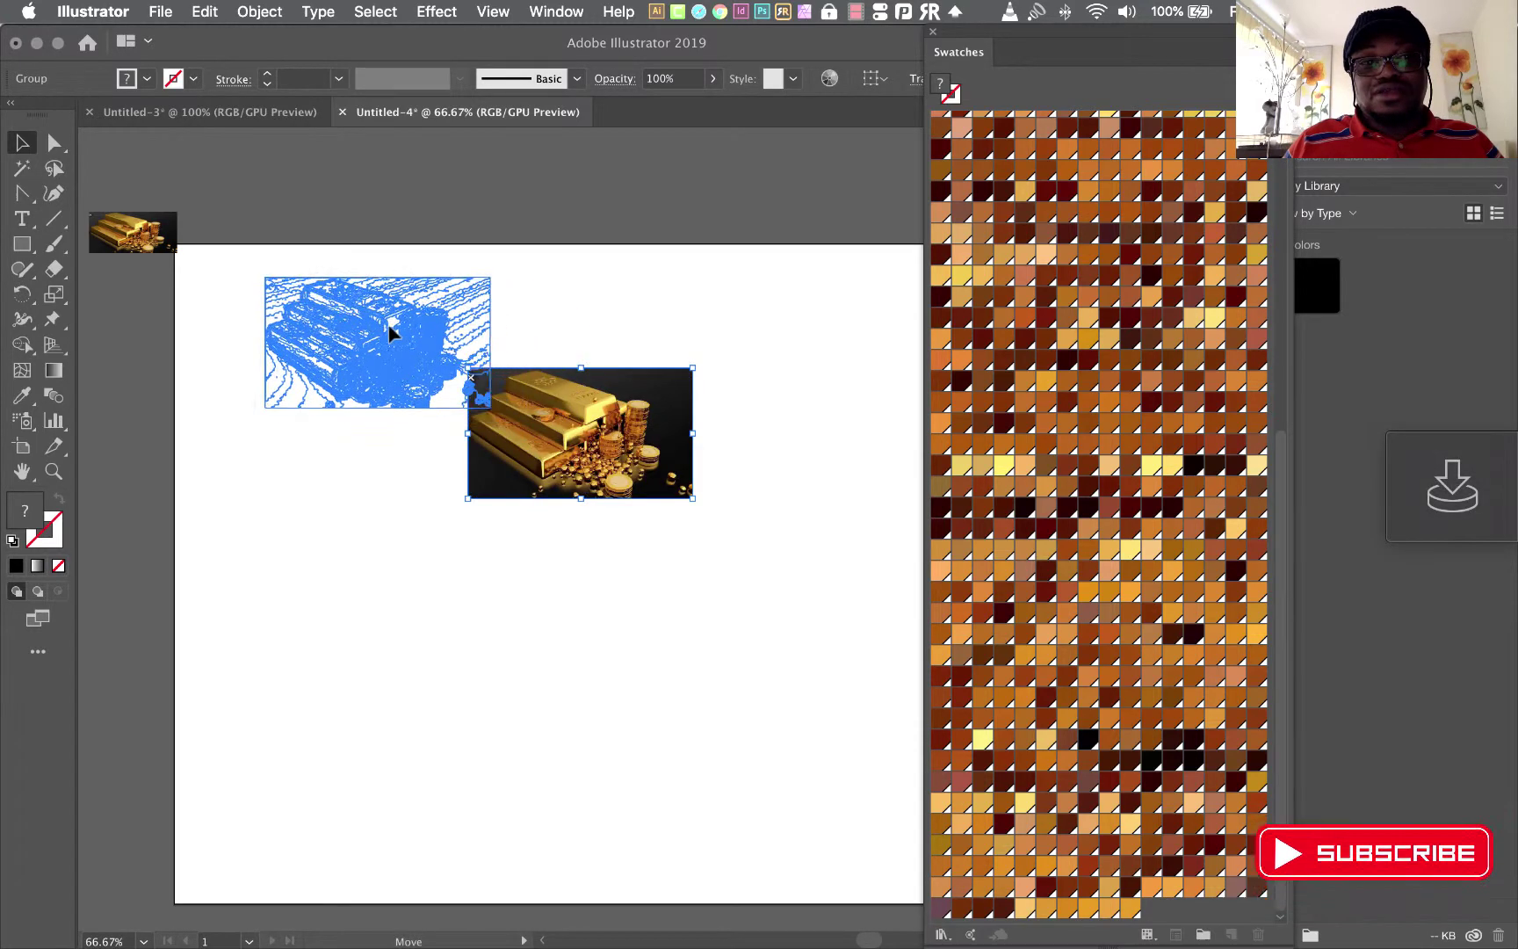
key("ctrl+z")
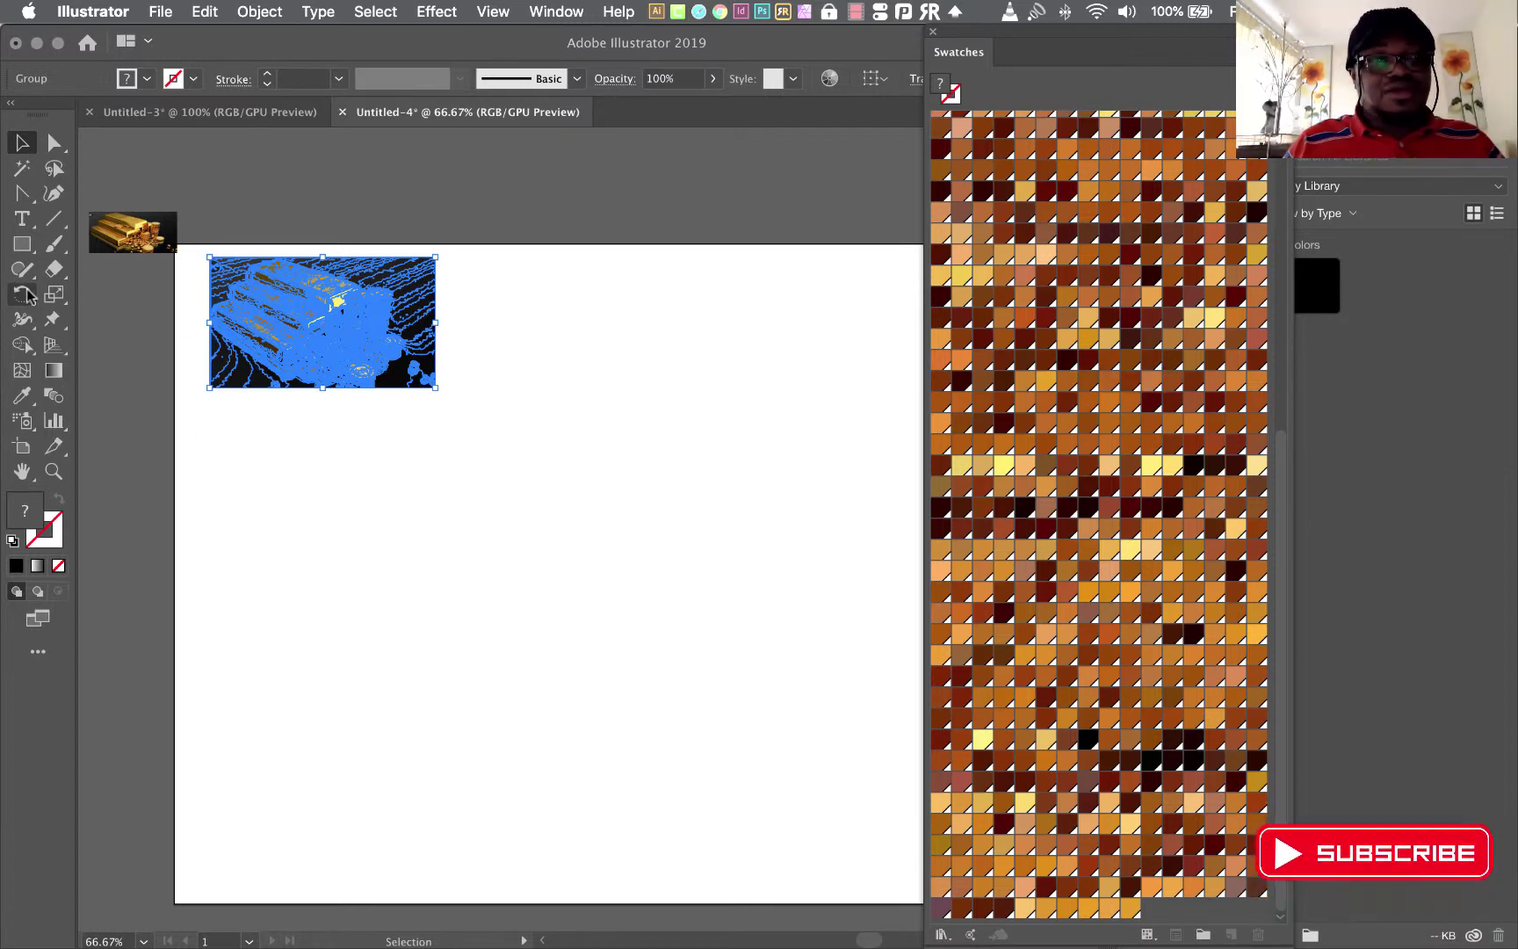
- Add the text GOLDEN near the page centre and move the swatches panel aside
key("t")
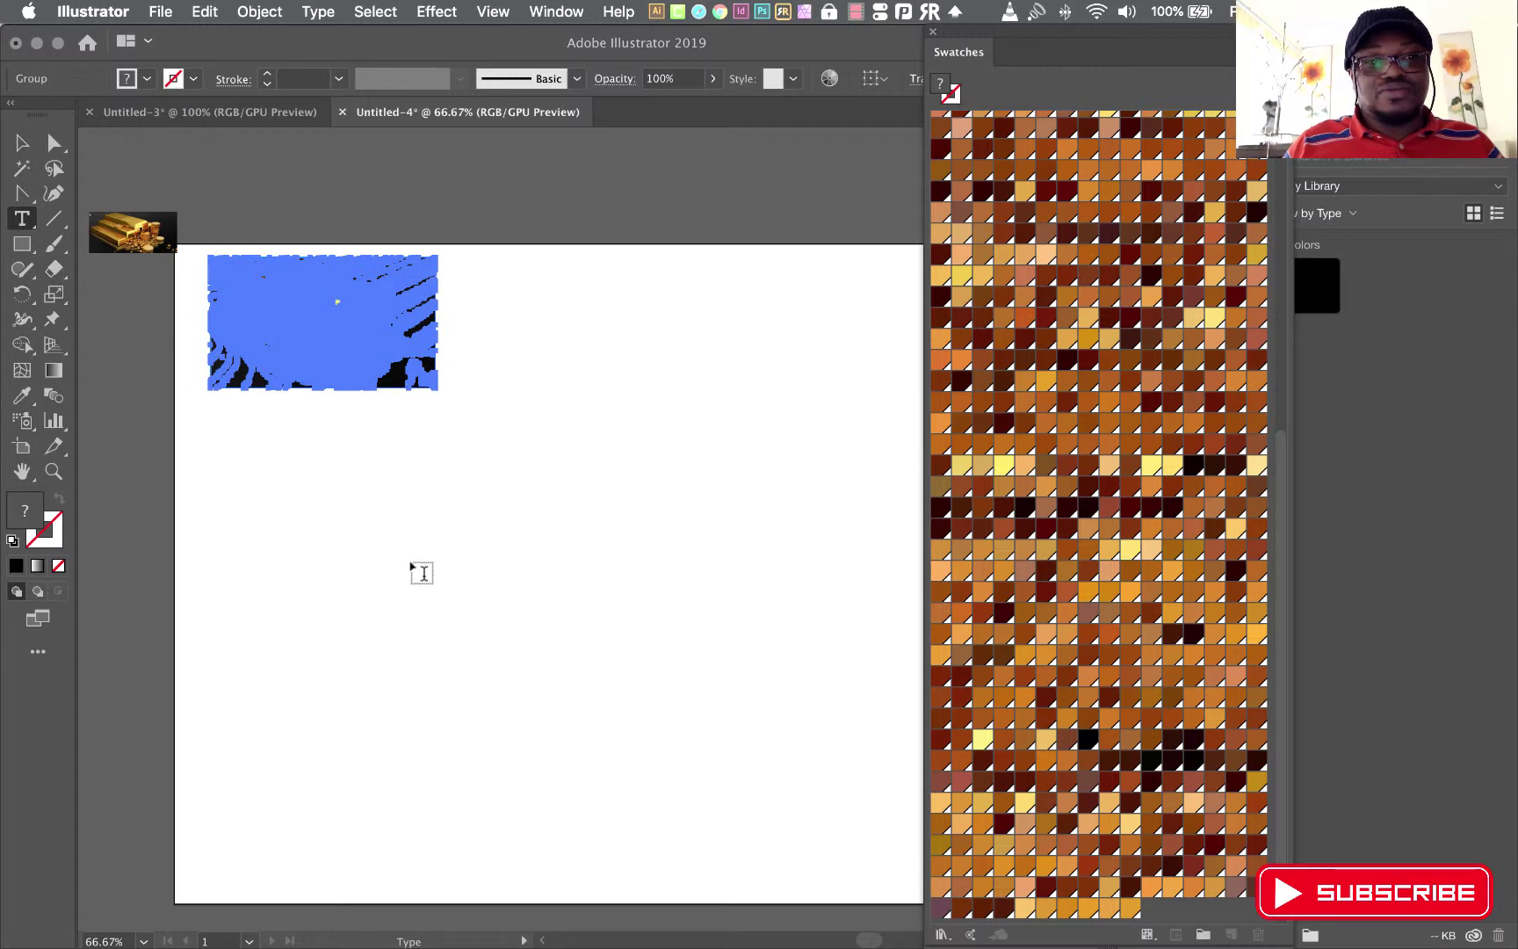
left_click(335, 565)
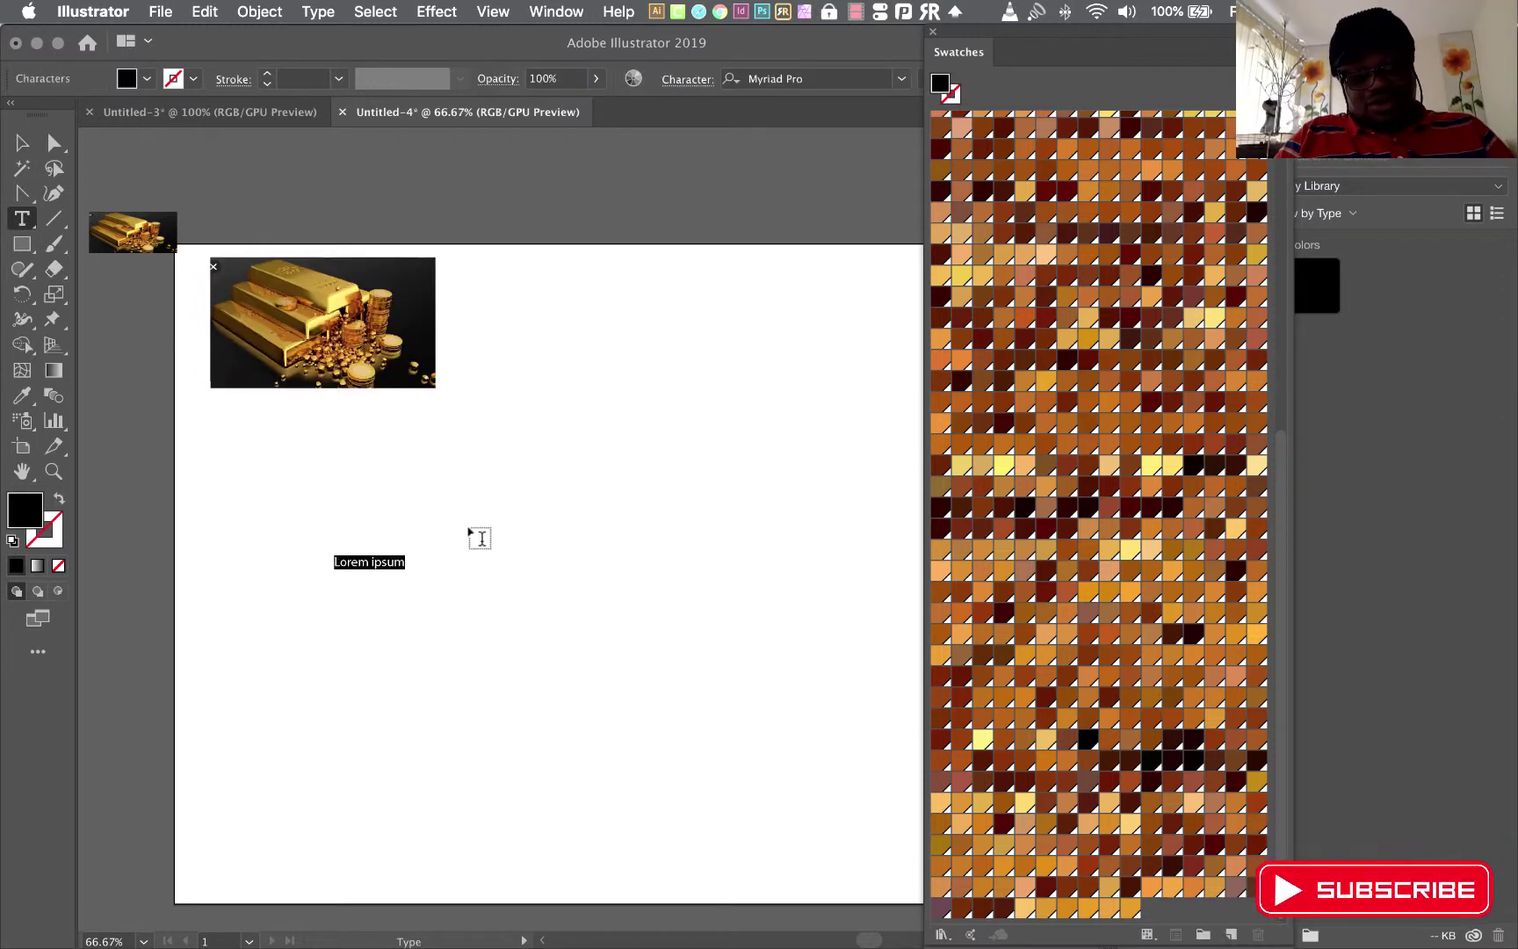
type("GOL")
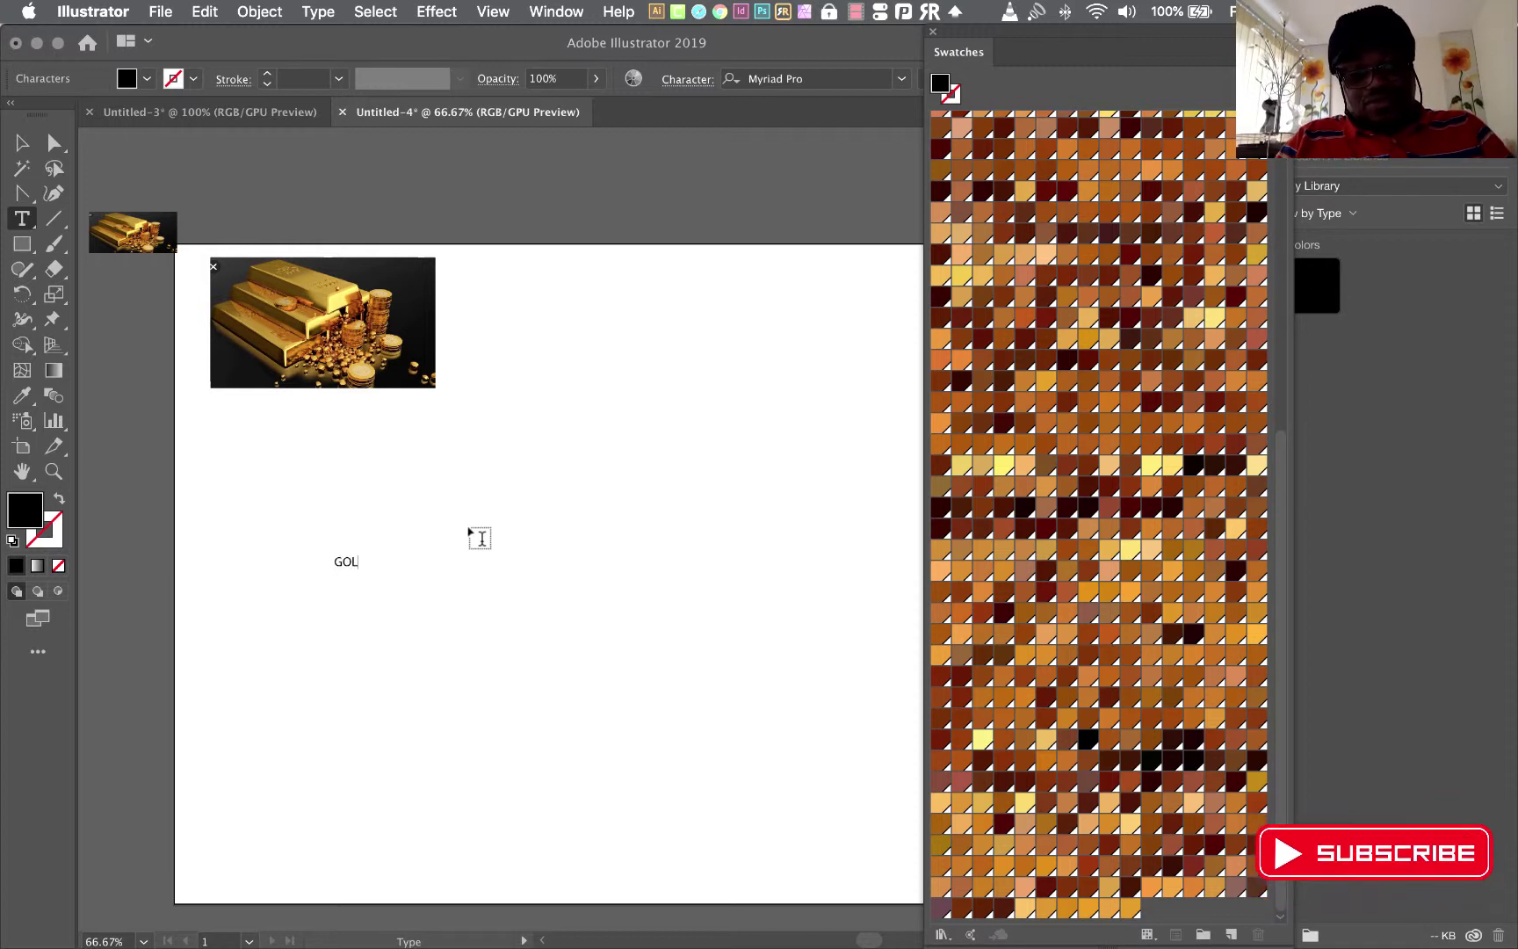
type("DEN")
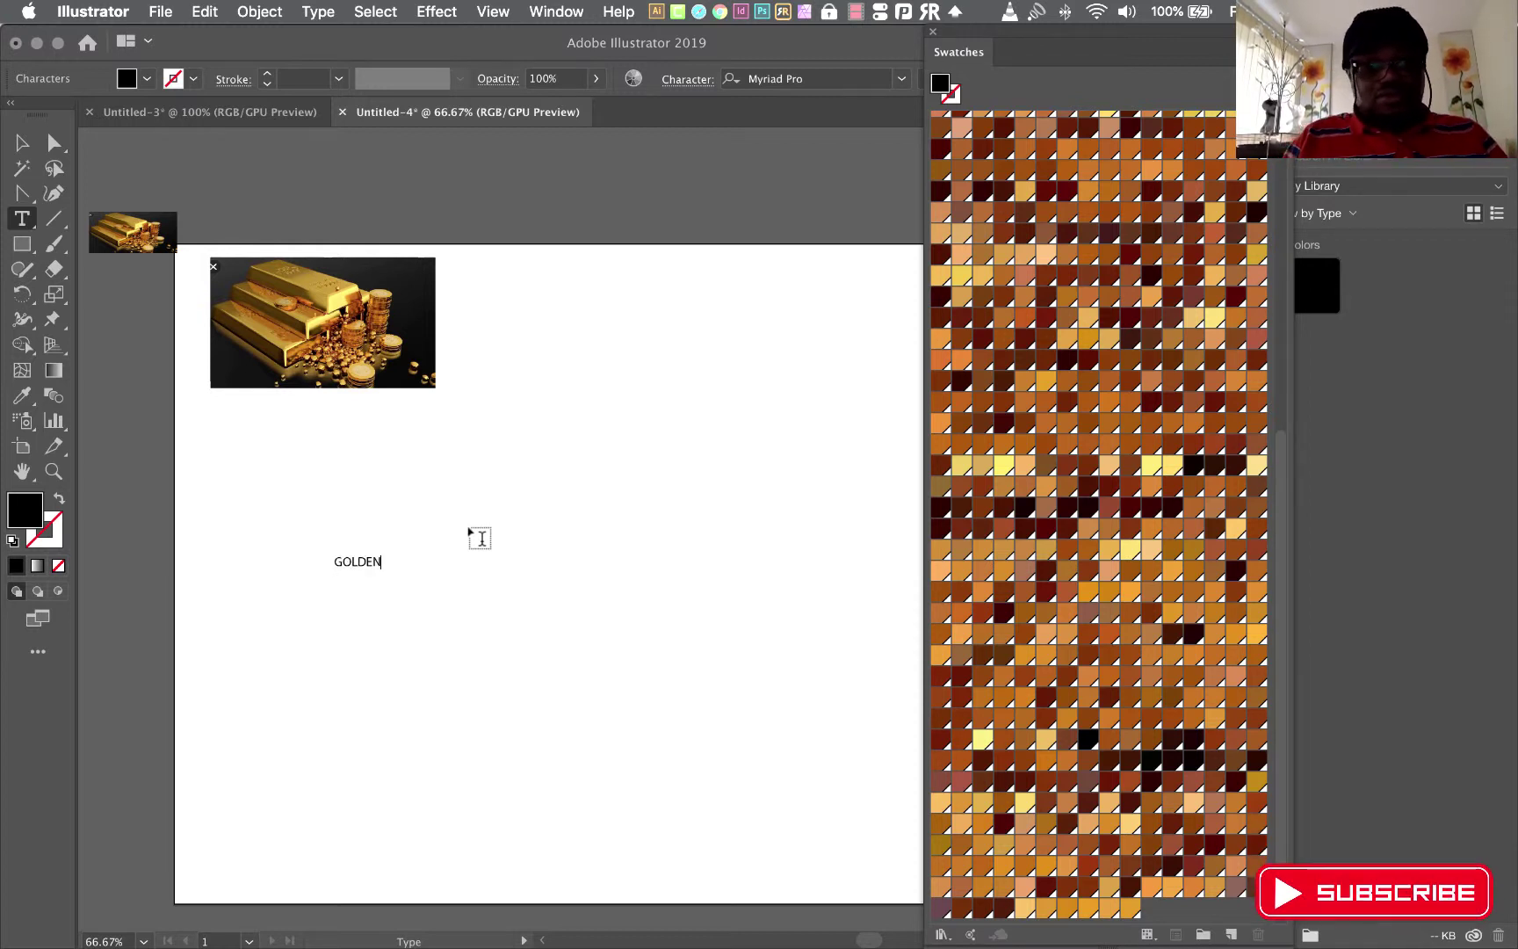
left_click(21, 144)
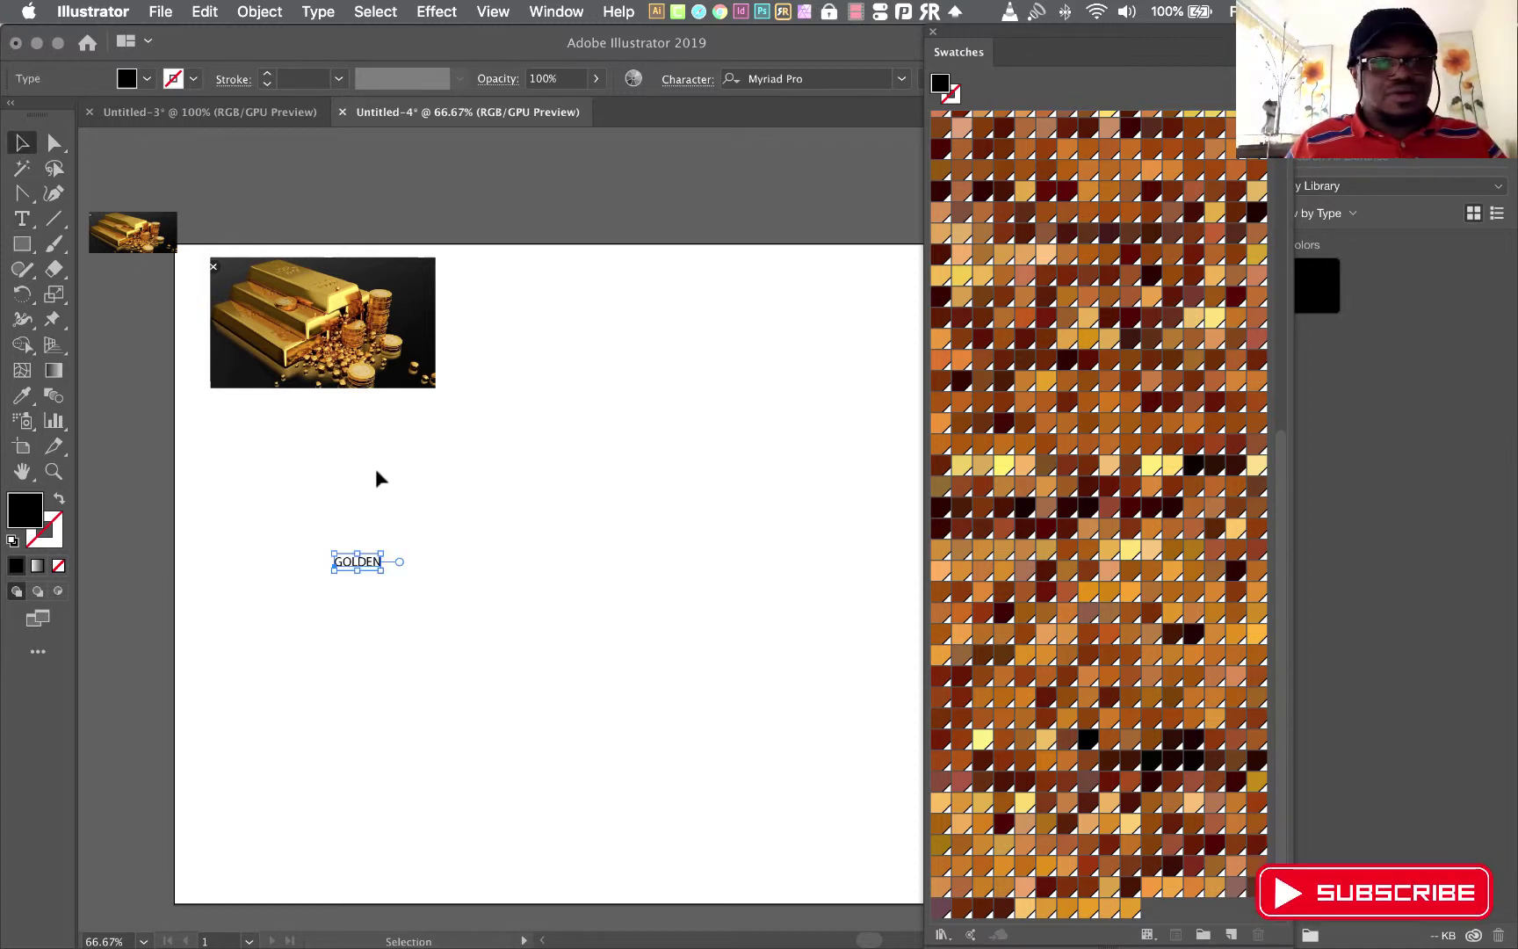
left_click_drag(407, 551, 471, 527)
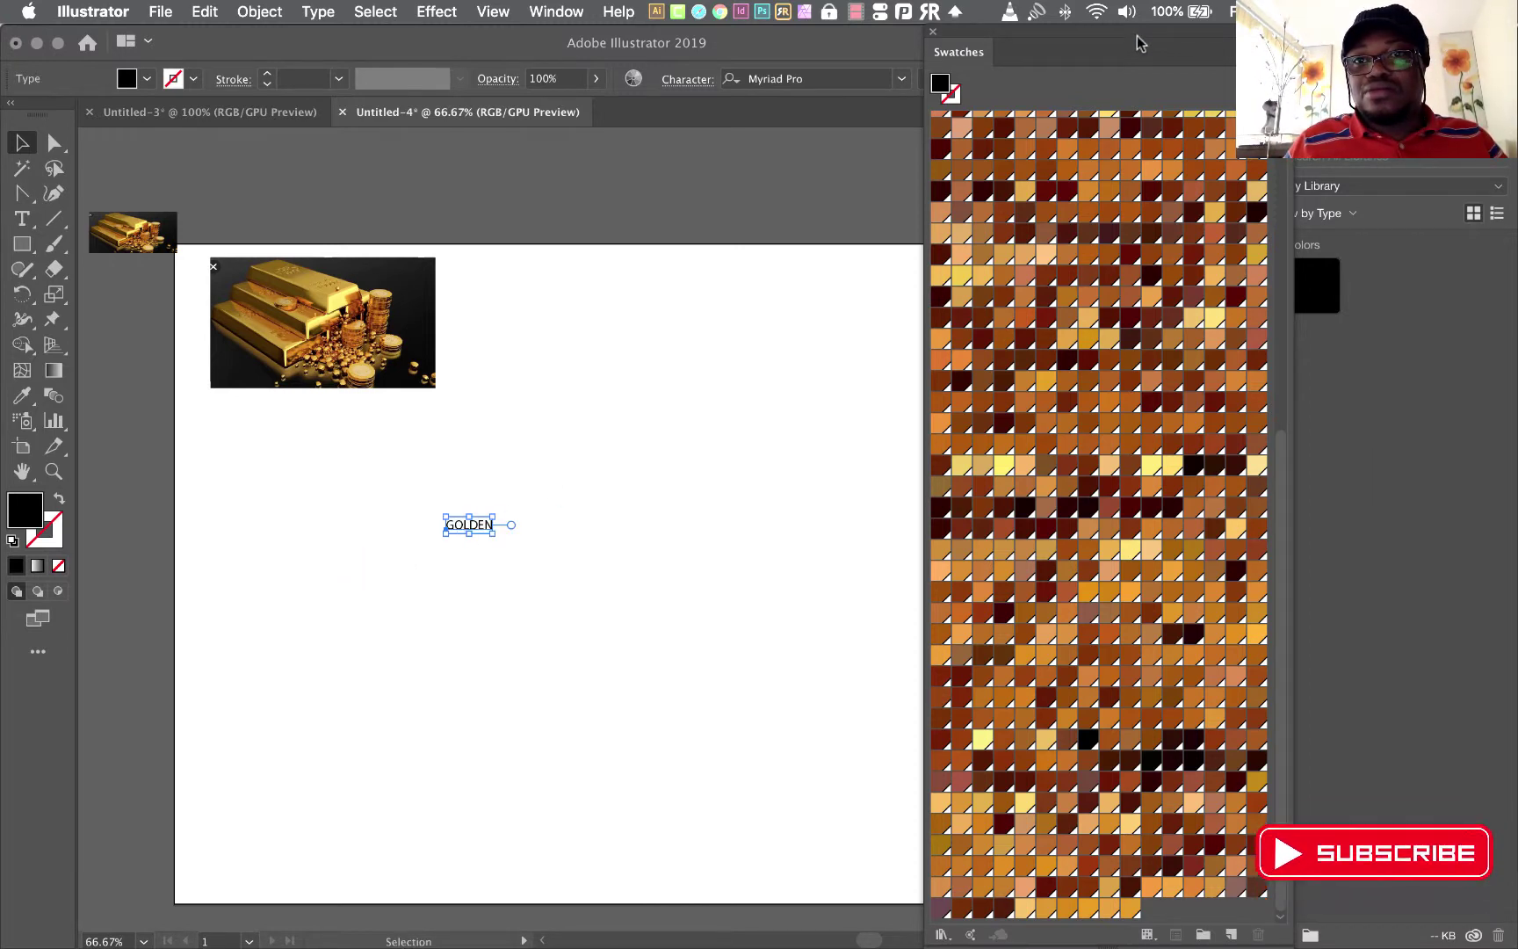
left_click_drag(1139, 46, 1406, 132)
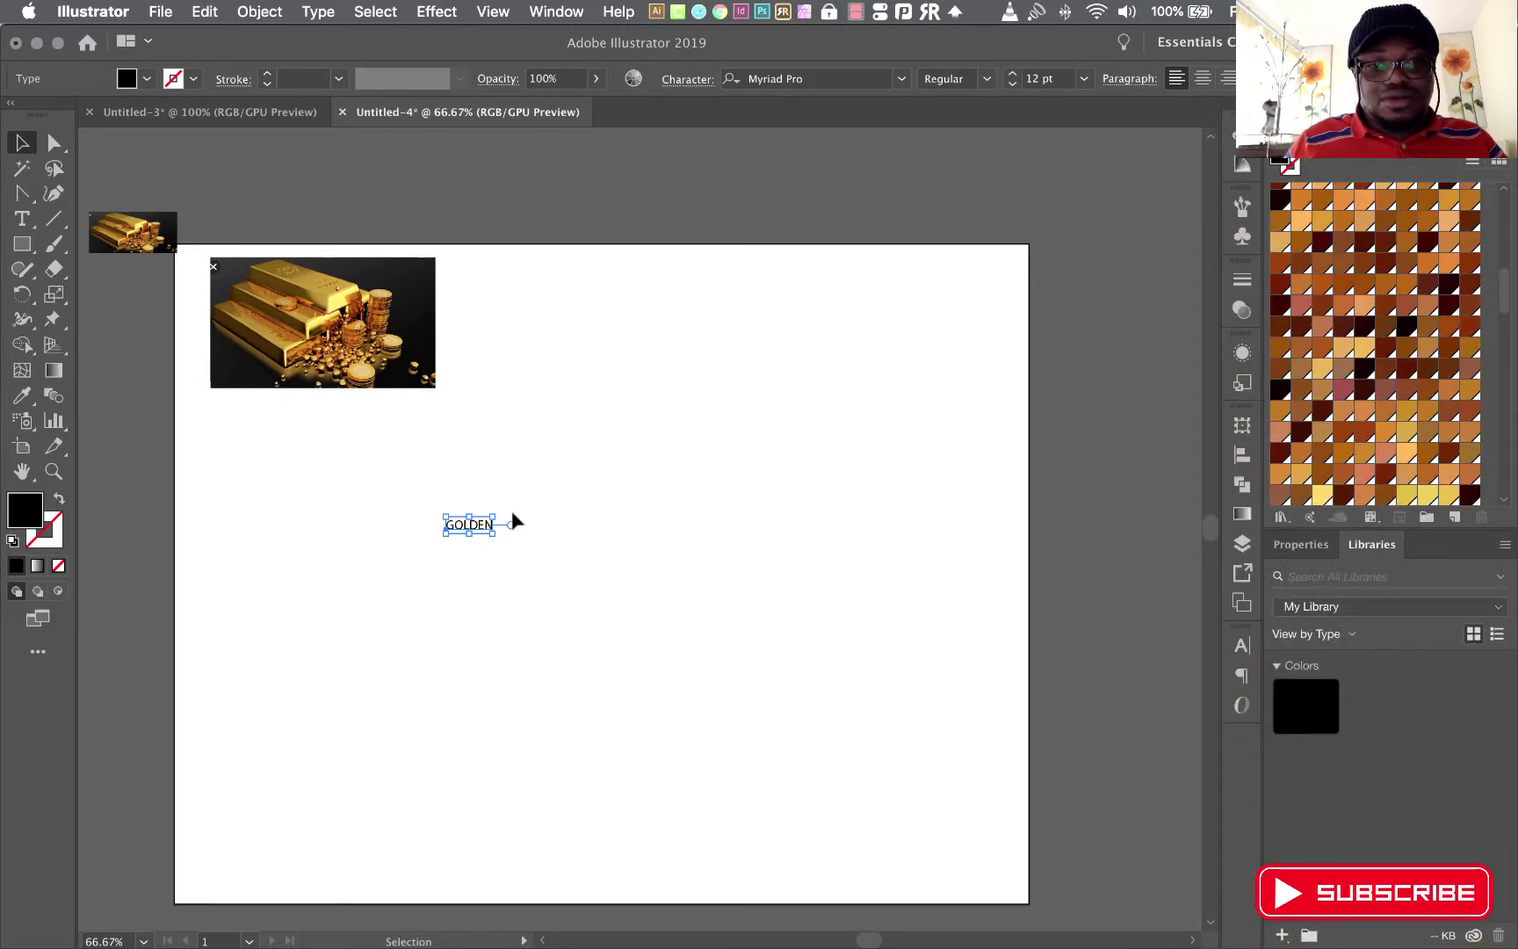
- Enlarge GOLDEN to 120 pt and move it lower on the artboard
left_click(1013, 75)
left_click(1013, 75)
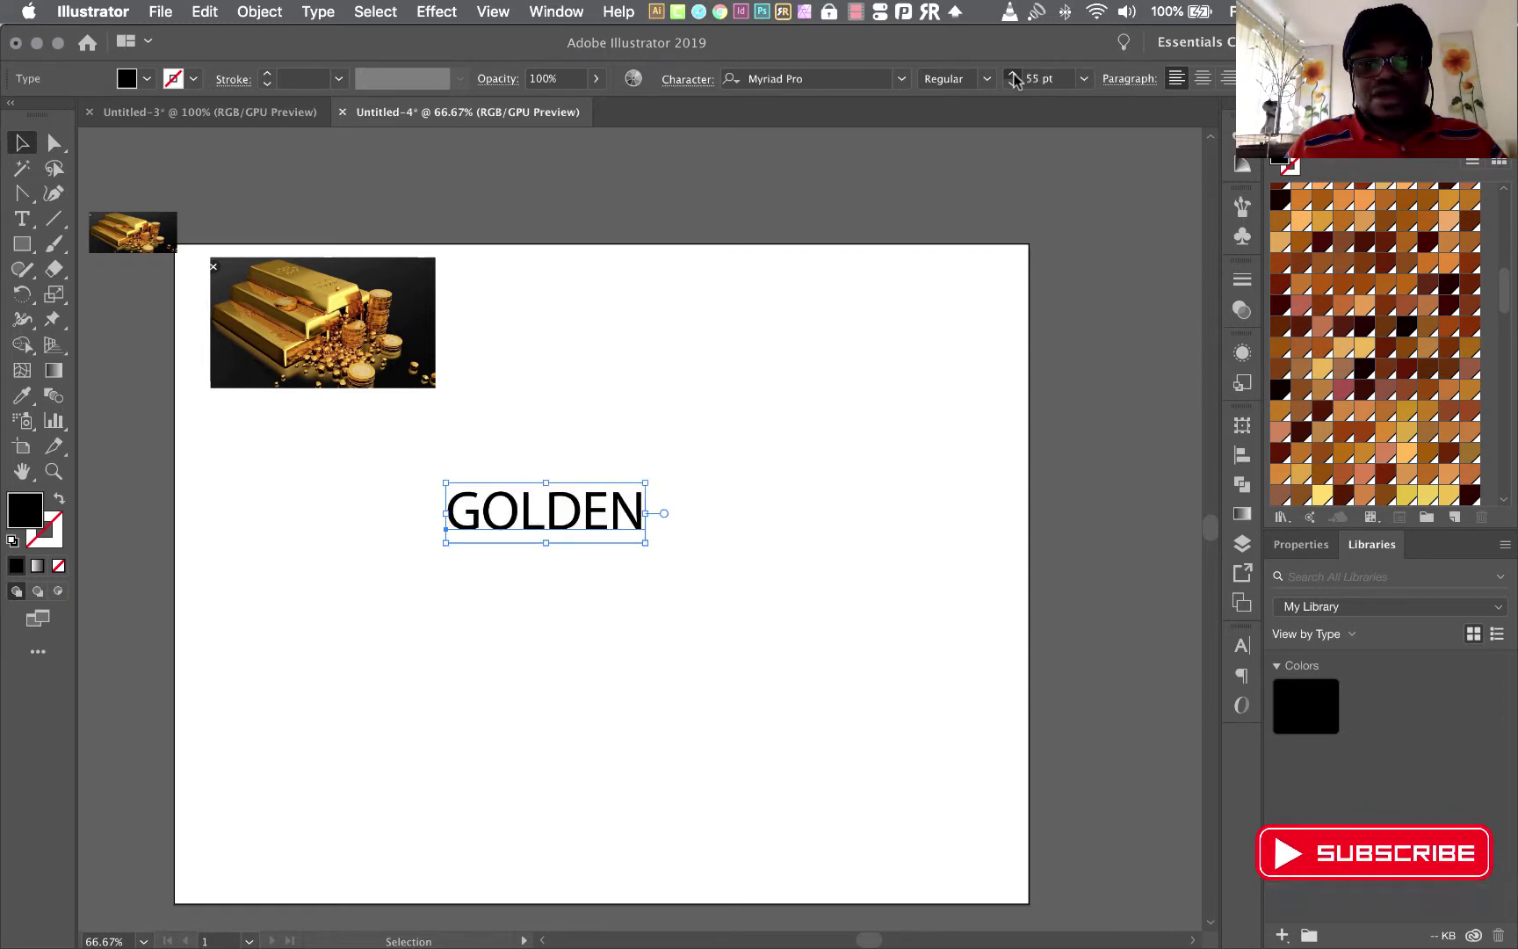
left_click(1013, 76)
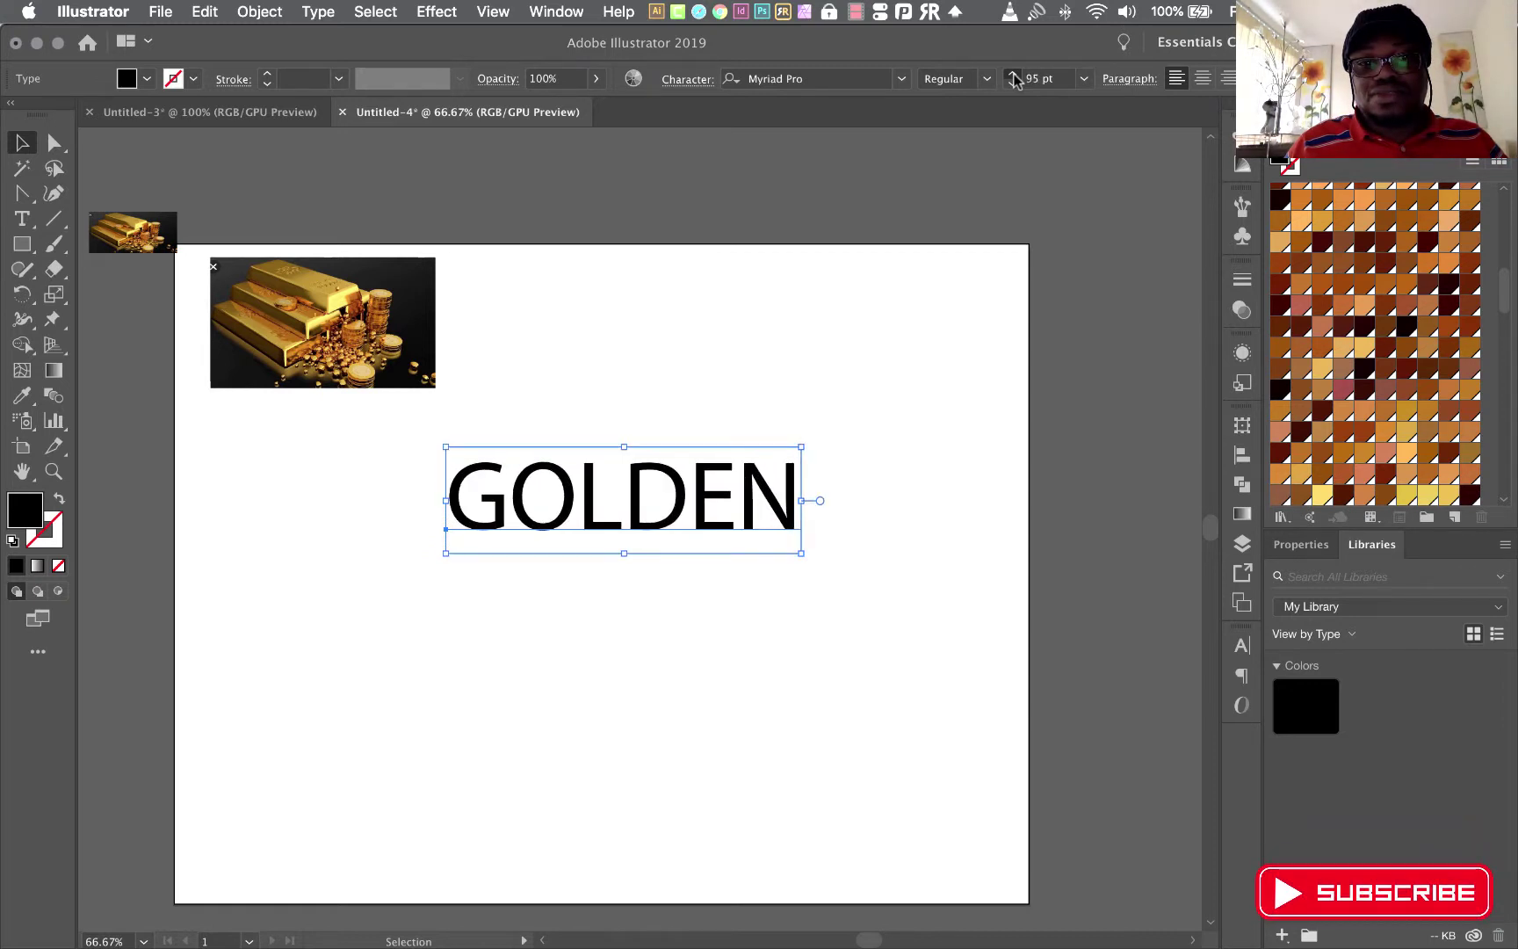
left_click(1013, 77)
type("120")
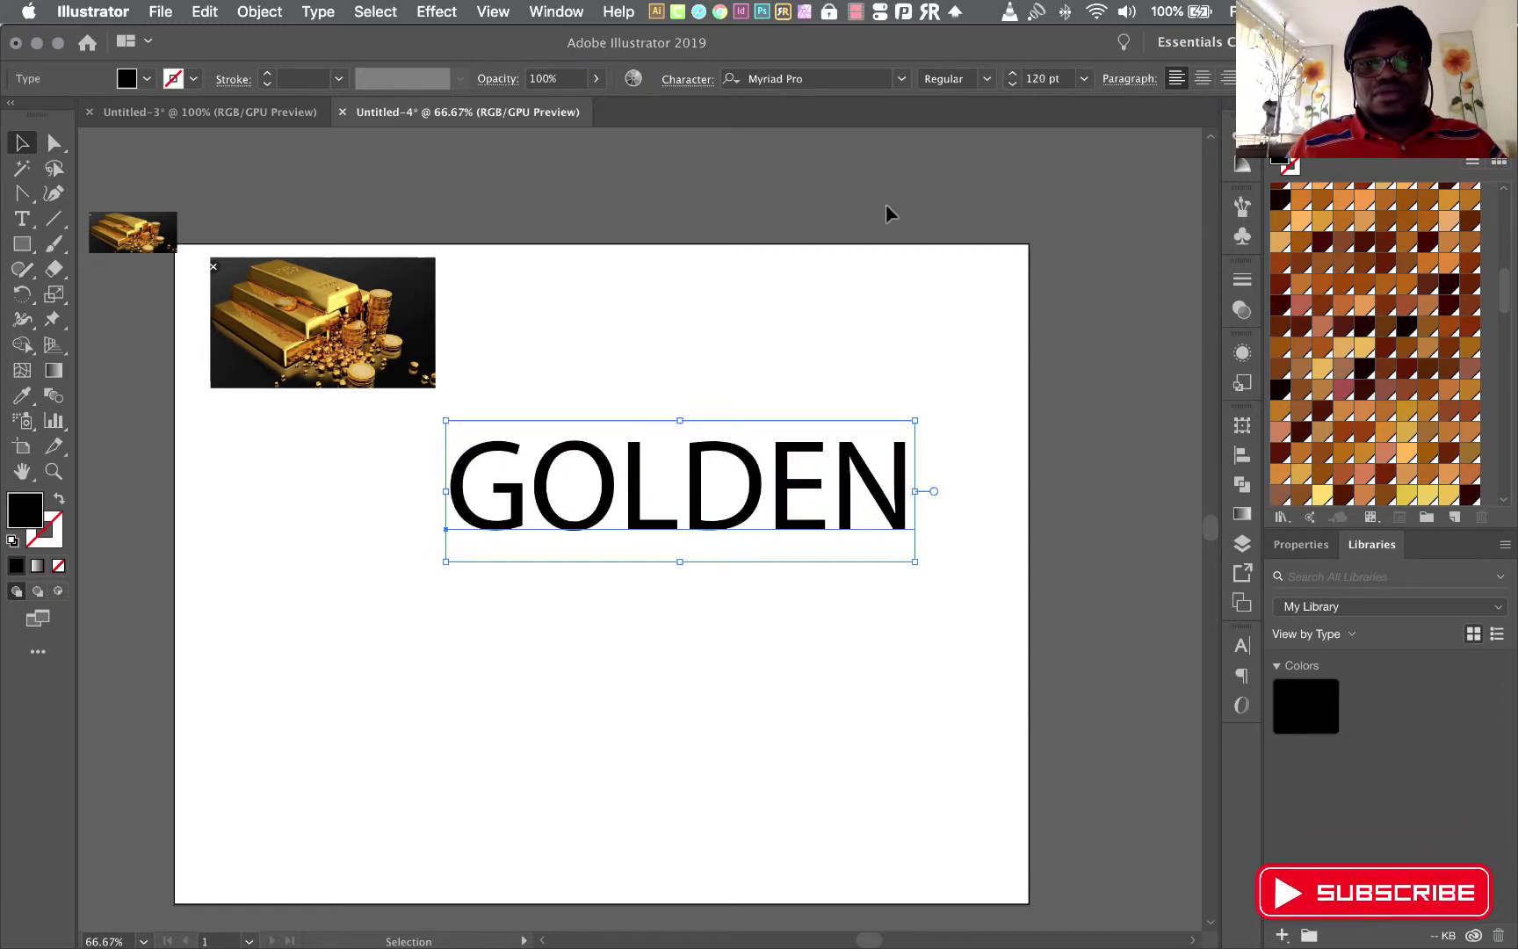
left_click_drag(713, 534, 656, 622)
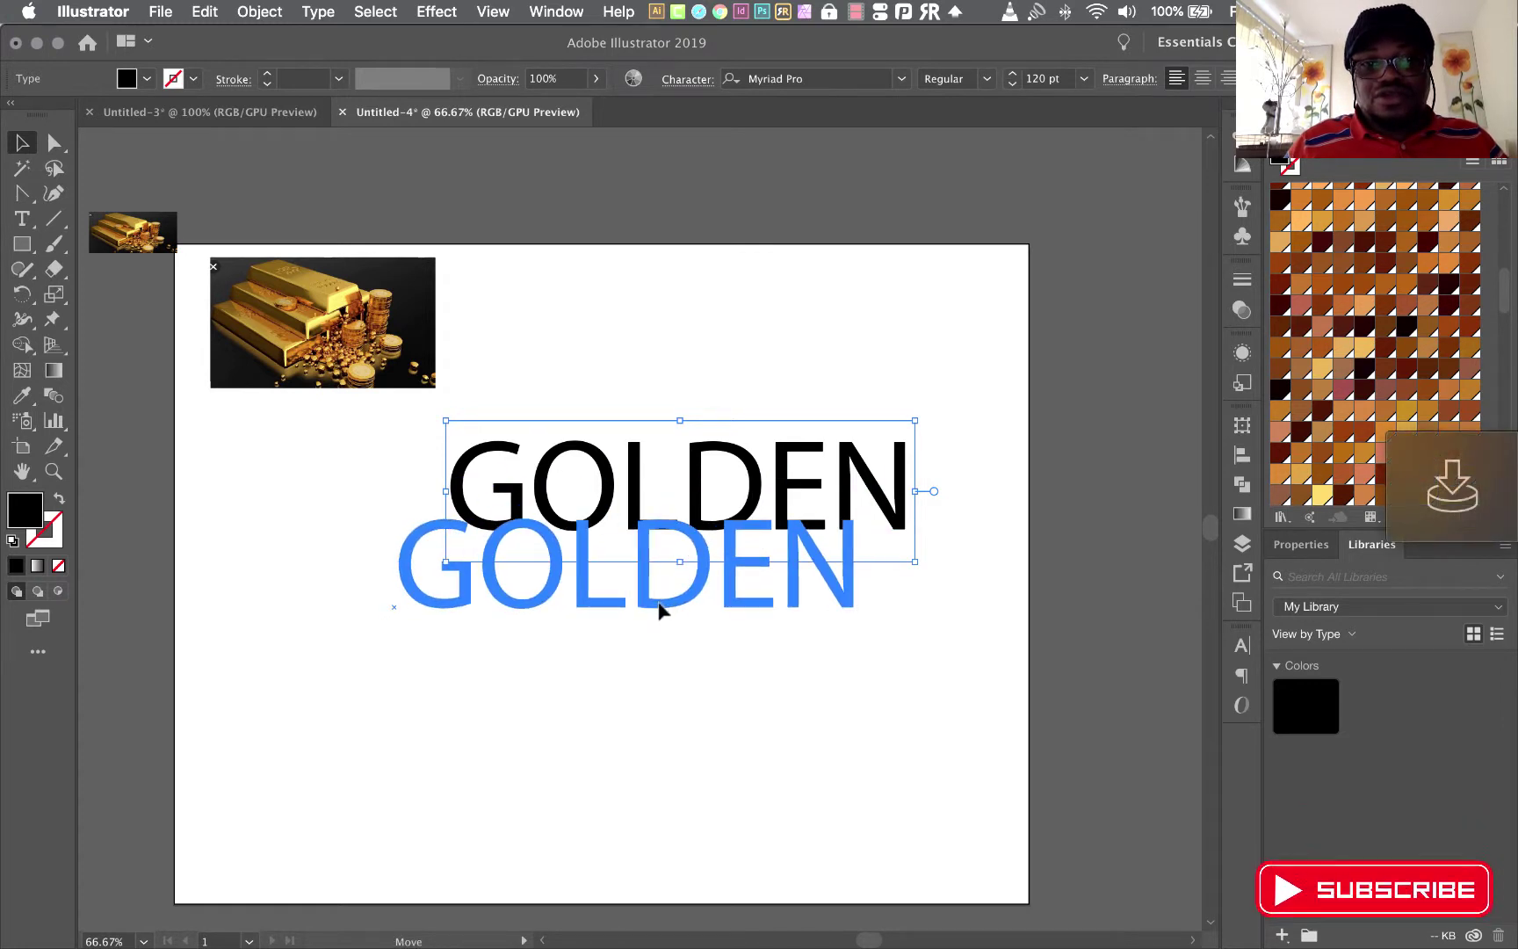
- Set GOLDEN in Arial Black and shift it left to centre it
left_click(900, 79)
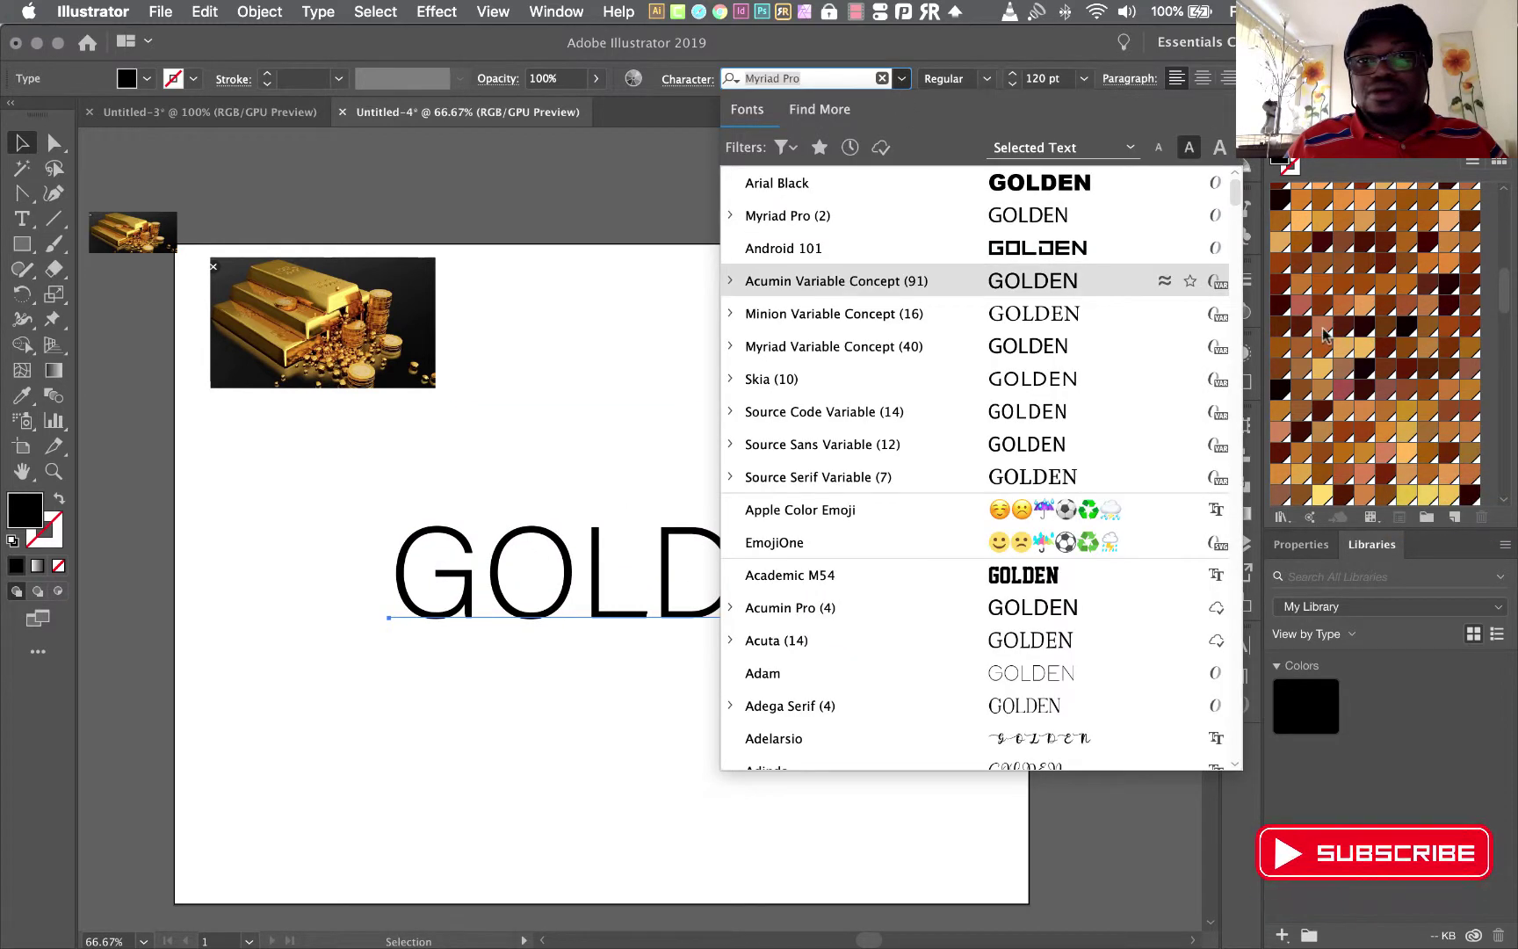
left_click(994, 185)
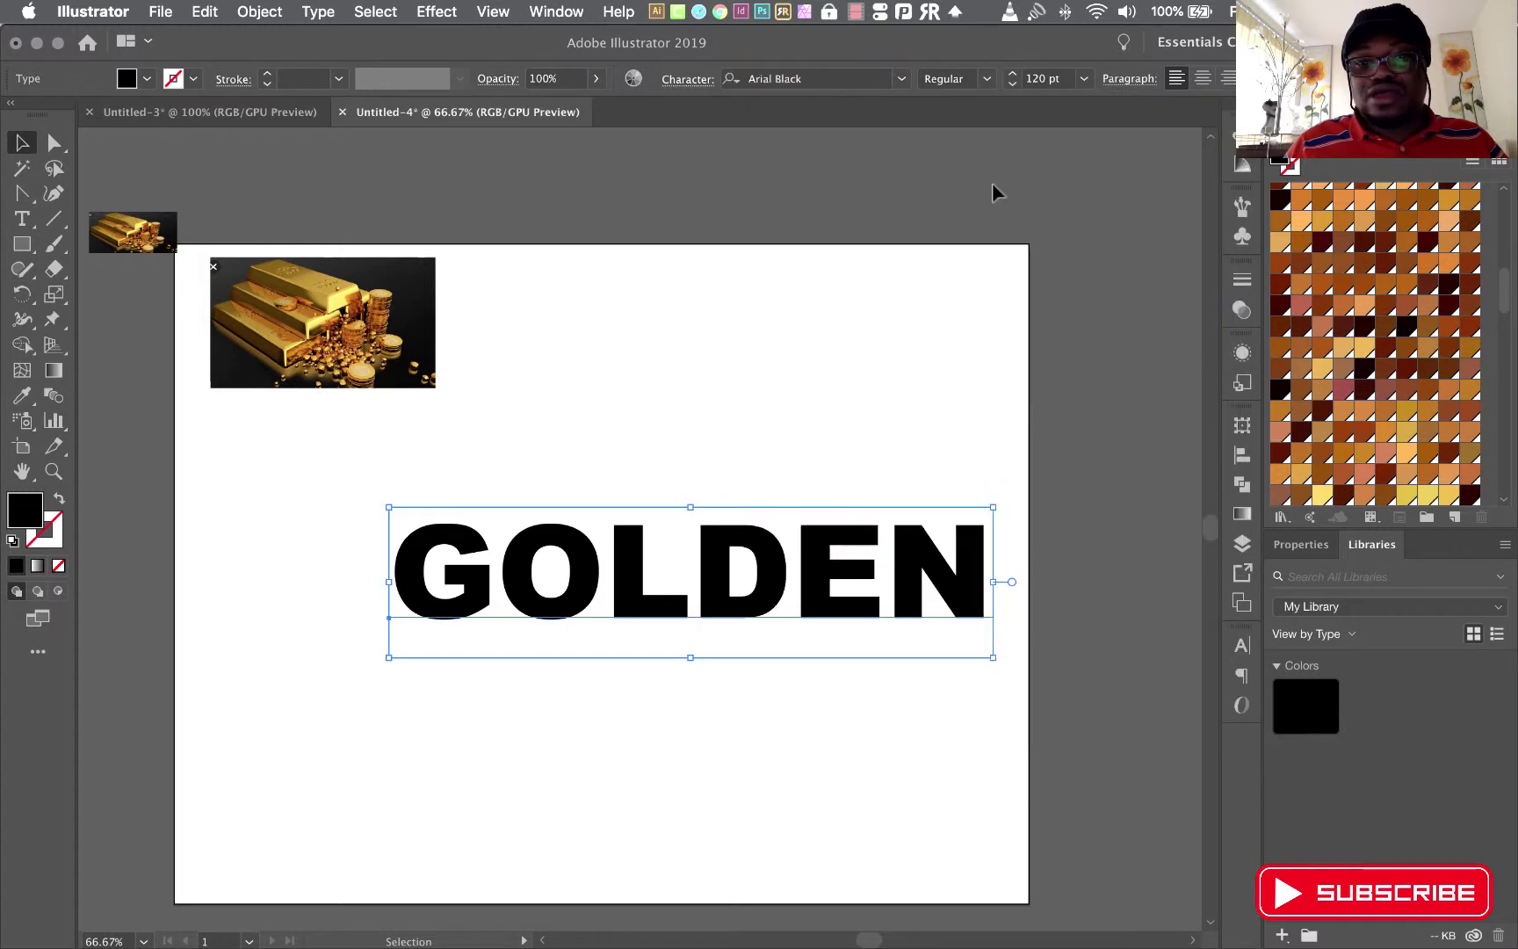
left_click_drag(771, 572, 712, 587)
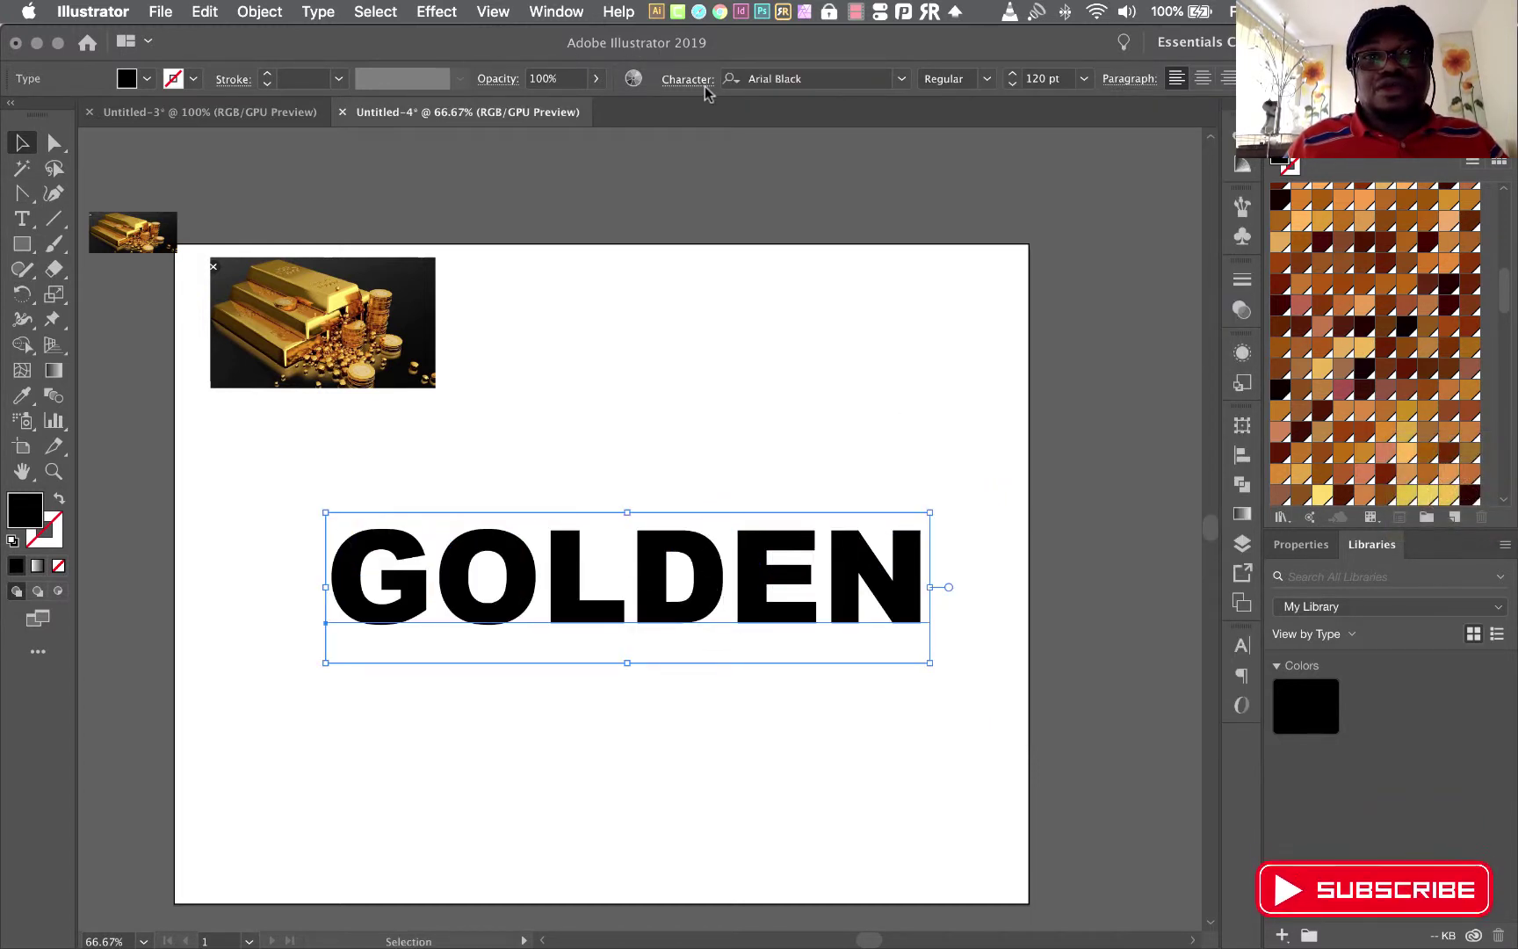
- Apply a 3D Extrude & Bevel to GOLDEN with rotation -16°, -13°, 3° and 50 pt depth
left_click(437, 12)
mouse_move(450, 142)
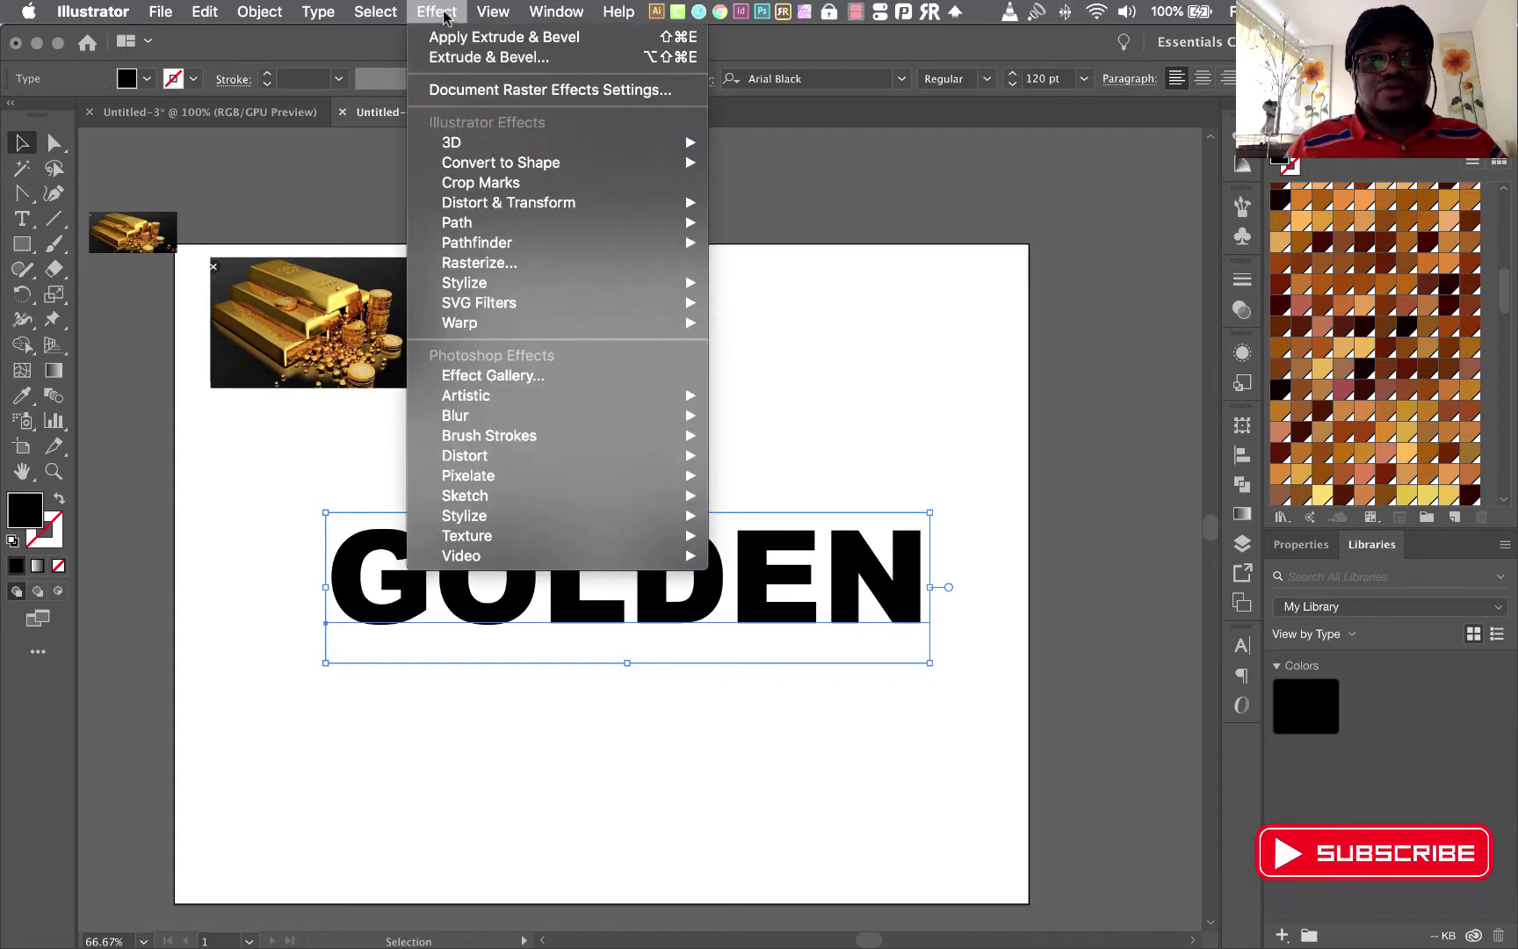
left_click(802, 145)
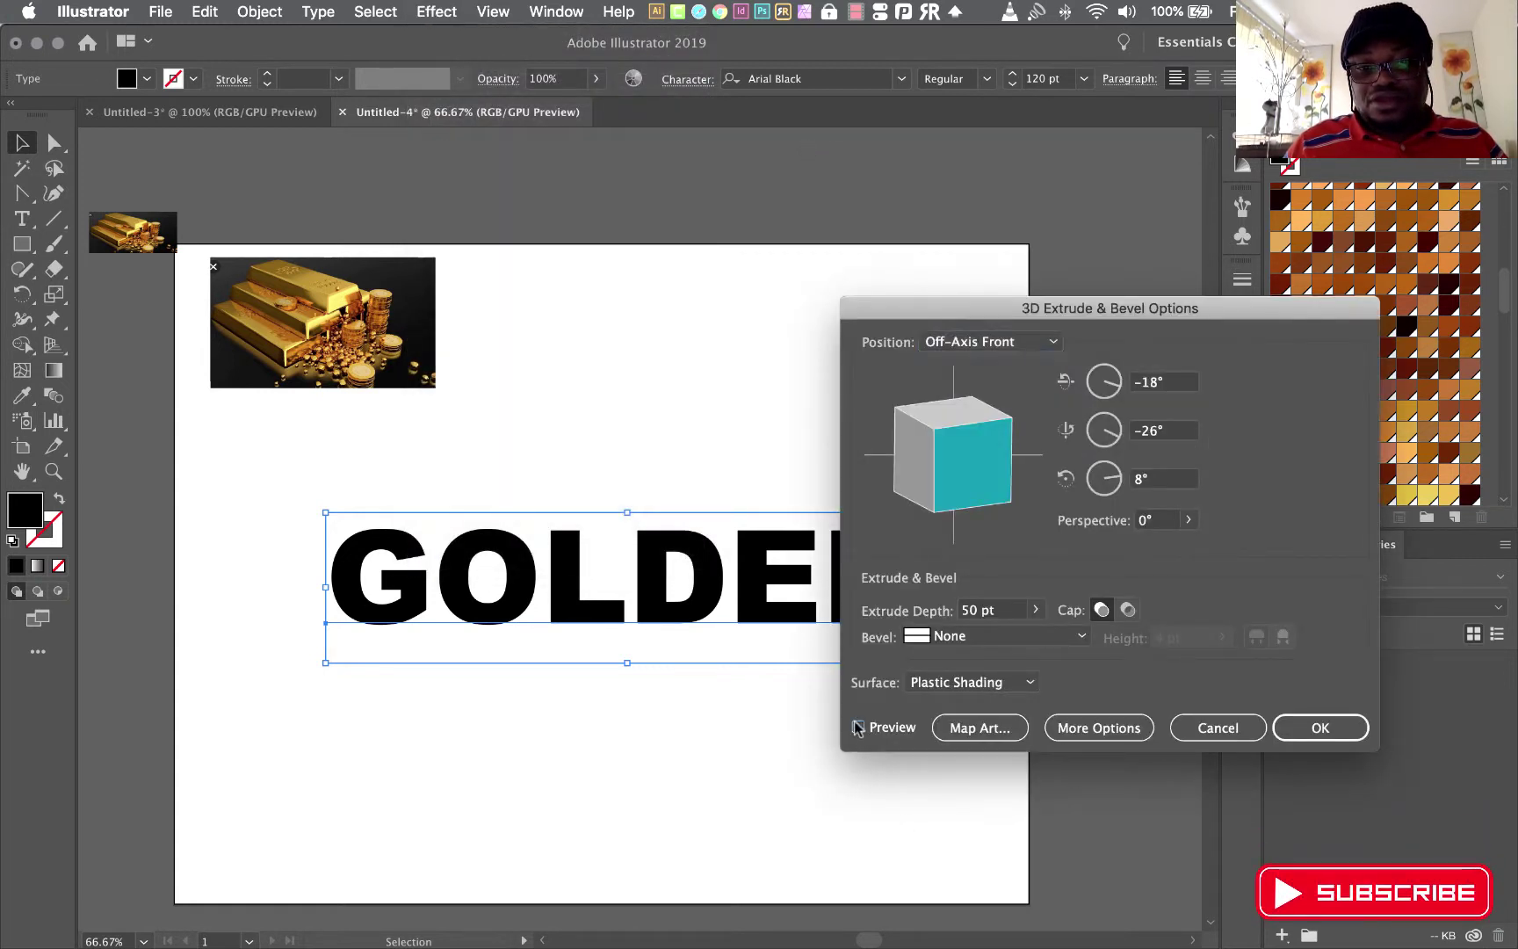
left_click(857, 728)
mouse_move(978, 451)
left_mouse_down()
mouse_move(968, 405)
mouse_move(959, 459)
left_mouse_up()
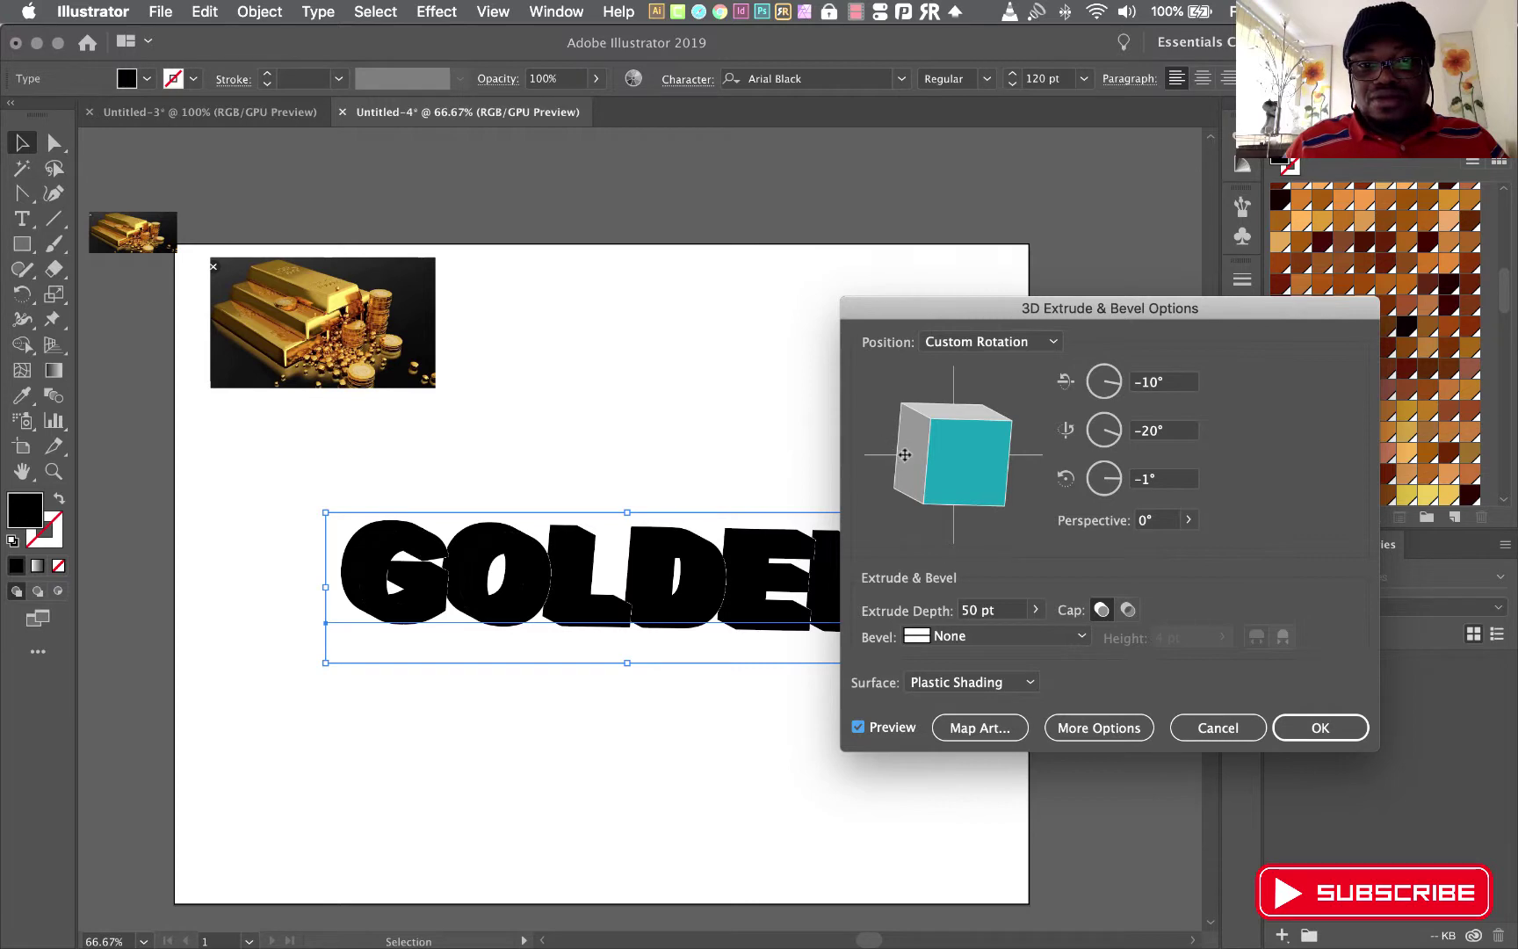
left_click_drag(905, 454, 963, 445)
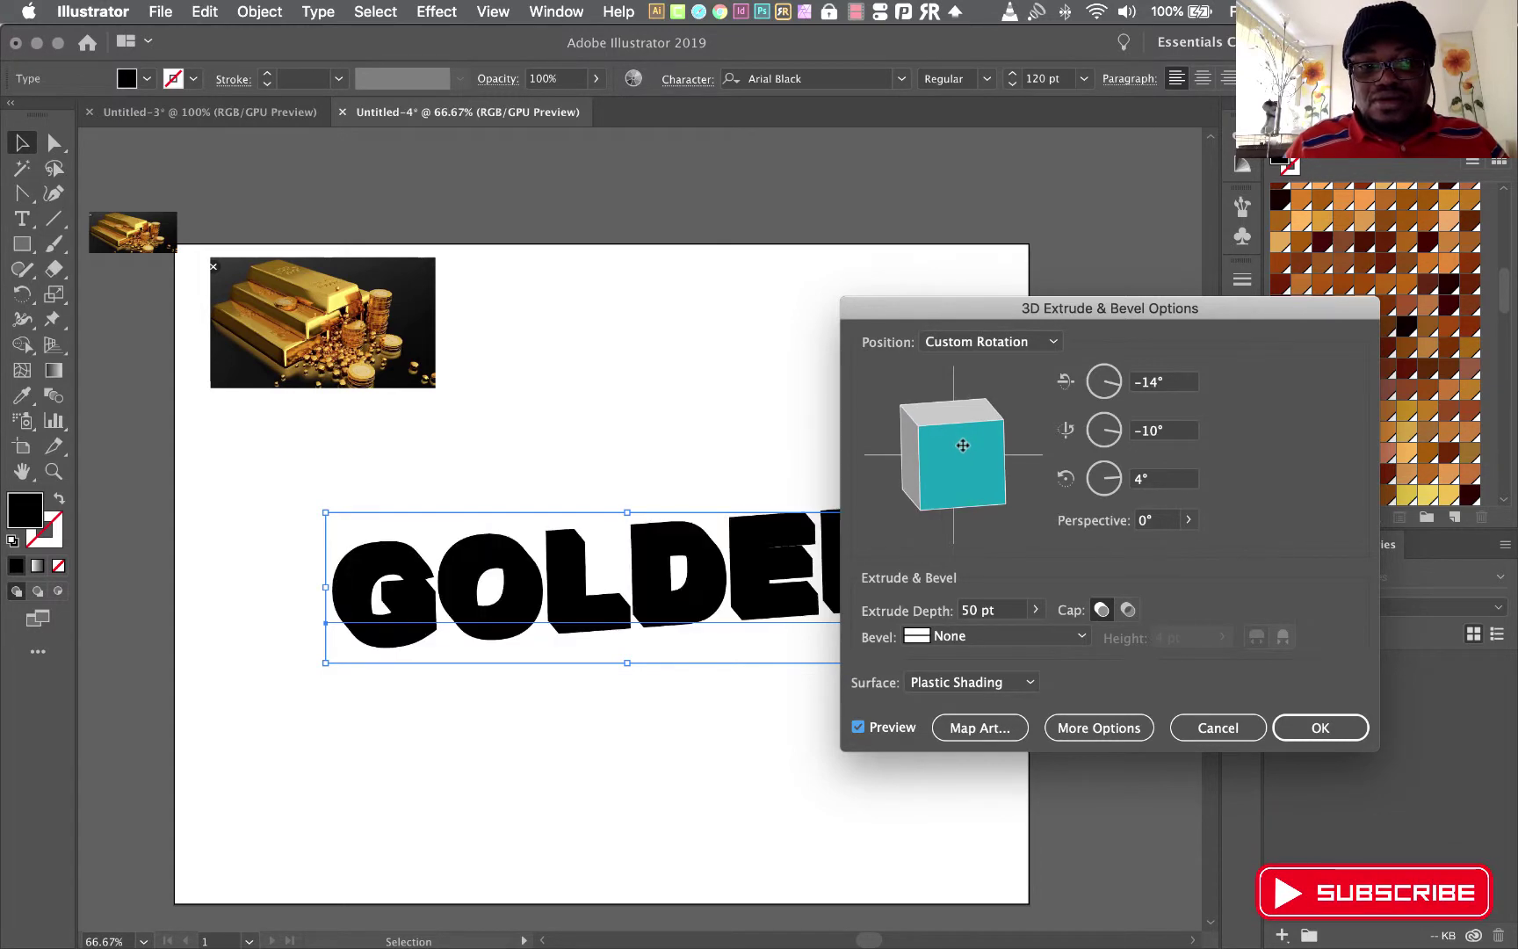
mouse_move(963, 445)
left_mouse_down()
mouse_move(959, 471)
mouse_move(909, 426)
left_mouse_up()
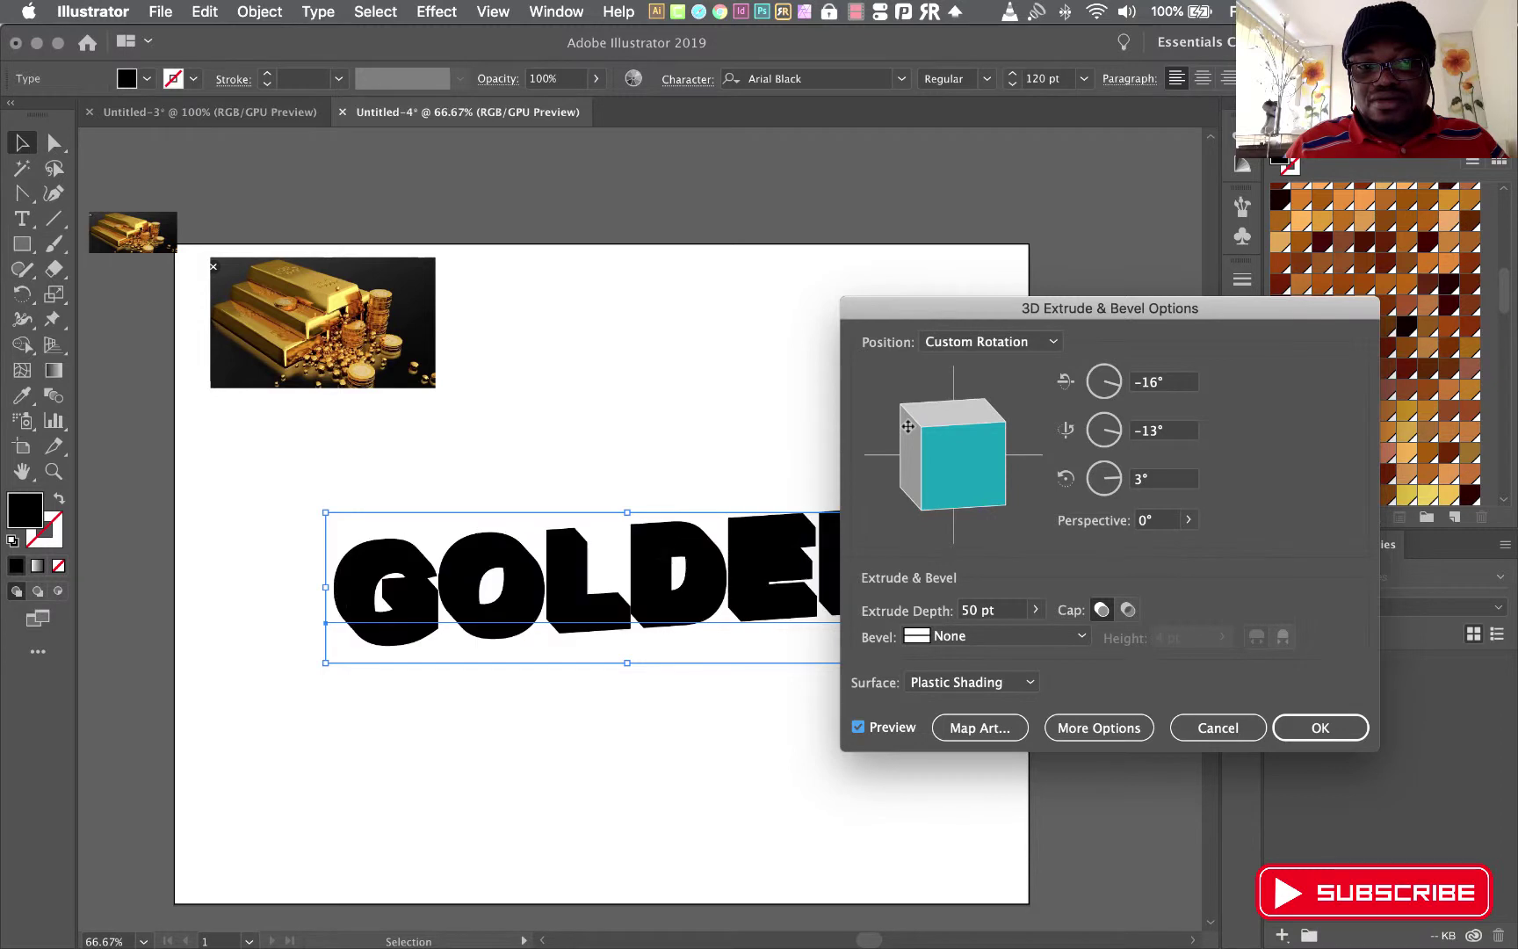
left_click(1313, 727)
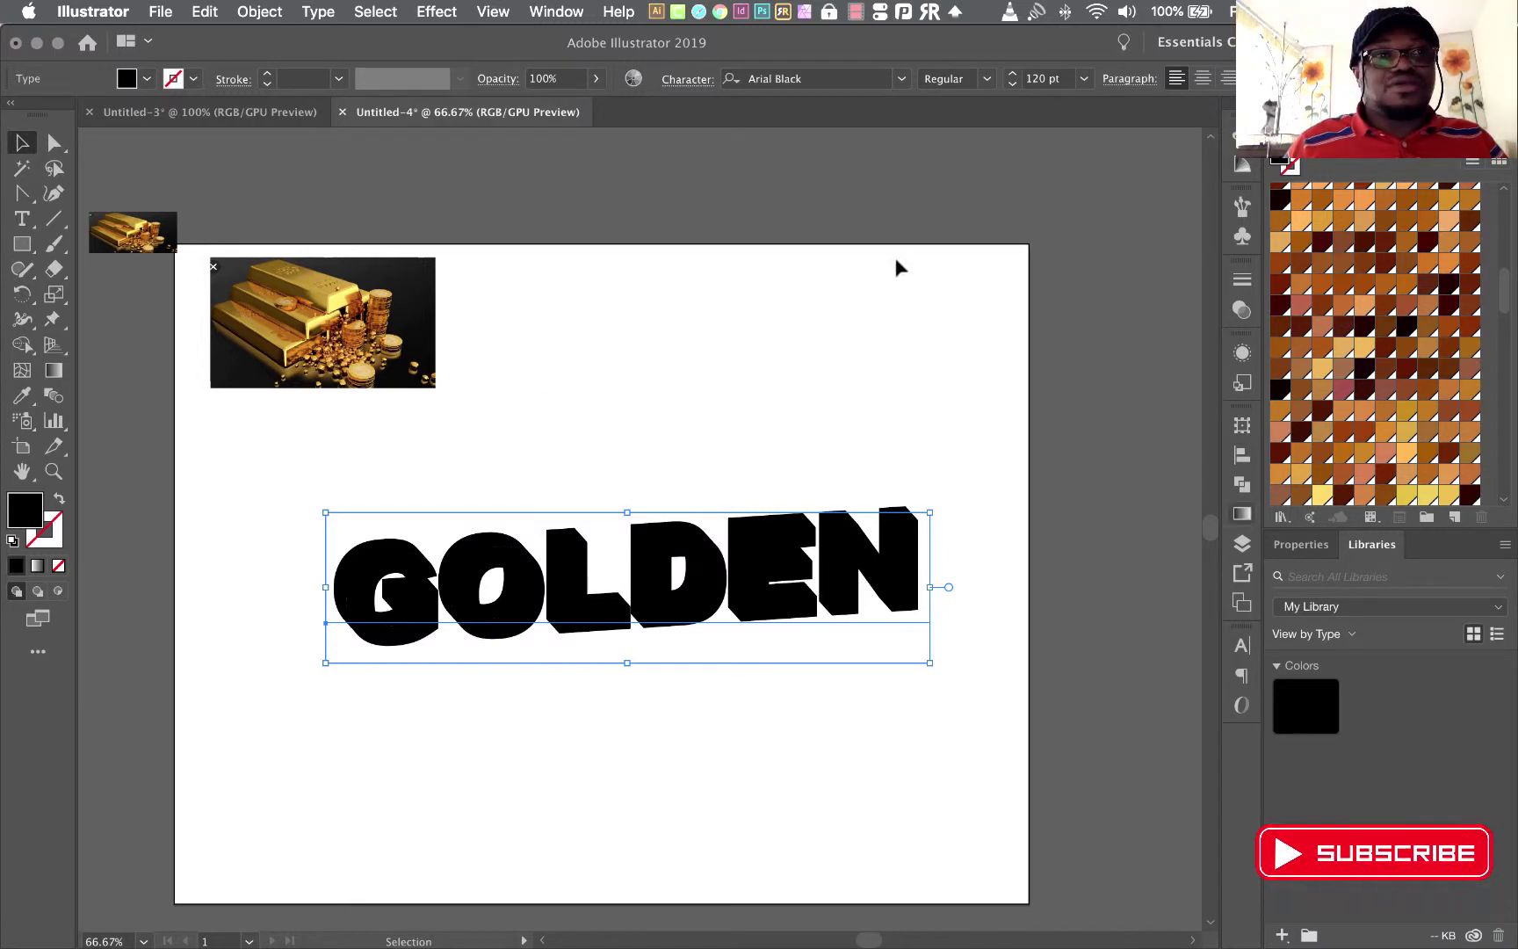
left_click(260, 11)
- Expand GOLDEN's 3D appearance and ungroup it twice into separate letter groups
left_click(360, 245)
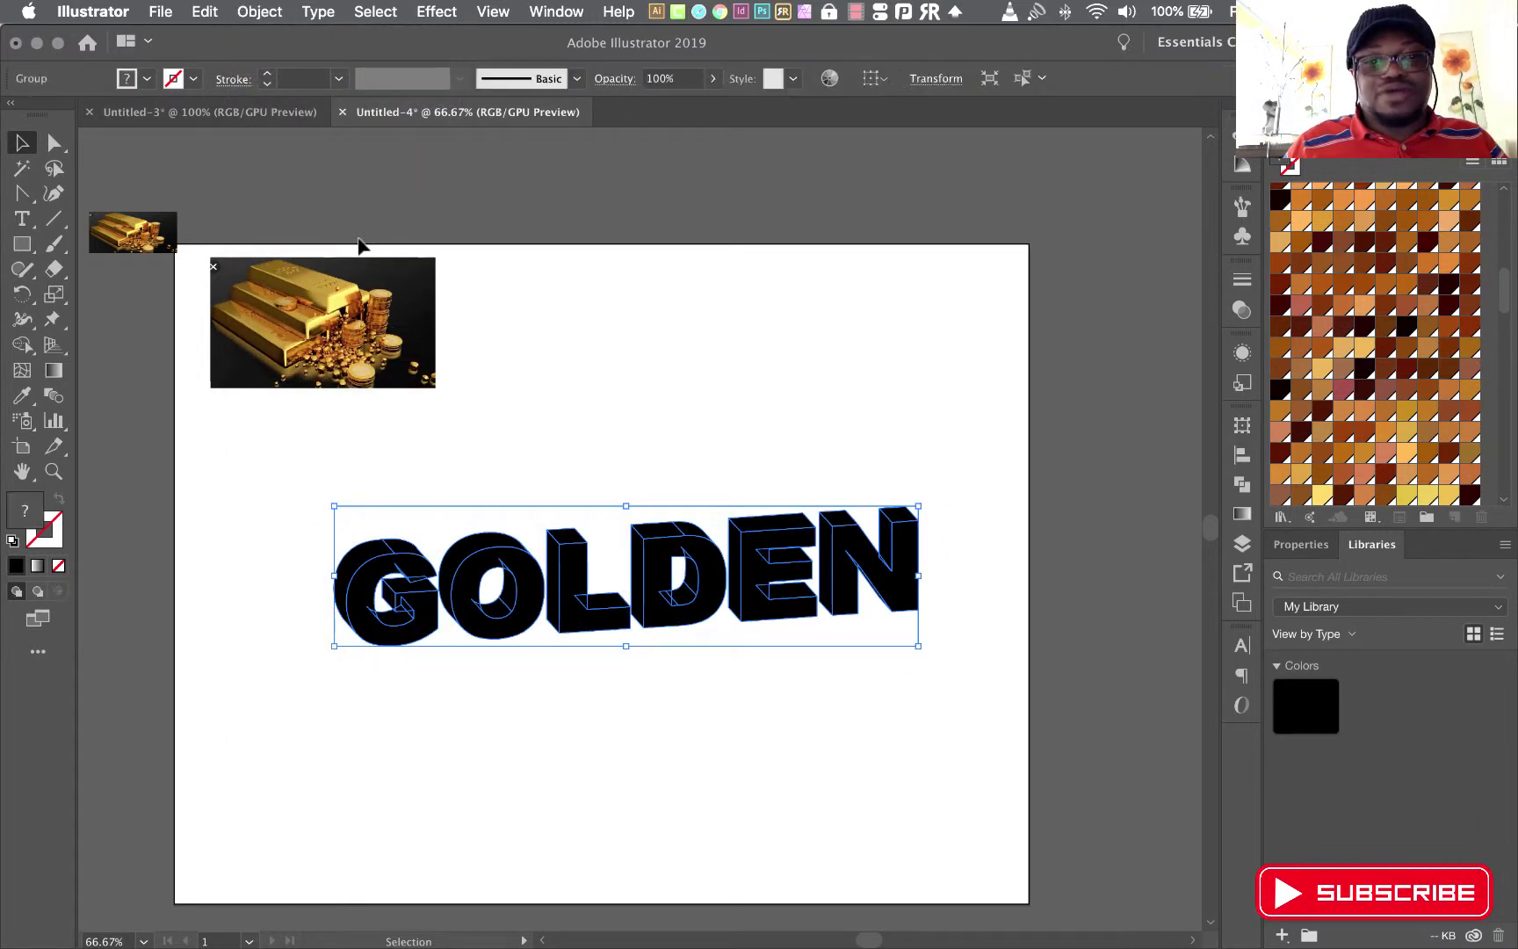
right_click(665, 605)
left_click(708, 777)
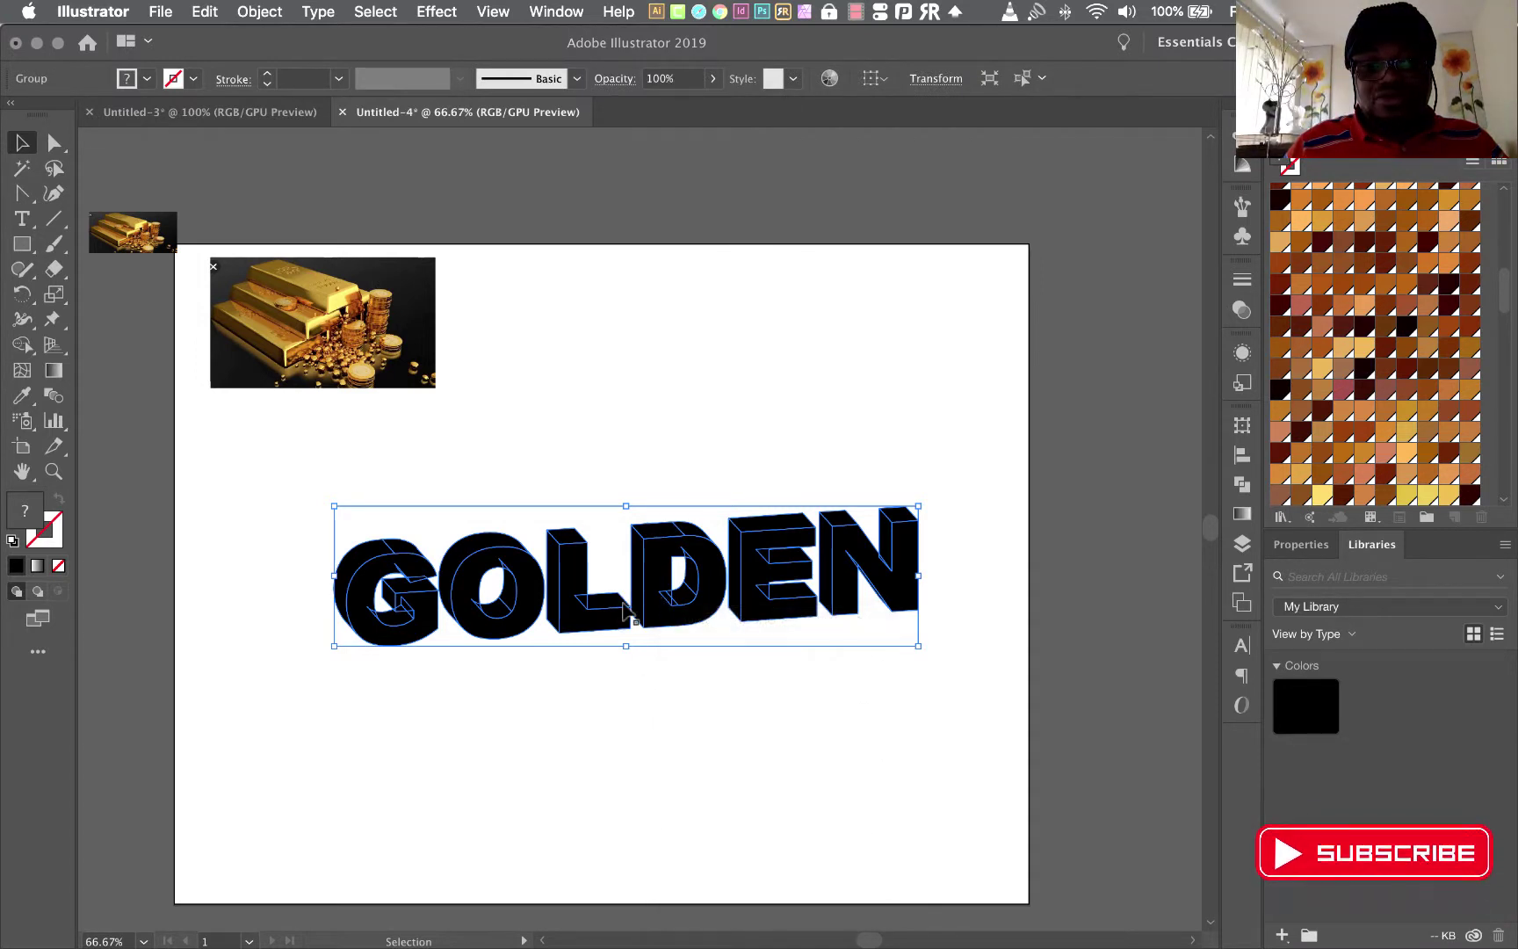
right_click(666, 598)
left_click(703, 748)
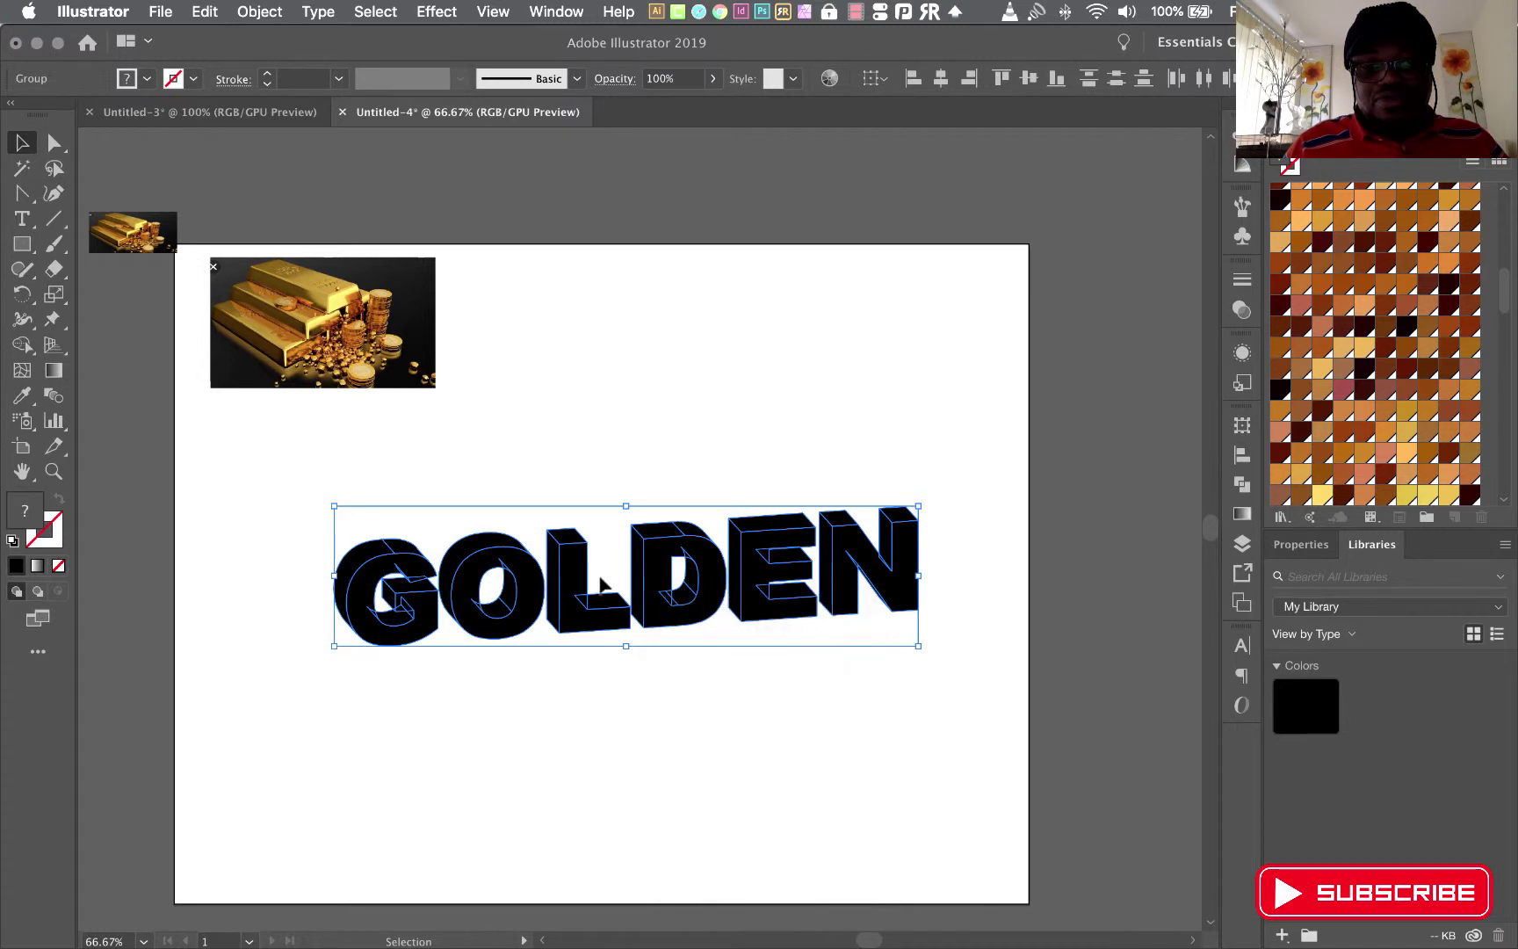
right_click(659, 614)
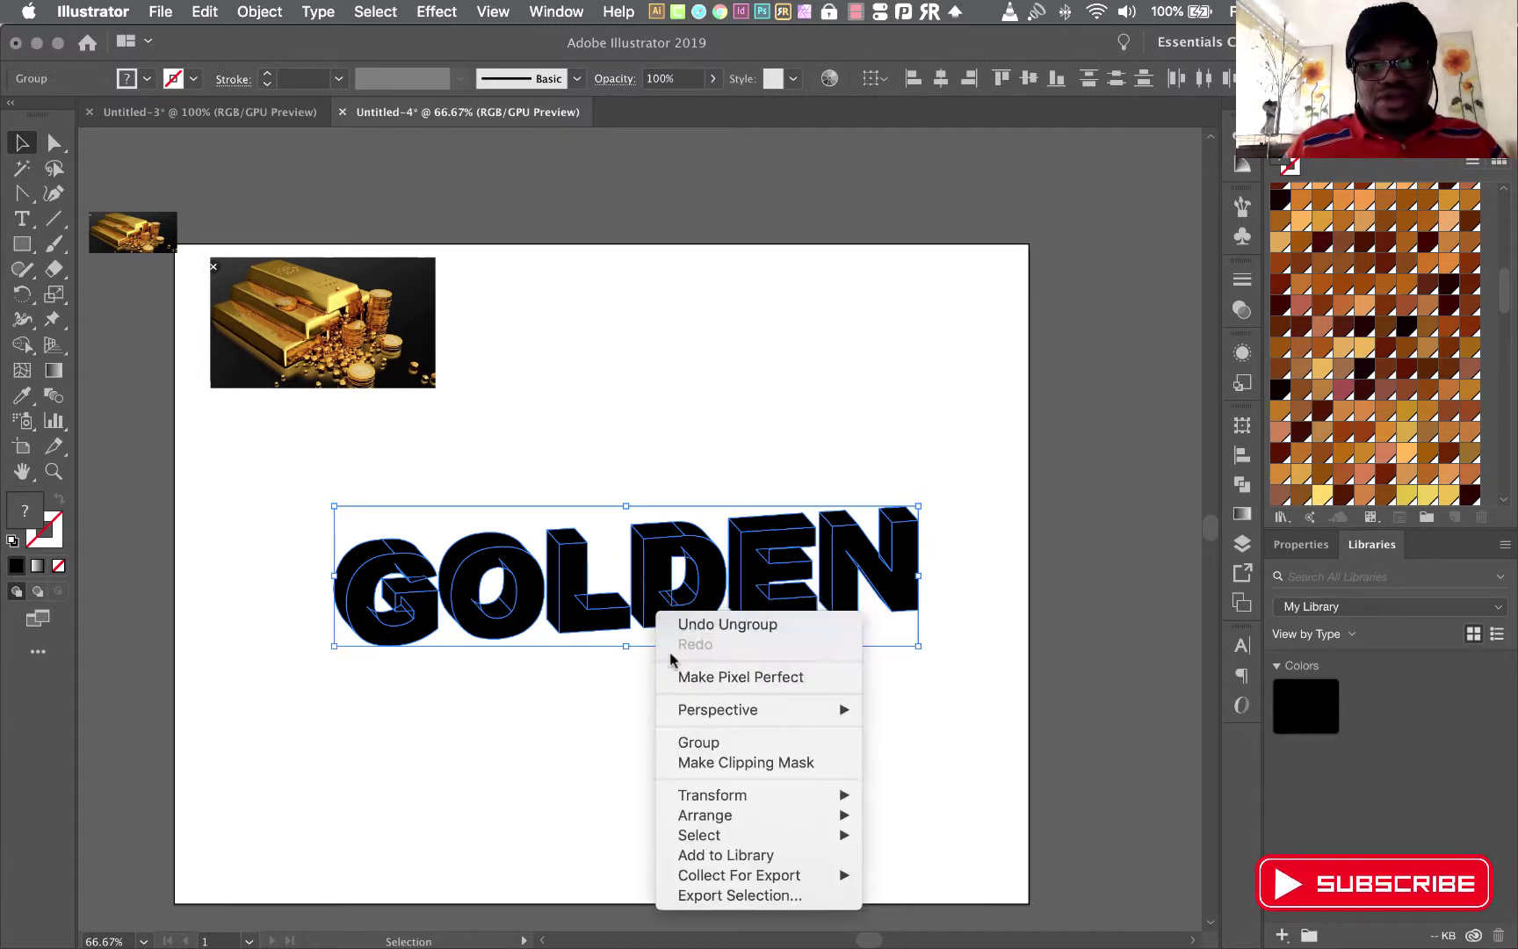
left_click(999, 620)
- Select the letters G, O, L, D and E together
left_click(986, 577)
left_click(905, 582)
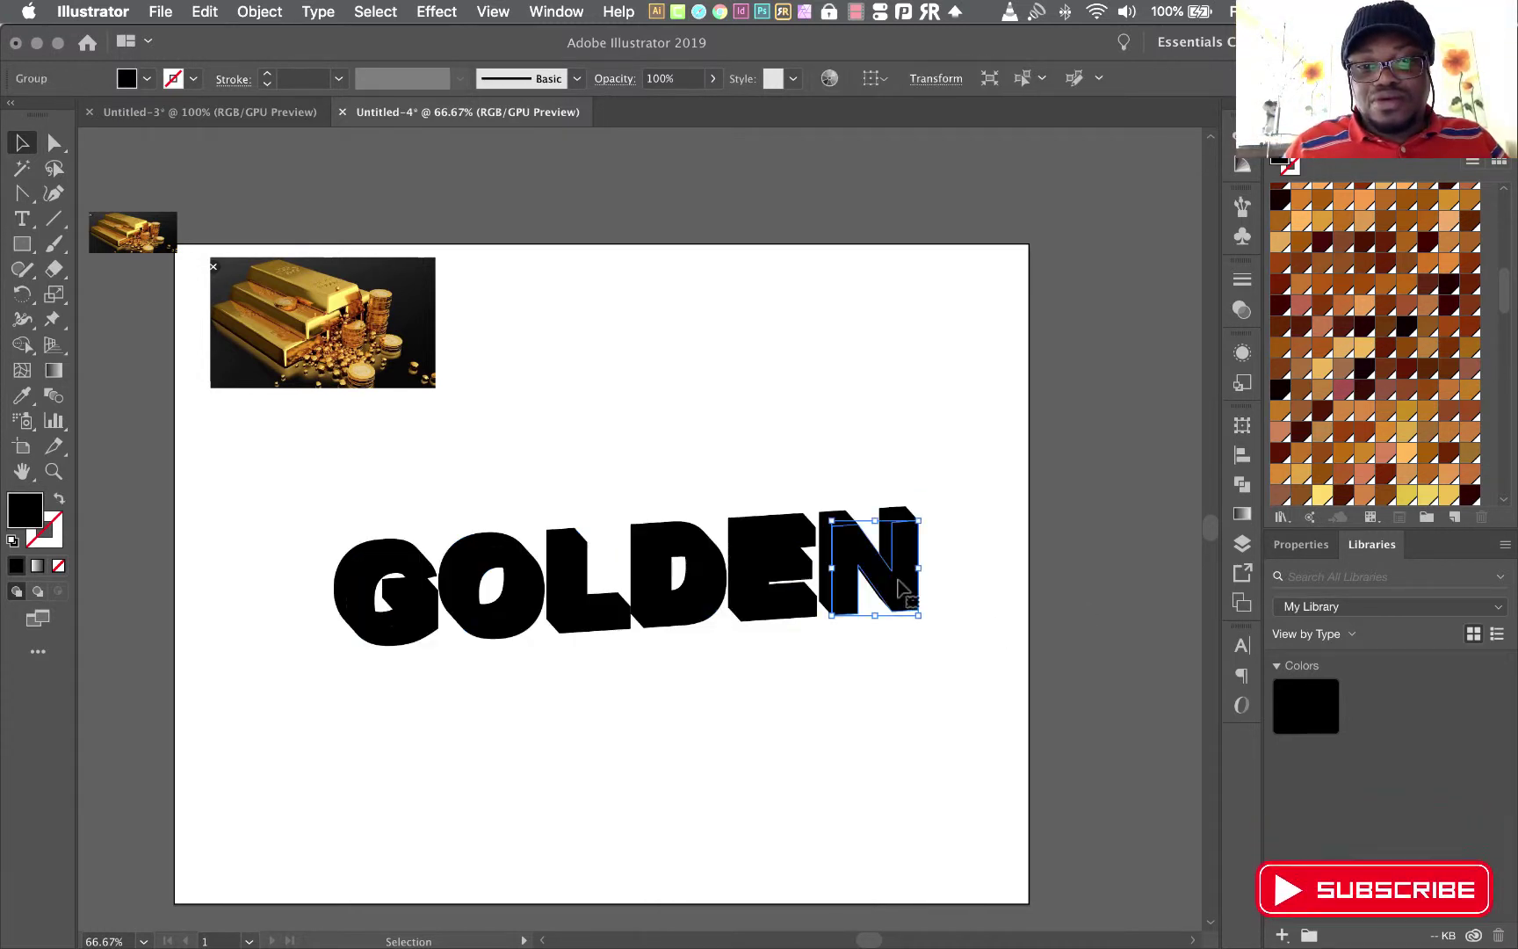
left_click(797, 600)
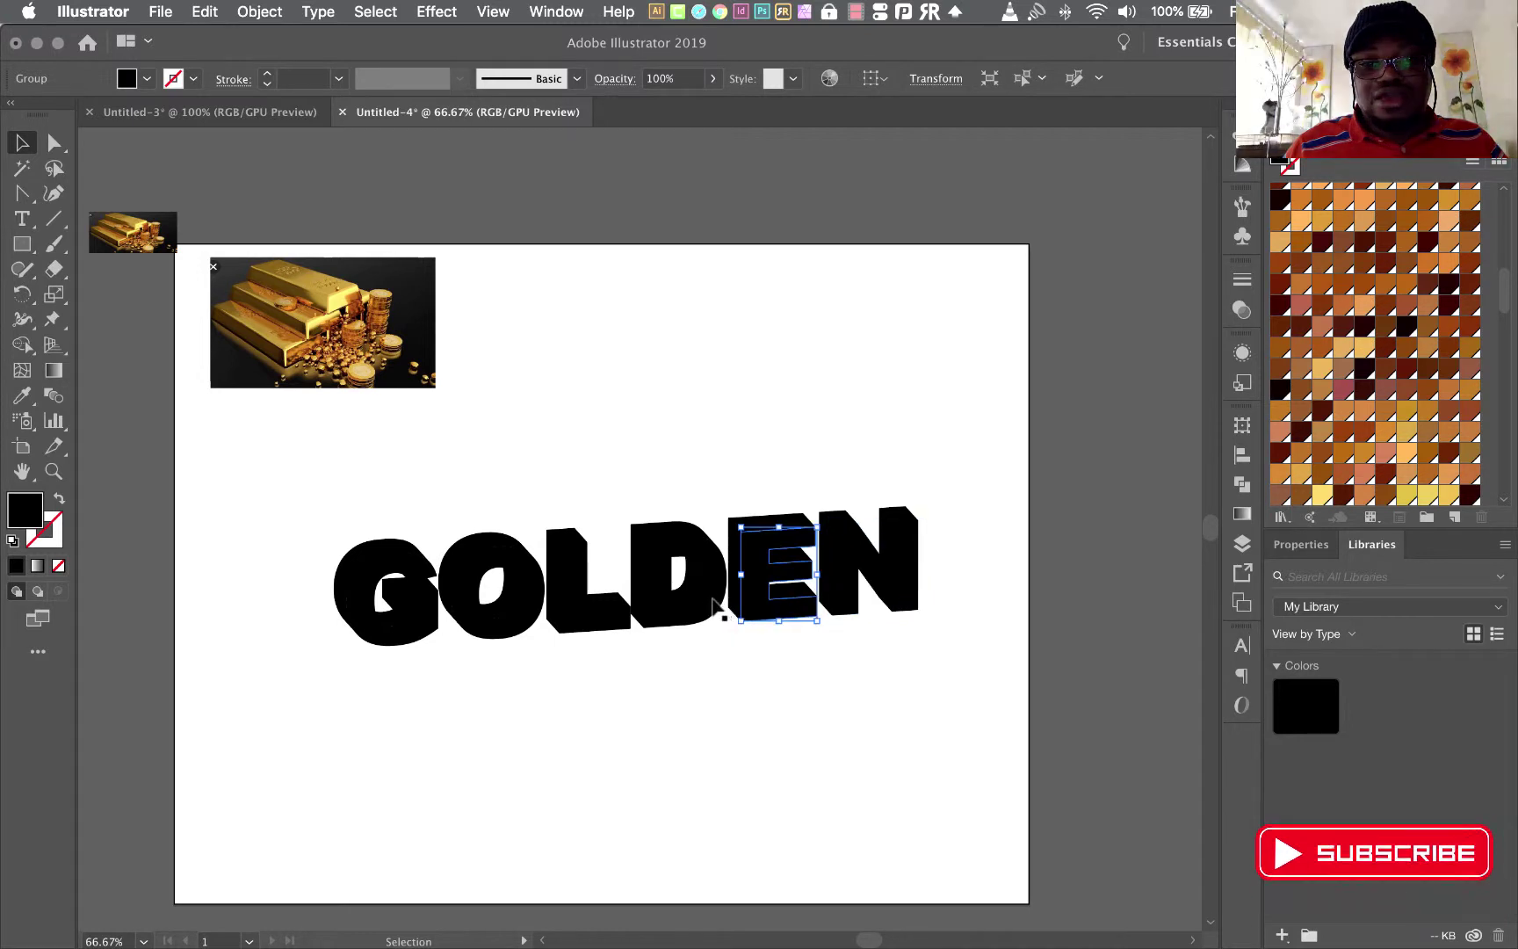
left_click(716, 611)
left_click(399, 630)
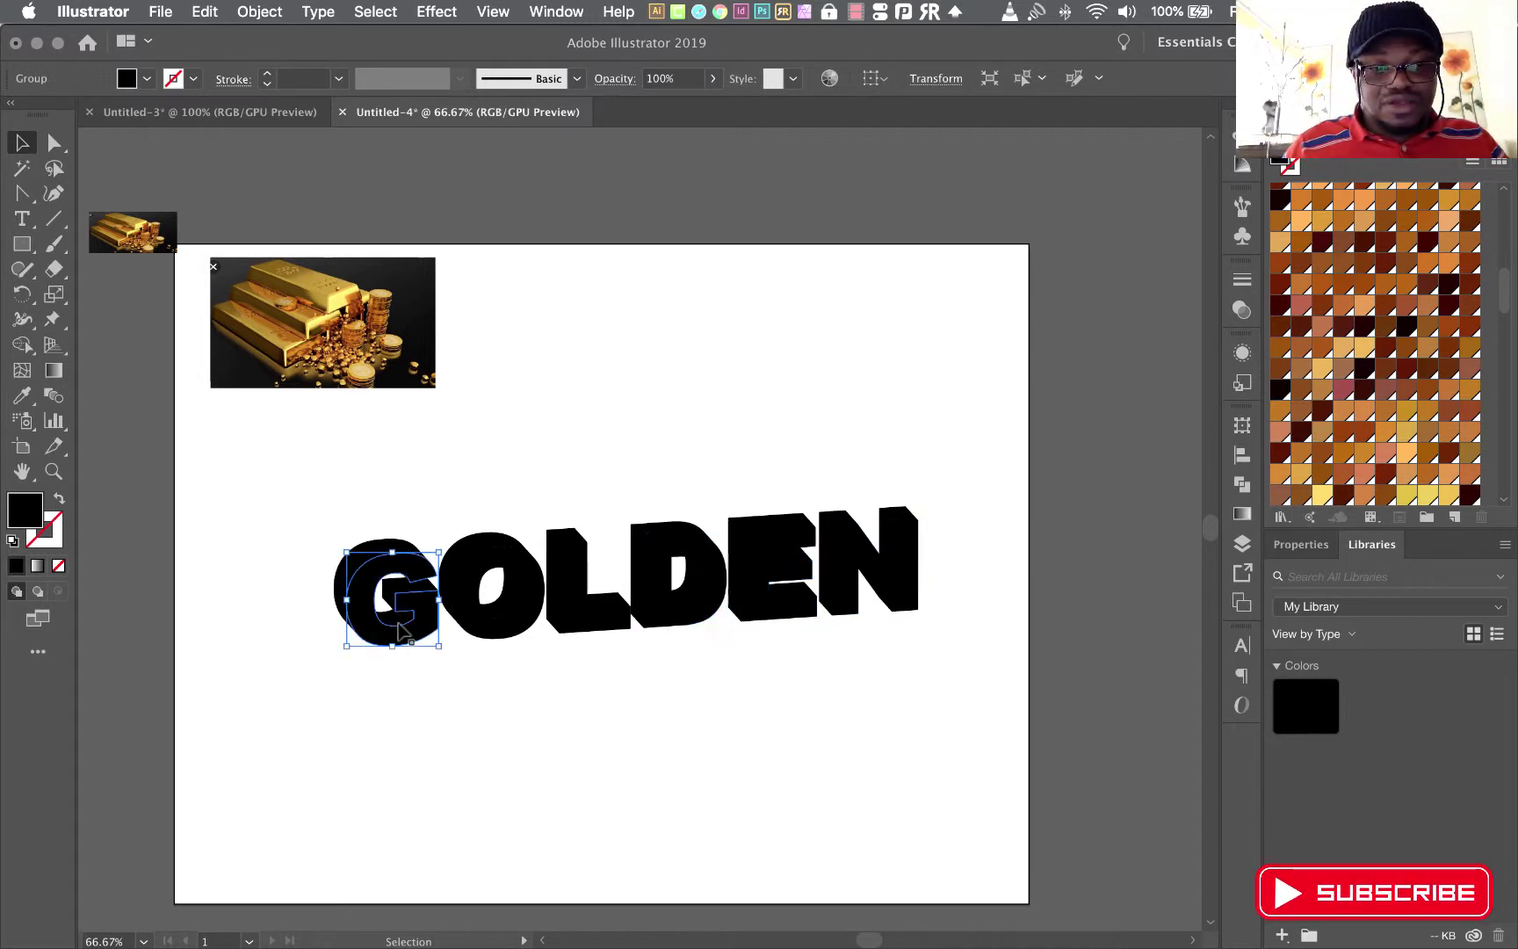
left_click(522, 626, "shift")
left_click(583, 625, "shift")
left_click(702, 621, "shift")
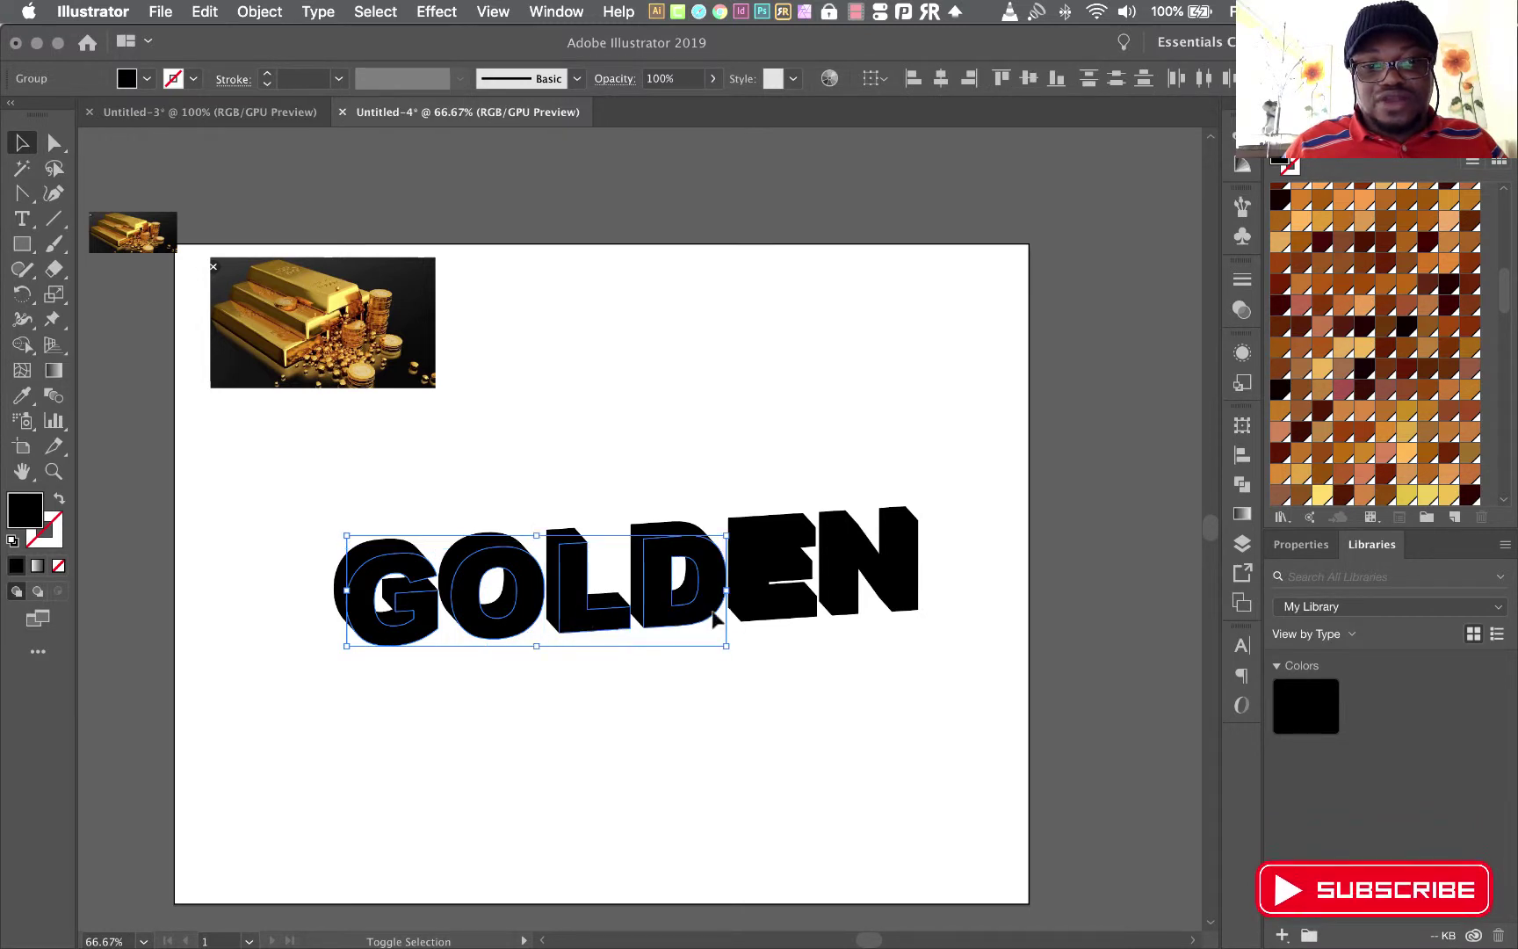
left_click(795, 611, "shift")
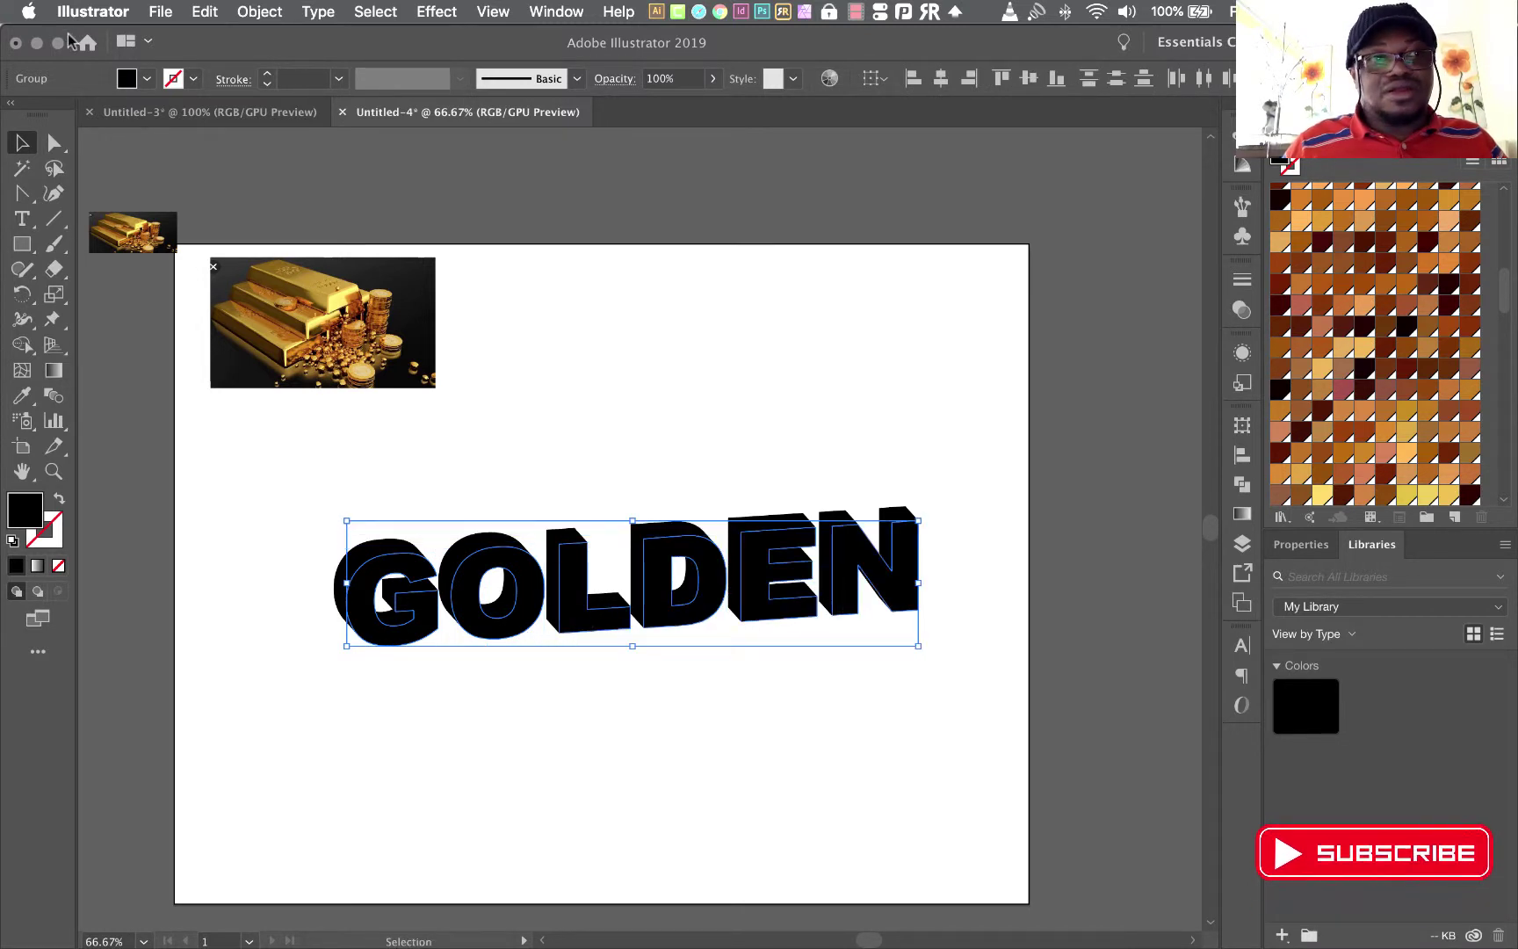
left_click(147, 78)
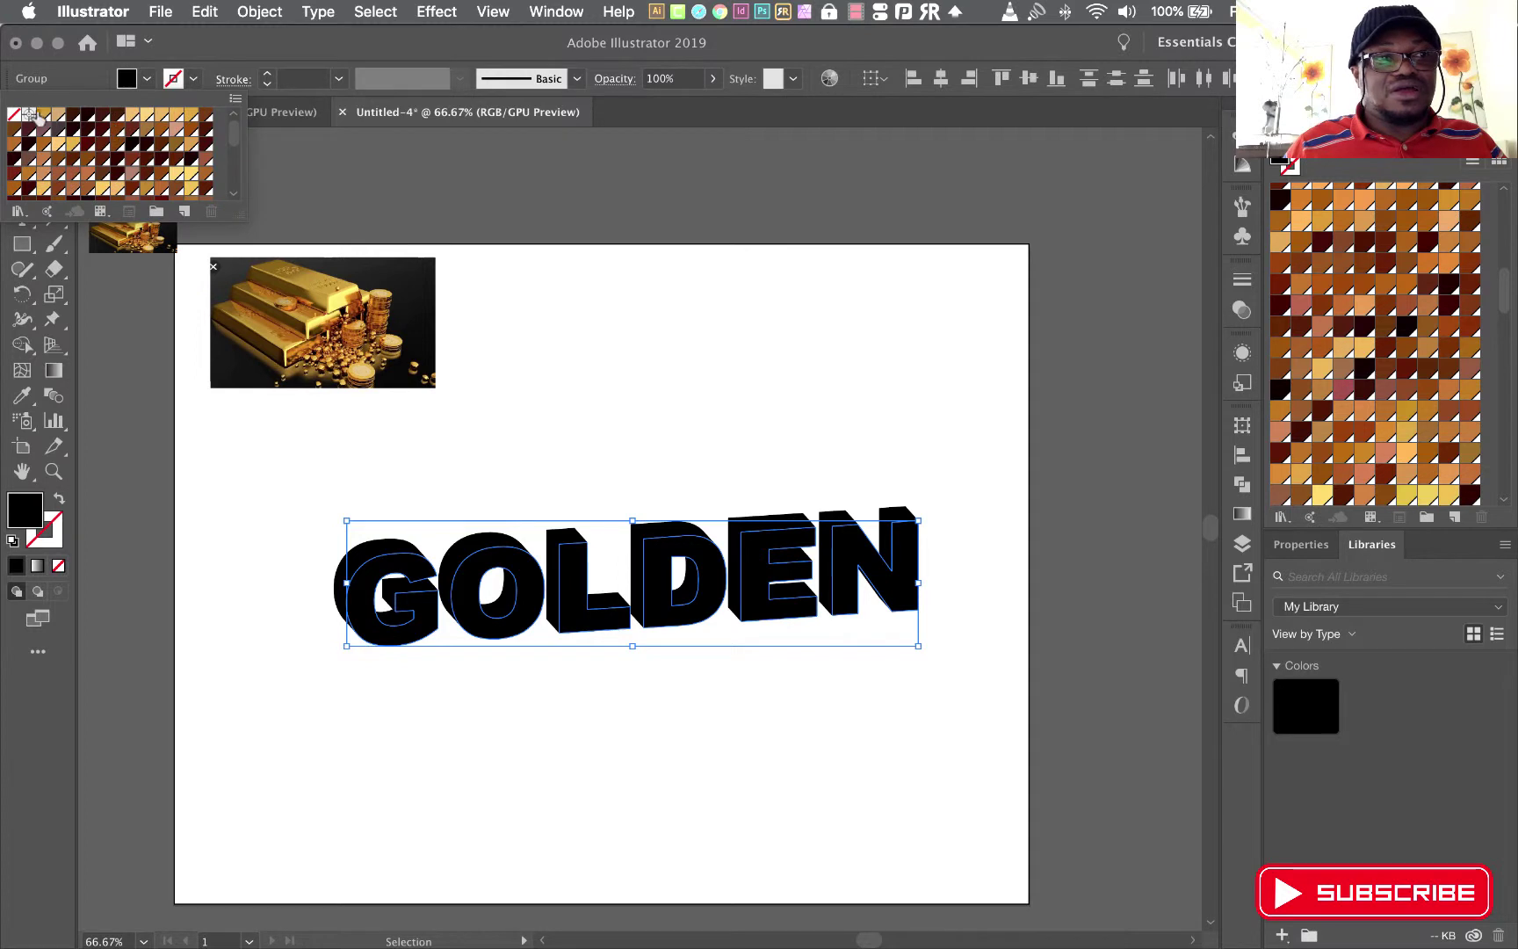
- Fill the GOLDEN letter faces with a light tan swatch, then zoom in on the text
left_click(132, 116)
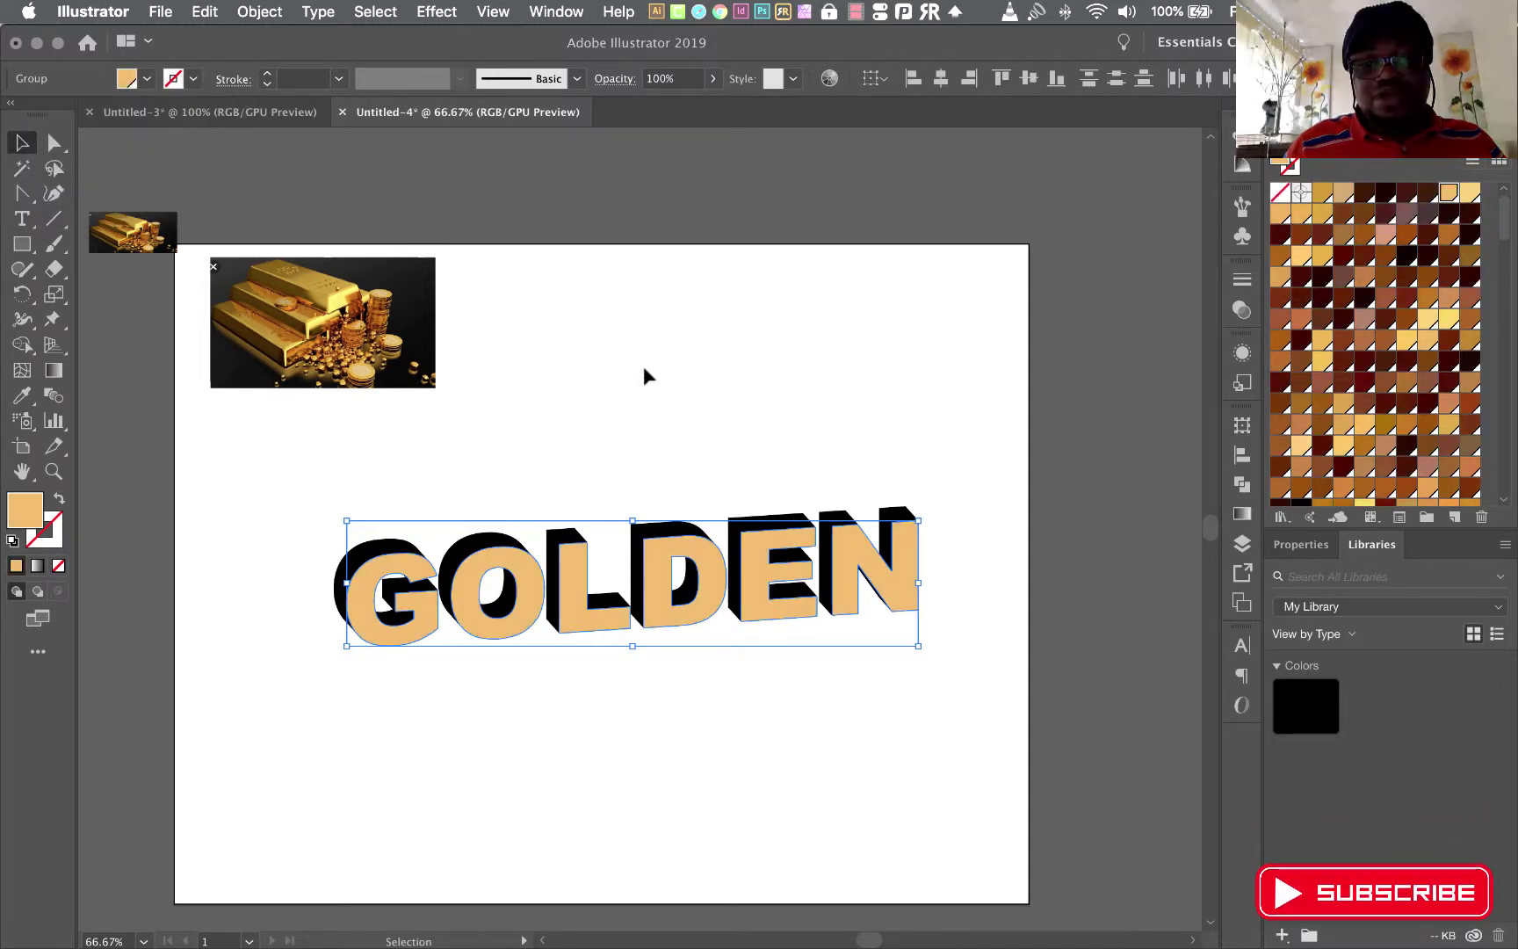
left_click(671, 355)
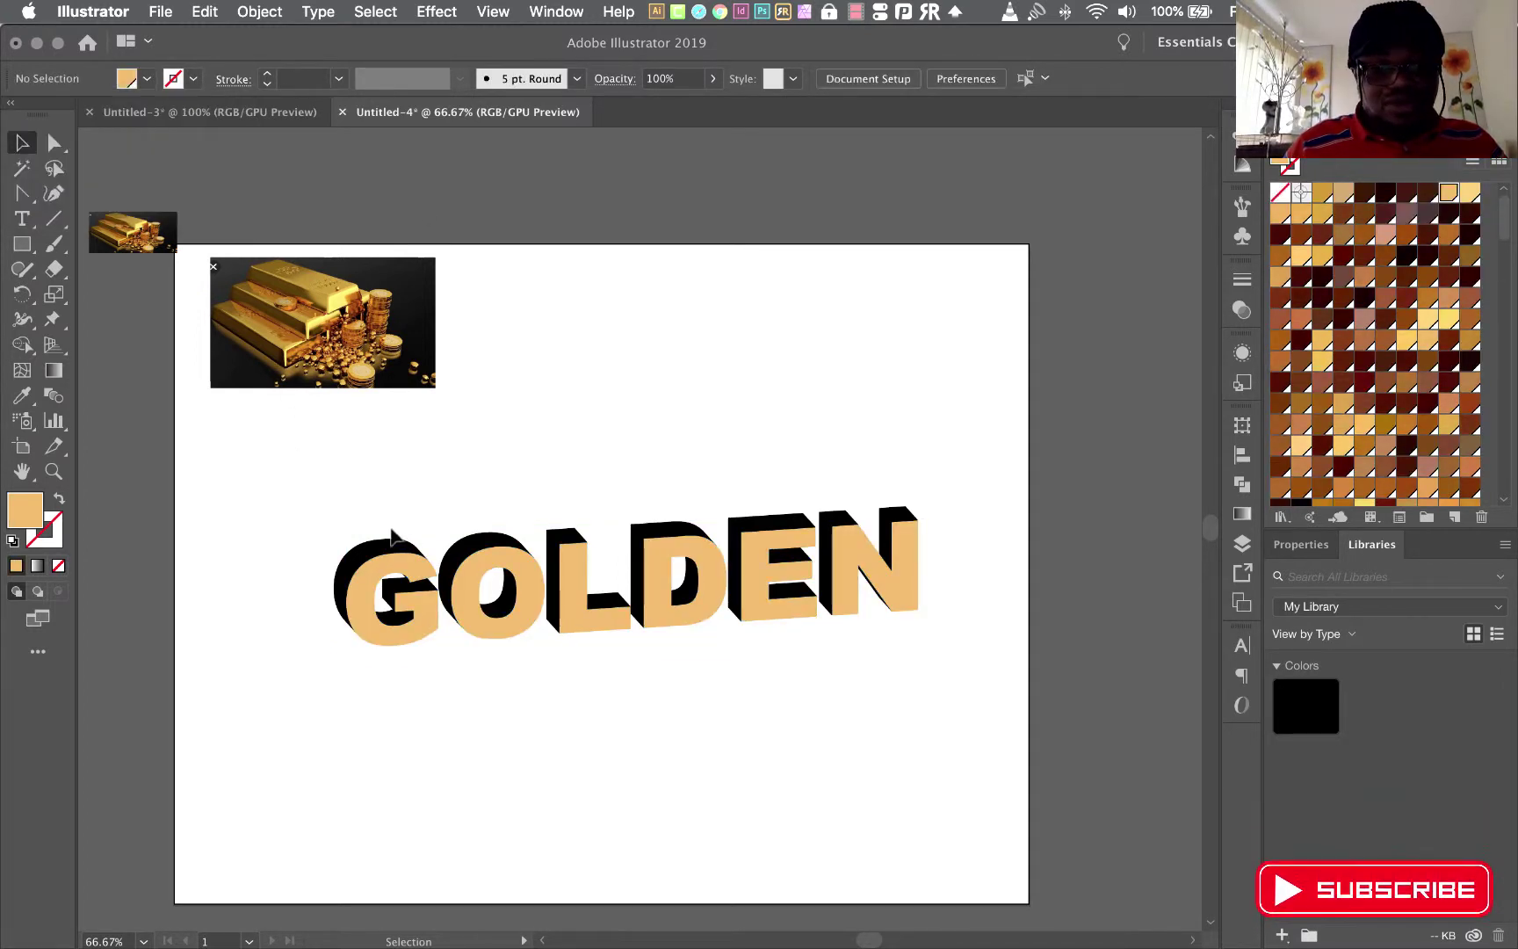
left_click(53, 471)
left_click_drag(297, 481, 972, 700)
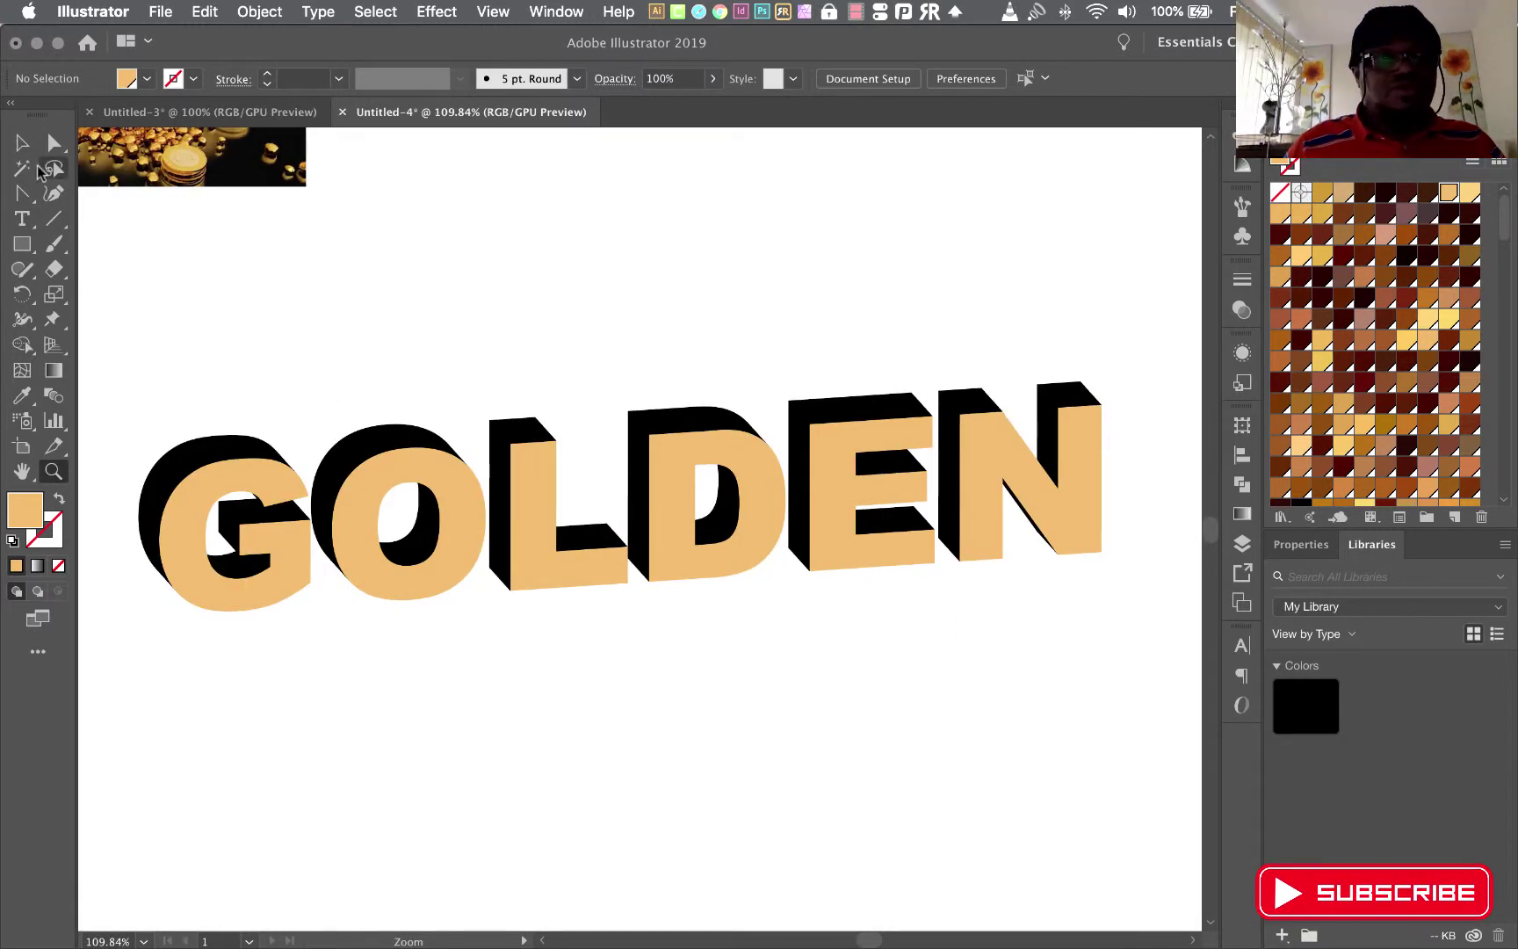
- Select the G's clip group together with its black shadow
left_click(22, 143)
left_click(220, 448)
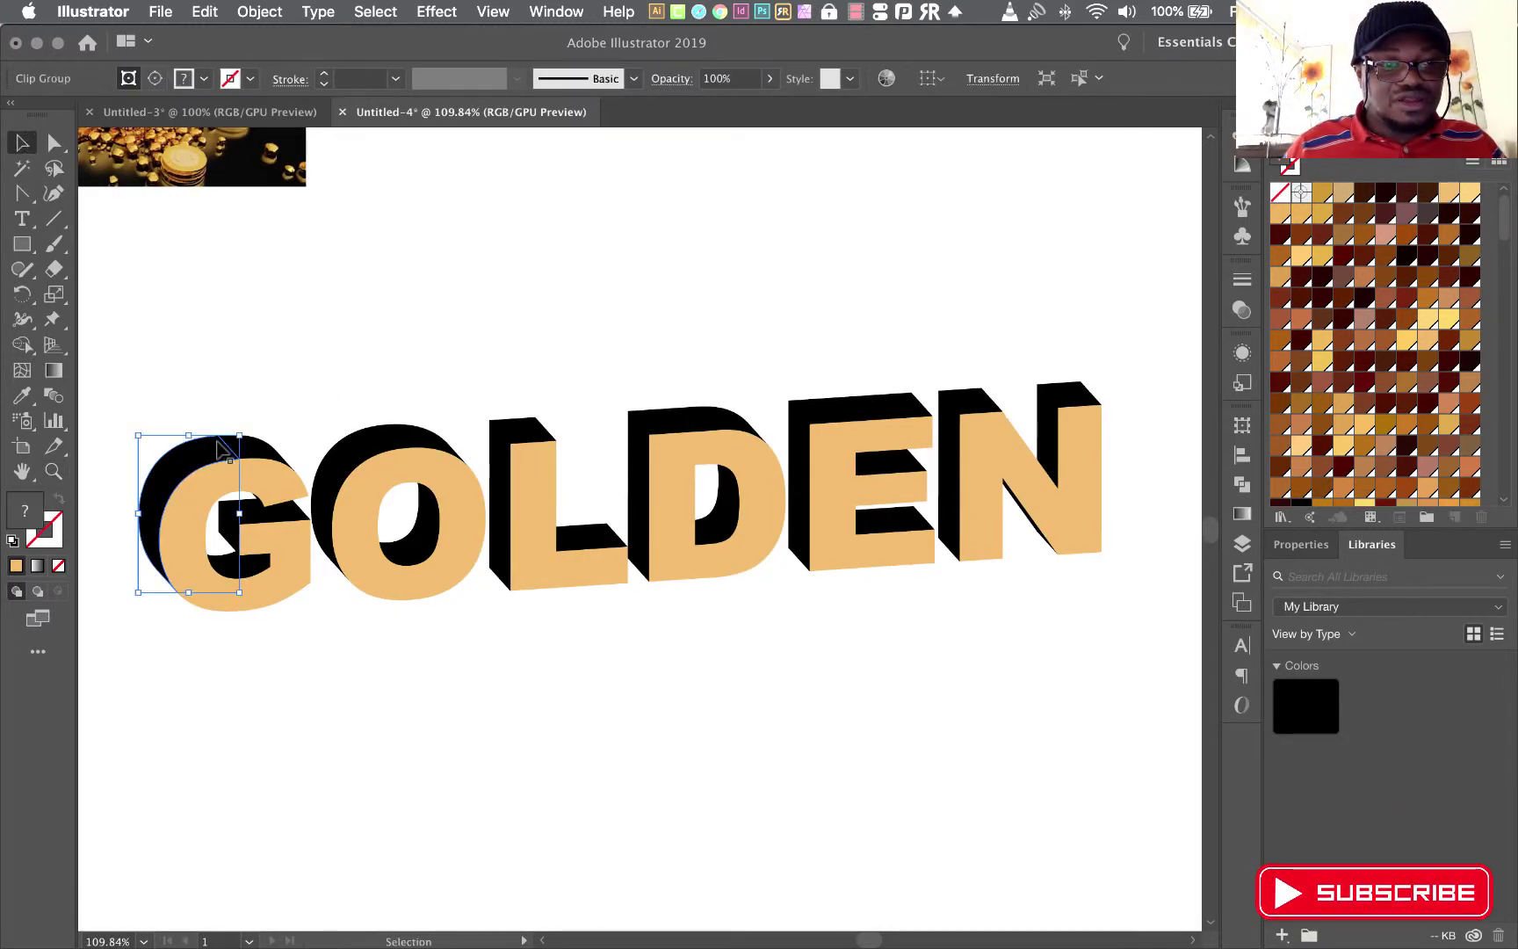
left_click(261, 450, "shift")
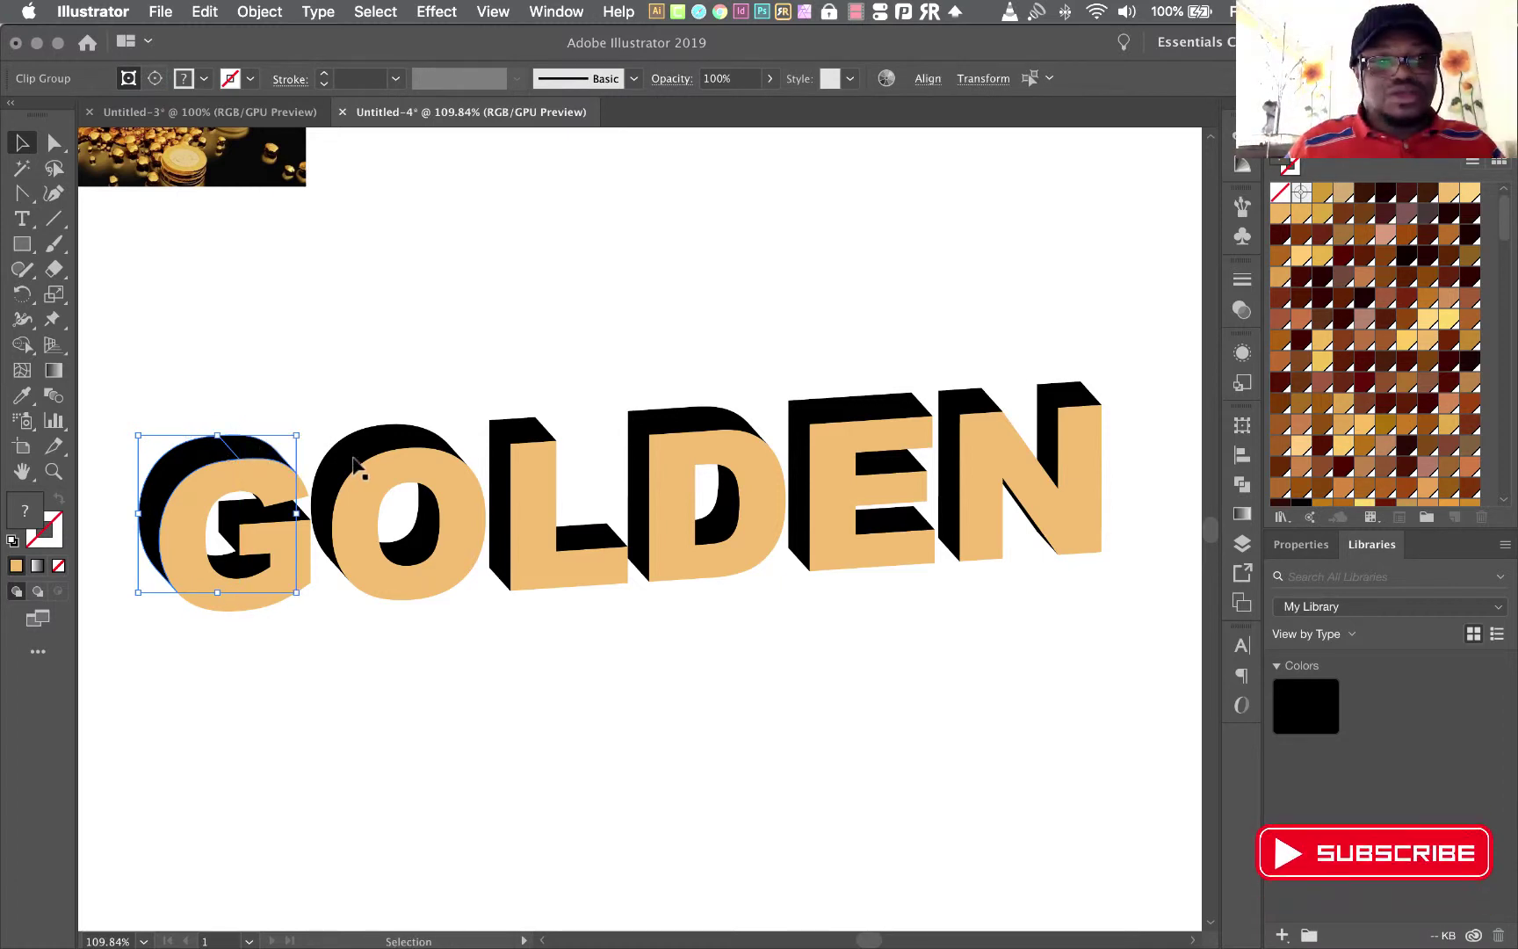
- Unite the selected G pieces, then merge the clip group in the G's lower part
left_click(1243, 486)
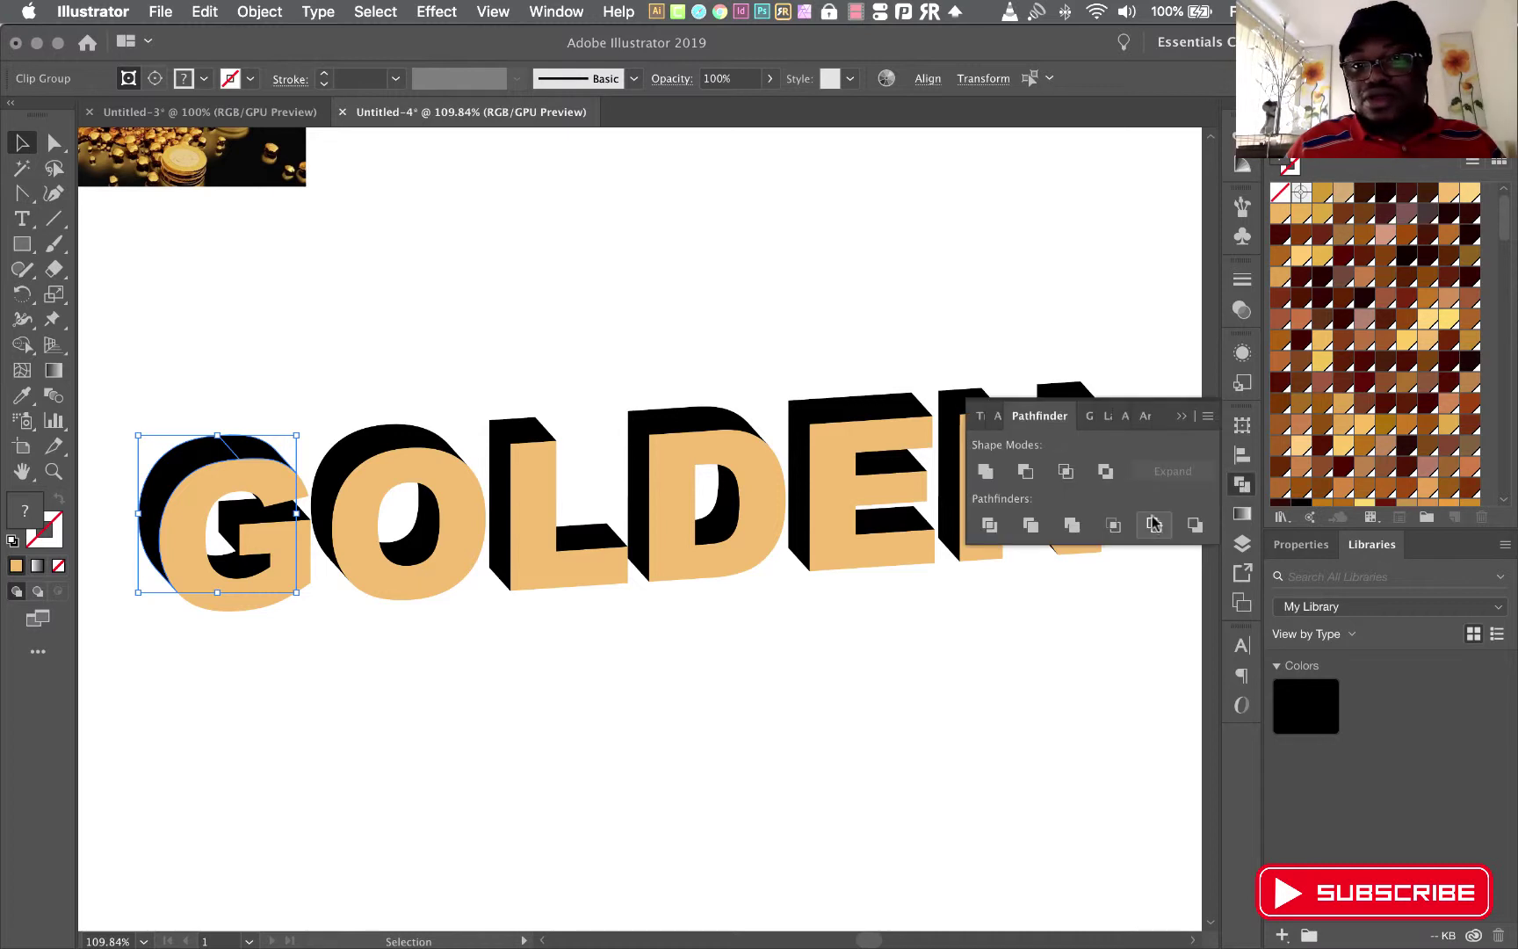
left_click(985, 472)
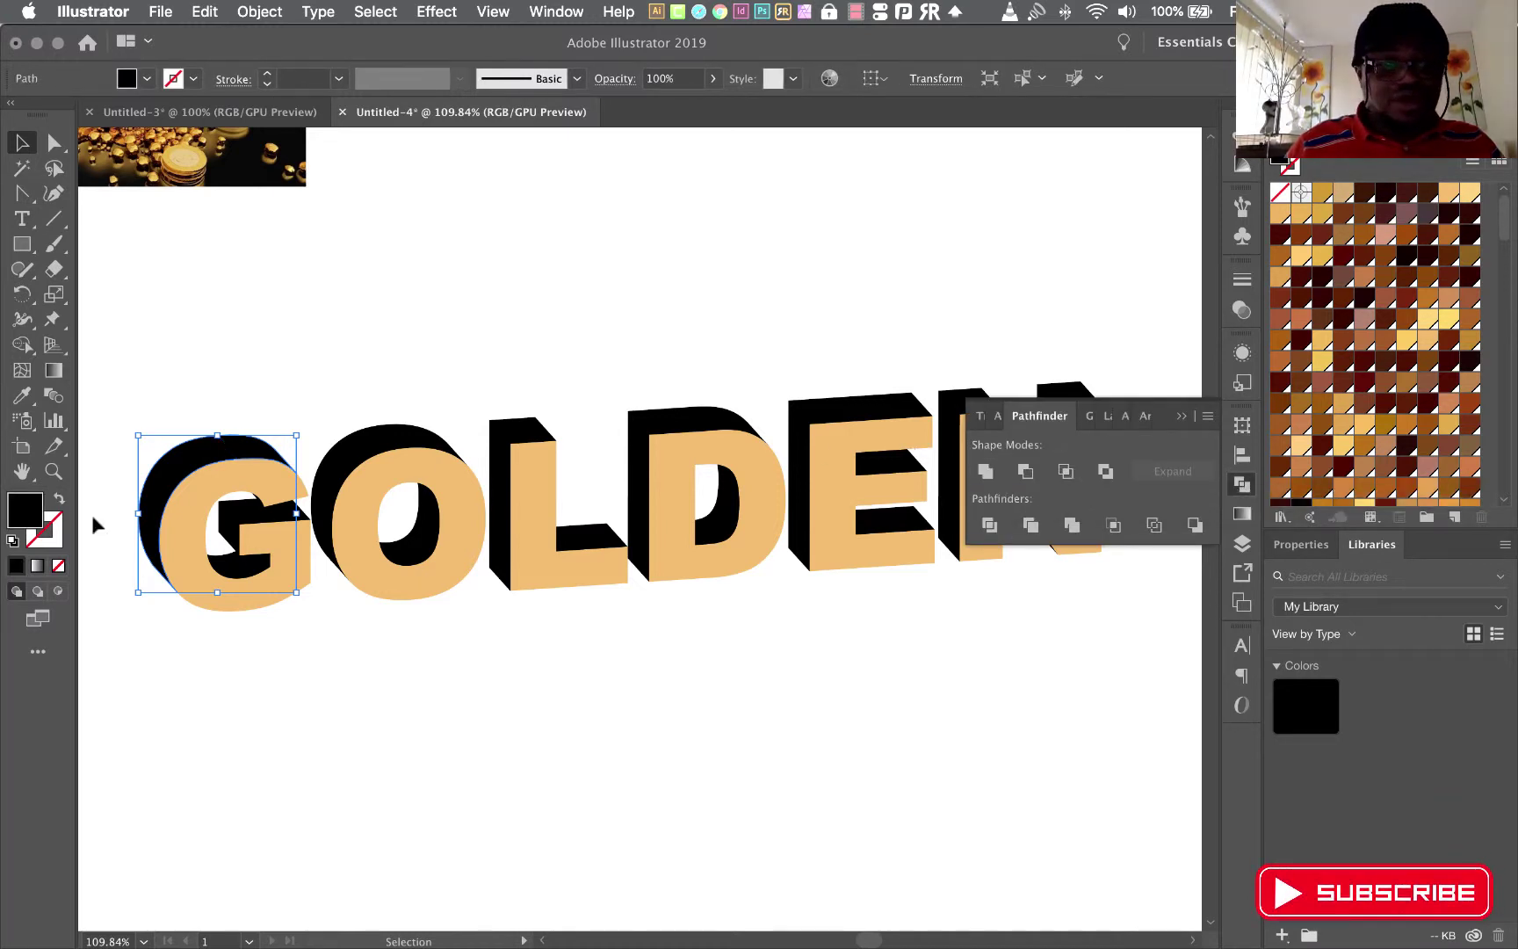
left_click(222, 527)
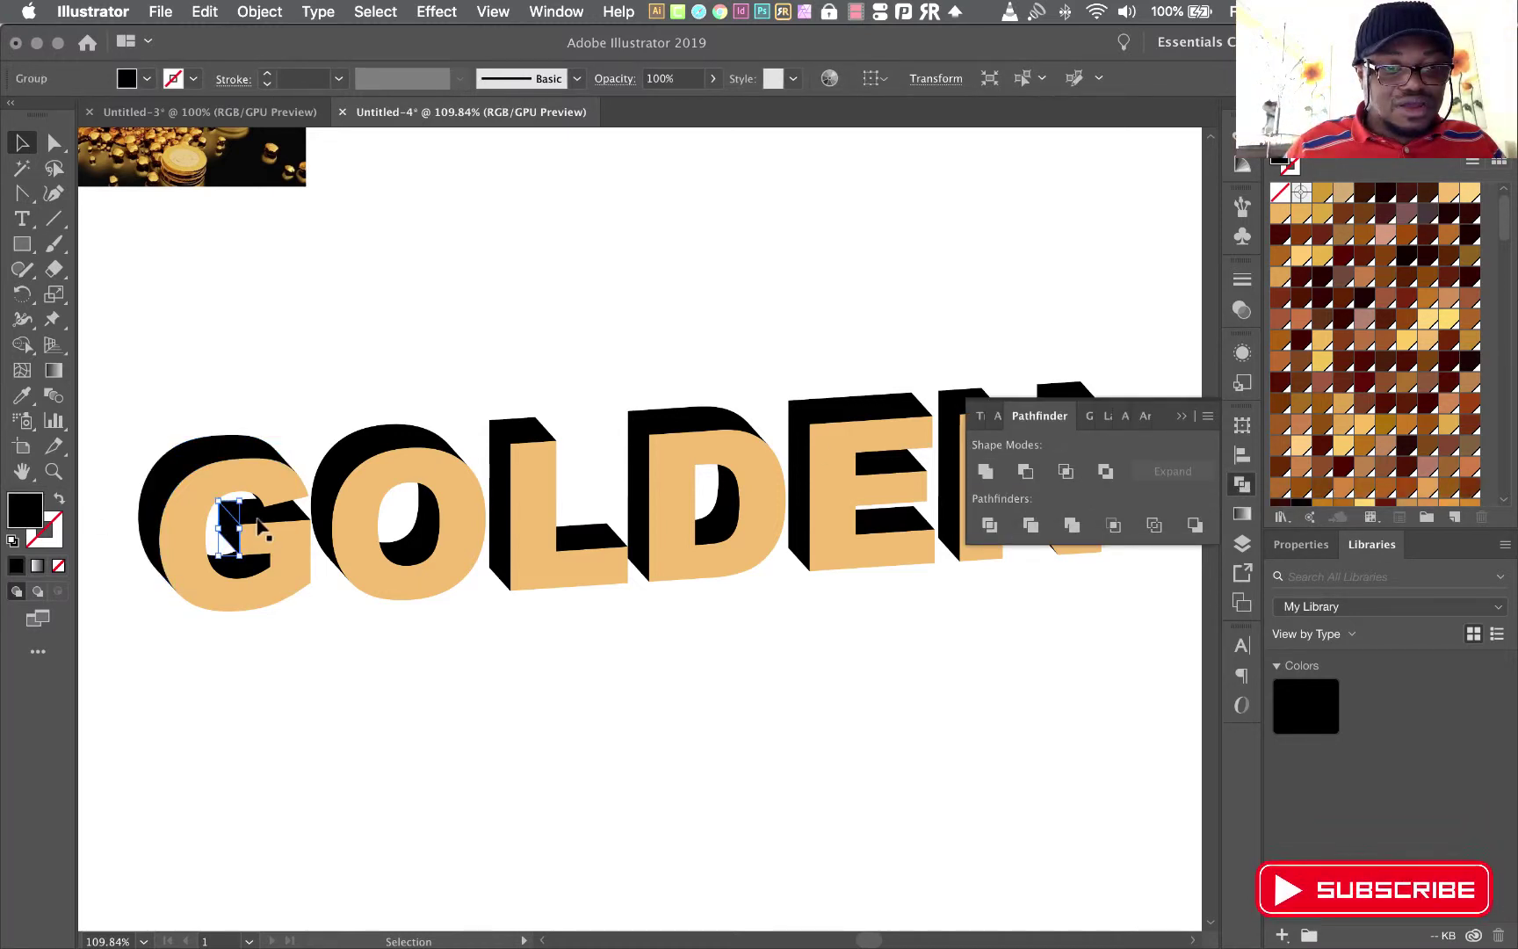
left_click(262, 522)
left_click(249, 558)
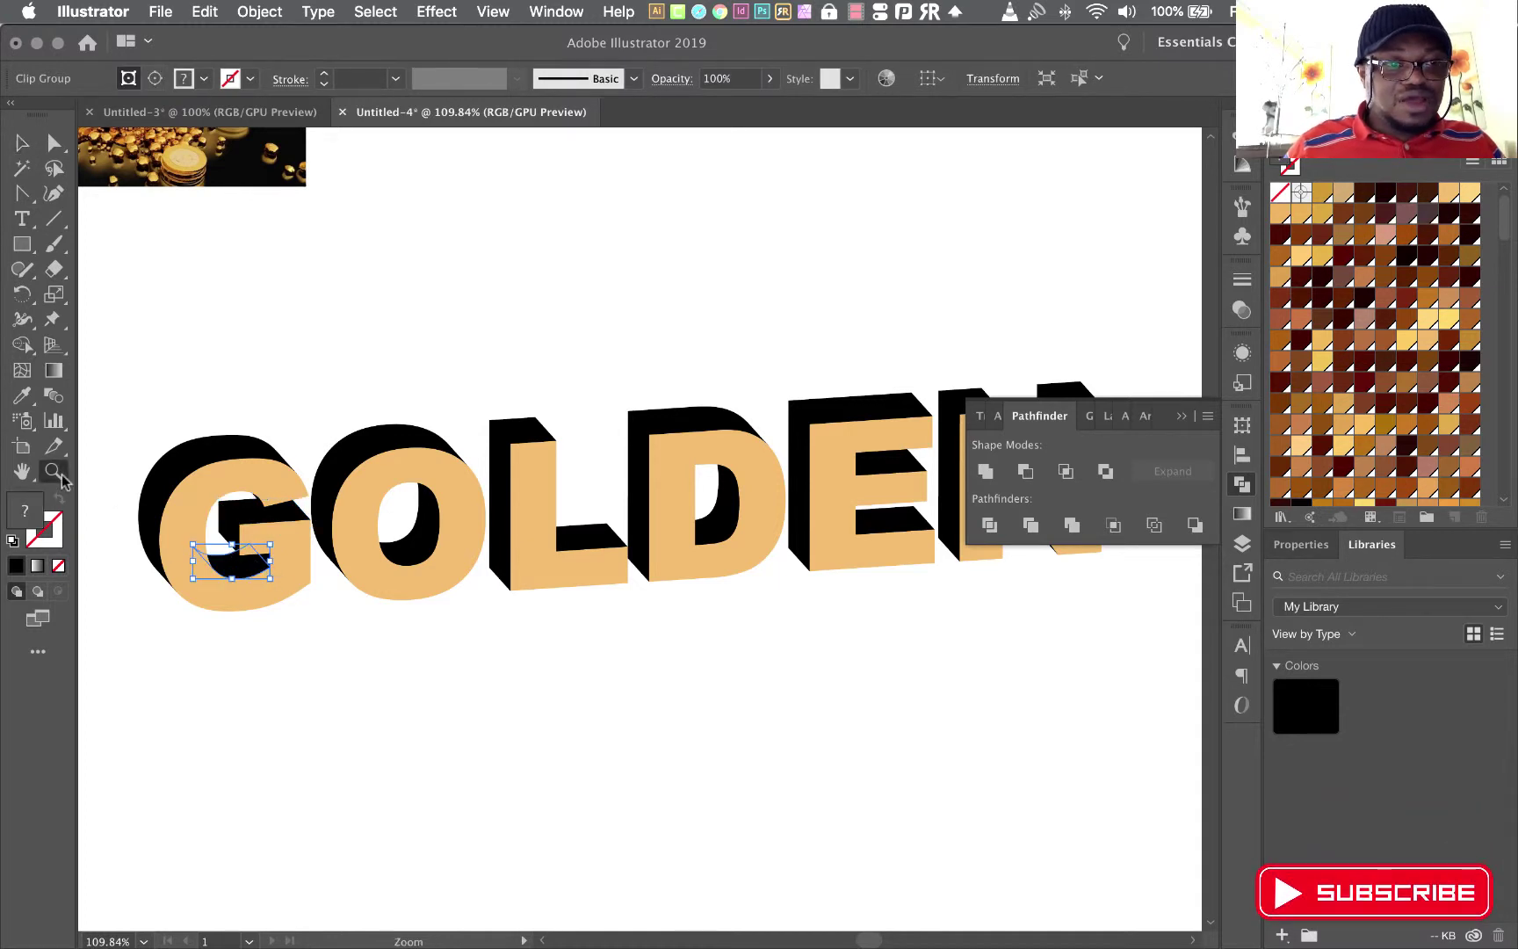
left_click_drag(176, 508, 355, 665)
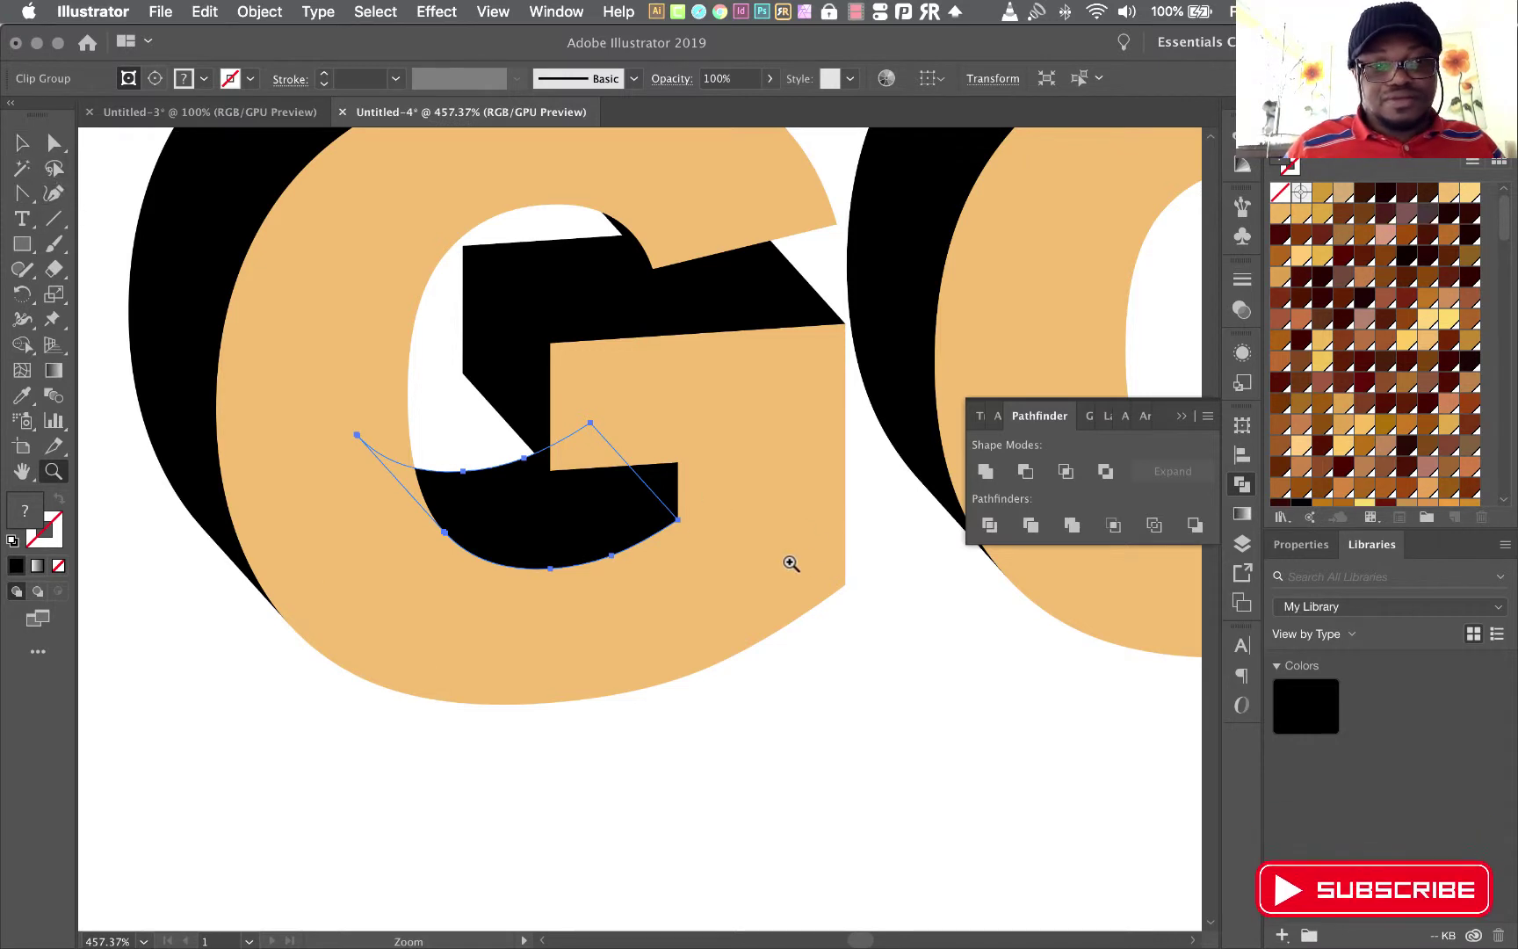
left_click(23, 150)
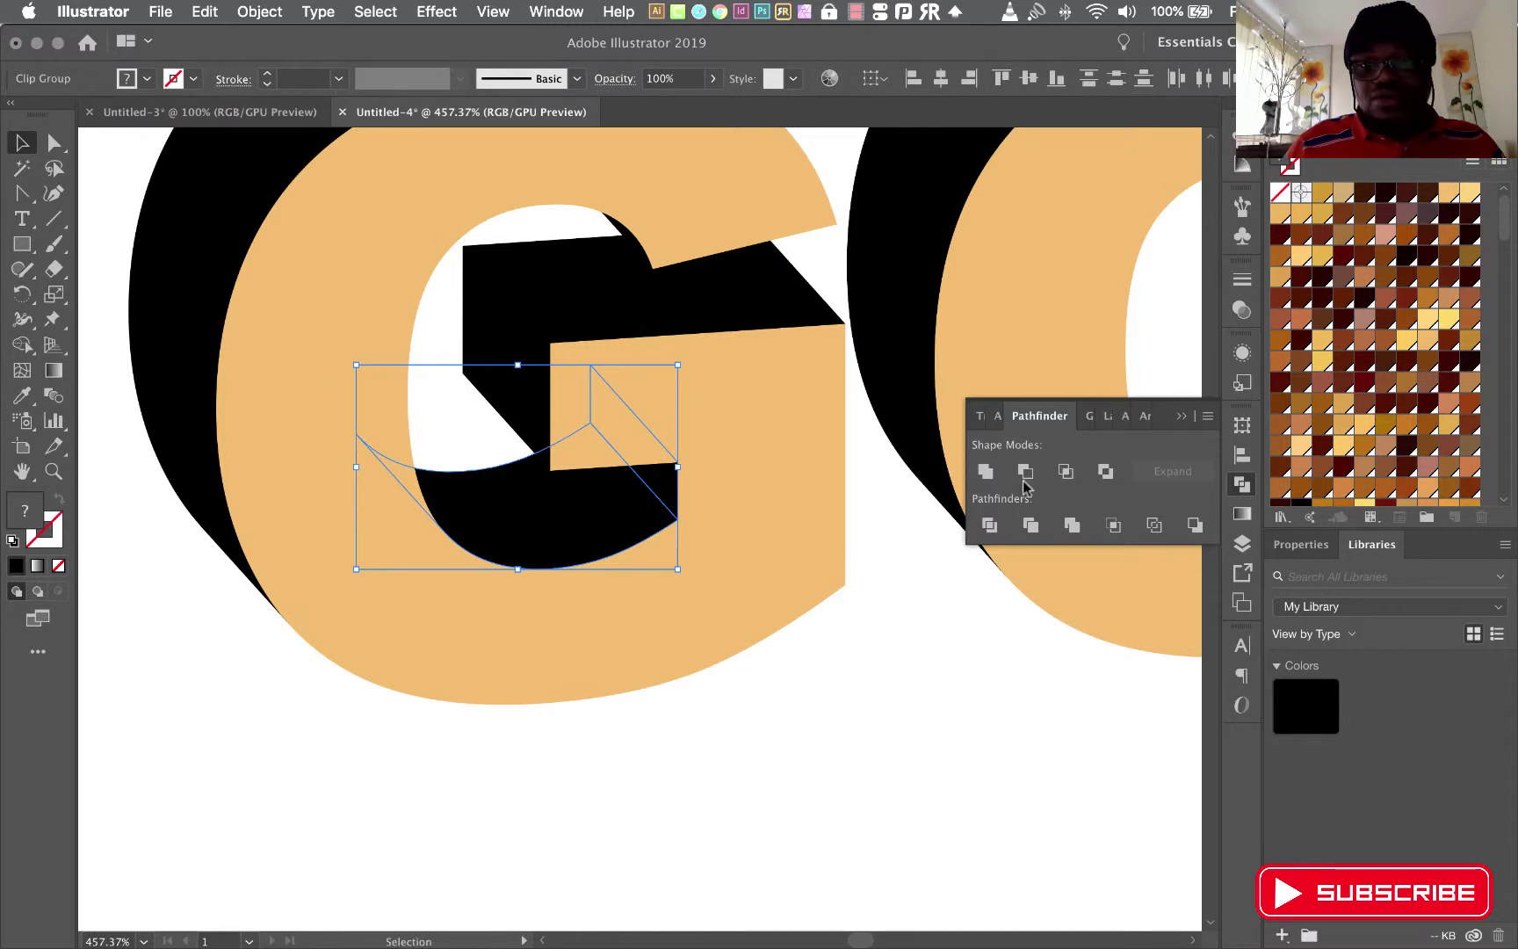
left_click(987, 473)
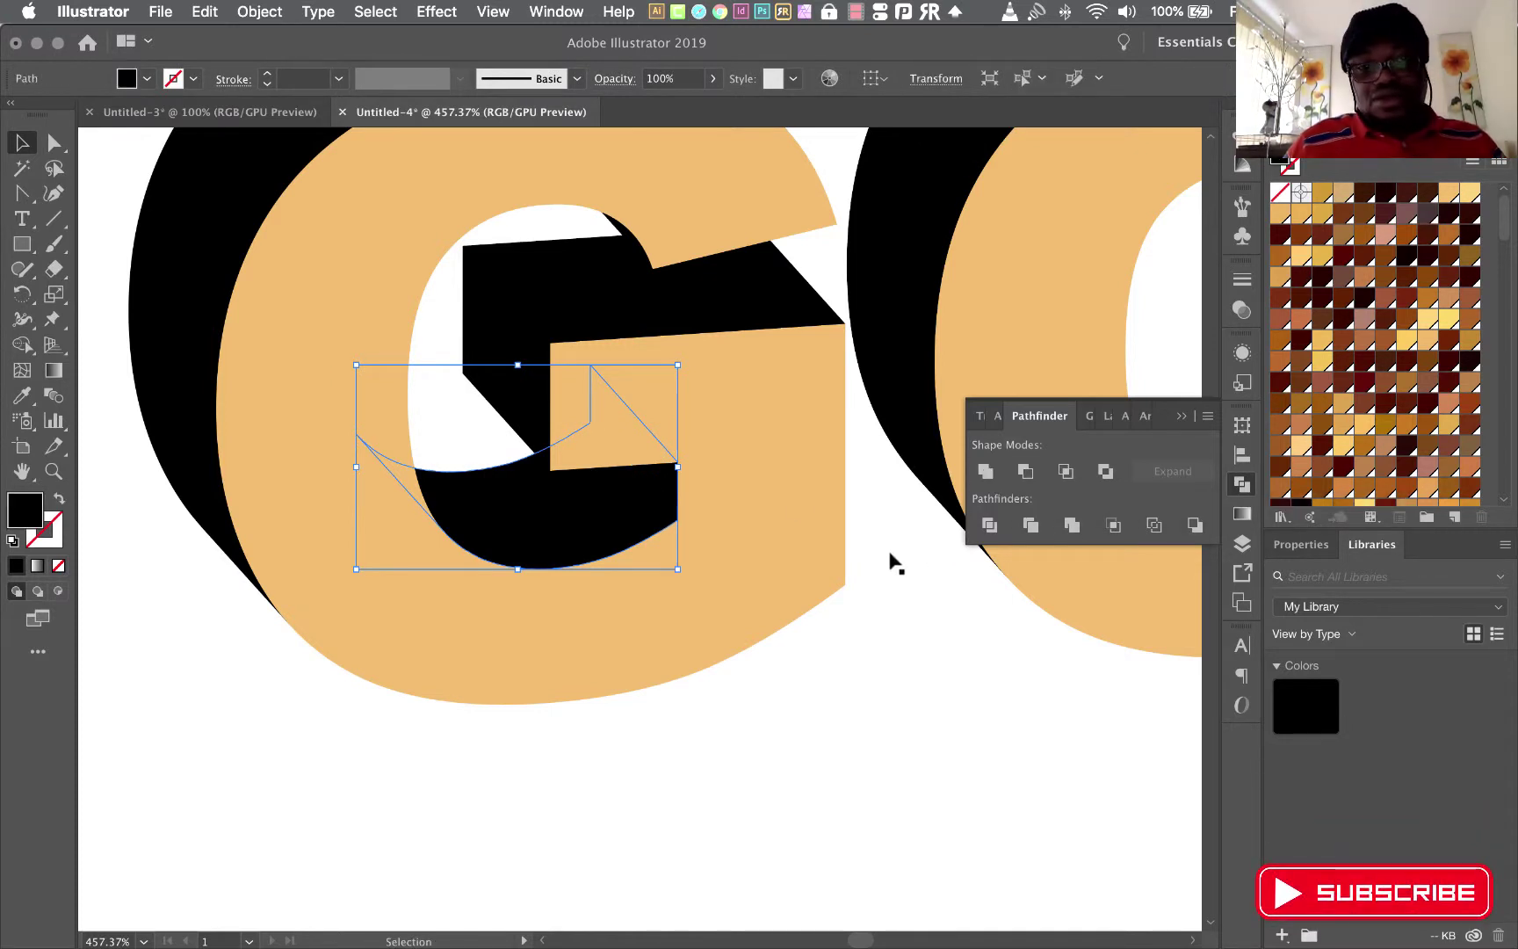
- Unite the sliver at the G's top; merge, then undo merging, the G's bar and vertical piece
left_click(629, 239)
left_click(917, 559)
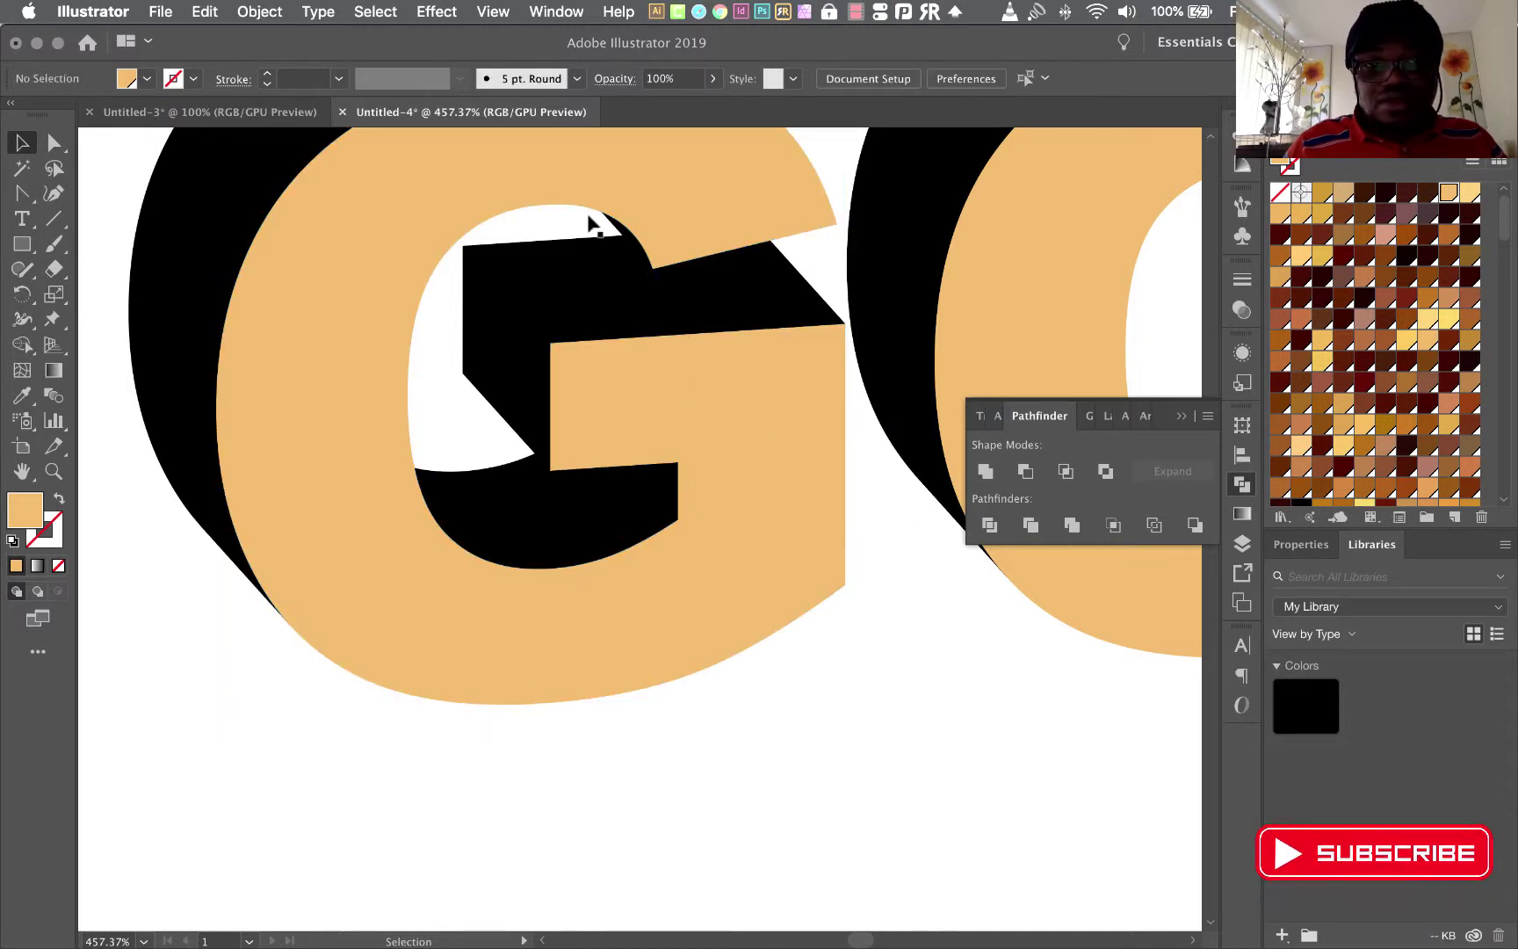
left_click_drag(589, 216, 615, 234)
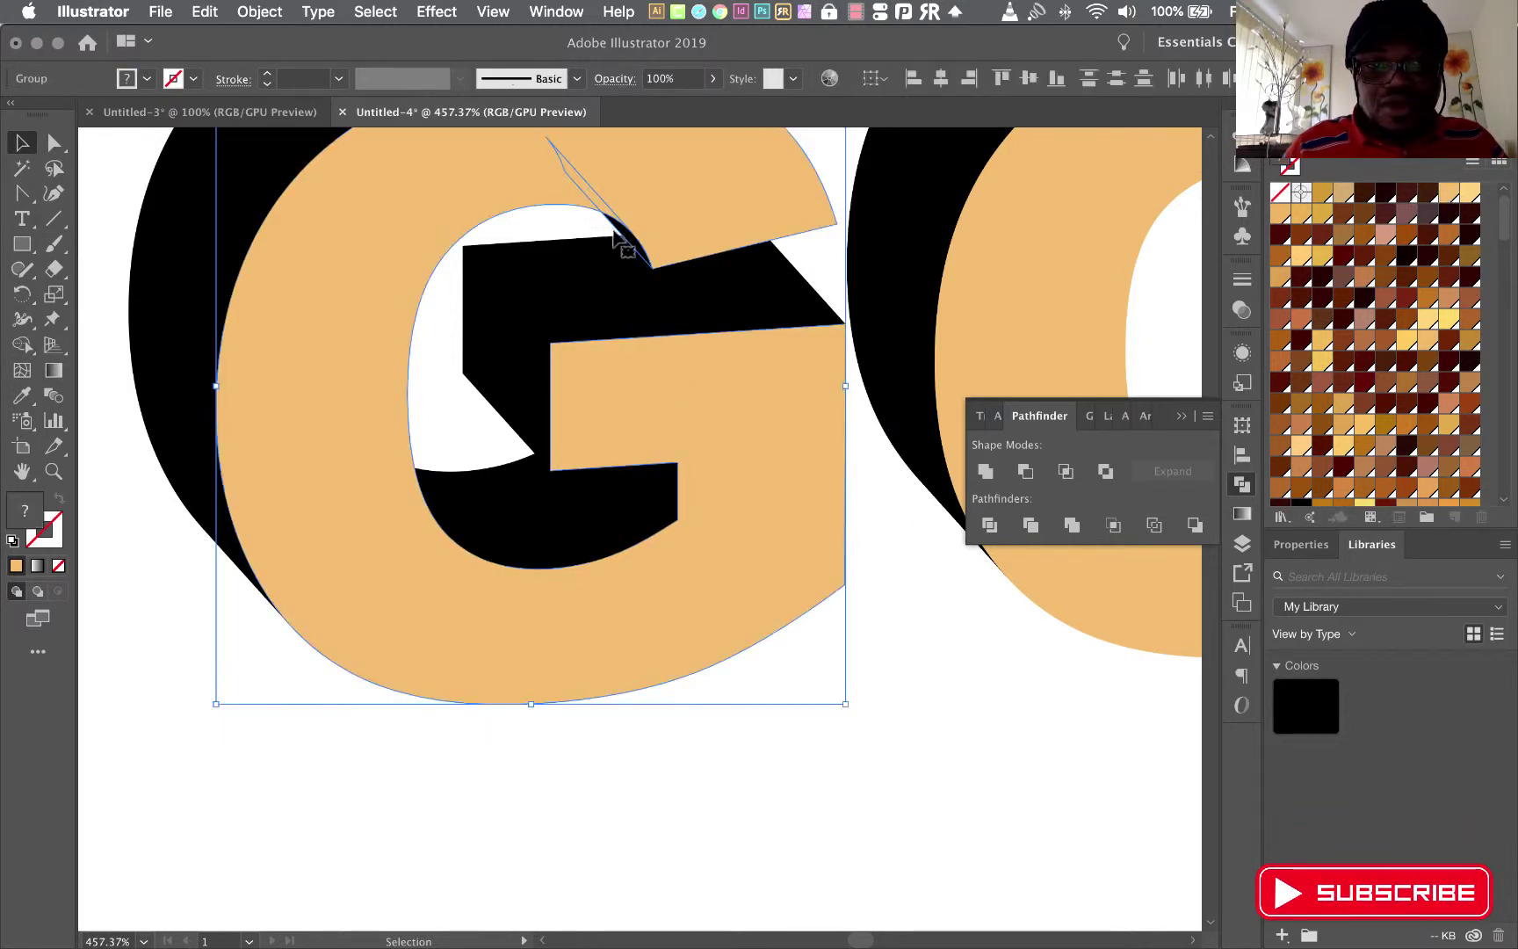
left_click(558, 239)
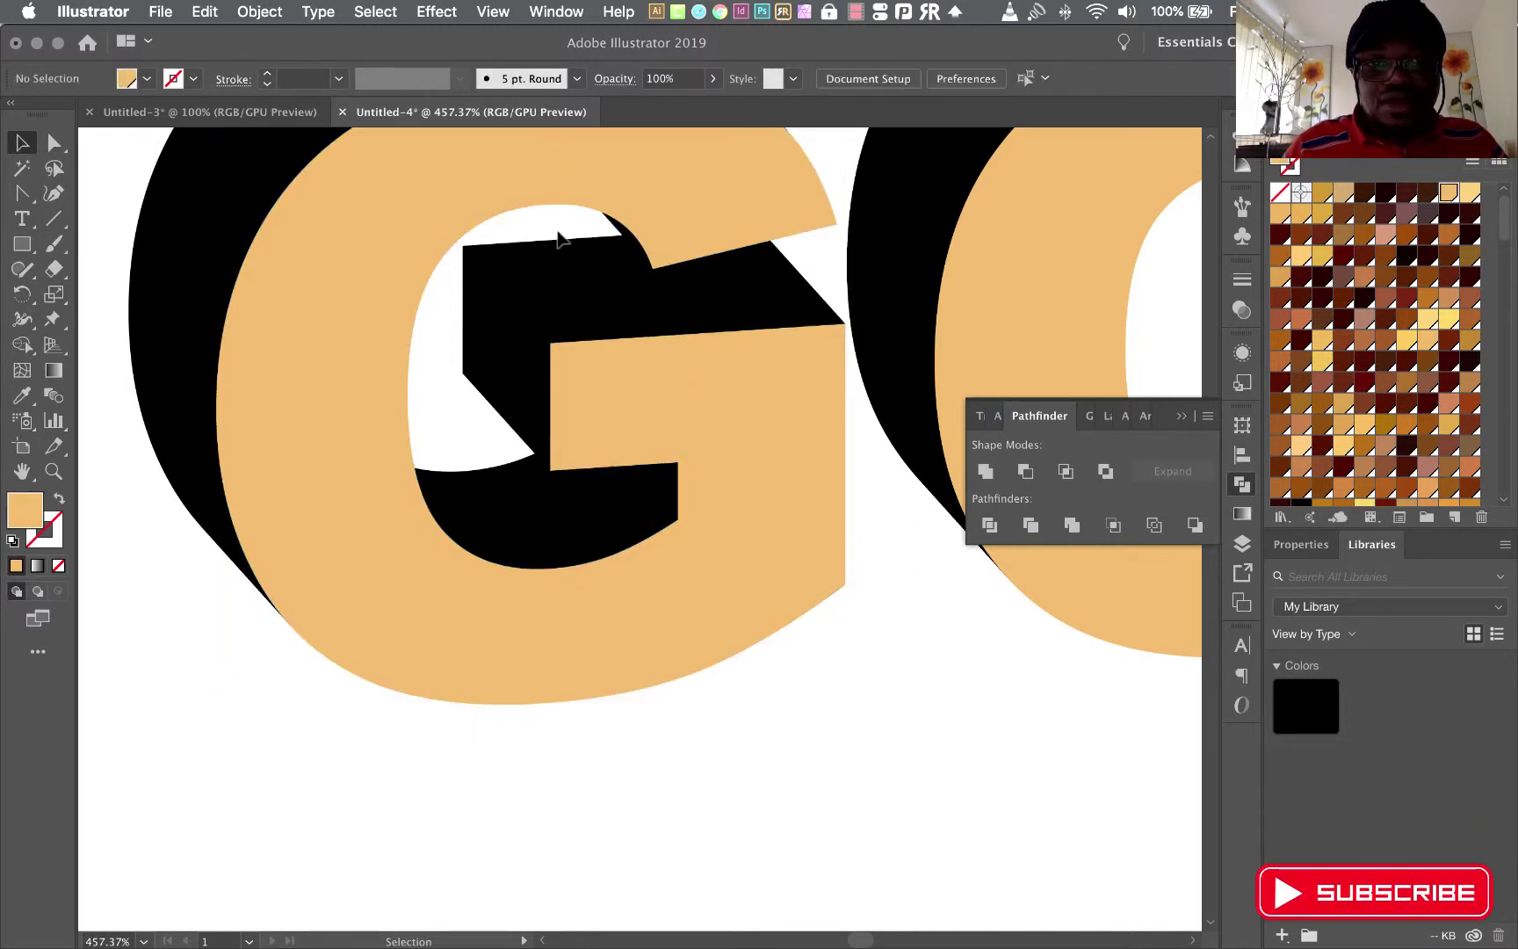
left_click_drag(613, 239, 620, 239)
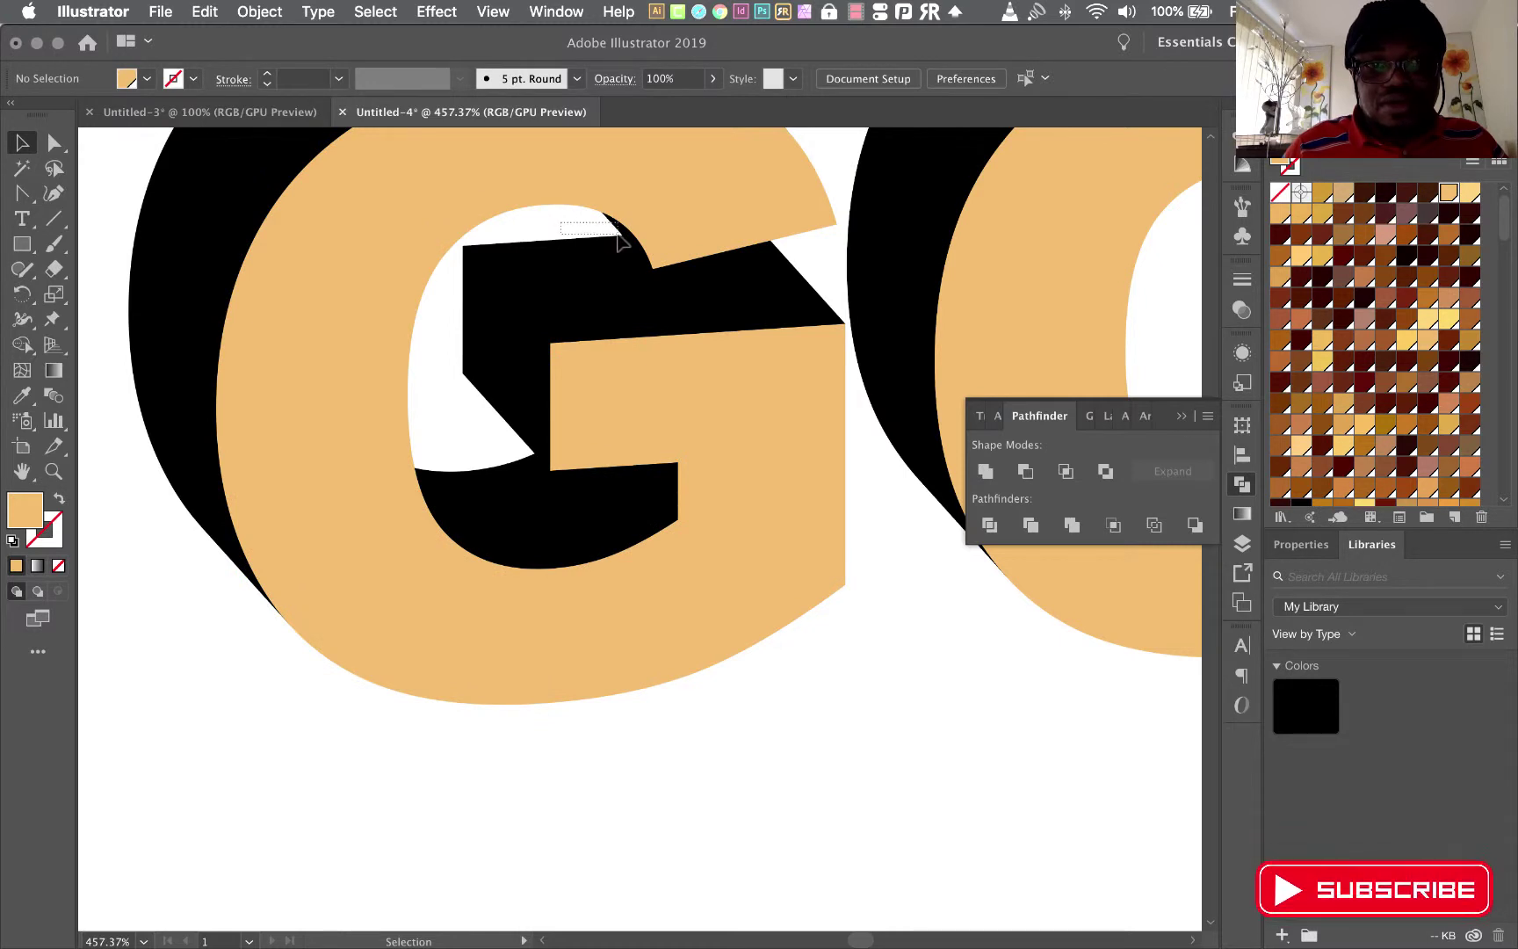
left_click(621, 240)
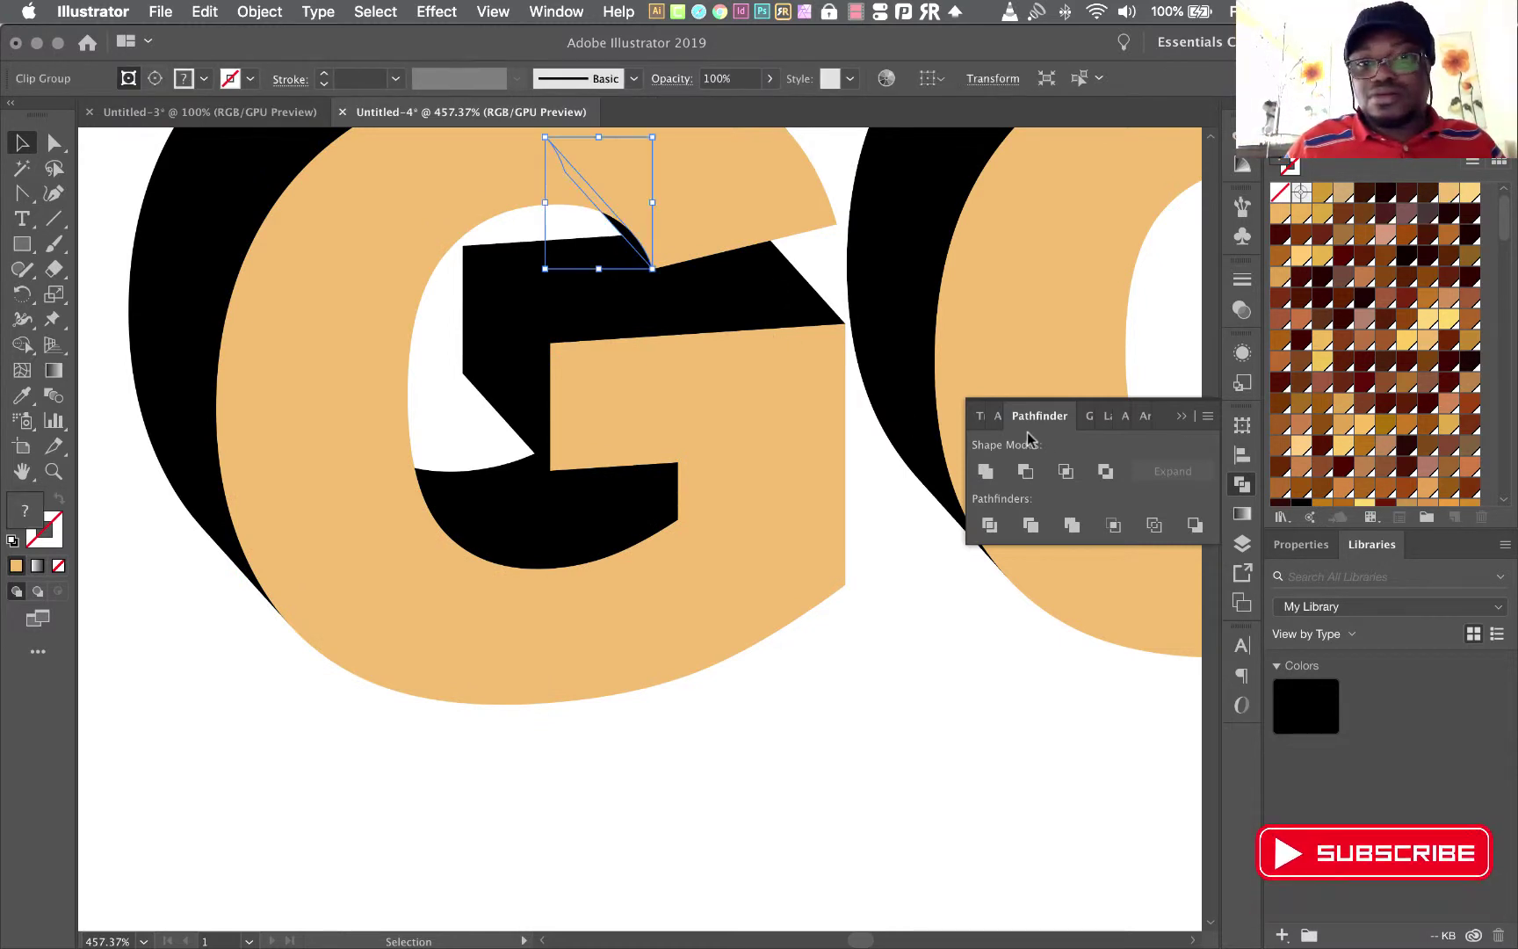
left_click(985, 472)
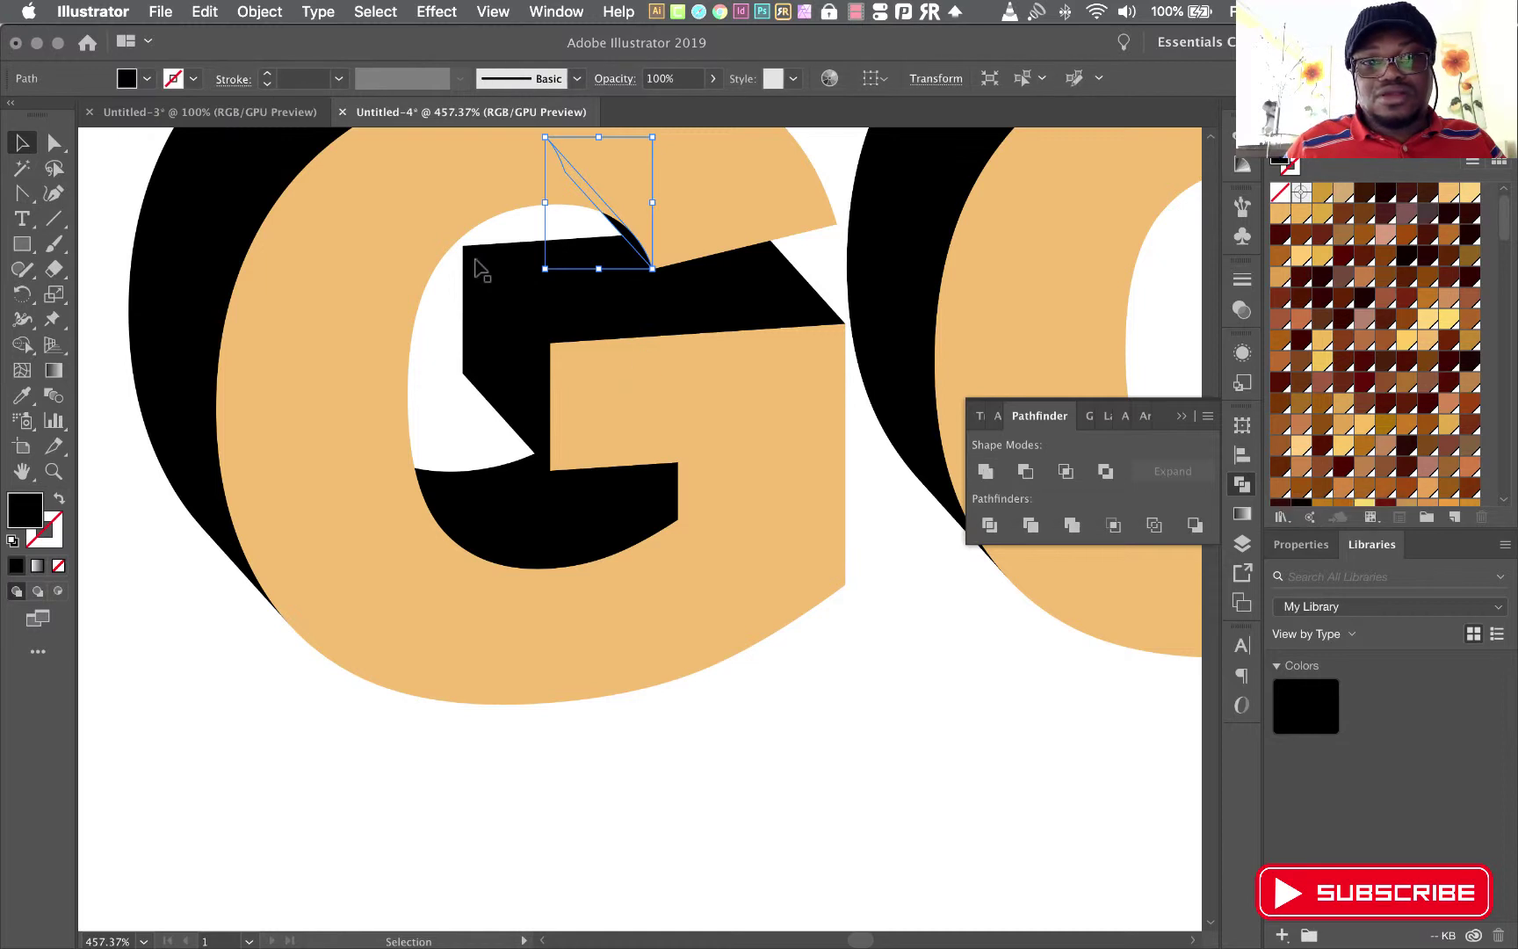
left_click(597, 303)
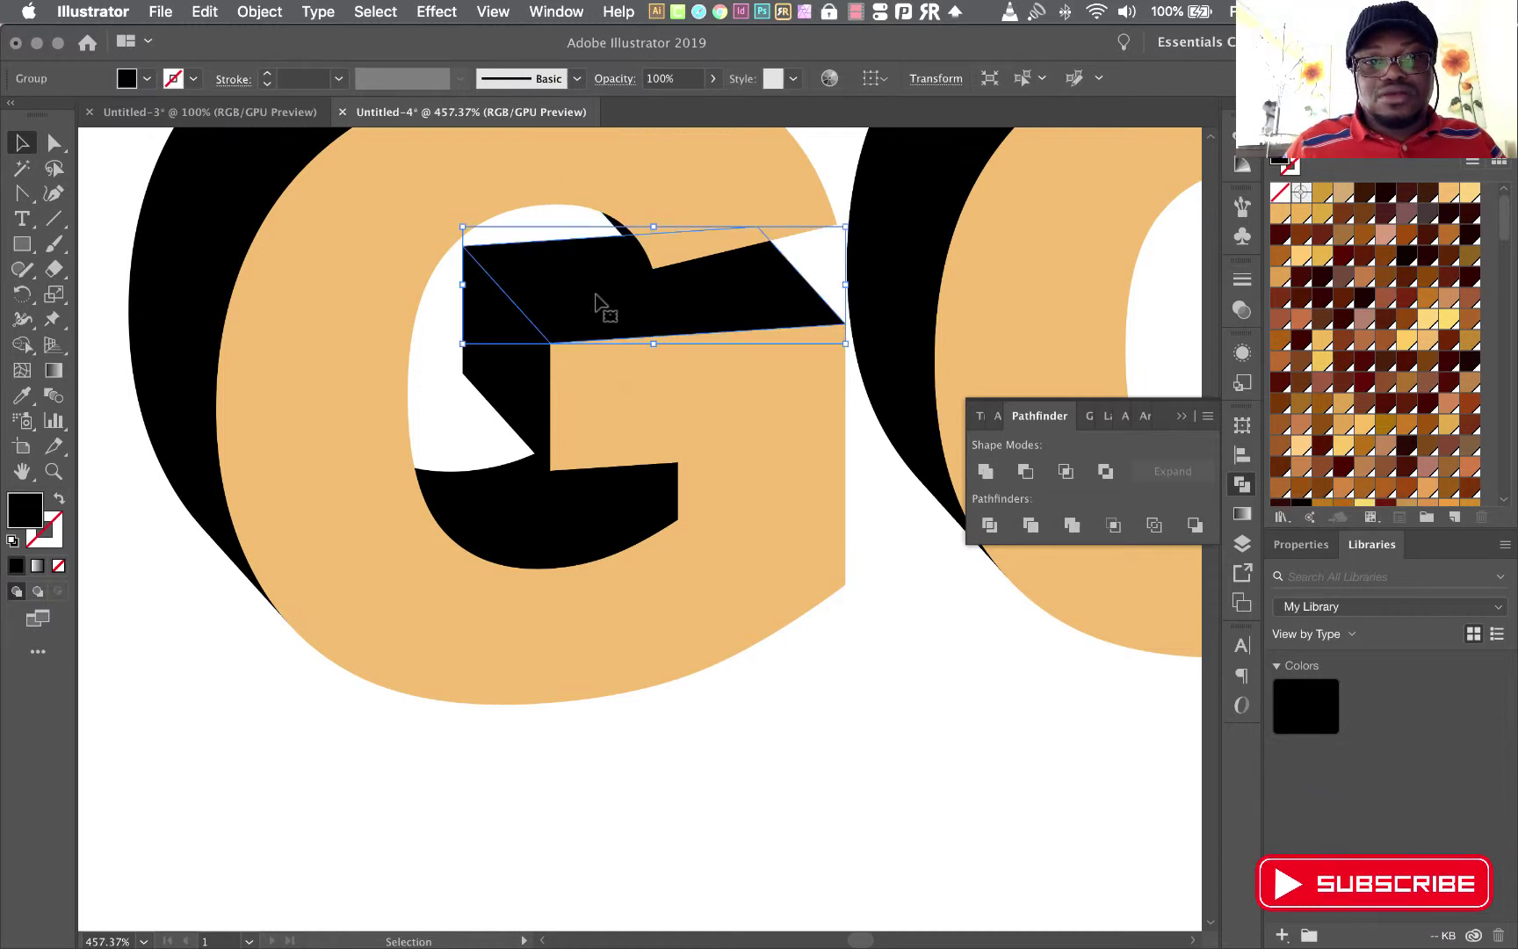
left_click(520, 392, "shift")
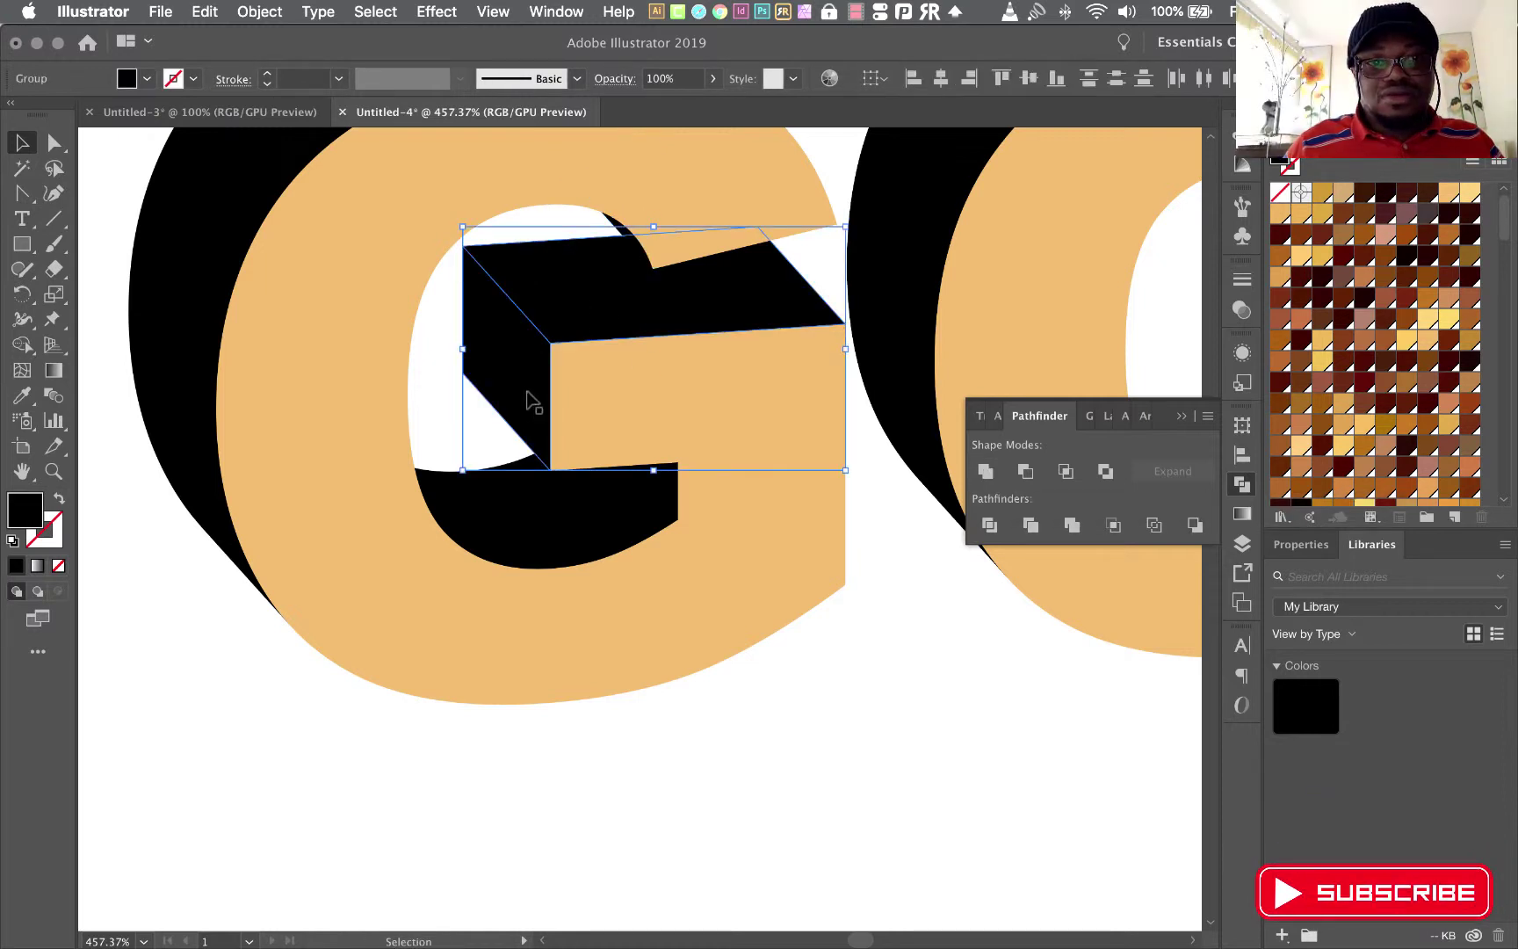
left_click(985, 472)
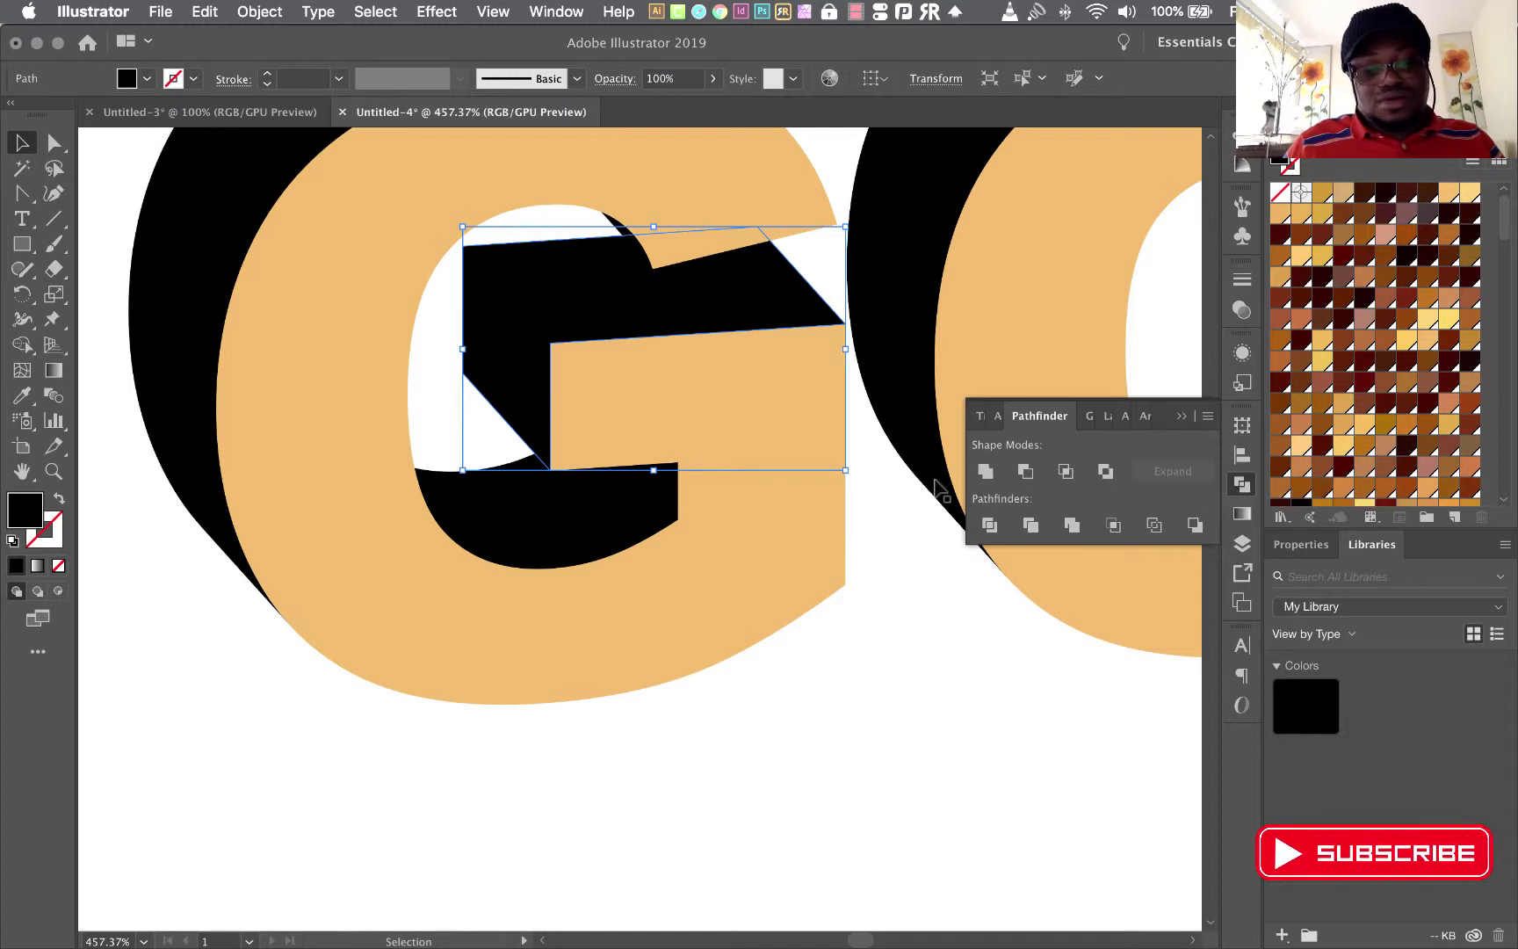
key("ctrl+z")
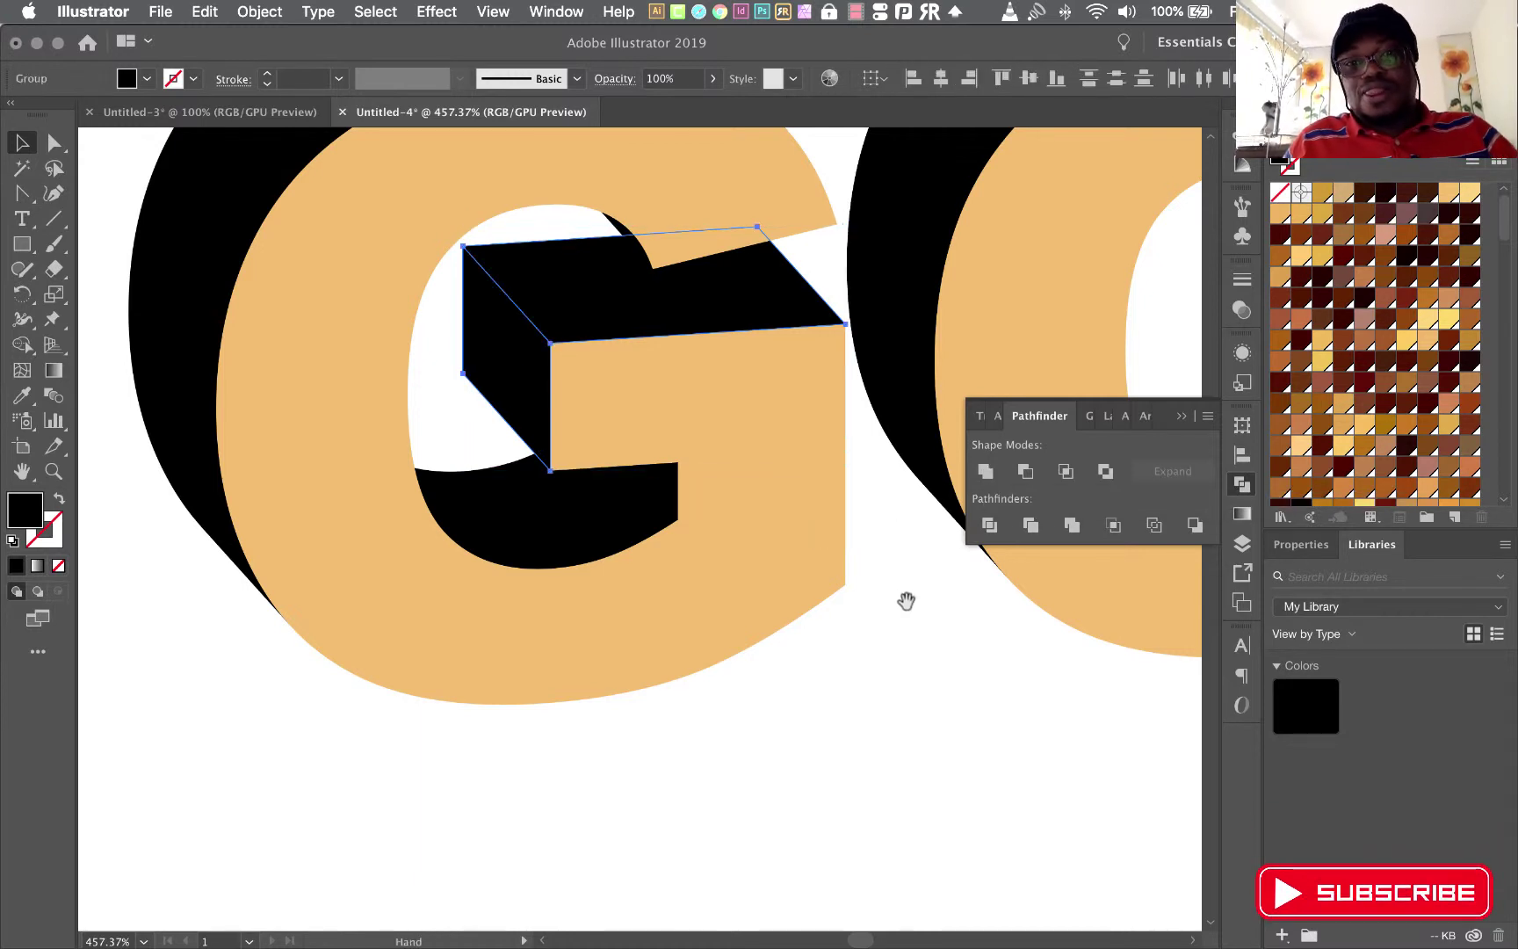
- Unite the O's inner black extrusion shape with its adjoining black piece
left_click_drag(903, 604, 454, 790)
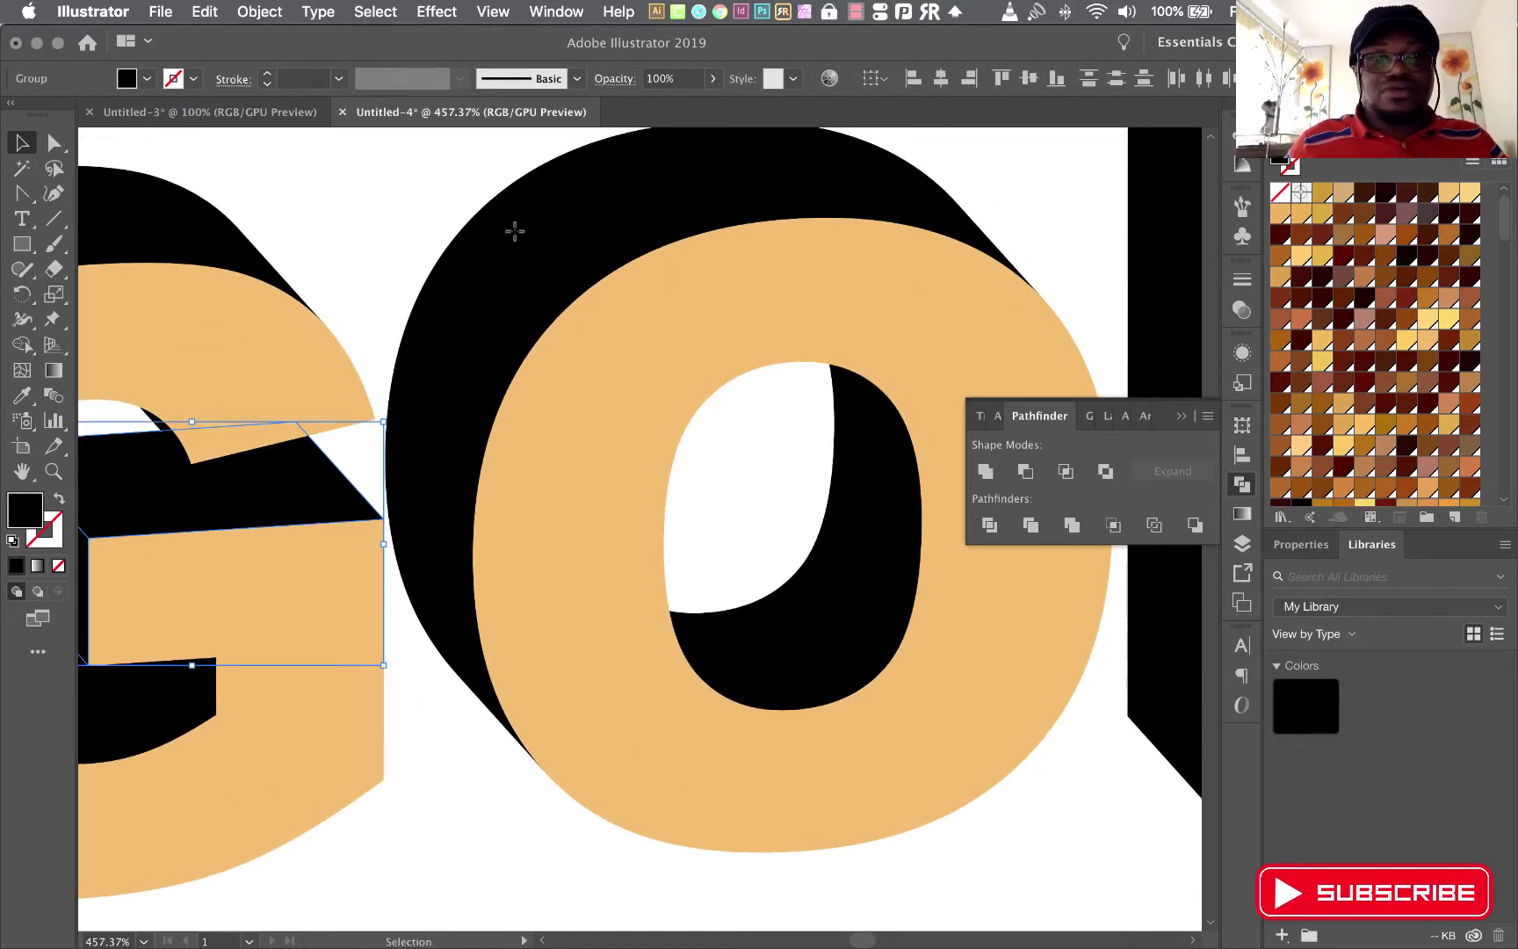
left_click(516, 235)
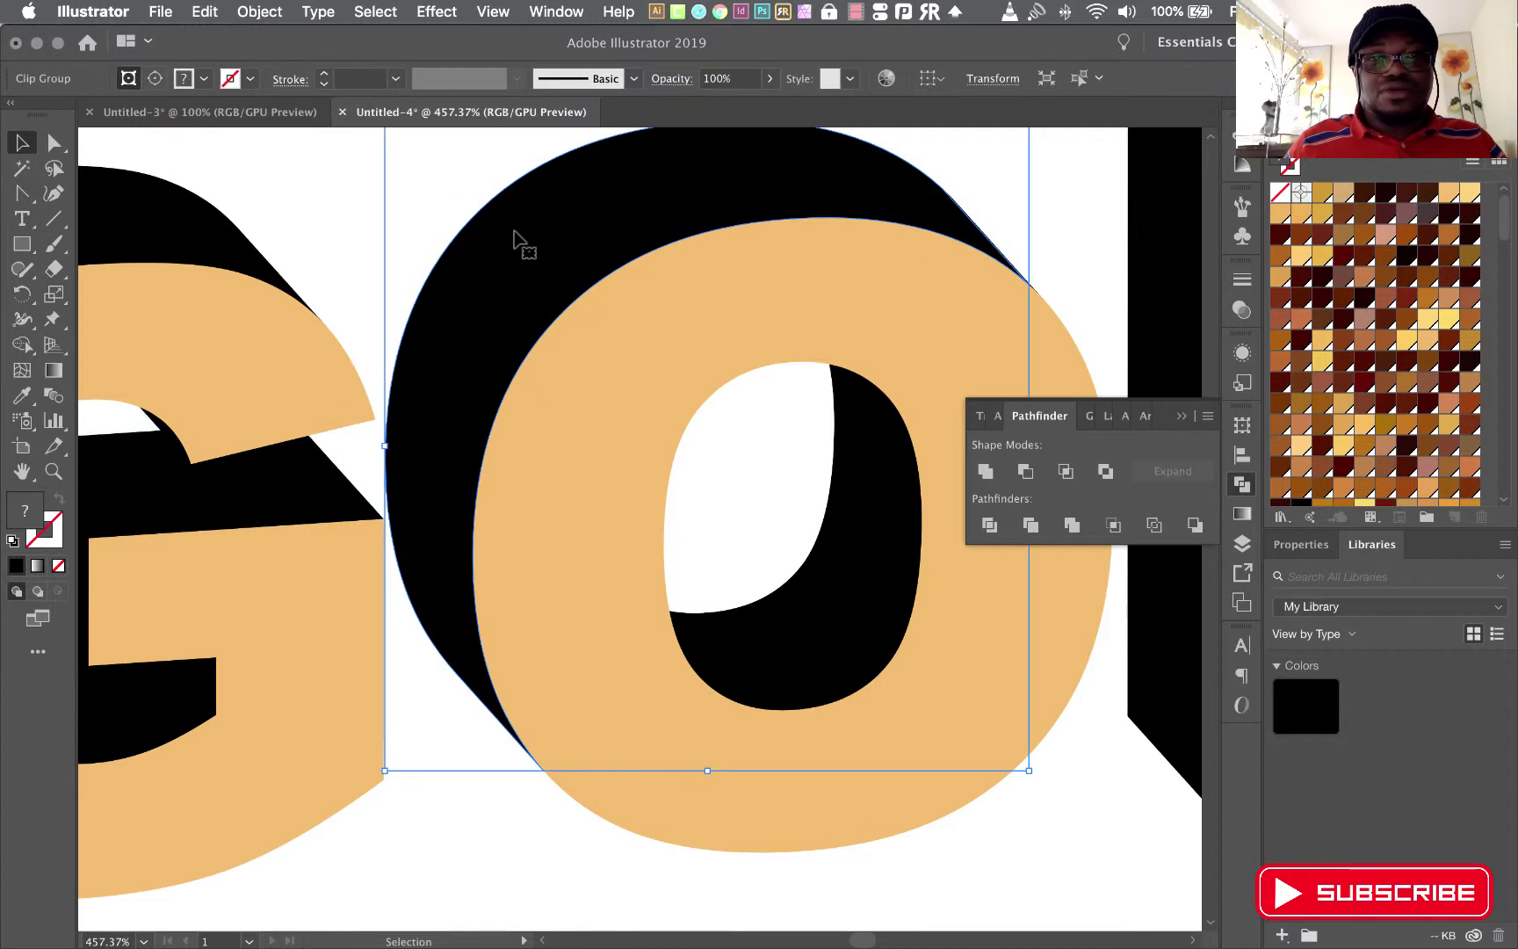
left_click(866, 537)
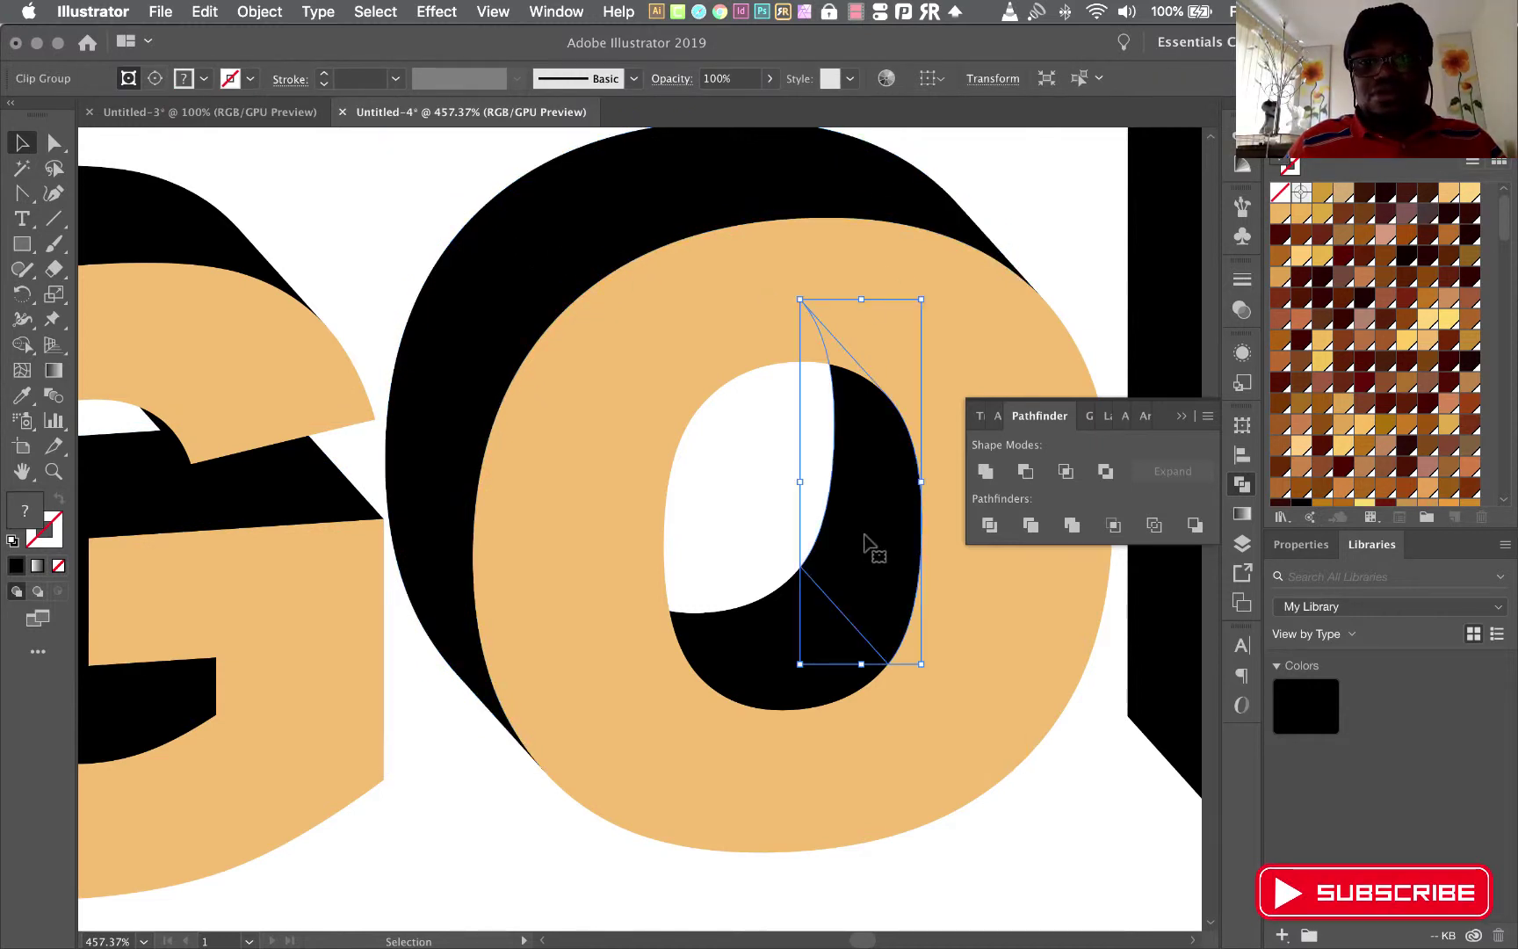
left_click(779, 661, "shift")
left_click(985, 474)
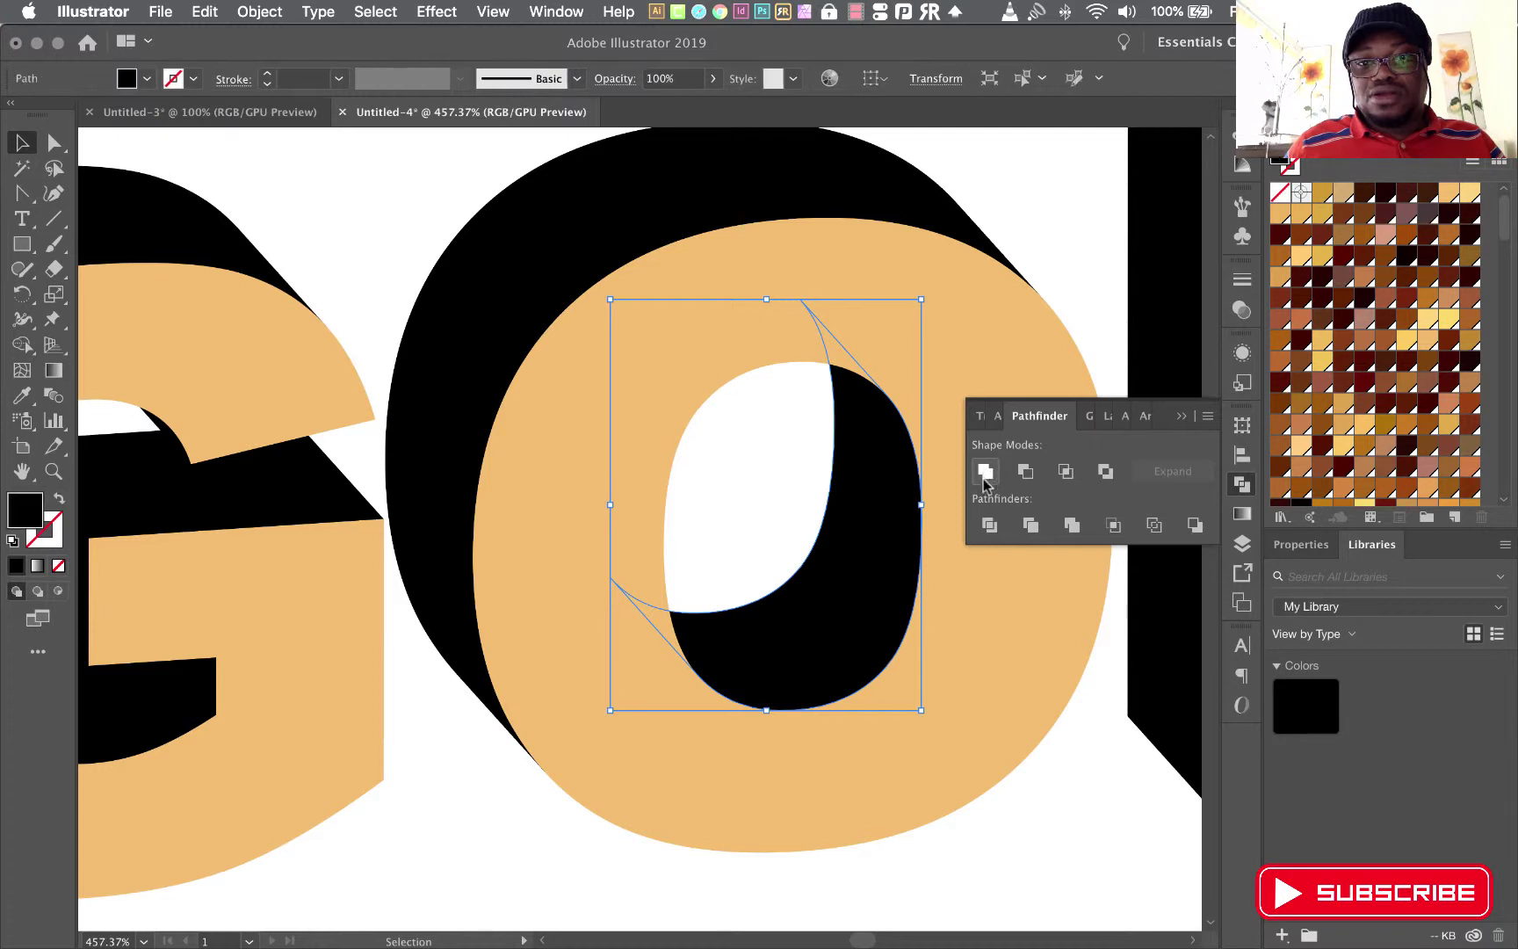
- Select the L's top, left side and bottom black faces
scroll(898, 509, "right", 5)
scroll(830, 532, "right", 8)
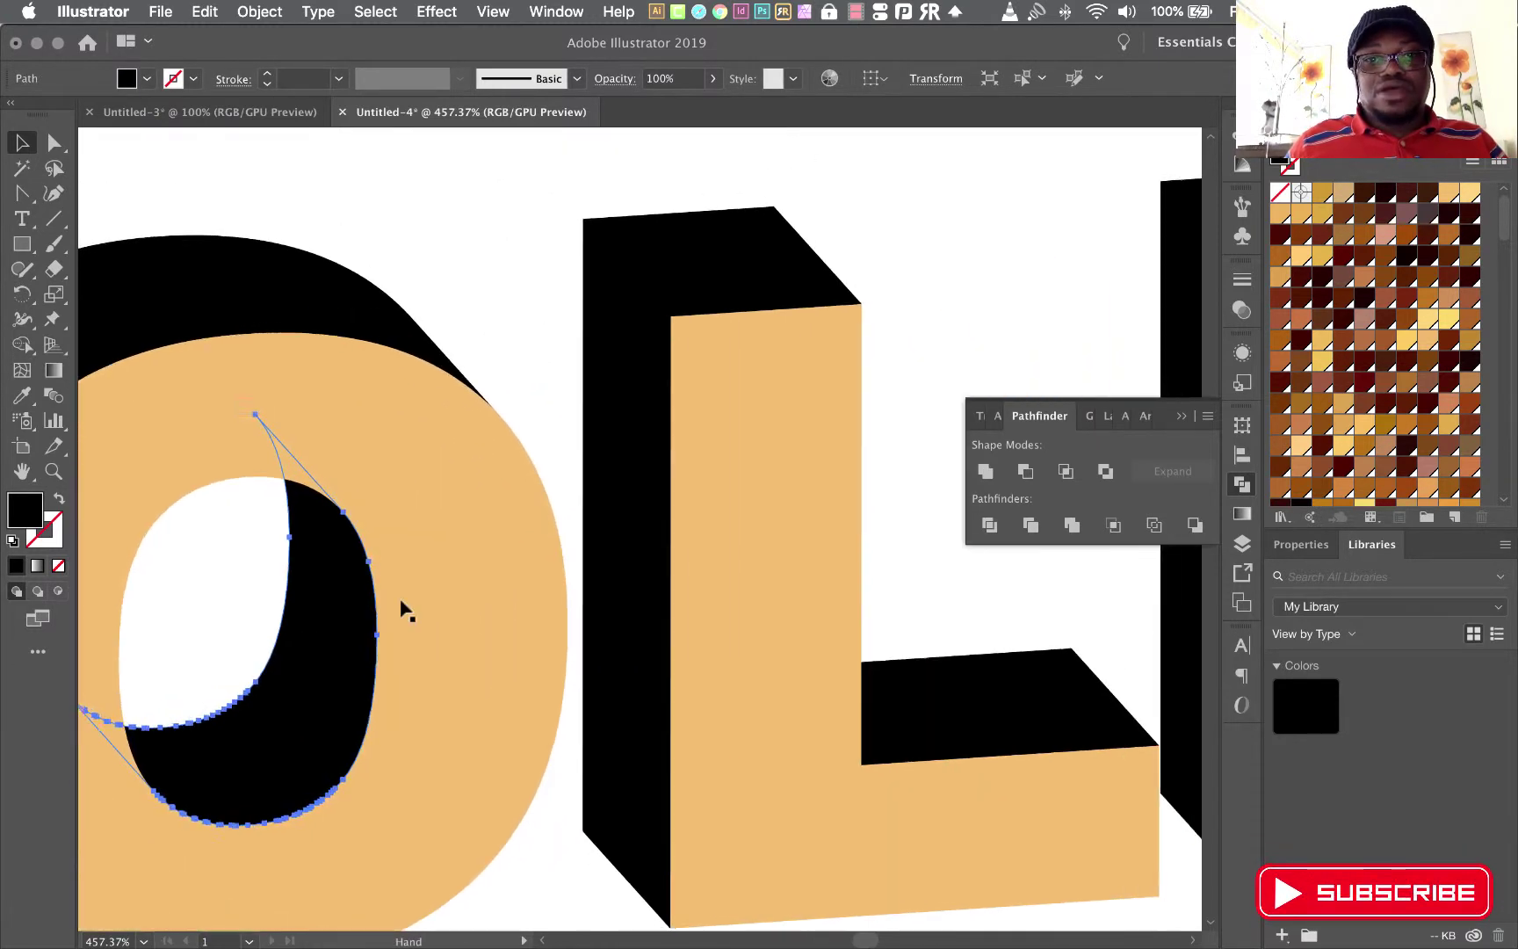
left_click(712, 272)
left_click(646, 474)
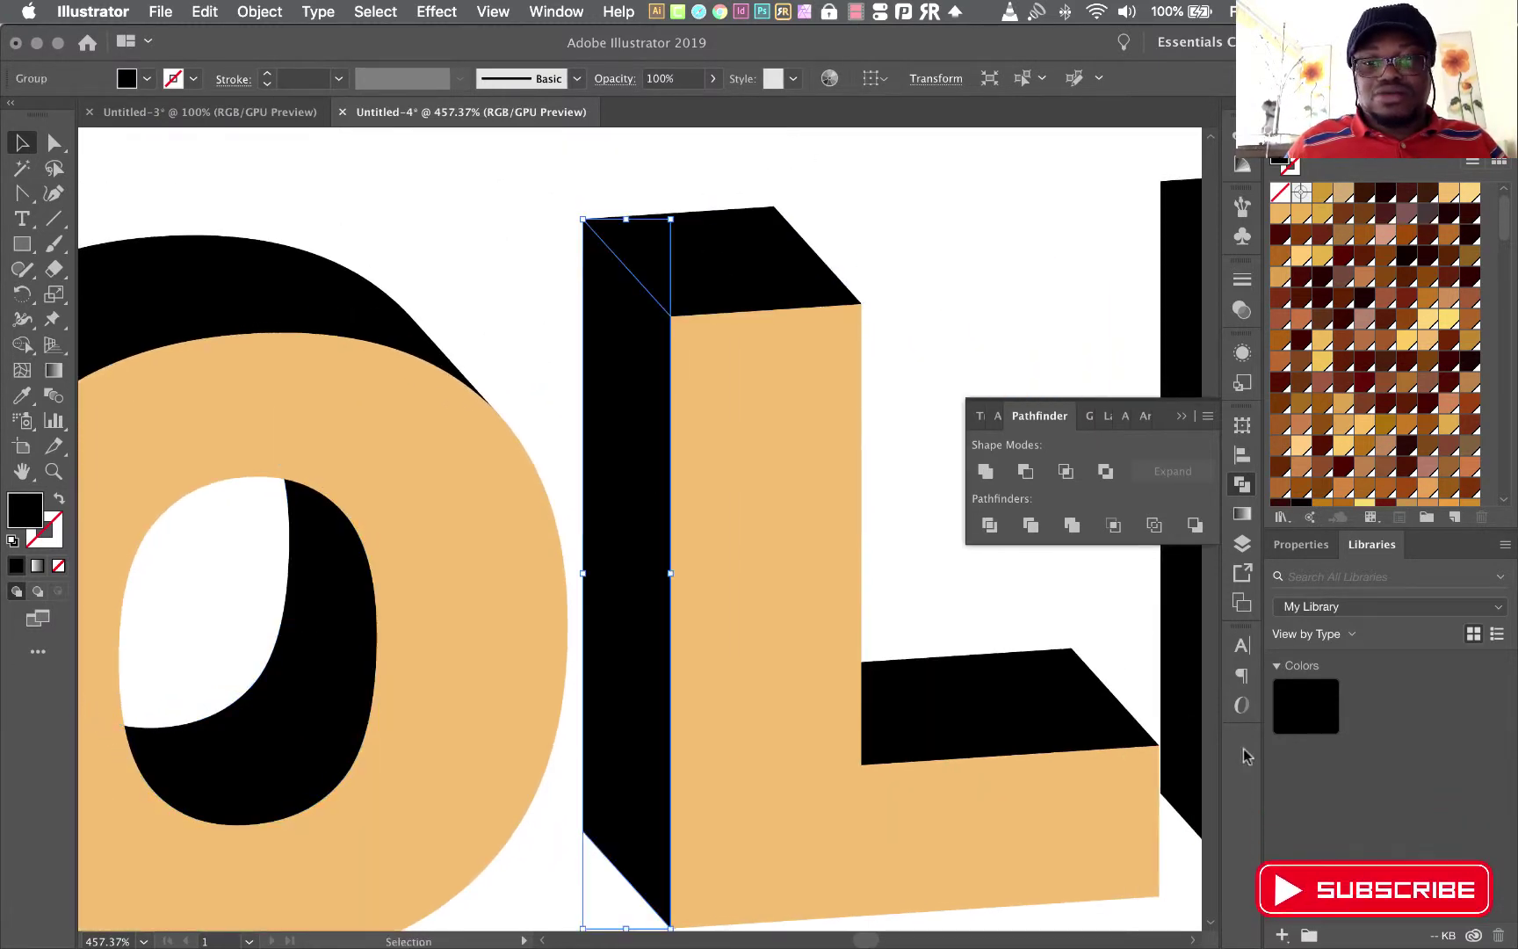
left_click(1101, 733)
- Unite the D's flat top black face with its curved top piece
left_click_drag(1091, 624, 498, 621)
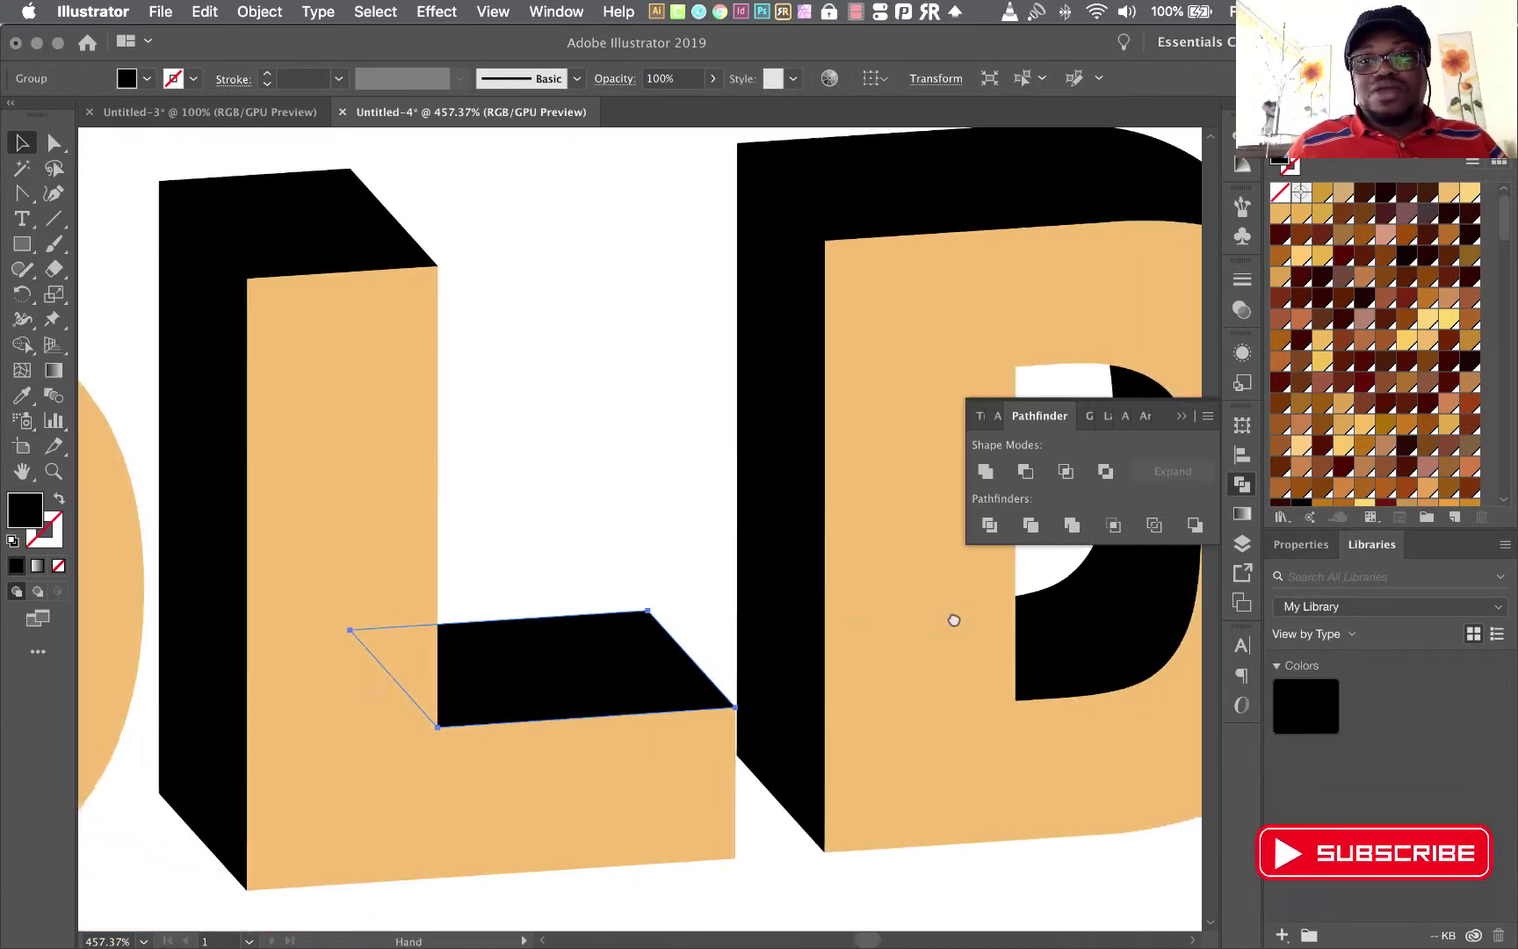
left_click(626, 387)
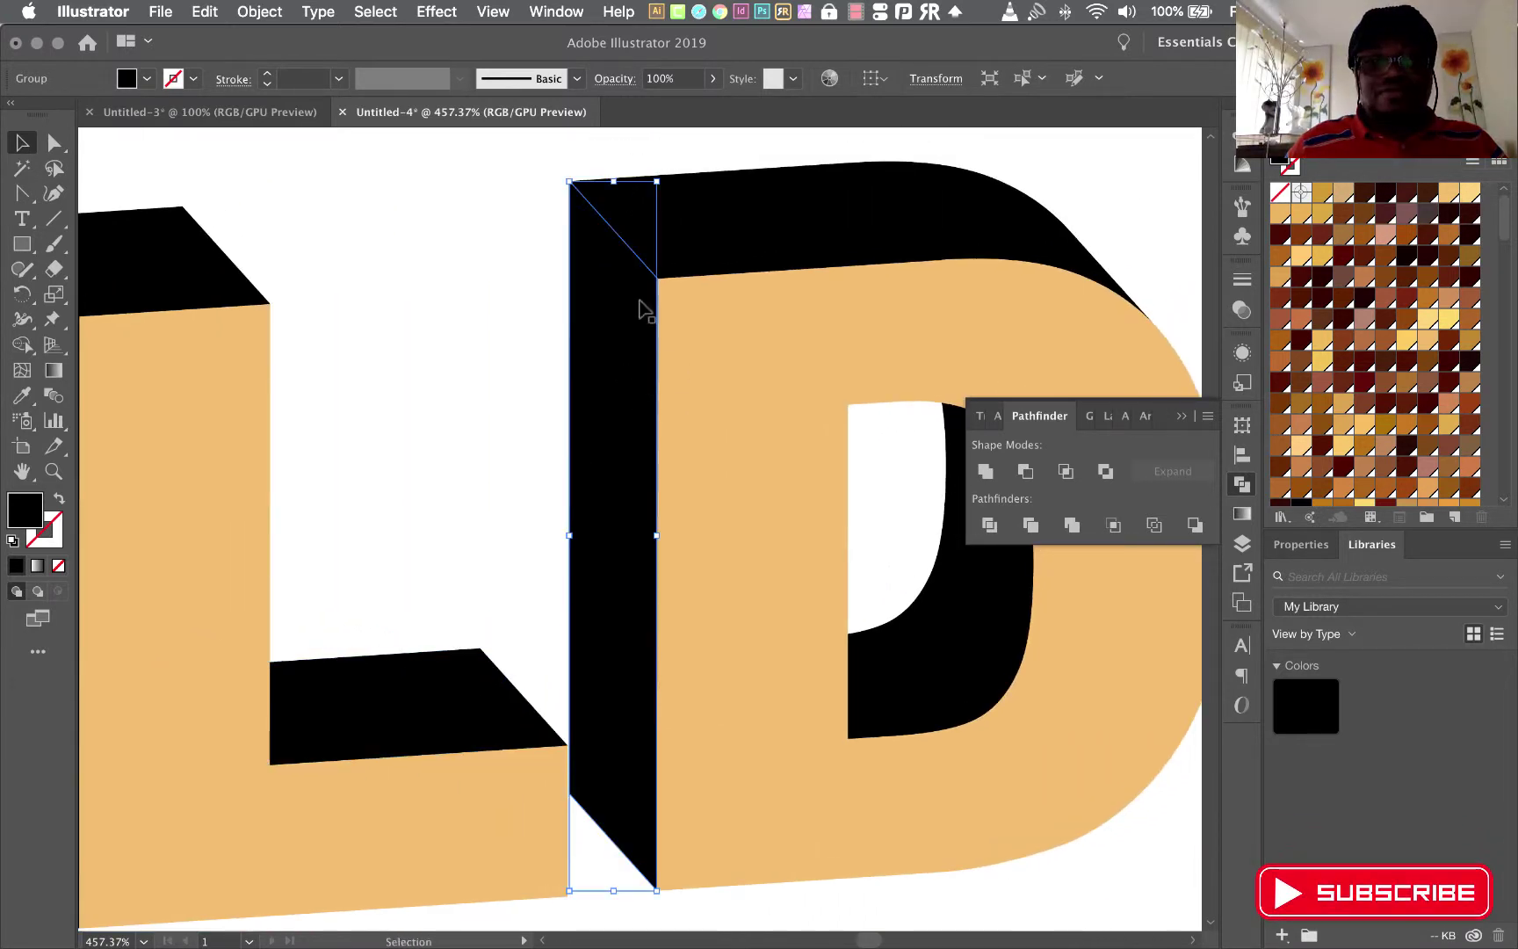
left_click(835, 251)
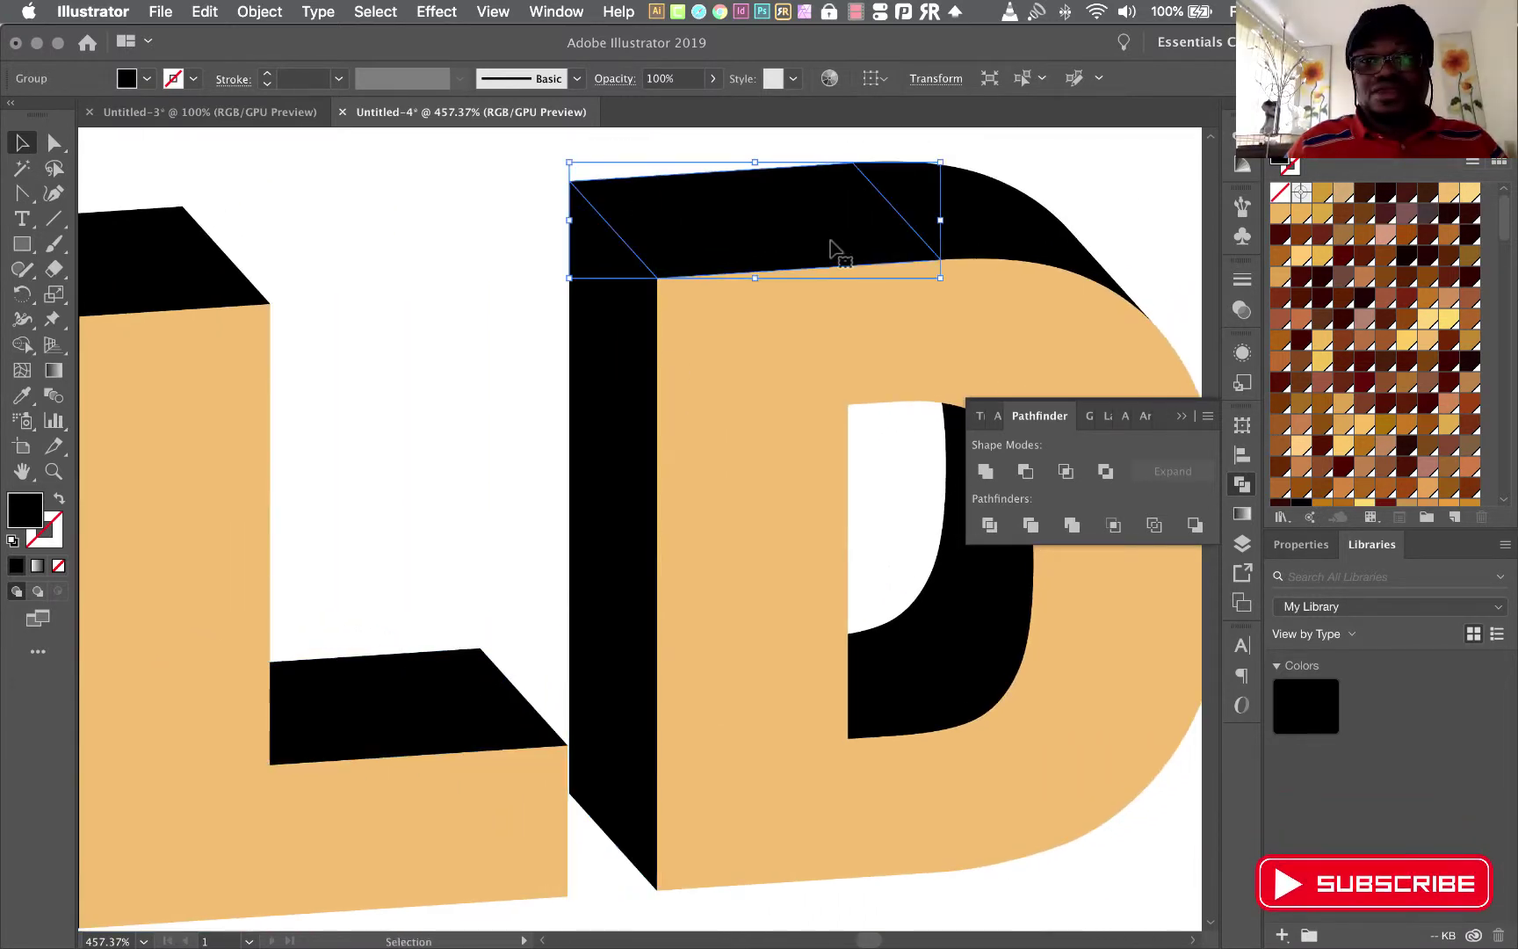
left_click(1013, 246, "shift")
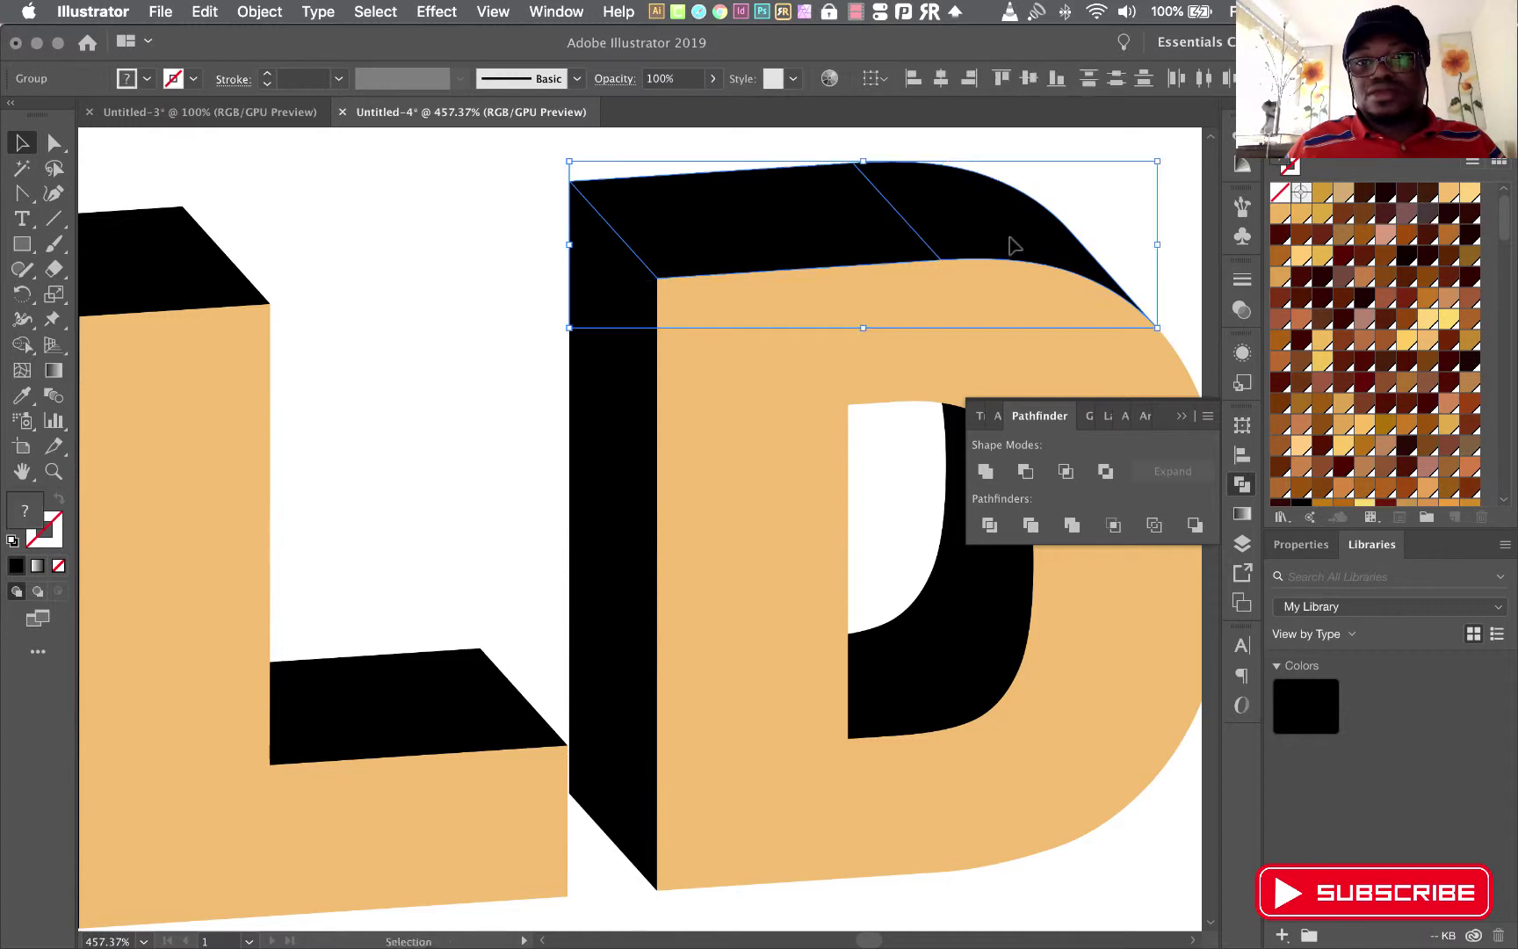
left_click(986, 471)
- Unite the D's inner black counter pieces into one shape
left_click(942, 665)
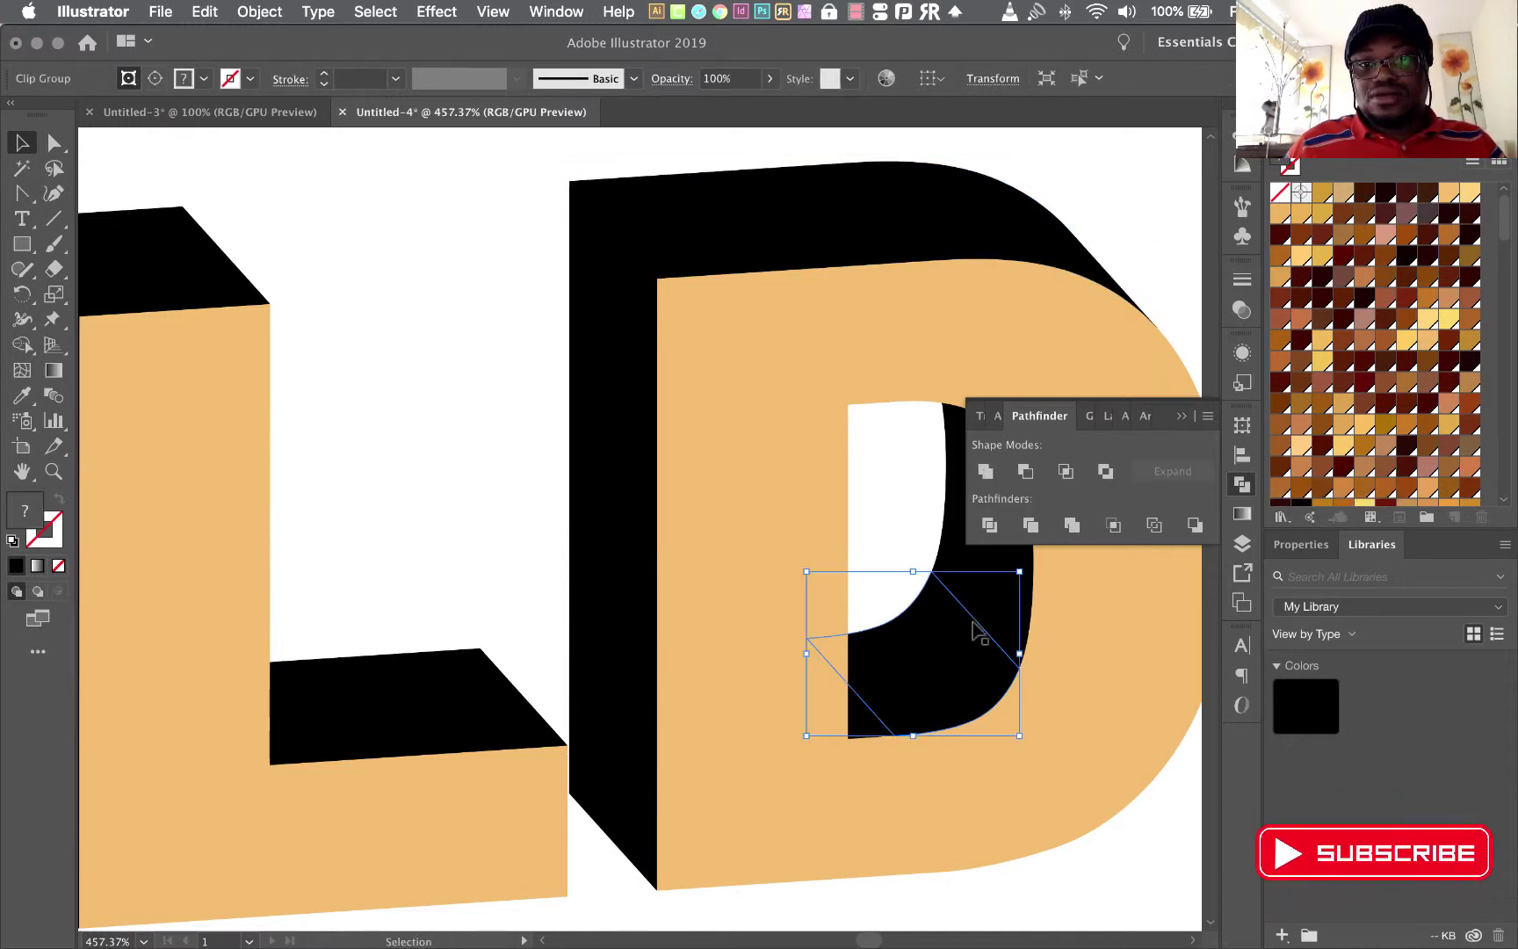
left_click(1179, 417)
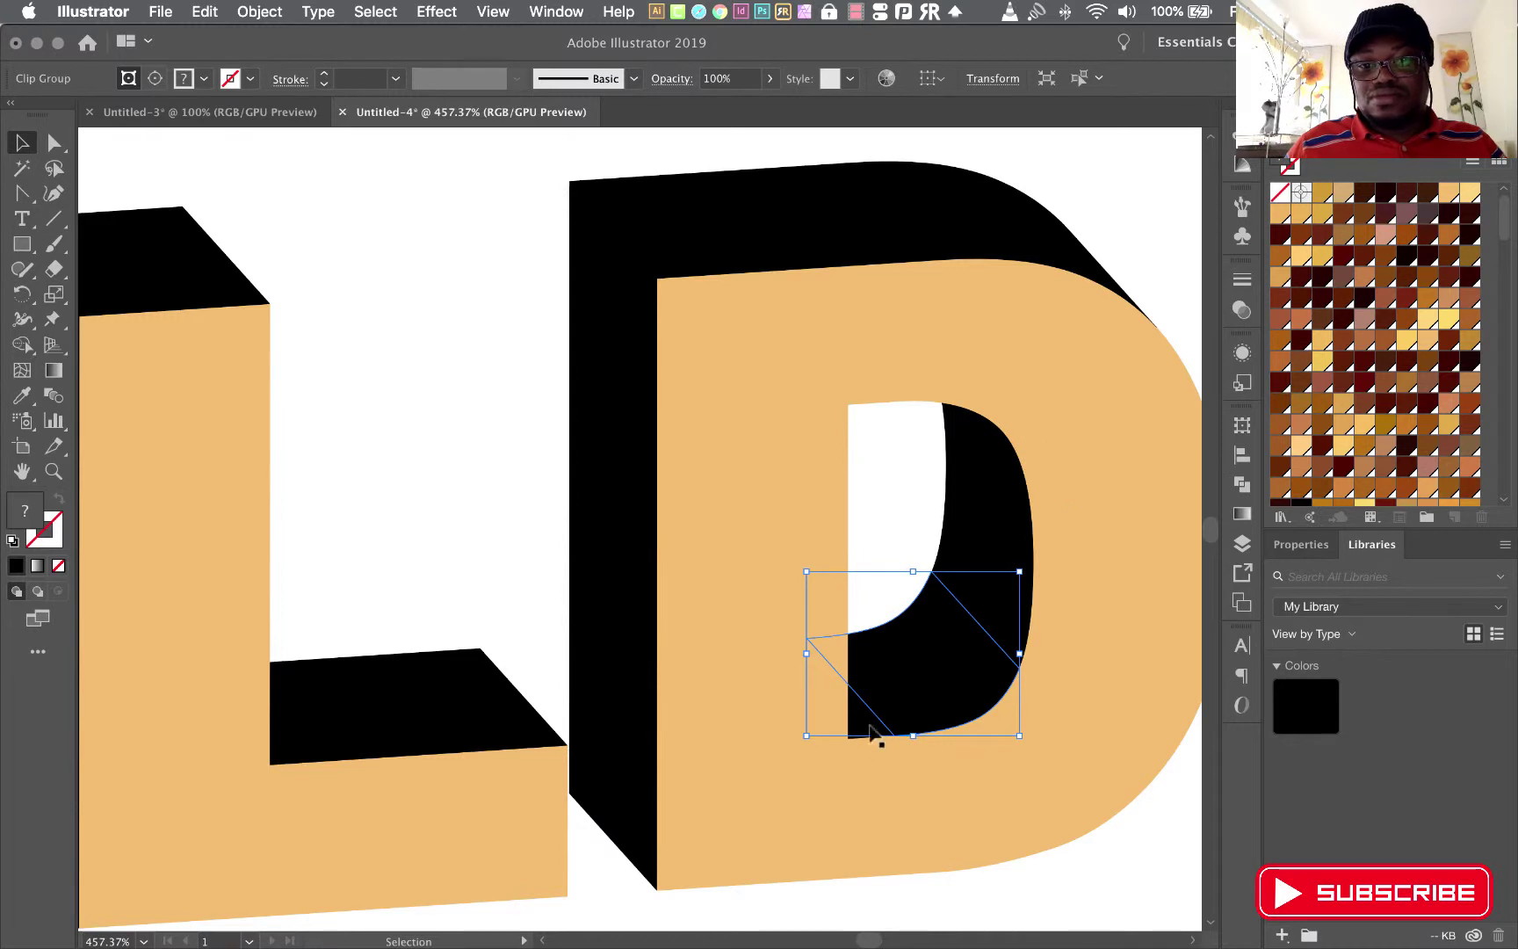
left_click(864, 732, "shift")
left_click(1004, 525, "shift")
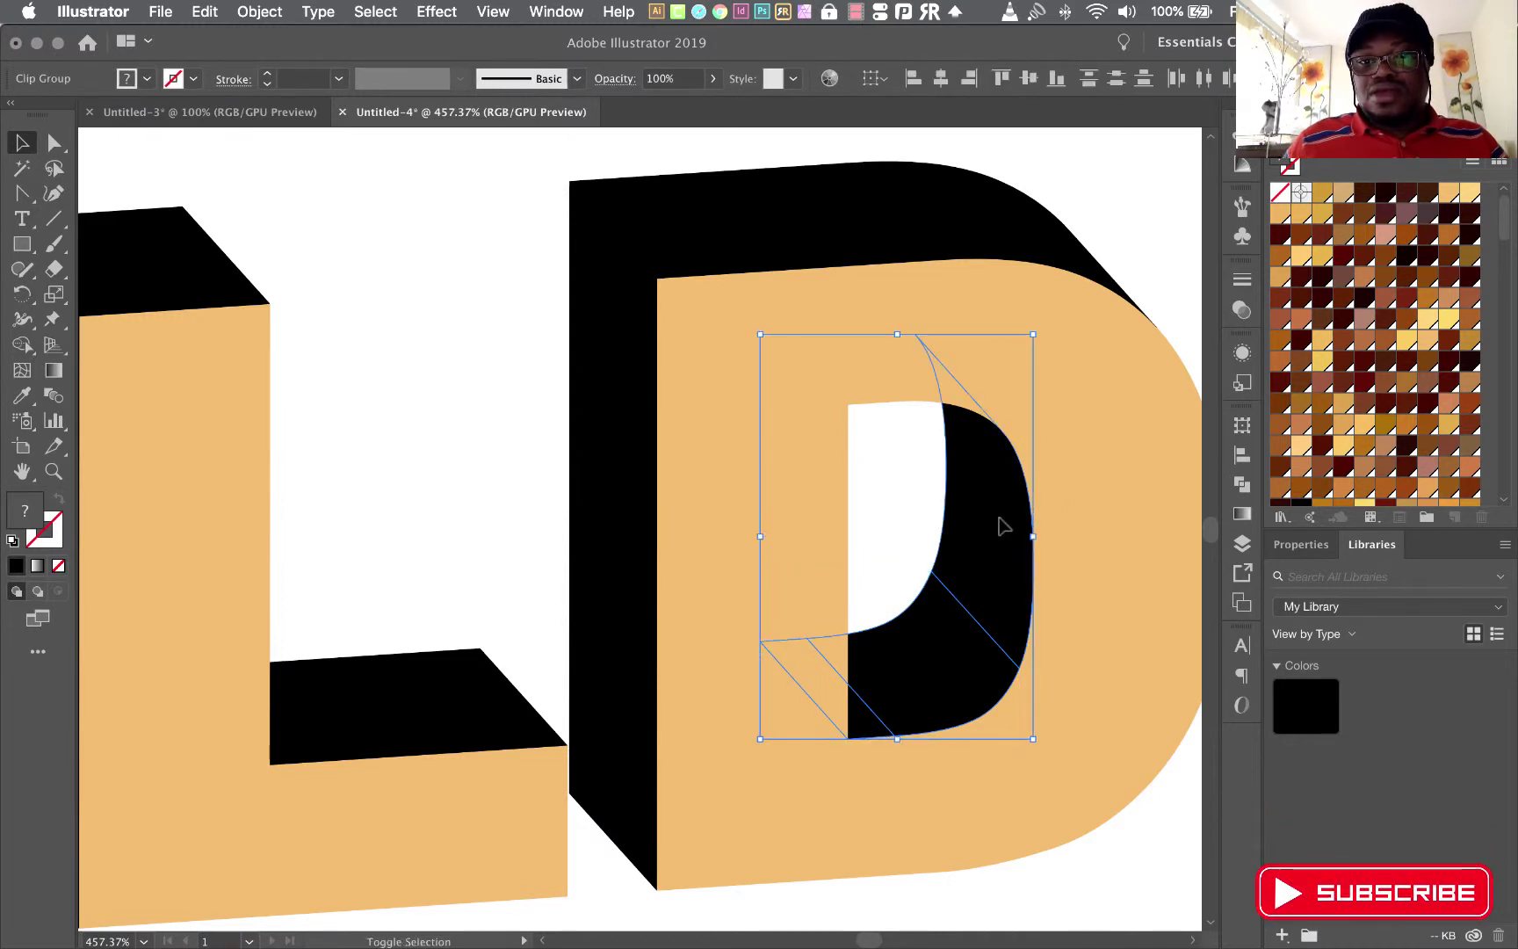
left_click(1242, 484)
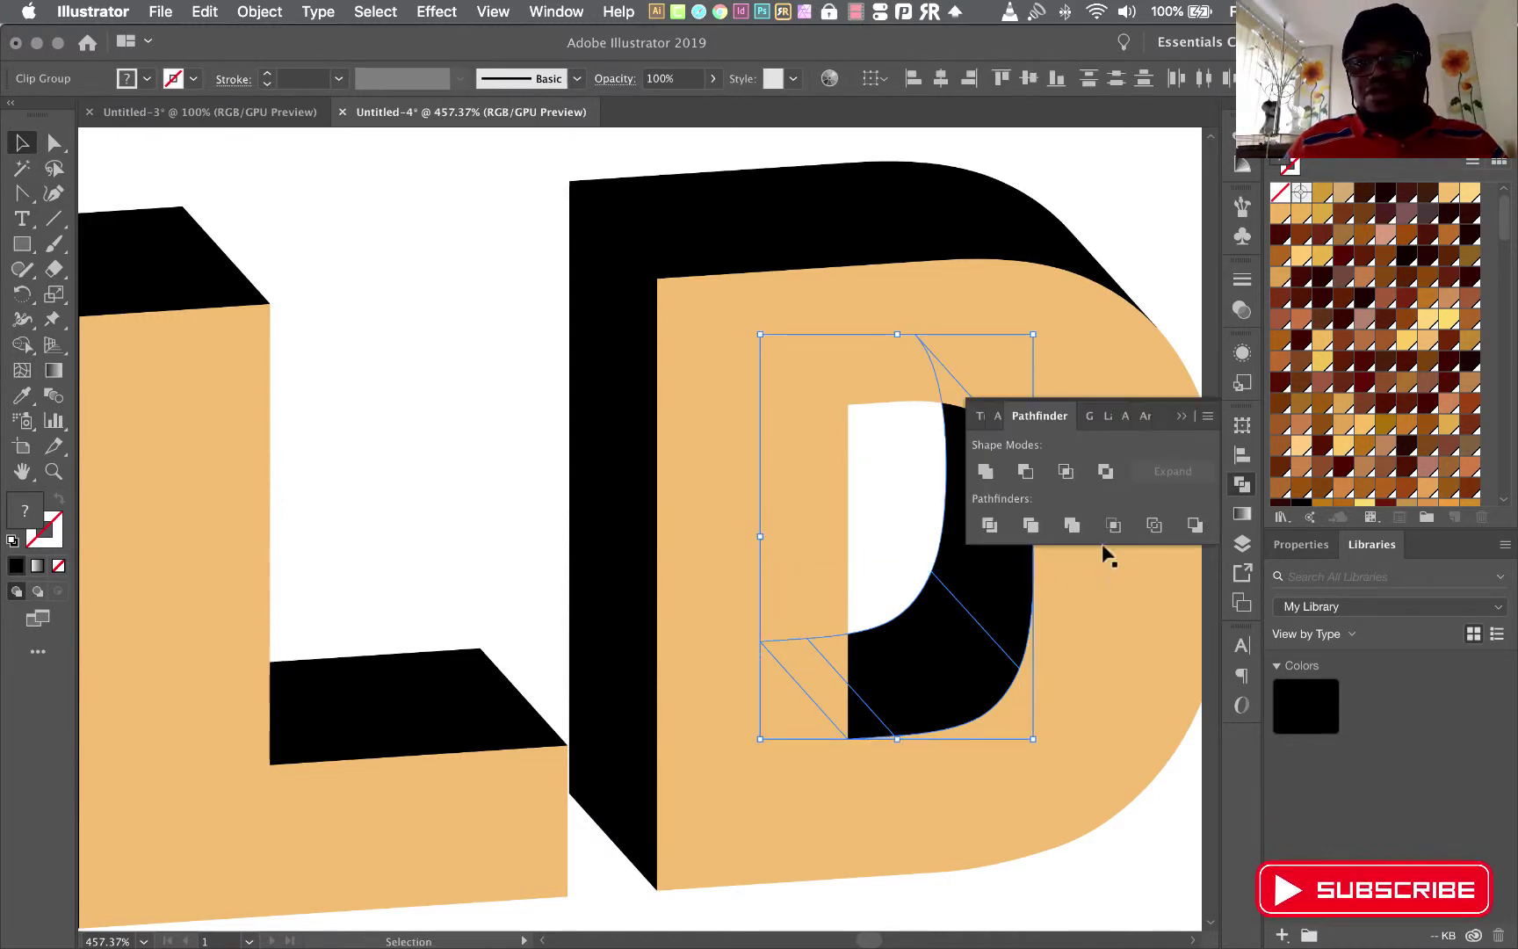
left_click(986, 473)
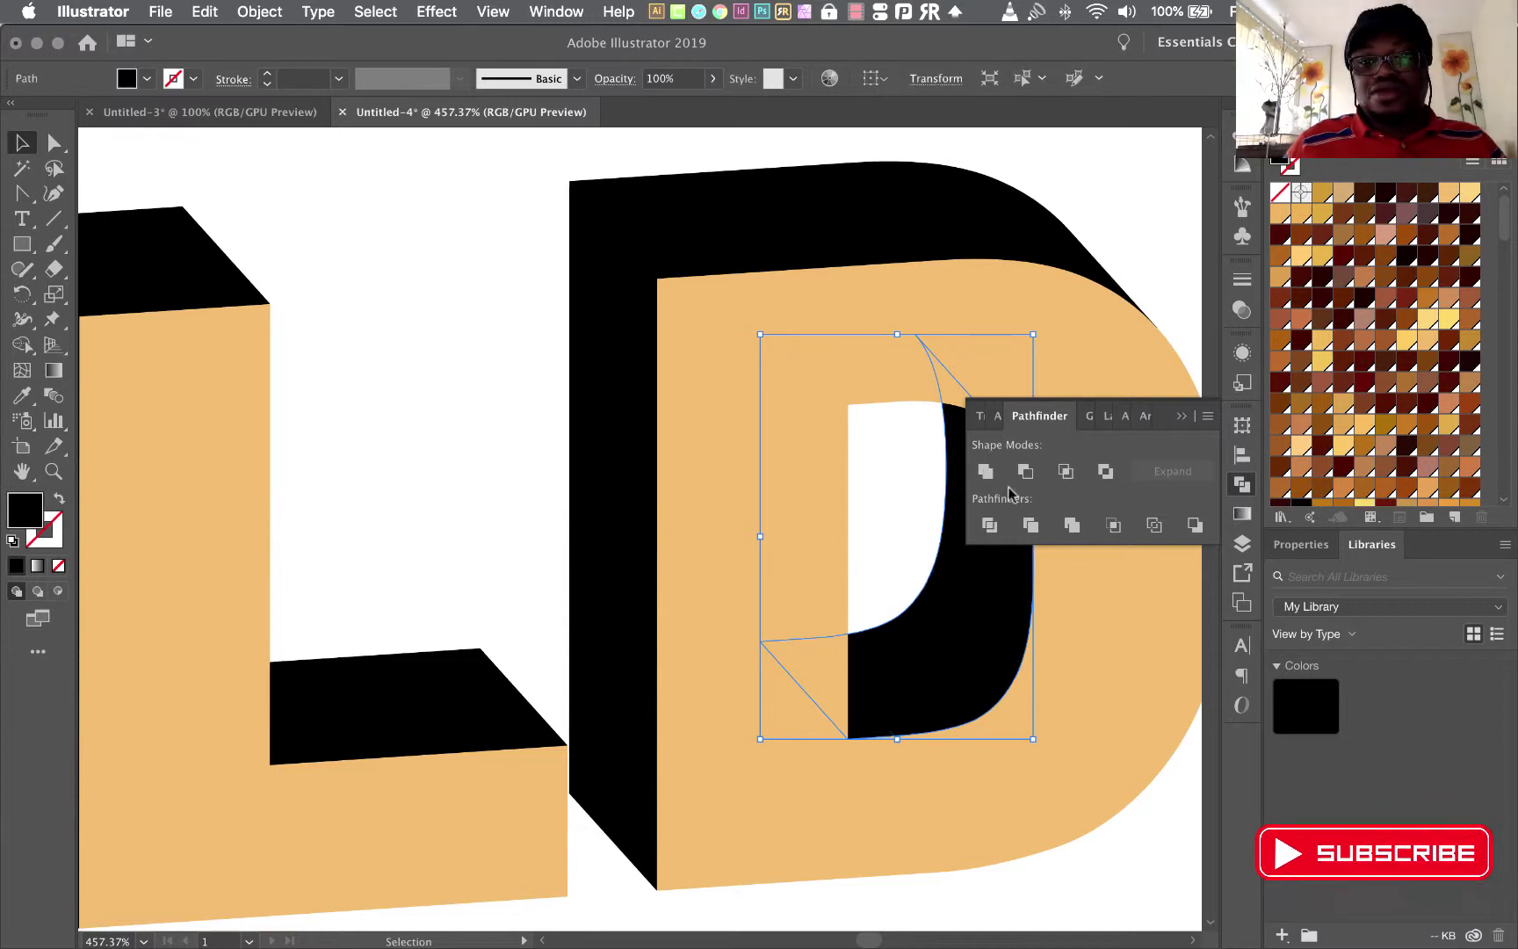
left_click_drag(1079, 682, 414, 694)
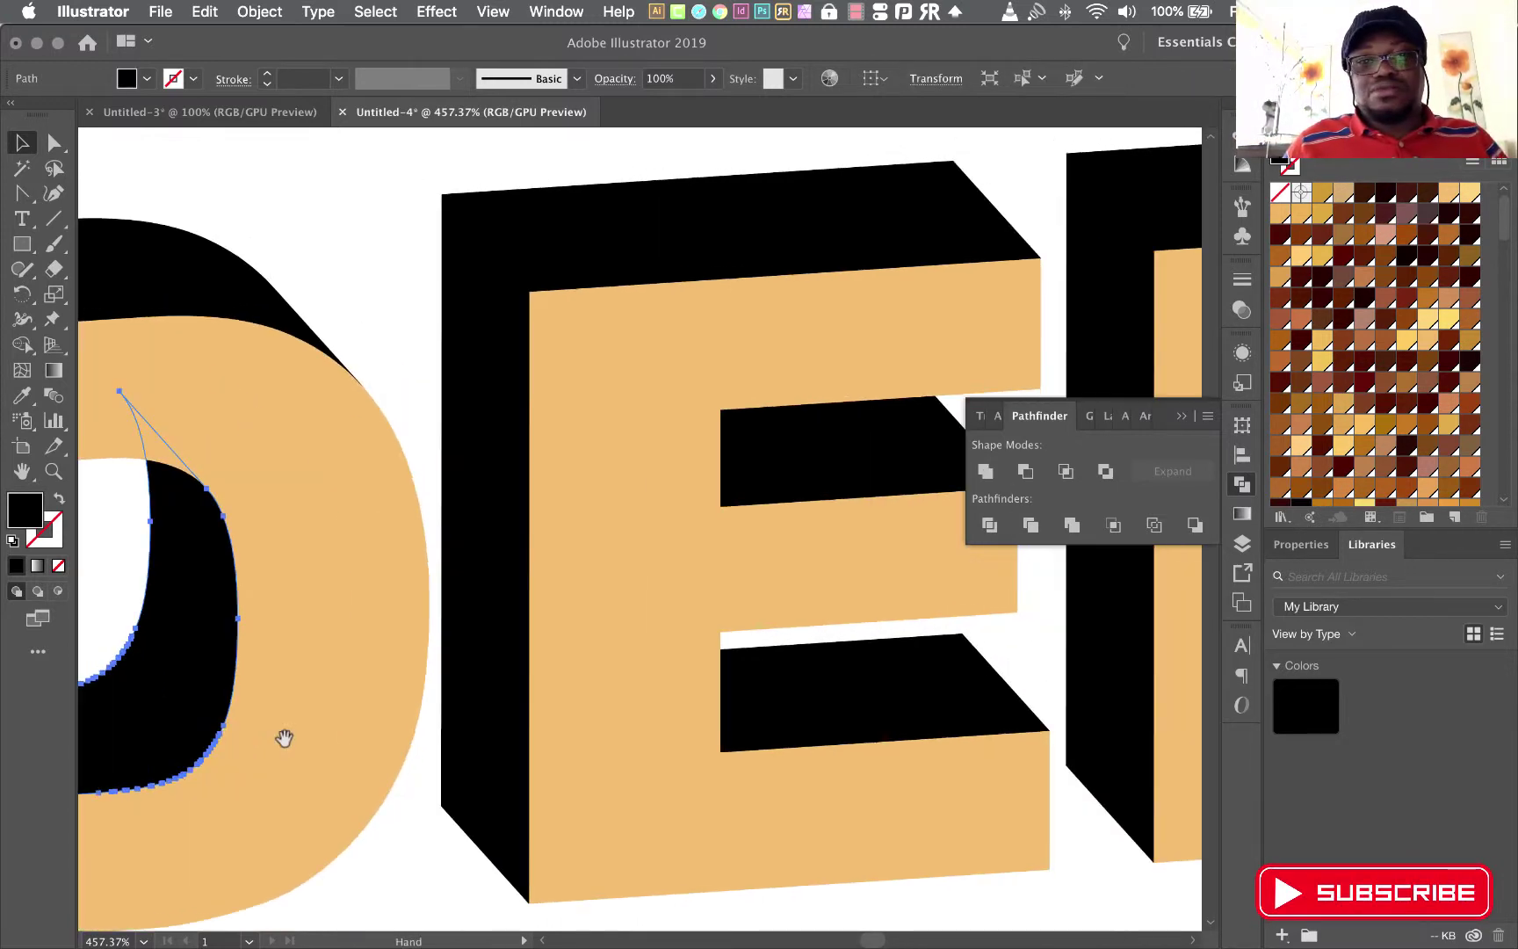
left_click(492, 549)
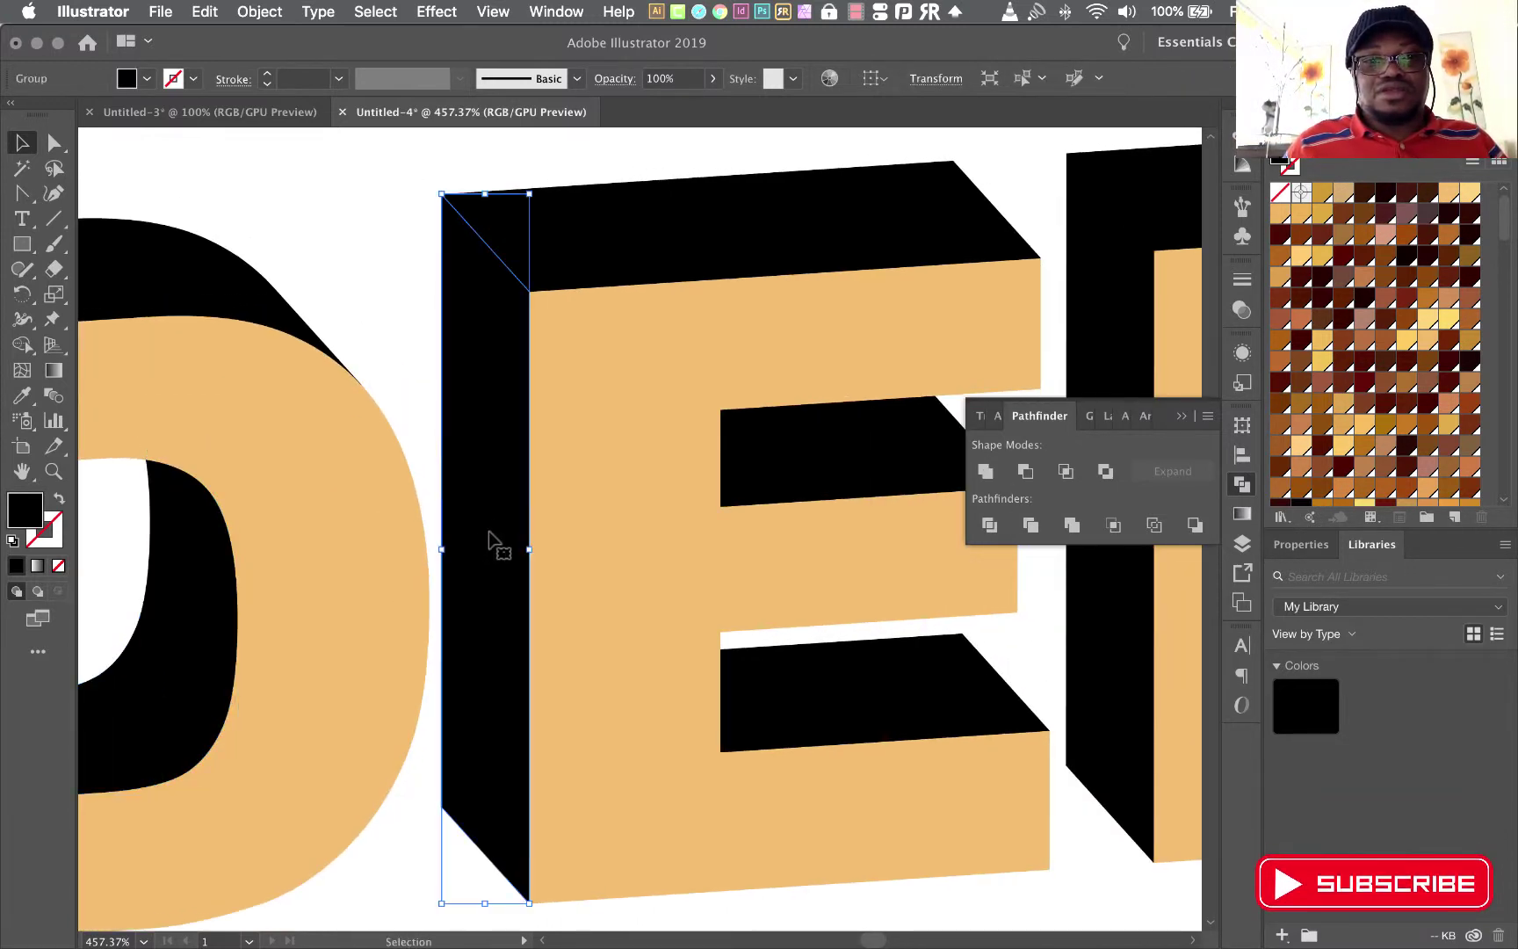
left_click(701, 208)
left_click(857, 426)
left_click(865, 695)
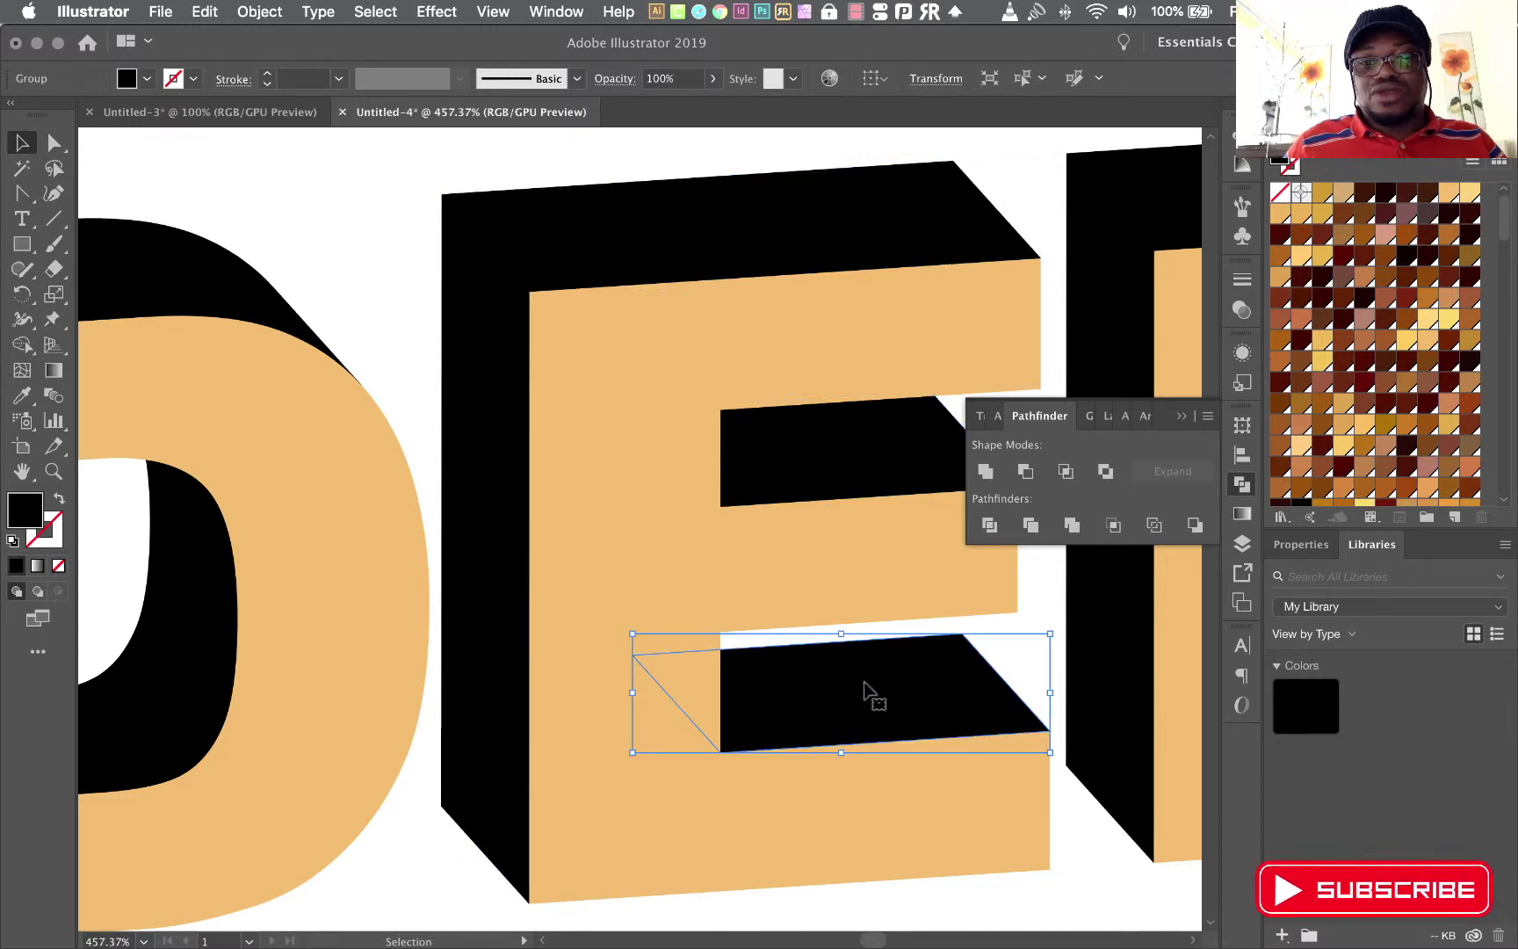
left_click_drag(984, 645, 475, 672)
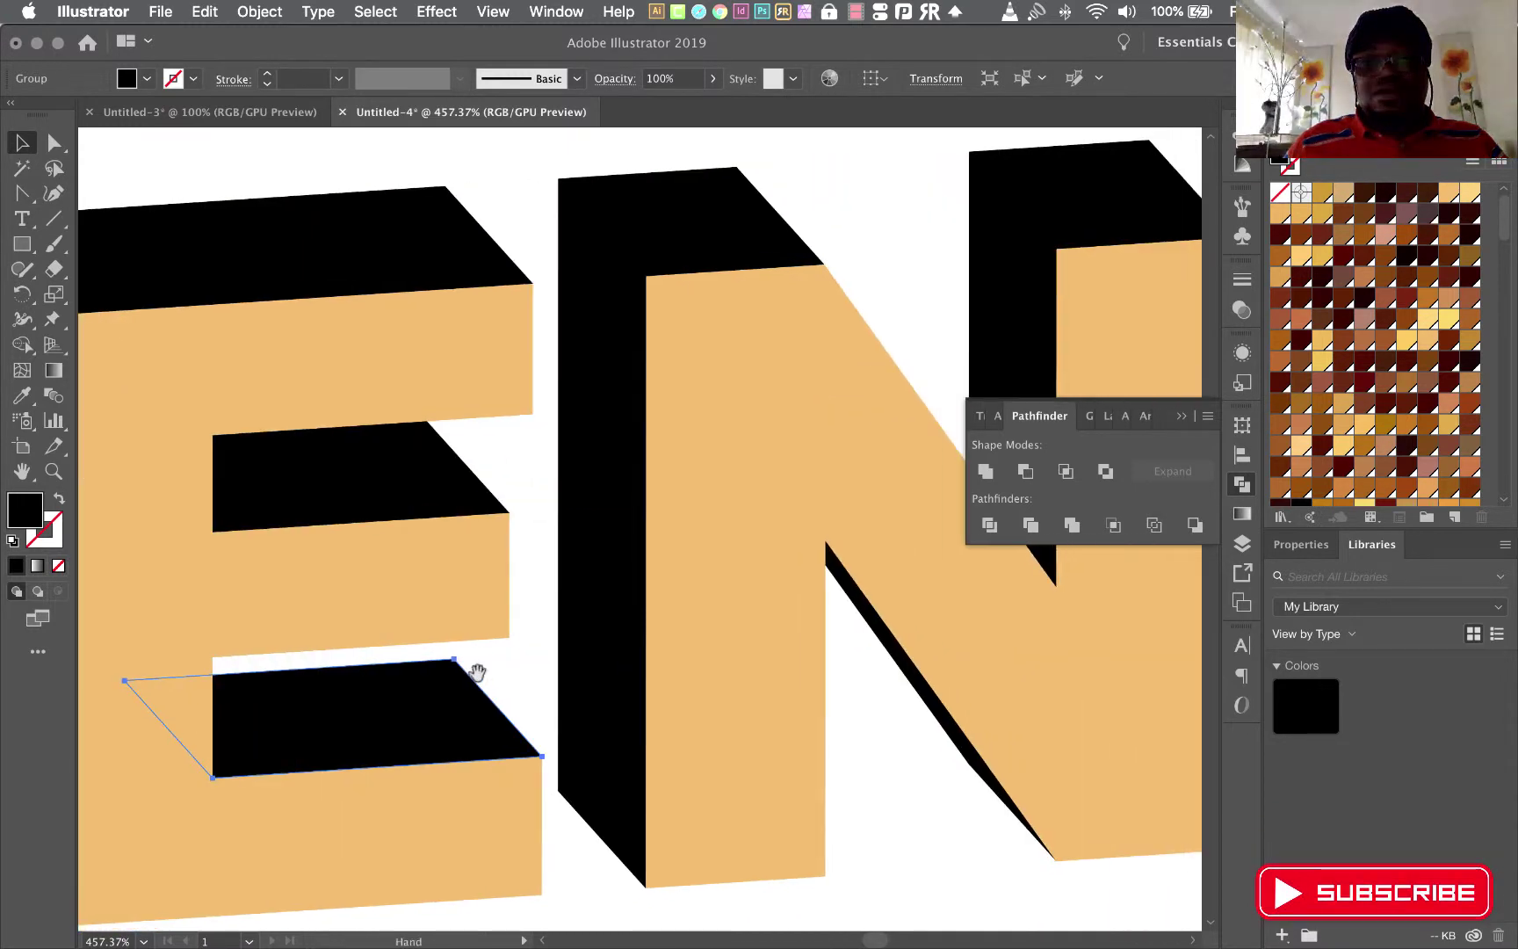
left_click(571, 532)
left_click(719, 190)
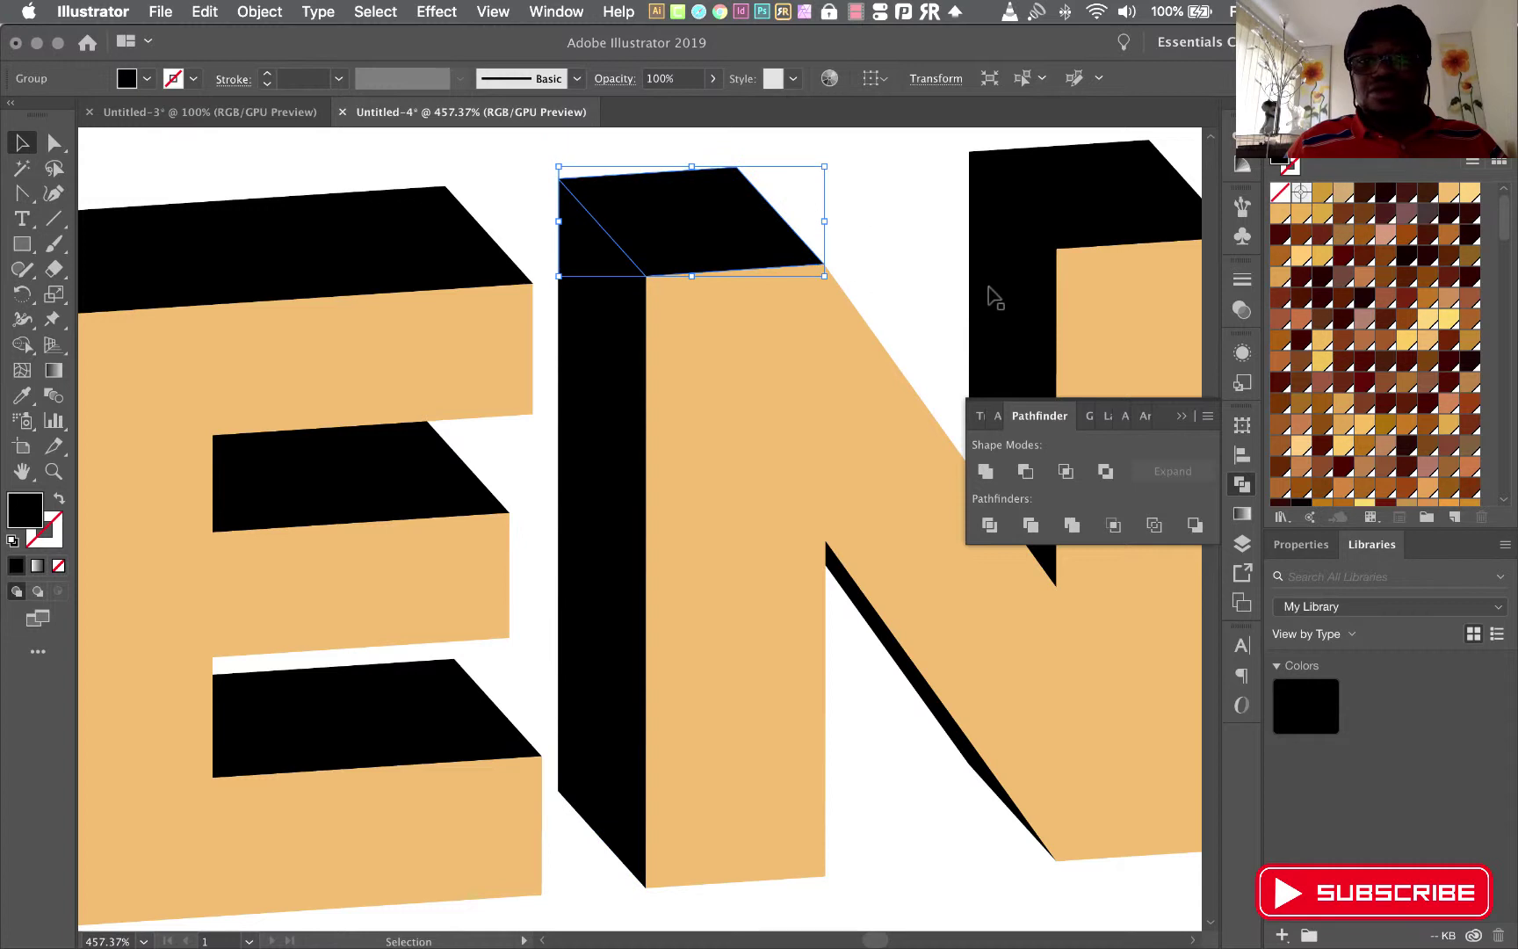
left_click(993, 297)
left_click(939, 713)
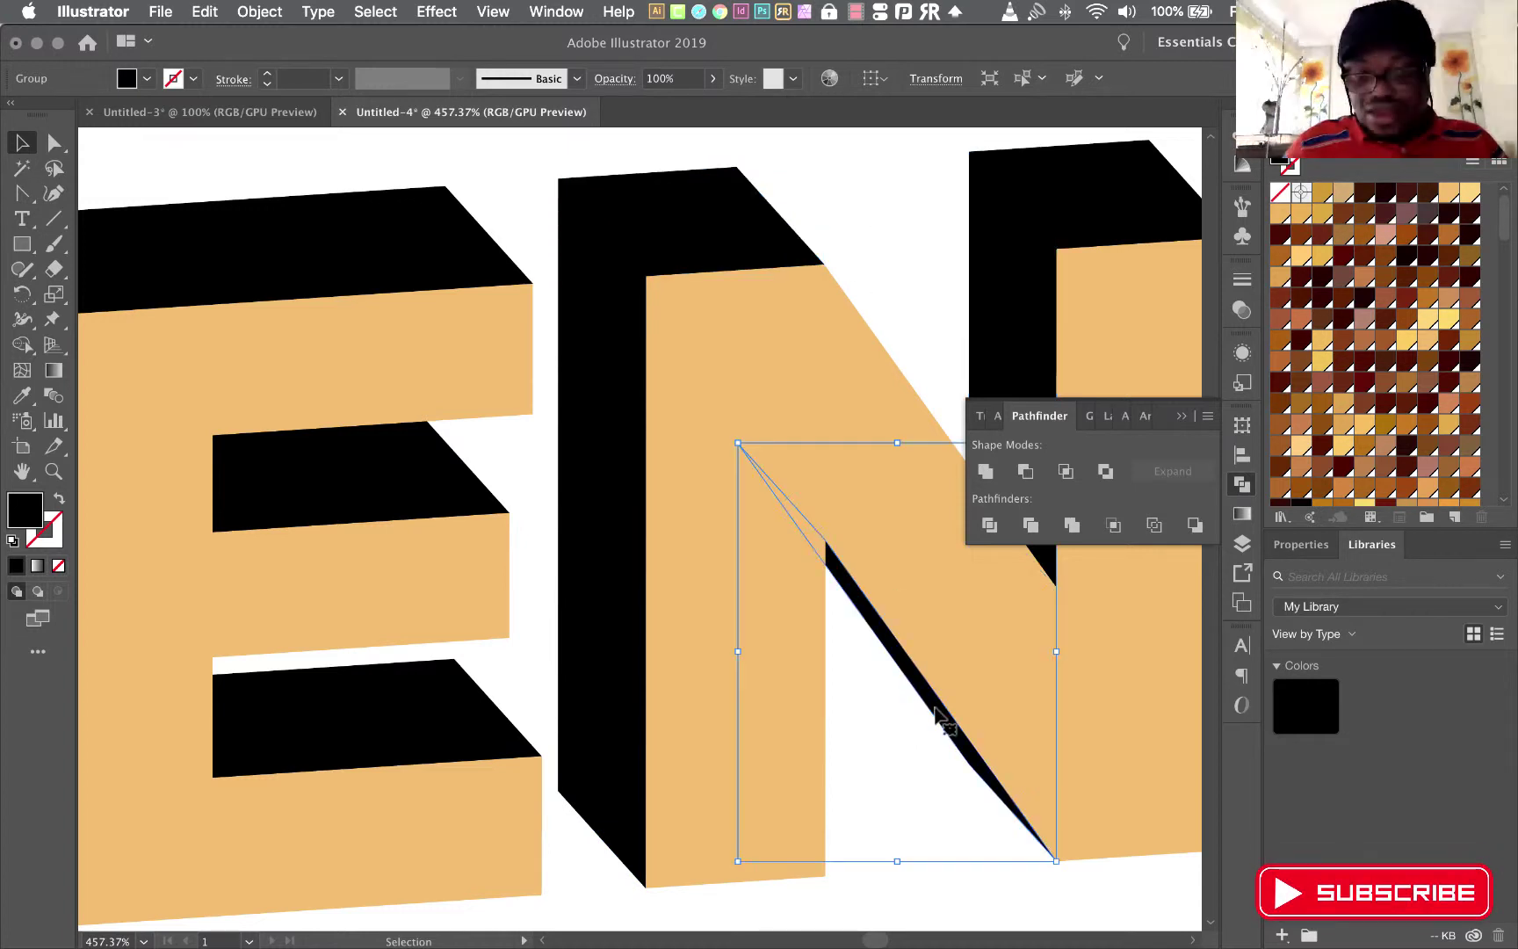
left_click_drag(909, 573, 420, 624)
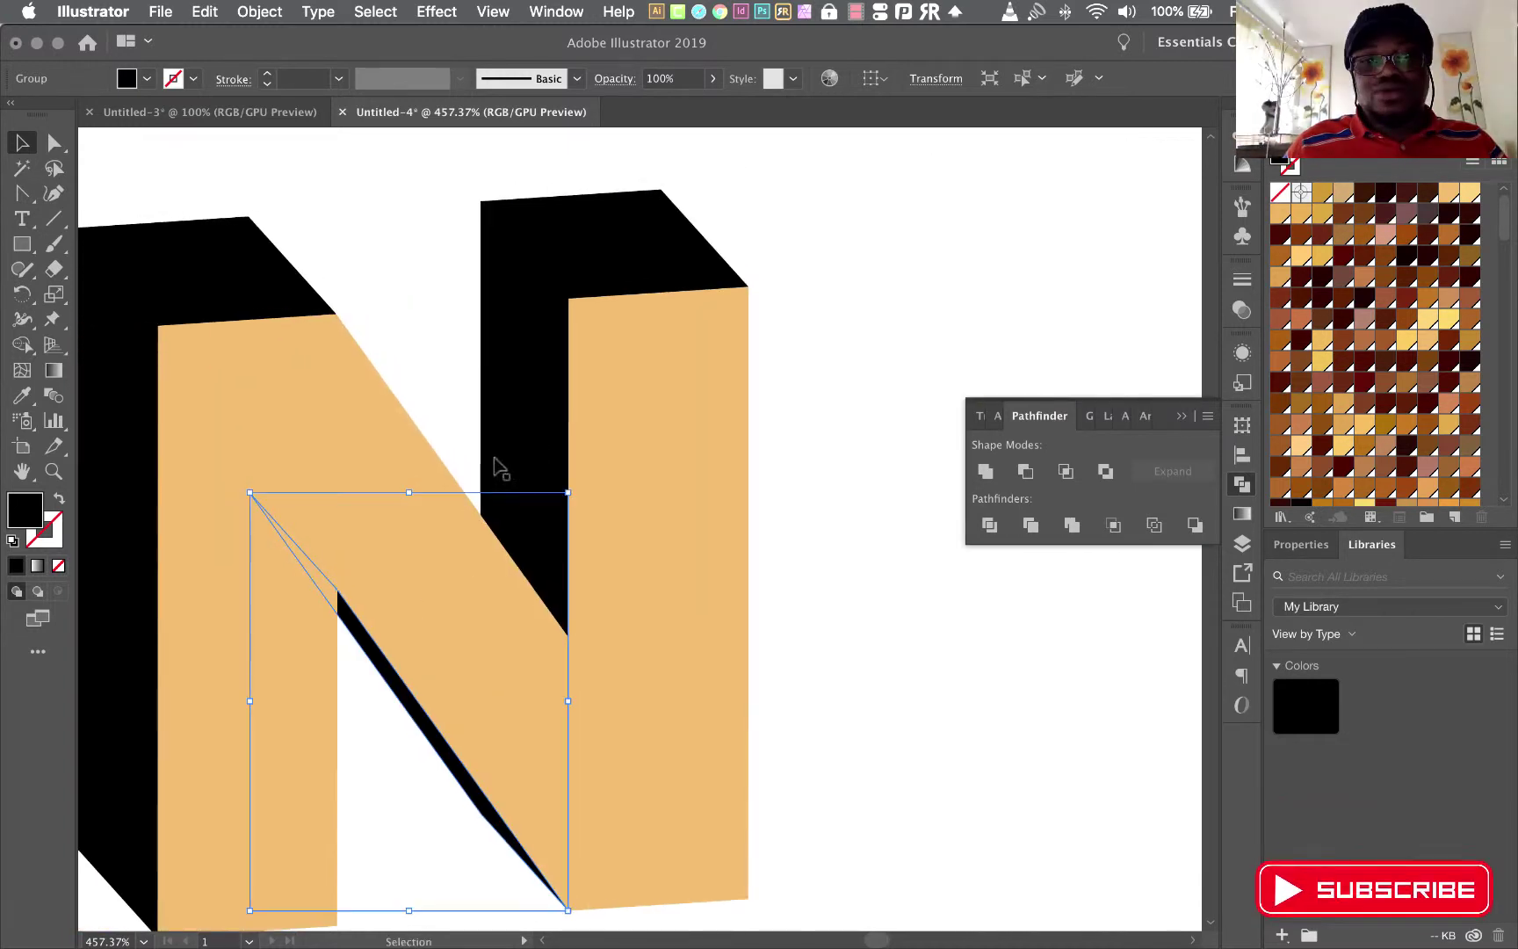
left_click(545, 386)
left_click(637, 254)
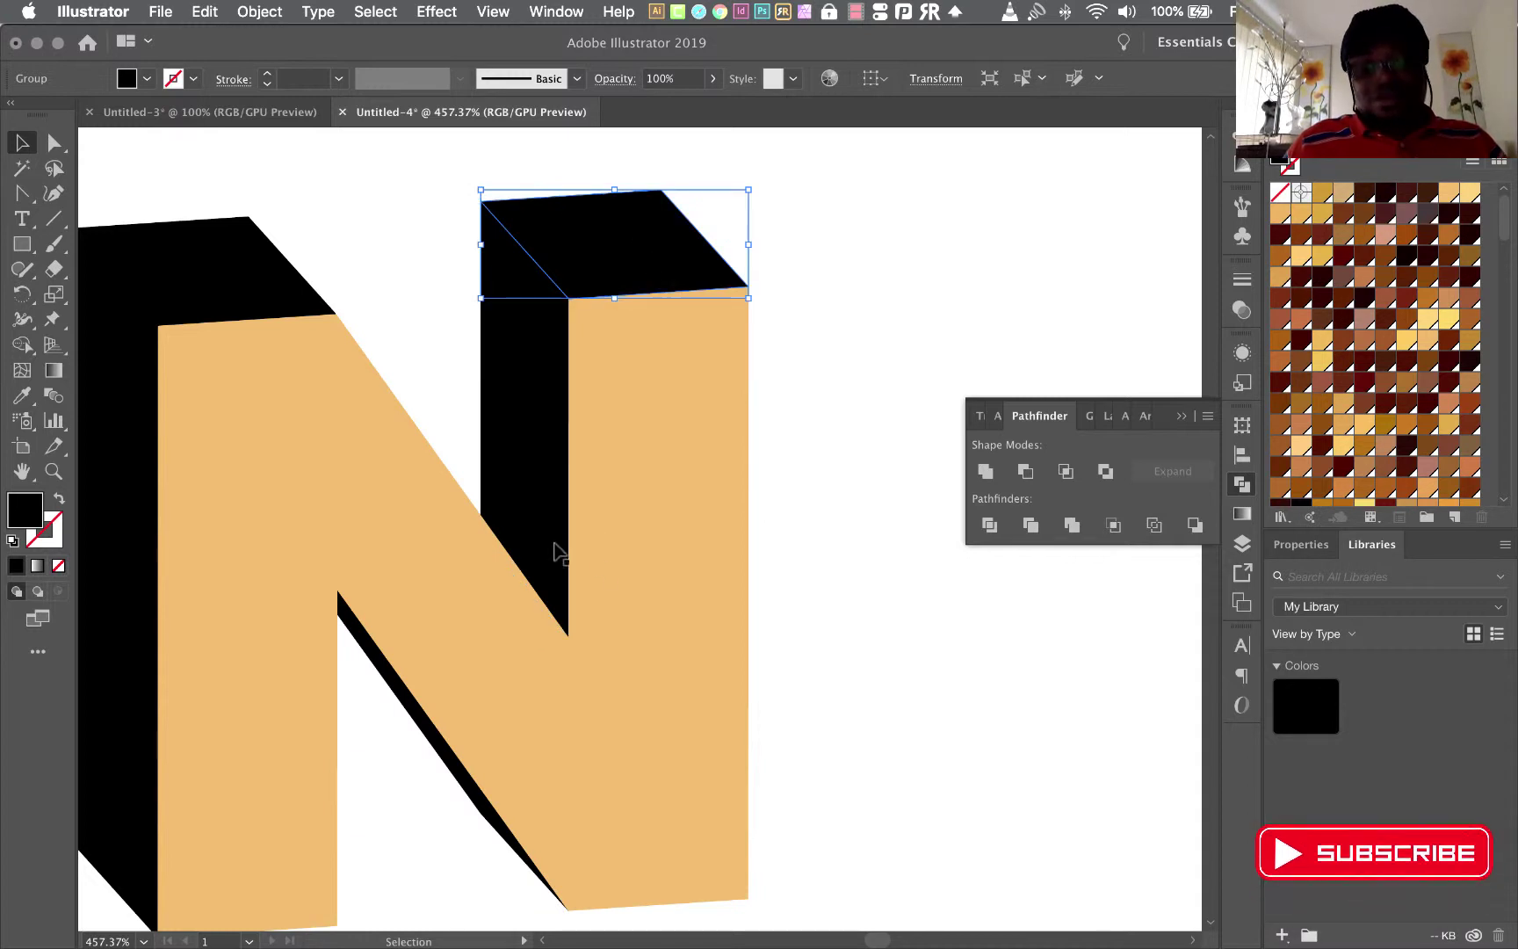
scroll(637, 531, "down", 2)
scroll(637, 532, "down", 2)
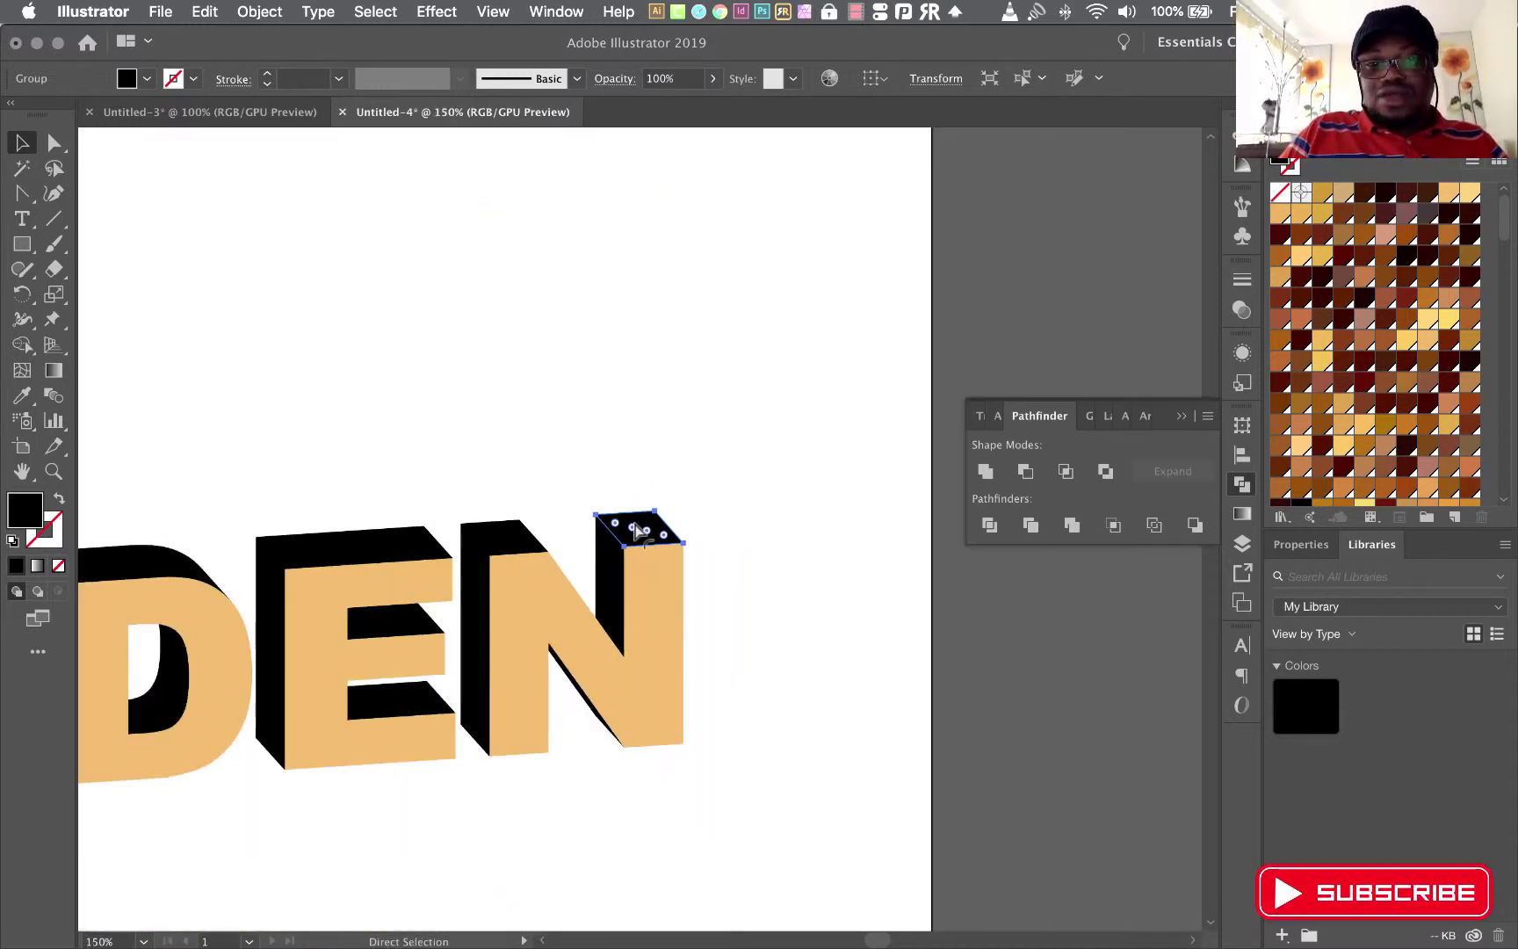
scroll(637, 532, "down", 1)
mouse_move(383, 498)
left_mouse_down()
mouse_move(738, 461)
mouse_move(708, 463)
left_mouse_up()
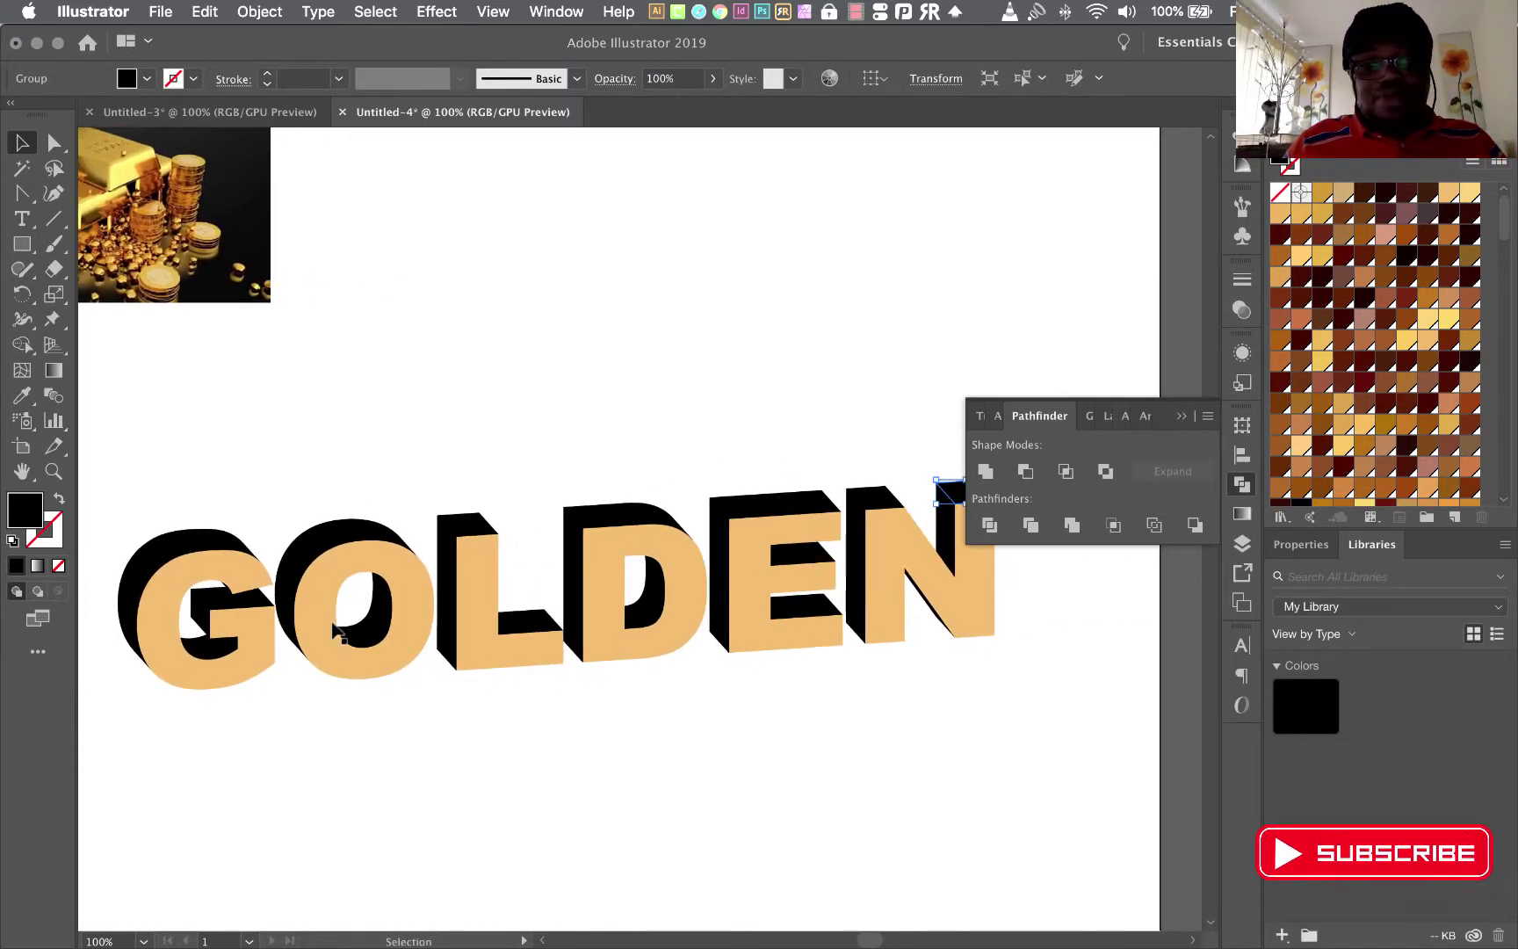
- Try a solid gold swatch on the G's face, then apply a white-to-black linear gradient
left_click(264, 675)
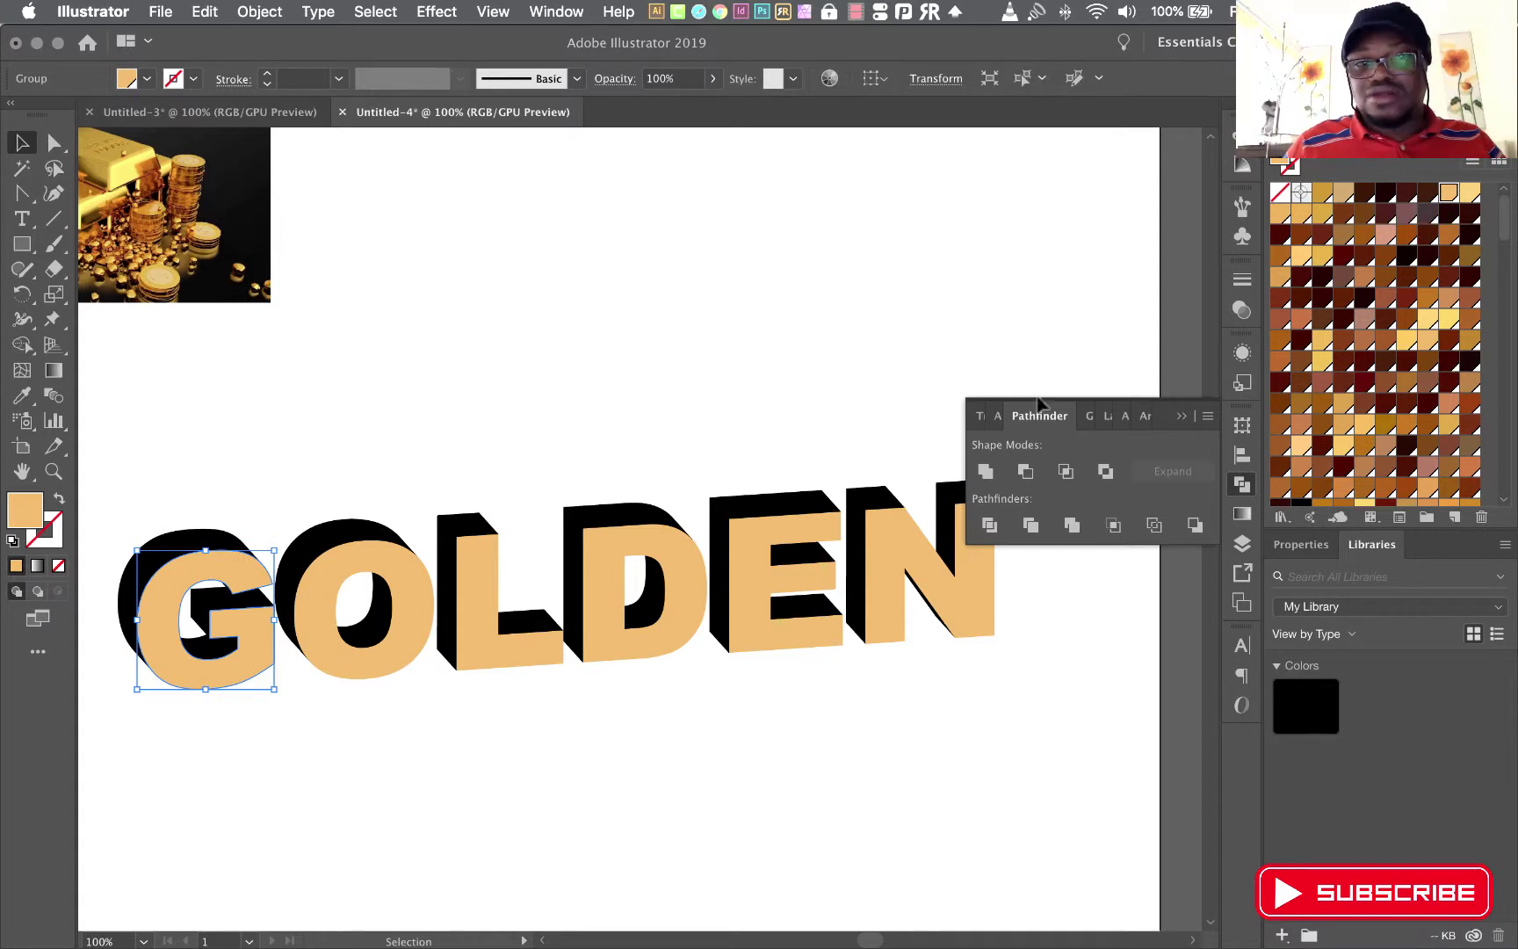
left_click(1241, 517)
left_click(1117, 607)
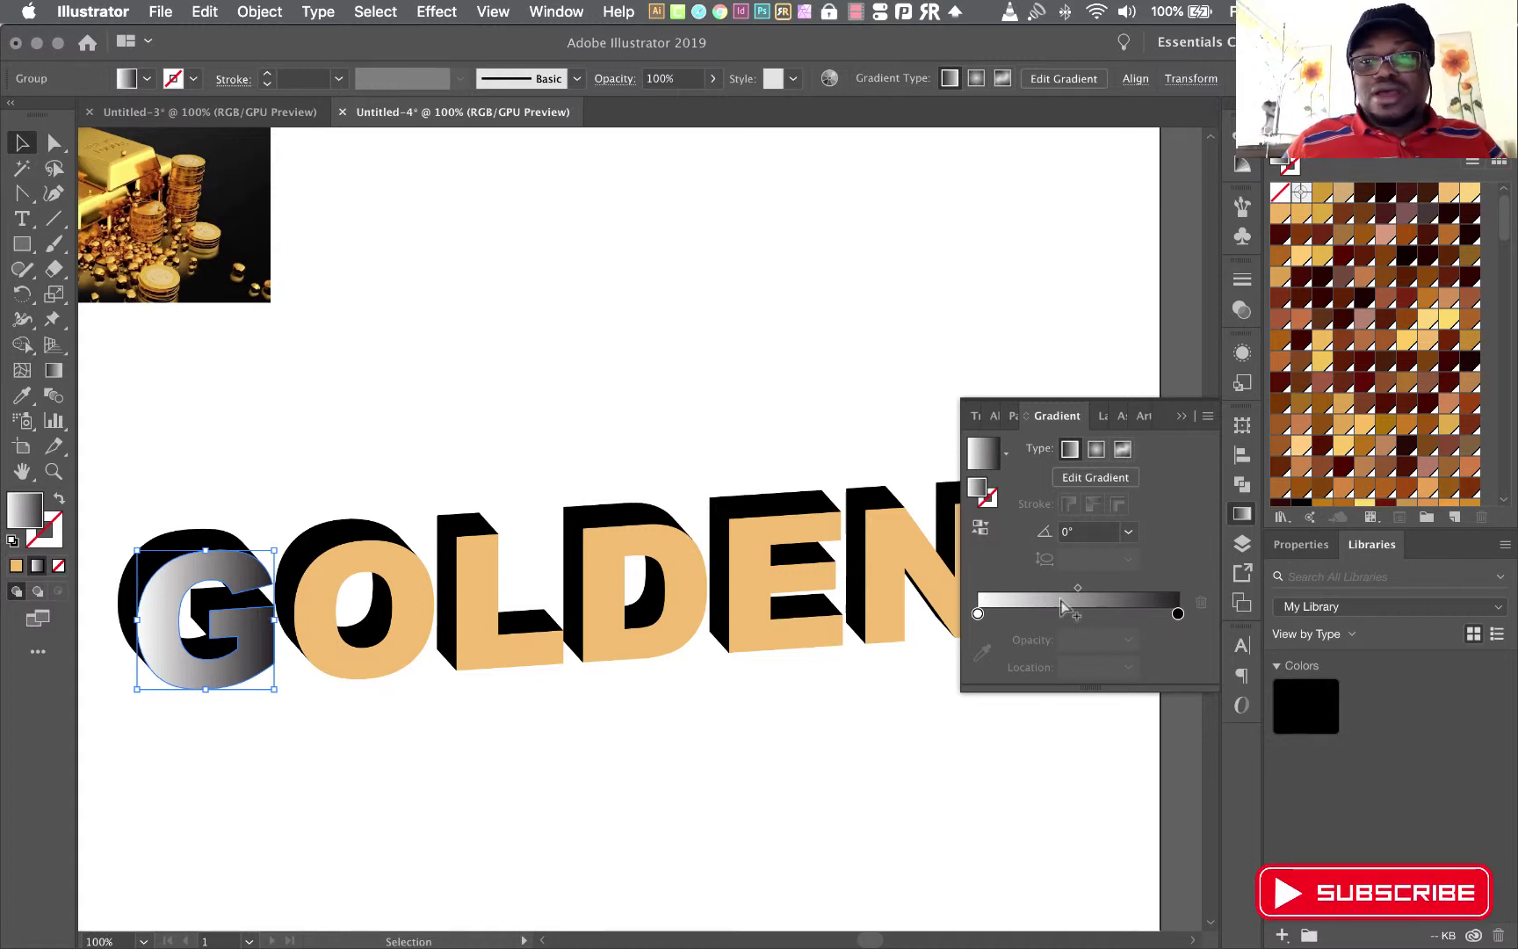
left_click(978, 614)
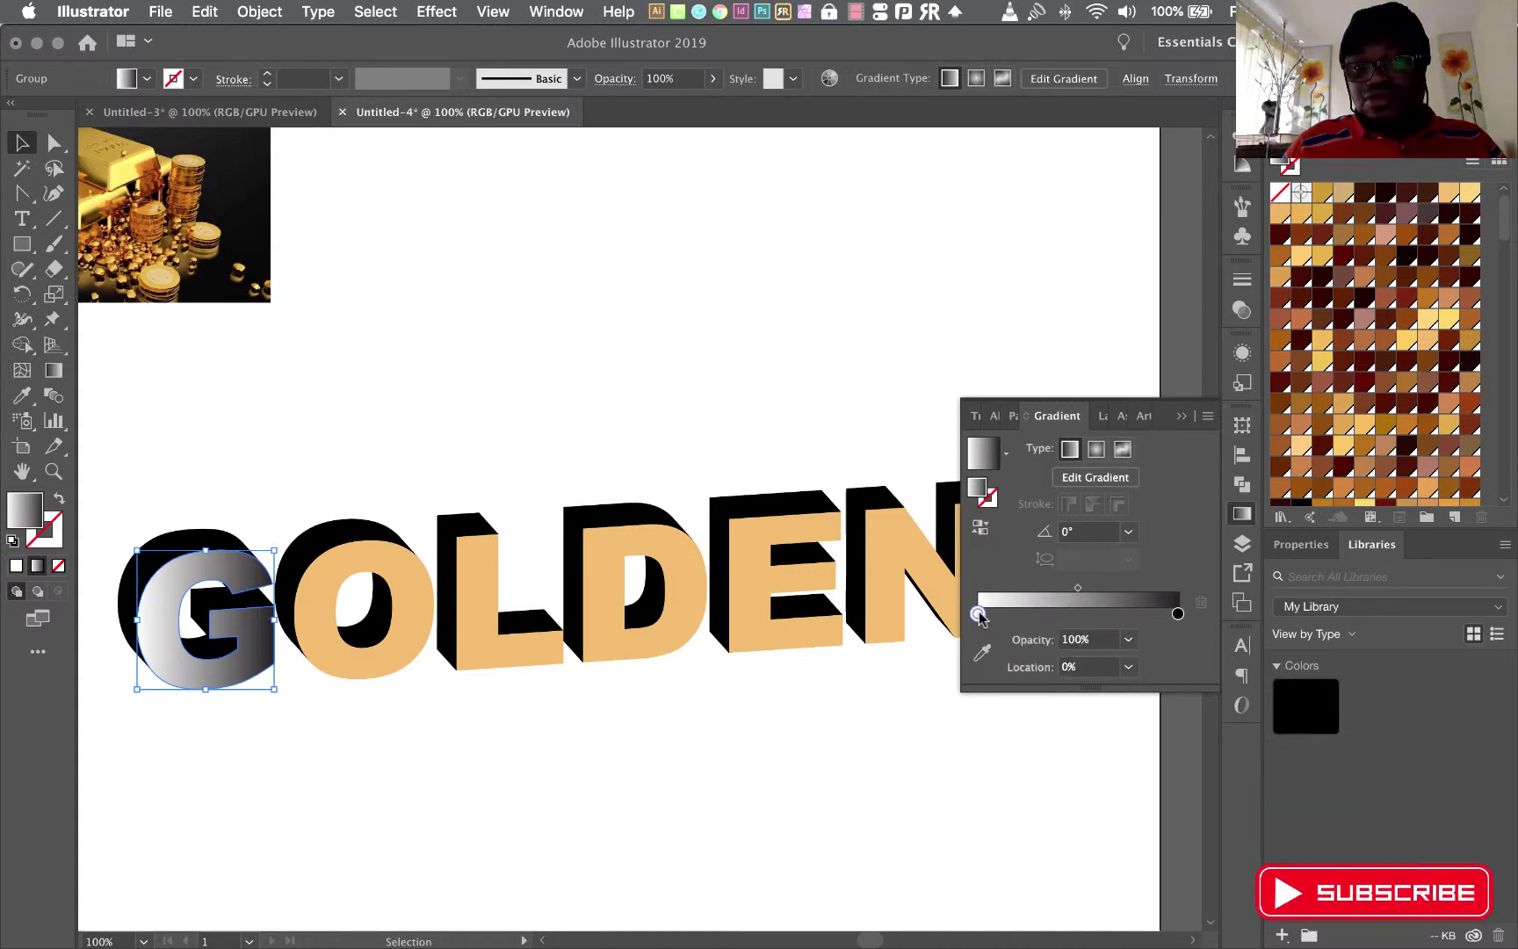
left_click(981, 657)
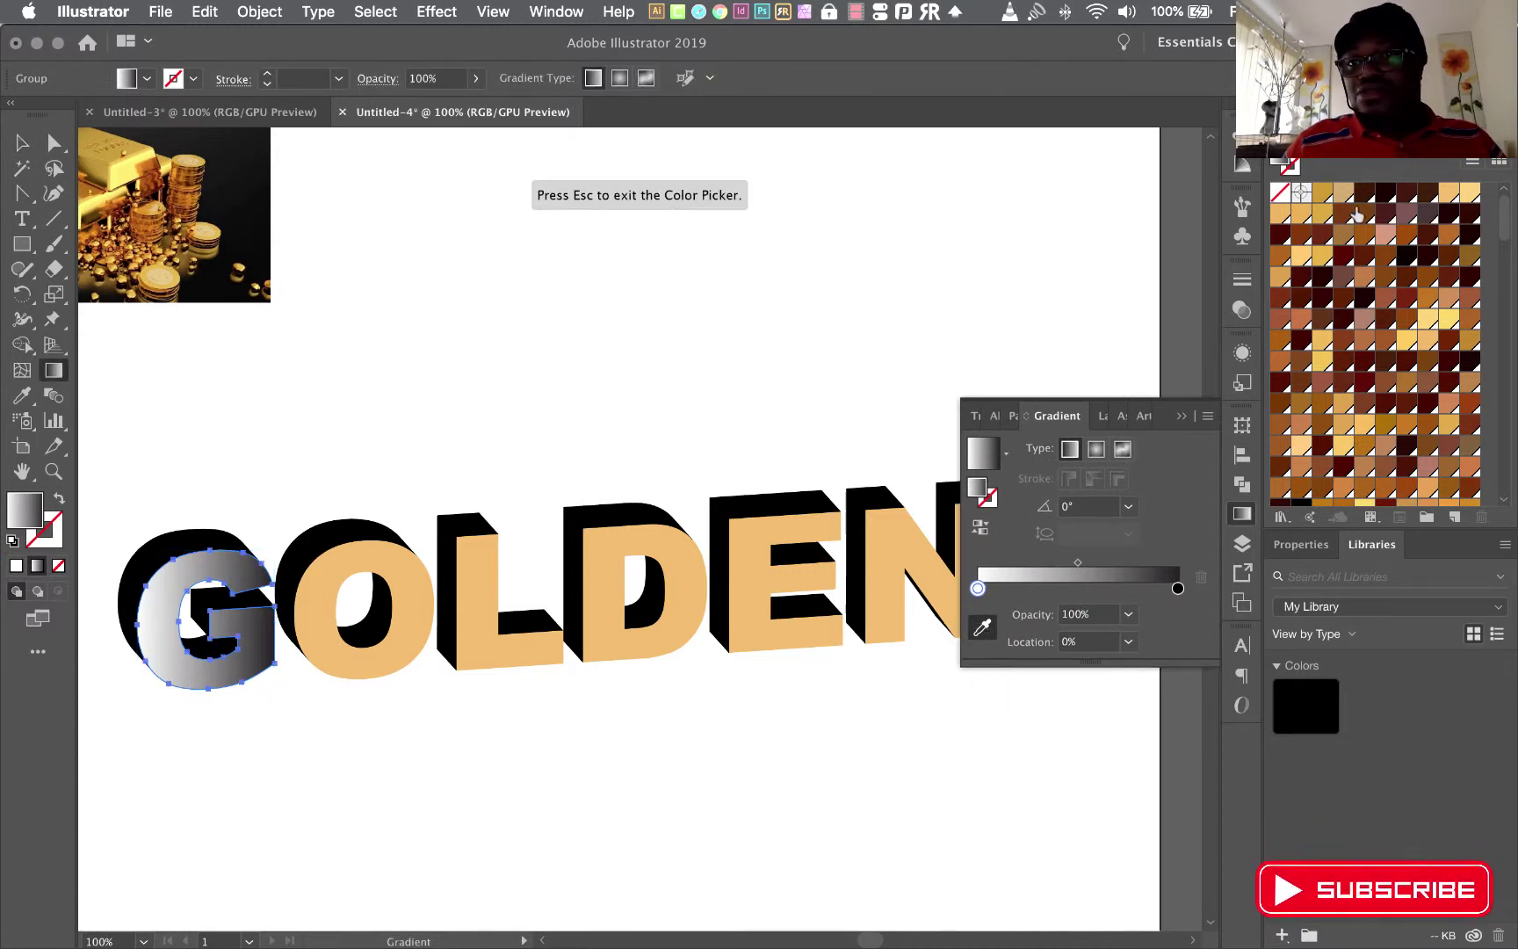
left_click(1322, 195)
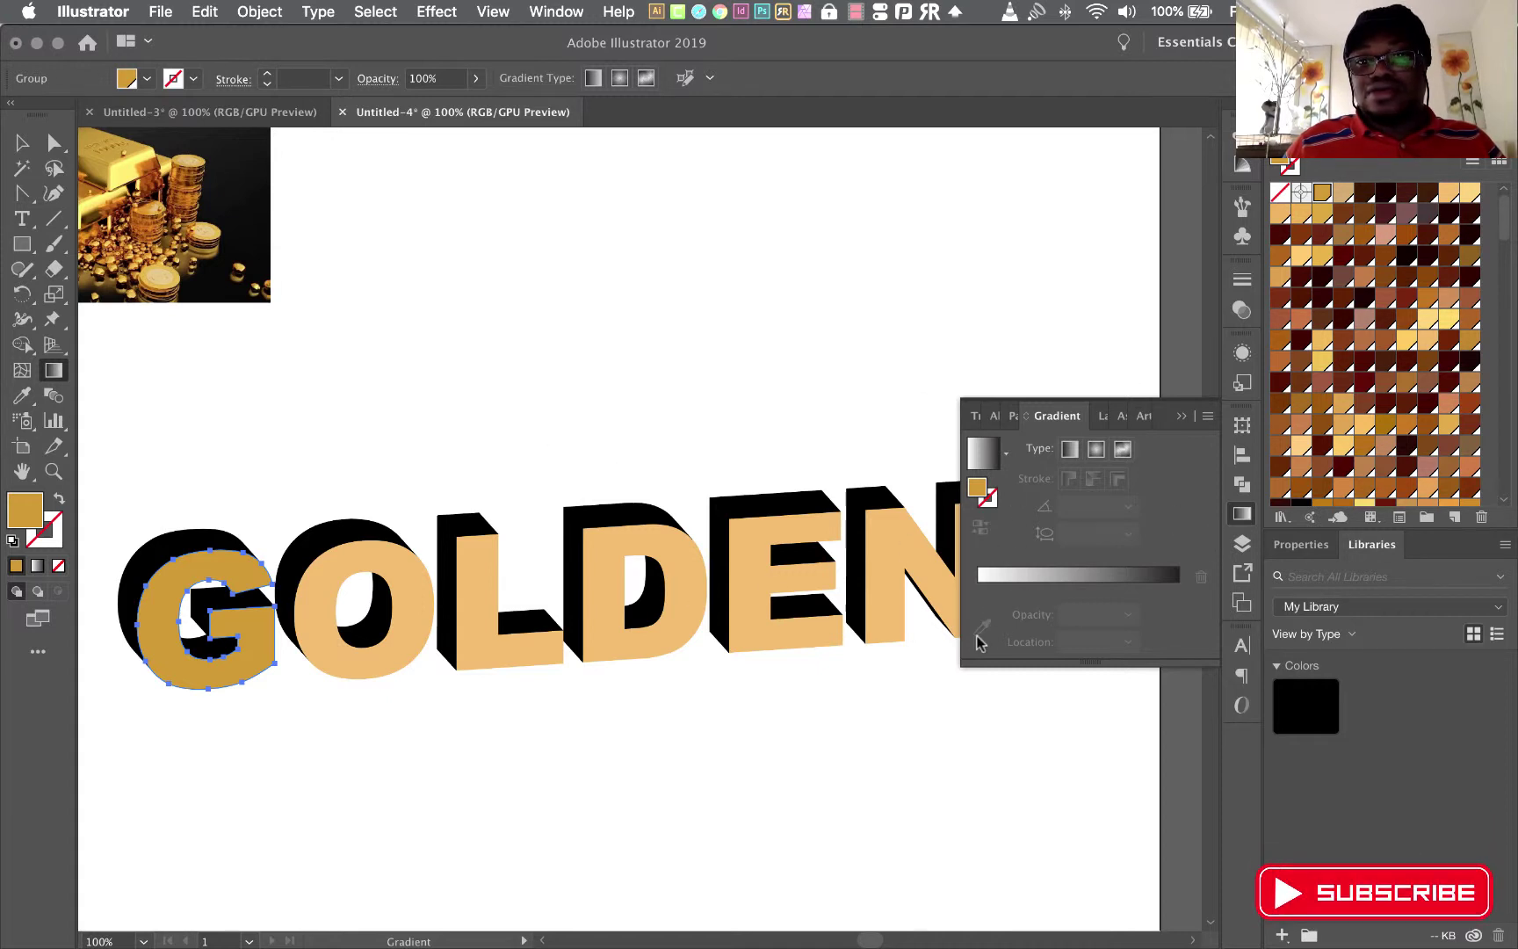
left_click(1032, 579)
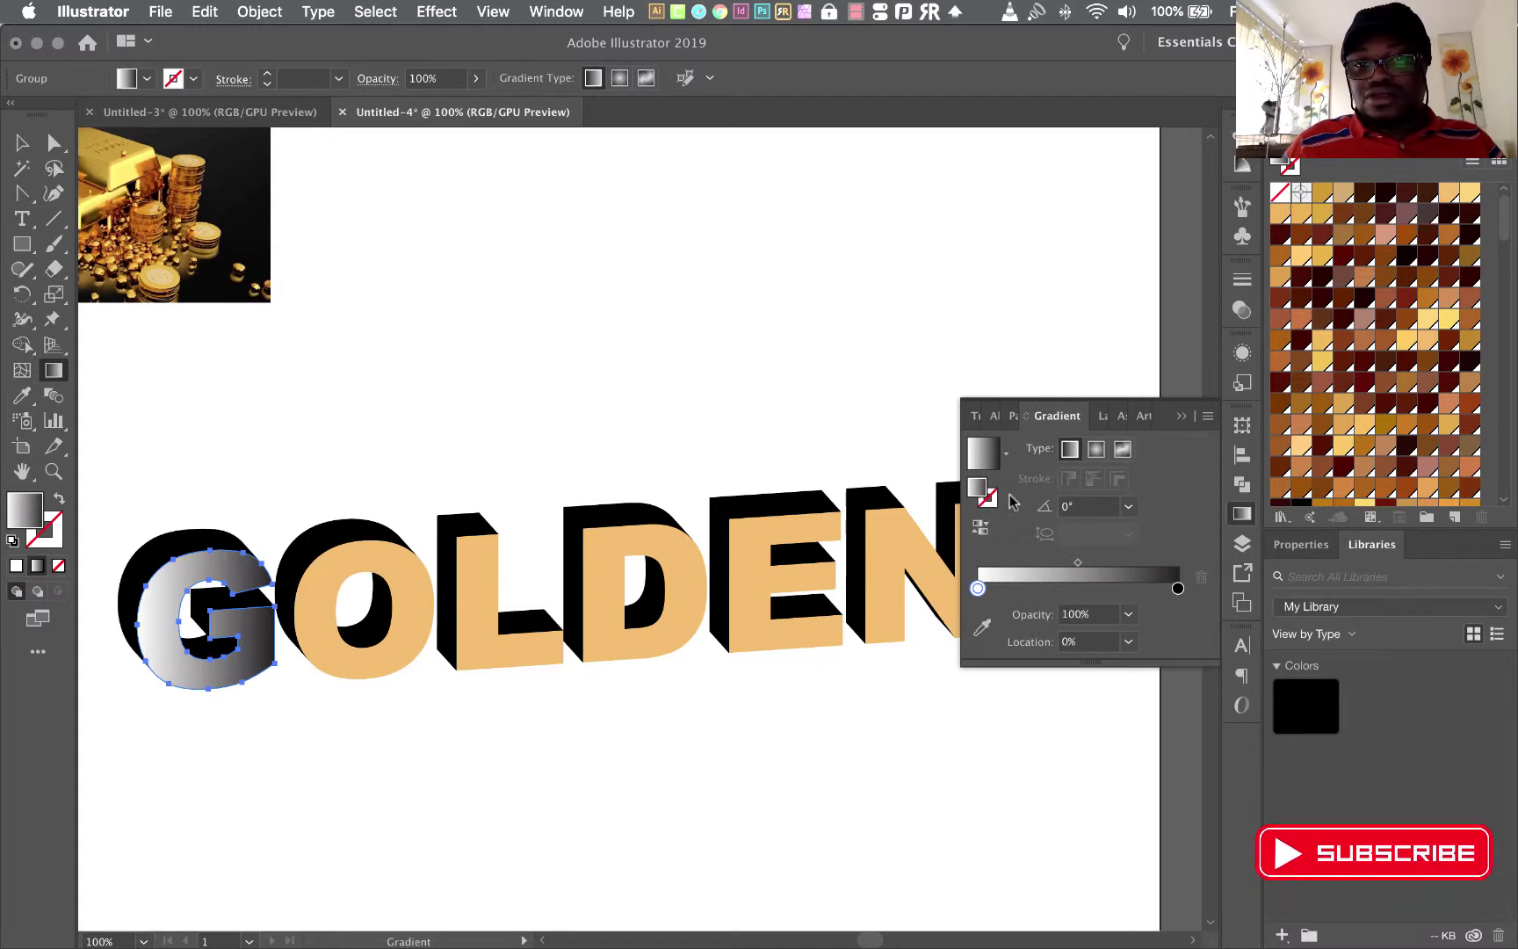
- Make the gradient stops gold and light tan, and add a dark brown stop
left_click(986, 627)
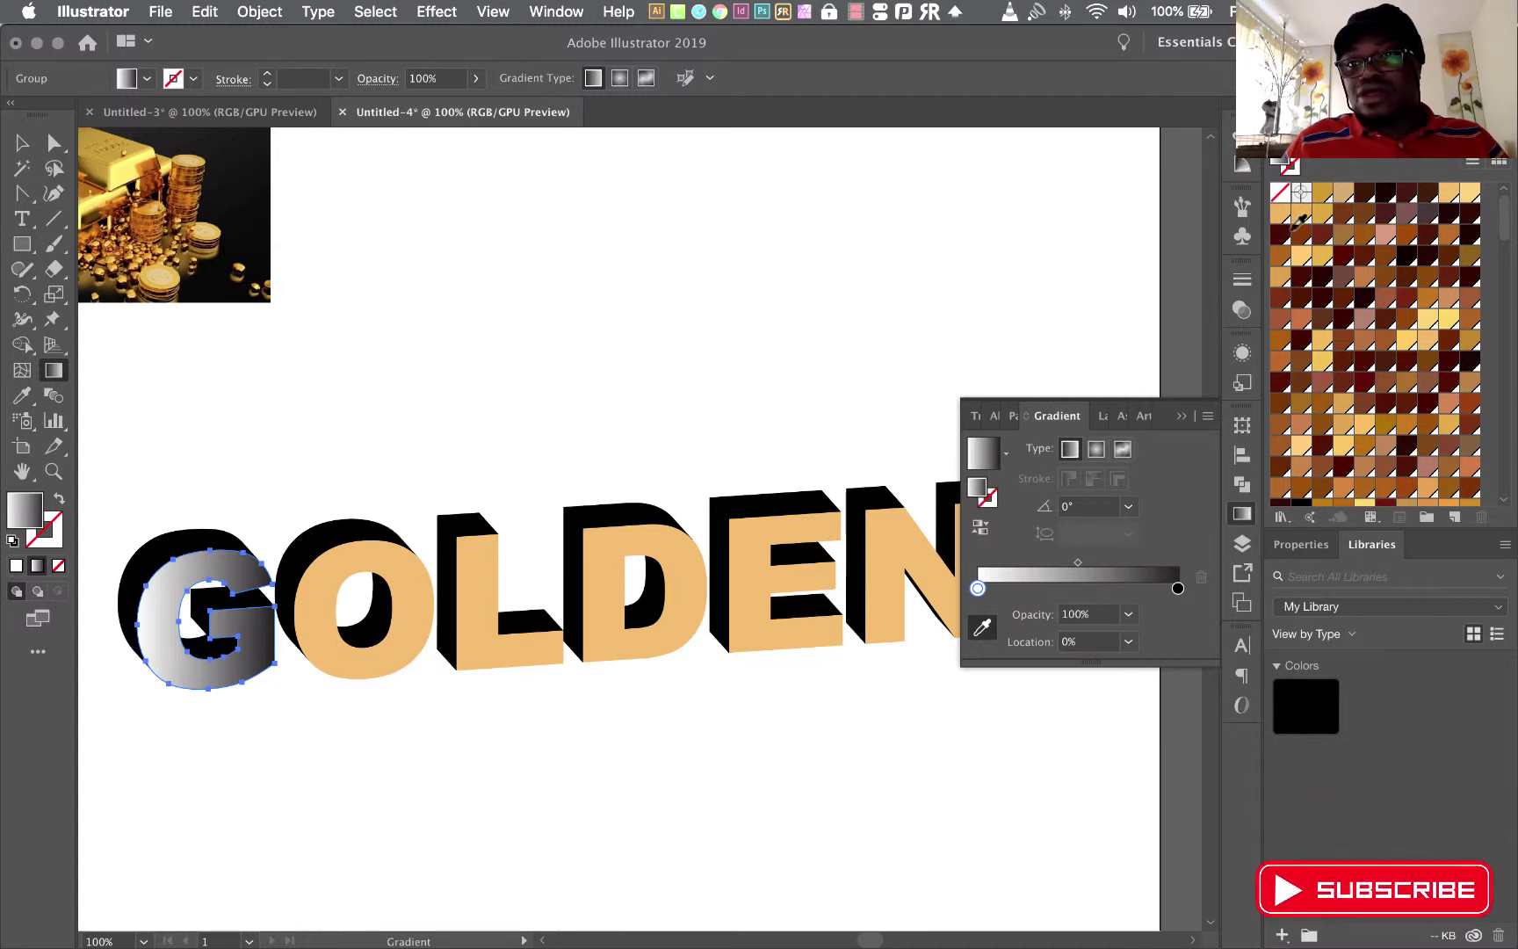
left_click(1329, 189)
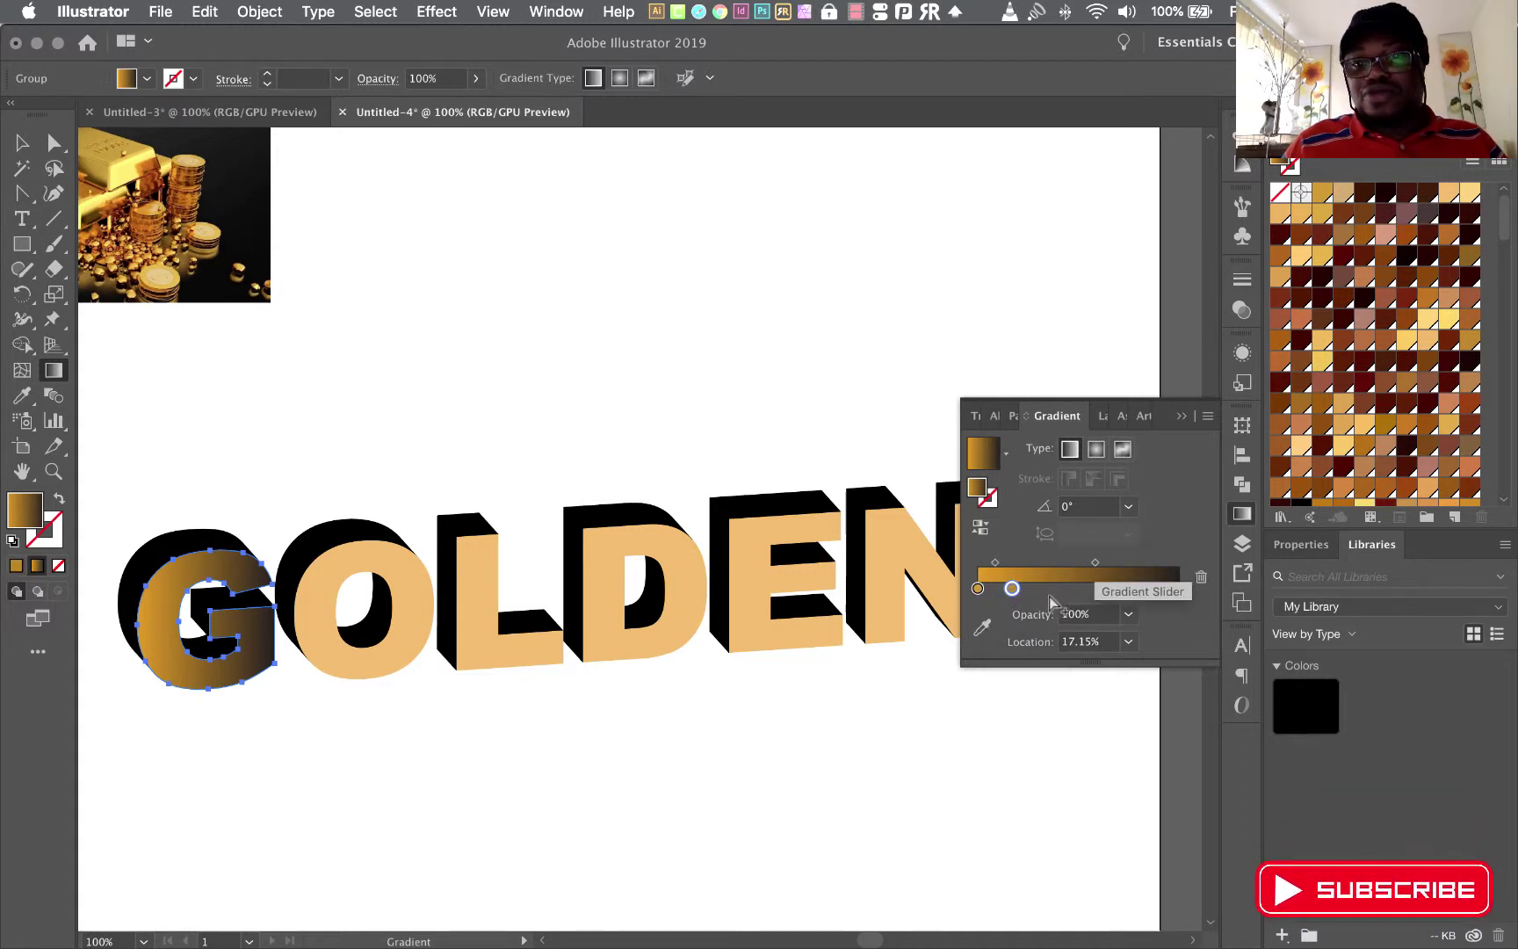
left_click(984, 627)
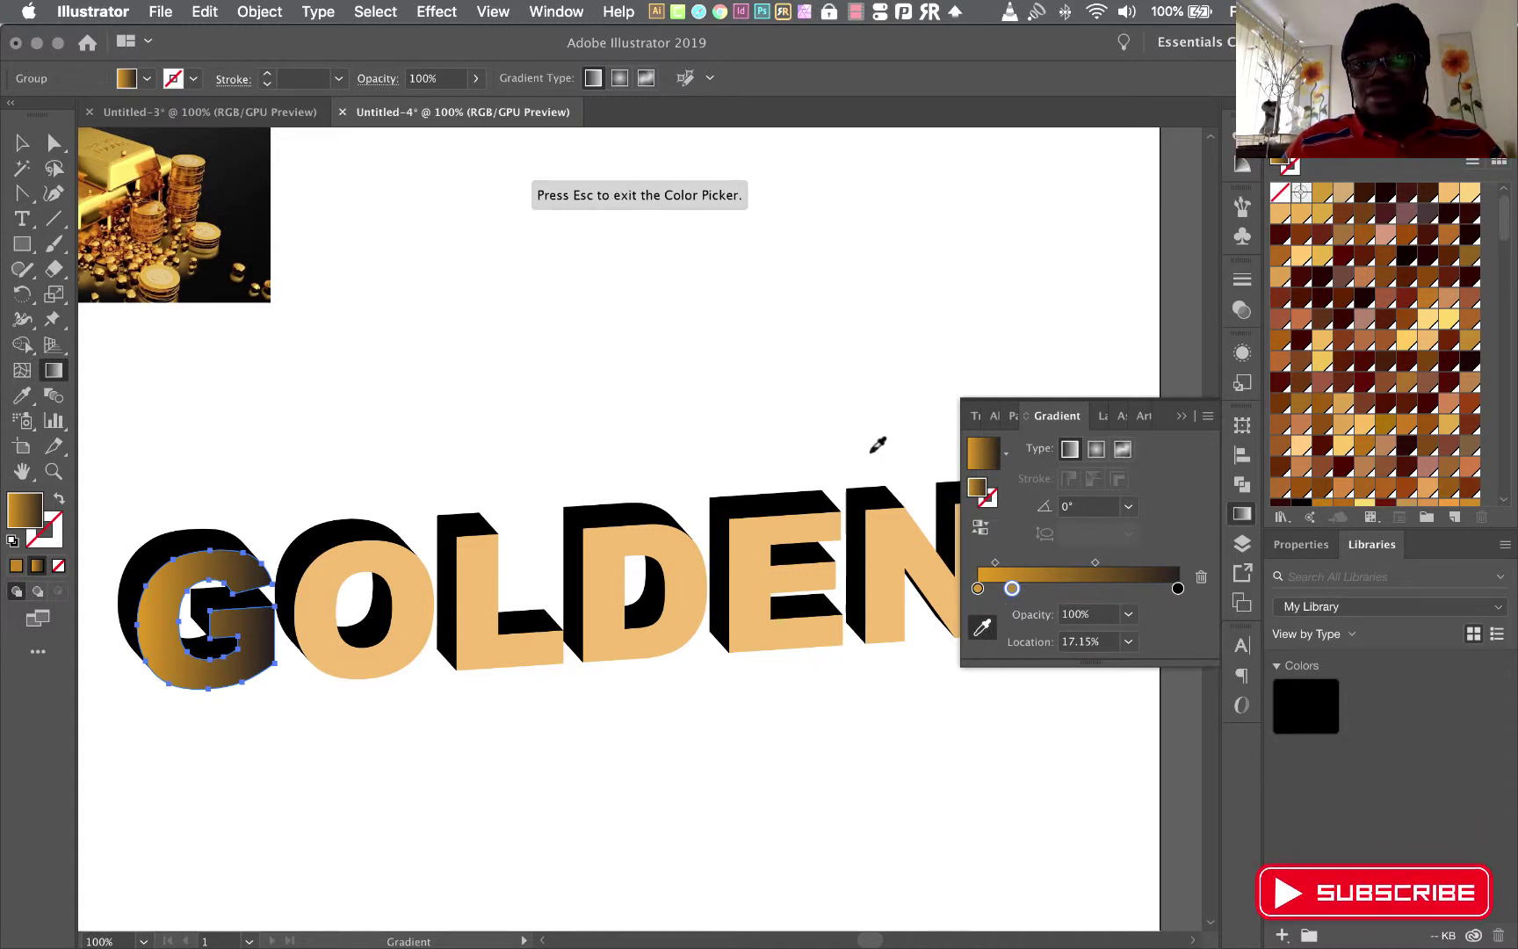
left_click(1344, 199)
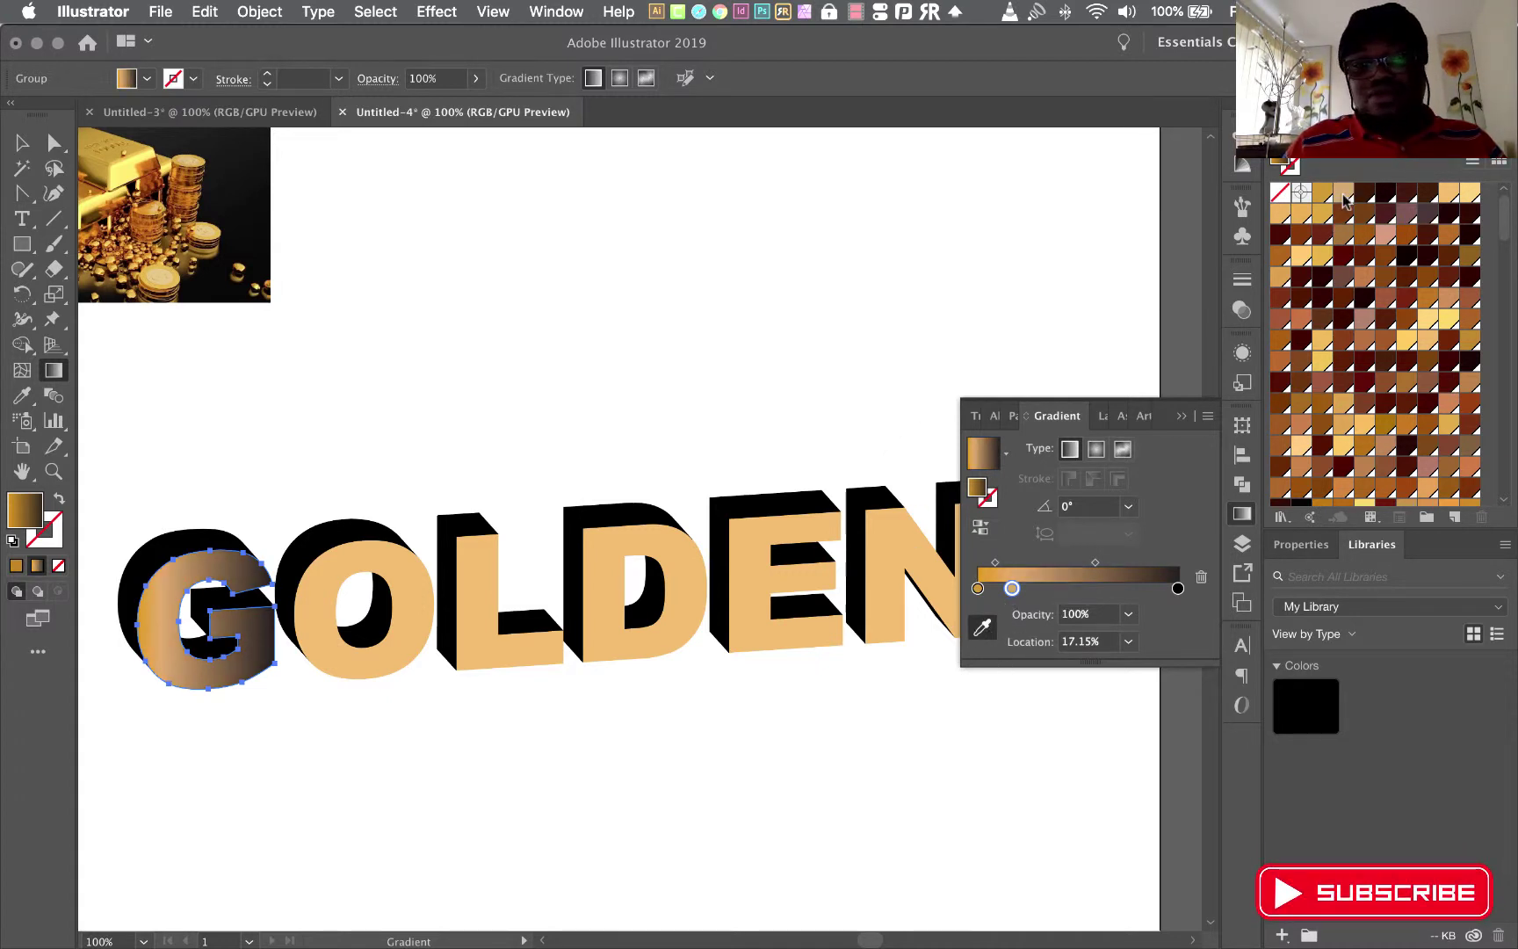
left_click(1044, 588)
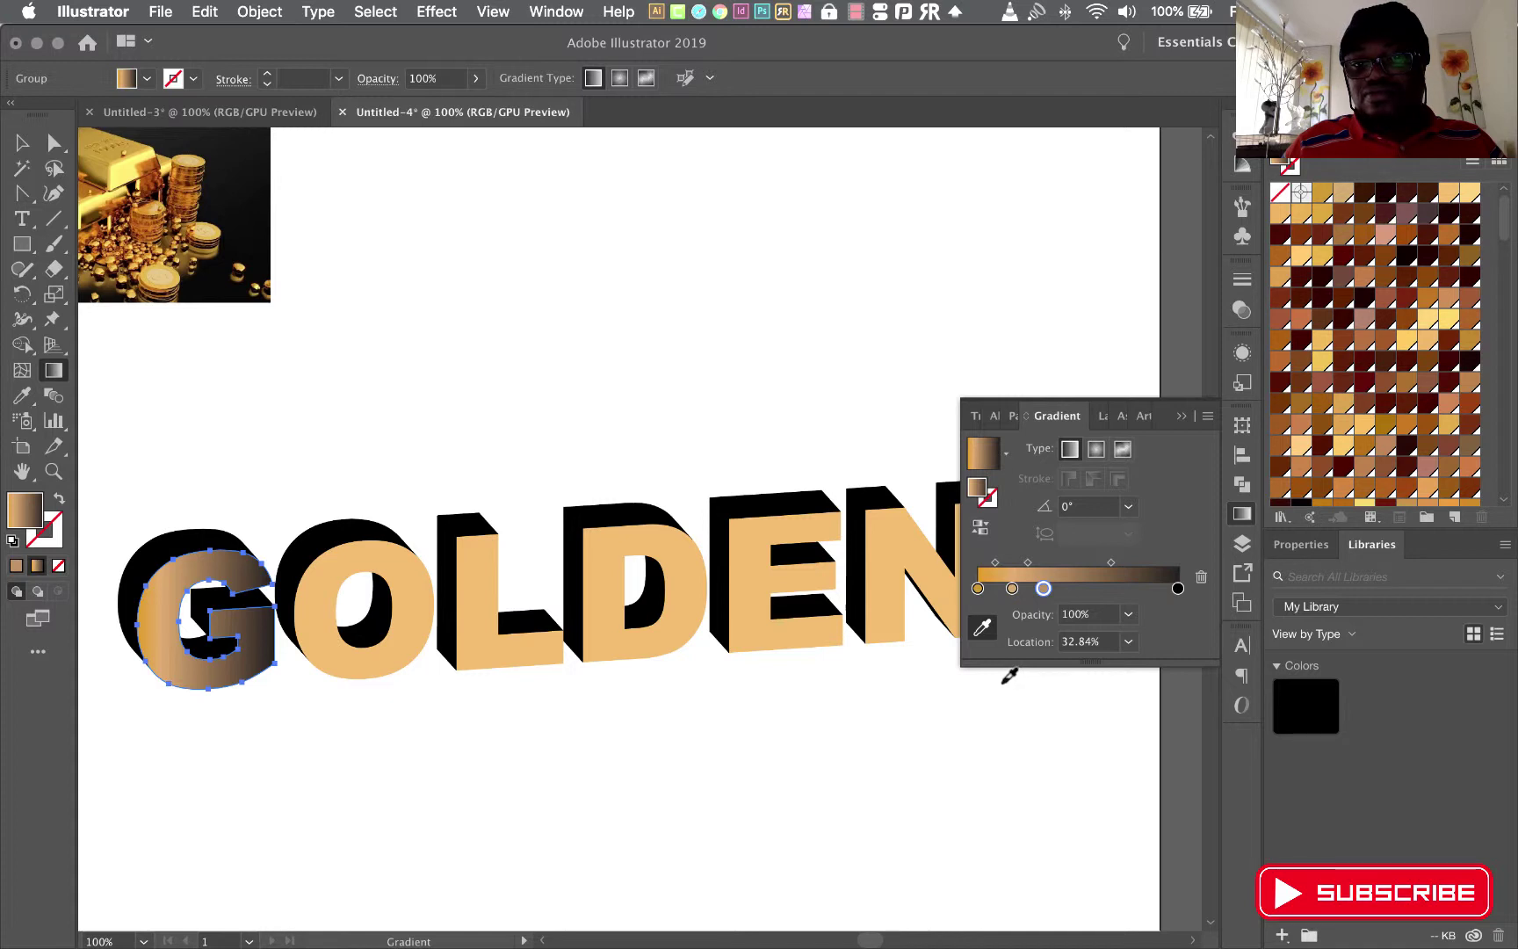
left_click(1365, 197)
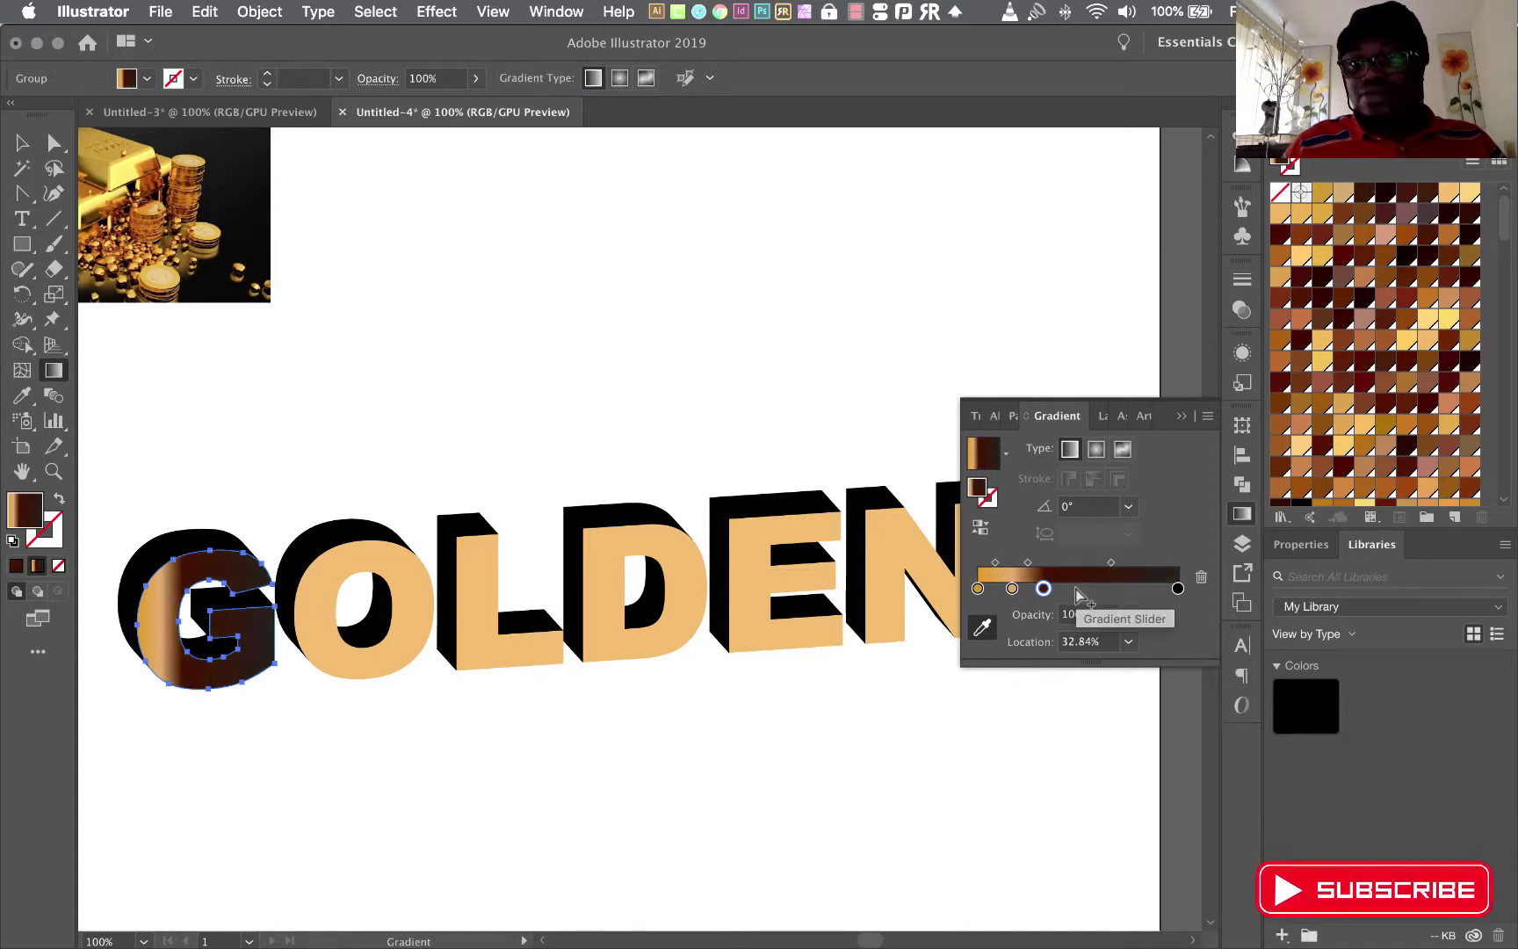
- Add a gold stop, move it to about 67%, and add a dark brown end stop
left_click(1077, 589)
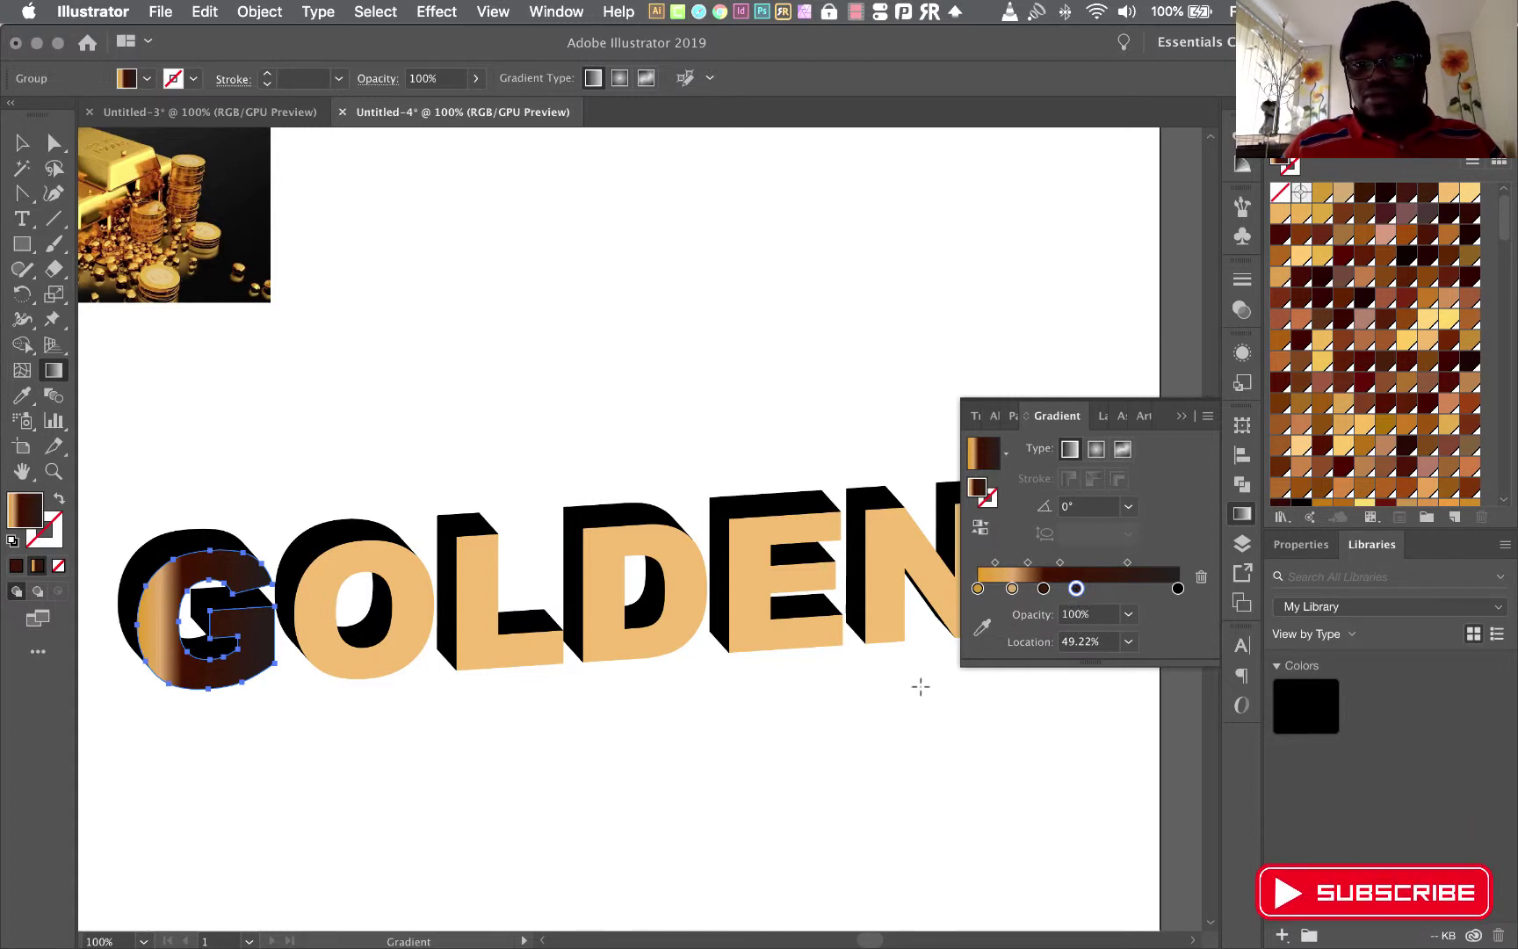
left_click(982, 627)
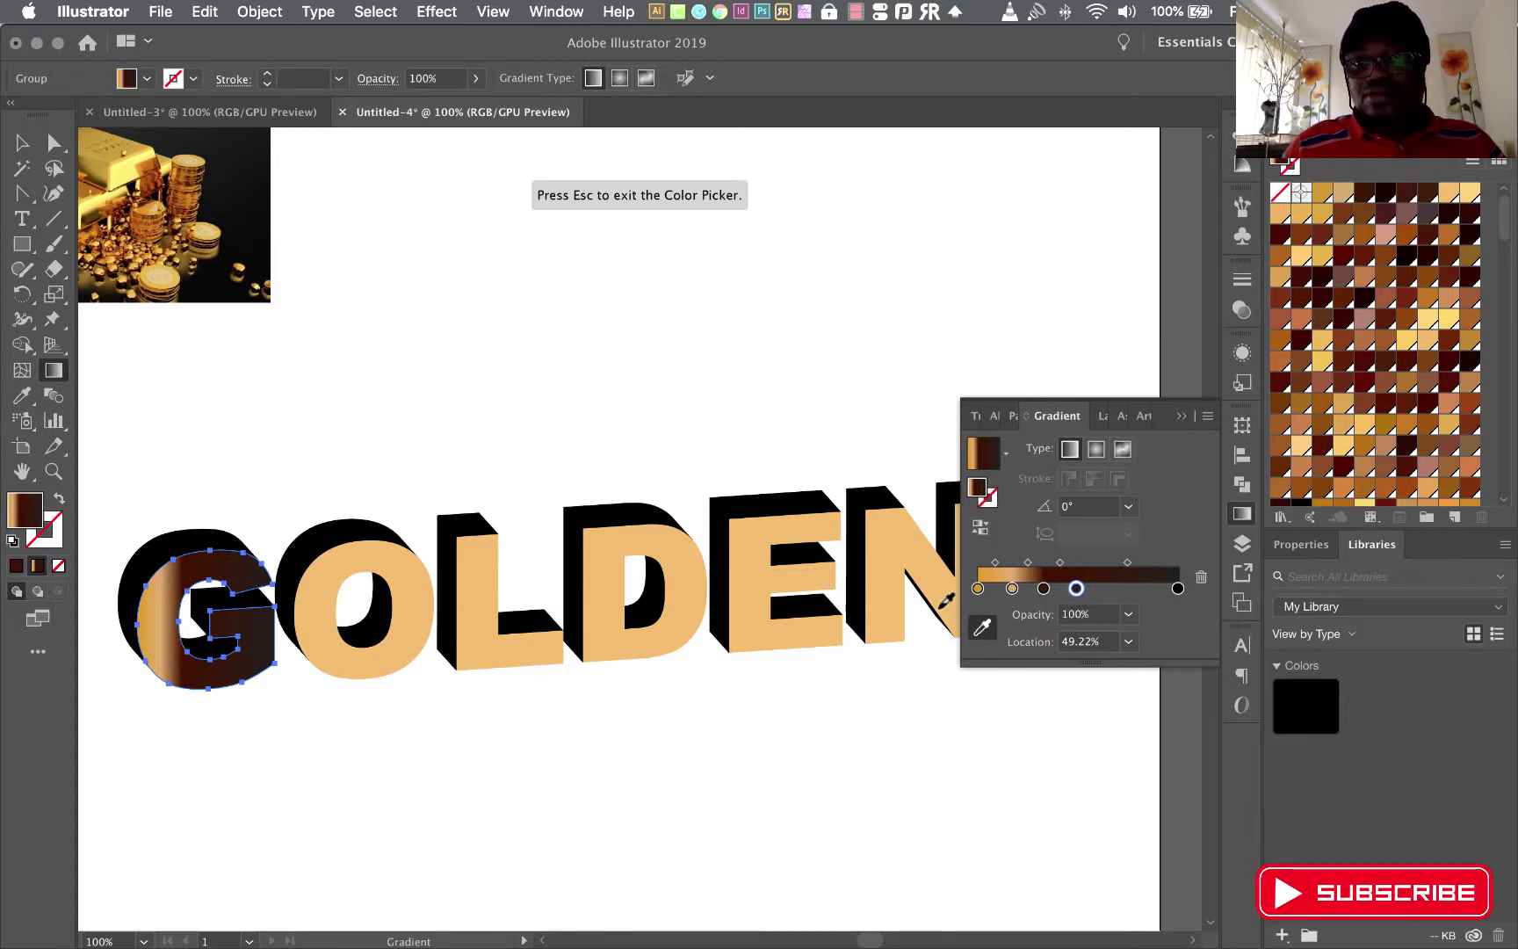
left_click(1309, 214)
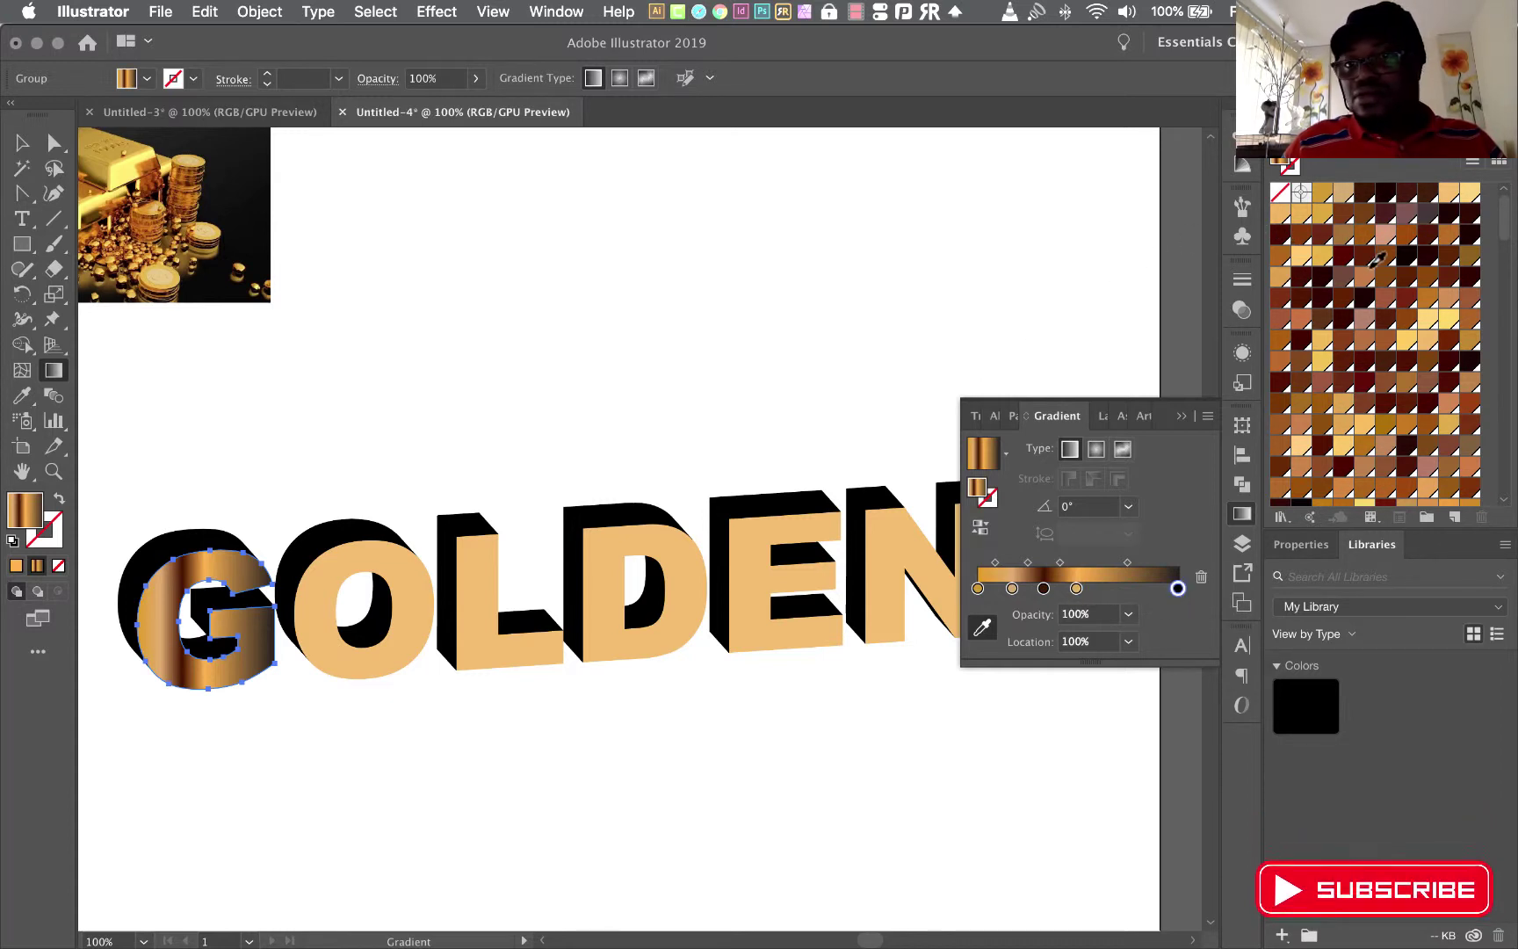
left_click(1319, 215)
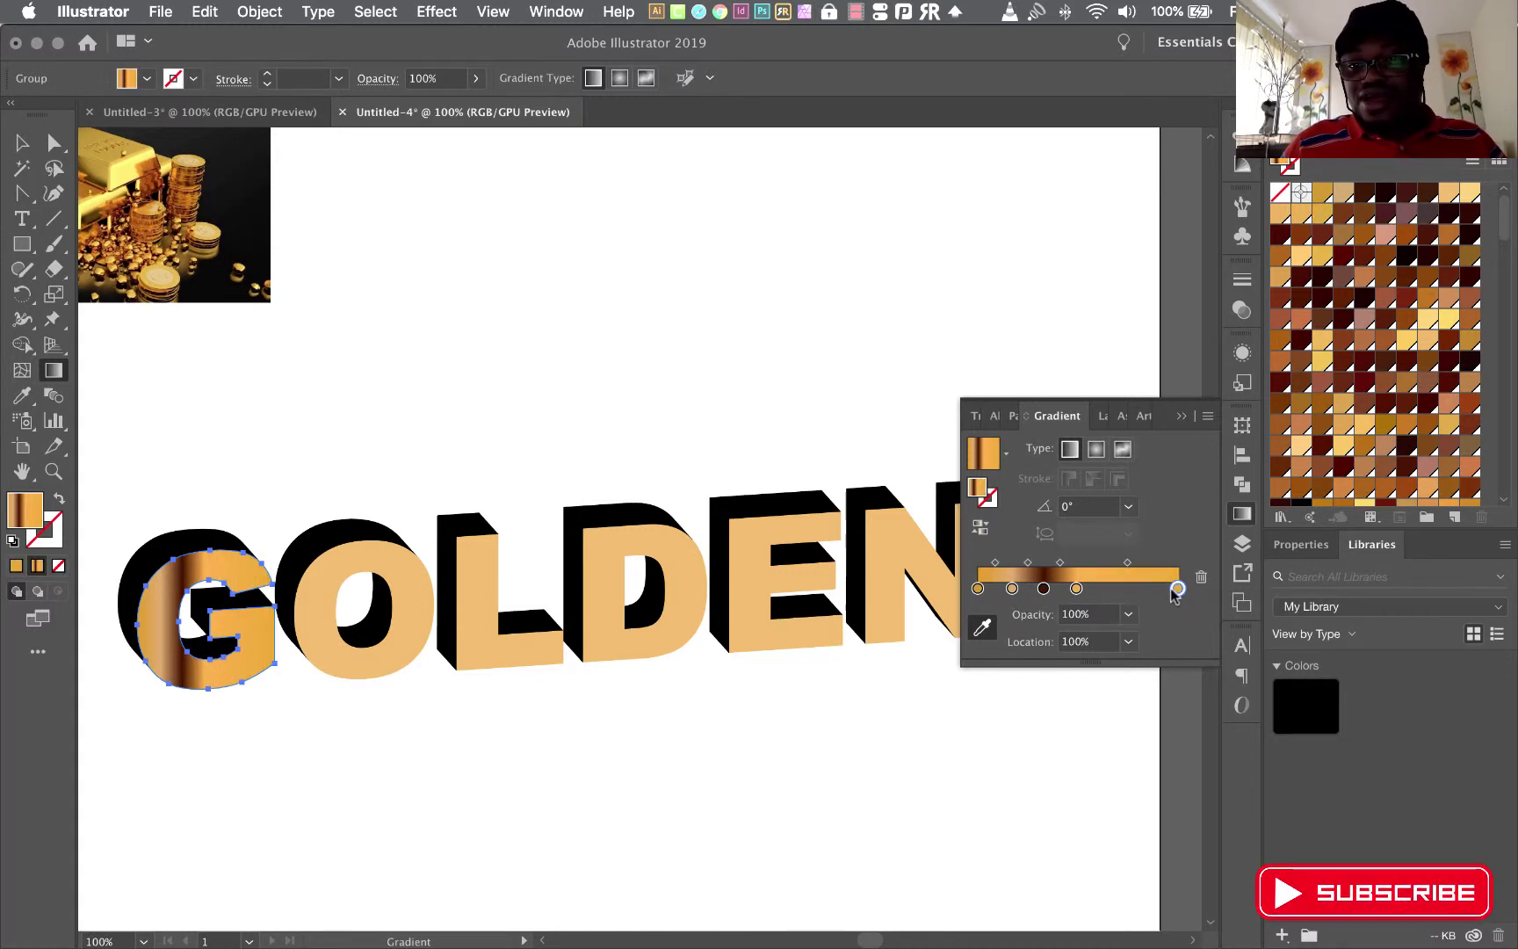
left_click_drag(1159, 589, 1096, 593)
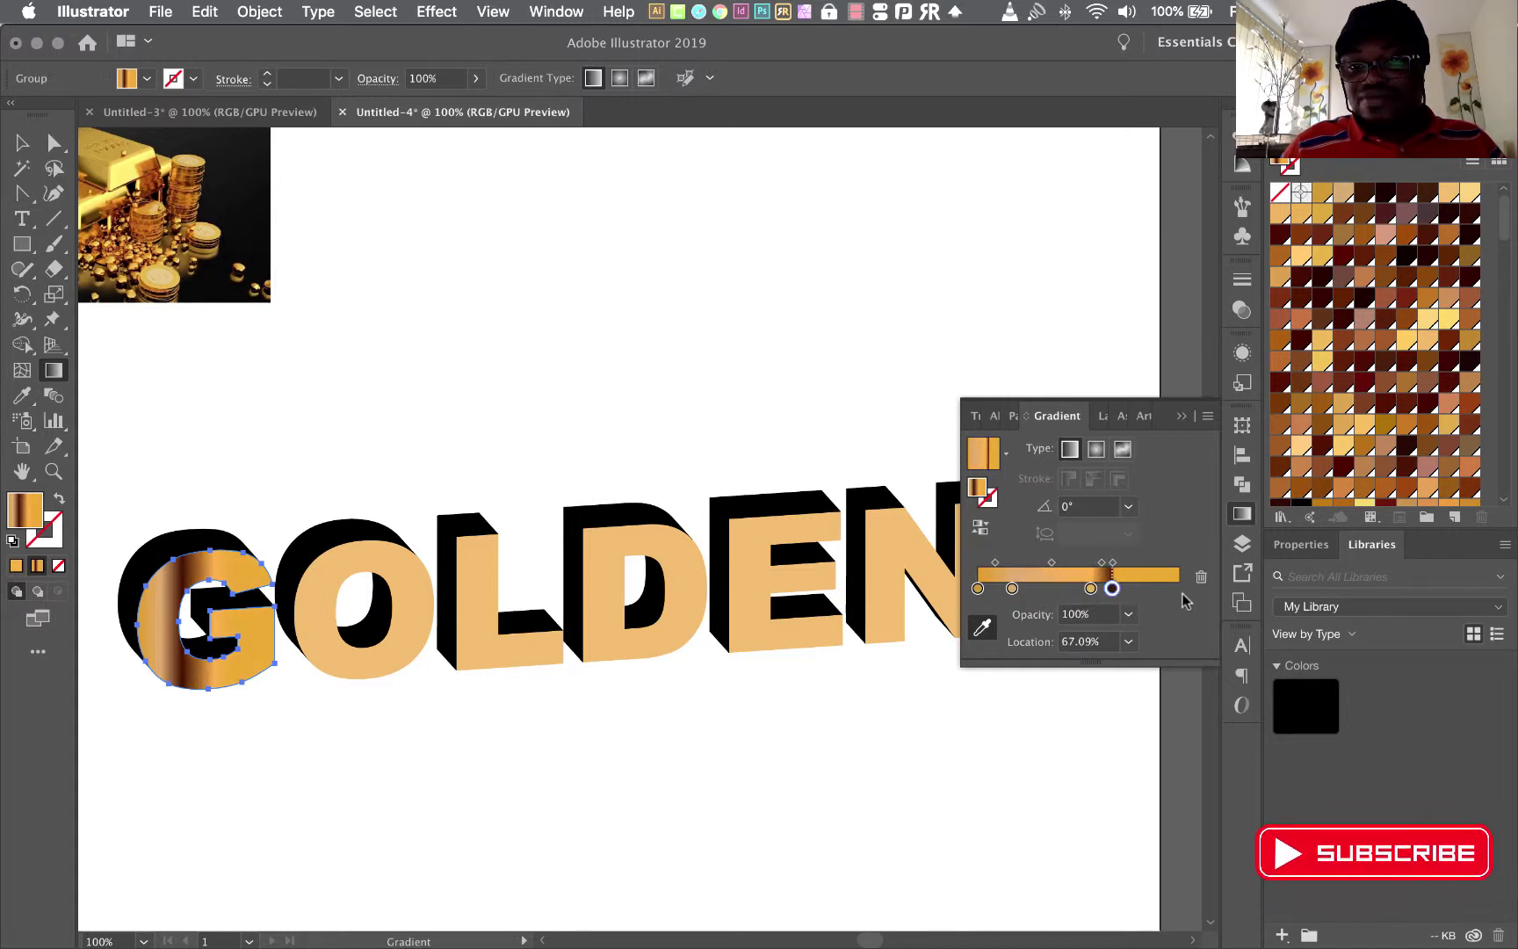
left_click_drag(1088, 589, 1170, 589, "alt")
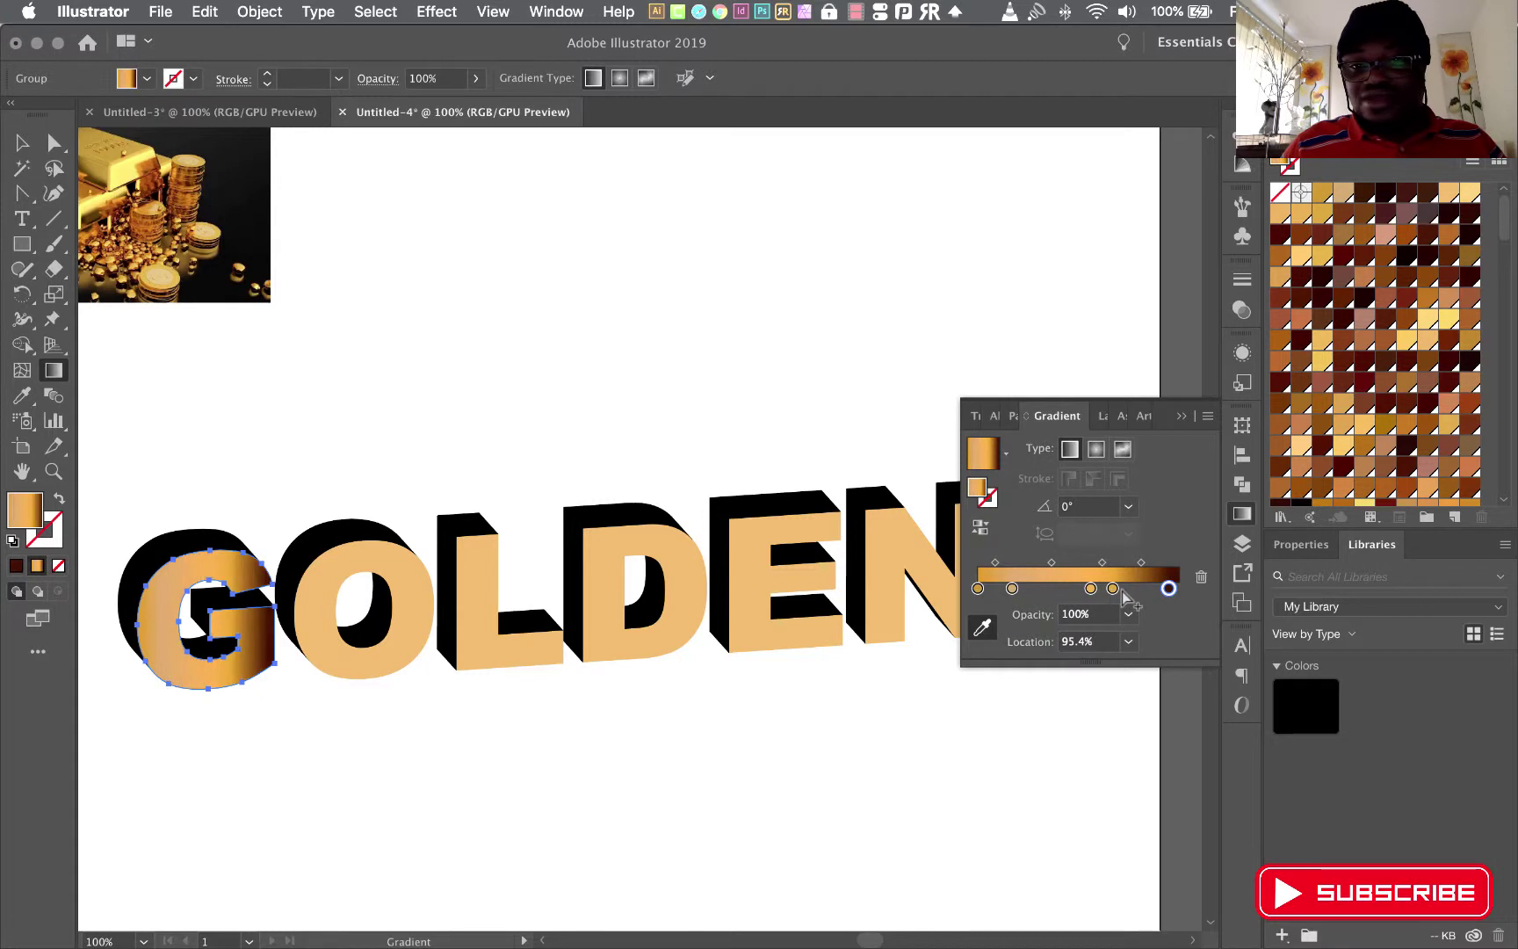
mouse_move(1113, 589)
left_mouse_down()
mouse_move(1127, 588)
mouse_move(1072, 590)
left_mouse_up()
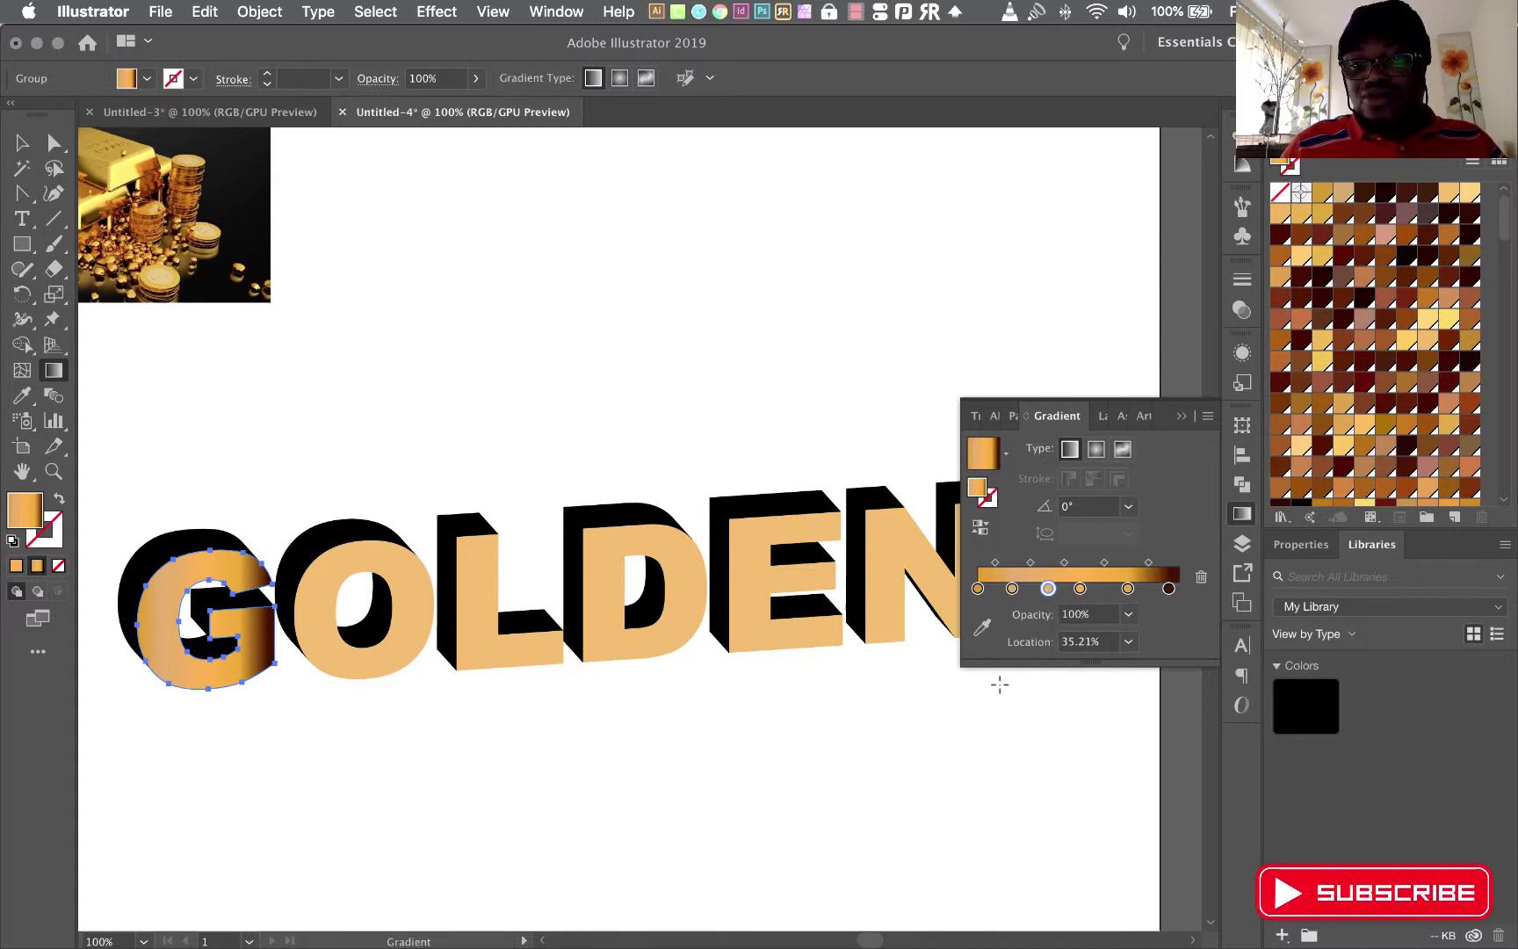
- Recolour a stop from the swatches, and nudge another to about 38% as darker orange
left_click(981, 629)
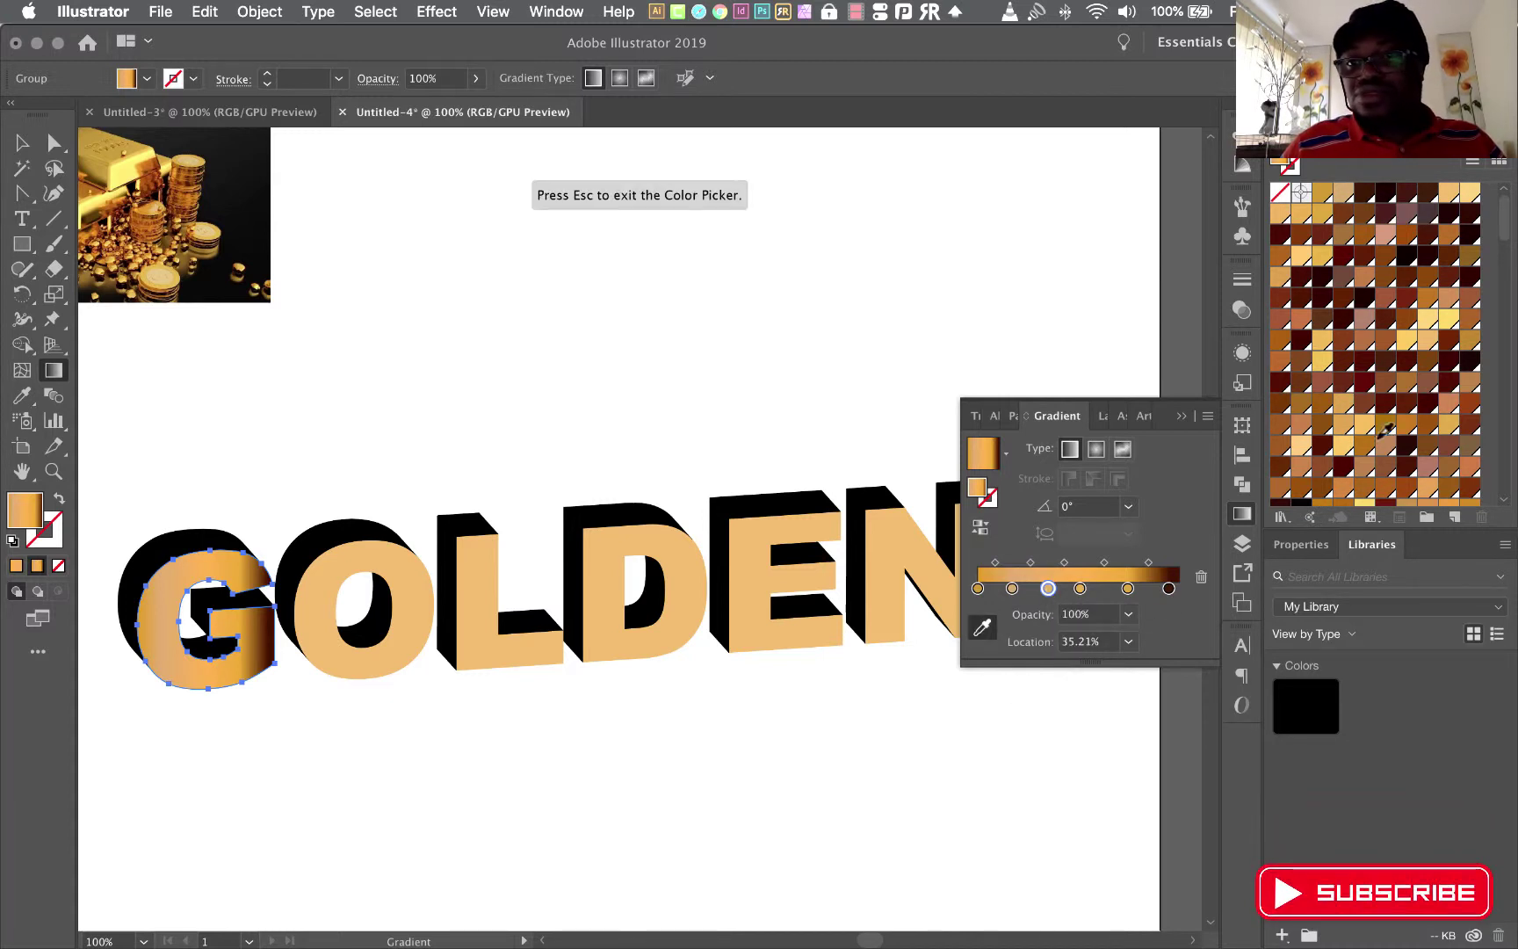
left_click(1443, 325)
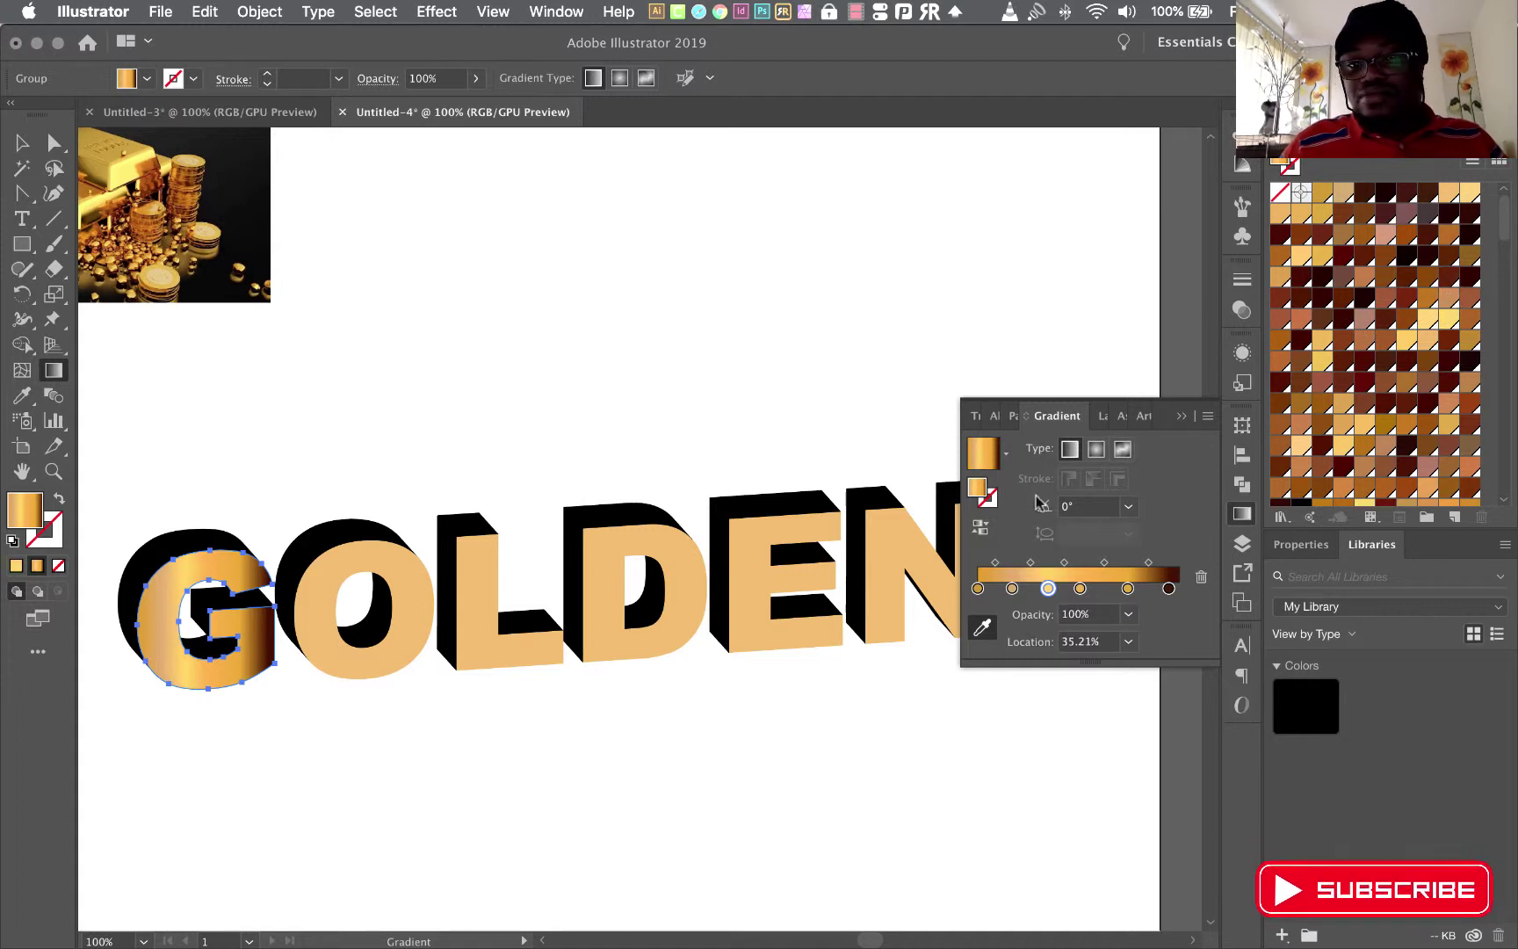
left_click(1014, 589)
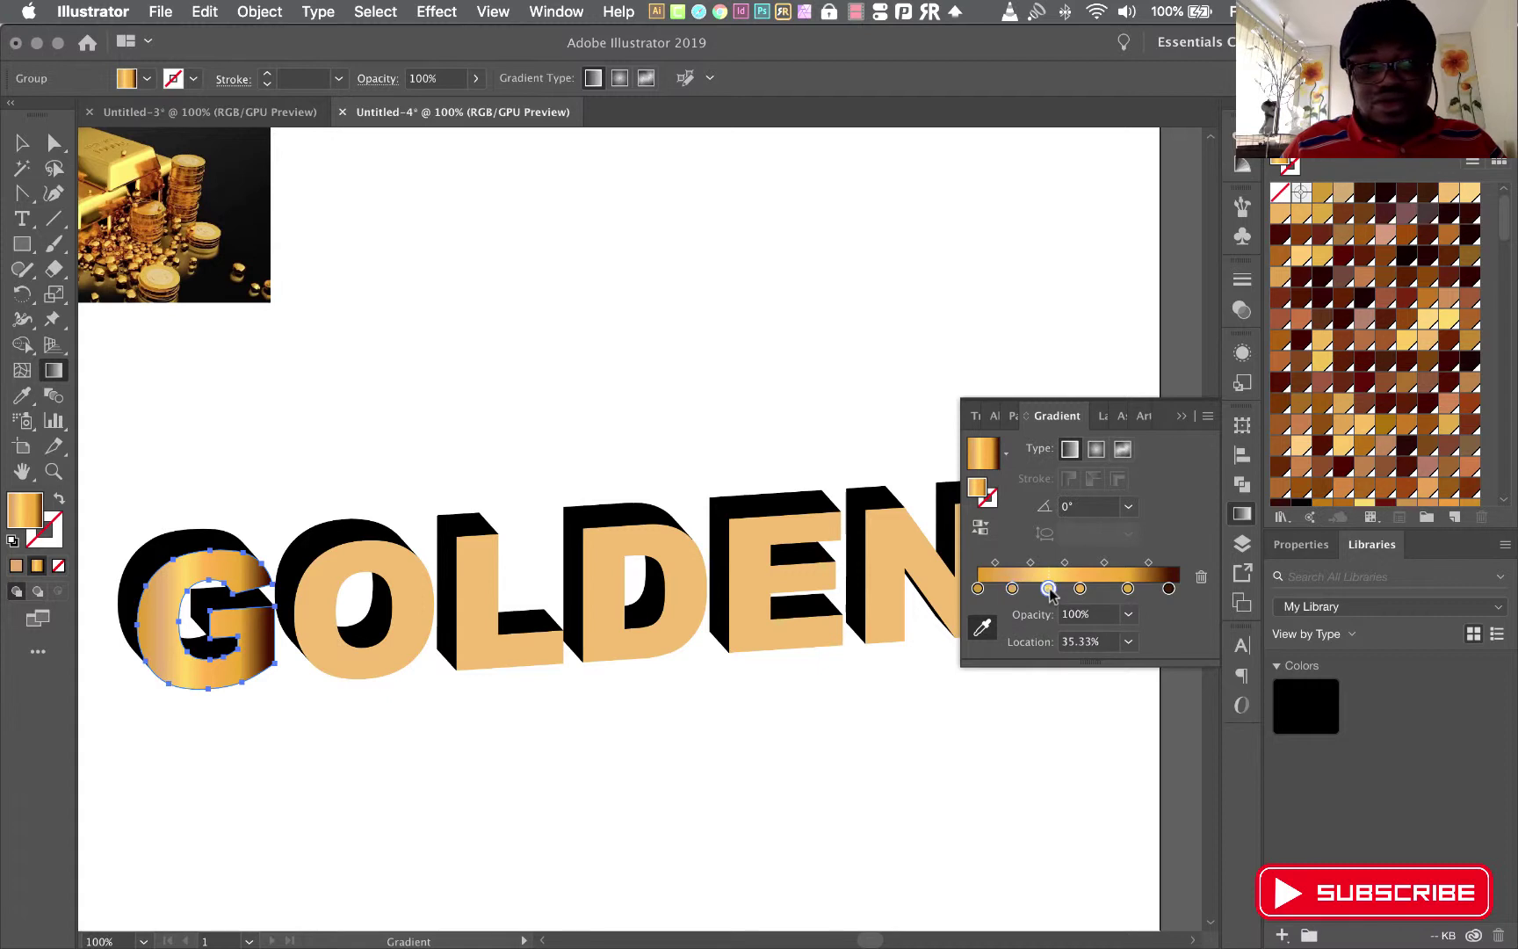
left_click_drag(1049, 588, 1054, 589)
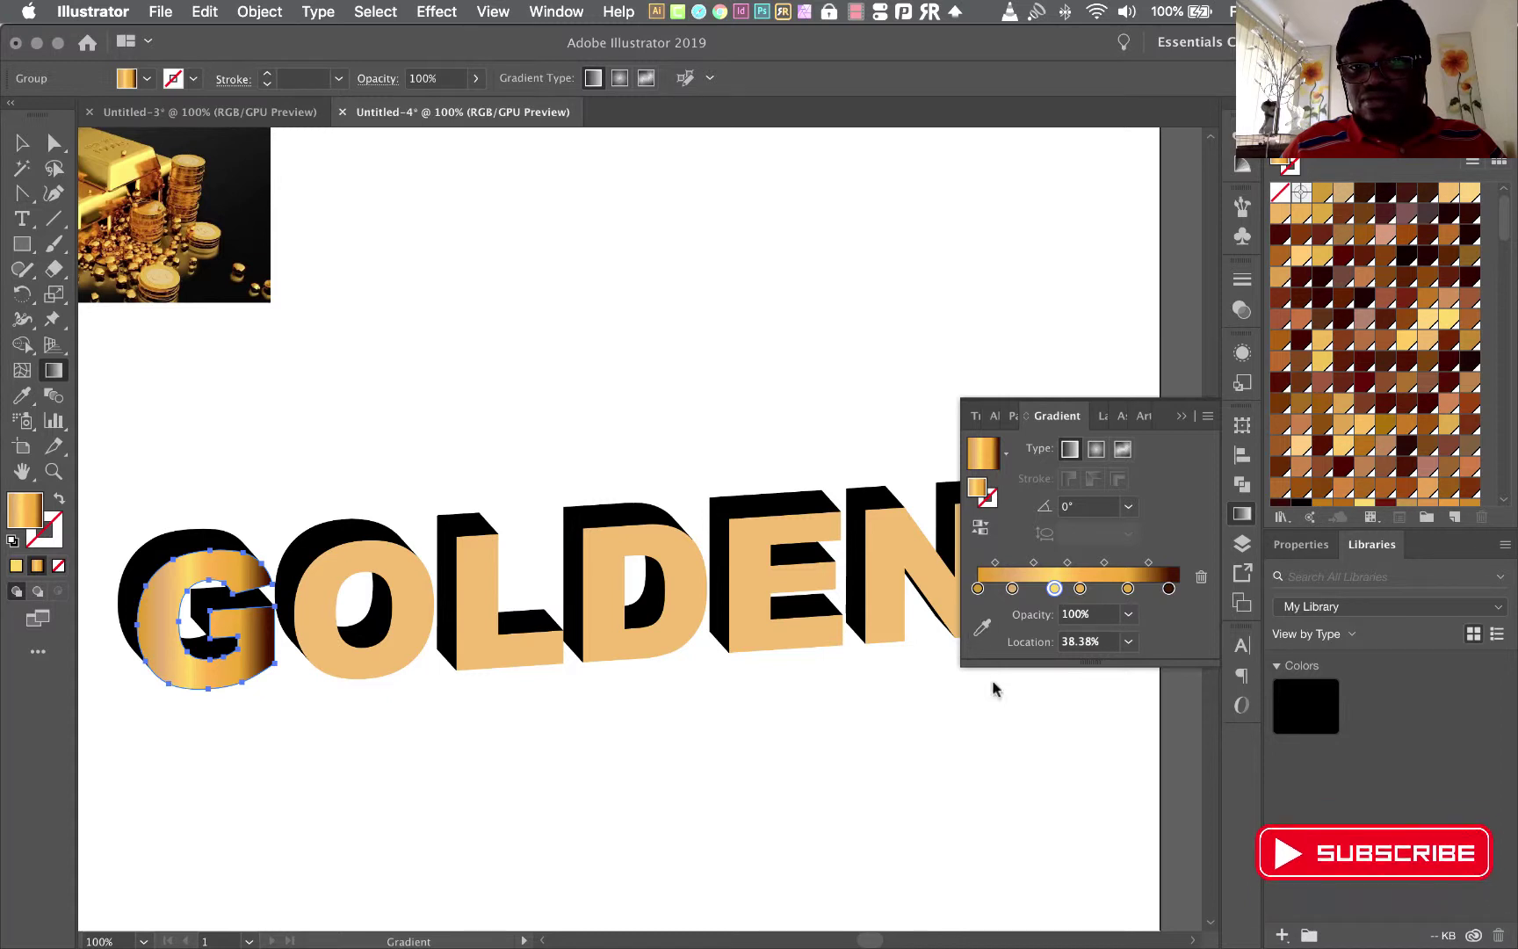
left_click(982, 627)
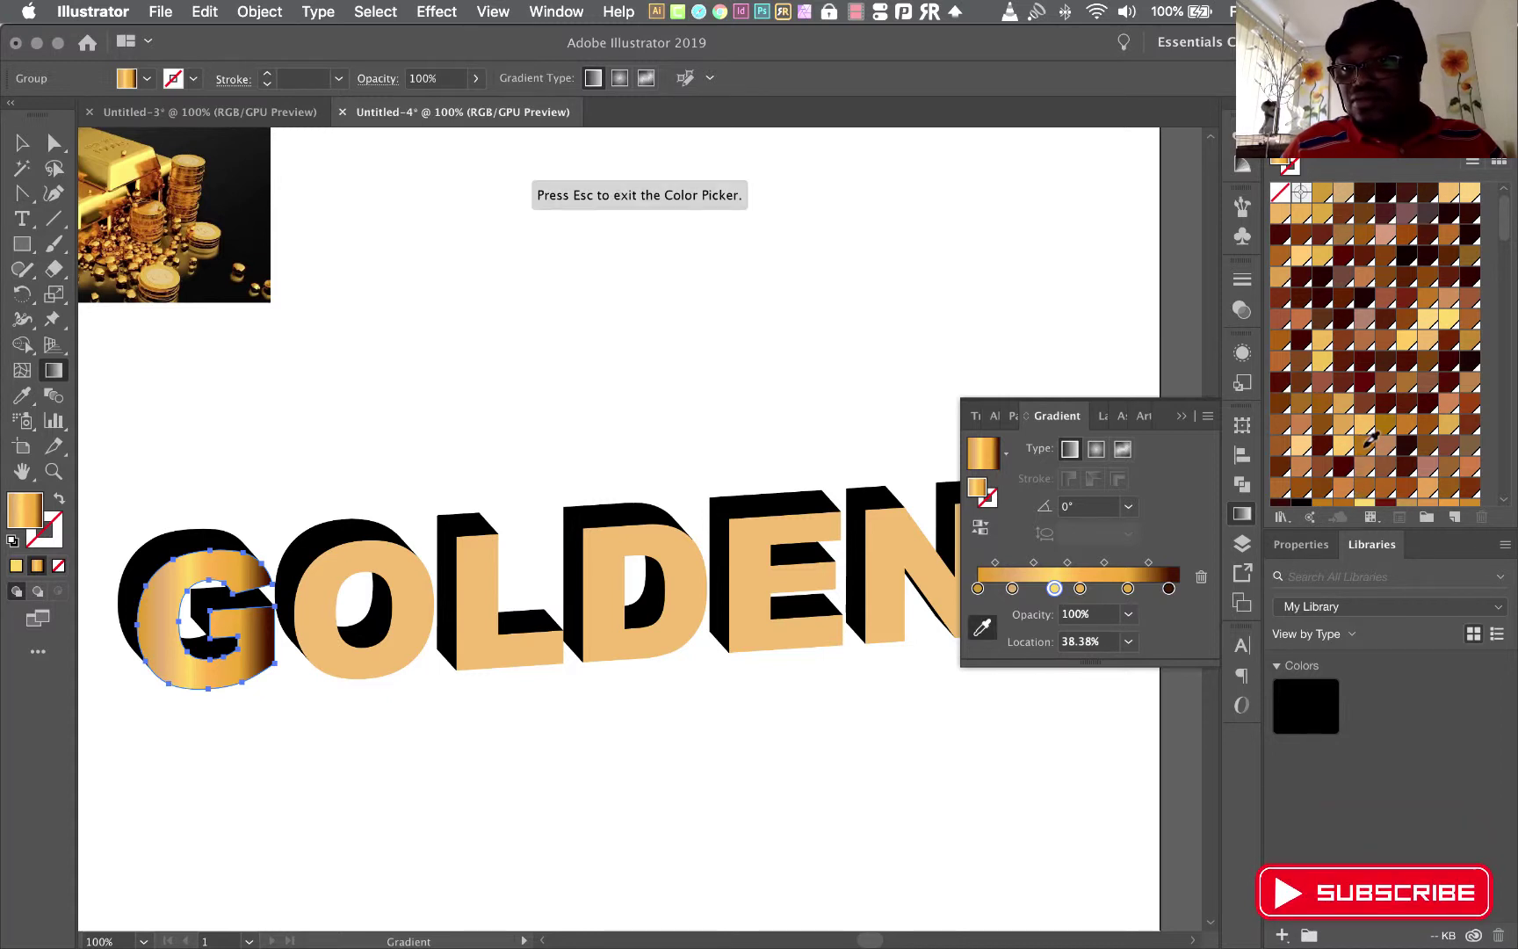
left_click(1367, 444)
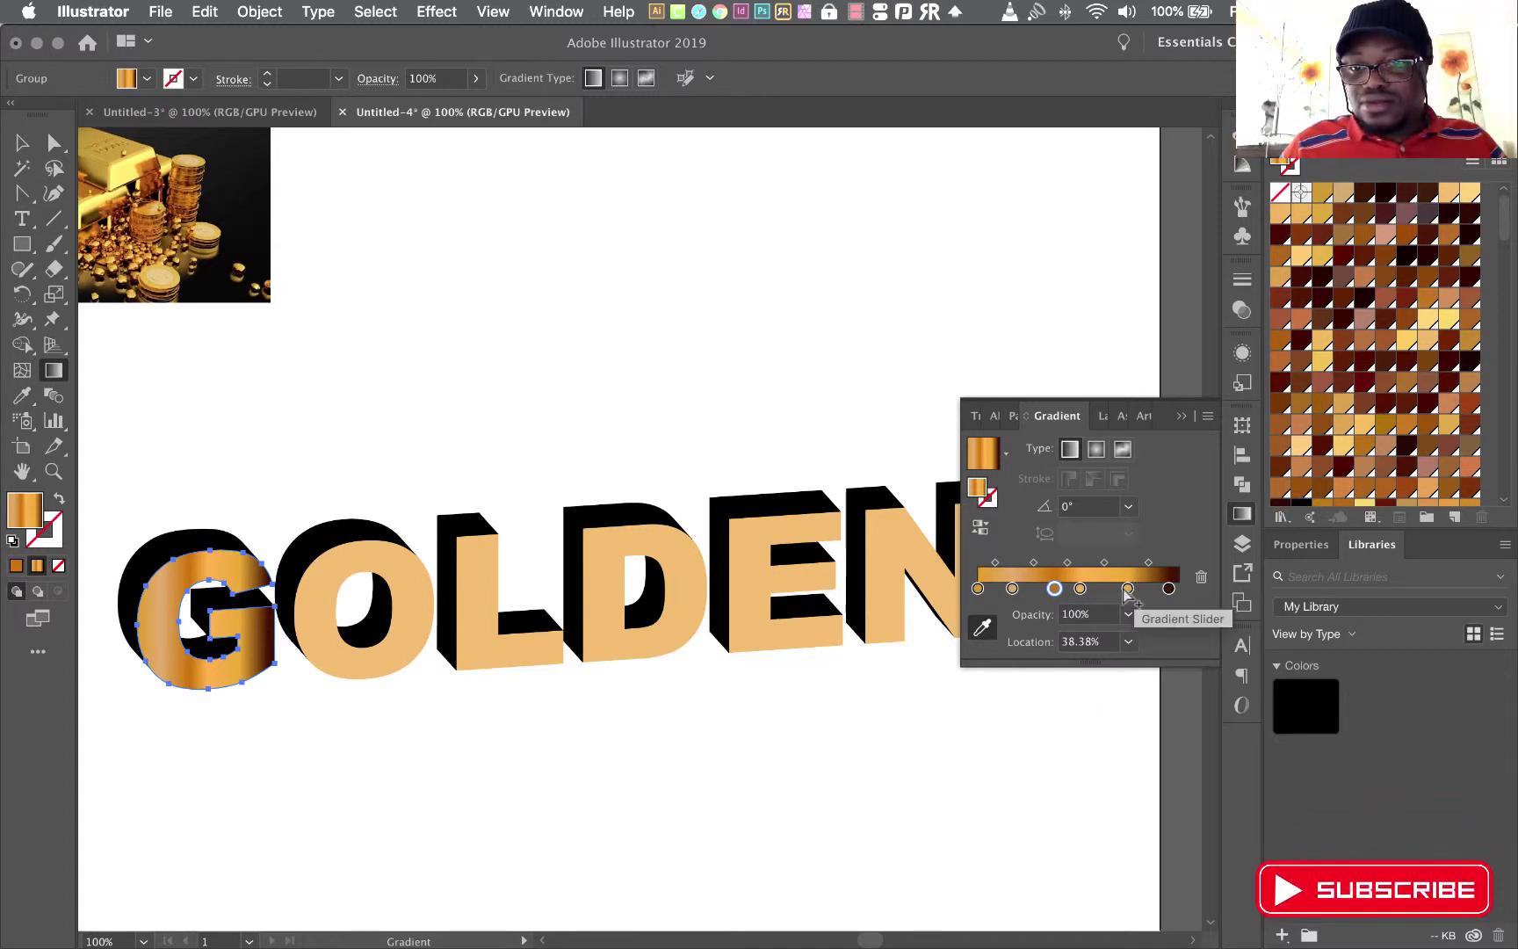
- Add a white highlight stop at about 69% and shift stops to about 55% and 15%
left_click_drag(1142, 588, 1098, 588)
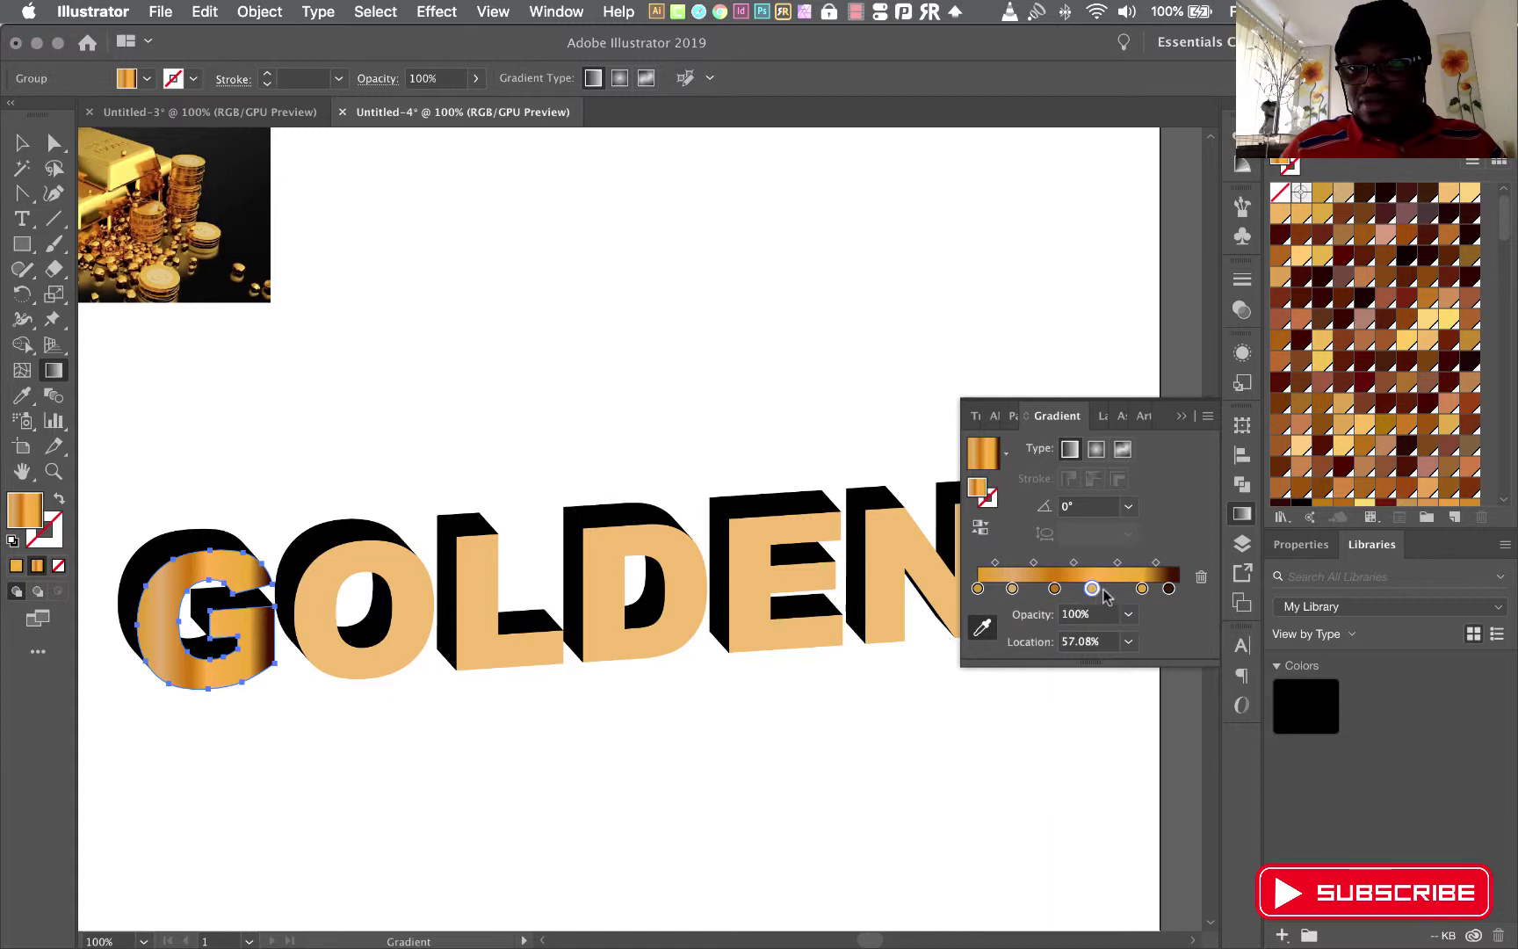
left_click(1117, 589)
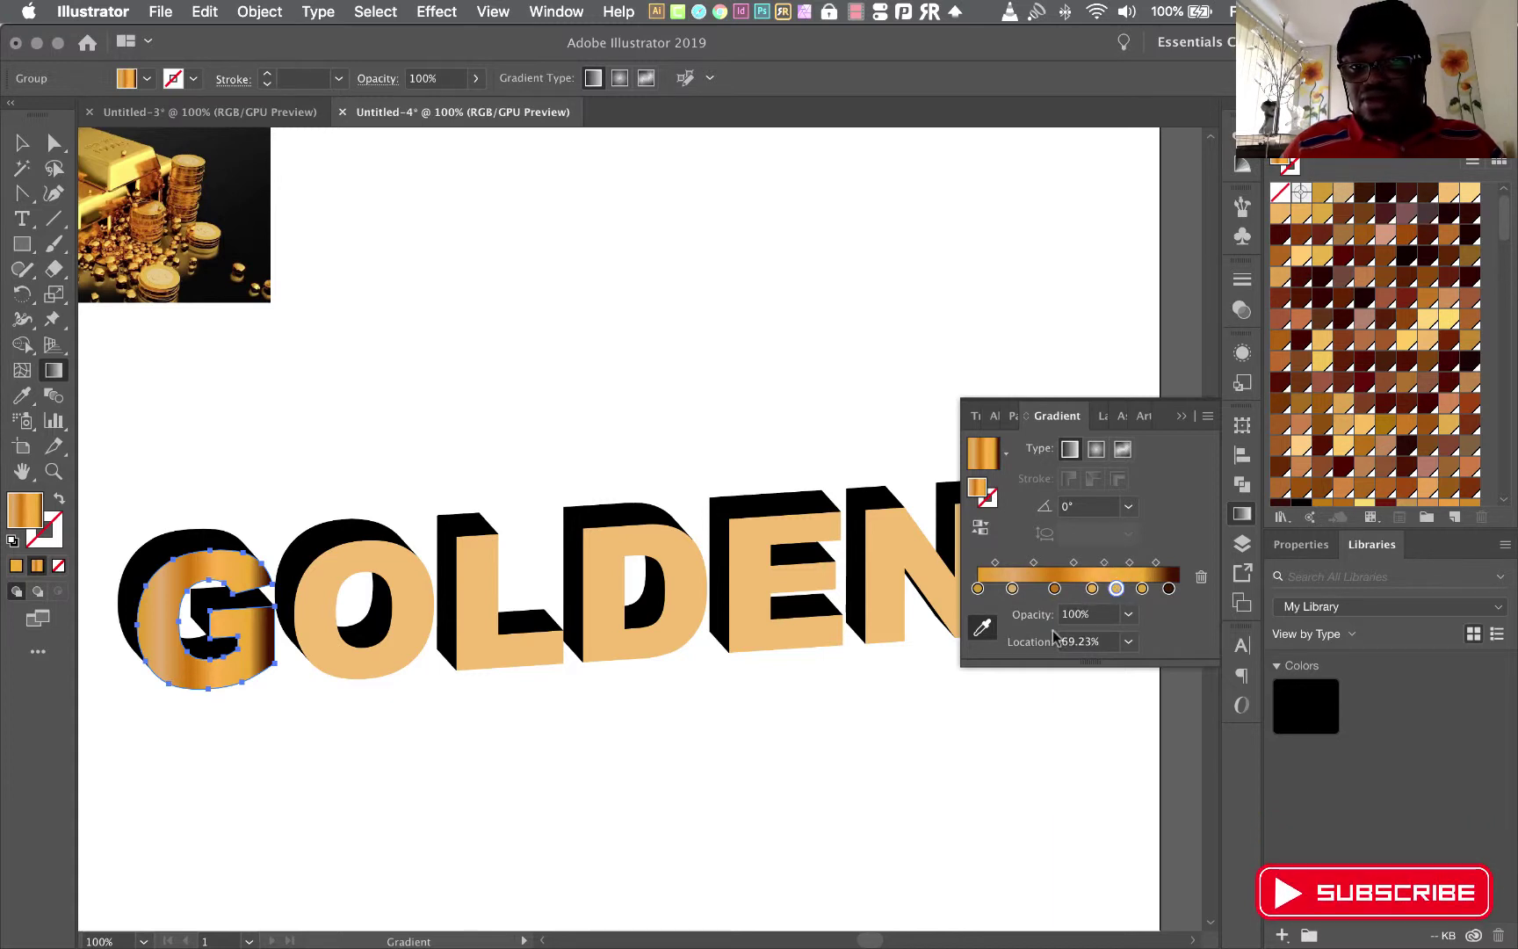
left_click(1017, 683)
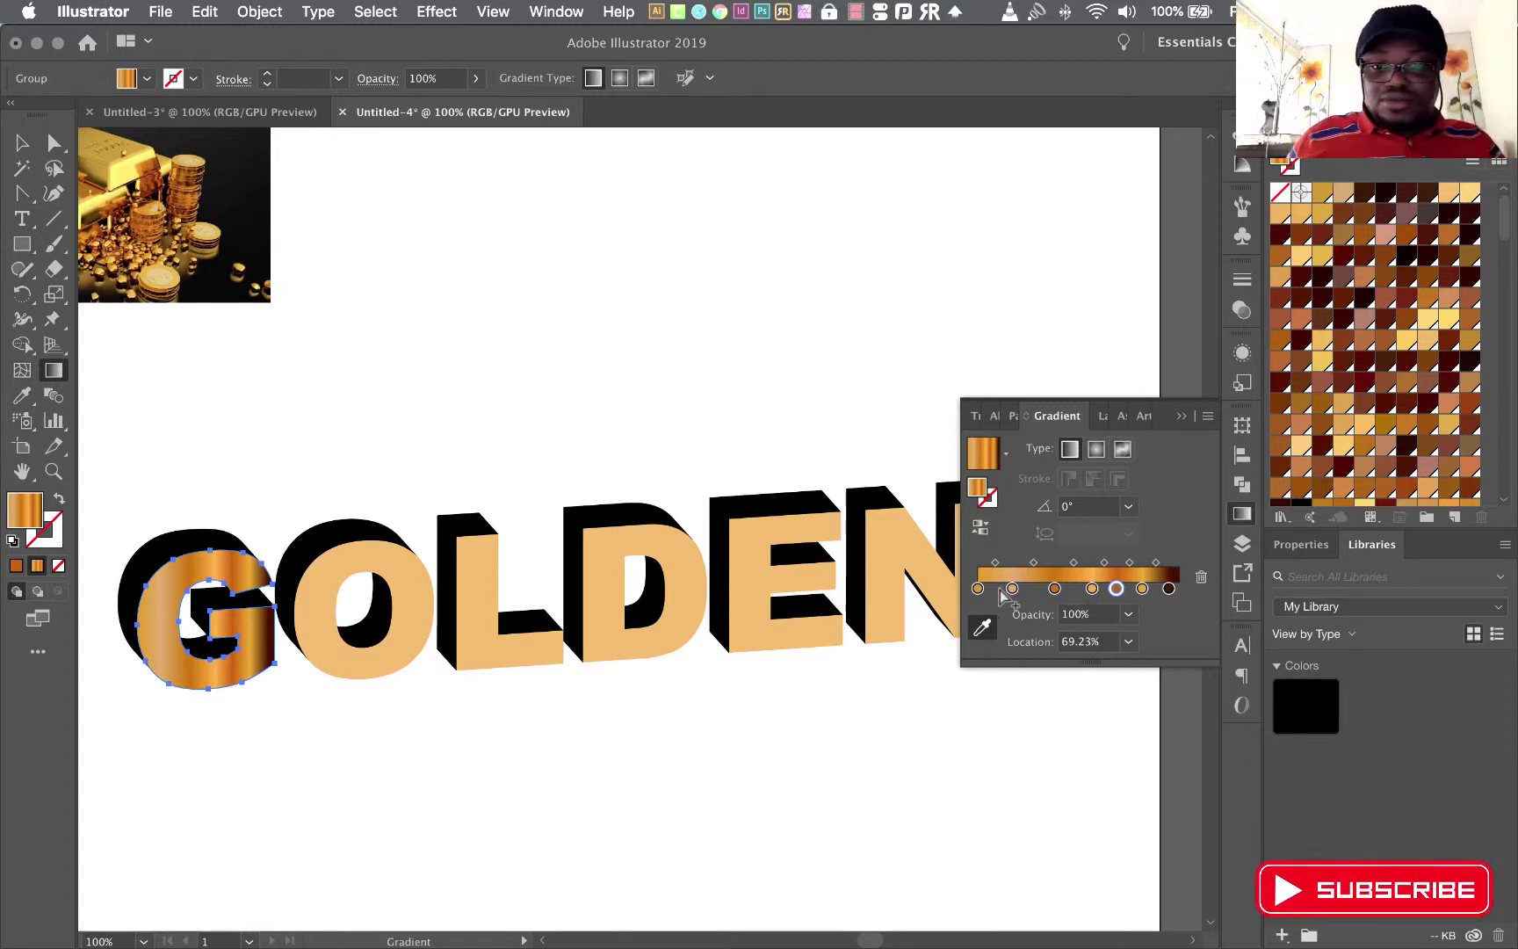
left_click_drag(1092, 589, 1088, 588)
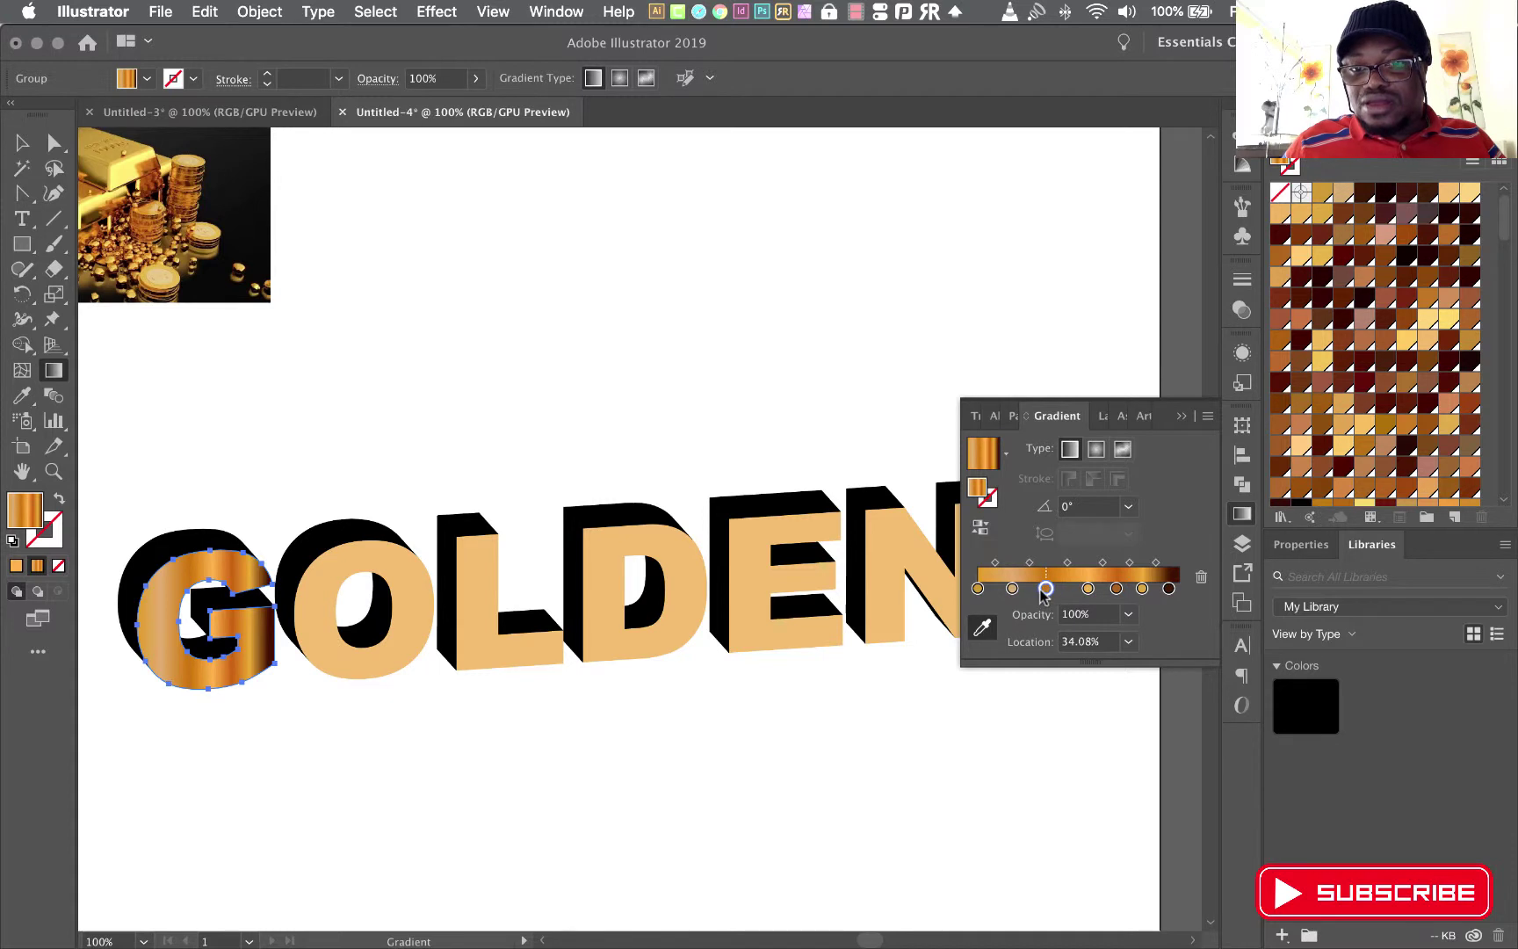
left_click_drag(1012, 588, 1007, 589)
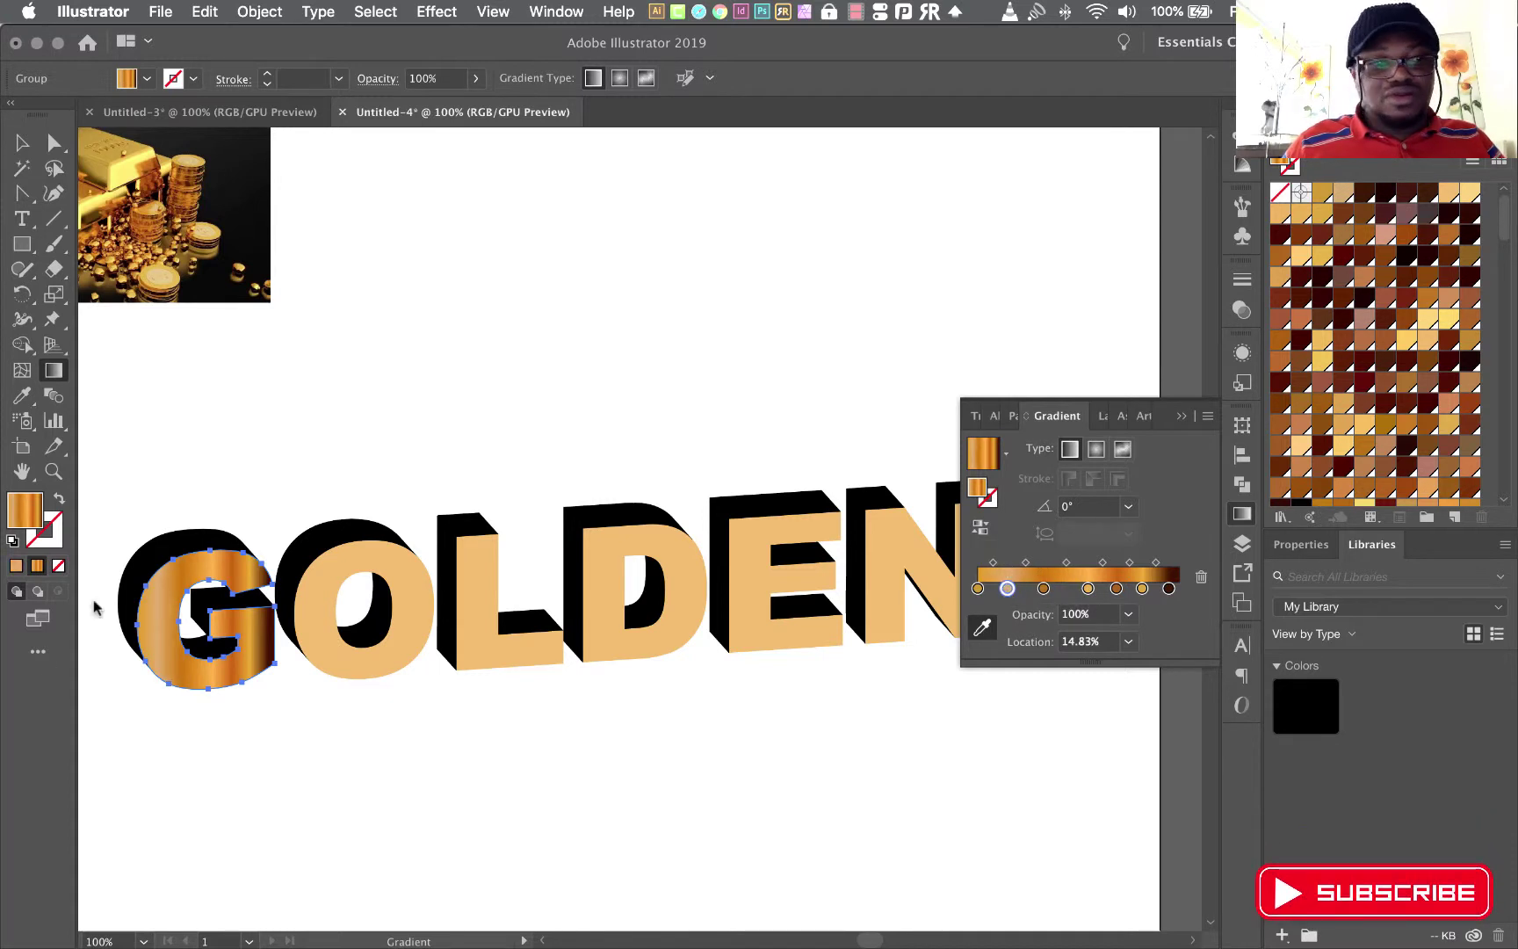
- Angle the G's gradient to -4.6° and close the gradient settings
left_click(54, 370)
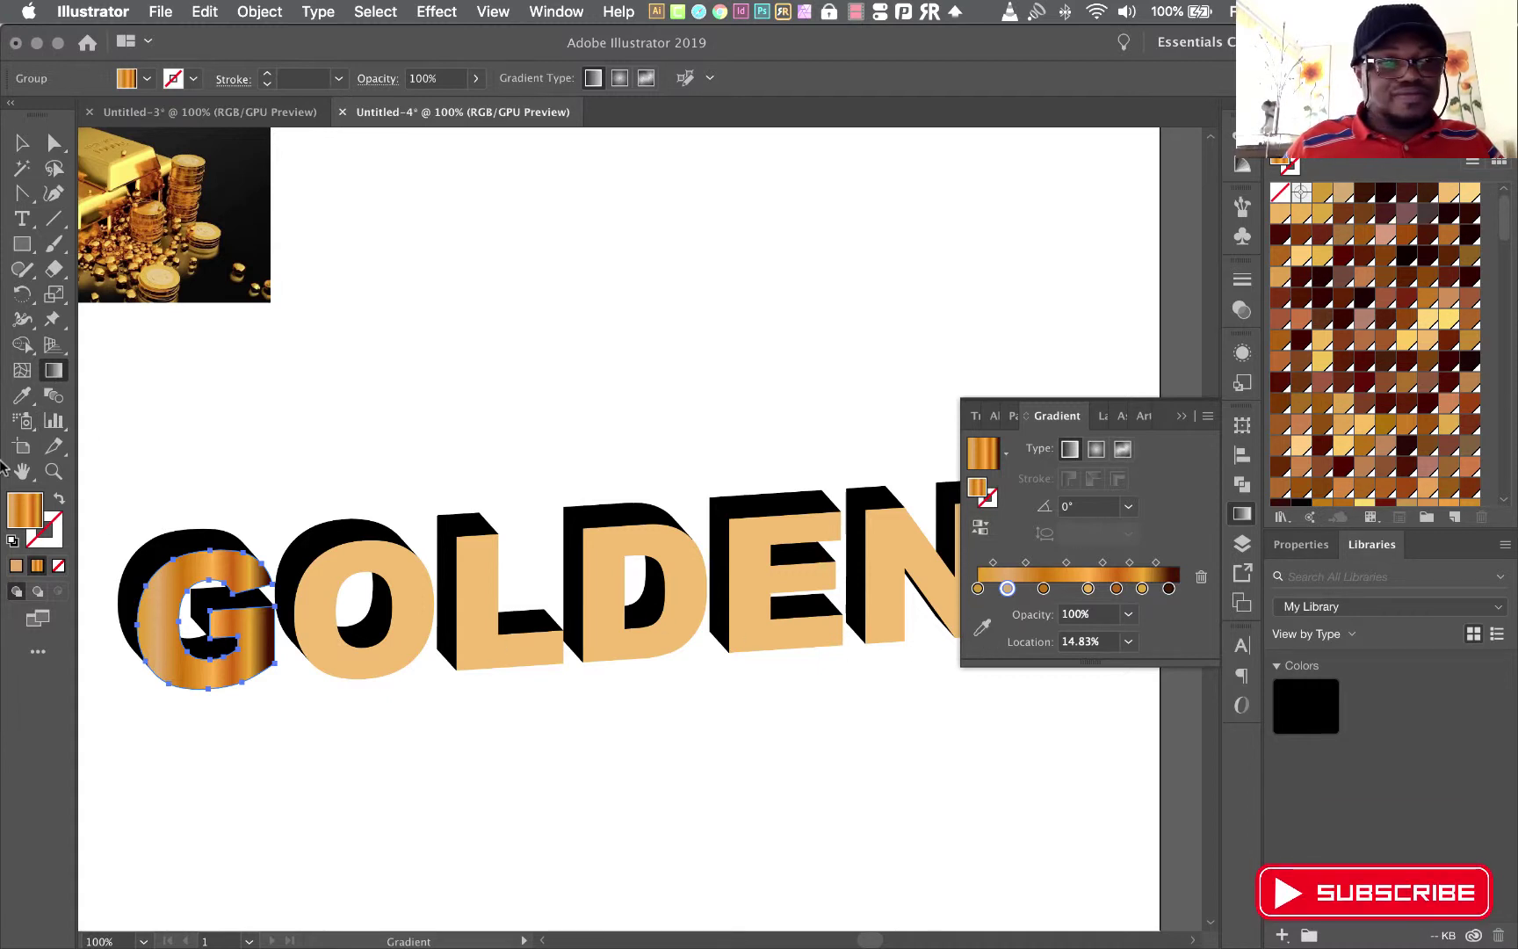
mouse_move(149, 677)
left_mouse_down()
mouse_move(305, 620)
mouse_move(143, 606)
mouse_move(322, 618)
left_mouse_up()
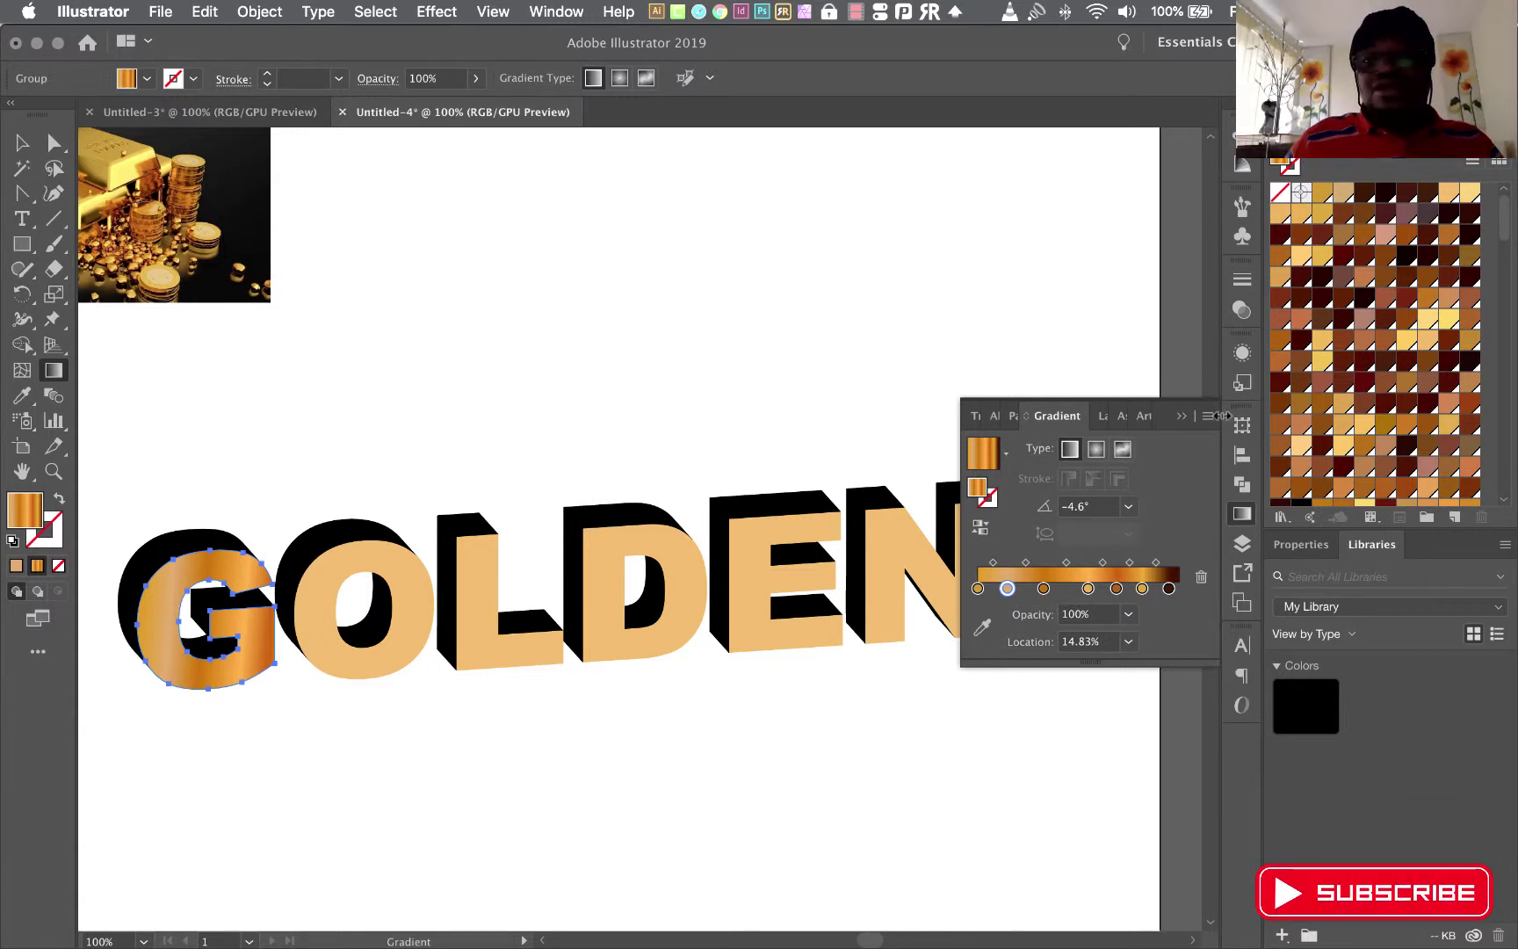
left_click(1181, 415)
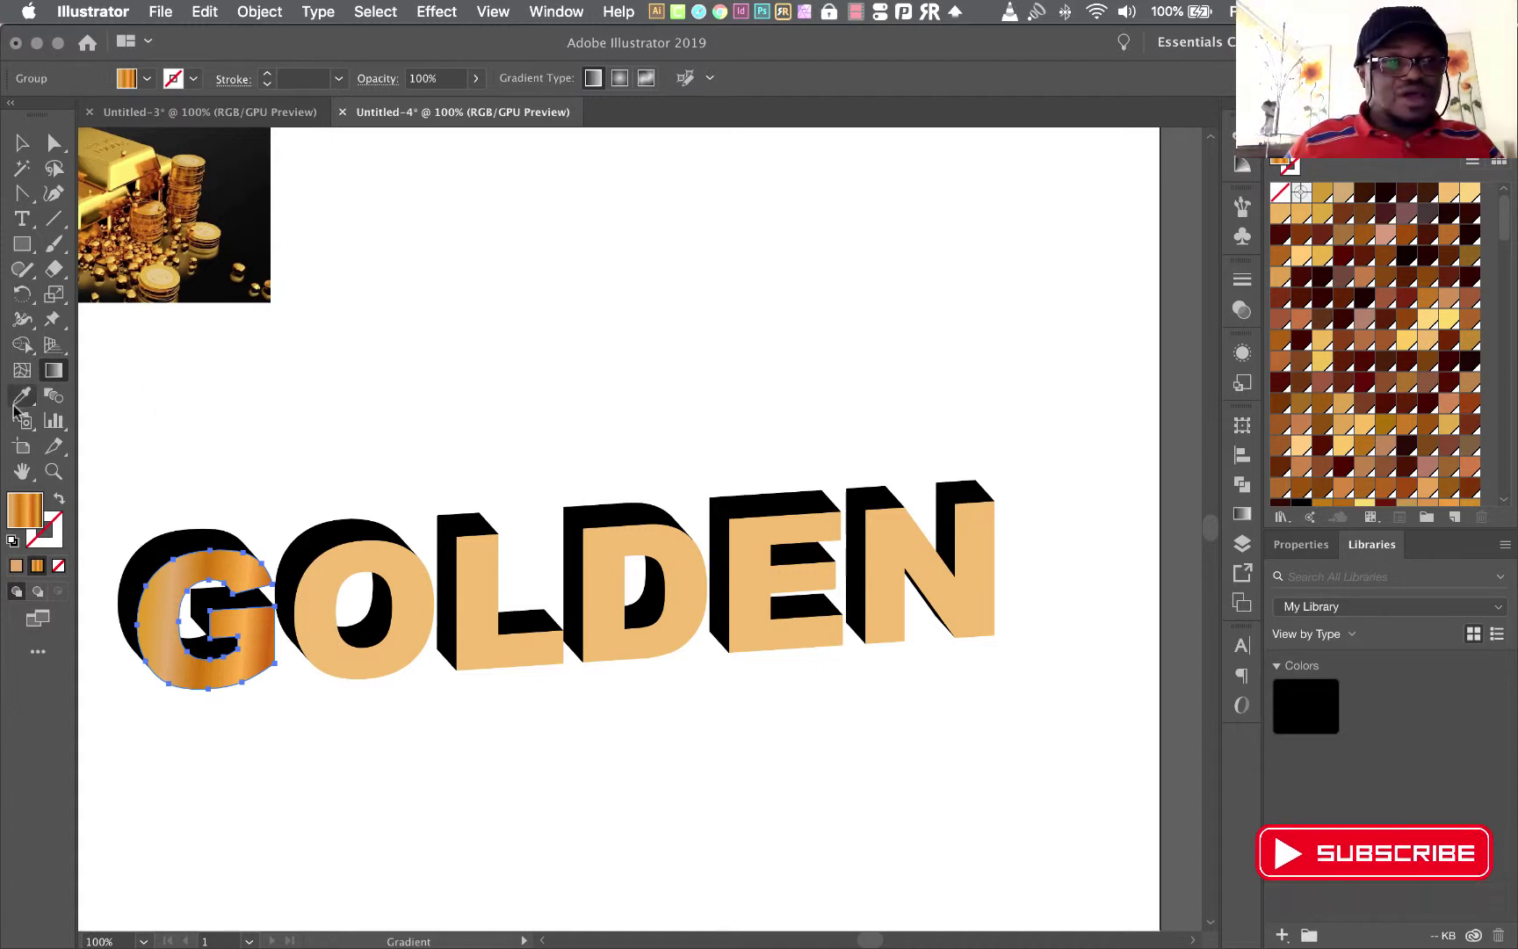
- Eyedrop the G's gold gradient onto the O, L, D, E and N front faces
key("i")
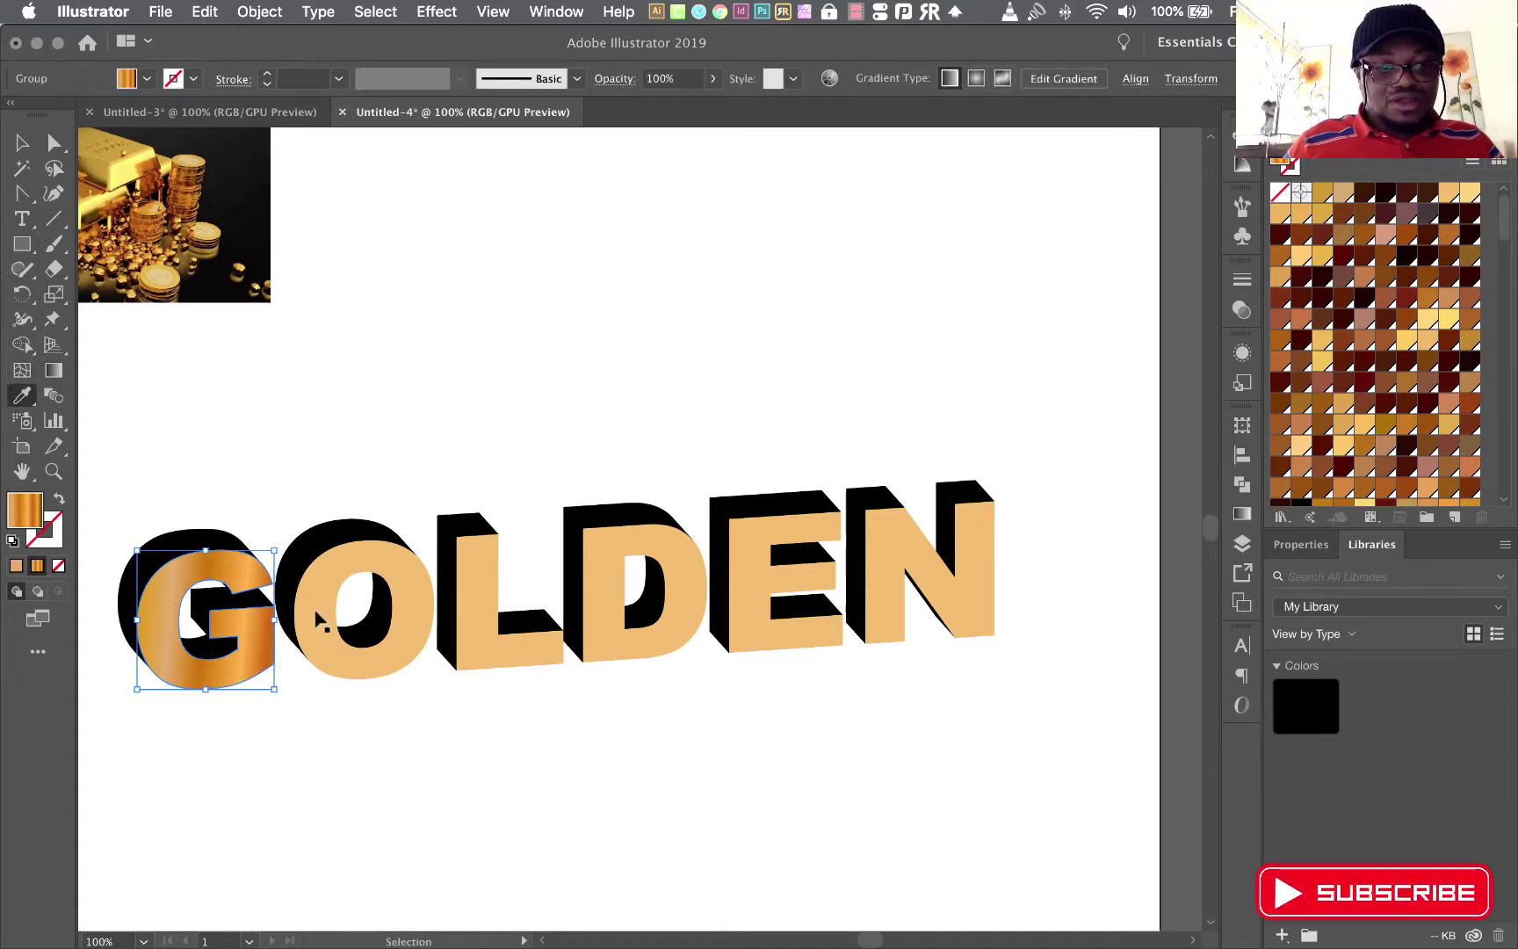
left_click(315, 609, "super")
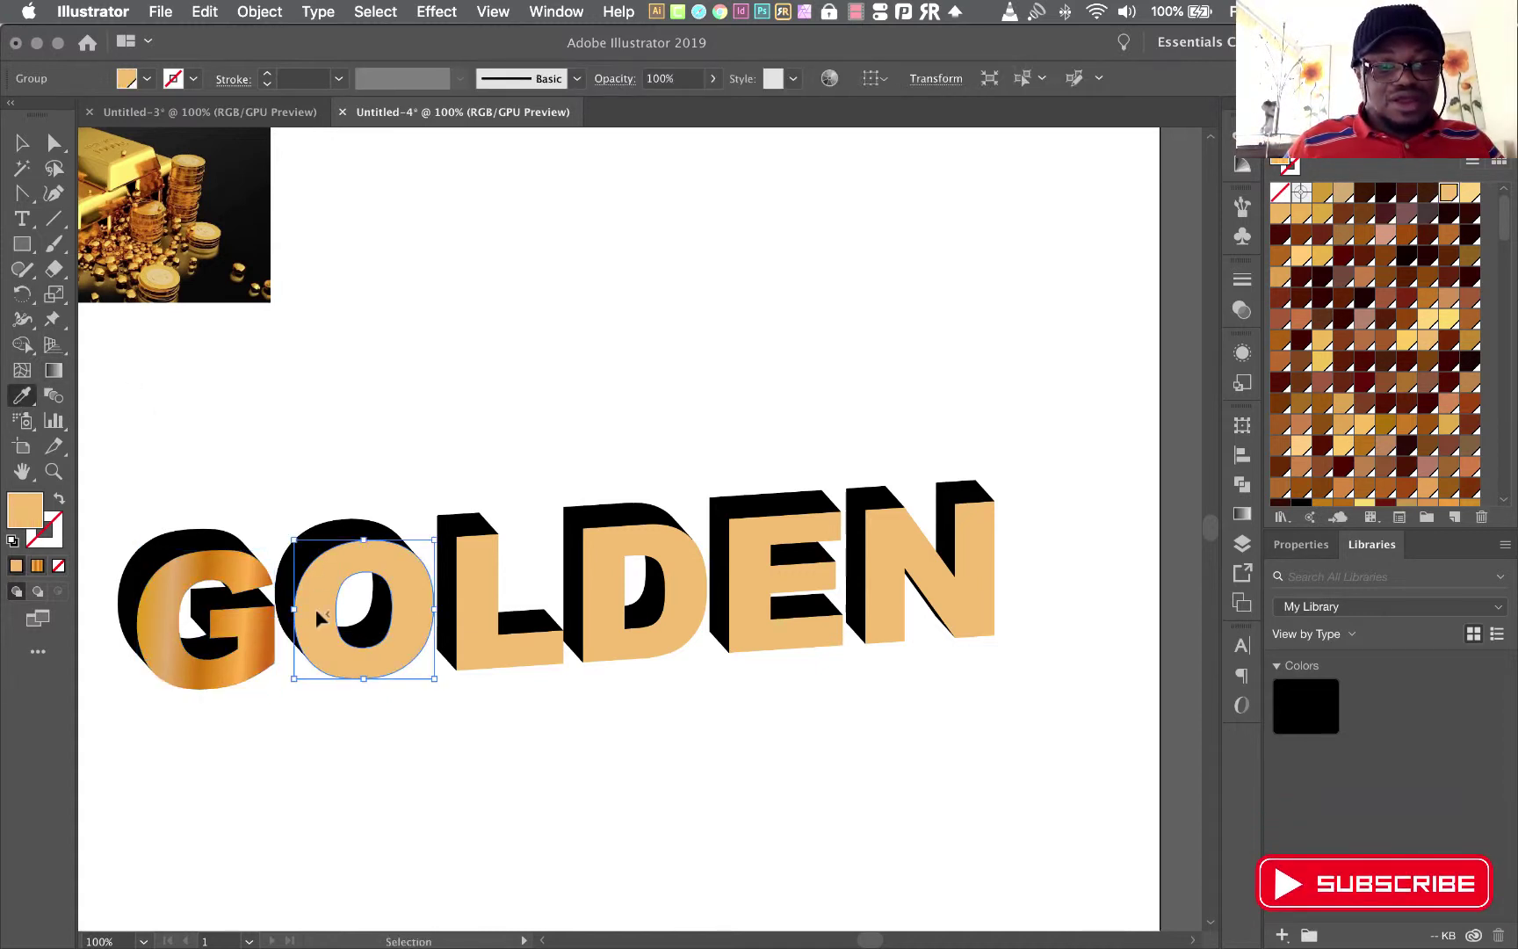
left_click(195, 560)
left_click(481, 621, "super")
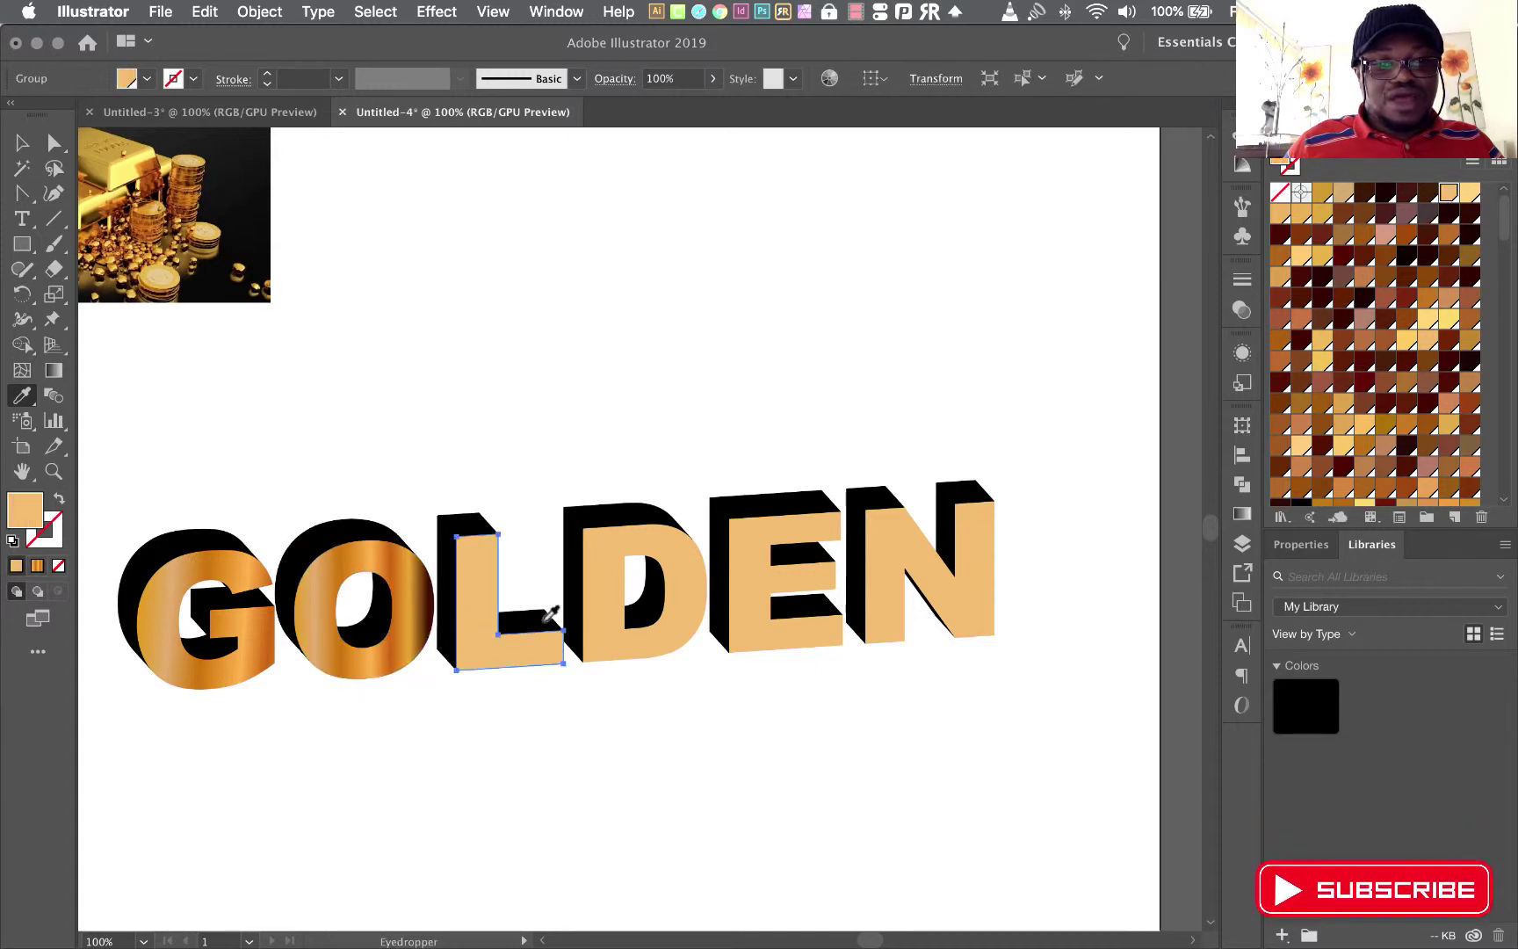
left_click(411, 601)
left_click(624, 633, "super")
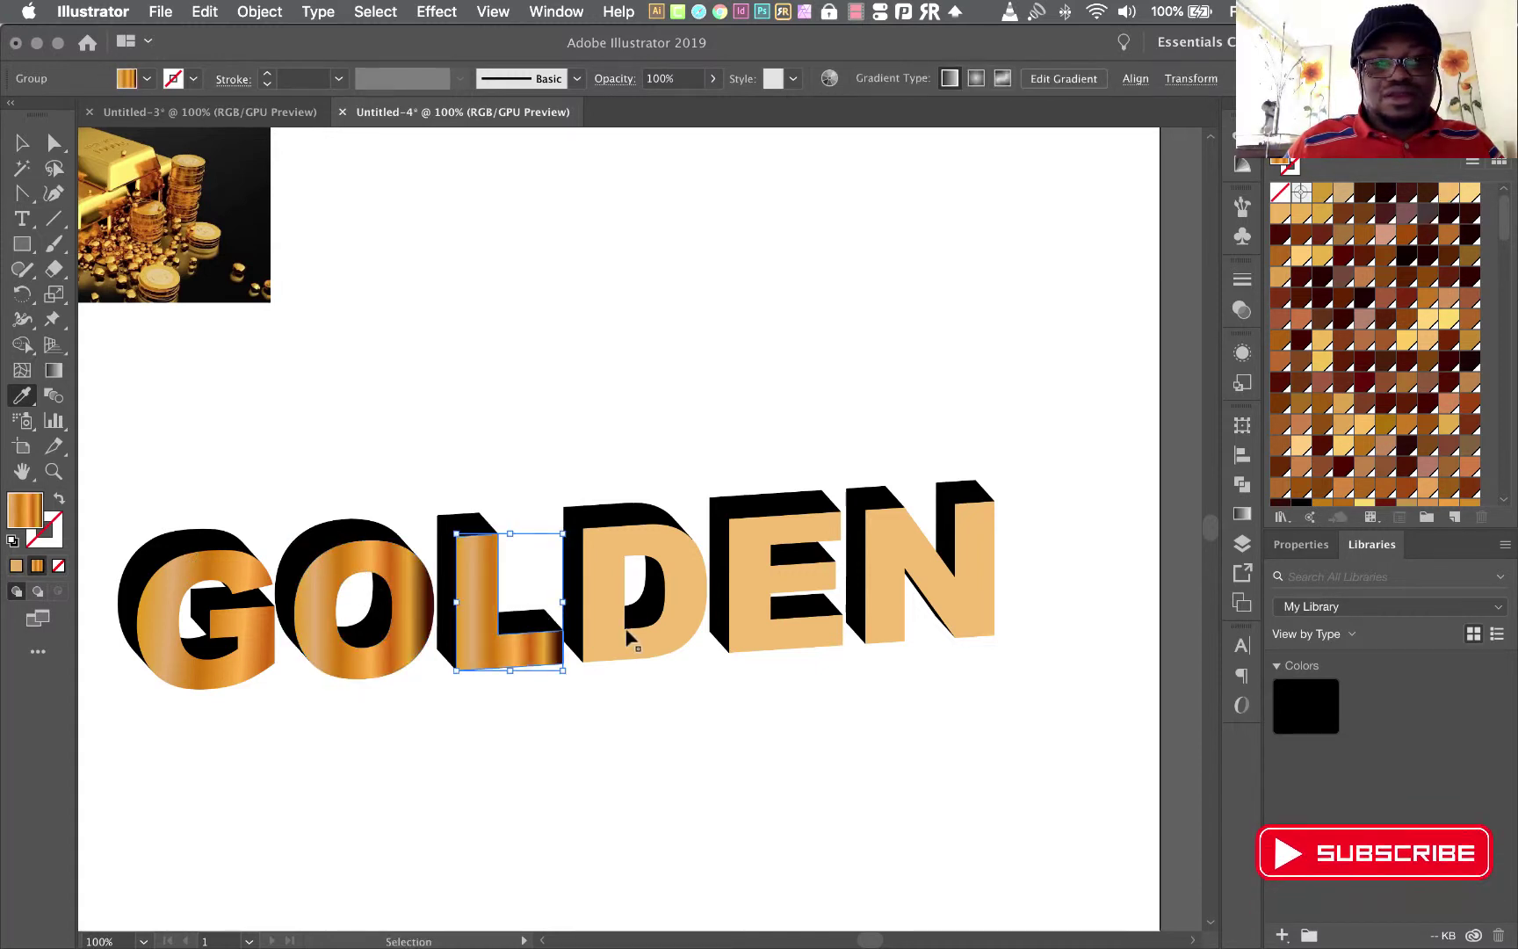
left_click(486, 627)
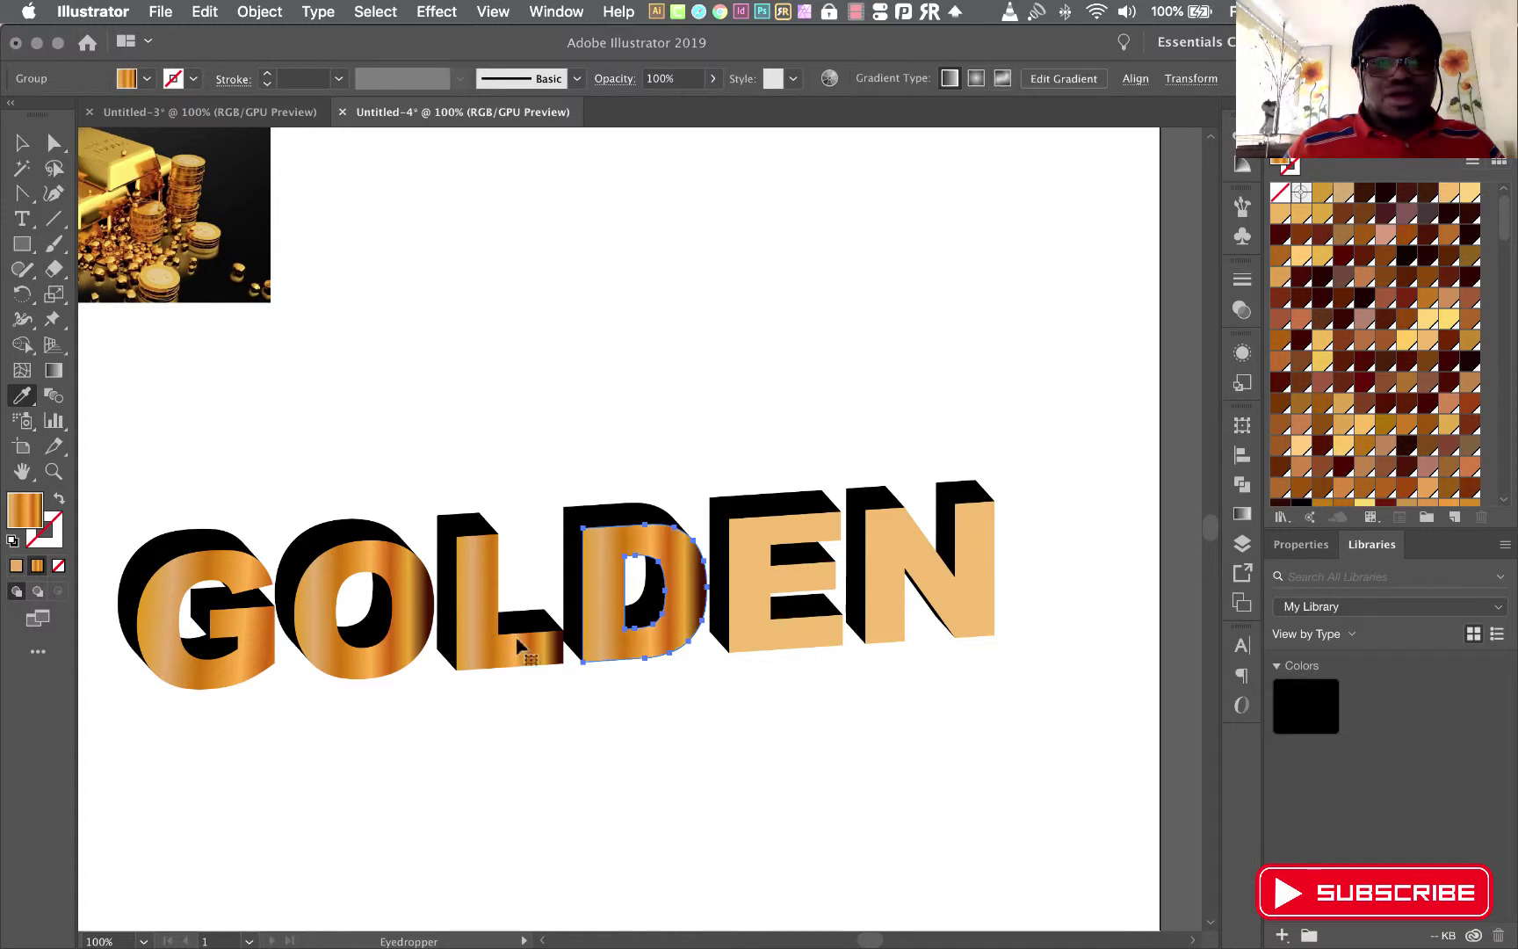
left_click(758, 626, "super")
left_click(541, 629)
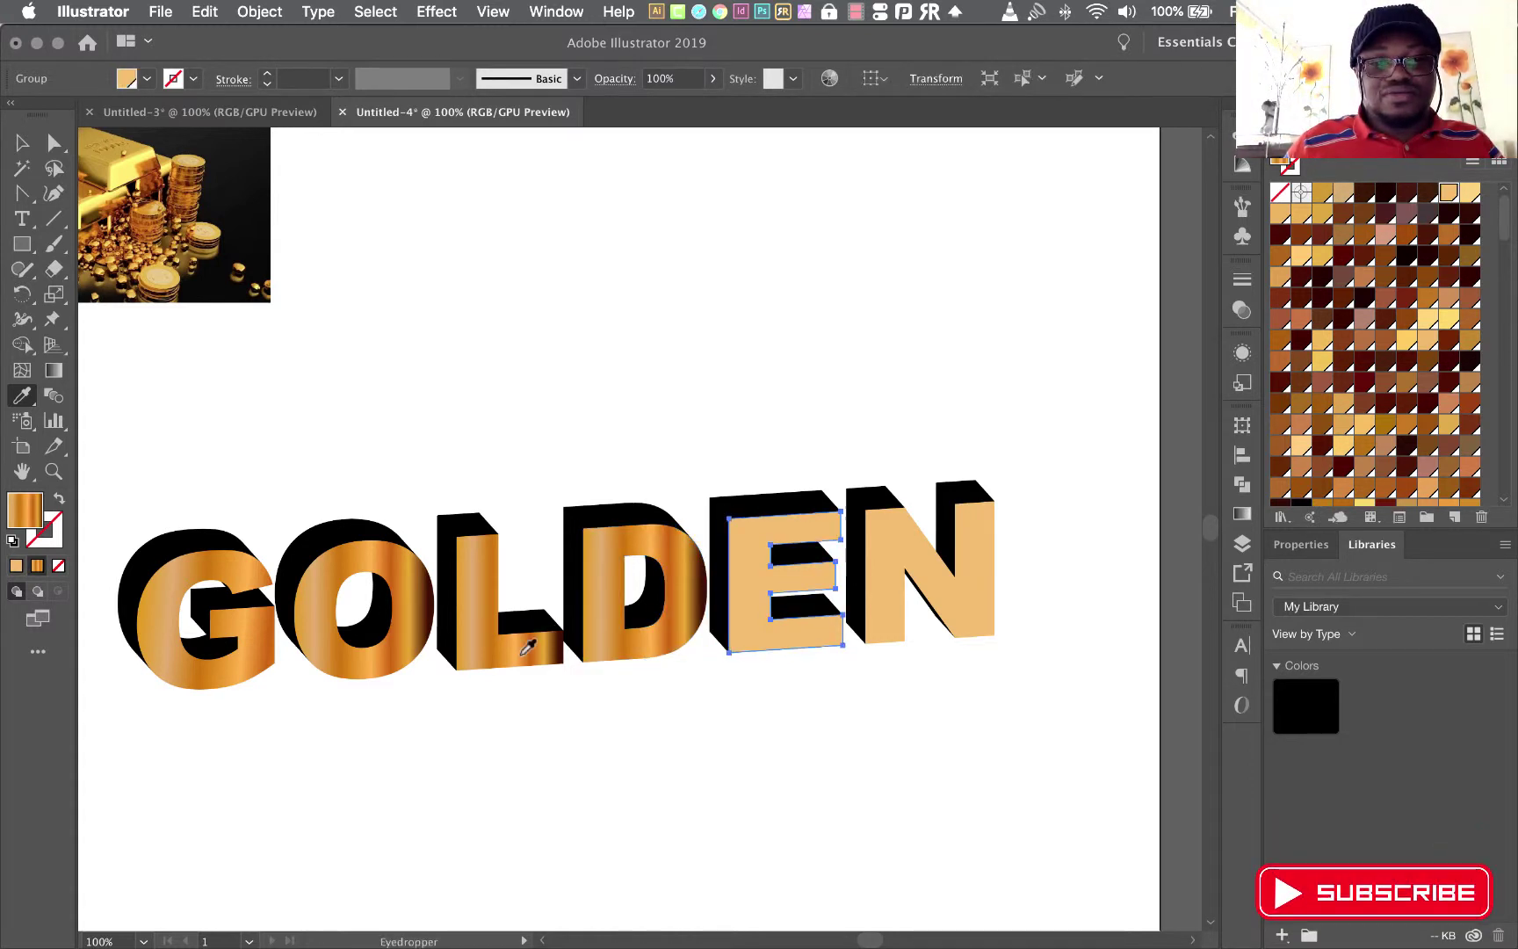
left_click(882, 609, "super")
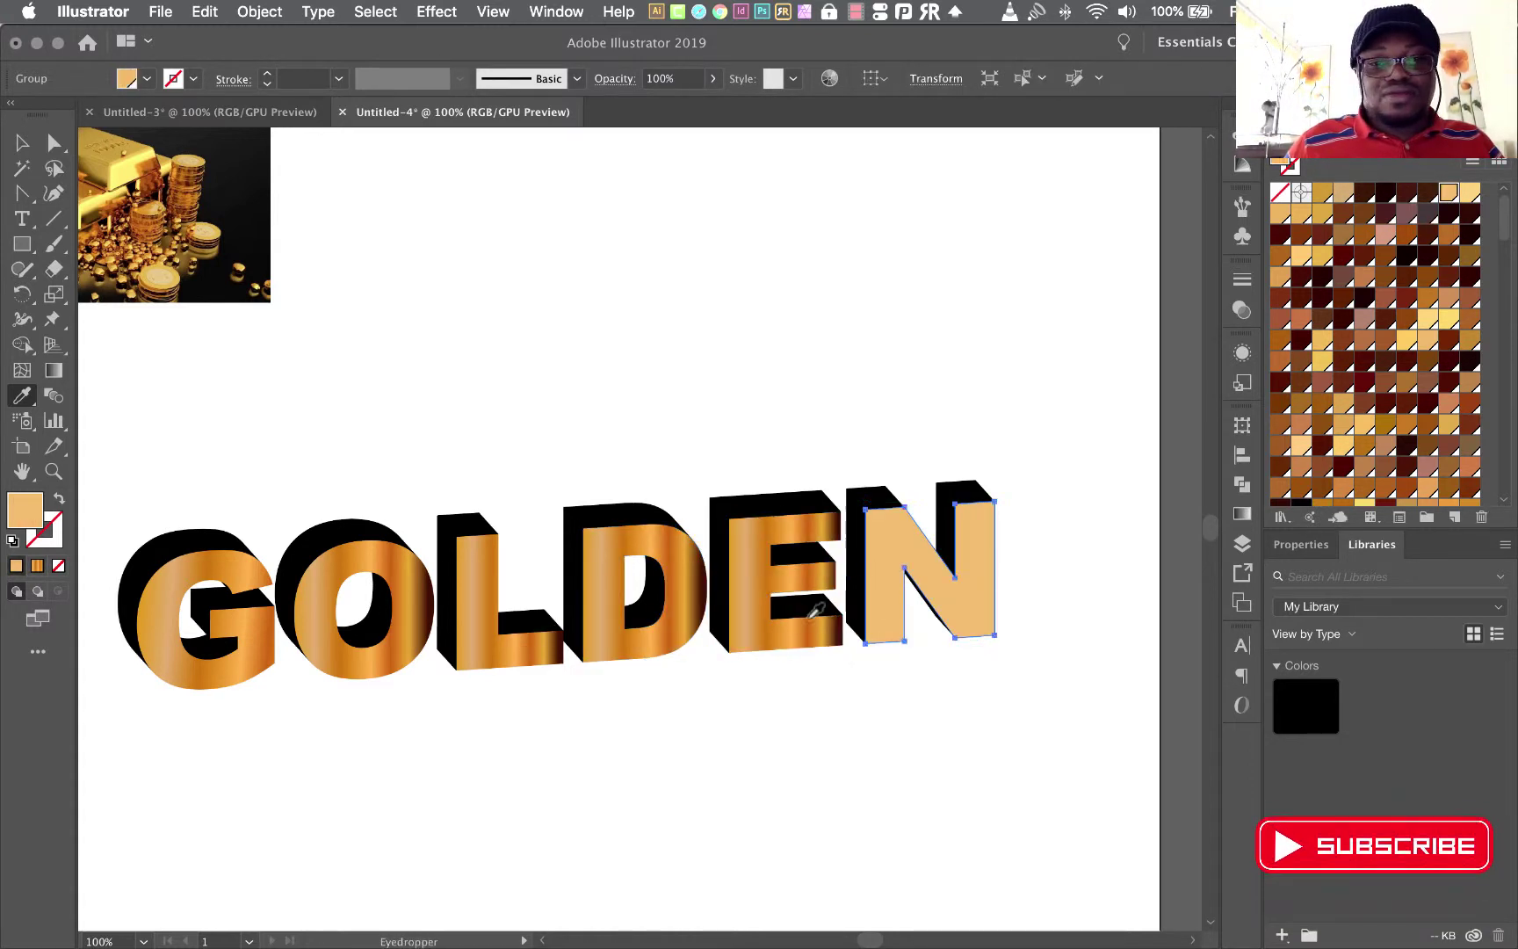
left_click(651, 625)
- Turn the G's extruded side and inner pieces and the O's top and inner faces gold
left_click(163, 569, "super")
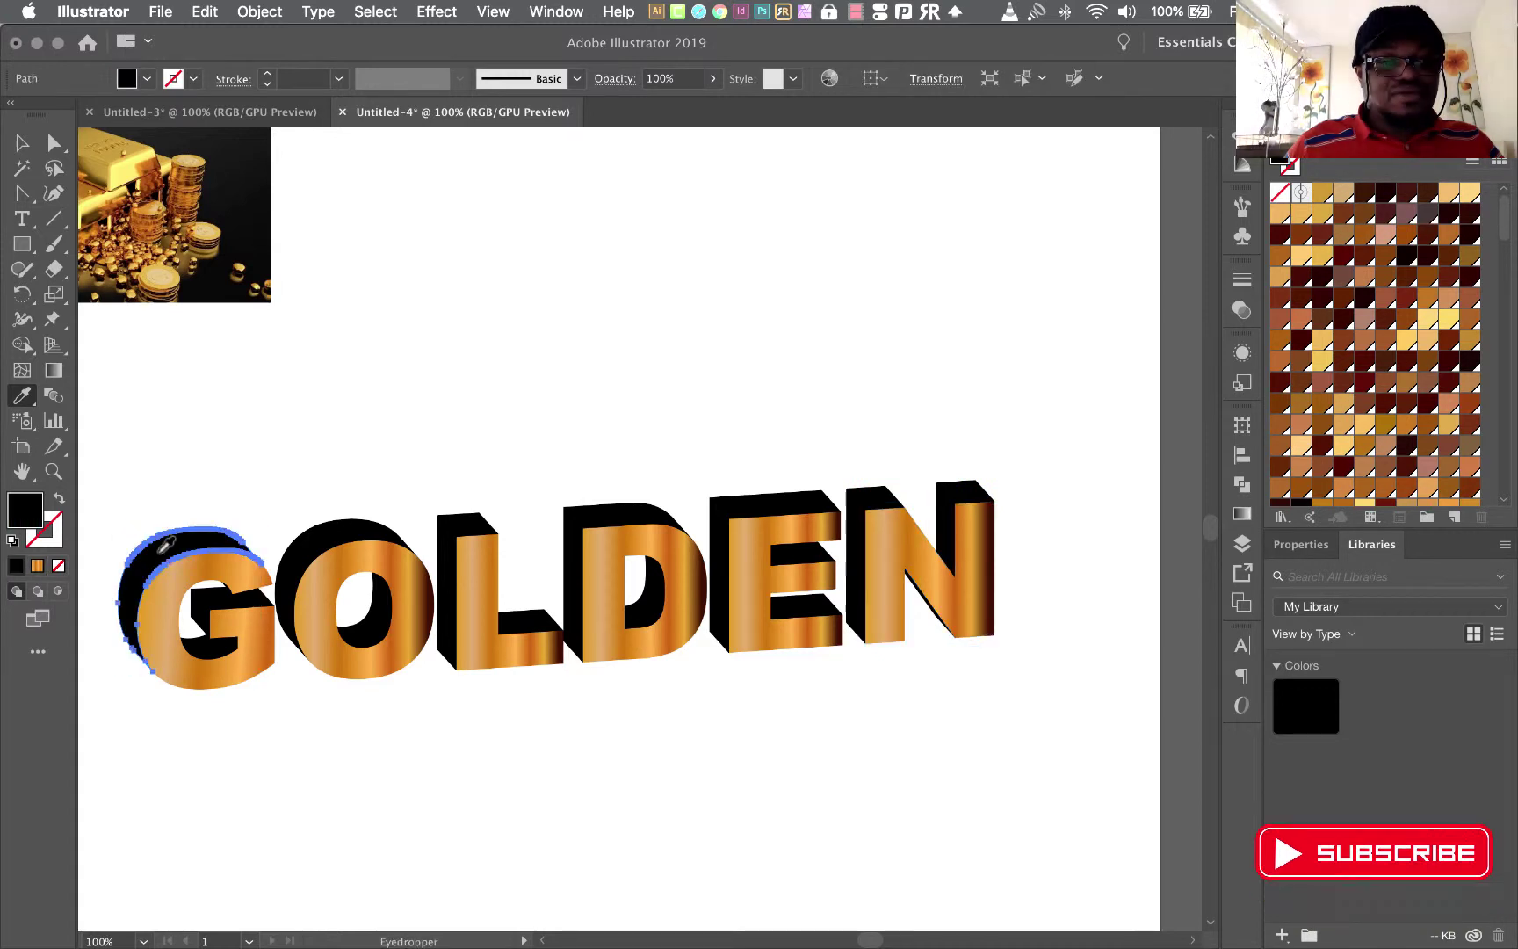
left_click(176, 590)
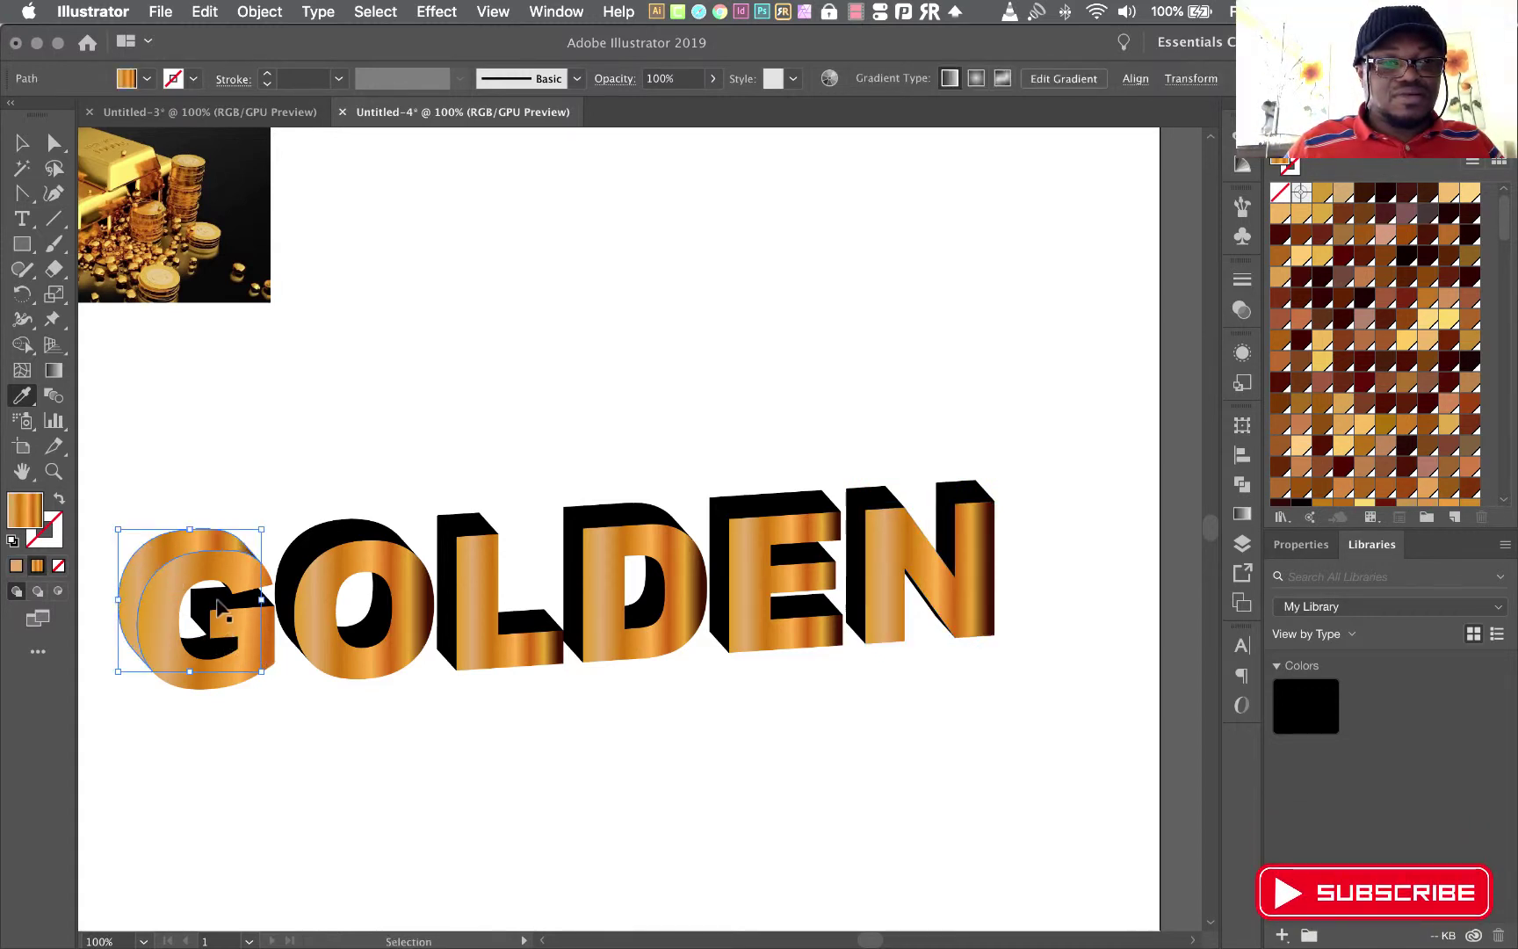
left_click(222, 601, "super")
left_click(243, 660)
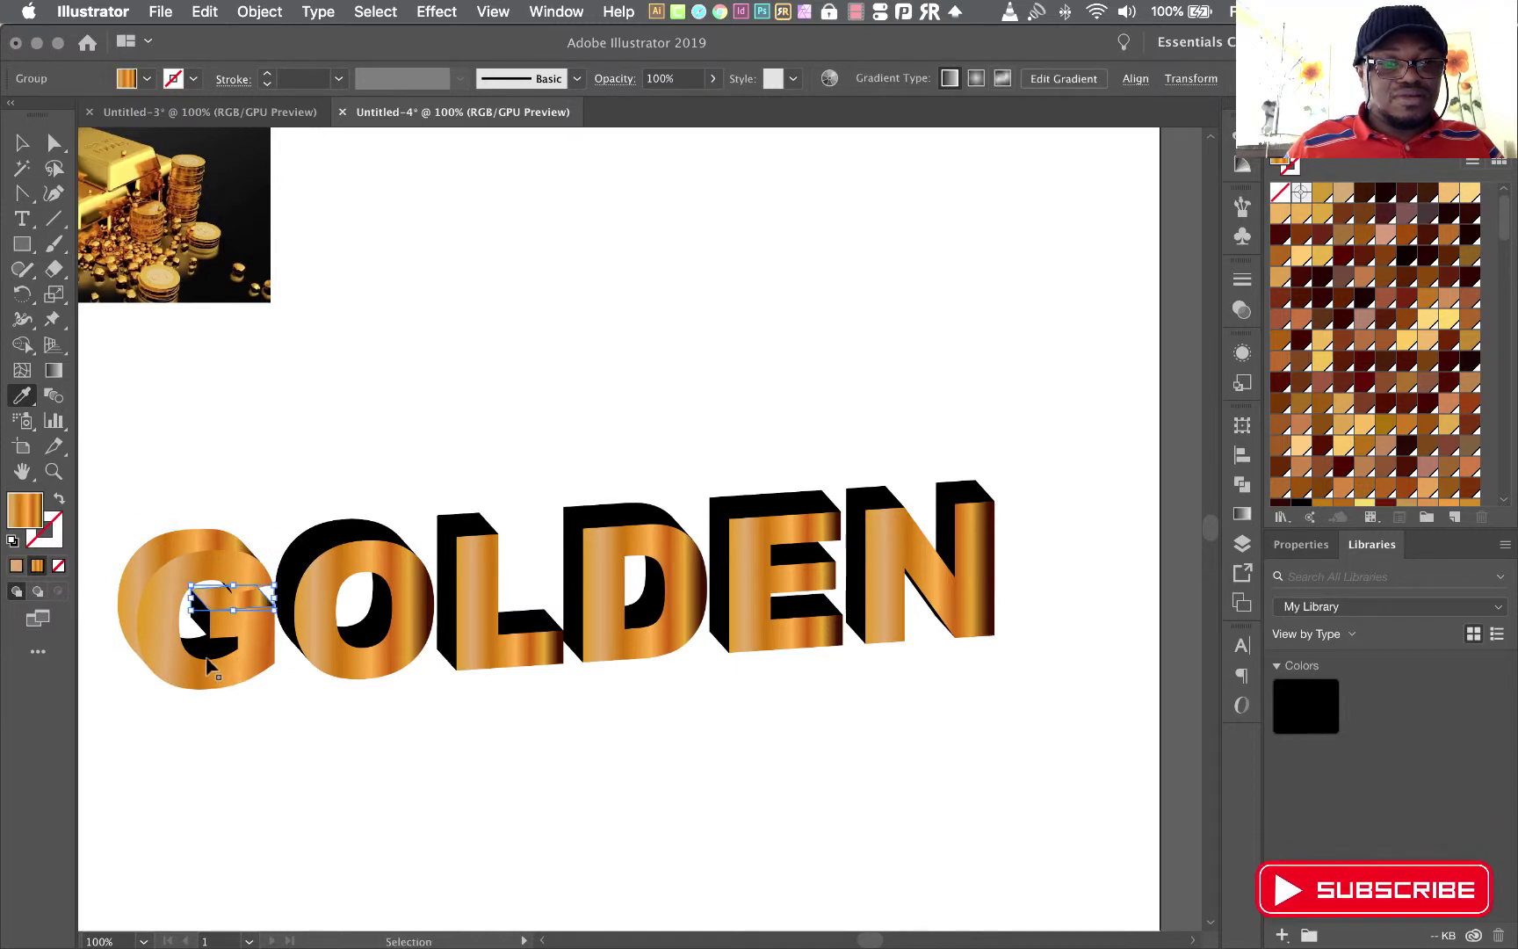
left_click(214, 648, "super")
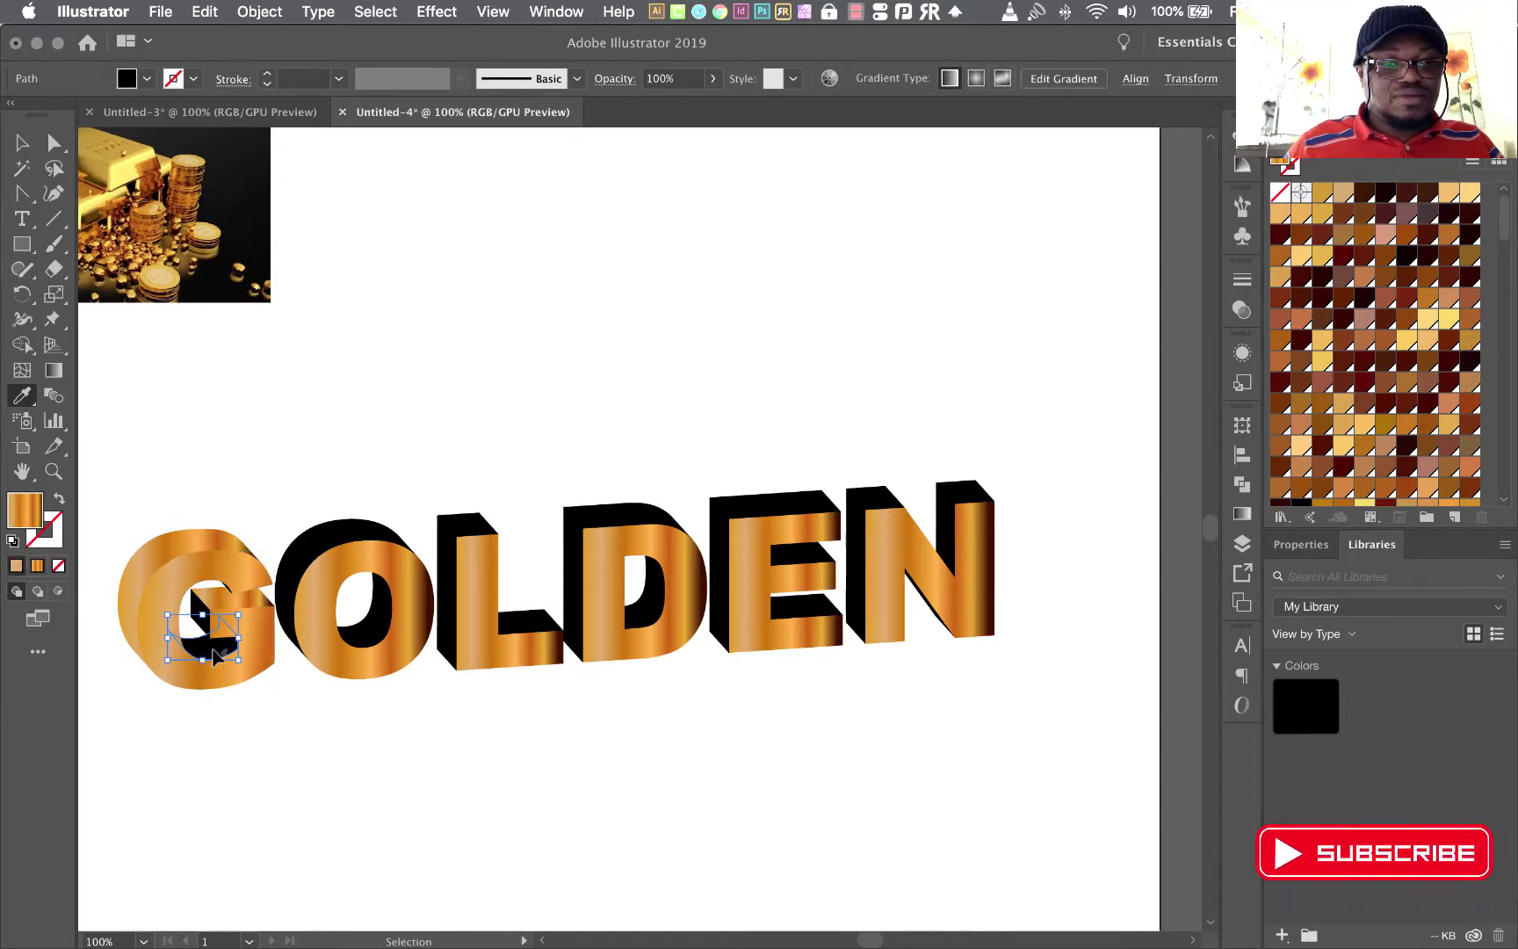
left_click(262, 652)
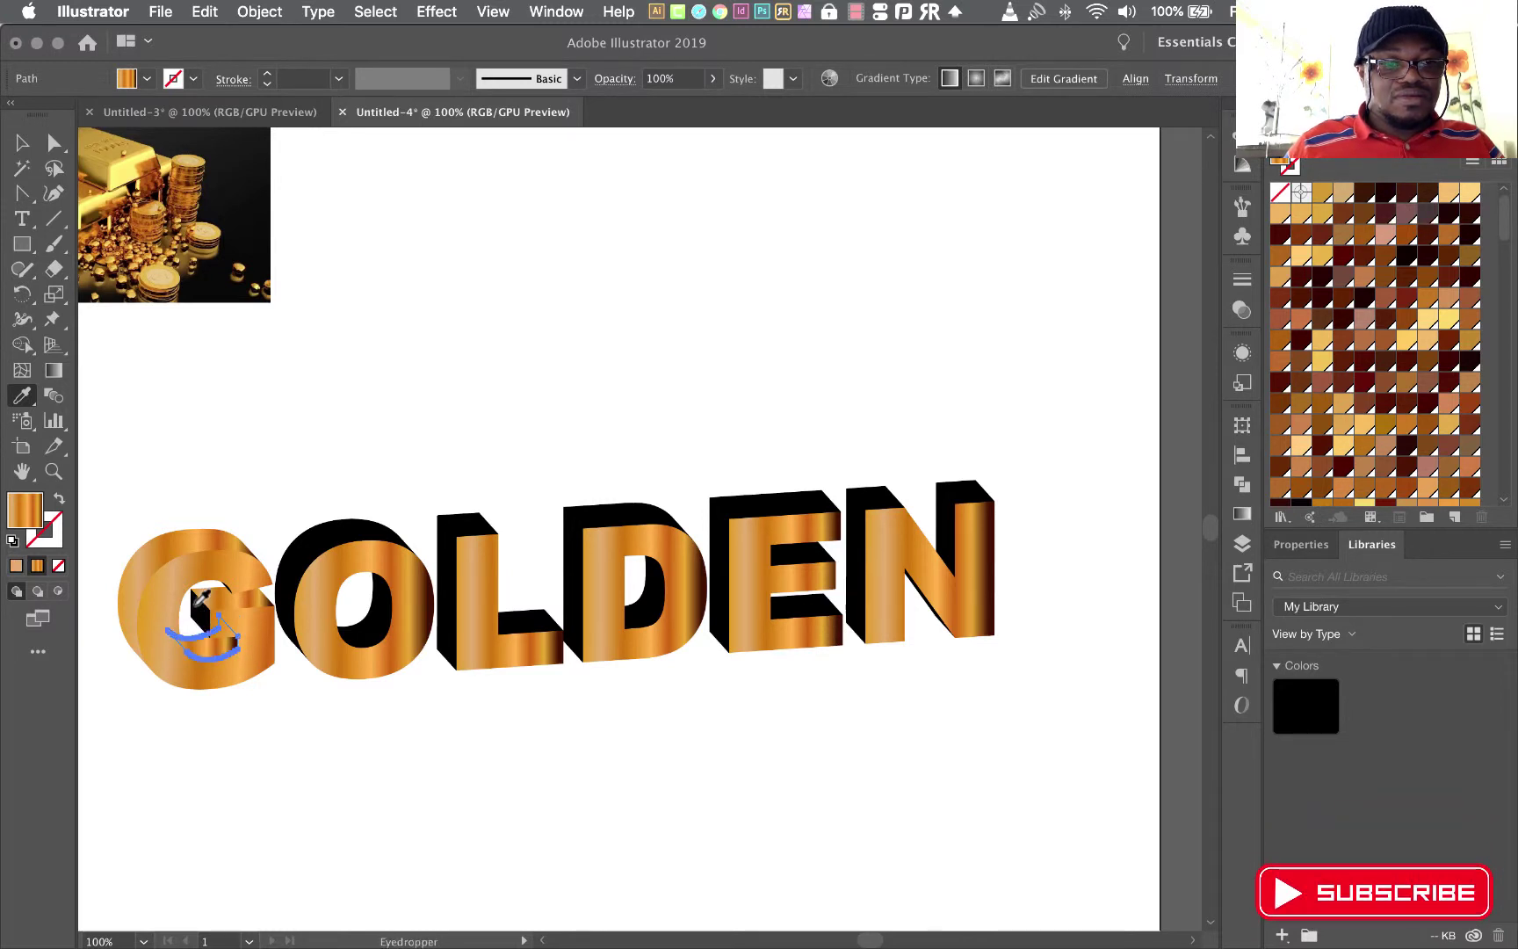
left_click(316, 534, "super")
left_click(325, 569)
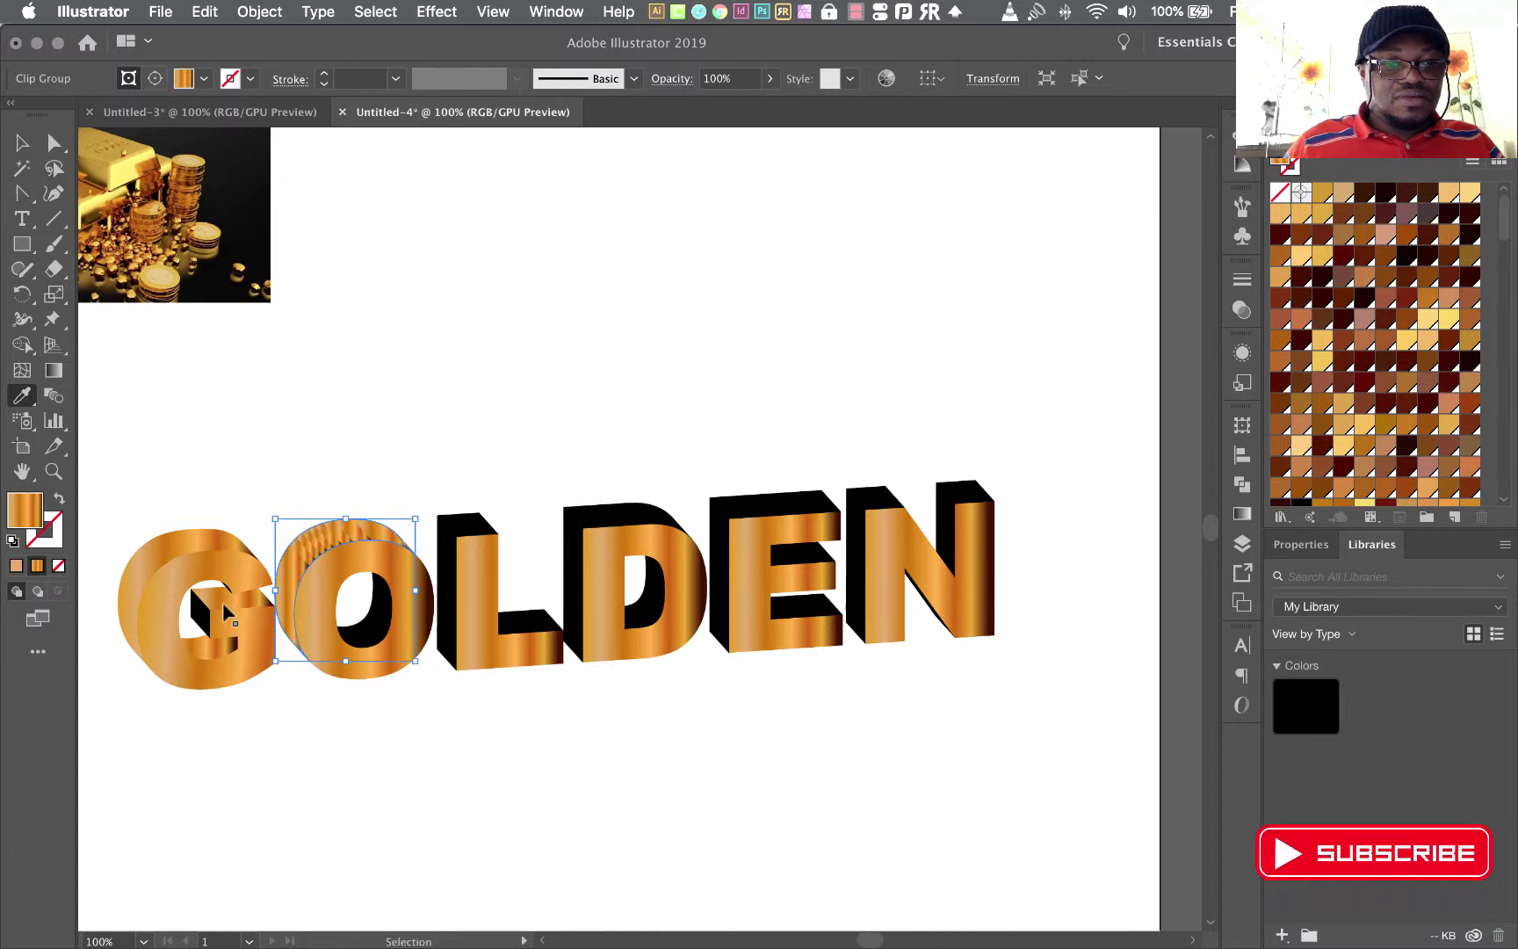
left_click(195, 615, "super")
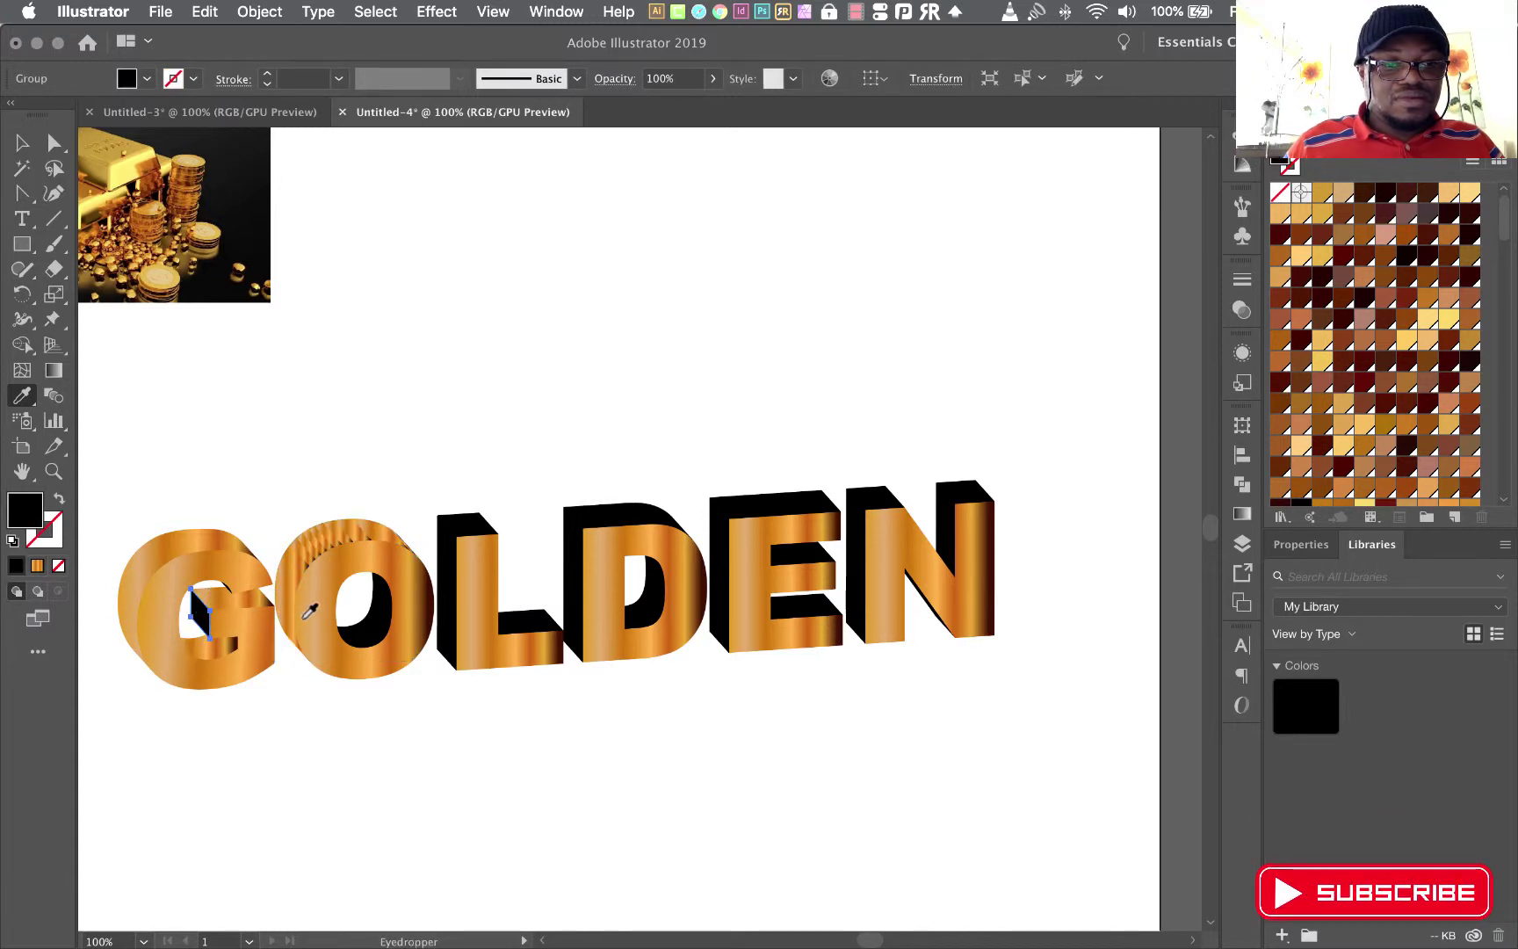
left_click(242, 615)
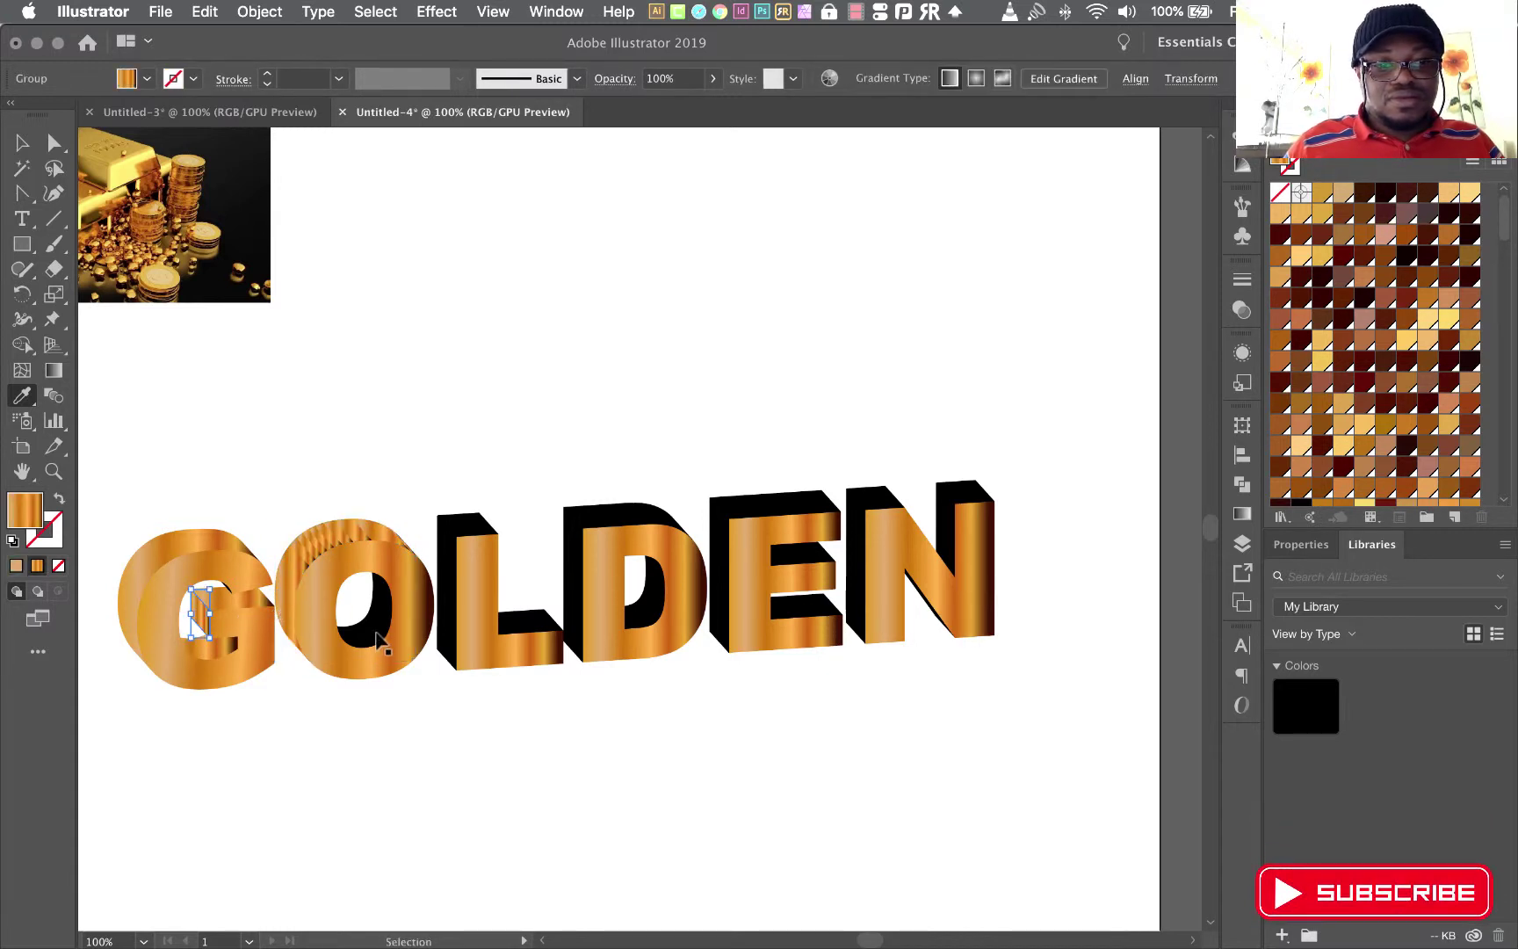
left_click(403, 632)
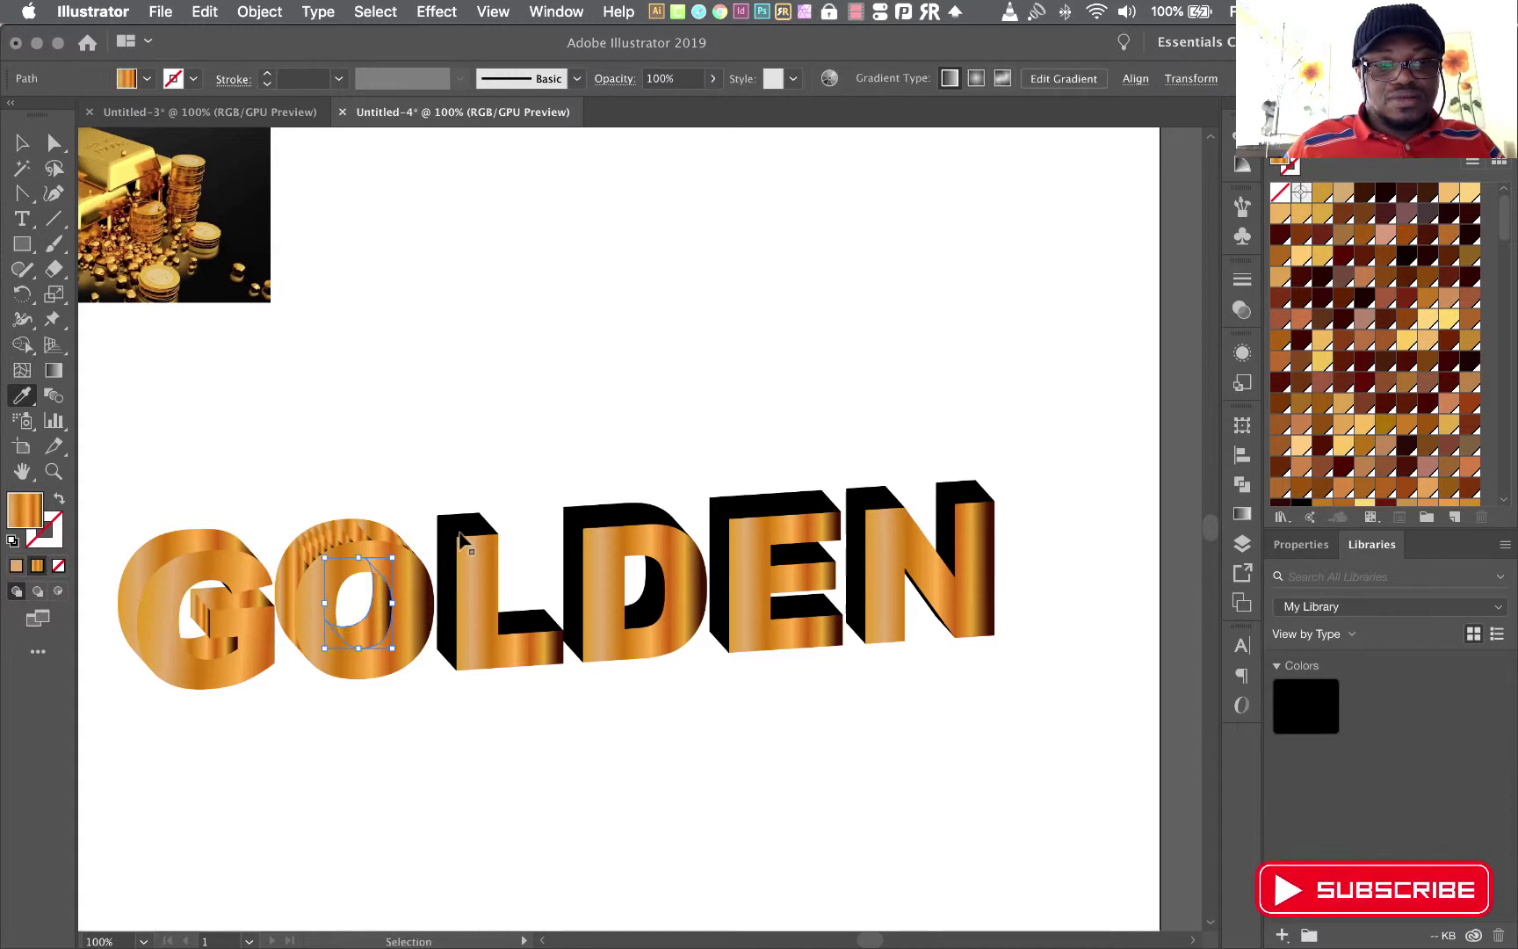
- Turn the L's side, top and step faces and the D's side, top and inner faces gold
left_click(448, 573, "super")
left_click(468, 584)
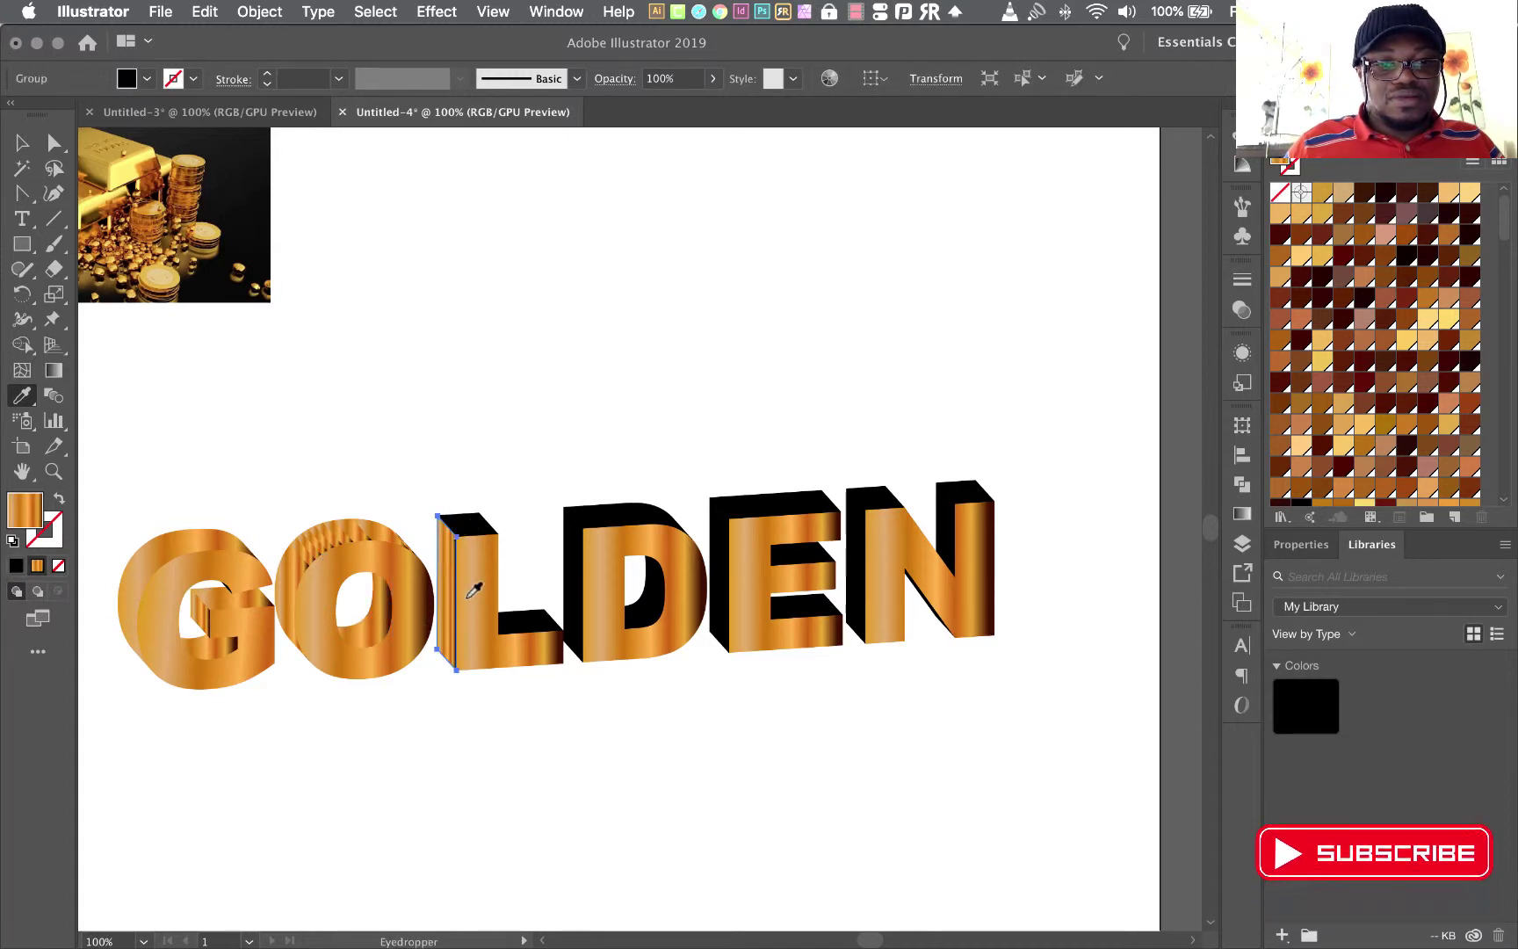
left_click(479, 530, "super")
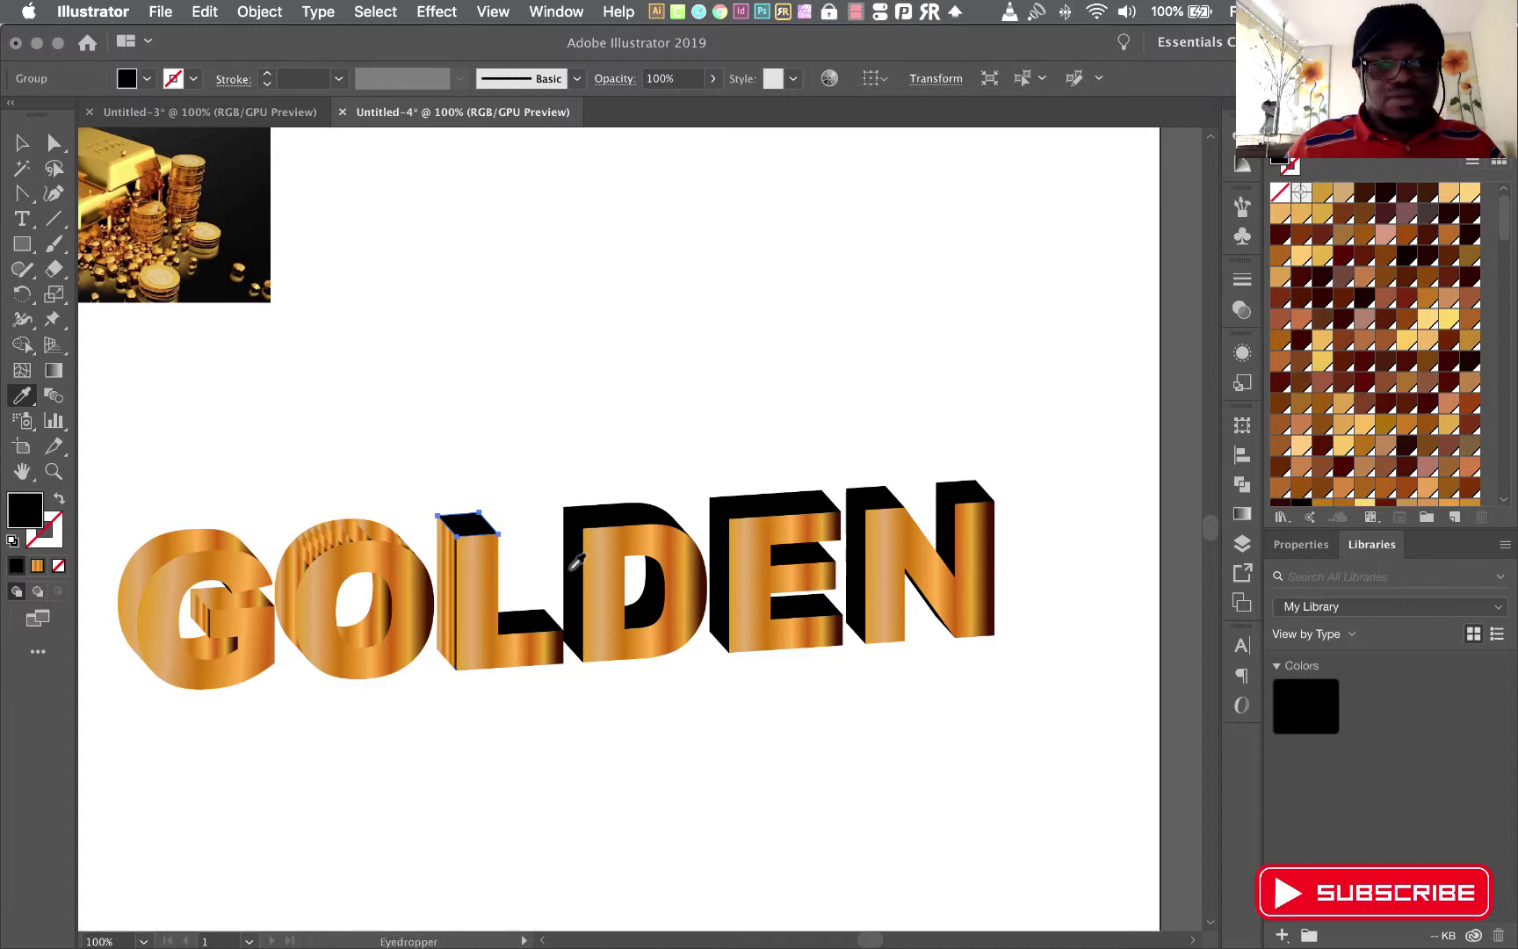
left_click(515, 633)
left_click(525, 624, "super")
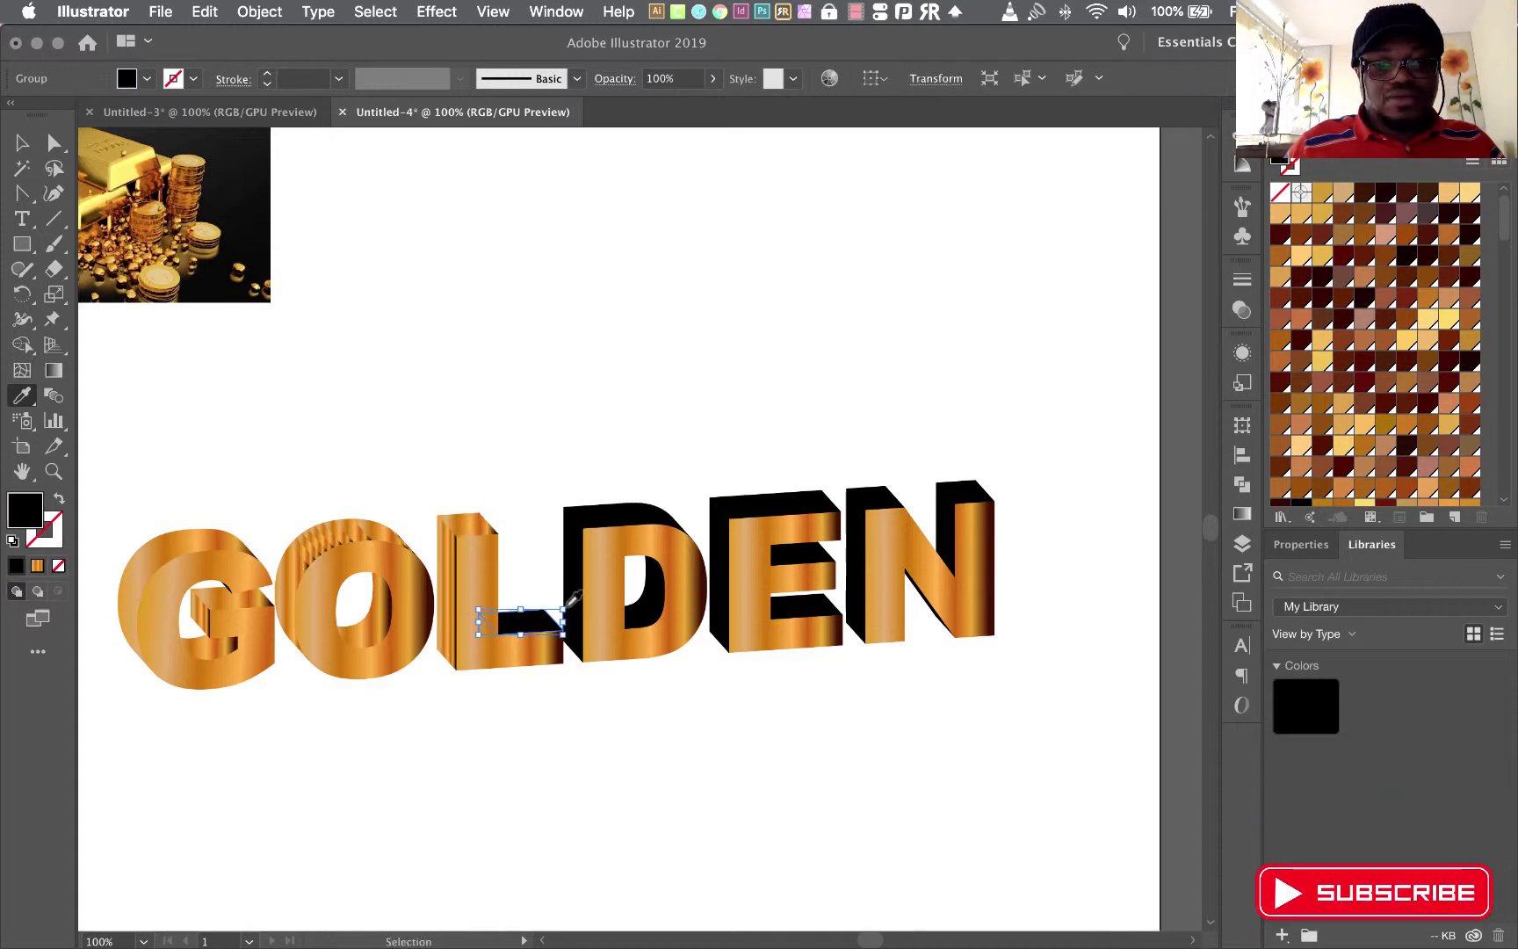
left_click(551, 654)
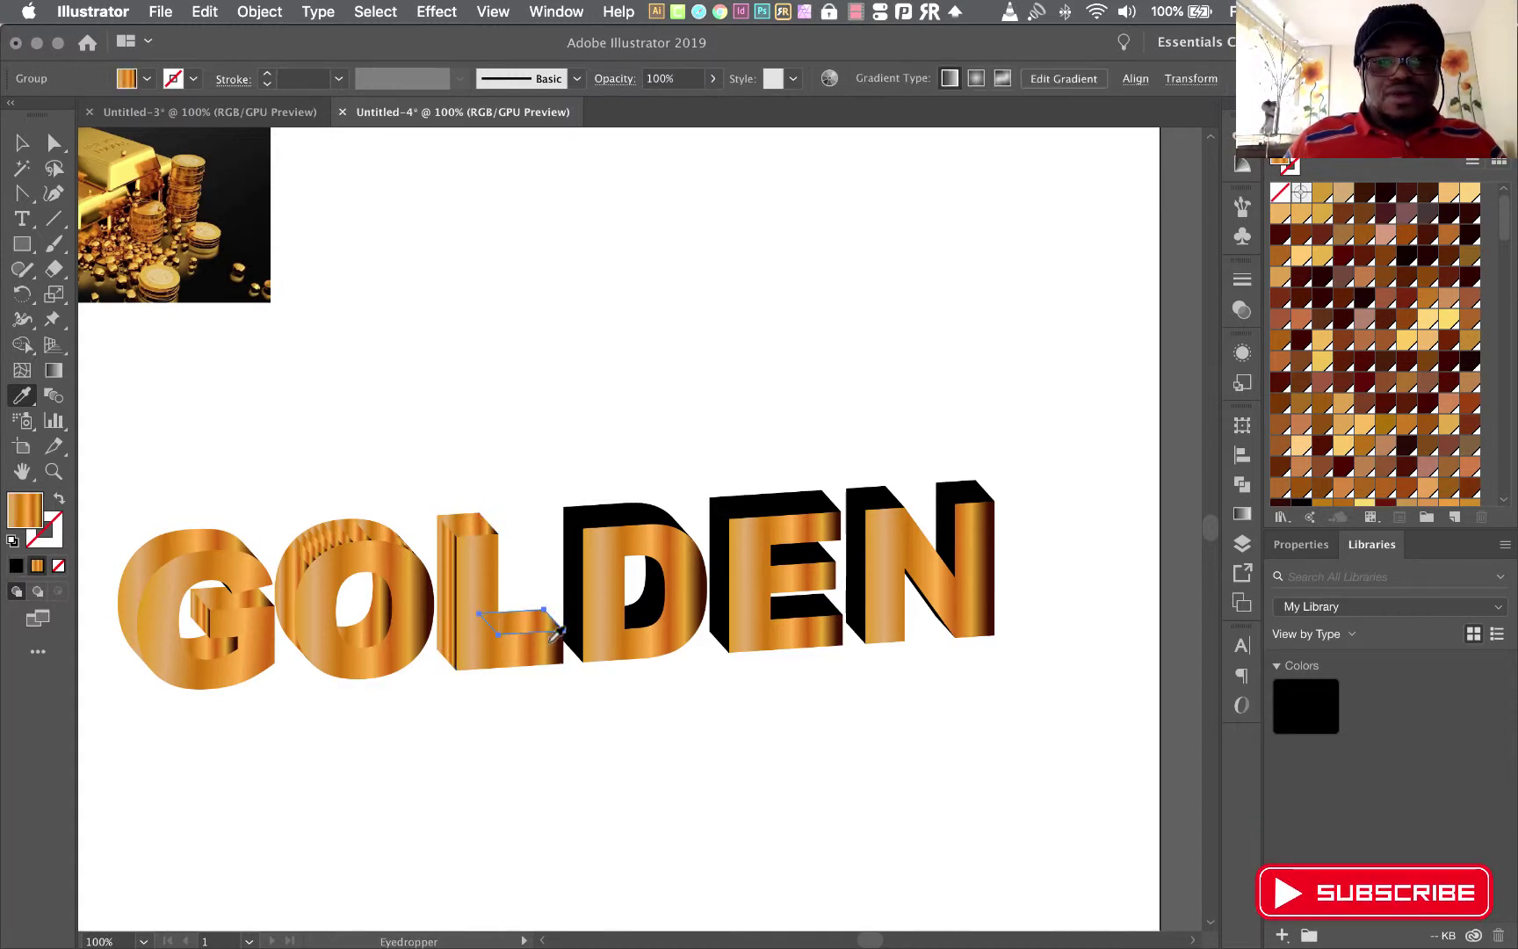
left_click(575, 567, "super")
left_click(608, 600)
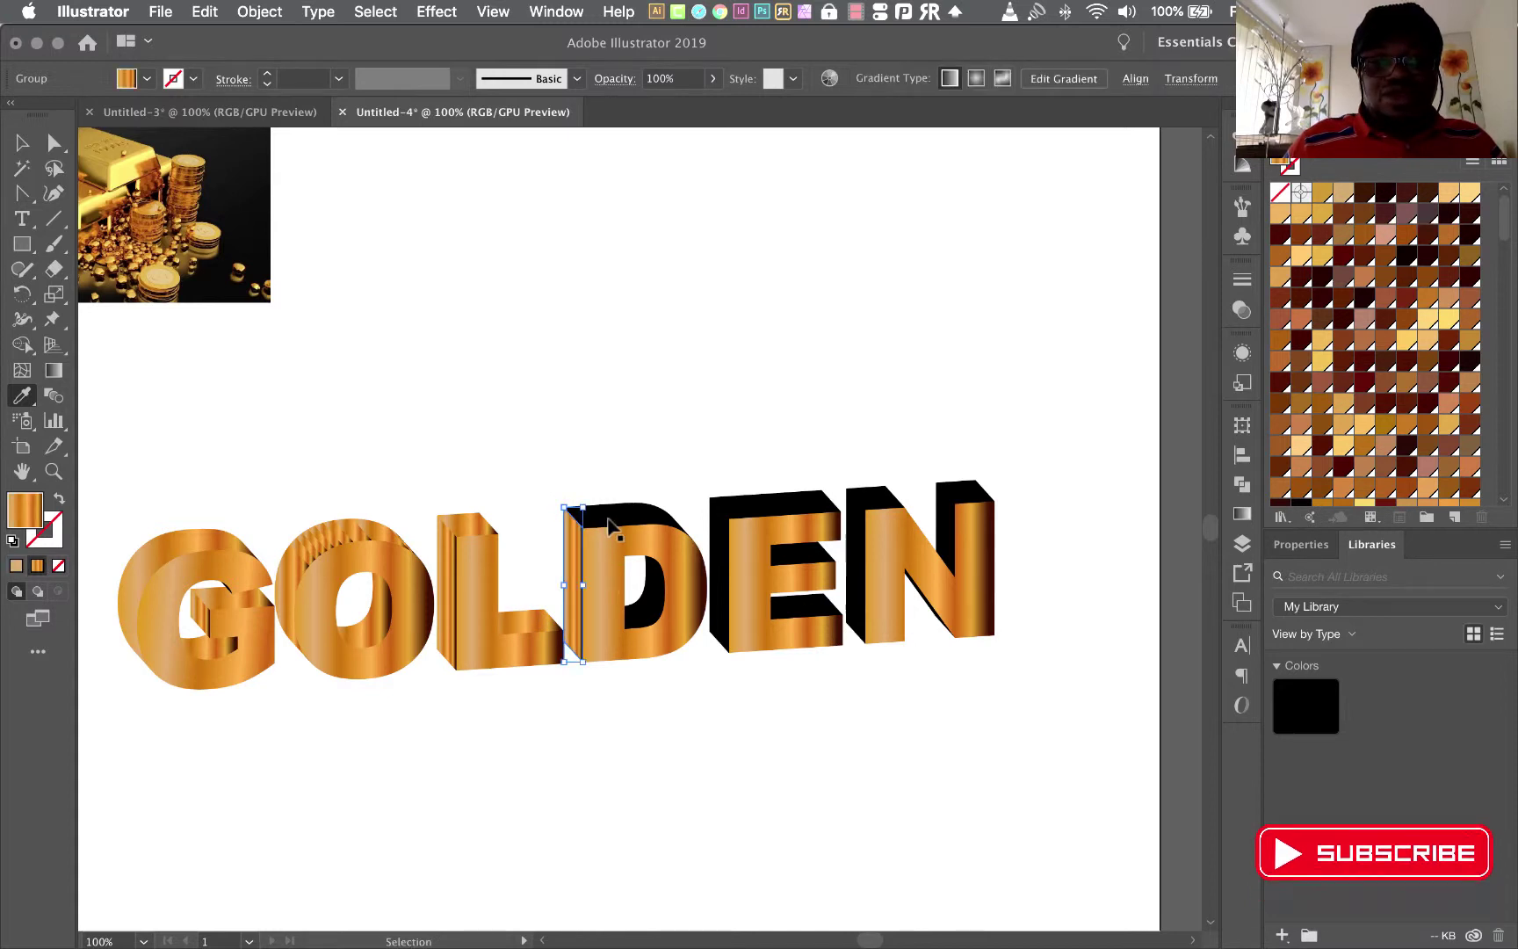
left_click(619, 517, "super")
left_click(623, 577)
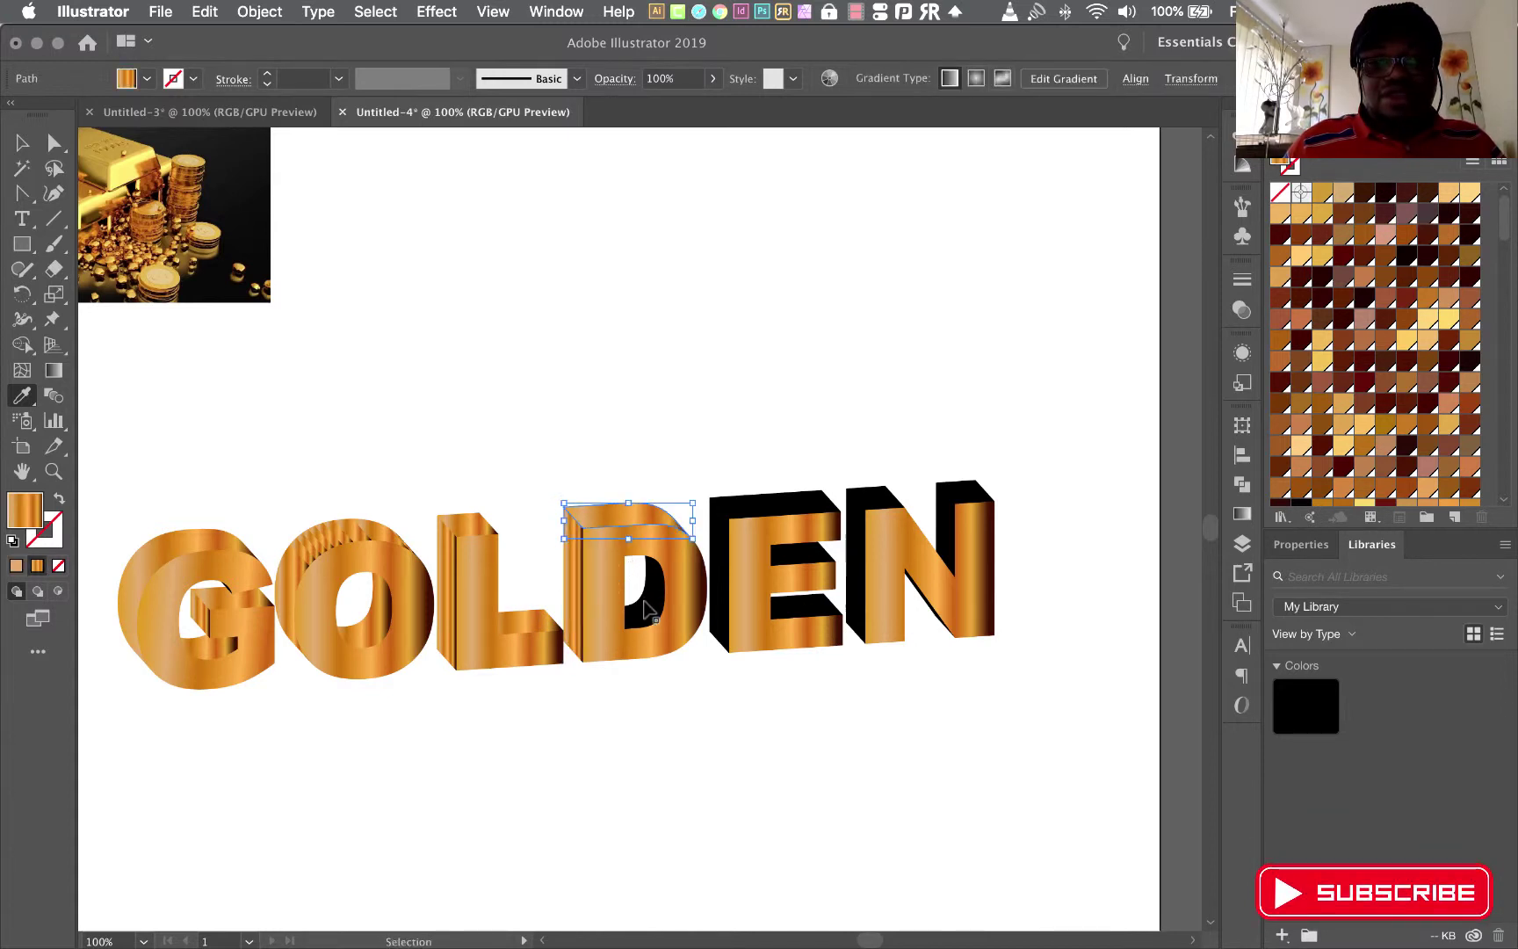
left_click(596, 639)
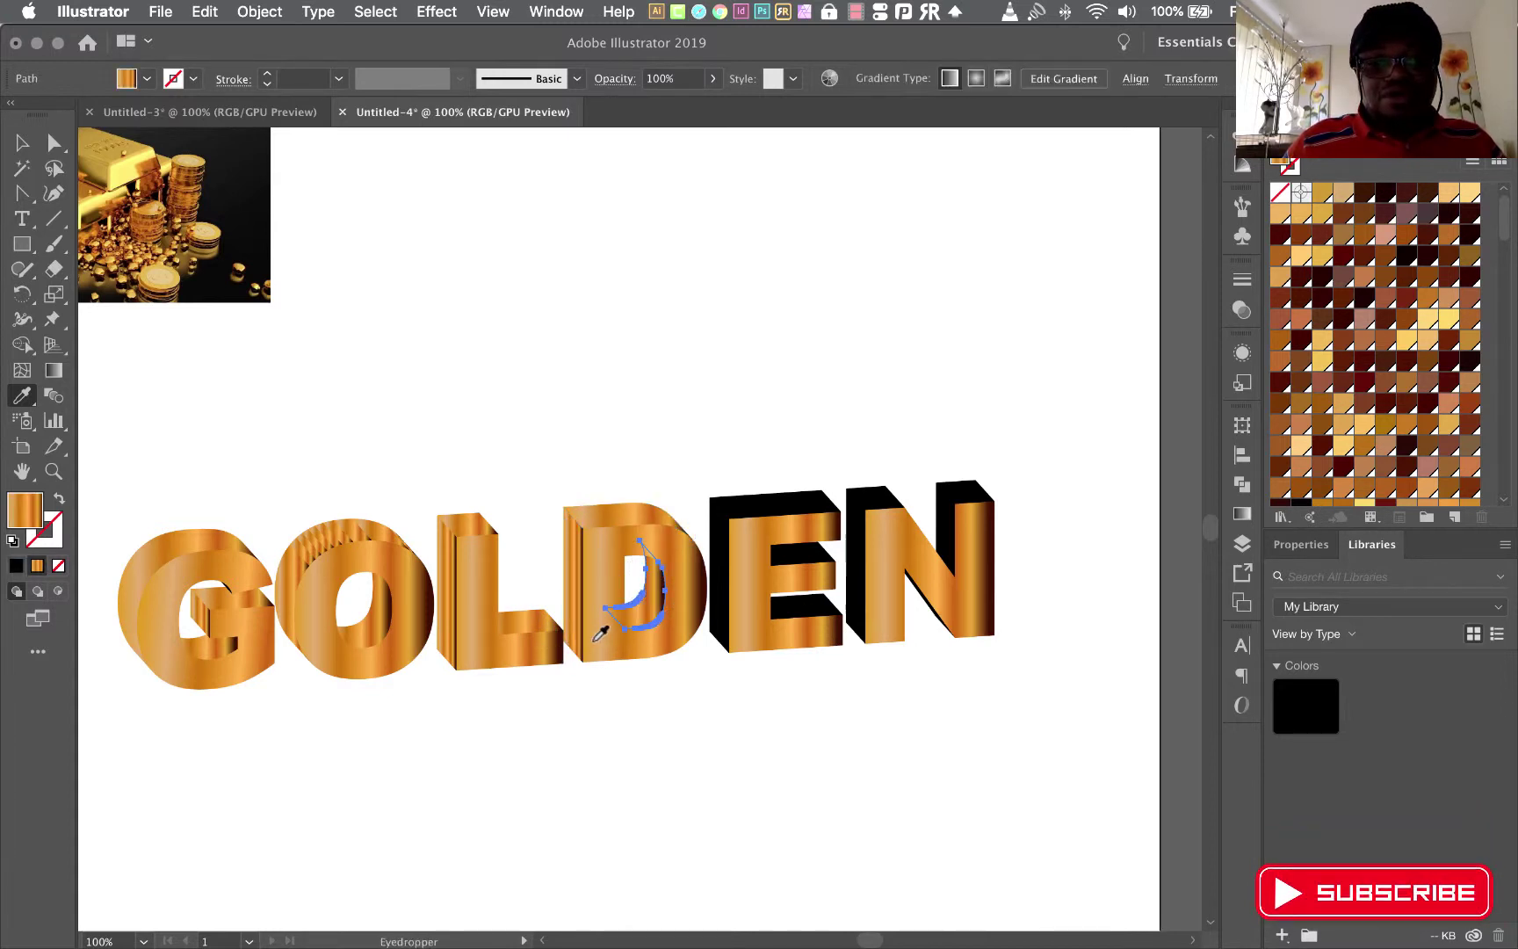
- Turn the E's side and arm tops and the N's side, top and inner faces gold
left_click(722, 603, "super")
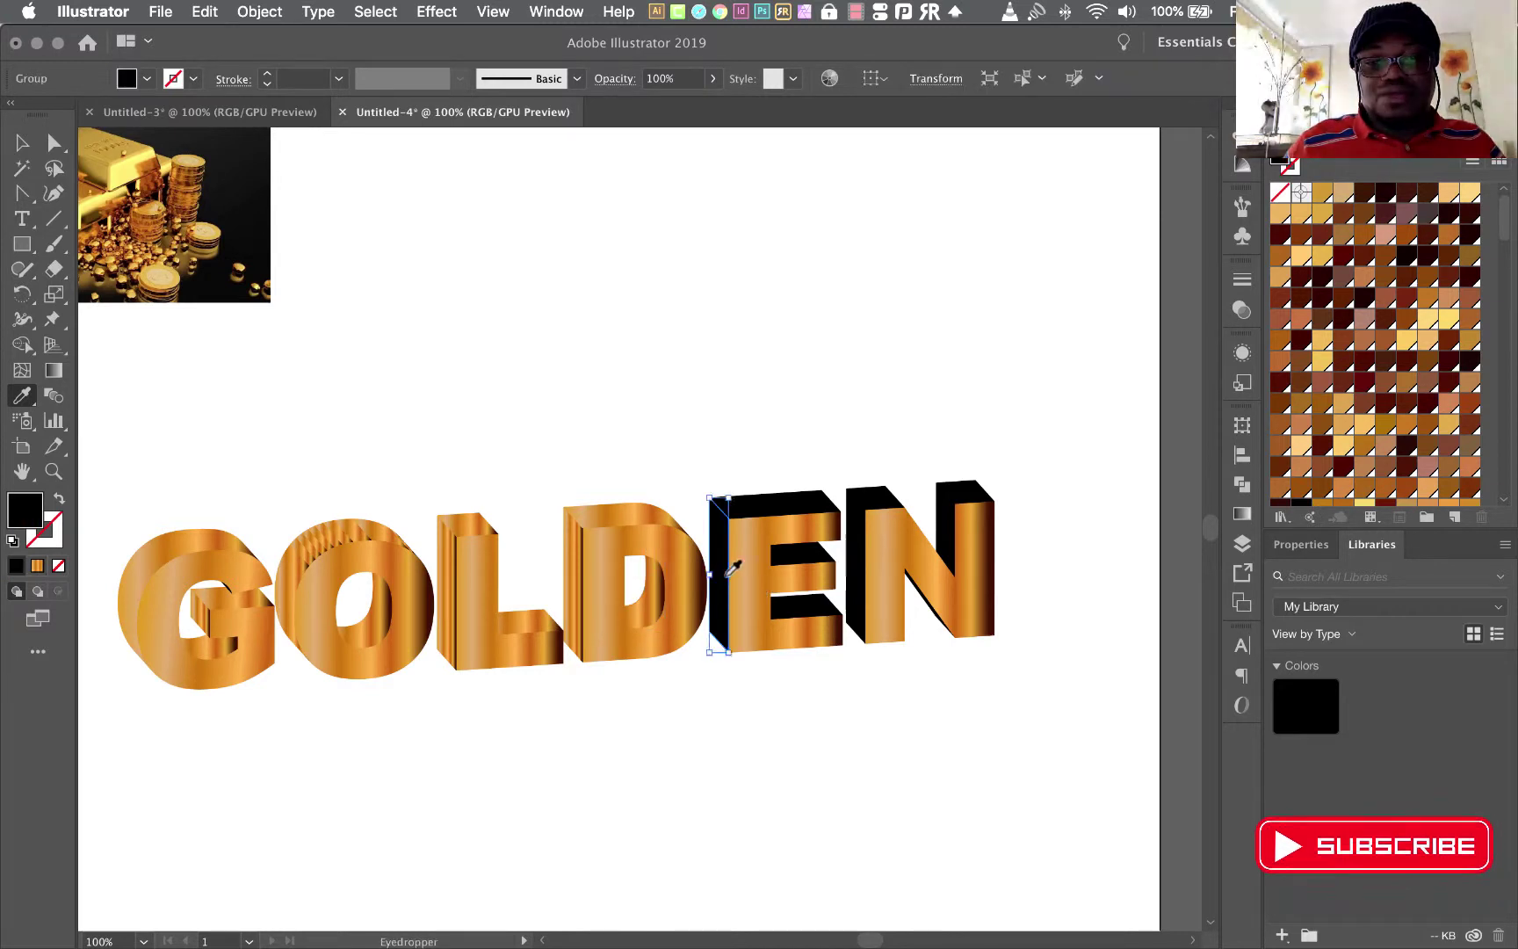
left_click(759, 524)
left_click(761, 508, "super")
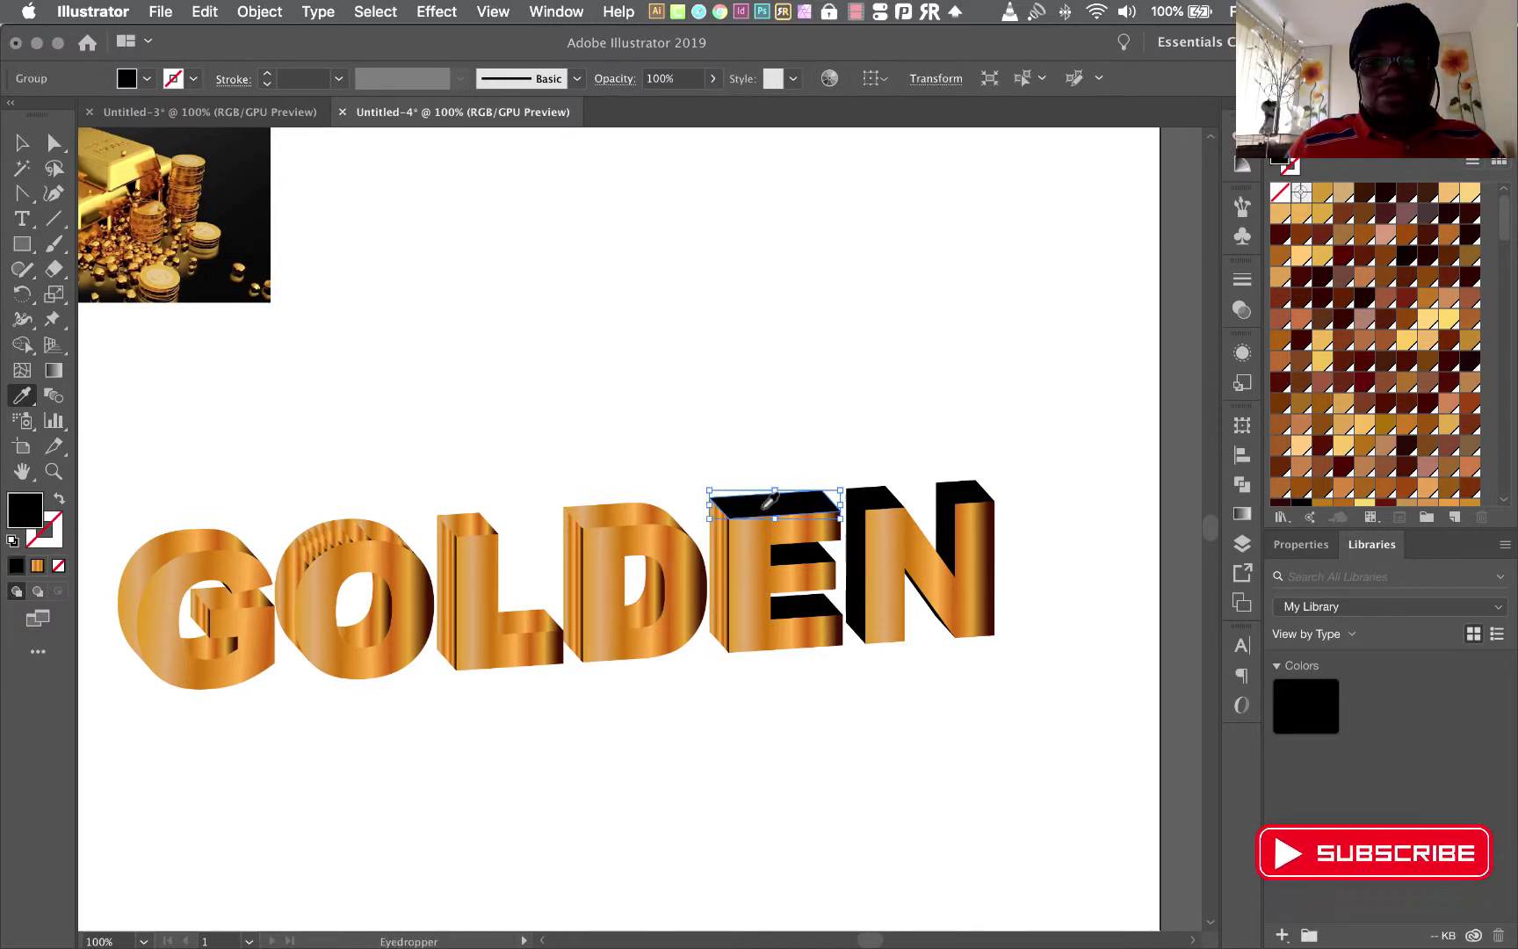
left_click(808, 571)
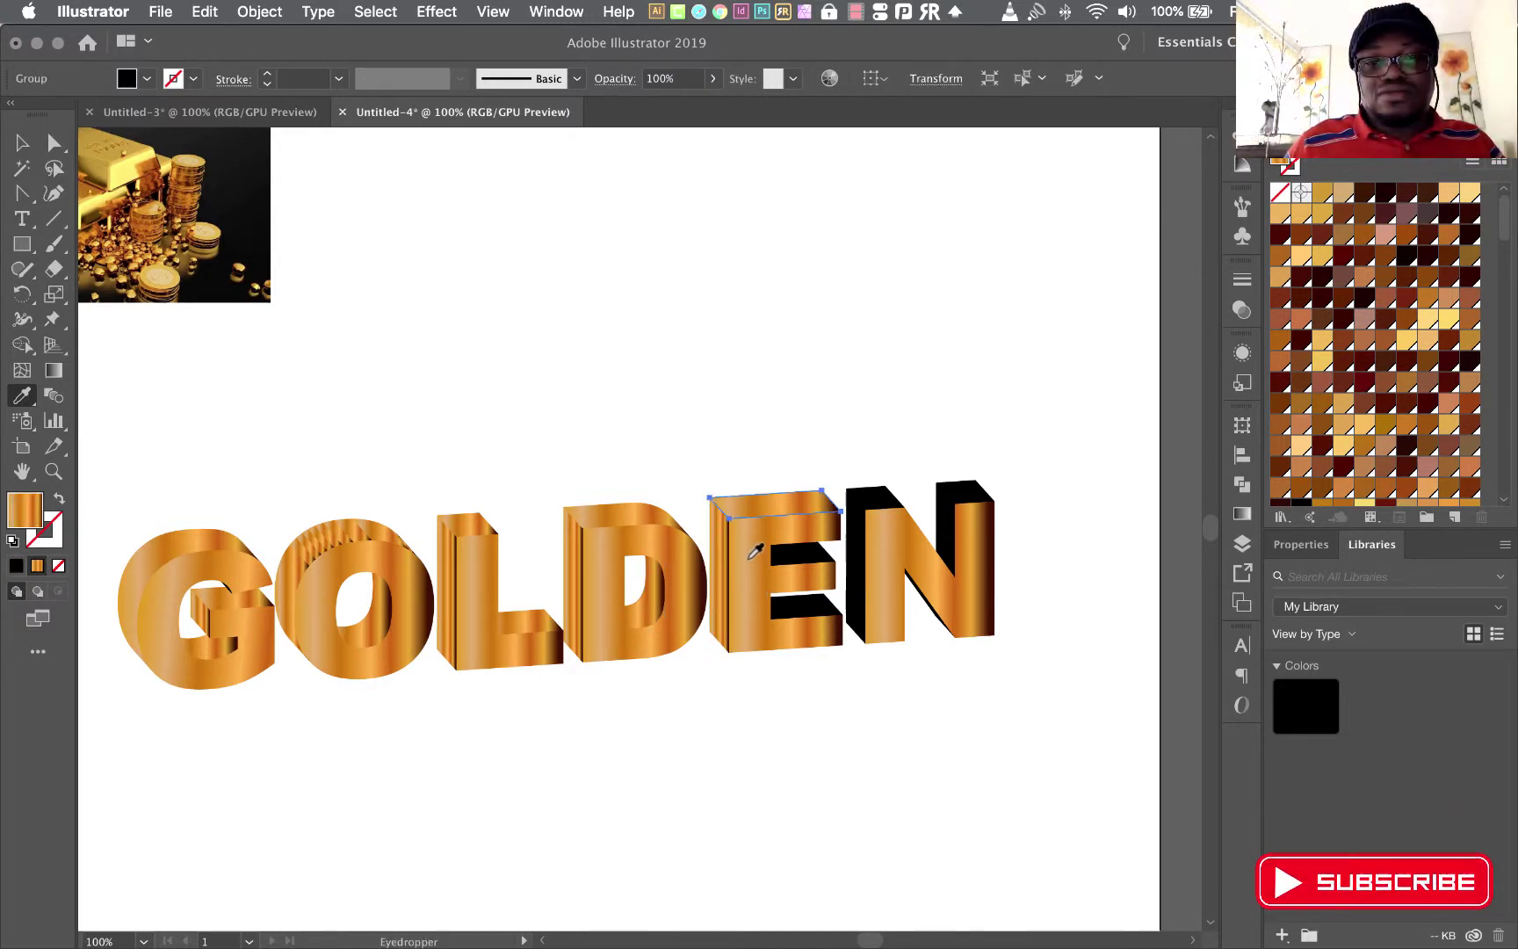
left_click(806, 561, "super")
left_click(743, 611)
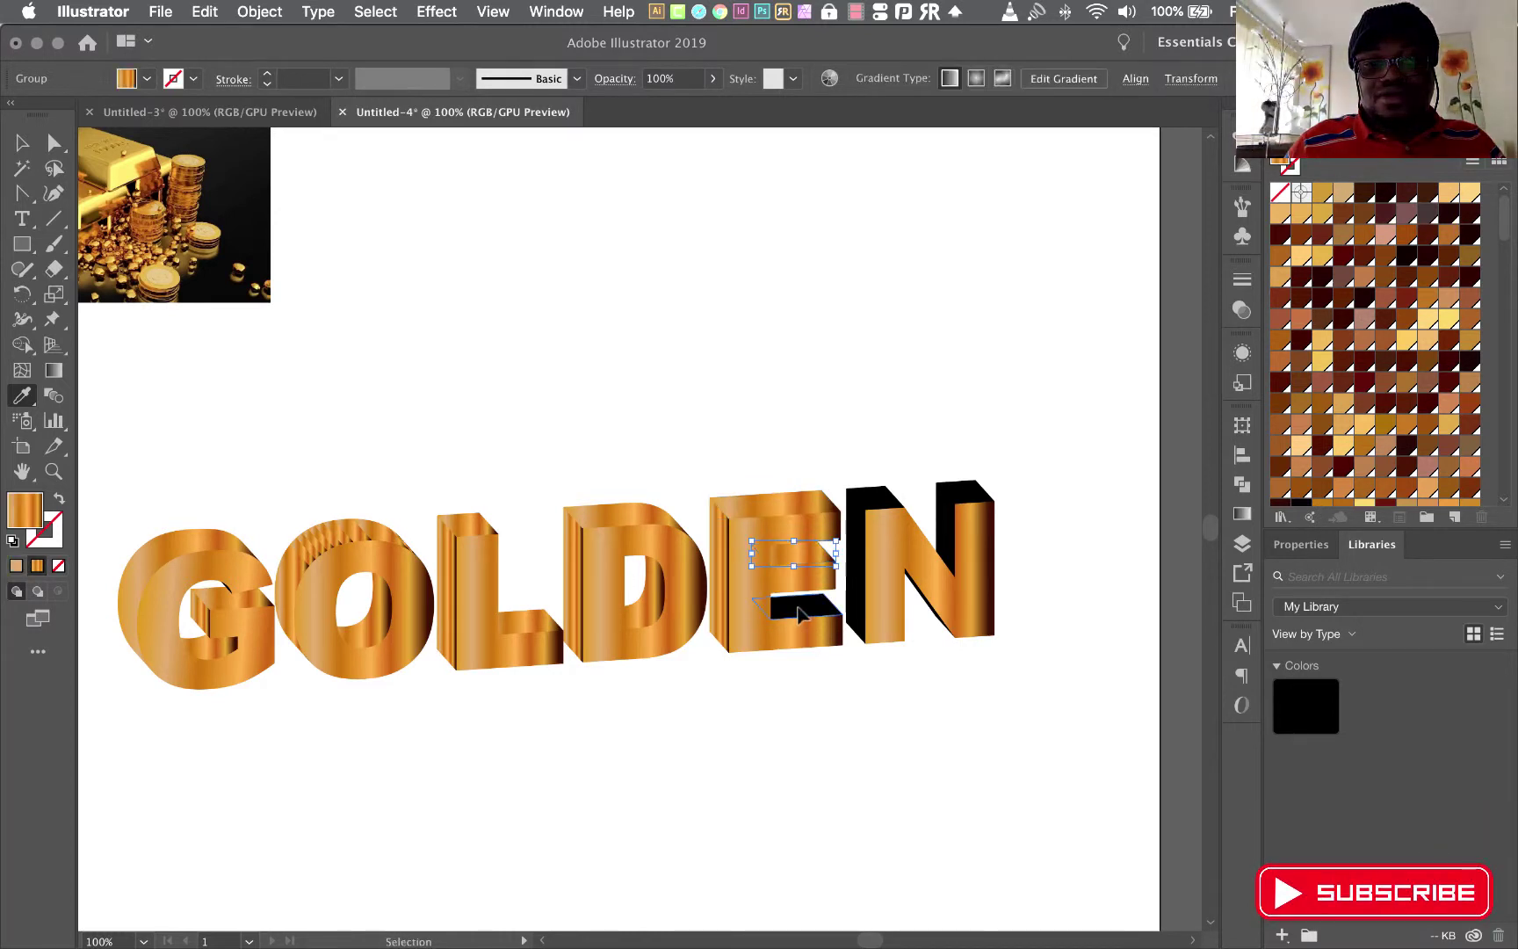
left_click(798, 614, "super")
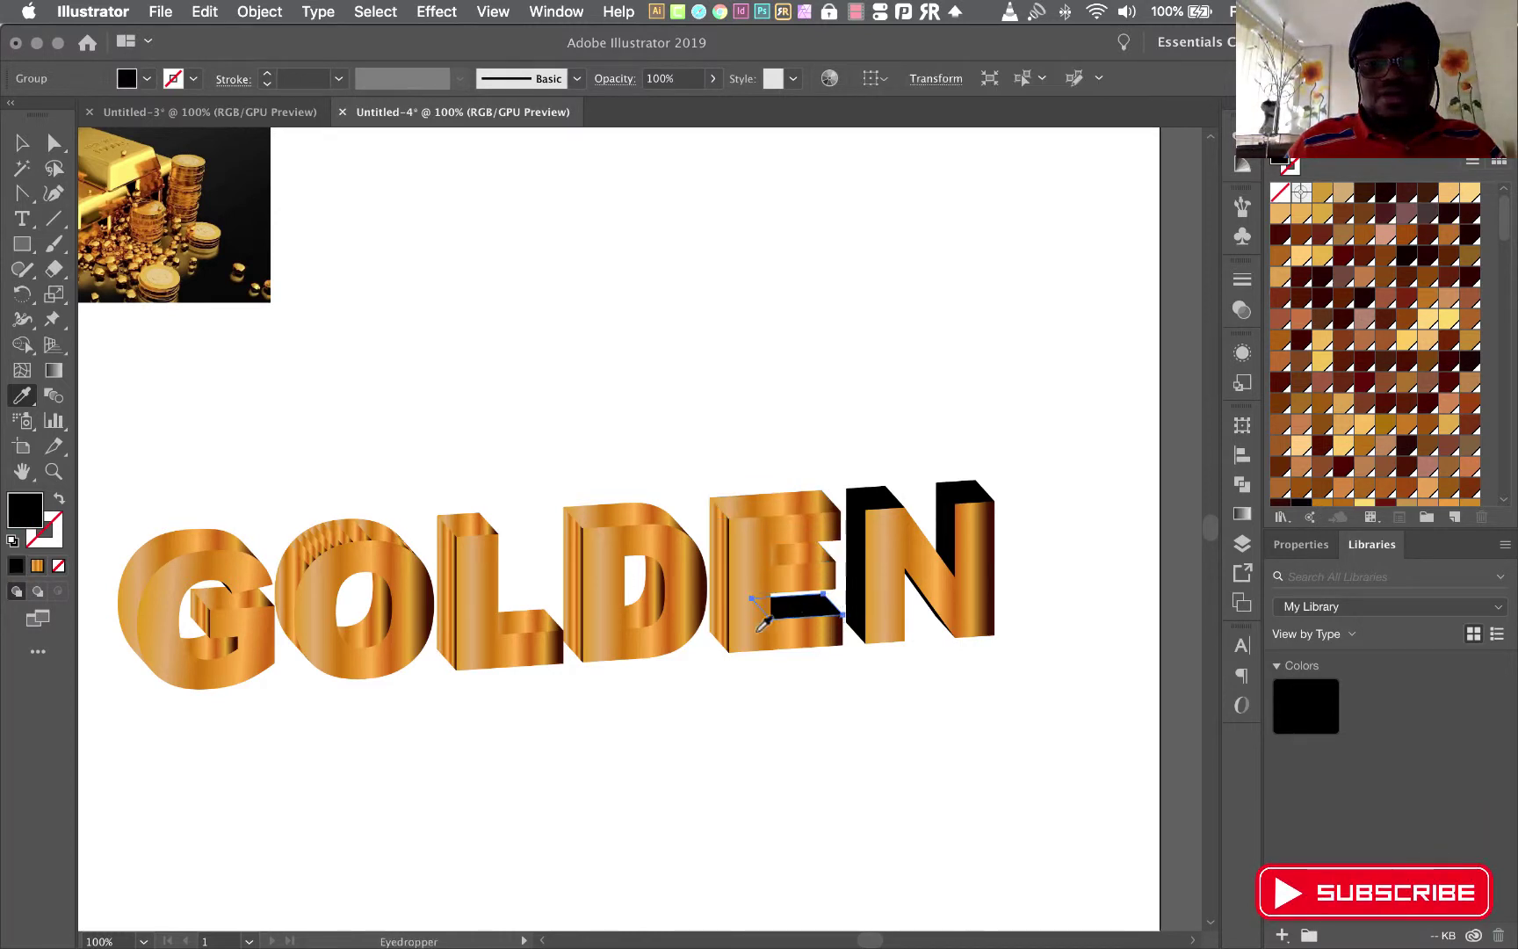
left_click(857, 583, "super")
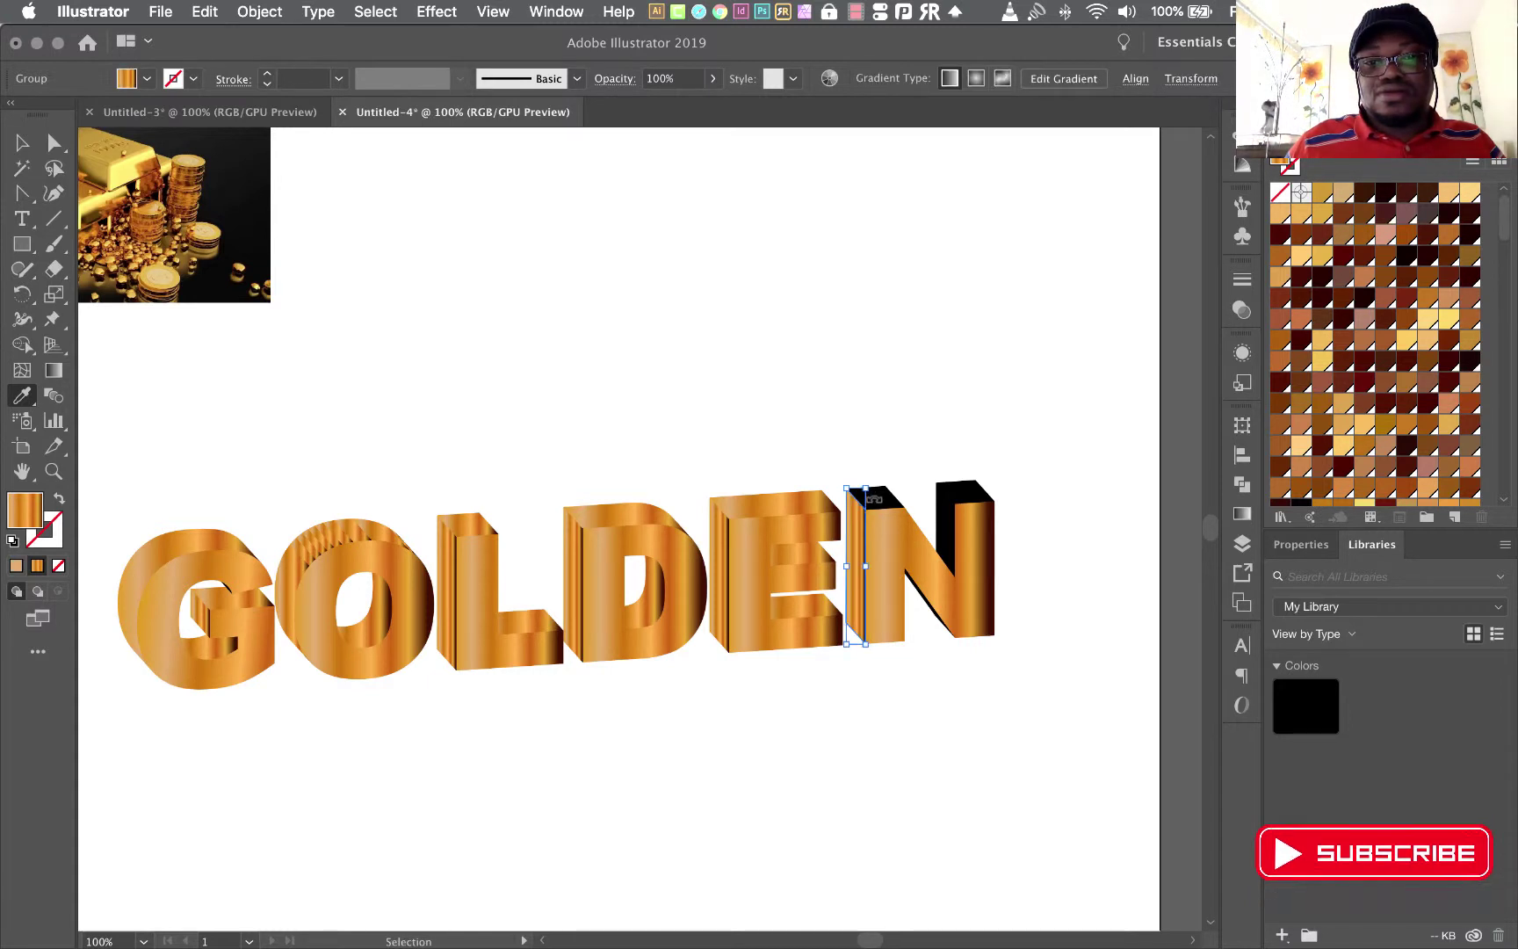
left_click(875, 497, "super")
left_click(966, 546)
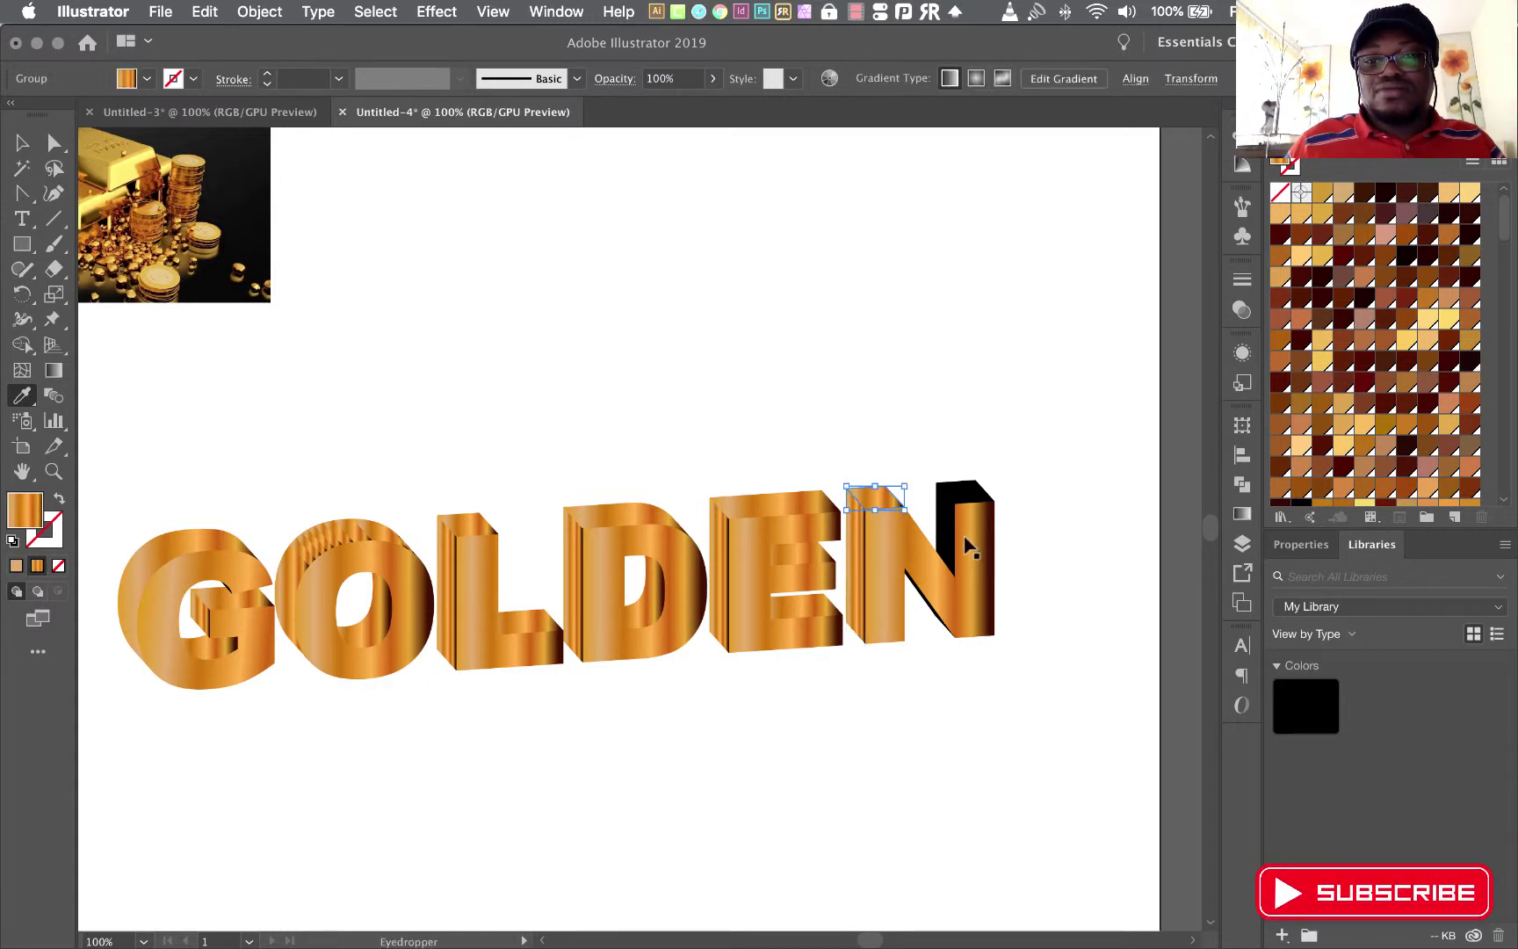
left_click(949, 532, "super")
left_click(973, 531)
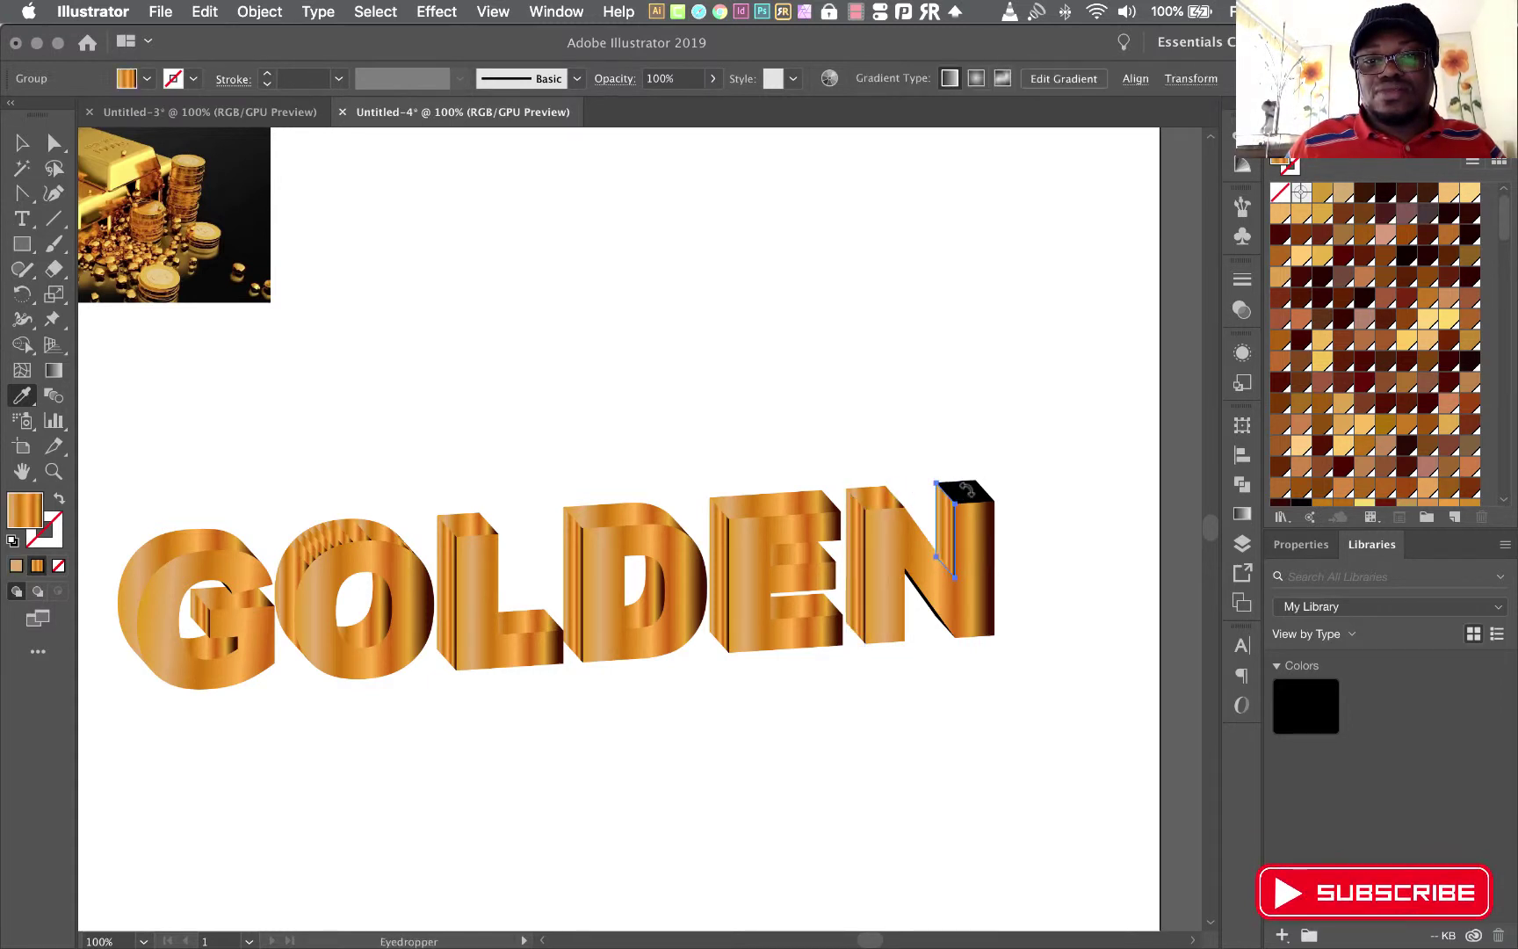
left_click(971, 500, "super")
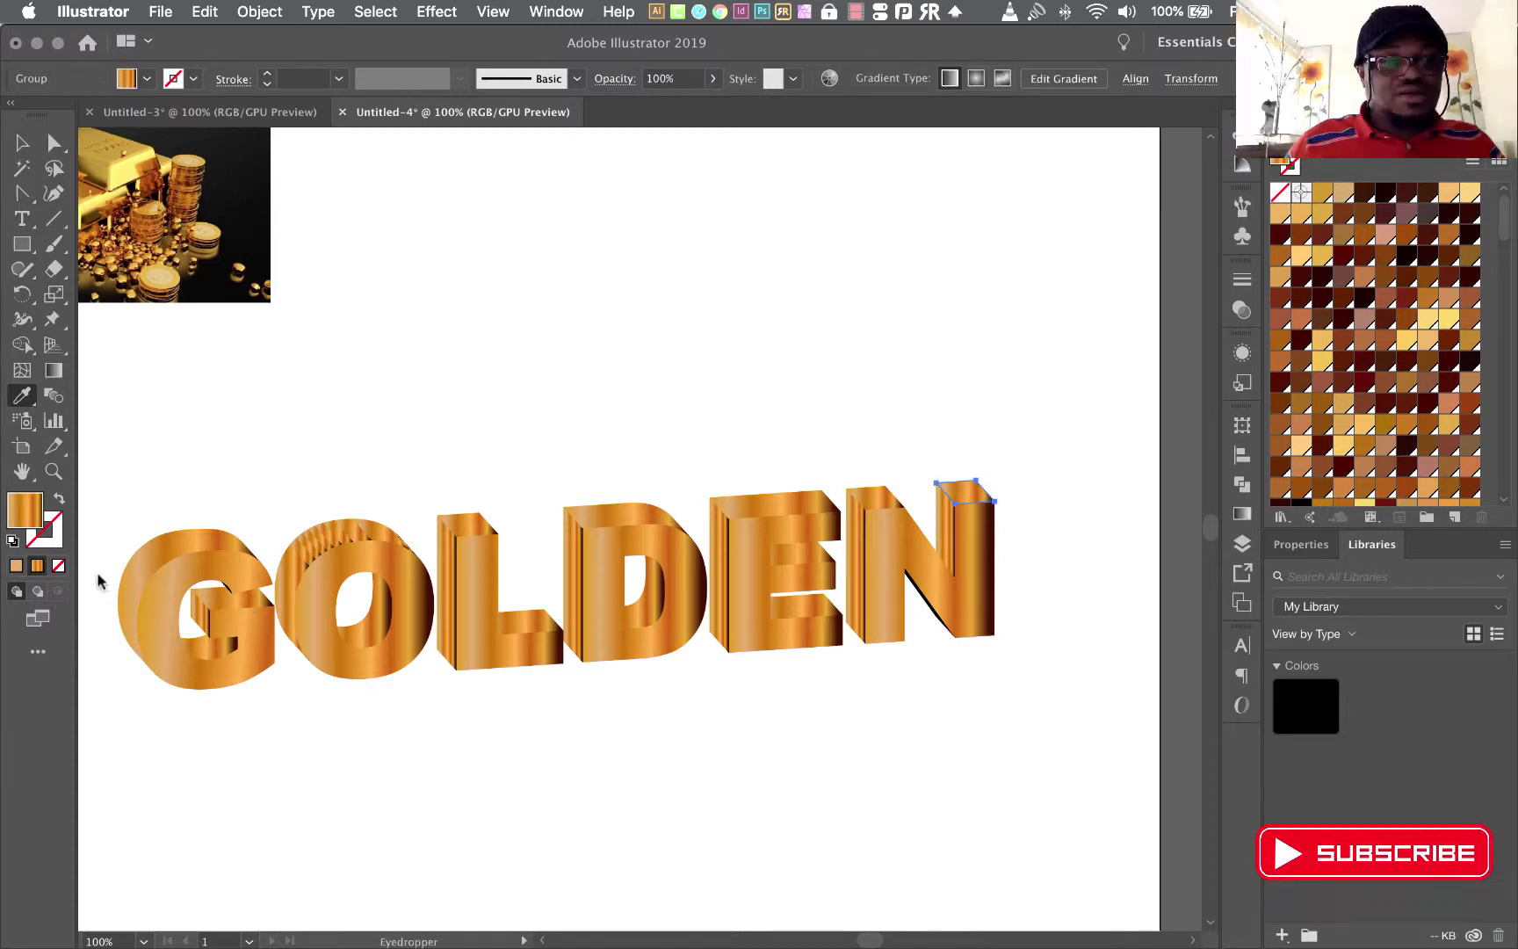
left_click(52, 473)
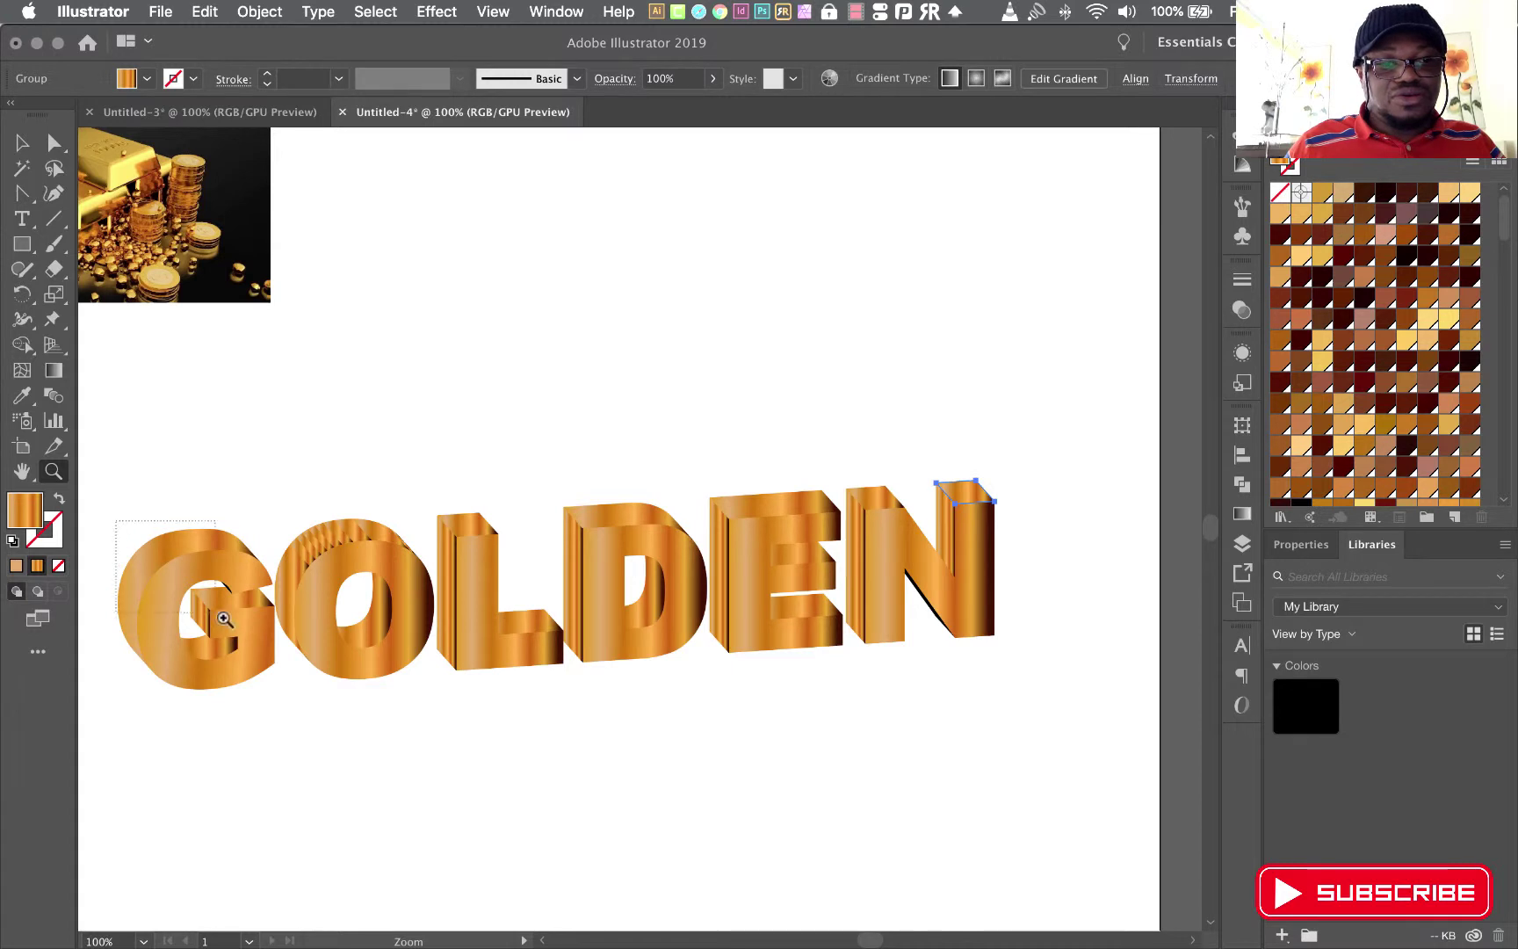
- Zoom in and give the small black shape inside the G the gold gradient
left_click_drag(224, 619, 383, 714)
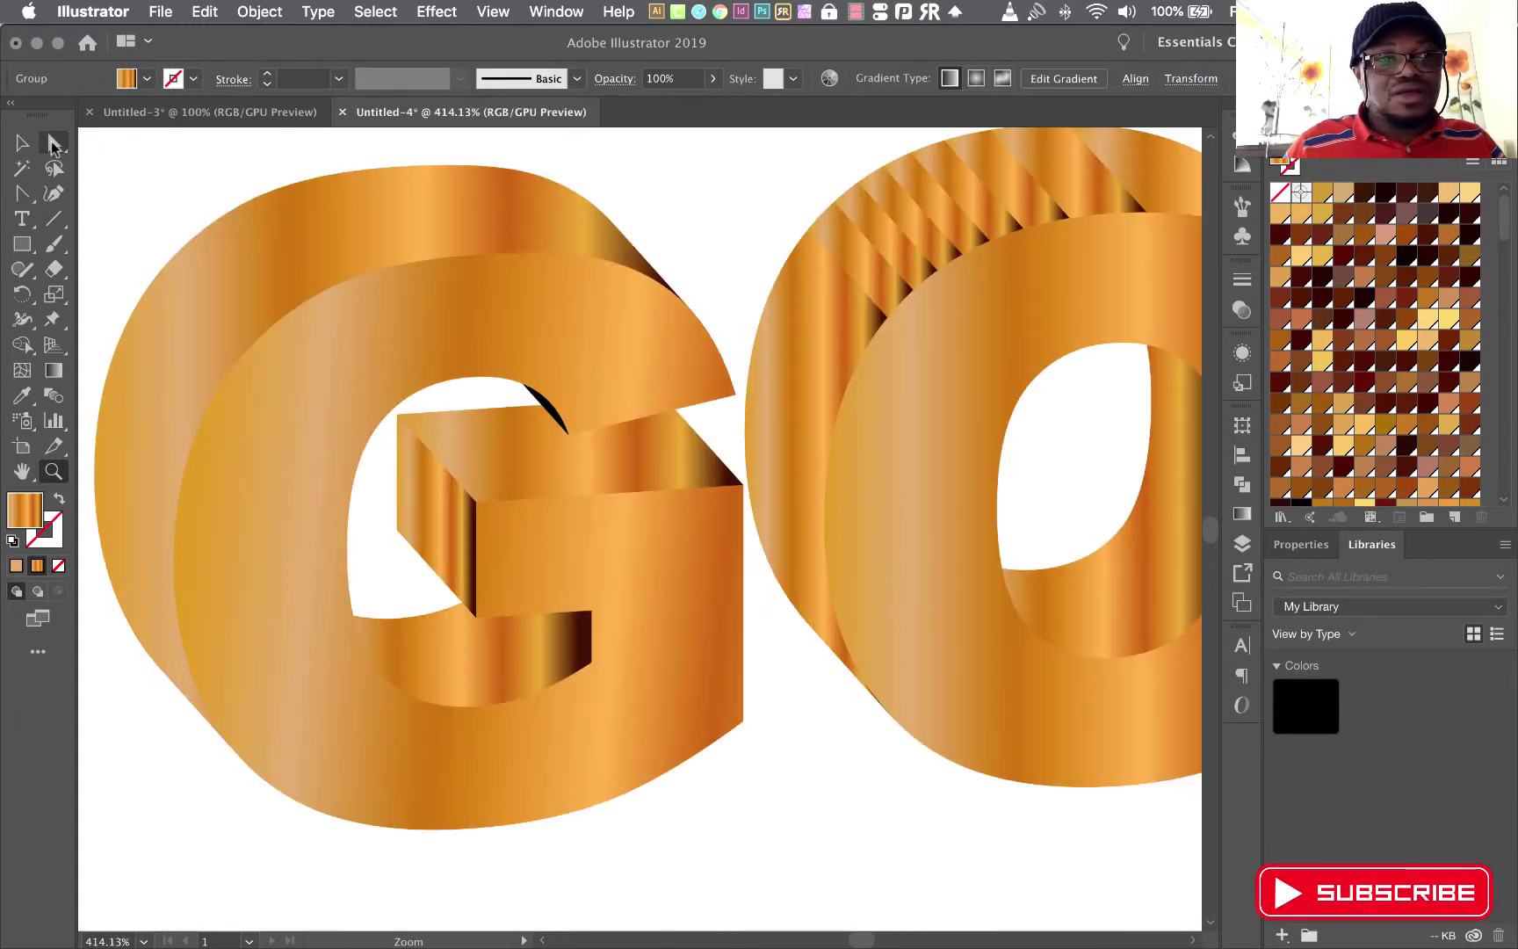
left_click(535, 402)
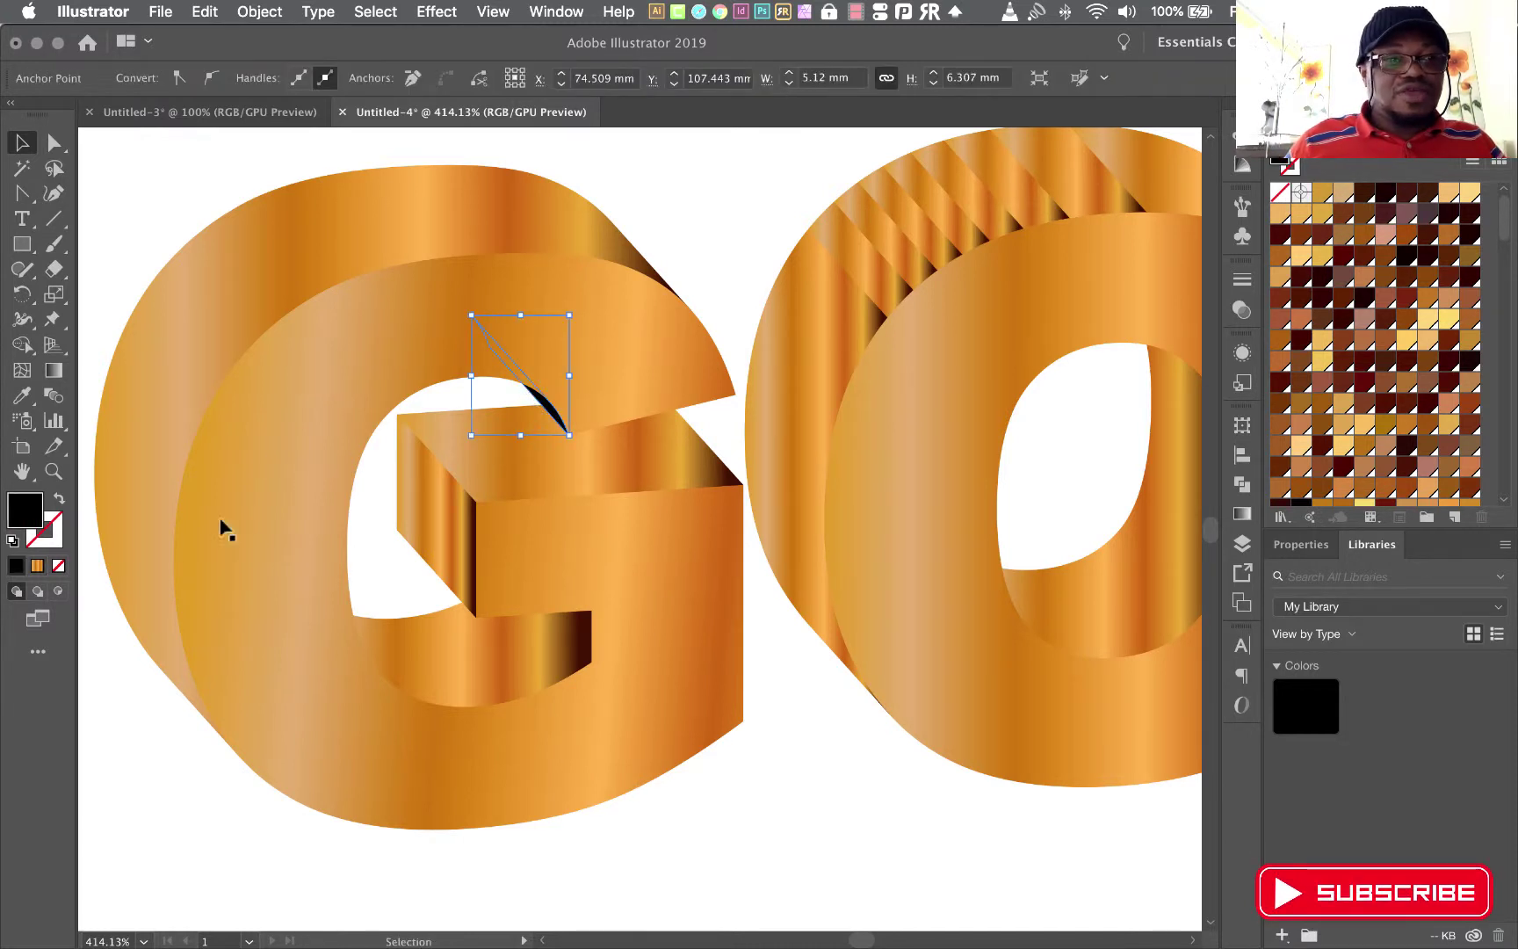
left_click(22, 396)
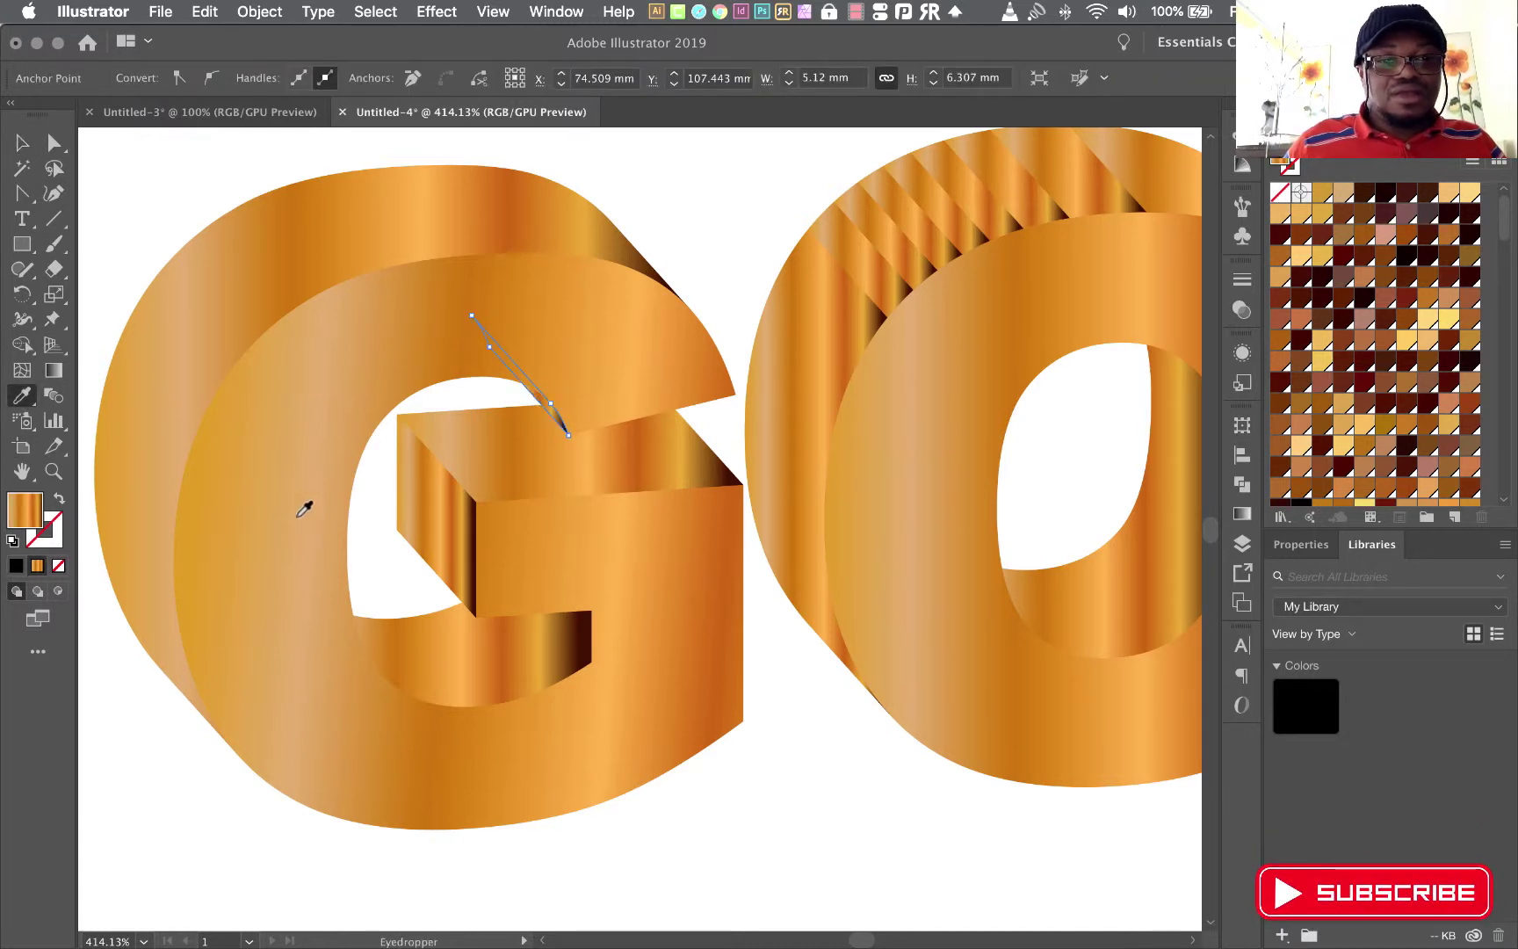
left_click(299, 515)
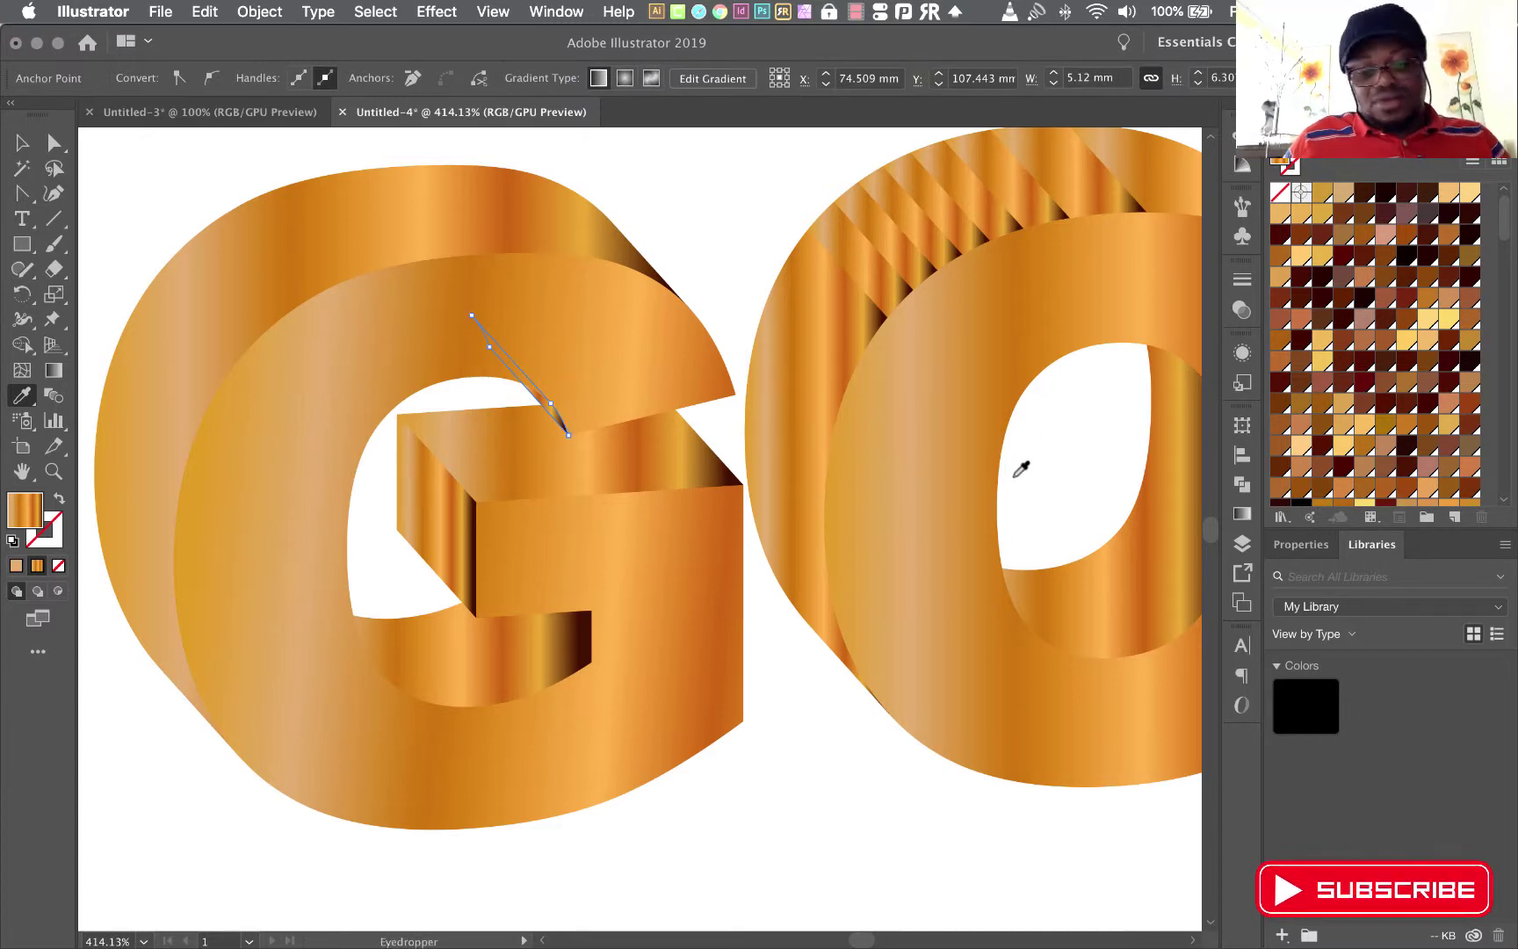
- Fill the N's dark diagonal sliver with the gold gradient, then zoom out to the artboard
mouse_move(1047, 509)
left_mouse_down()
mouse_move(949, 536)
mouse_move(794, 540)
left_mouse_up()
left_click_drag(956, 564, 329, 544)
left_click_drag(1159, 491, 484, 535)
left_click_drag(1102, 471, 534, 472)
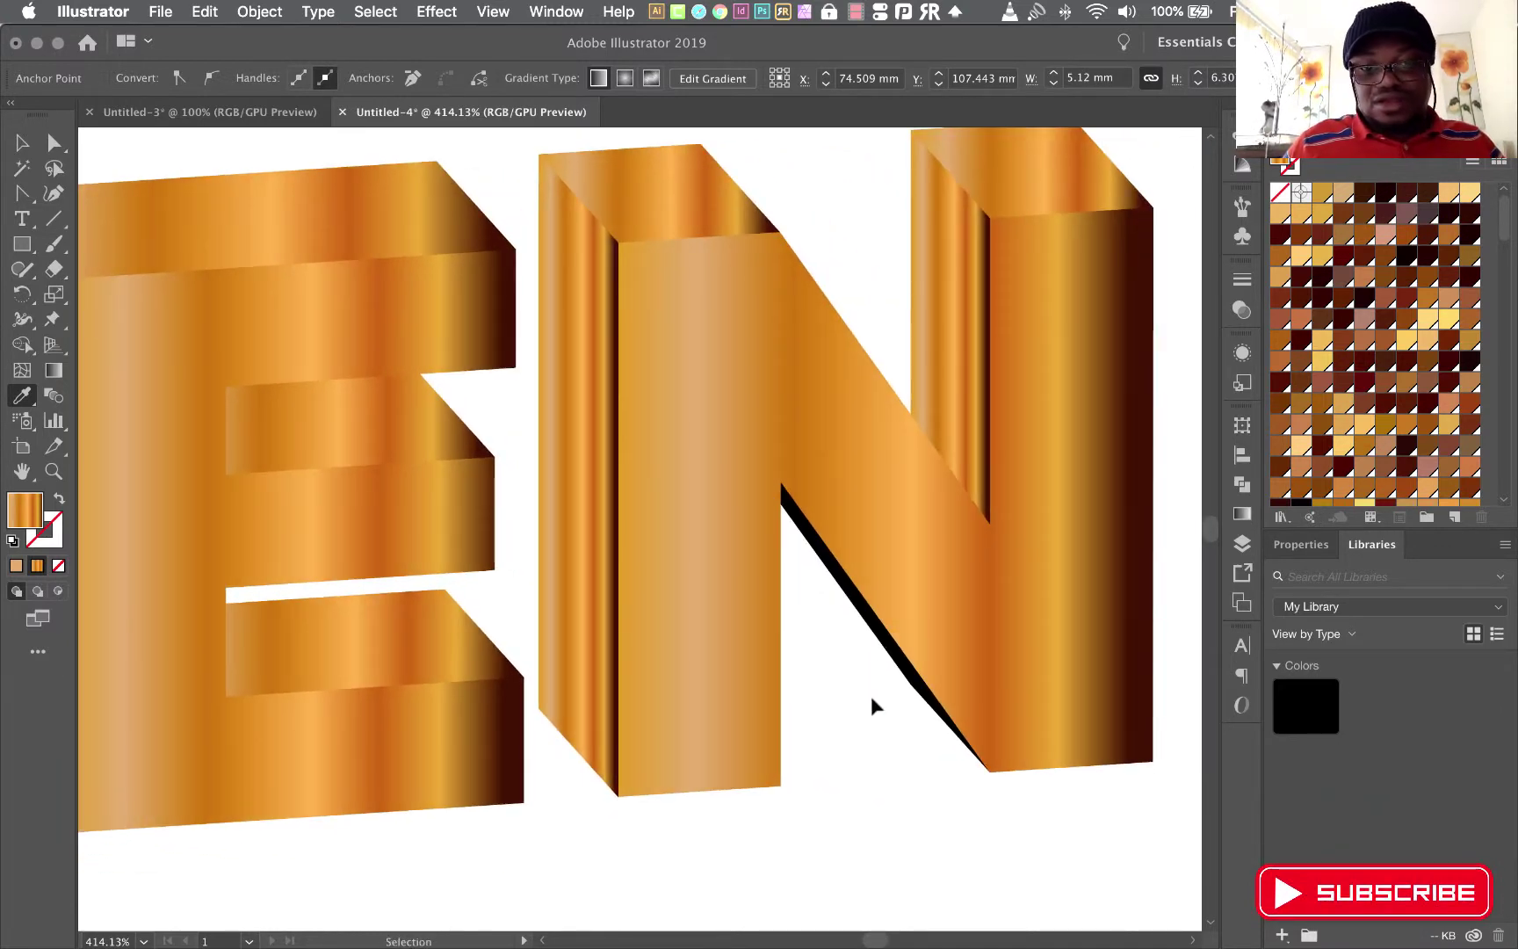
left_click(902, 670)
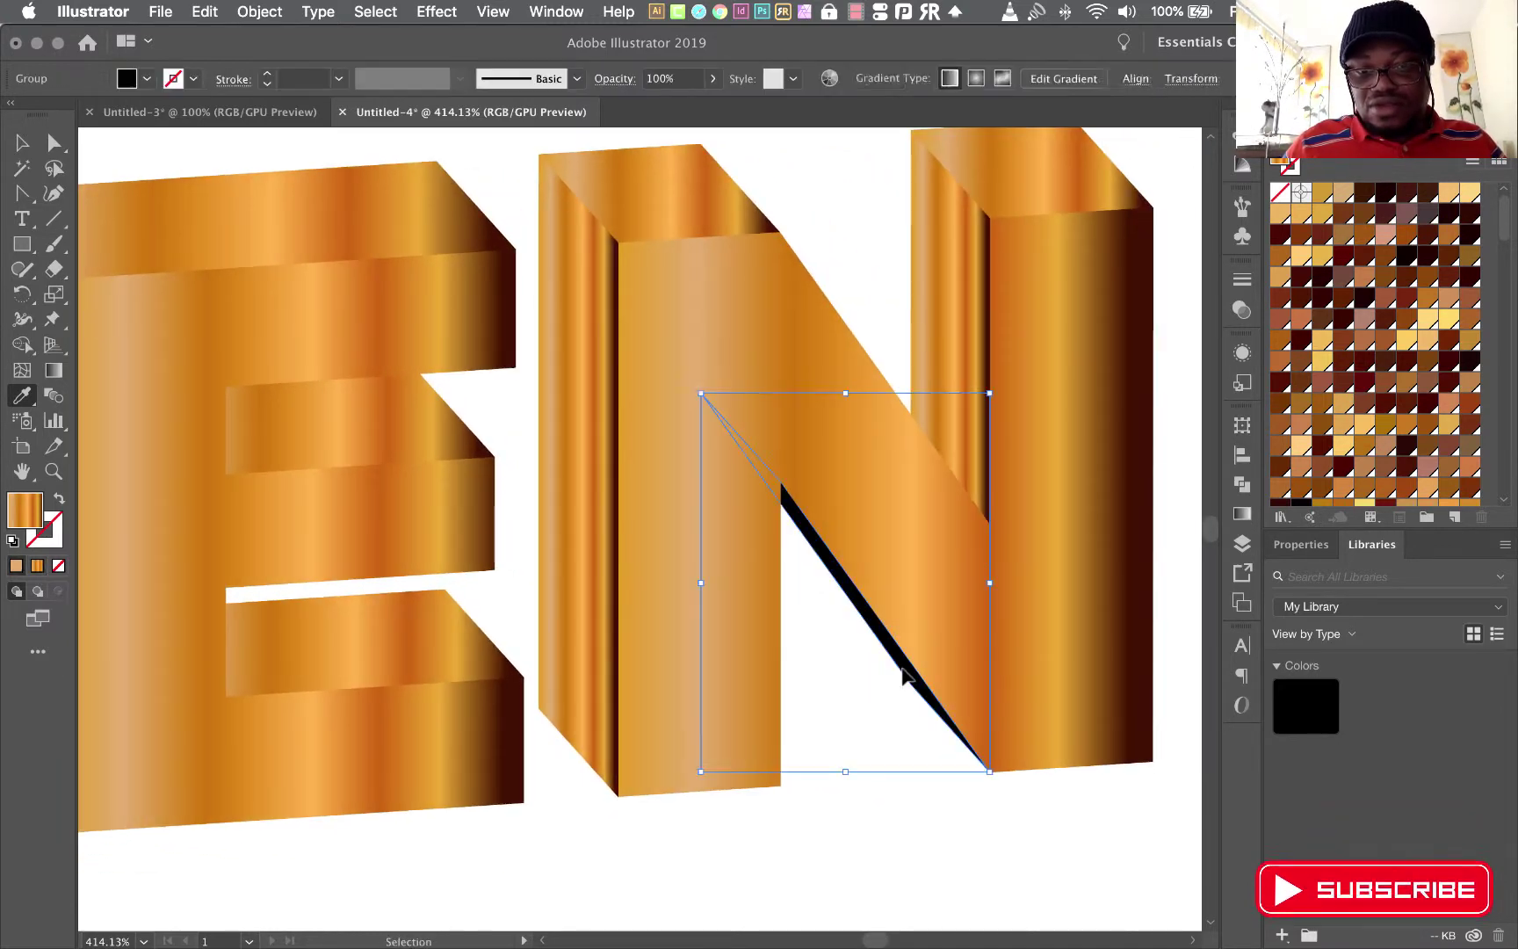
left_click(1072, 536)
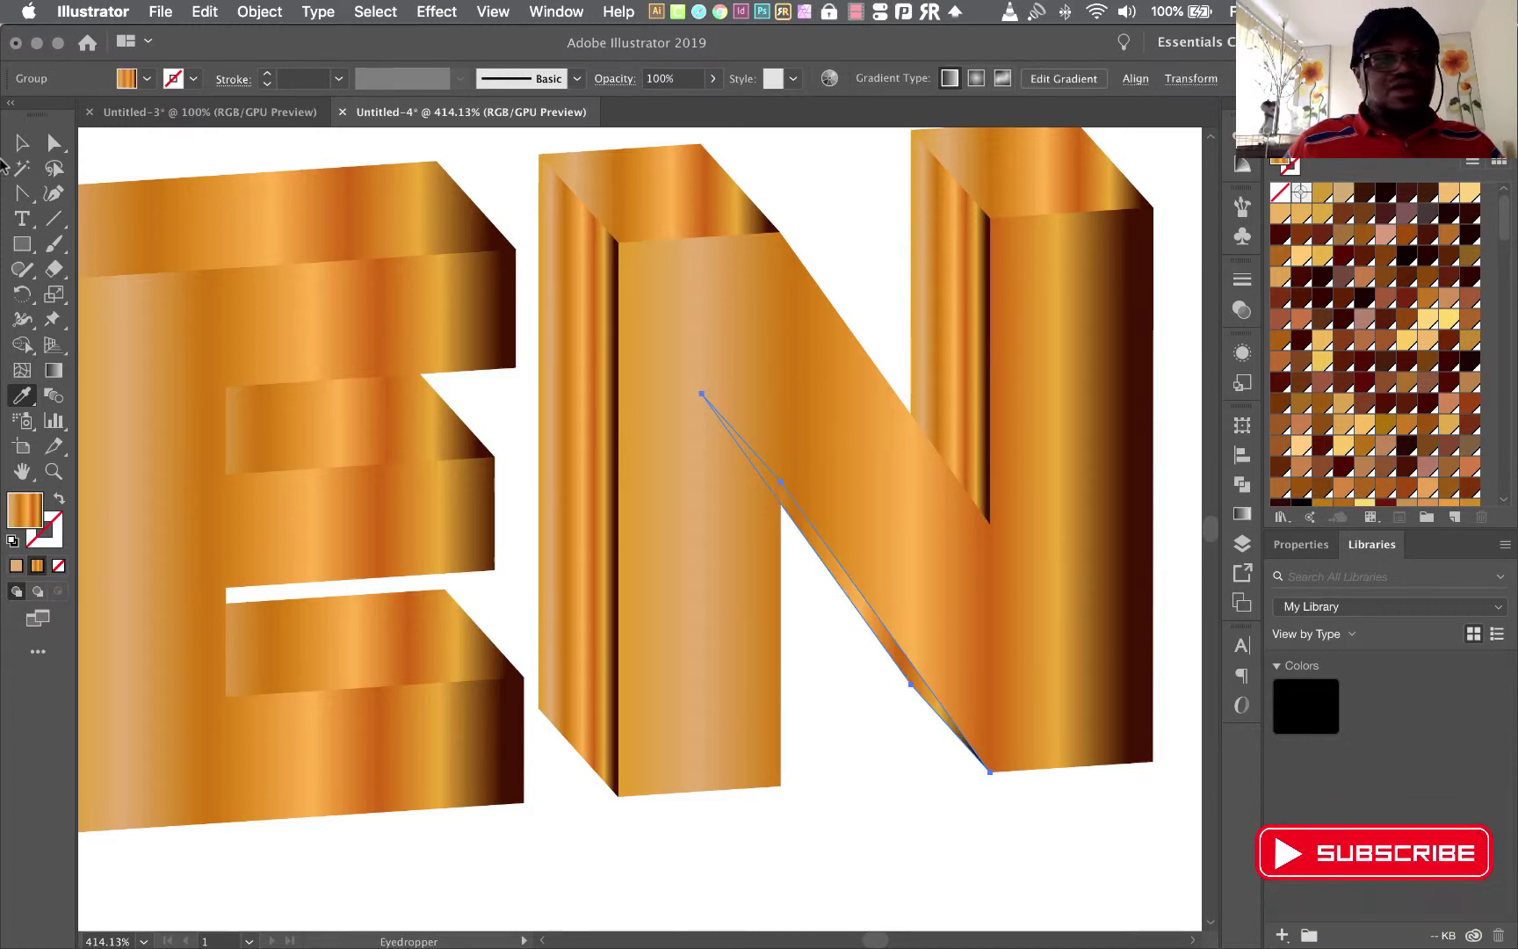
left_click(52, 373)
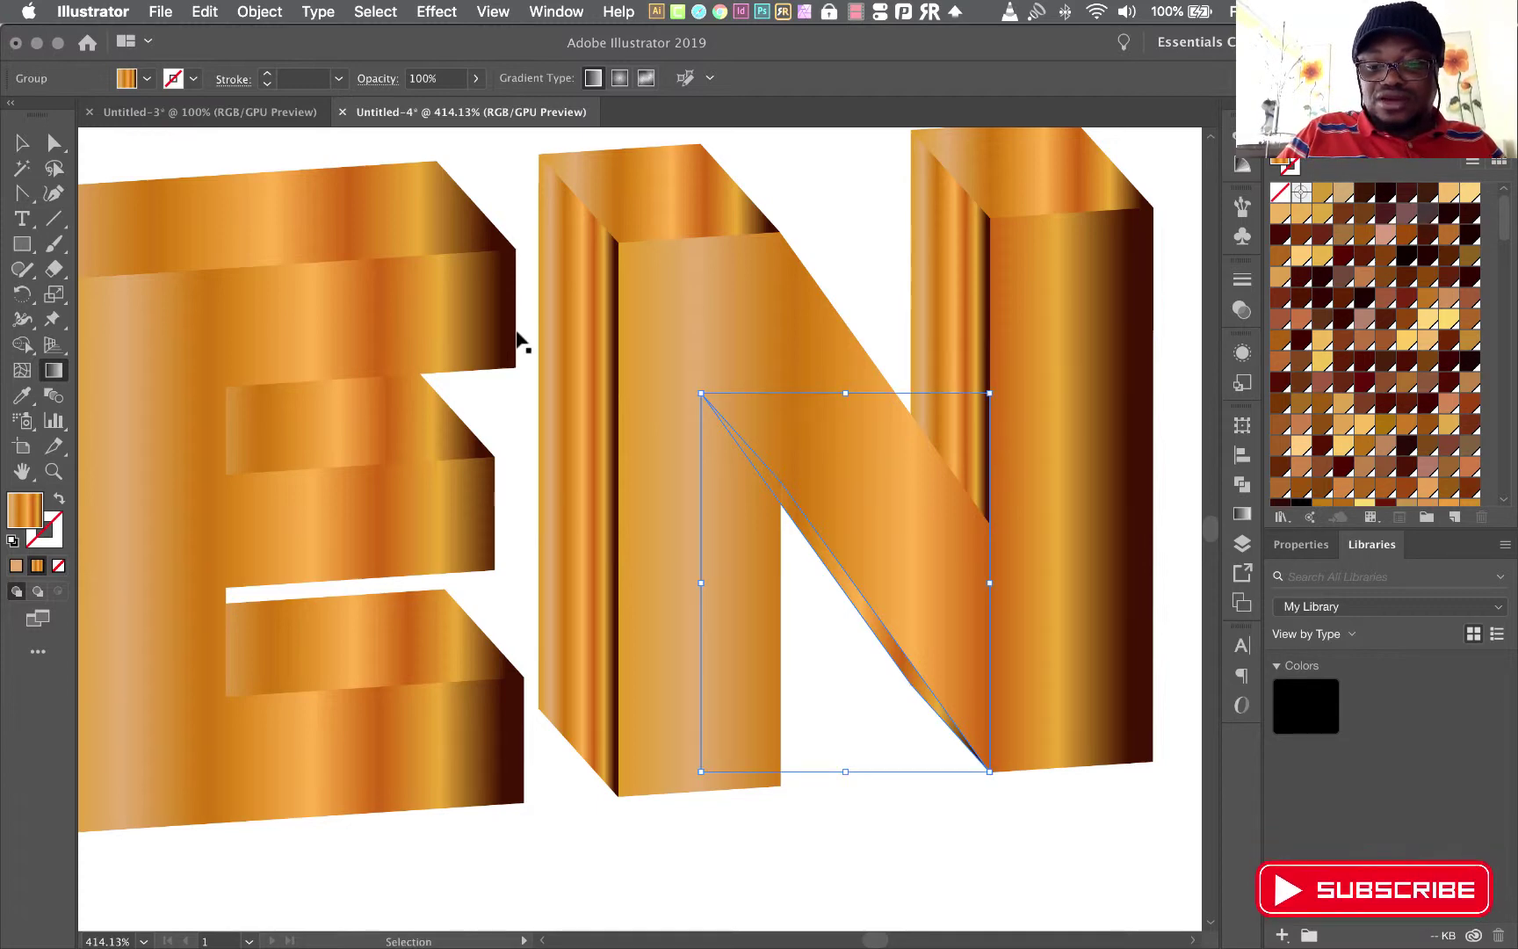
key("super+minus")
key("super+minus")
key("super+minus")
key("super+minus")
key("super+minus")
key("super+minus")
key("super+minus")
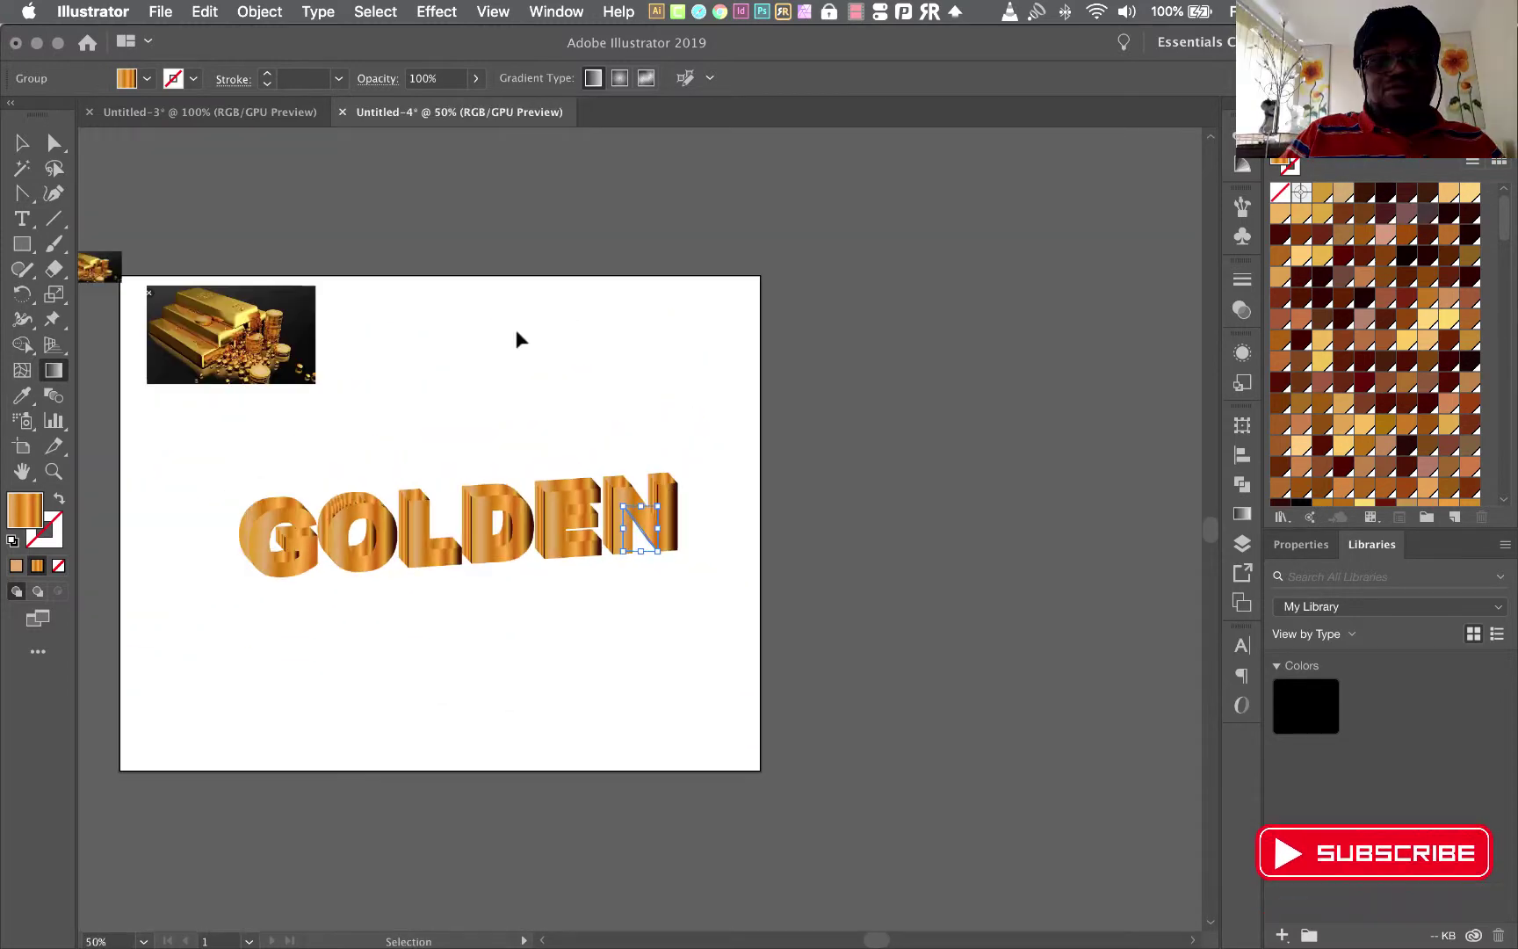
- Zoom in on GOLDEN, select all six letters, and drag one gradient across the whole word
left_click(53, 473)
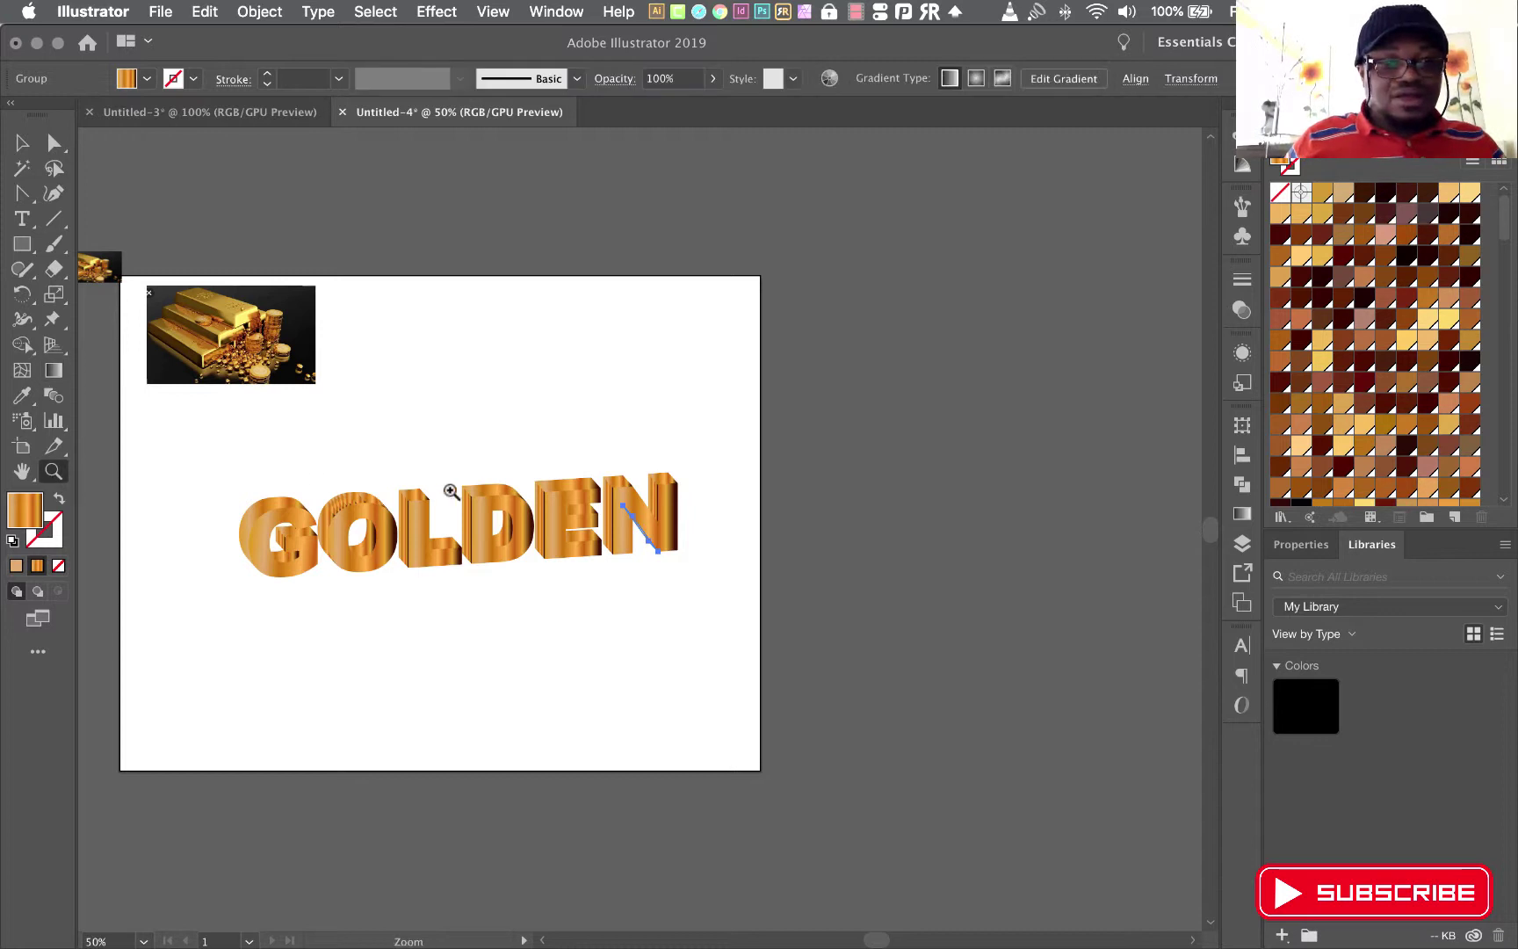
left_click_drag(199, 462, 732, 663)
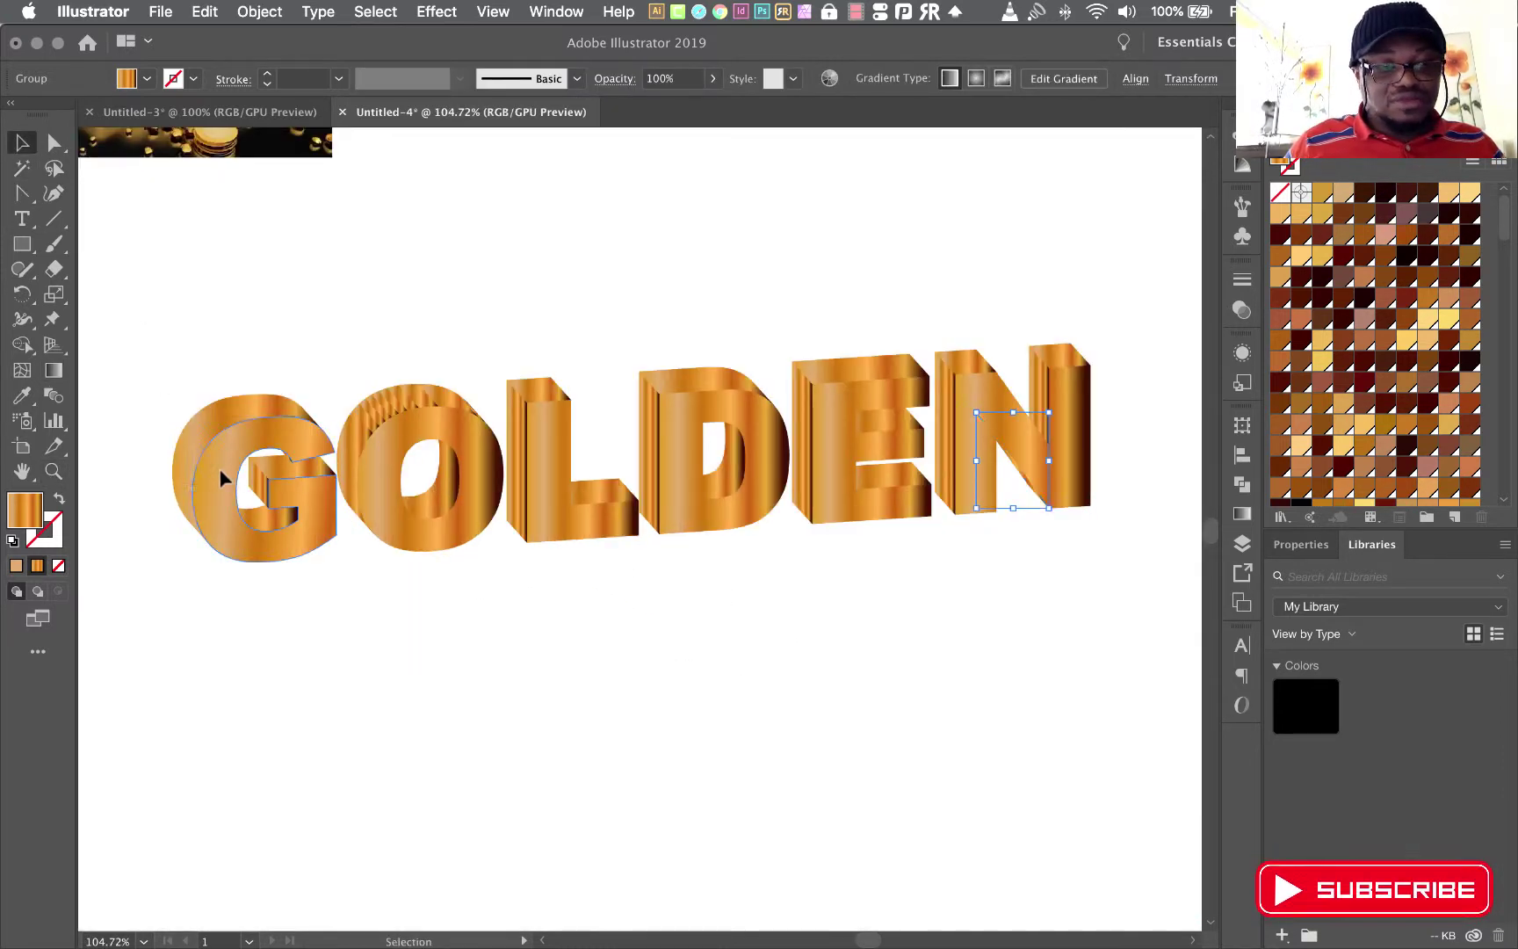
left_click(221, 470)
left_click(480, 541, "shift")
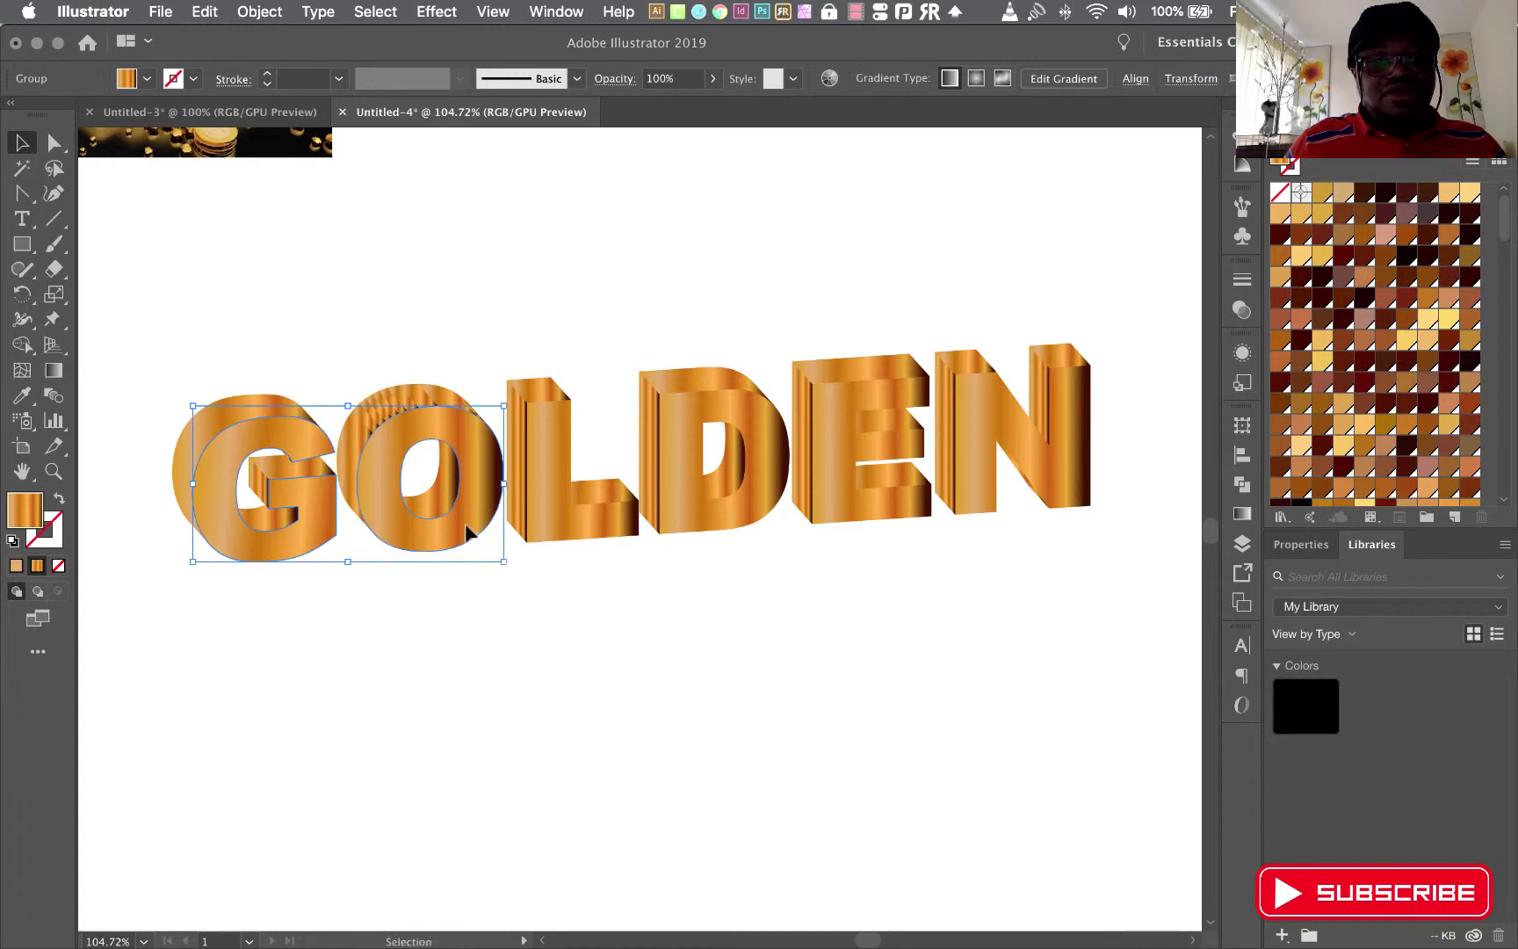
left_click(550, 512, "shift")
left_click(690, 505, "shift")
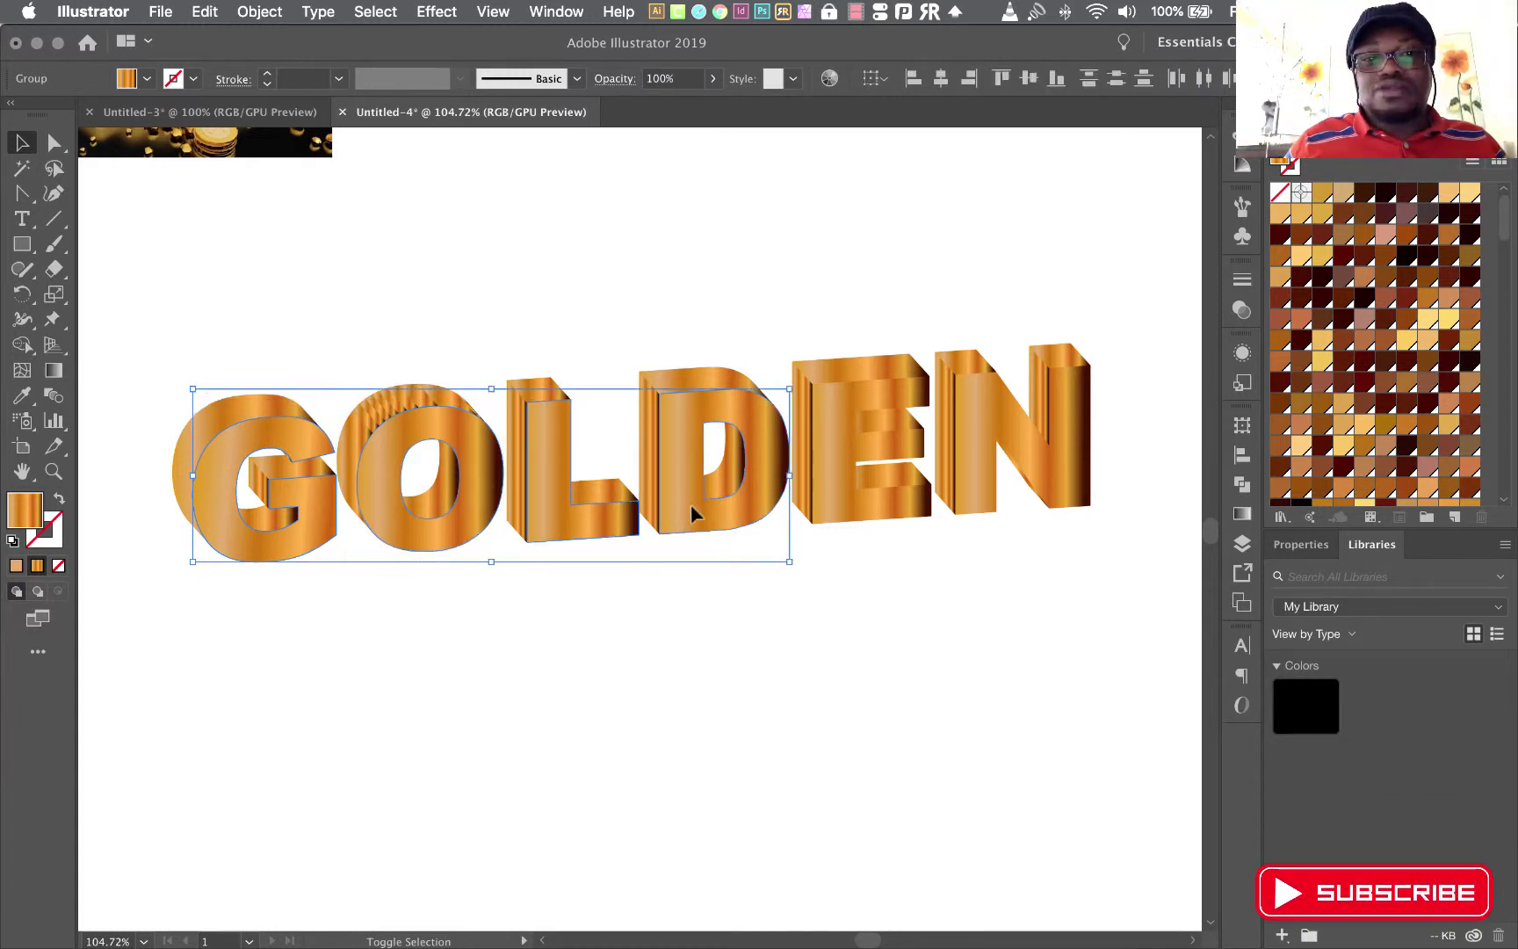
left_click(850, 492, "shift")
left_click(966, 474, "shift")
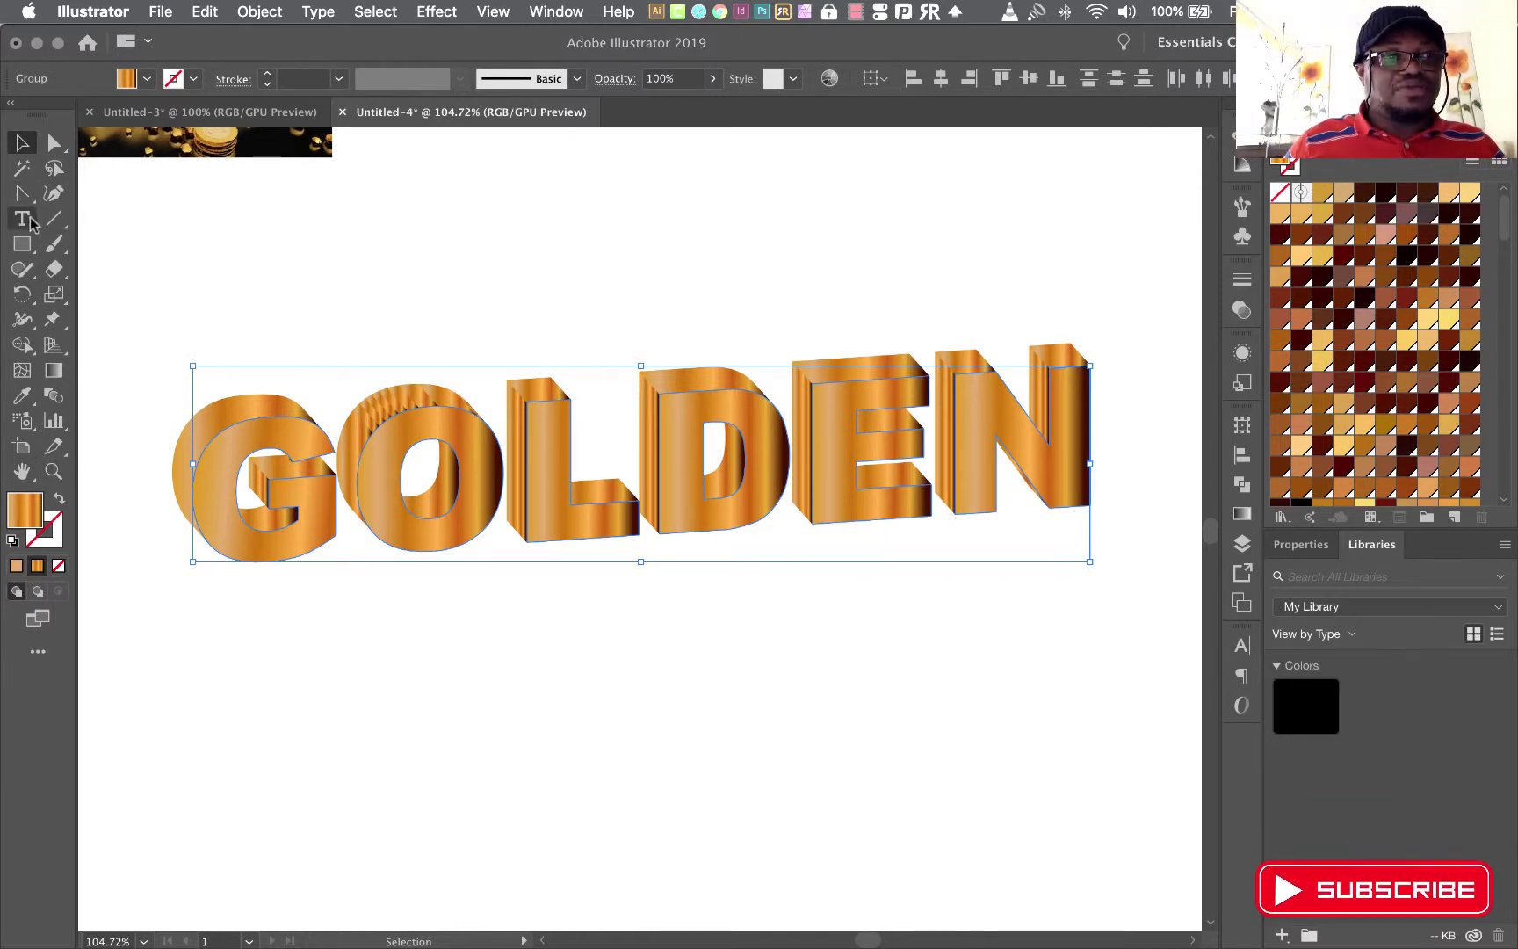
left_click(54, 372)
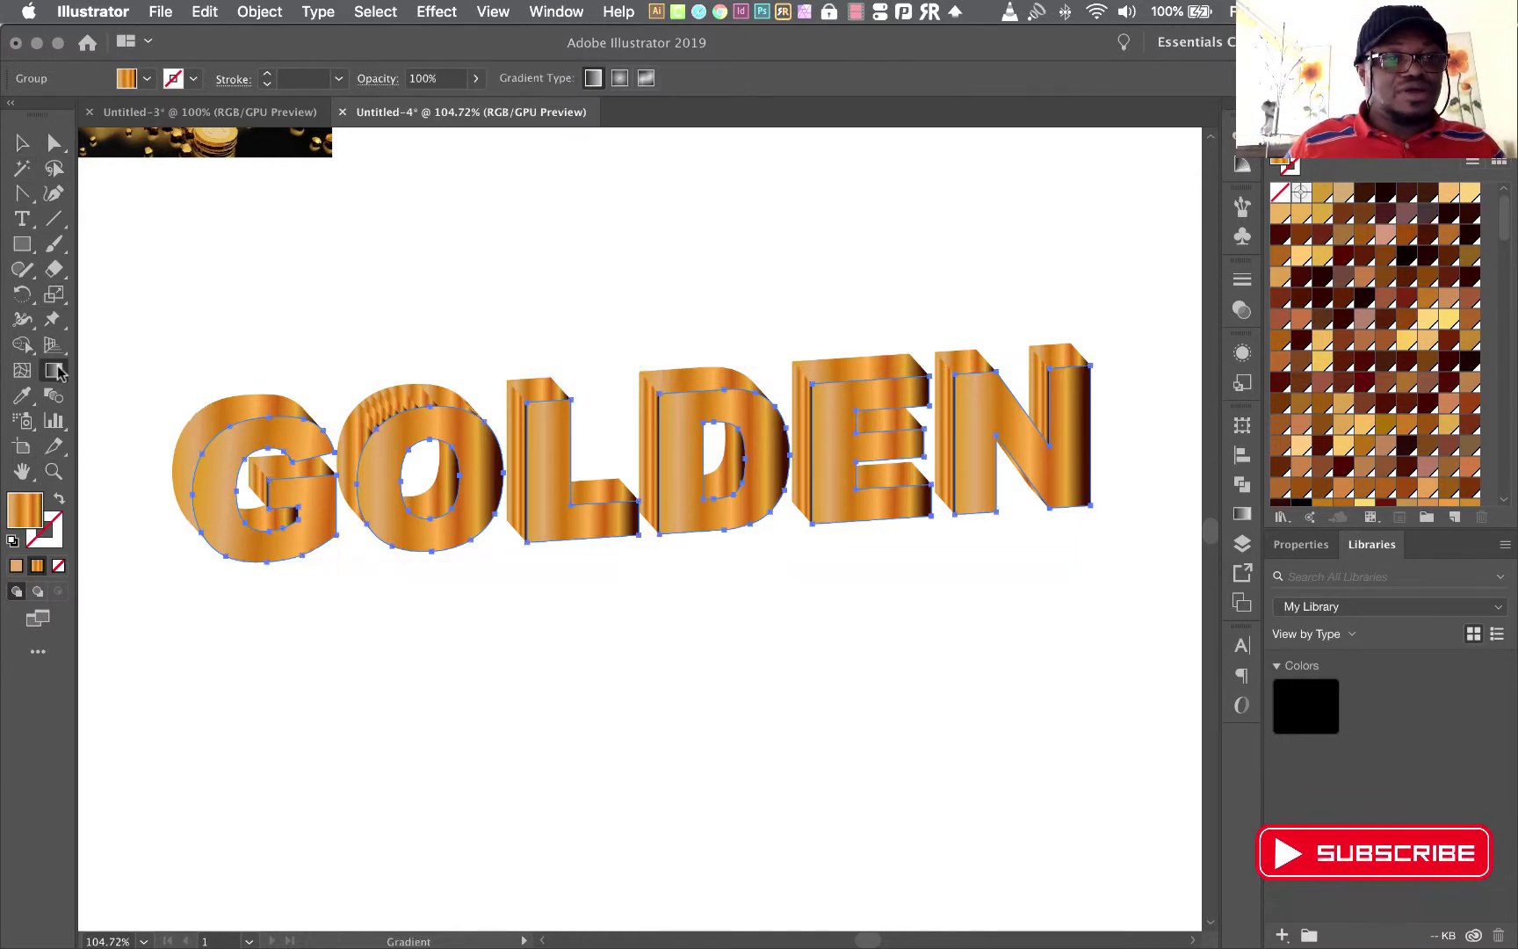
left_click_drag(225, 549, 1135, 275)
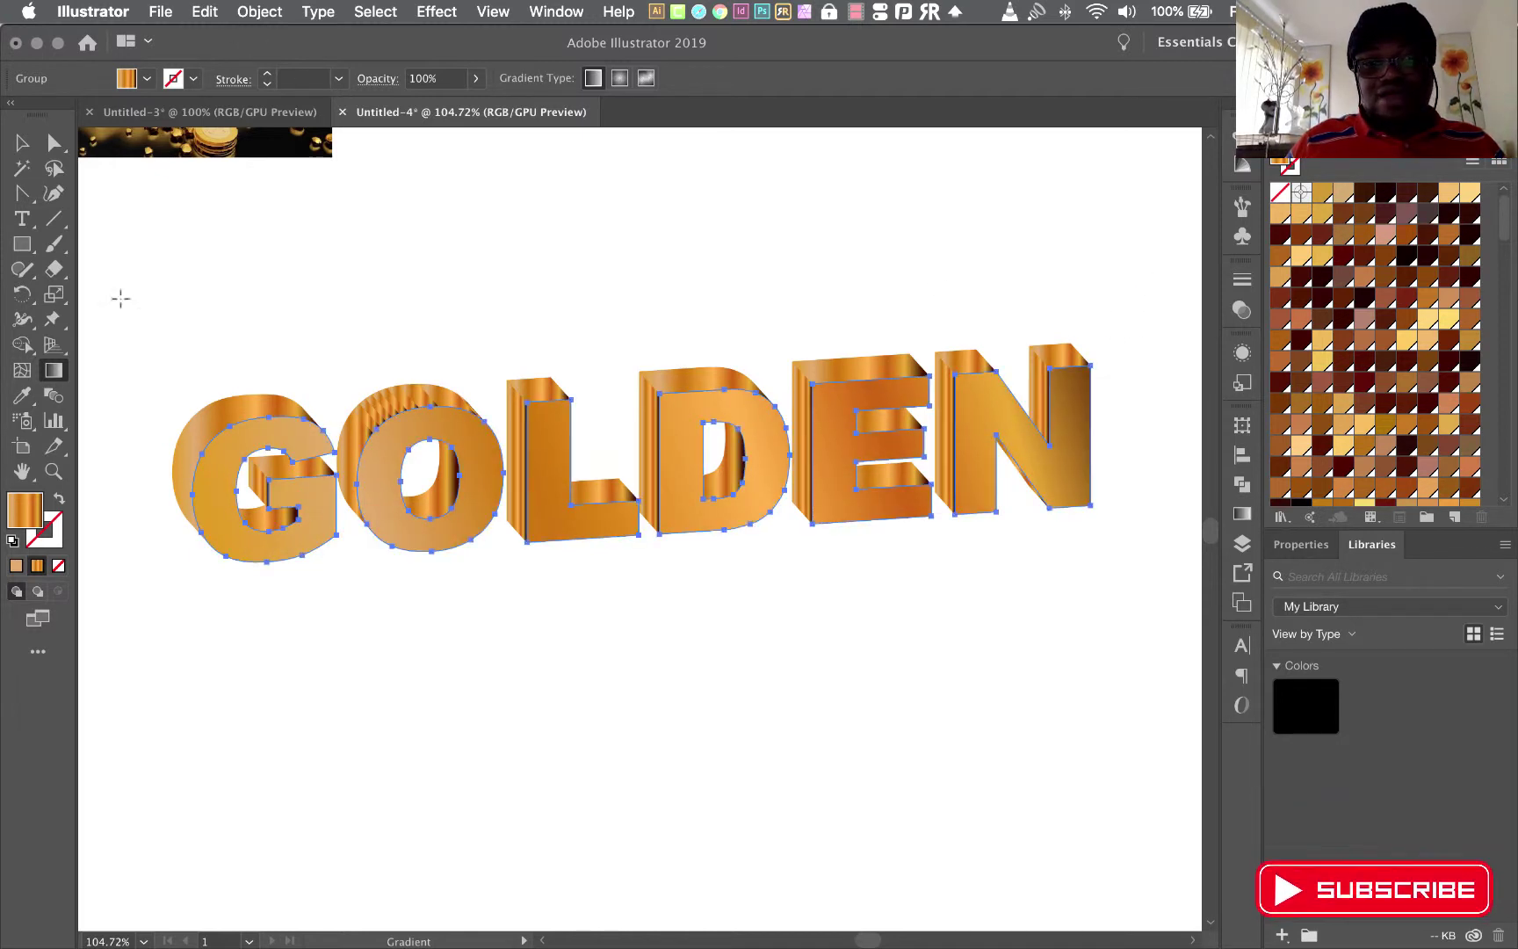
- Redraw the gradient on the G's side face at a diagonal upward angle
key("v")
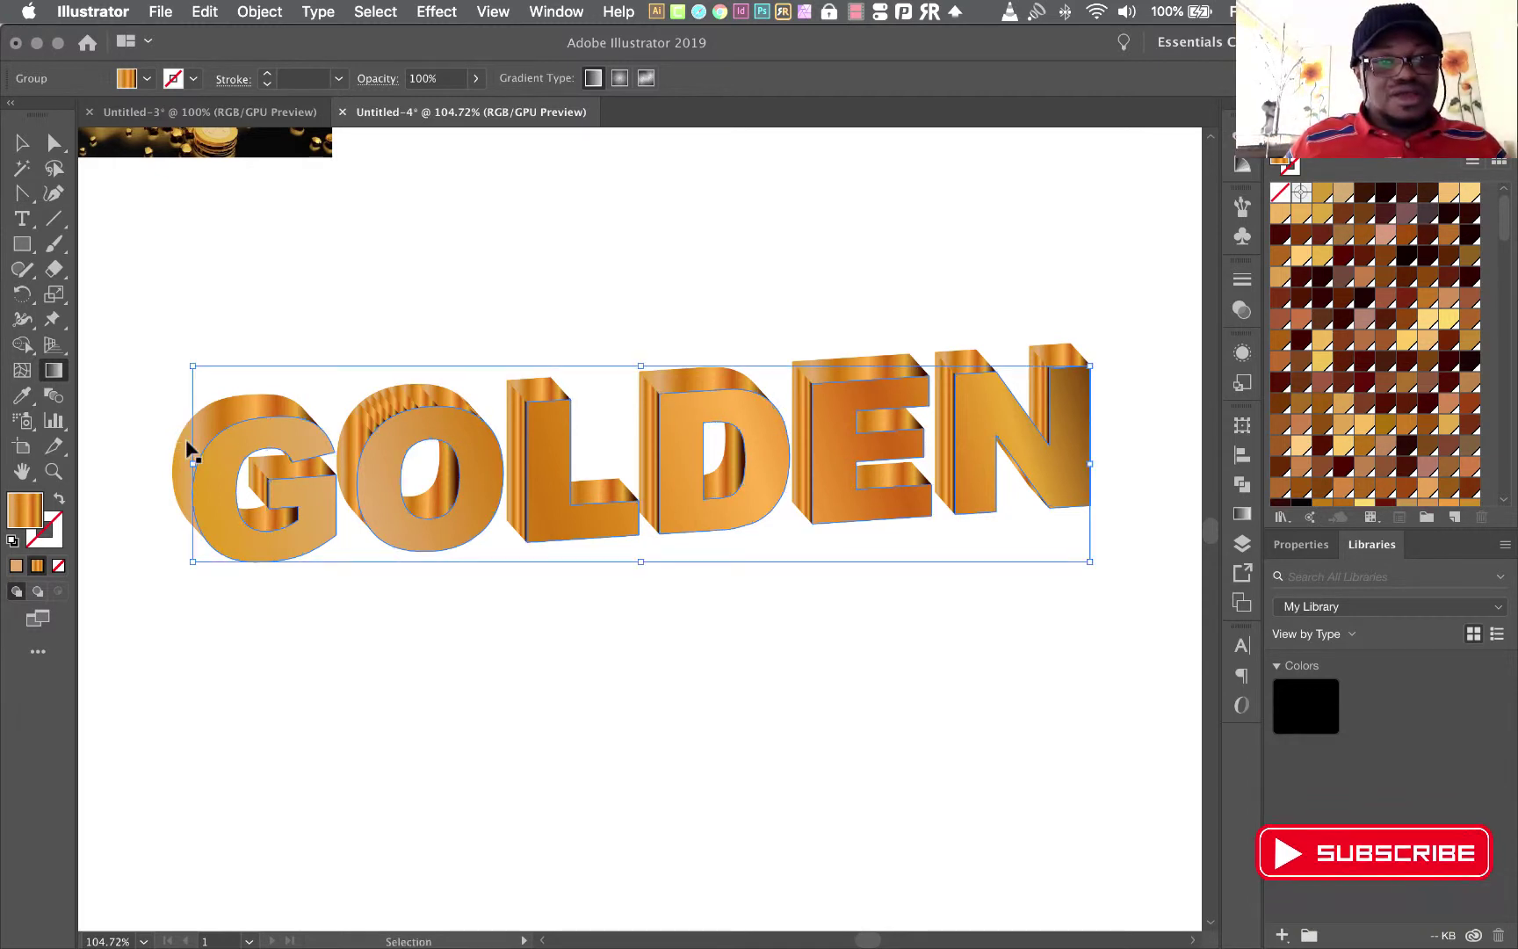
left_click(175, 455)
key("g")
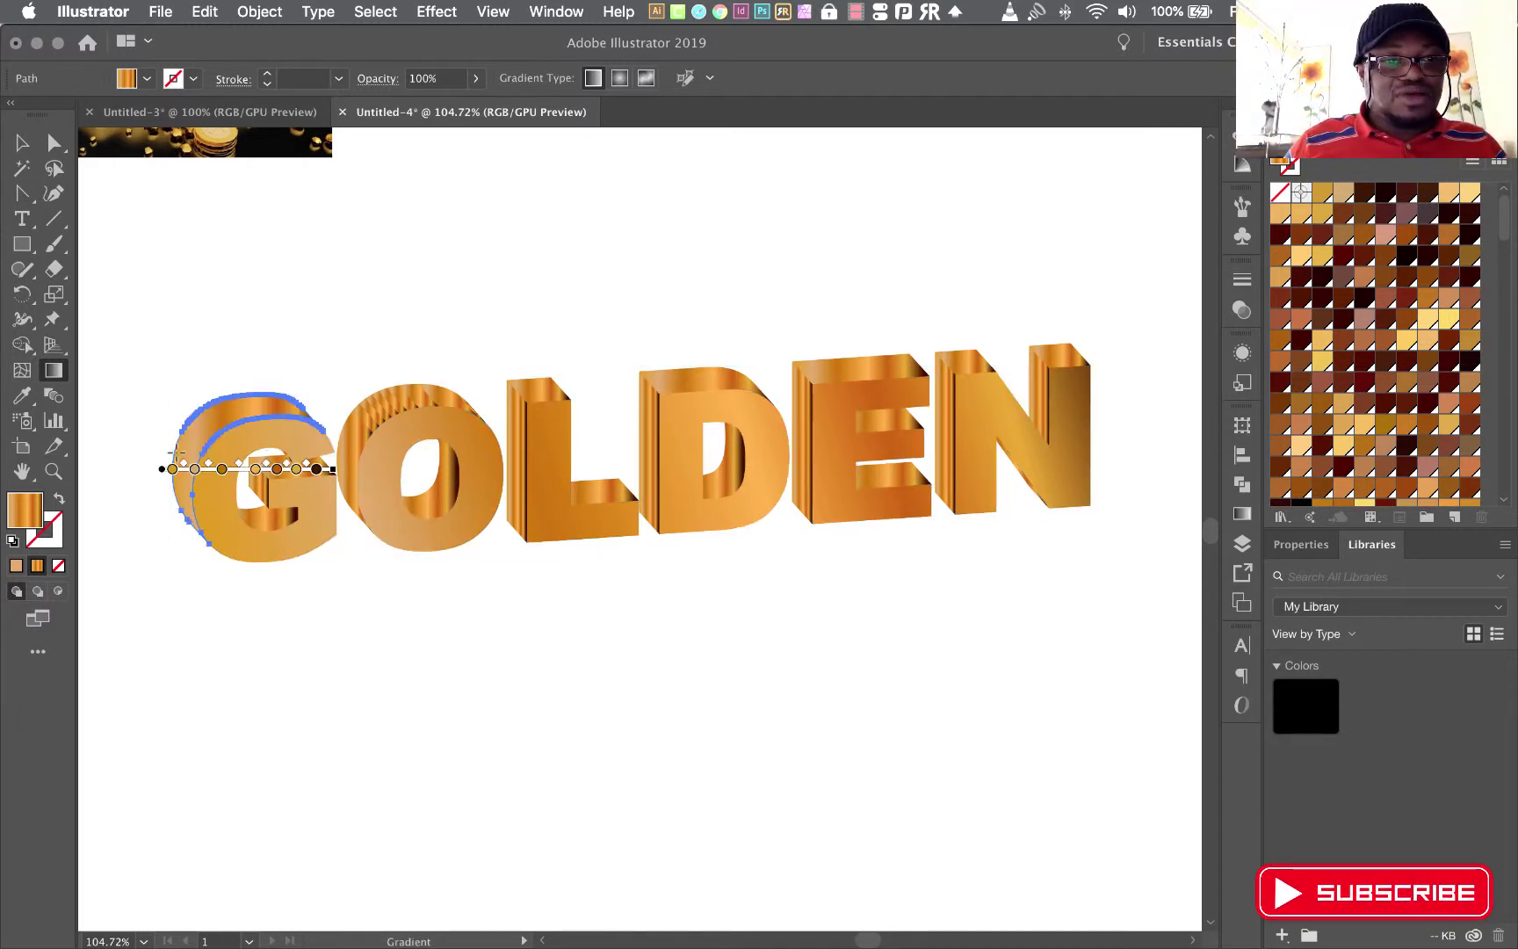
mouse_move(178, 457)
left_mouse_down()
mouse_move(183, 395)
mouse_move(409, 544)
mouse_move(396, 481)
mouse_move(279, 365)
left_mouse_up()
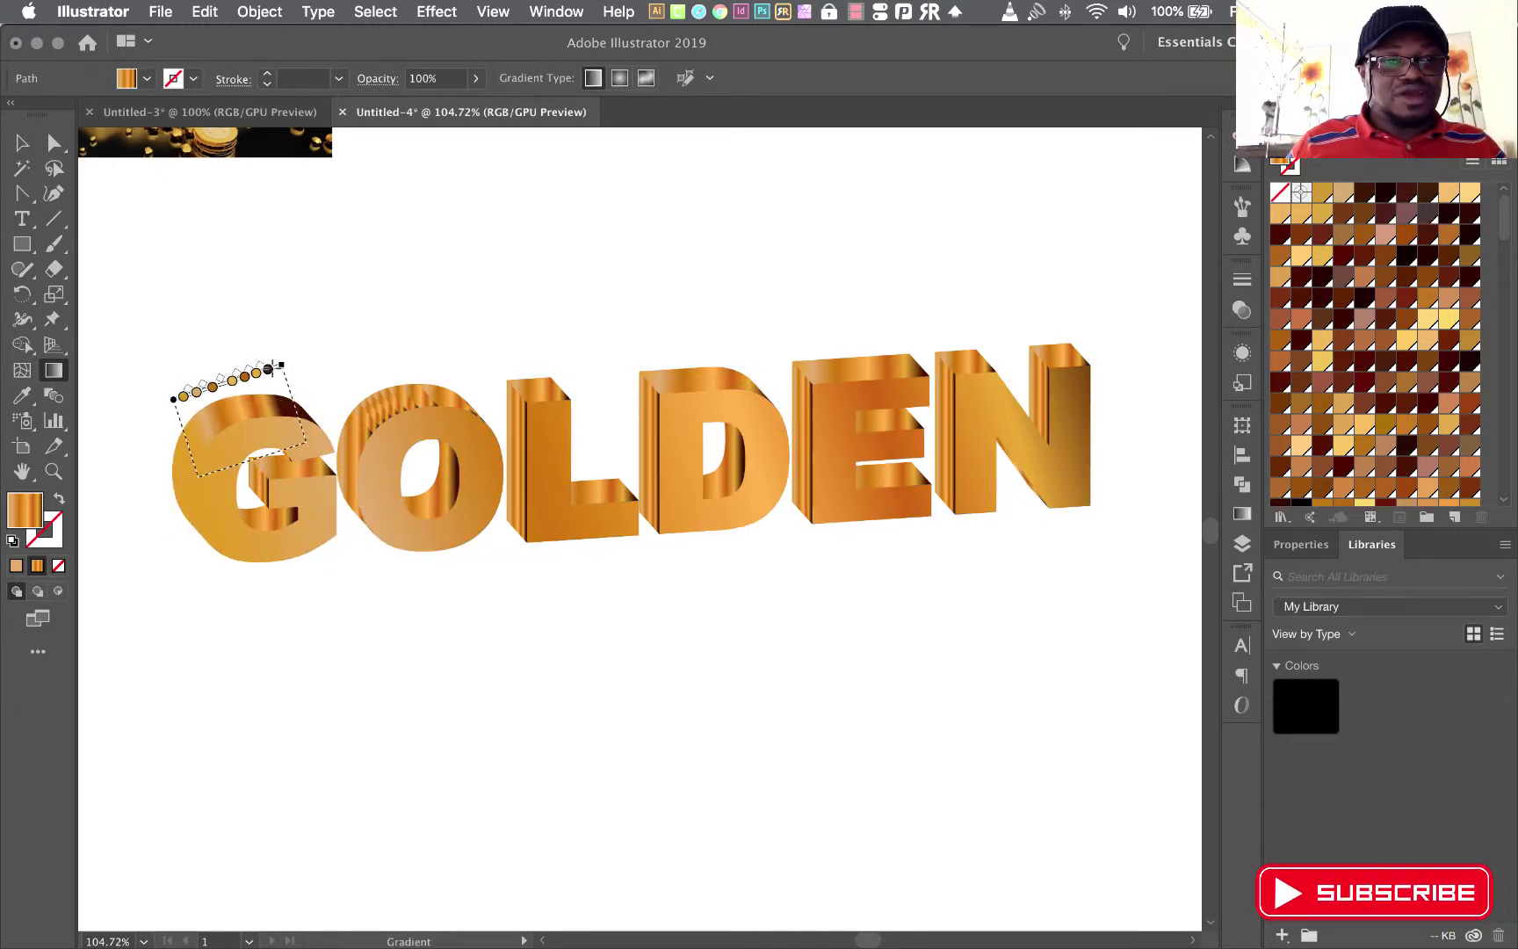
mouse_move(195, 588)
left_mouse_down()
mouse_move(286, 369)
mouse_move(321, 360)
left_mouse_up()
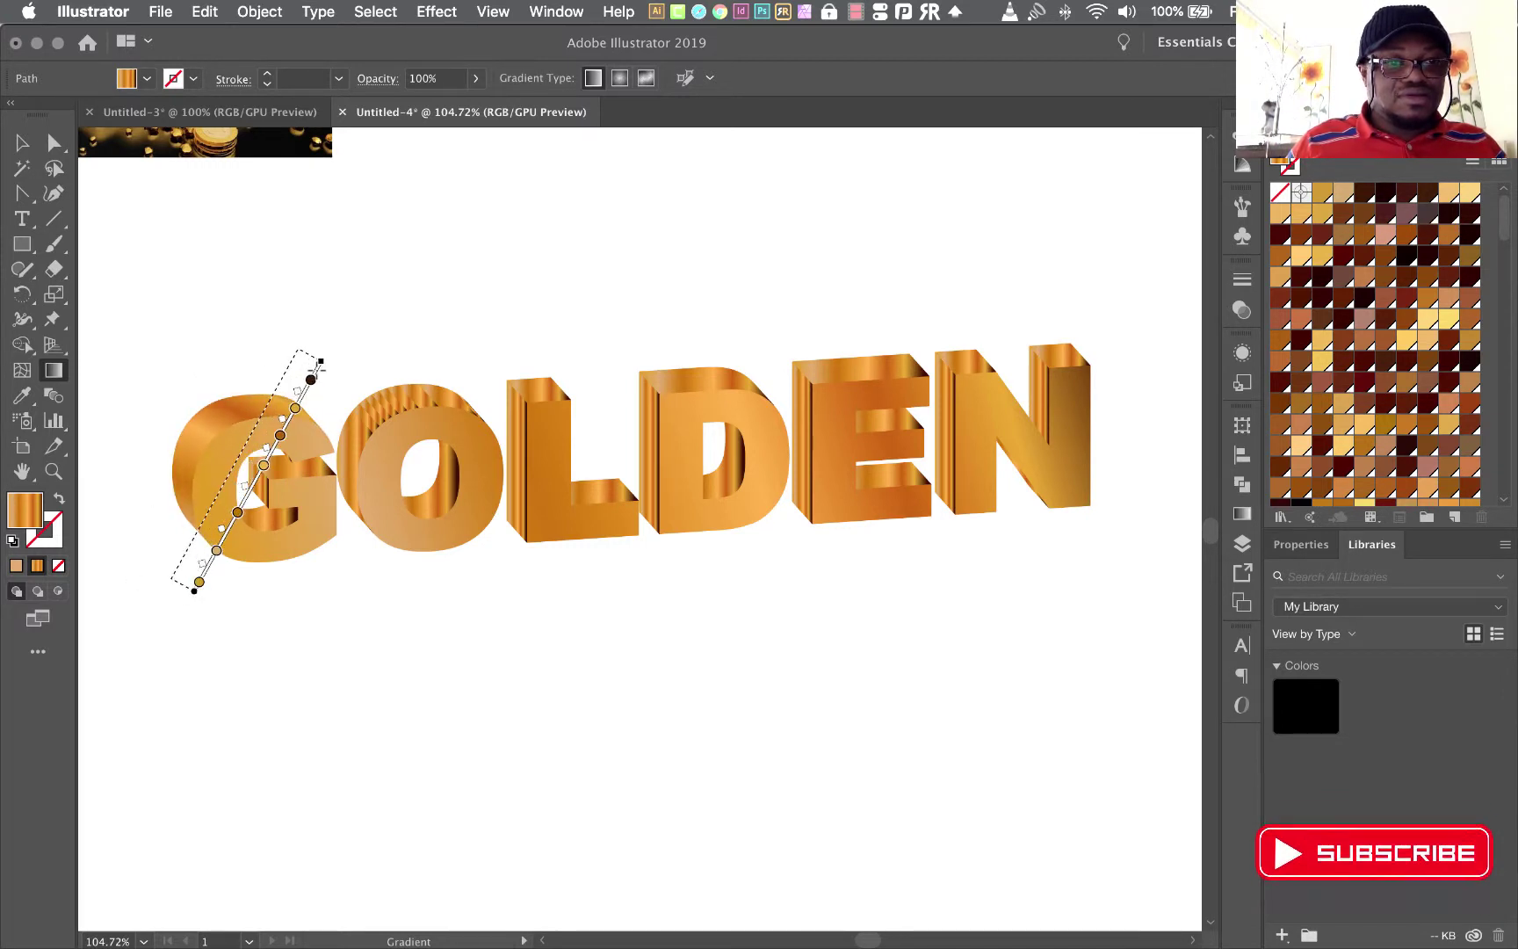
- Redraw the gradients on the O's top face and on the face between L and D
key("v")
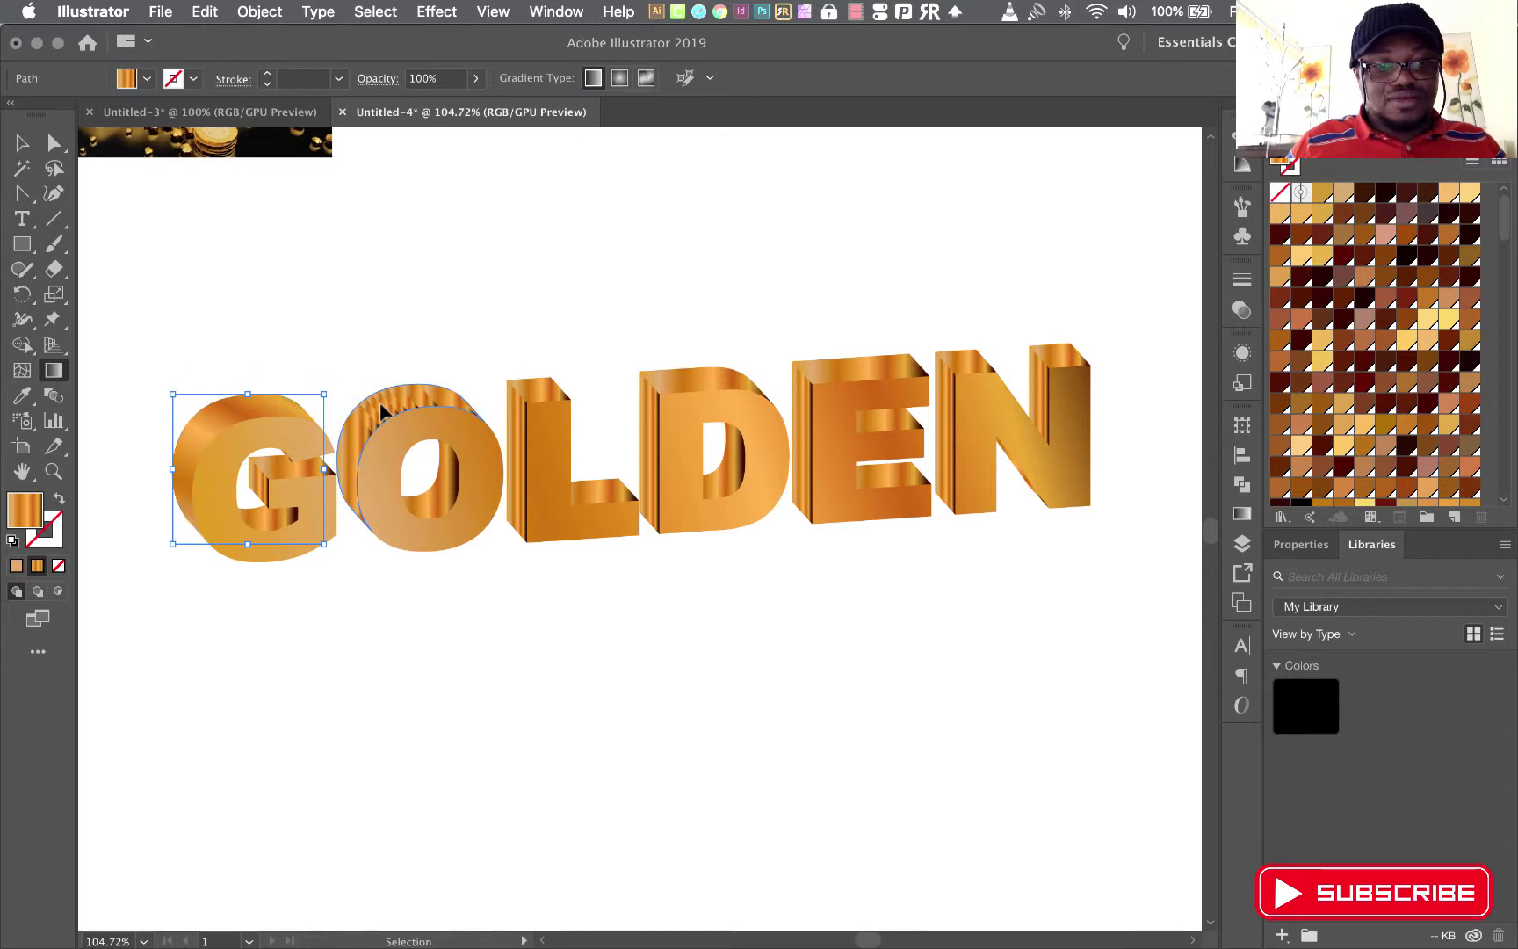
left_click_drag(344, 513, 498, 363)
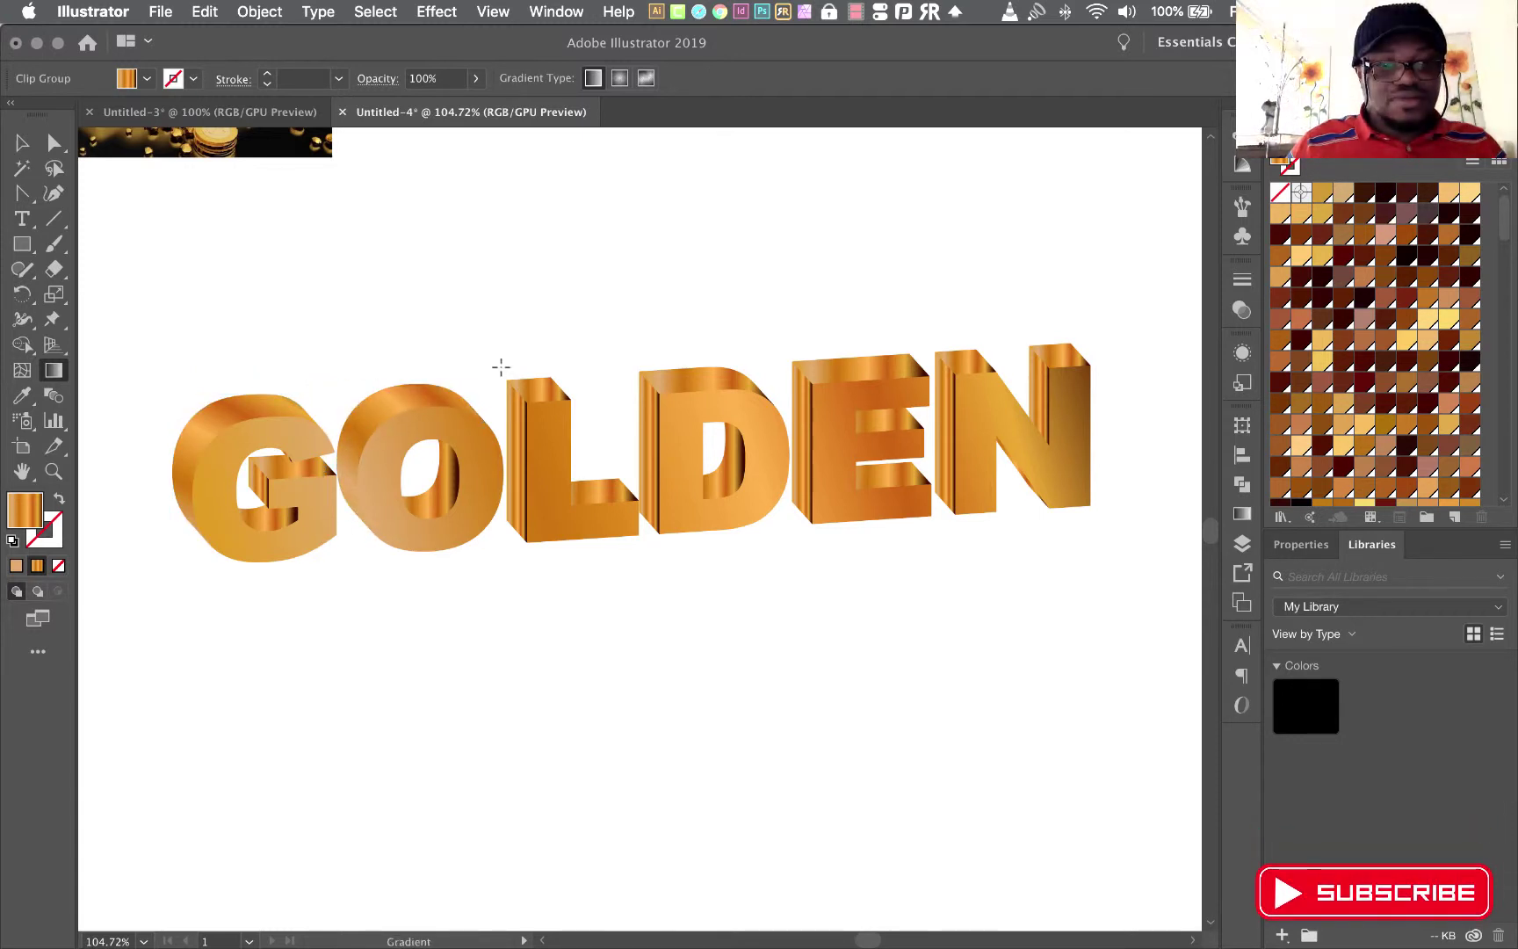
key("g")
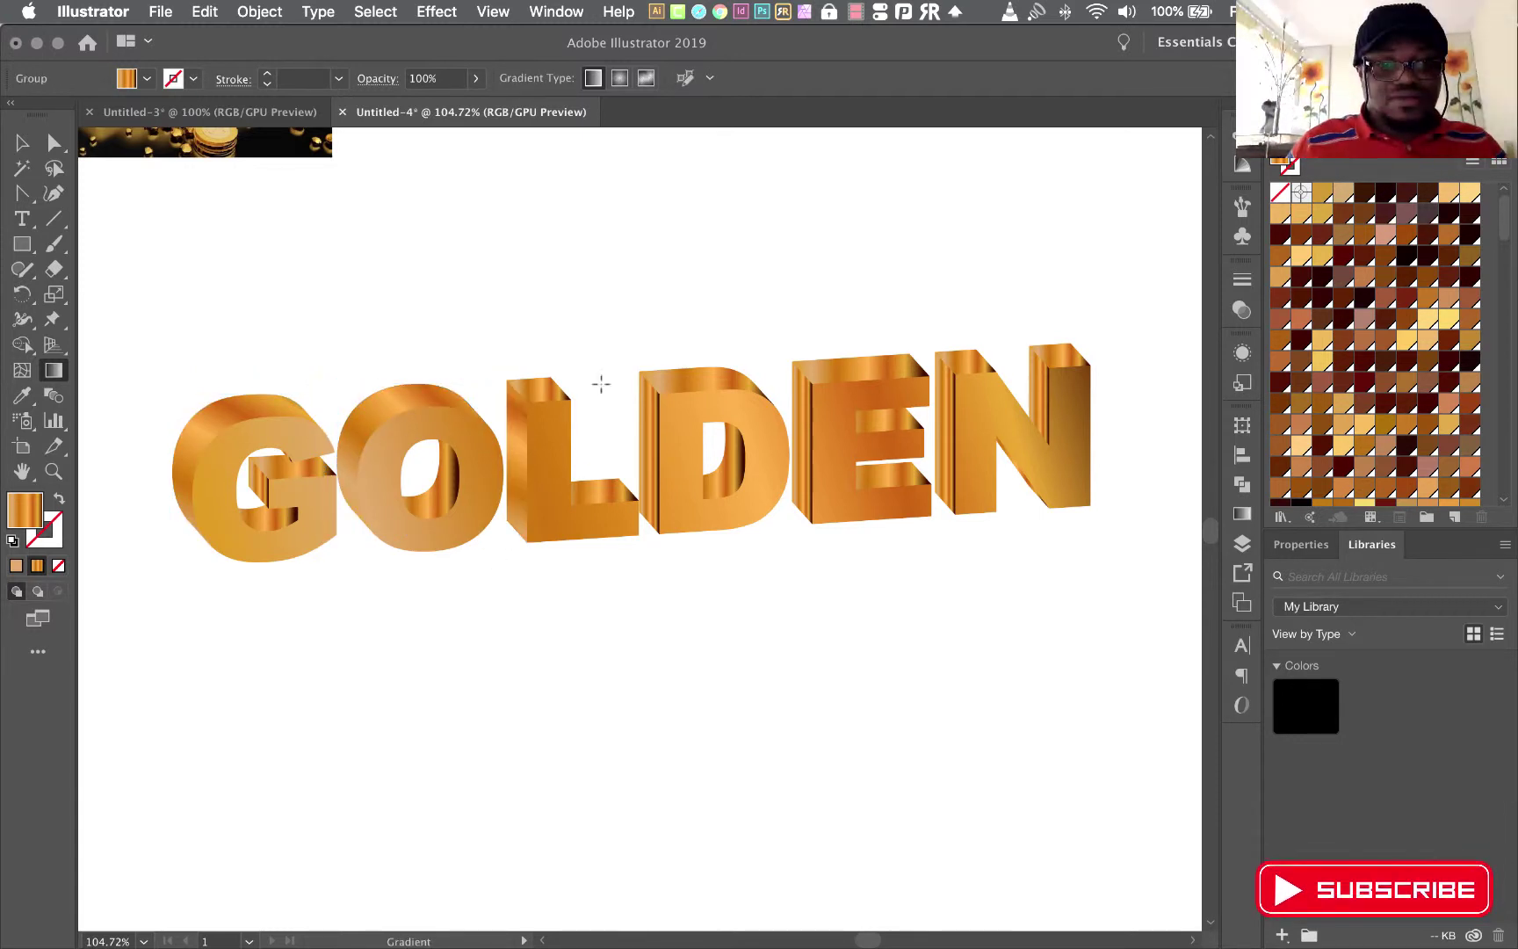
key("v")
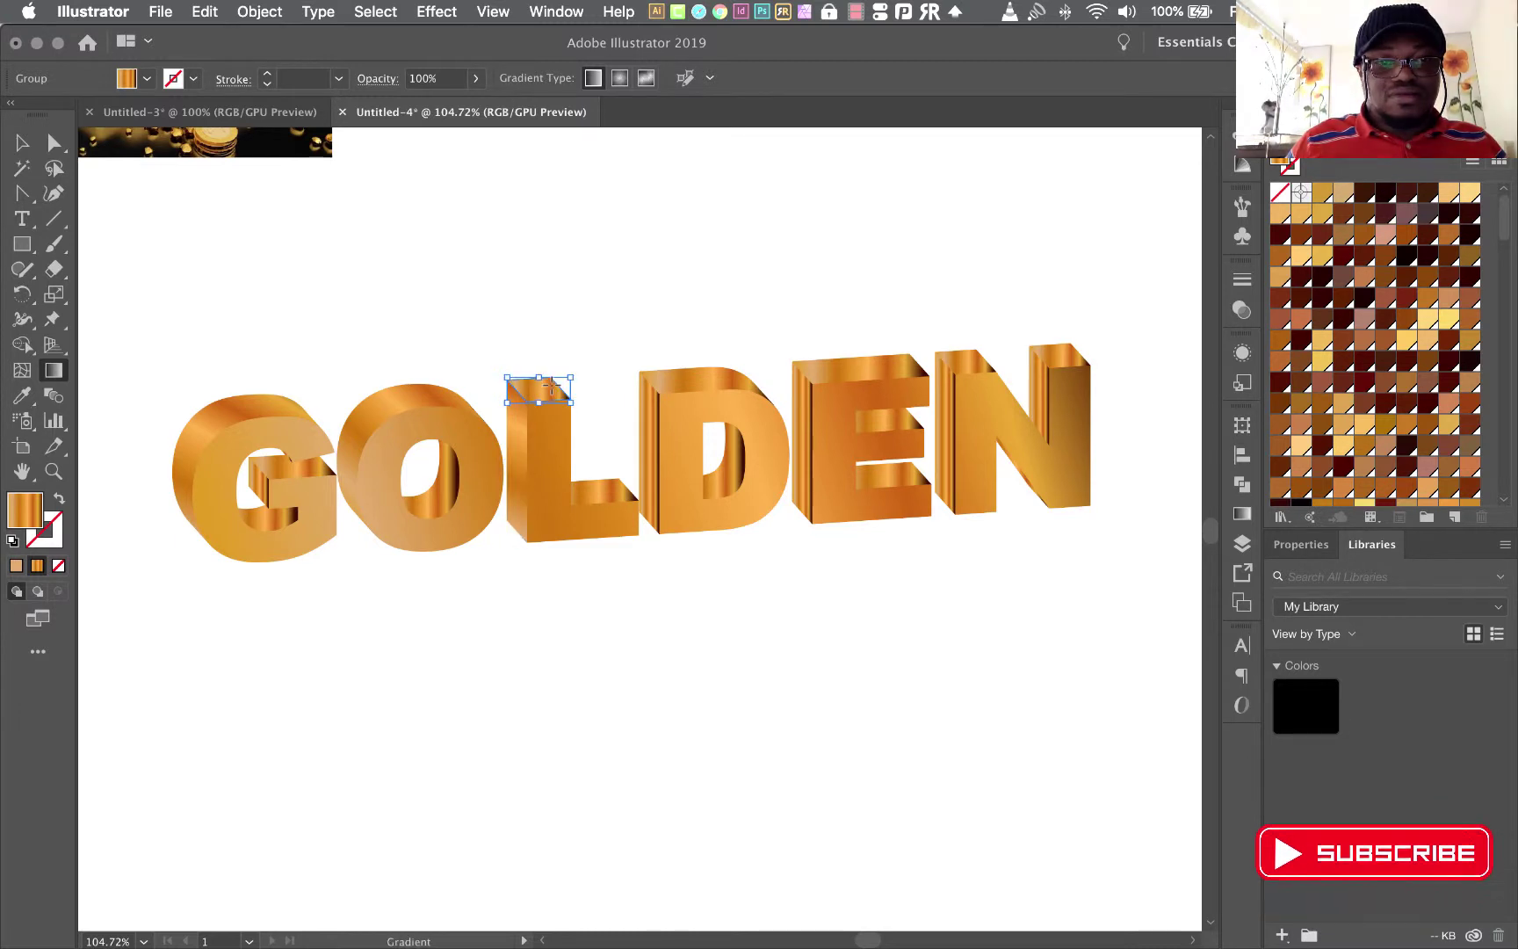
key("g")
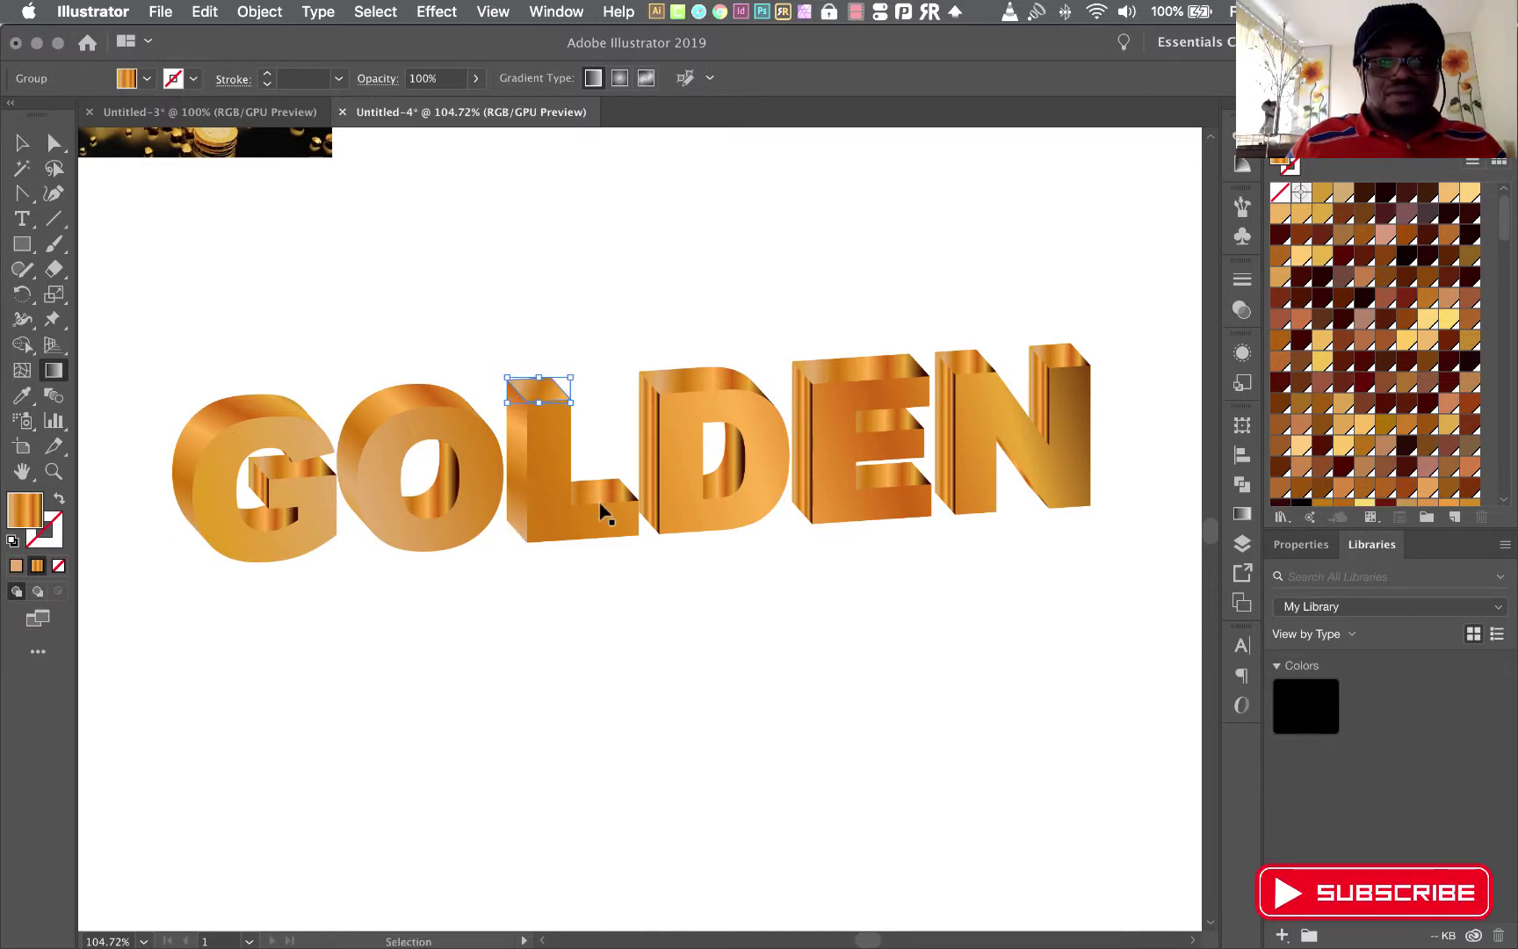
left_click(700, 498)
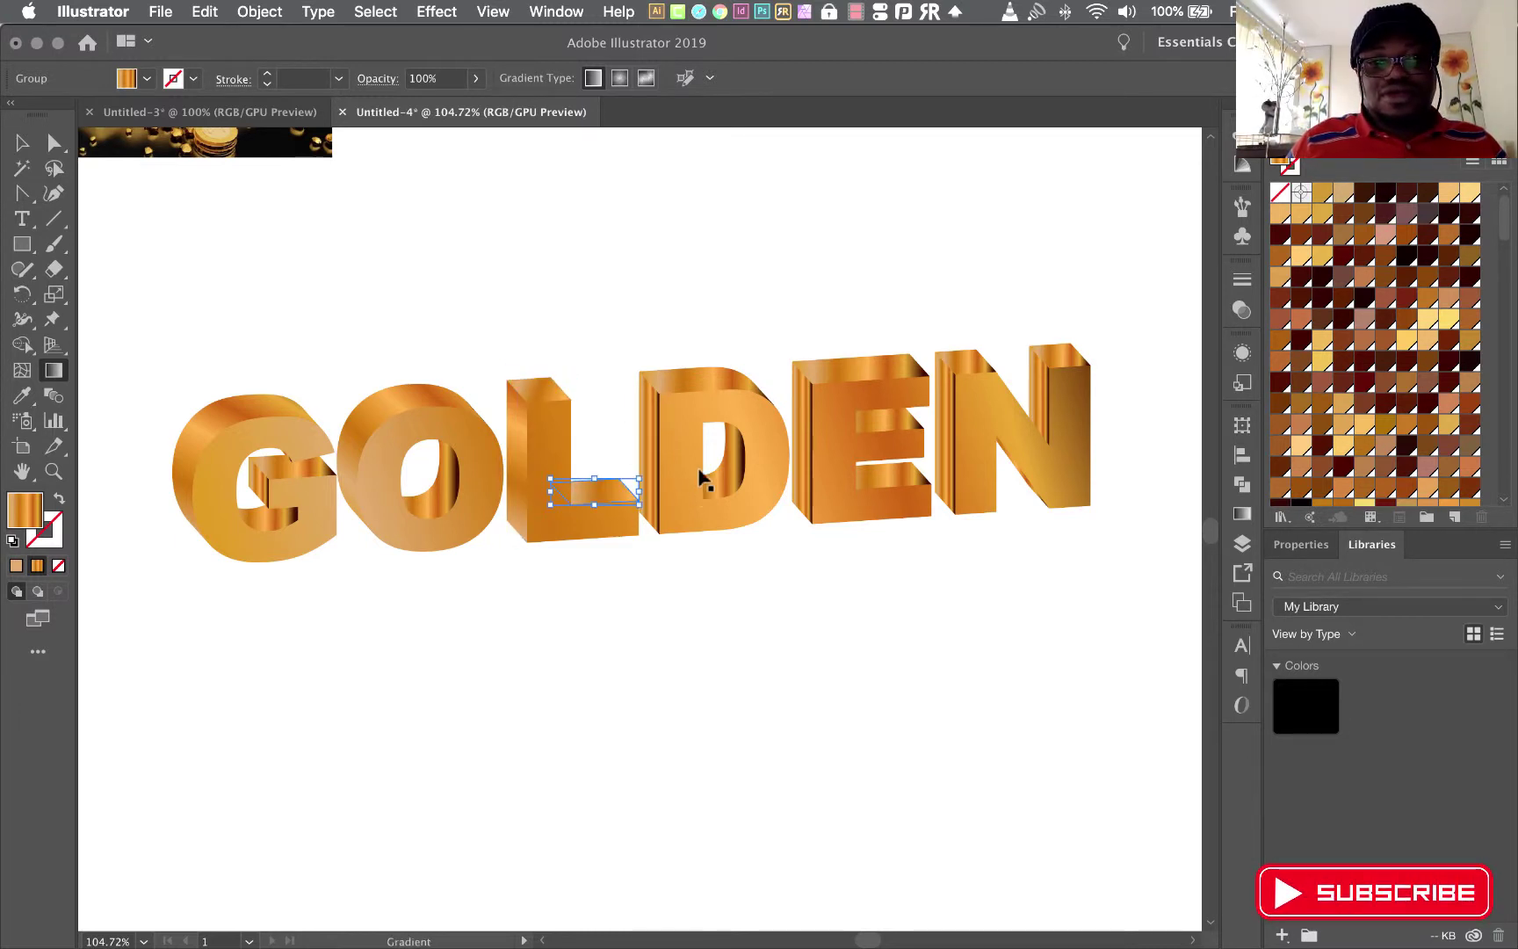
key("g")
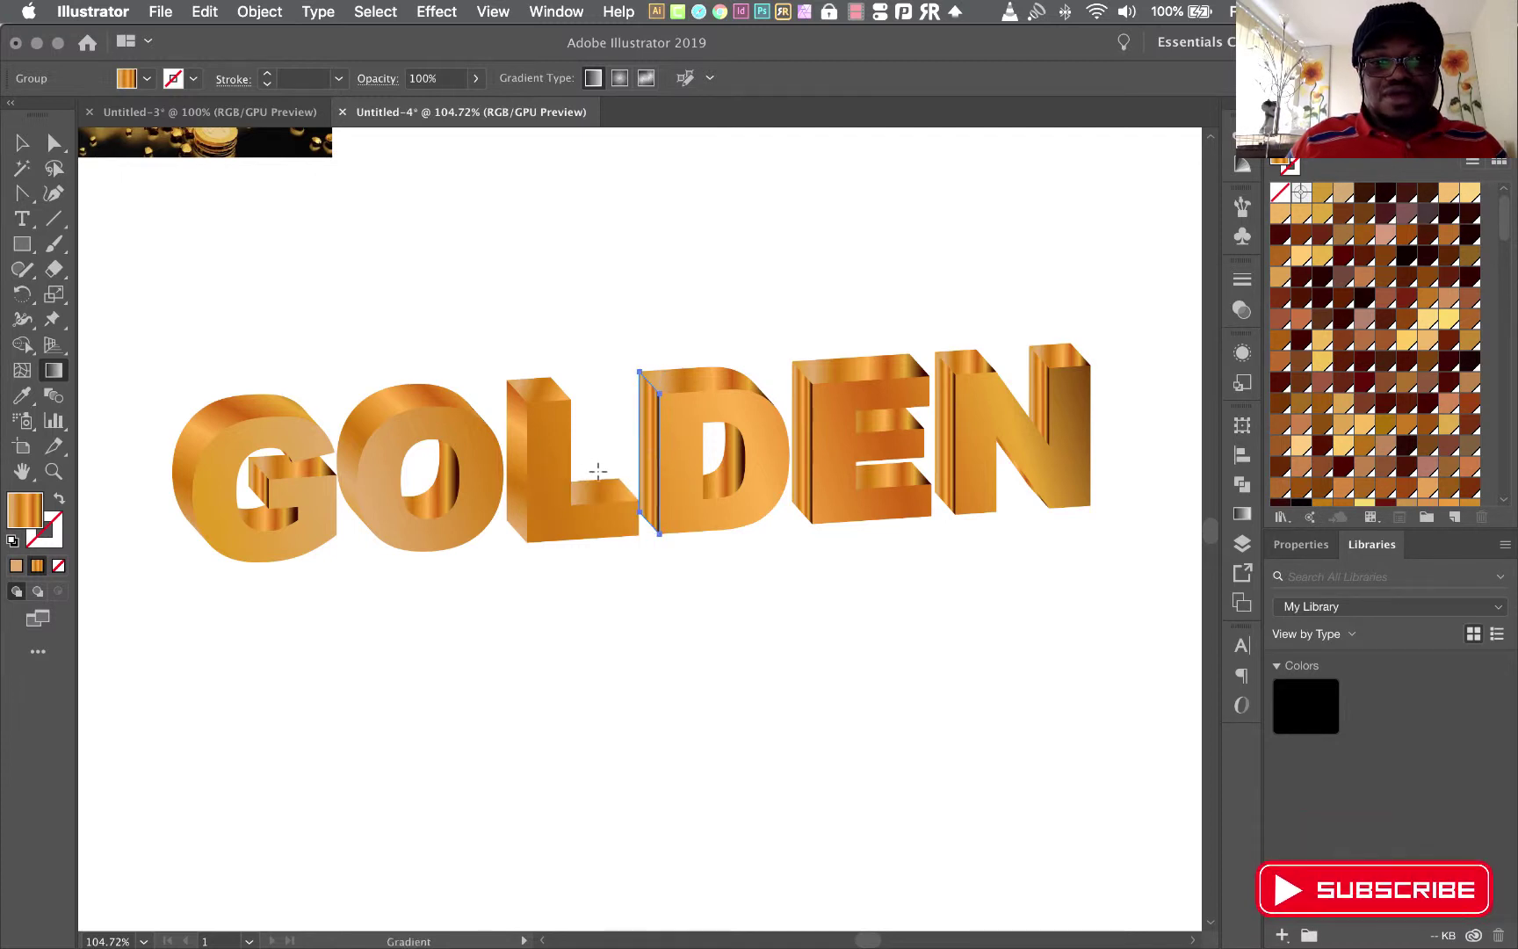
left_click_drag(596, 474, 756, 452)
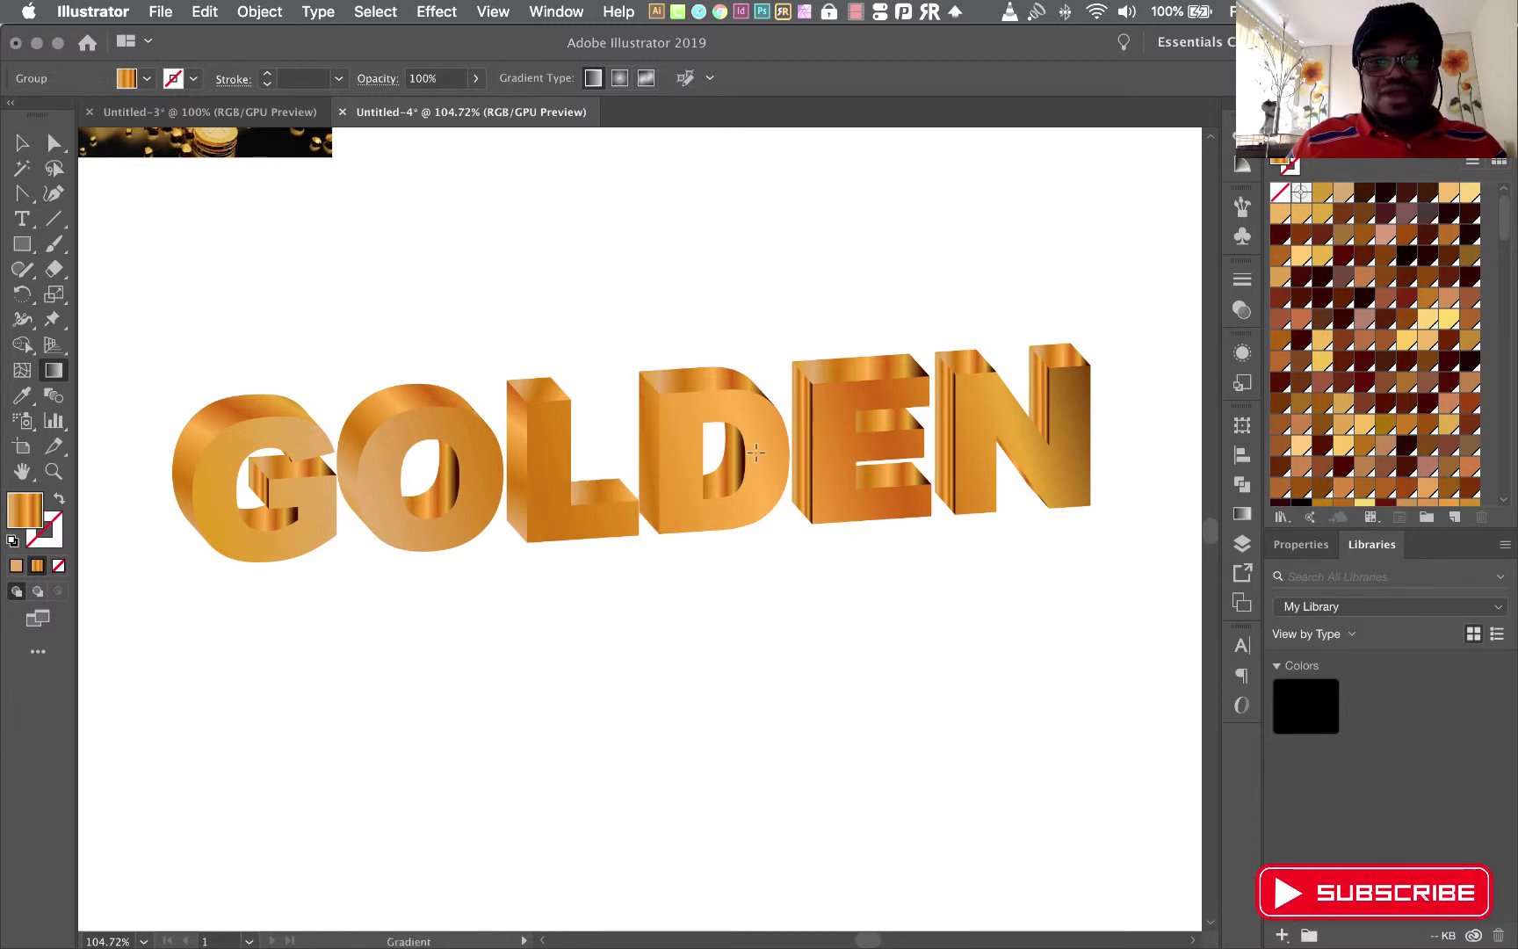
- Re-angle the gradient across the N's side face
left_click(714, 382)
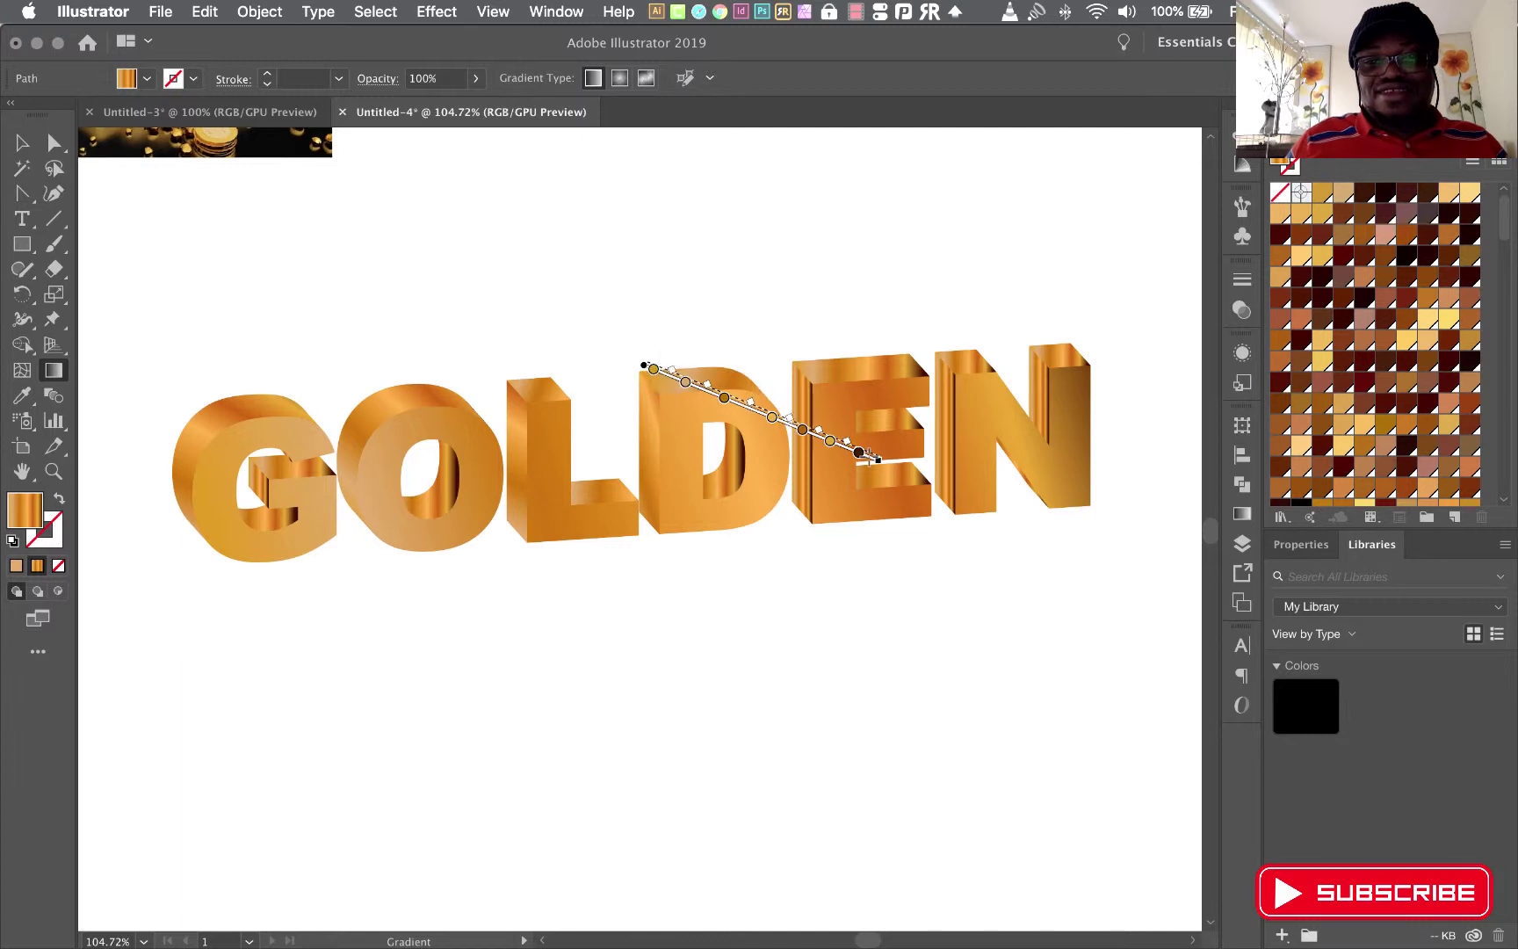
key("super")
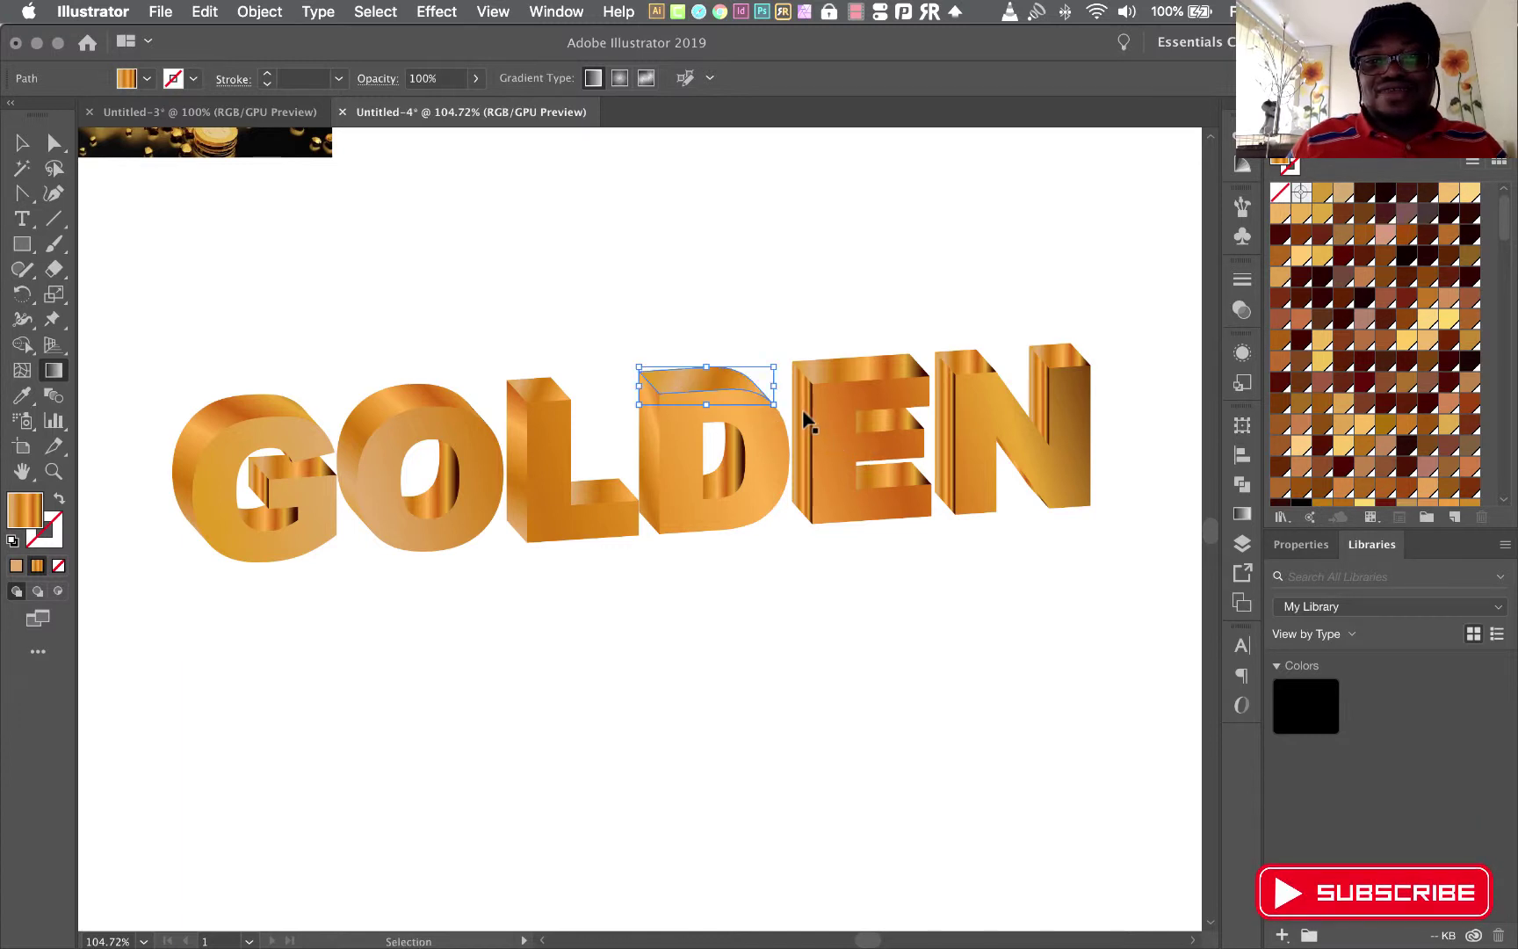
key("super")
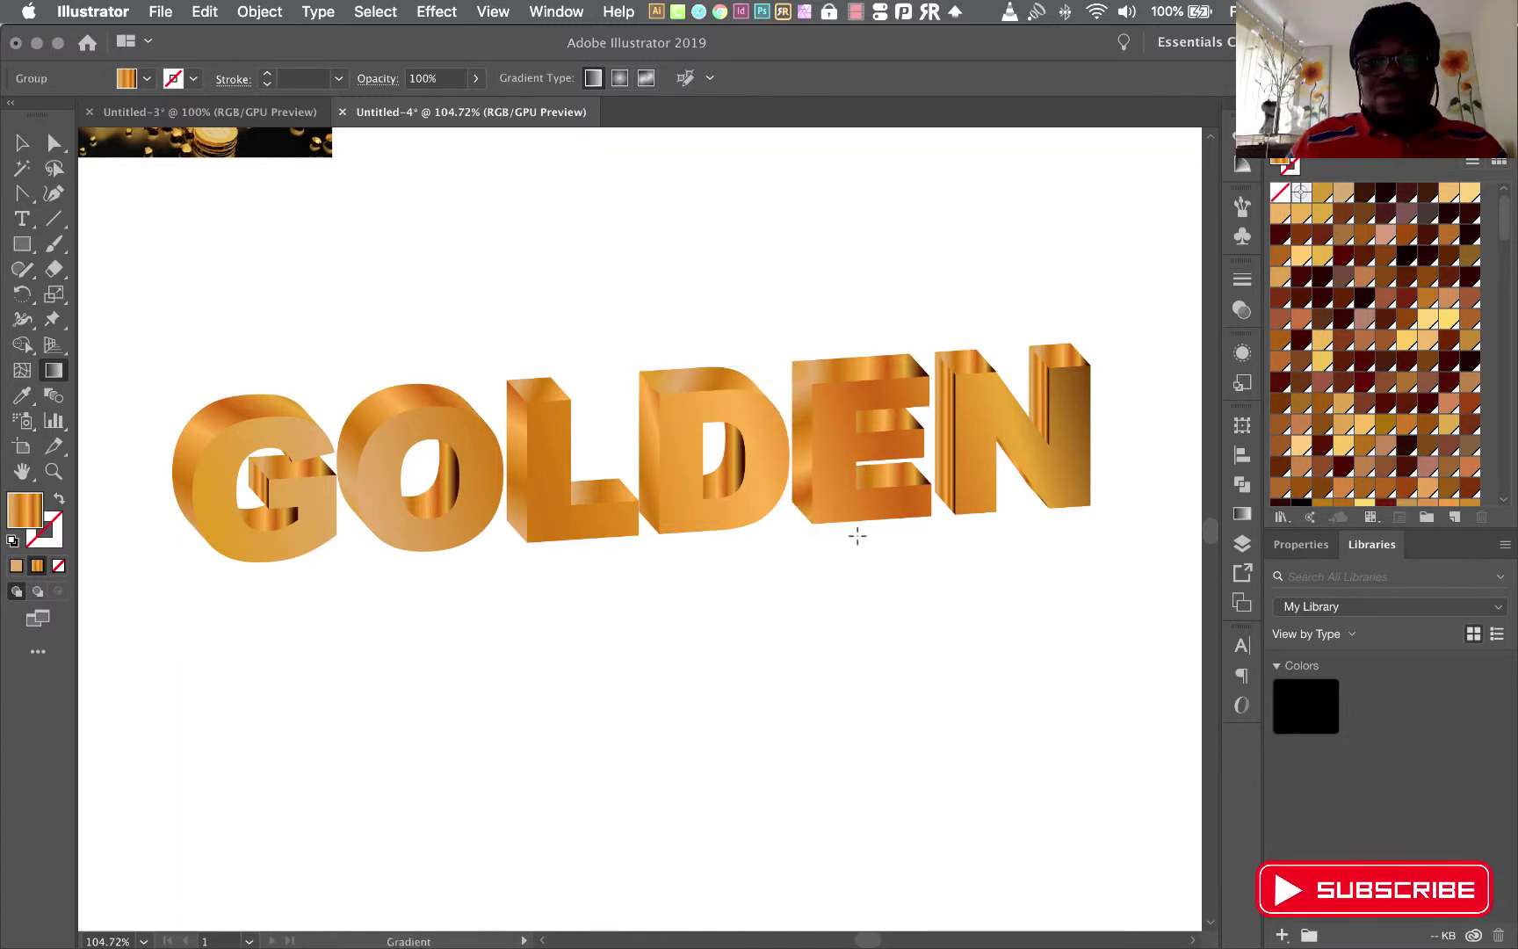
left_click_drag(924, 361, 997, 517)
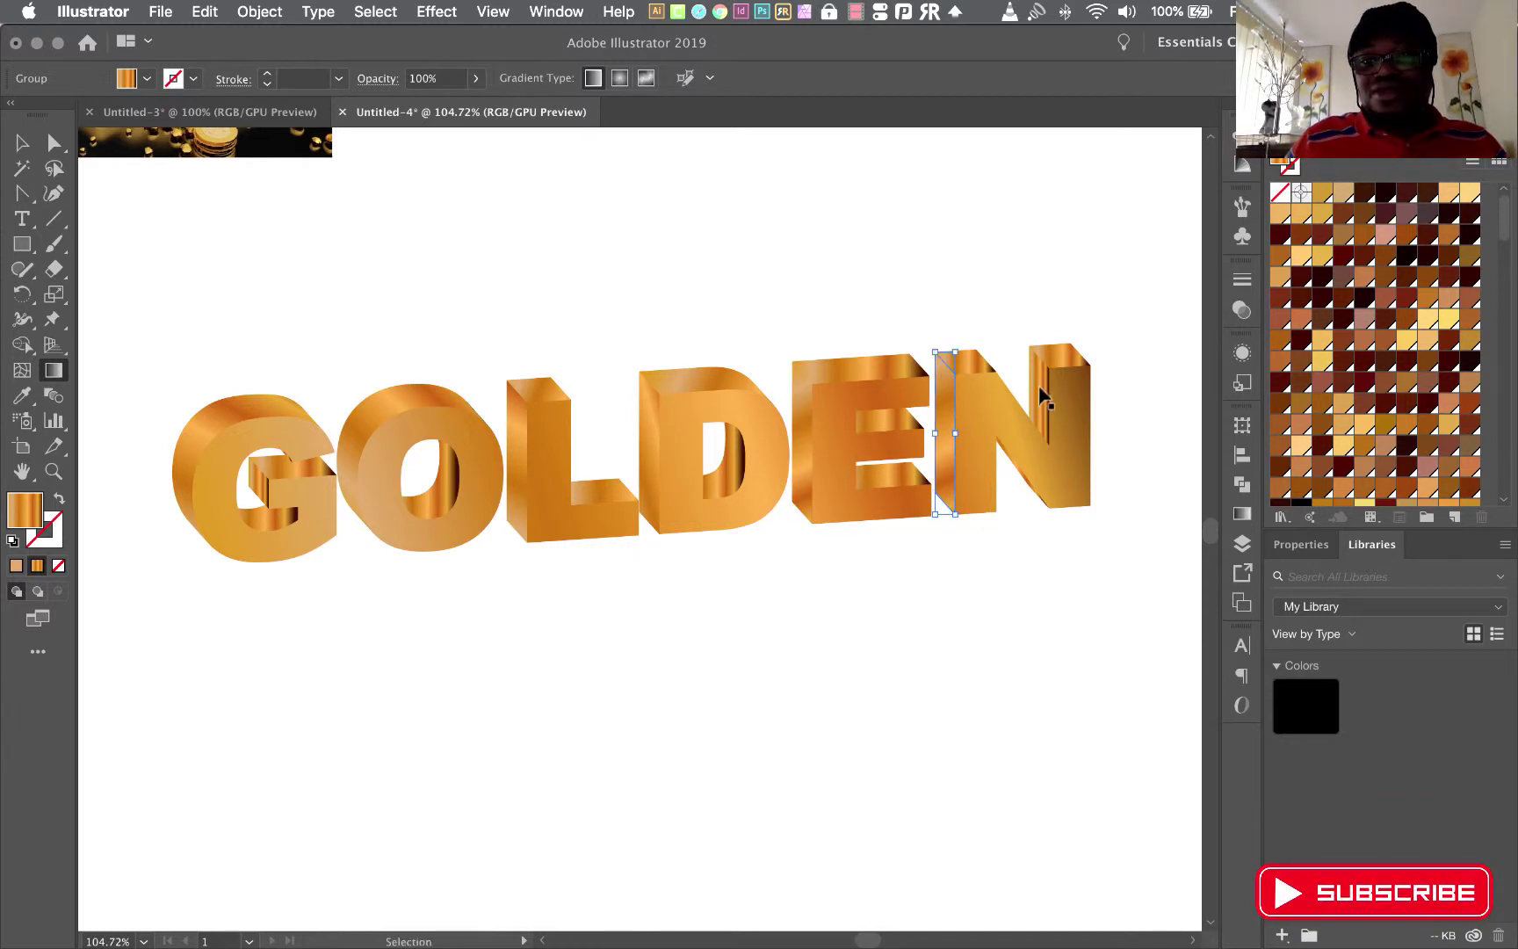
left_click(1020, 342, "super")
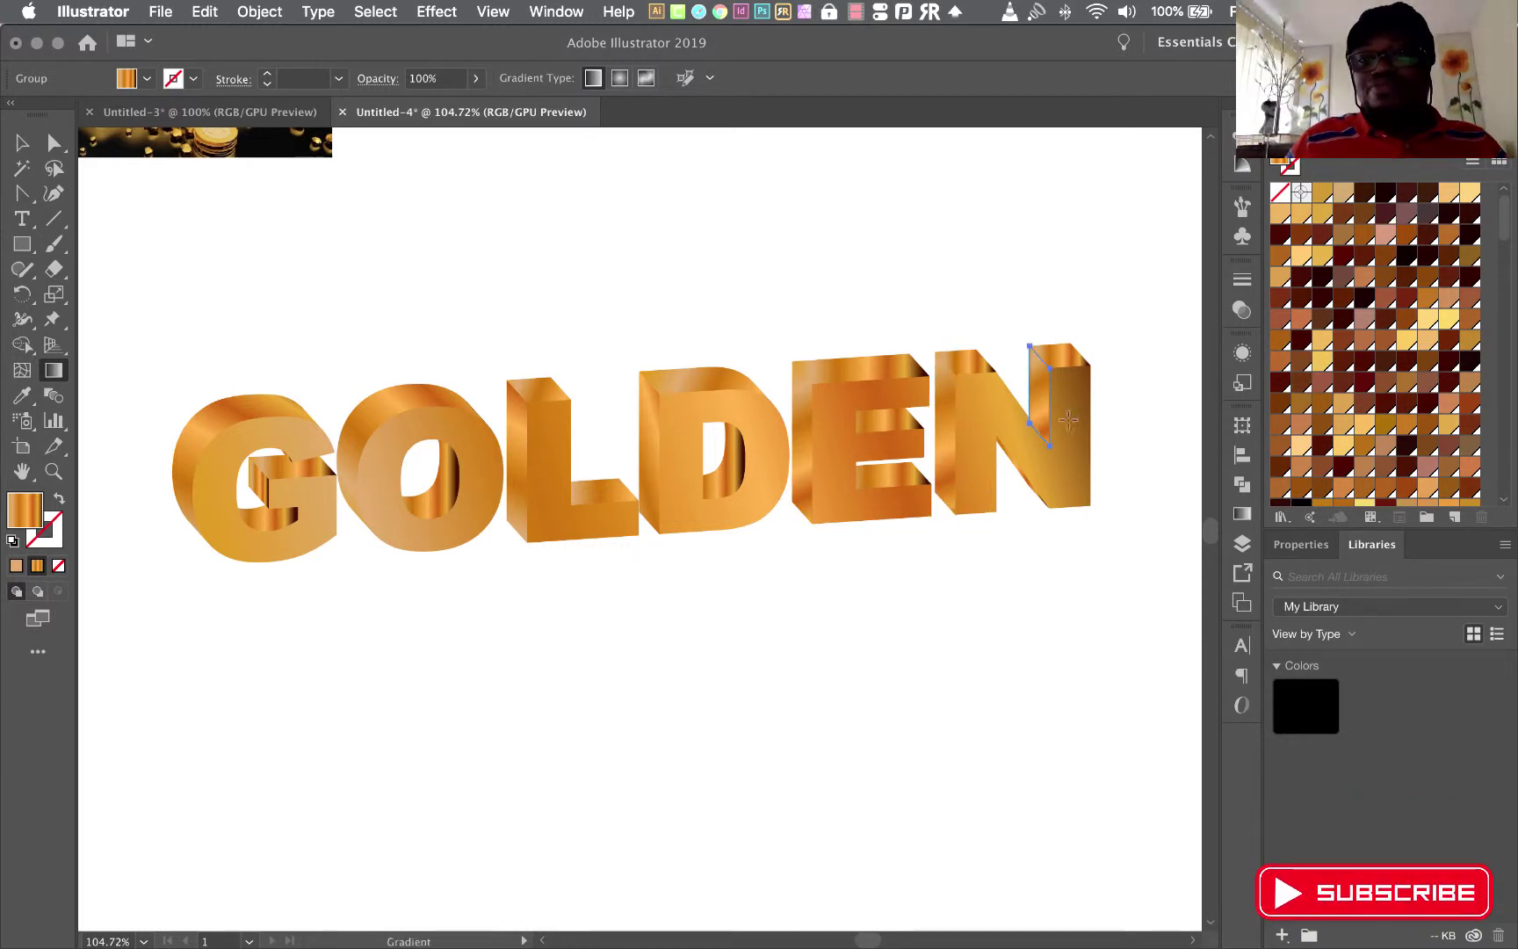
left_click(918, 331, "super")
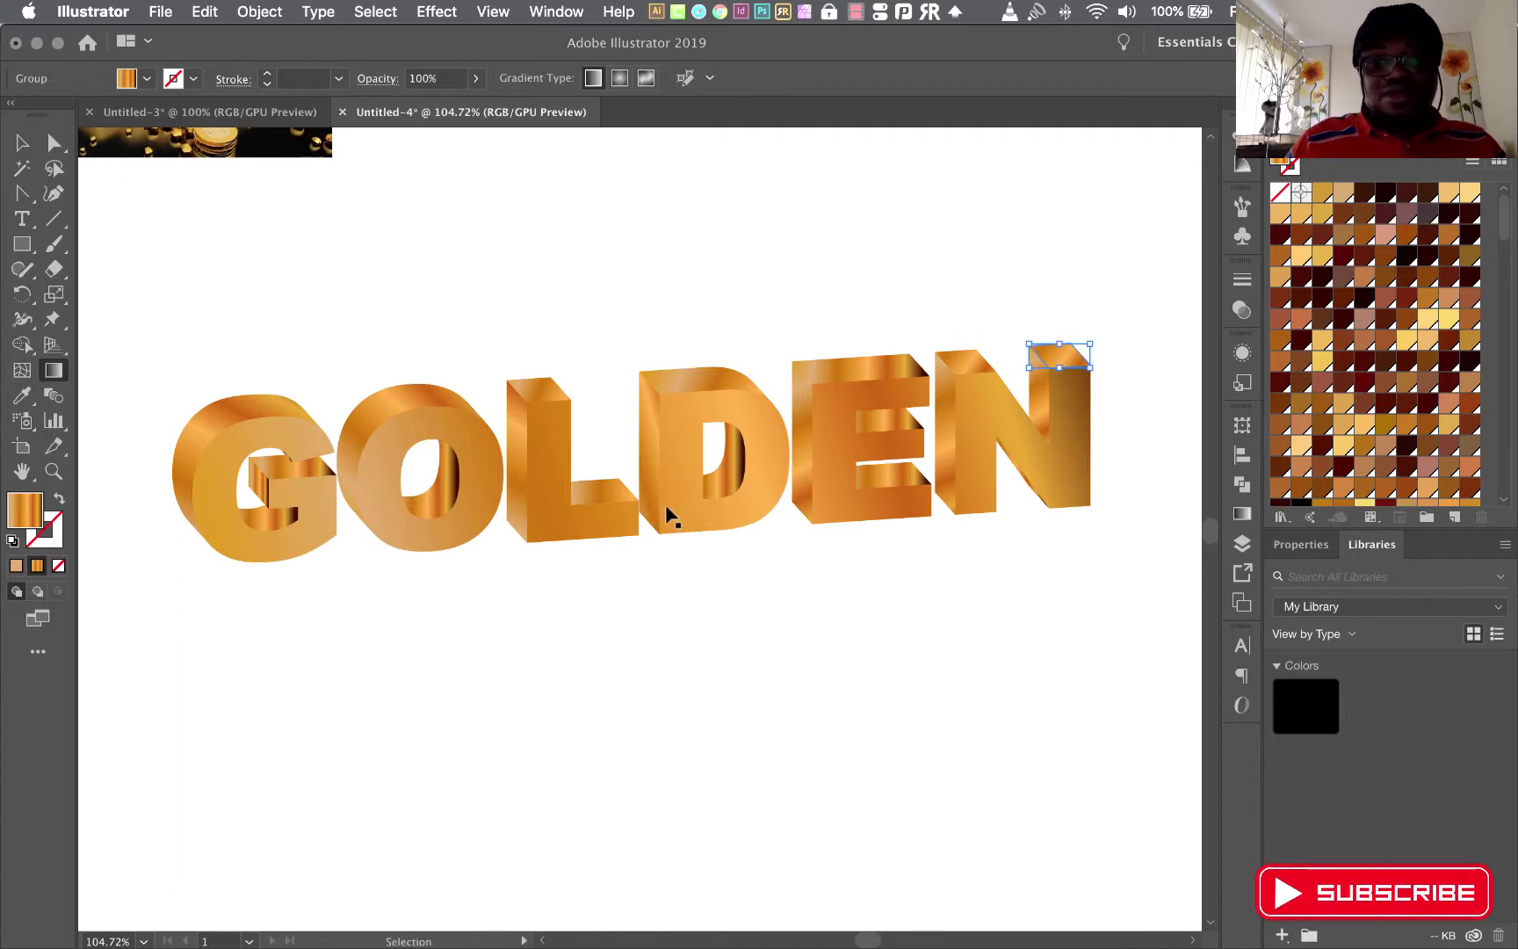
- Run a top-to-bottom gradient on the D, a horizontal one on the O, and shorten the G's
left_click(705, 447)
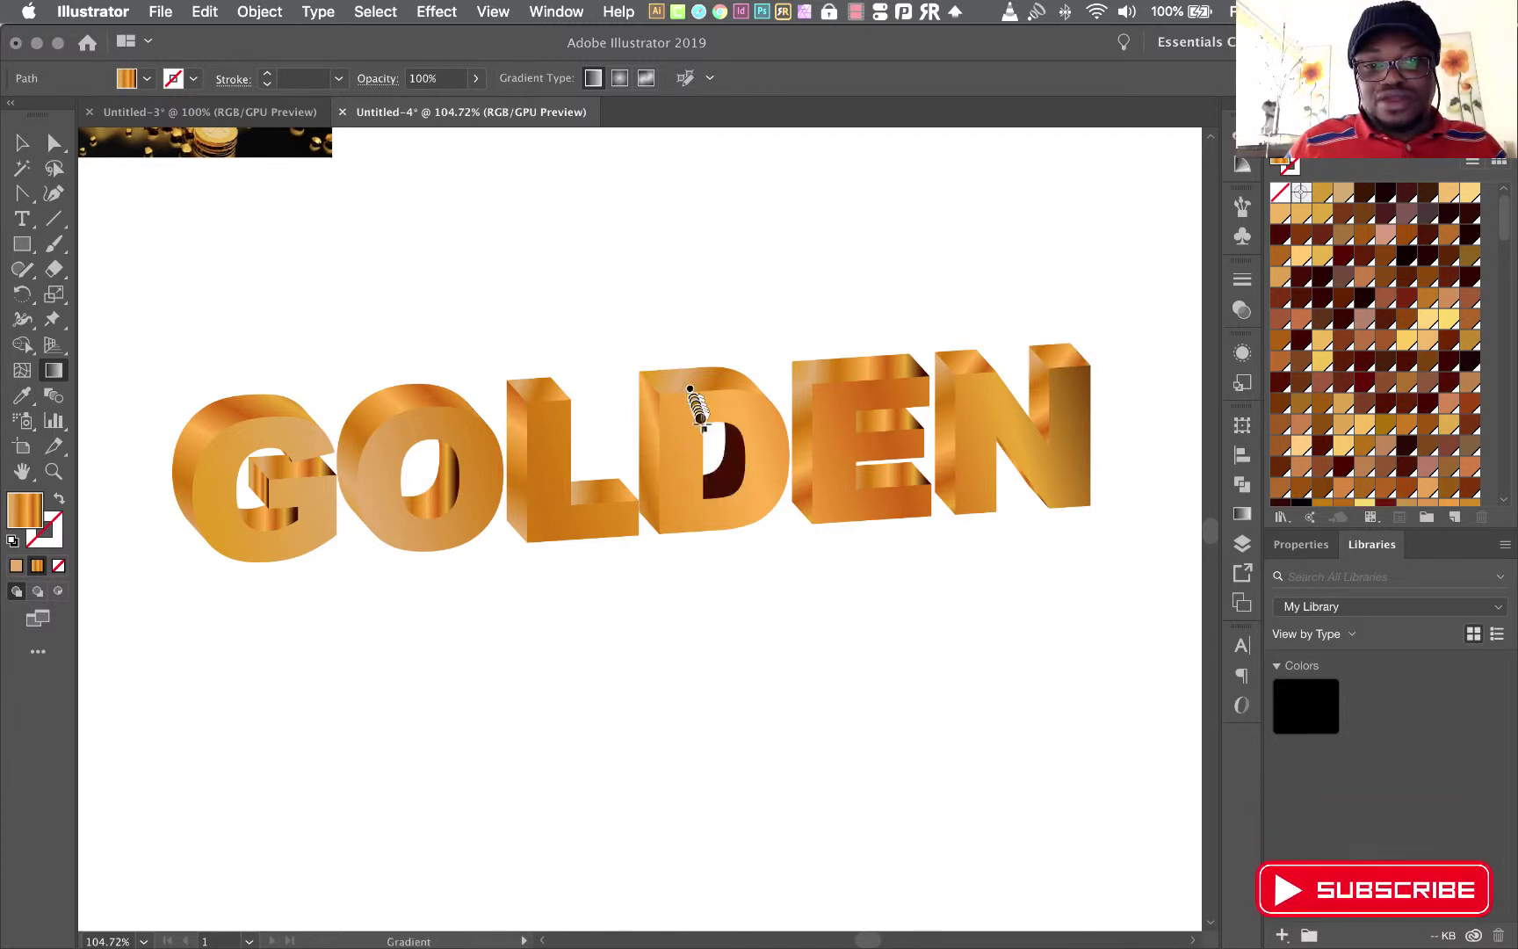
left_click_drag(692, 391, 762, 560)
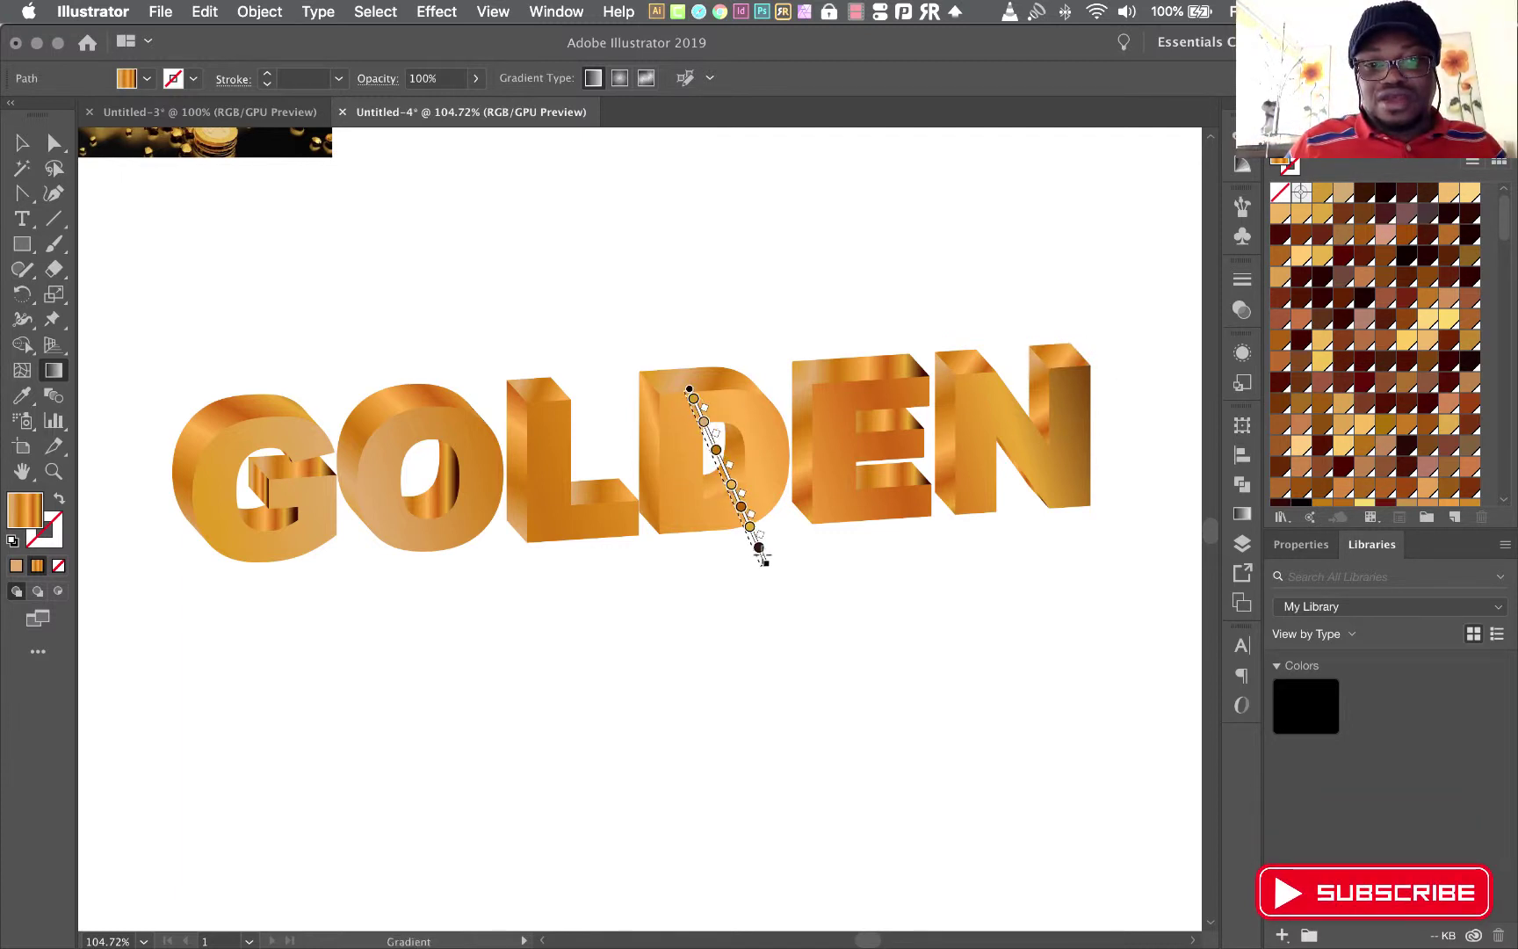
left_click(432, 490)
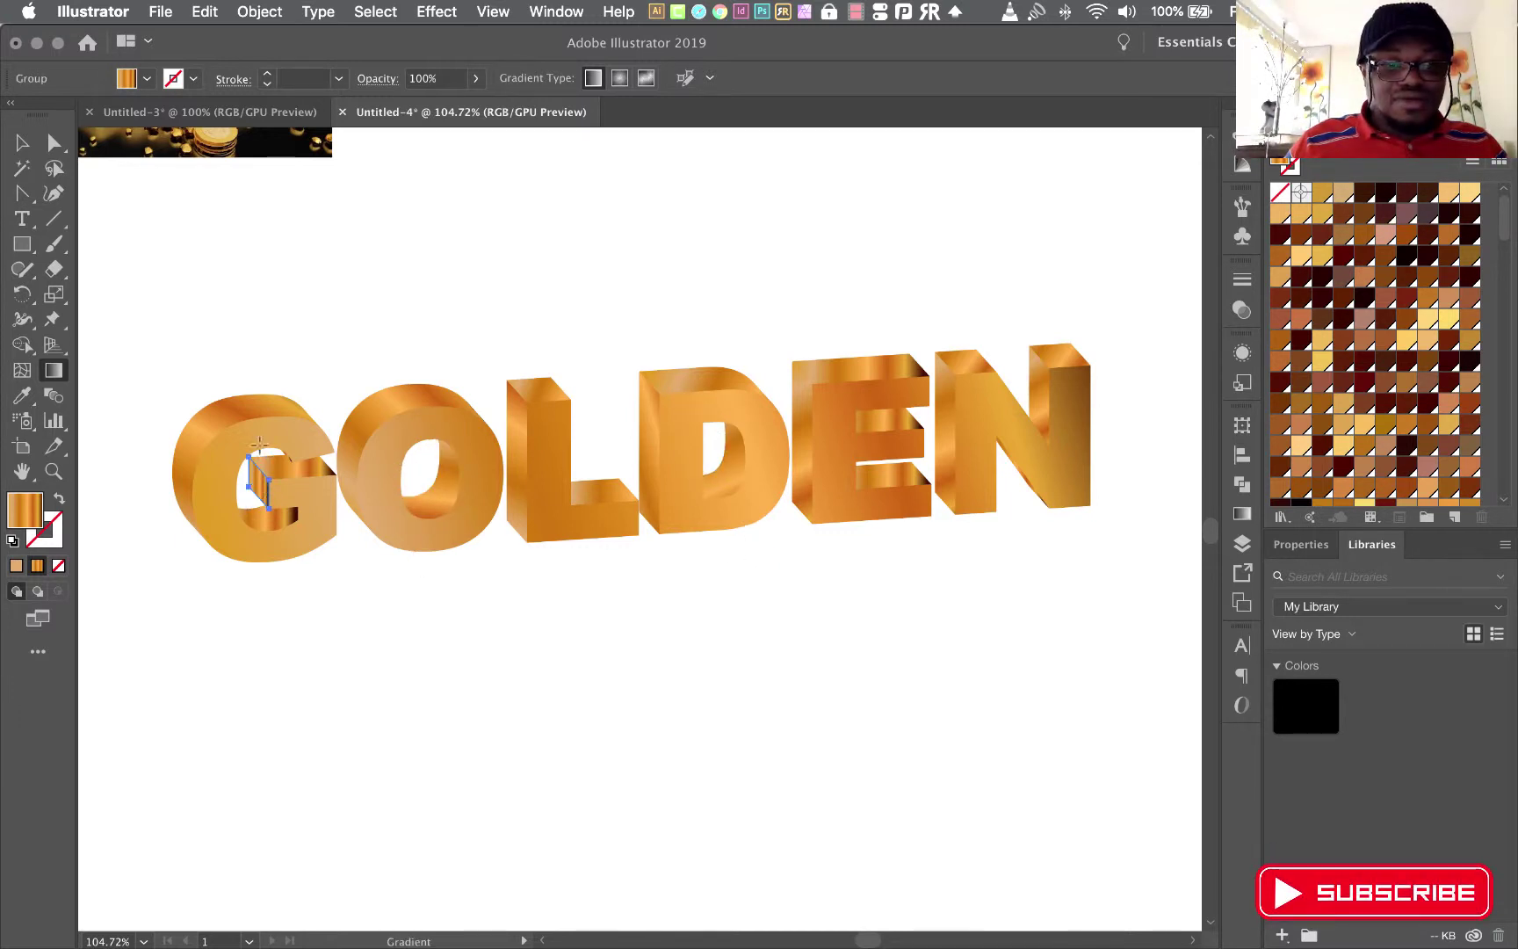
left_click(276, 466)
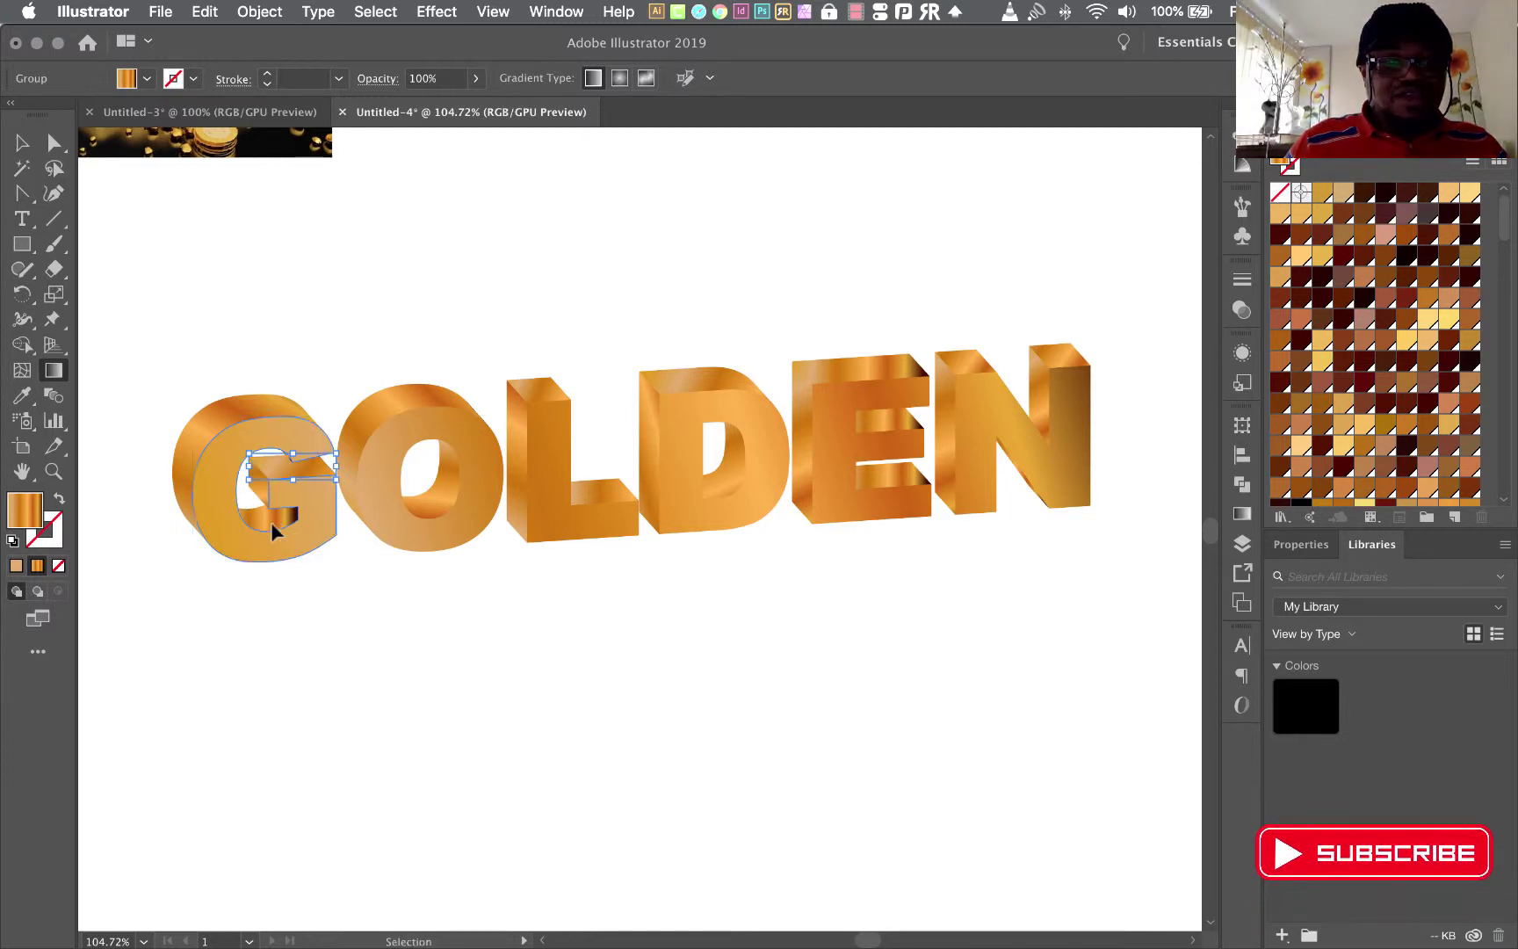
left_click(223, 510)
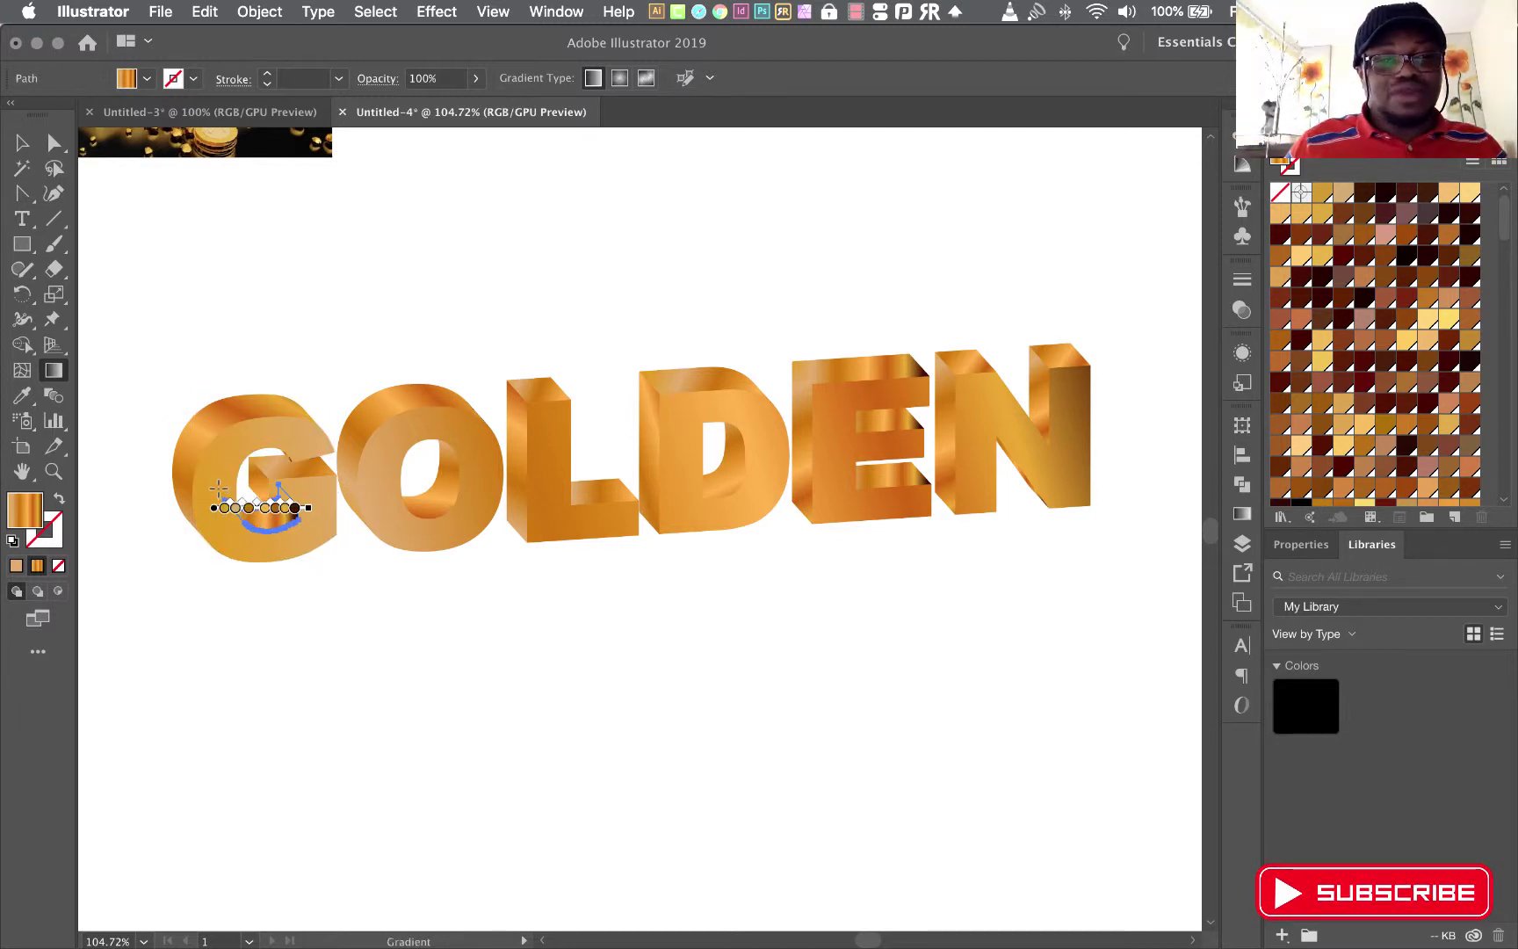
left_click_drag(362, 559, 334, 546)
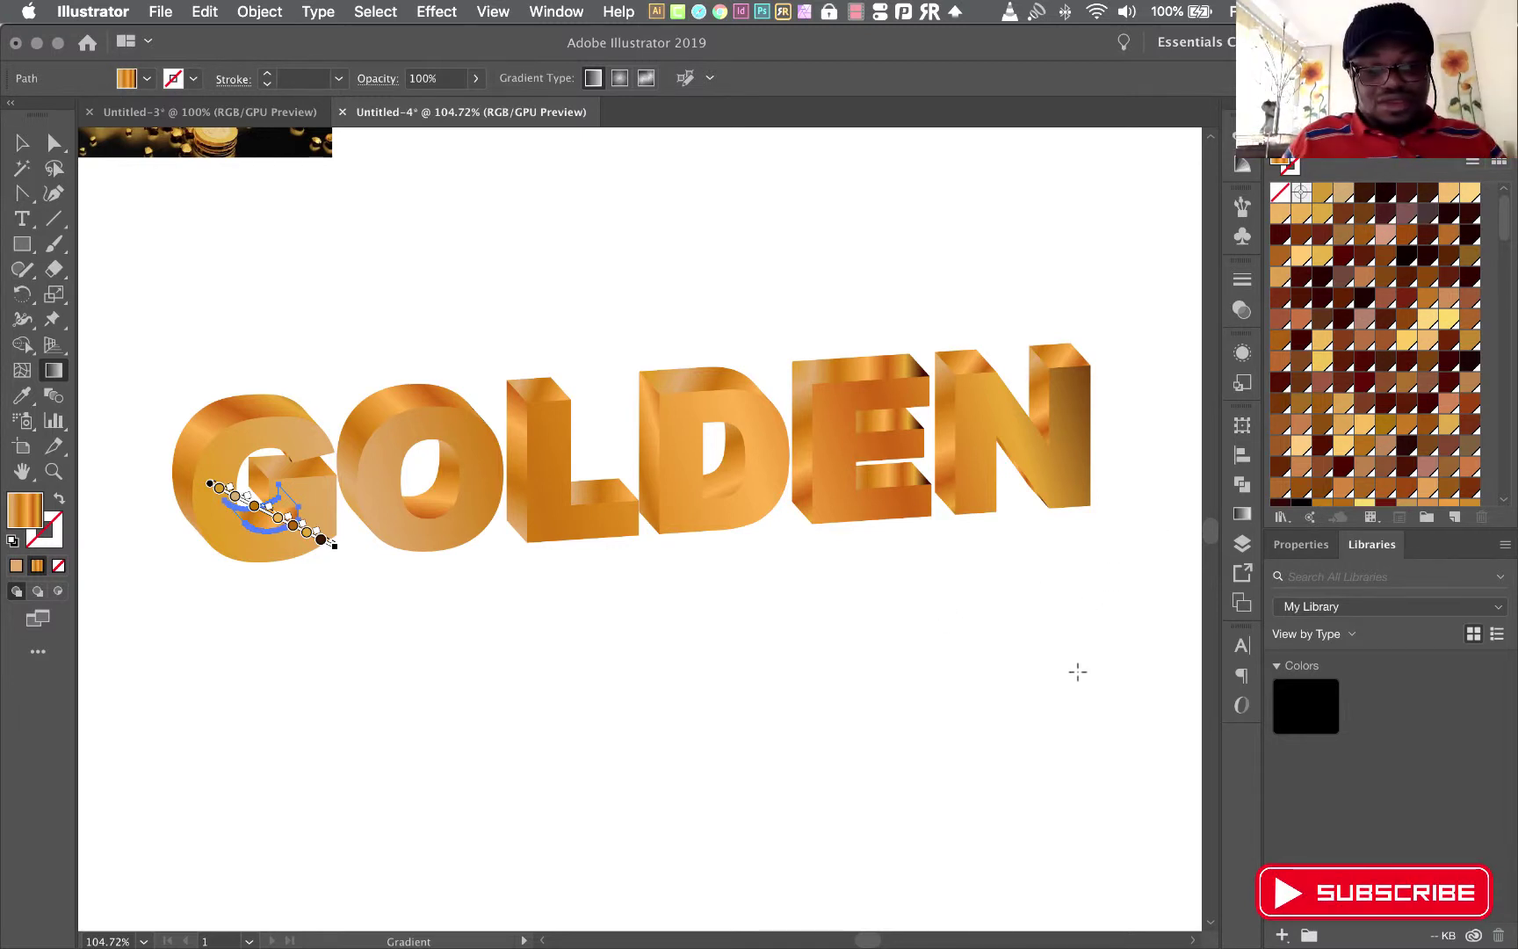
- Zoom in on the E and angle a diagonal gradient across its middle bar
scroll(991, 488, "up", 4)
scroll(990, 489, "down", 2)
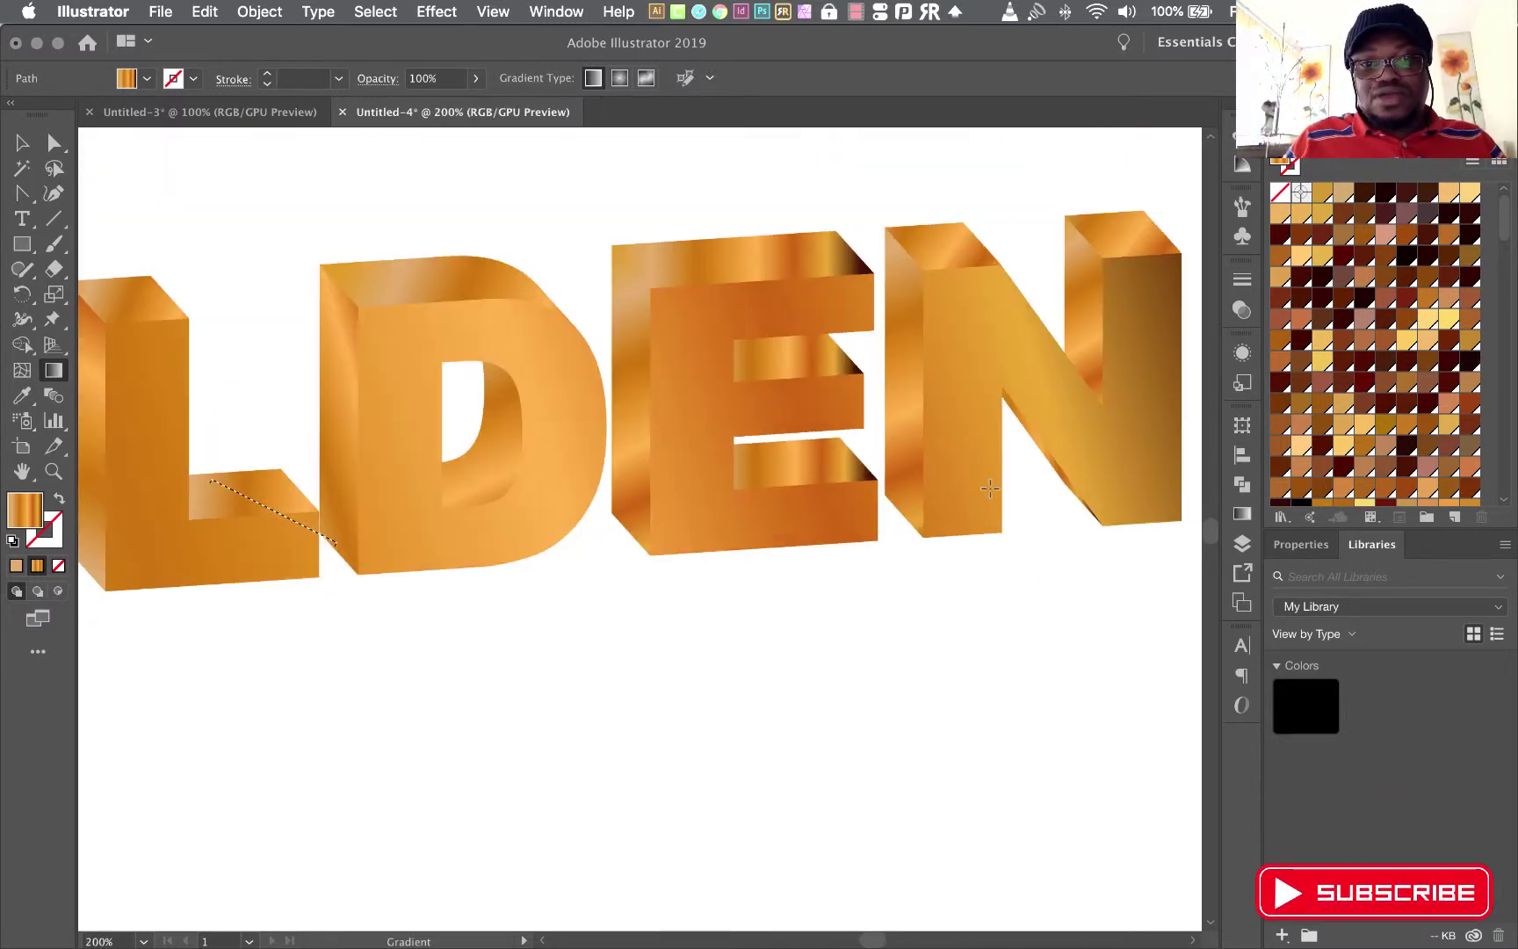
scroll(817, 294, "up", 1)
scroll(822, 286, "up", 2)
scroll(827, 269, "down", 1)
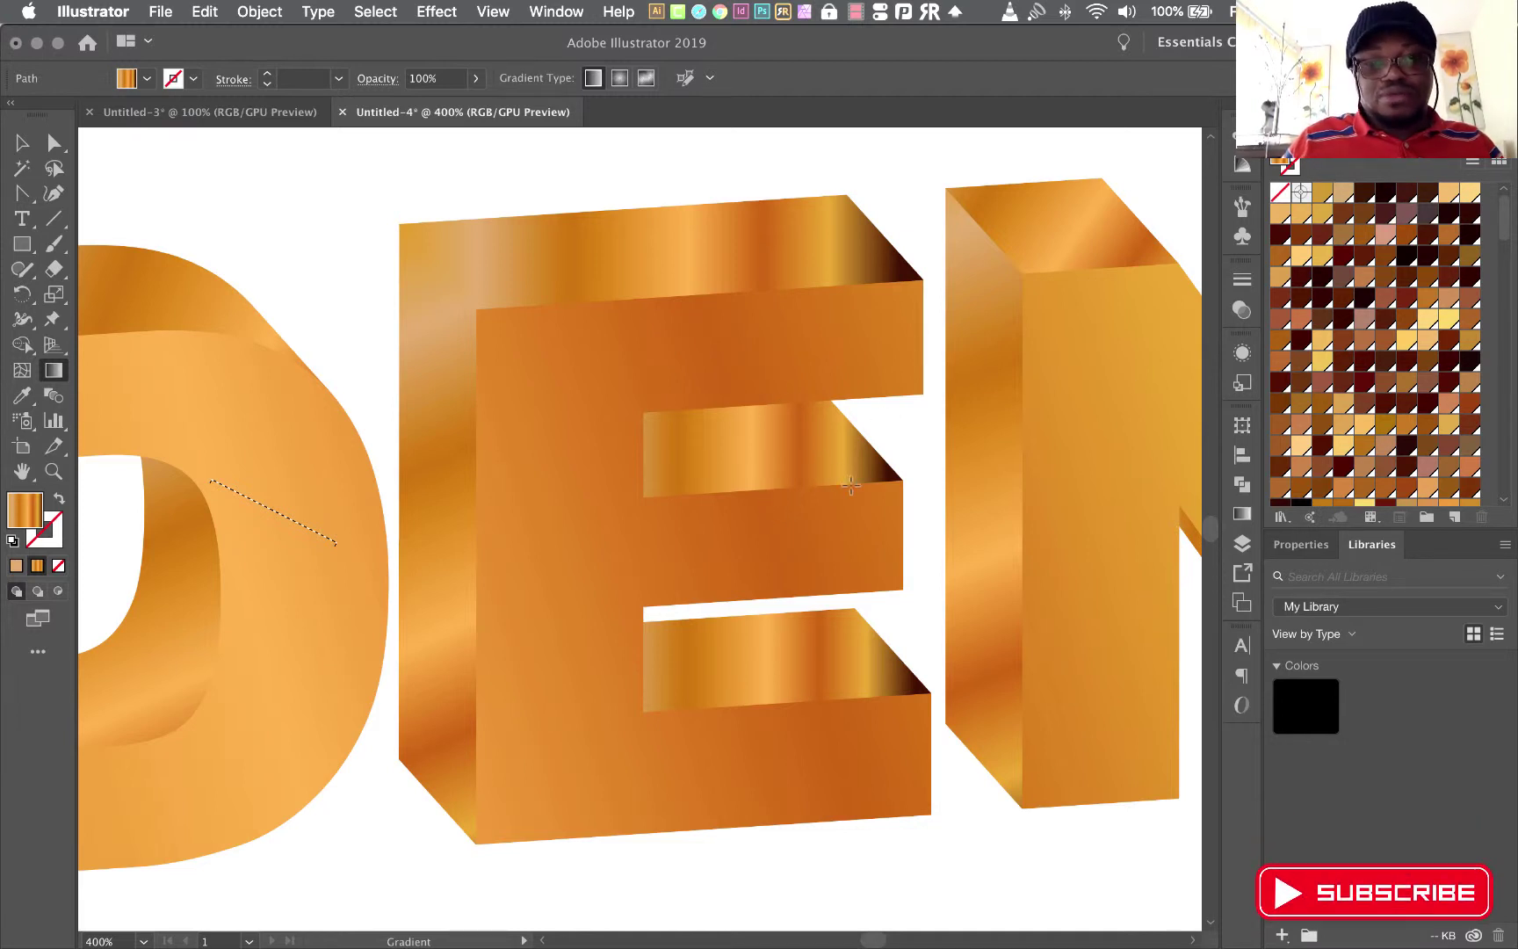
key("g")
left_click_drag(708, 430, 949, 512)
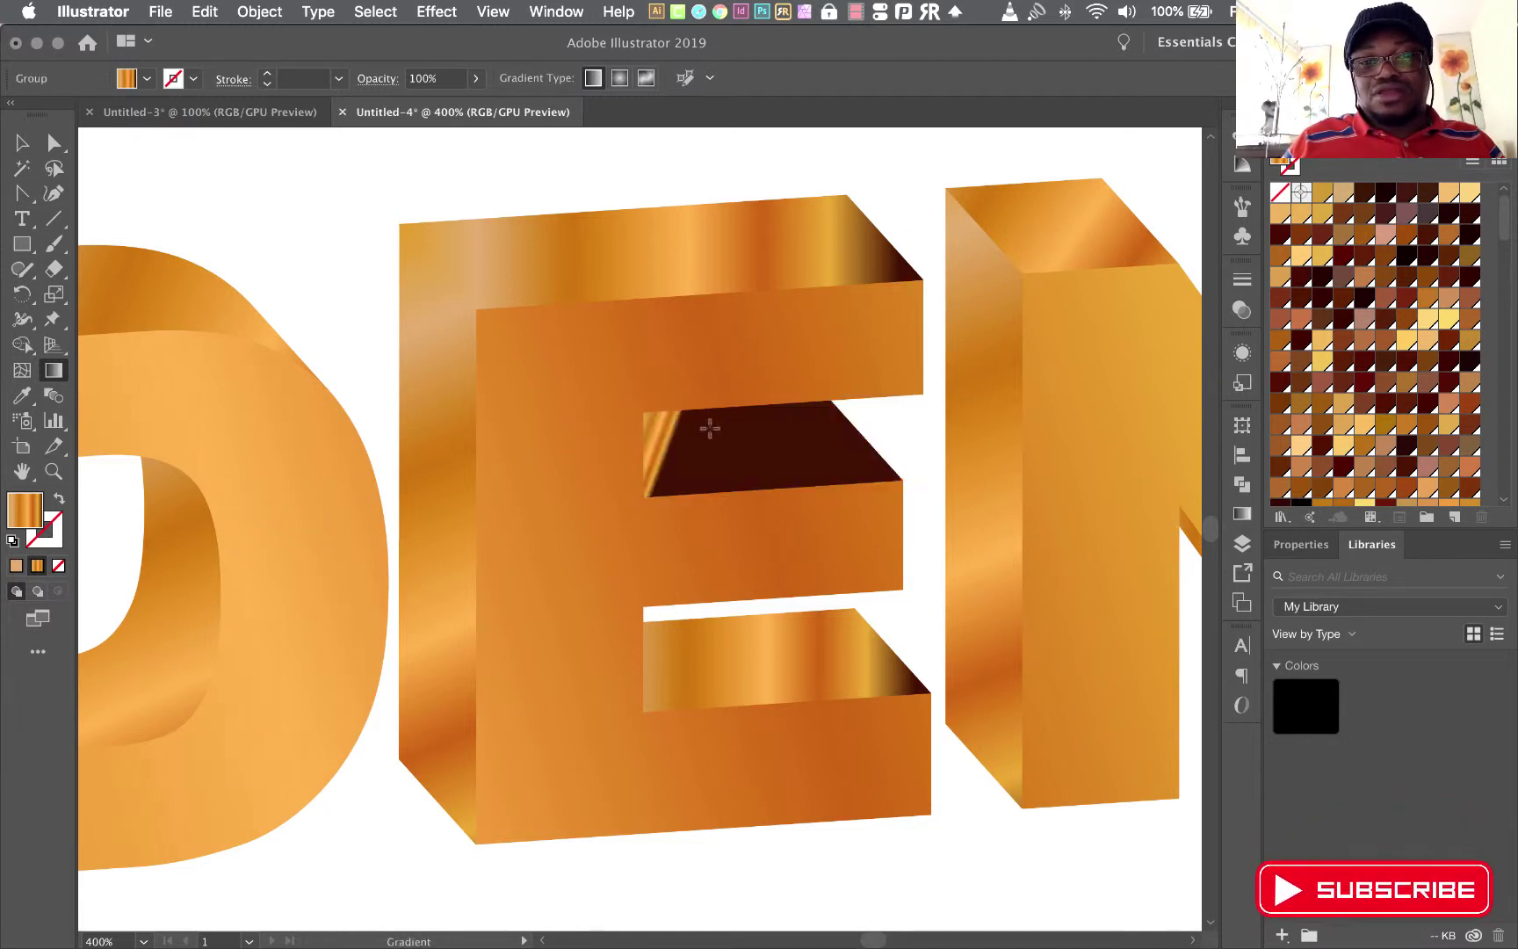
- Lay lighter diagonal gradients on the E's bottom bar and top face
left_click(792, 665)
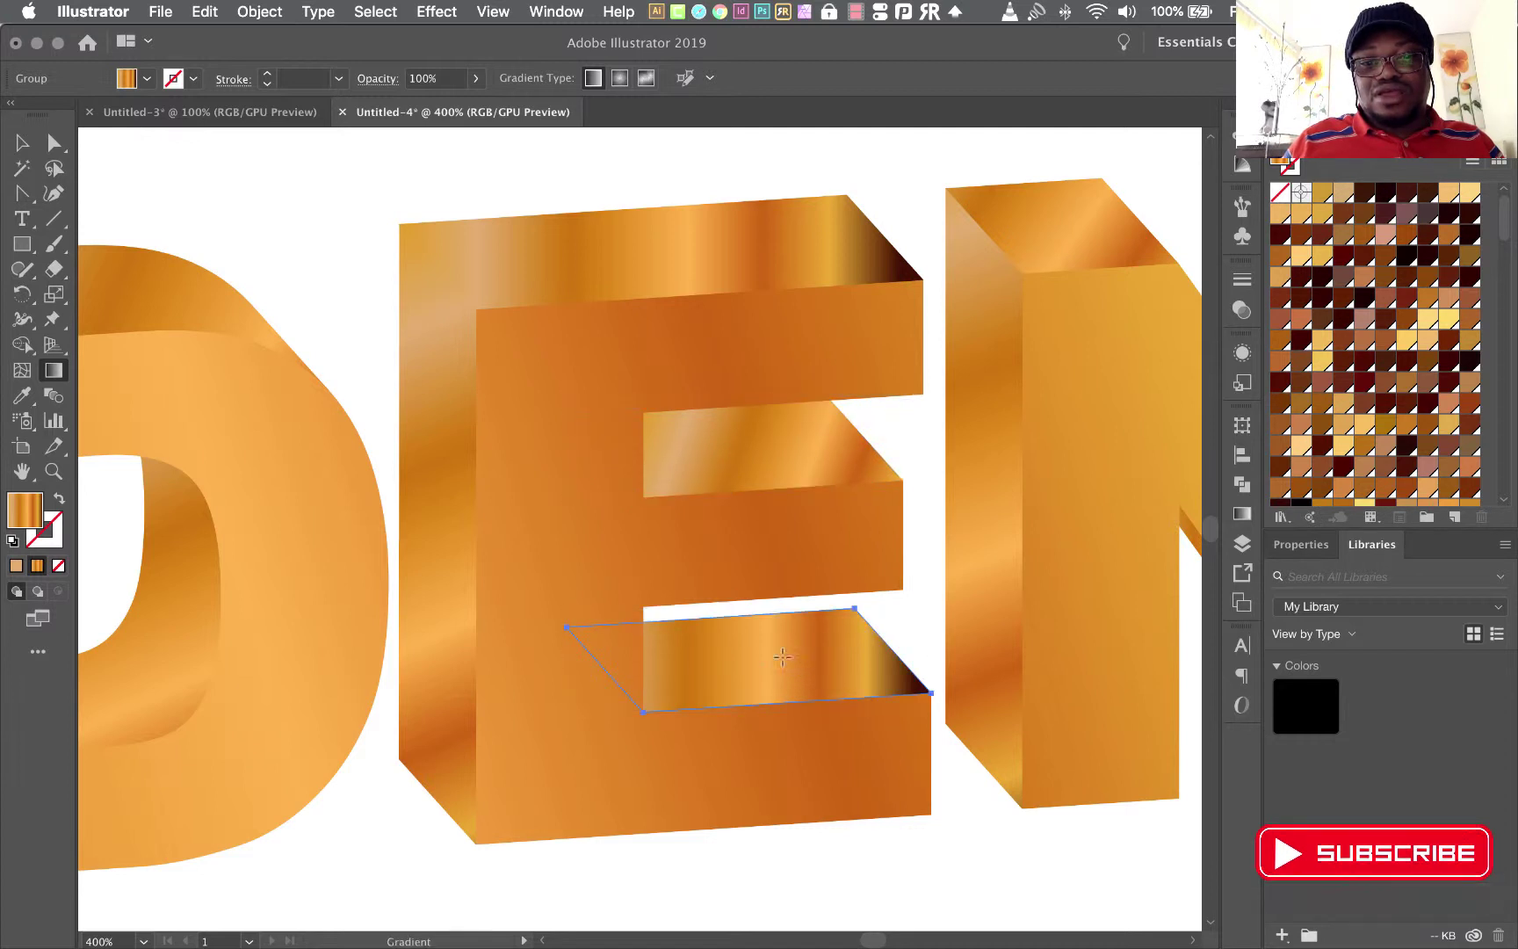
key("g")
left_click_drag(630, 627, 983, 700)
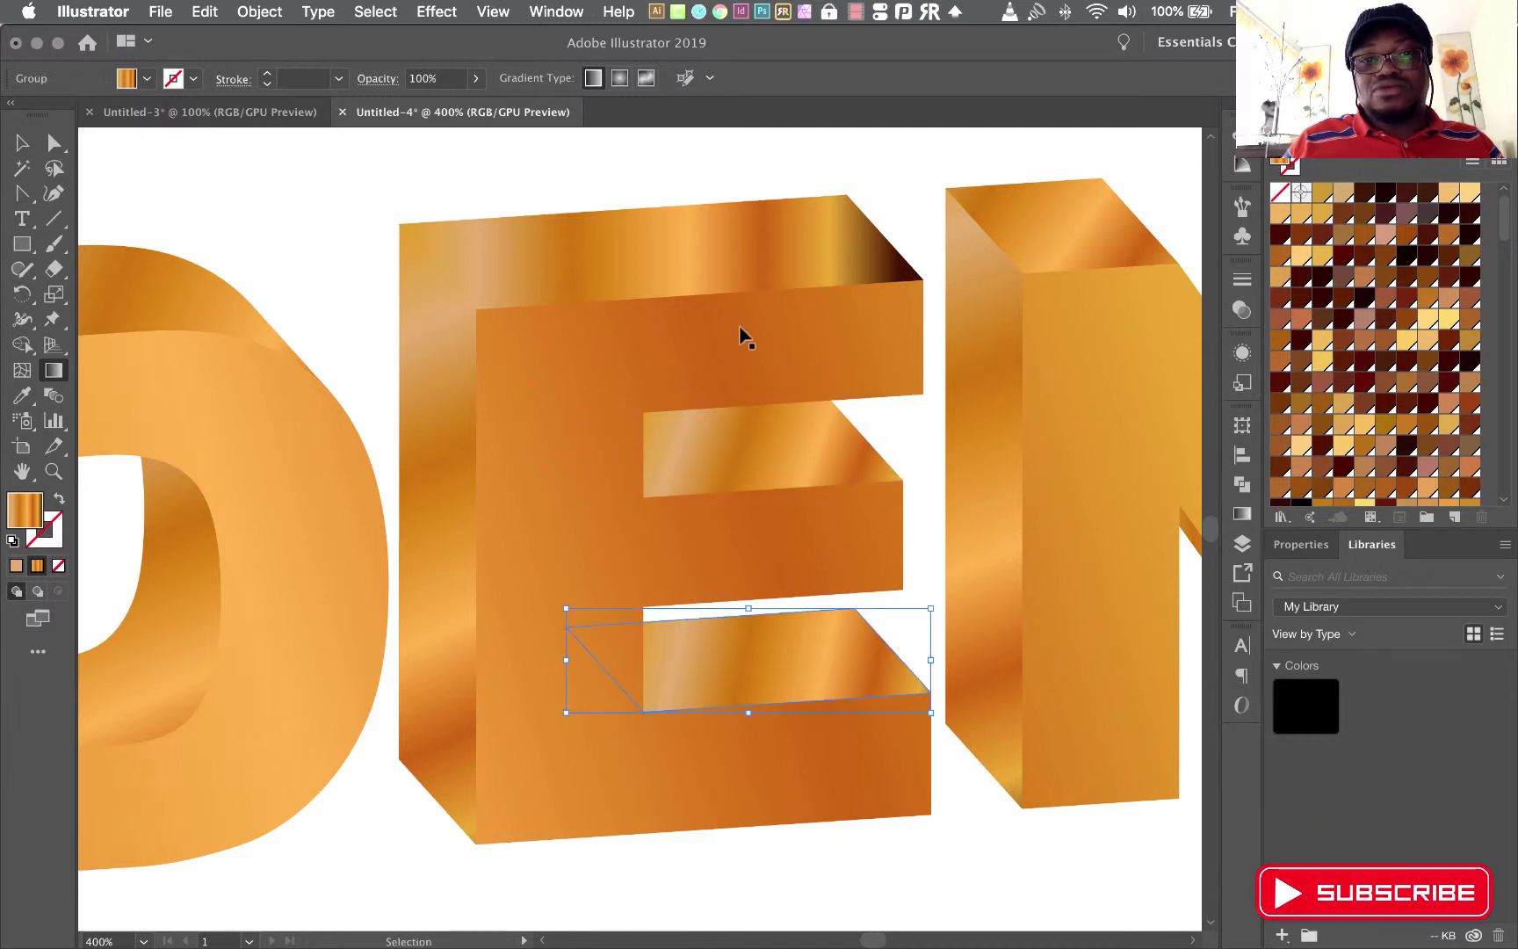
left_click(728, 268)
key("g")
mouse_move(407, 239)
left_mouse_down()
mouse_move(932, 264)
mouse_move(964, 195)
left_mouse_up()
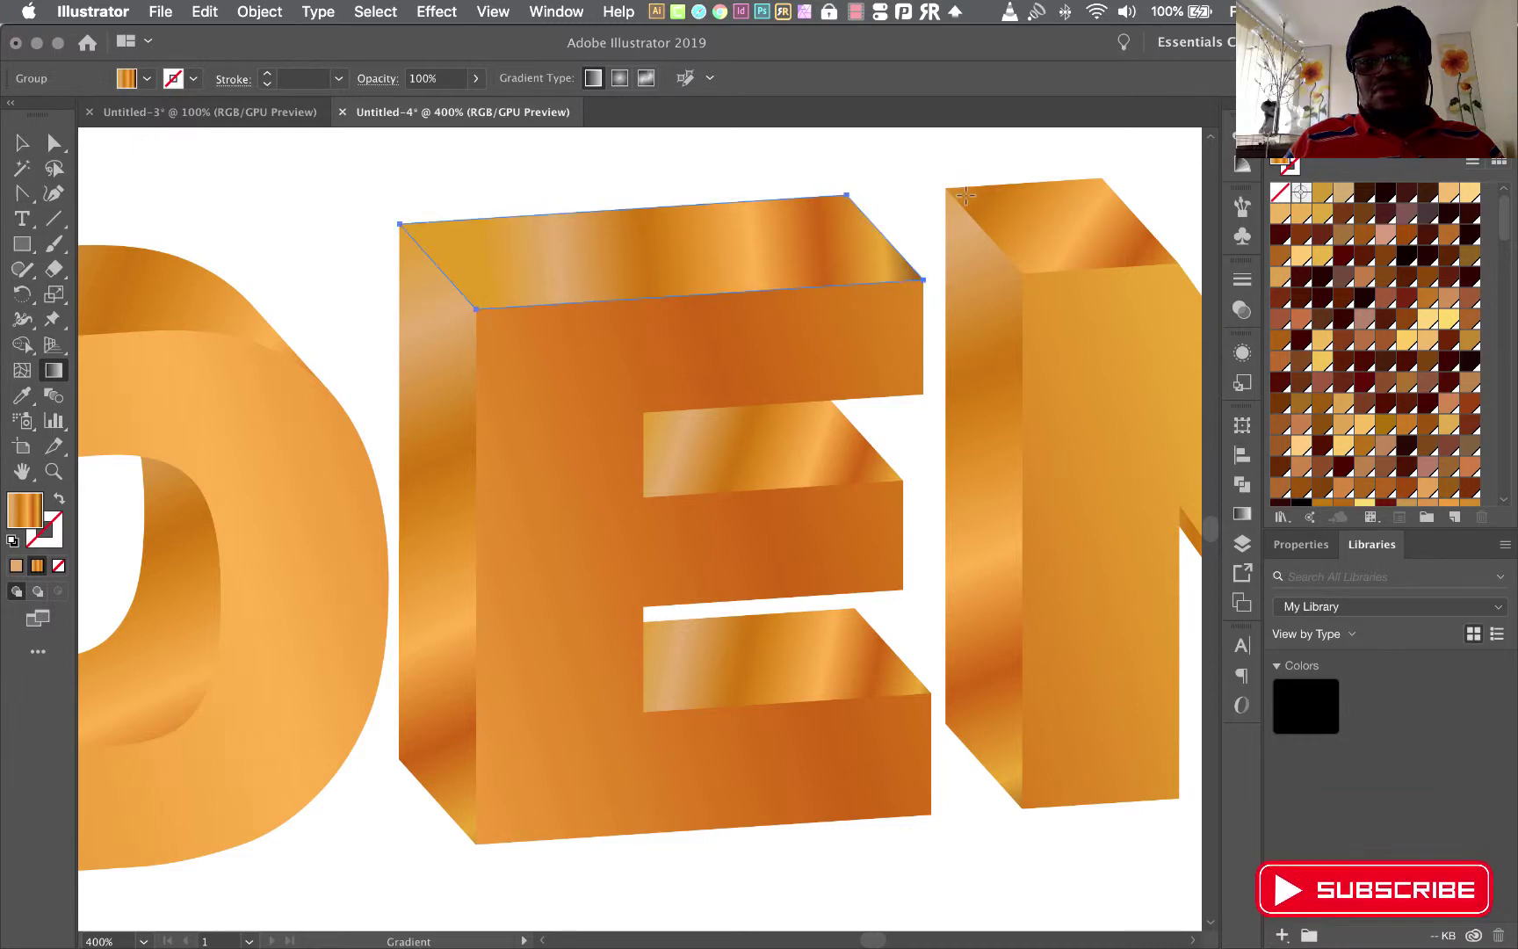
scroll(783, 541, "down", 2)
- Marquee-select all of GOLDEN, drag it lower on the artboard, then deselect
key("ctrl+1")
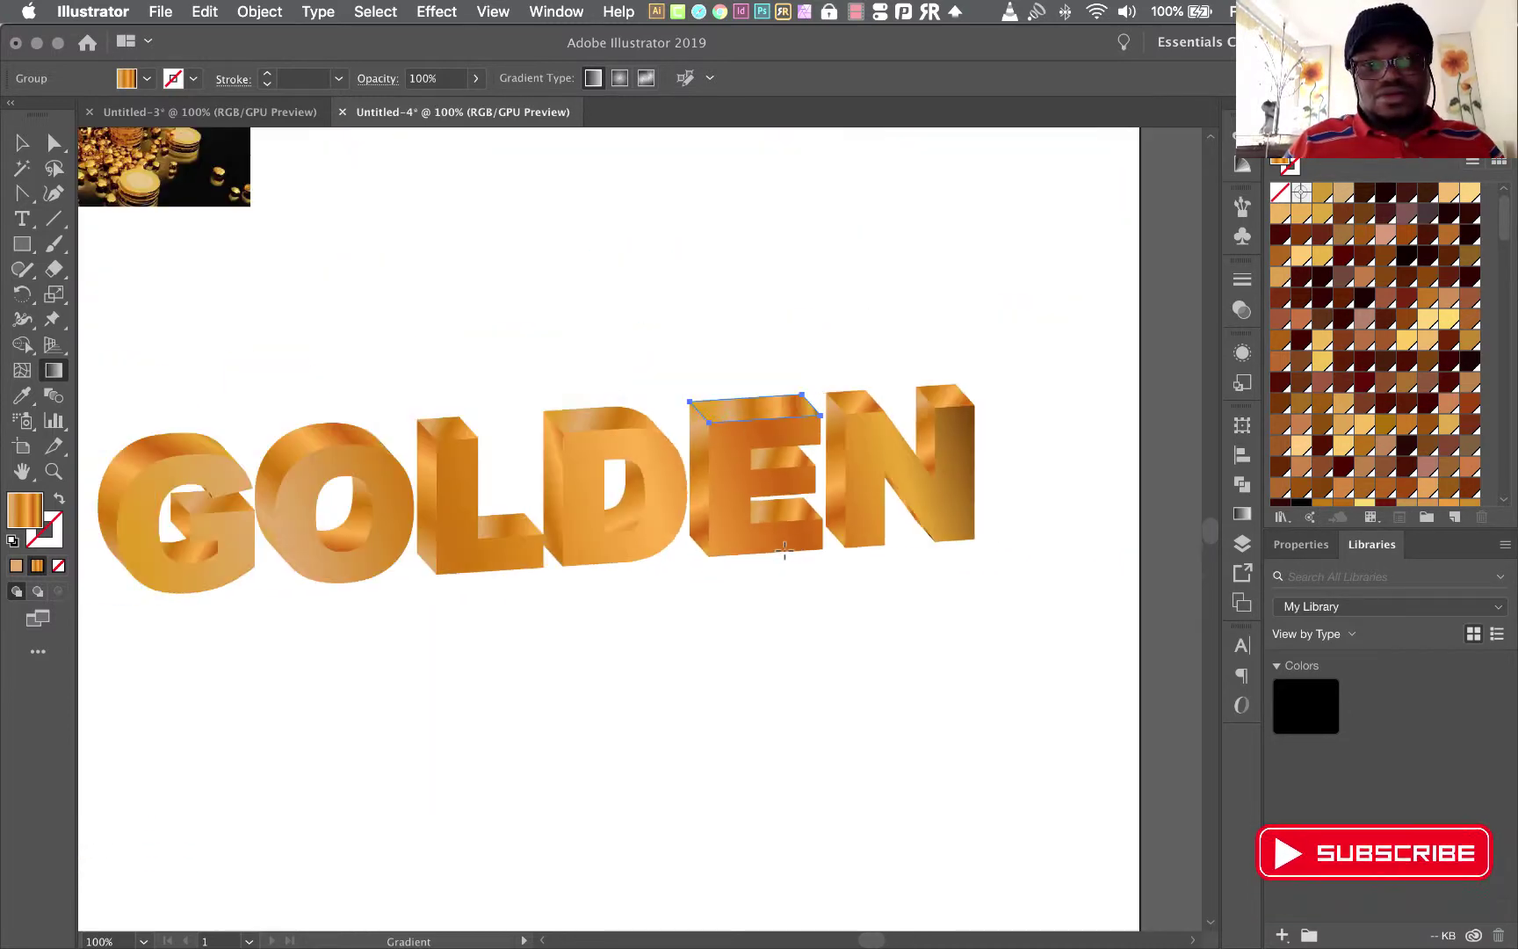
scroll(784, 551, "down", 1)
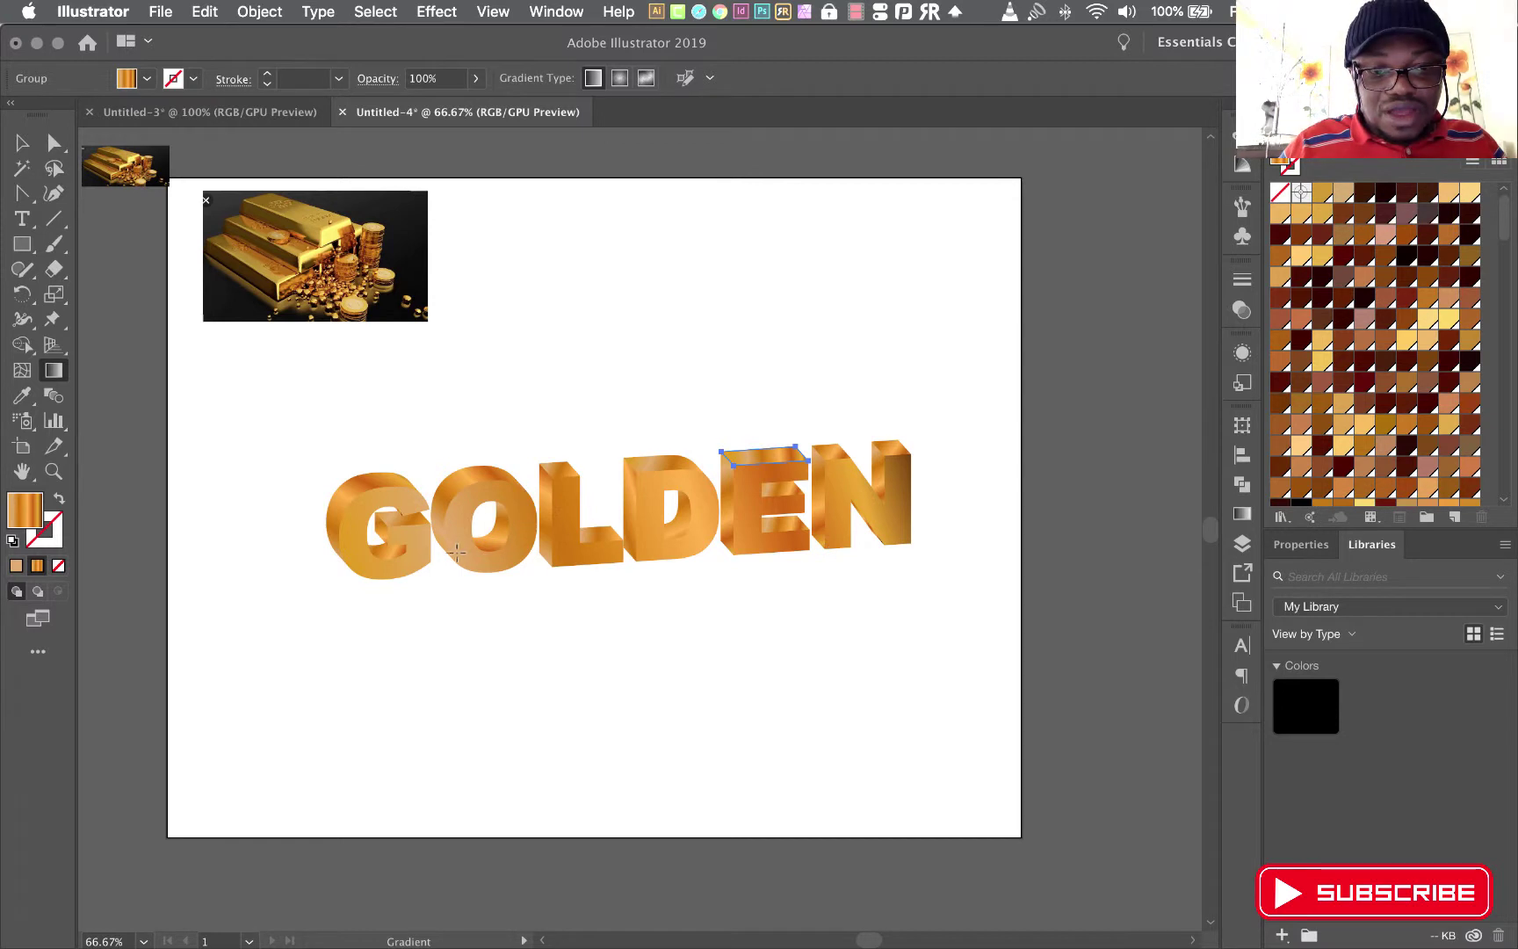
scroll(486, 544, "up", 1)
scroll(486, 545, "up", 1)
scroll(485, 542, "down", 1)
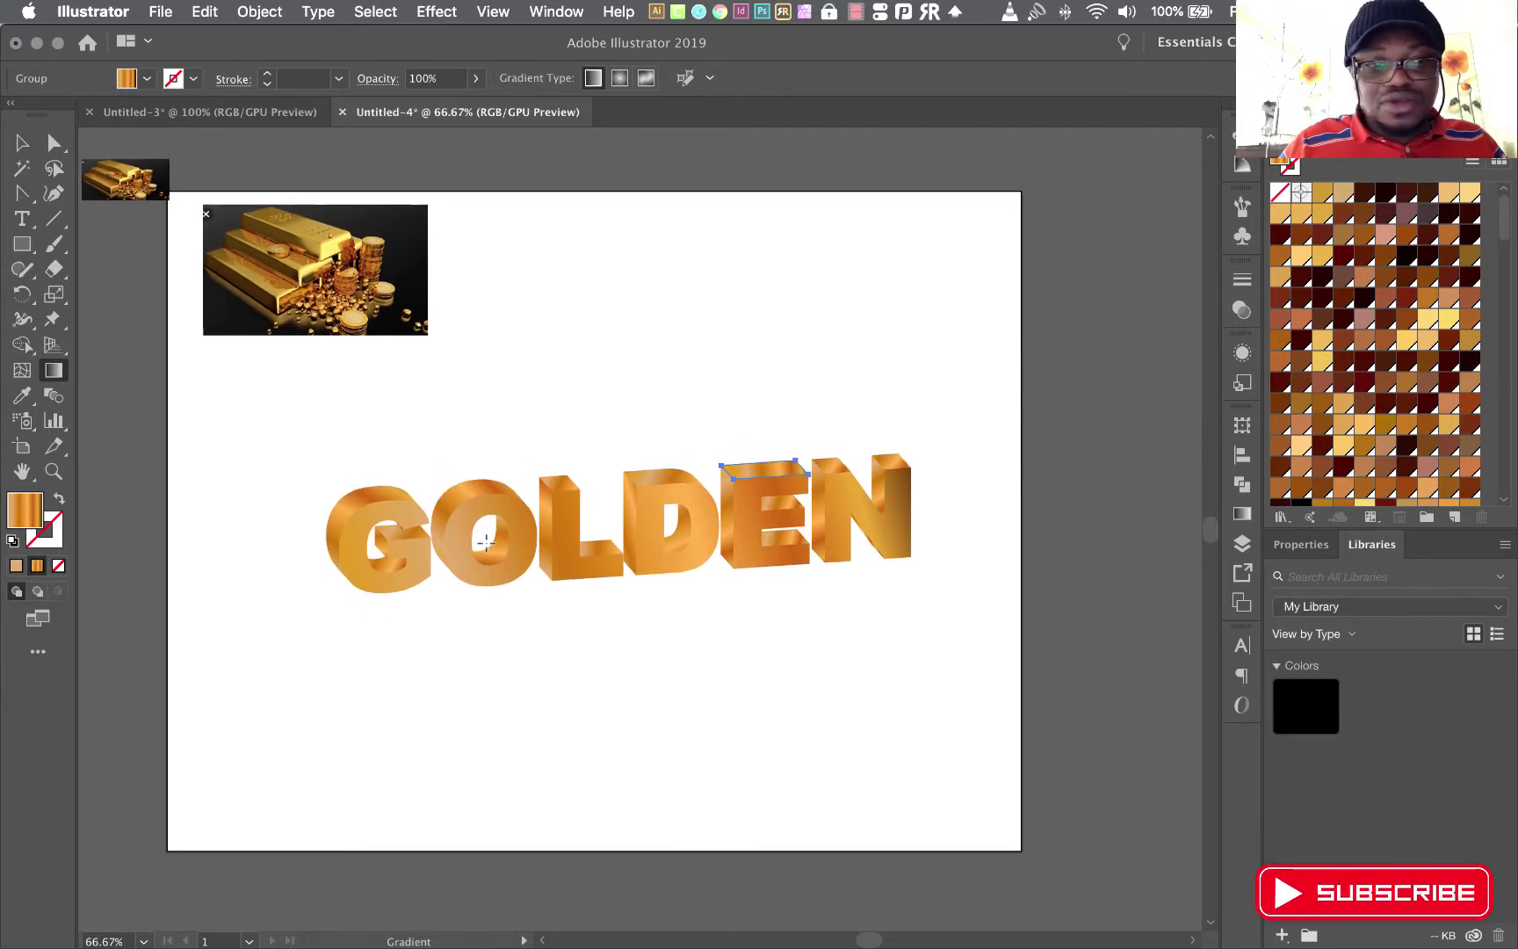
left_click(19, 144)
left_click(729, 583)
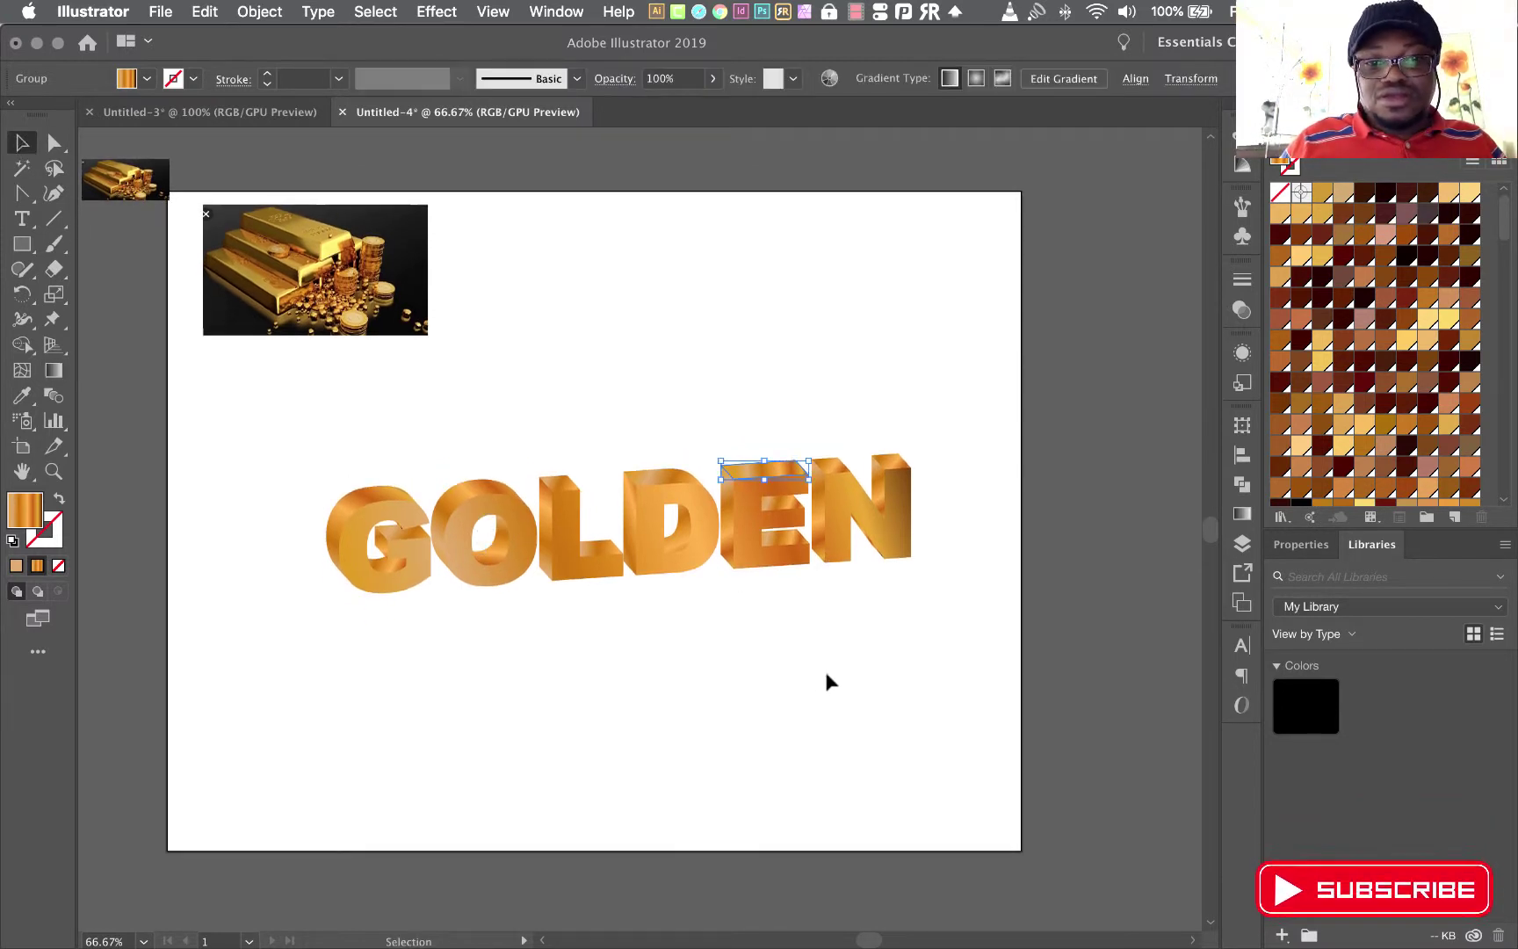
left_click_drag(283, 450, 1002, 642)
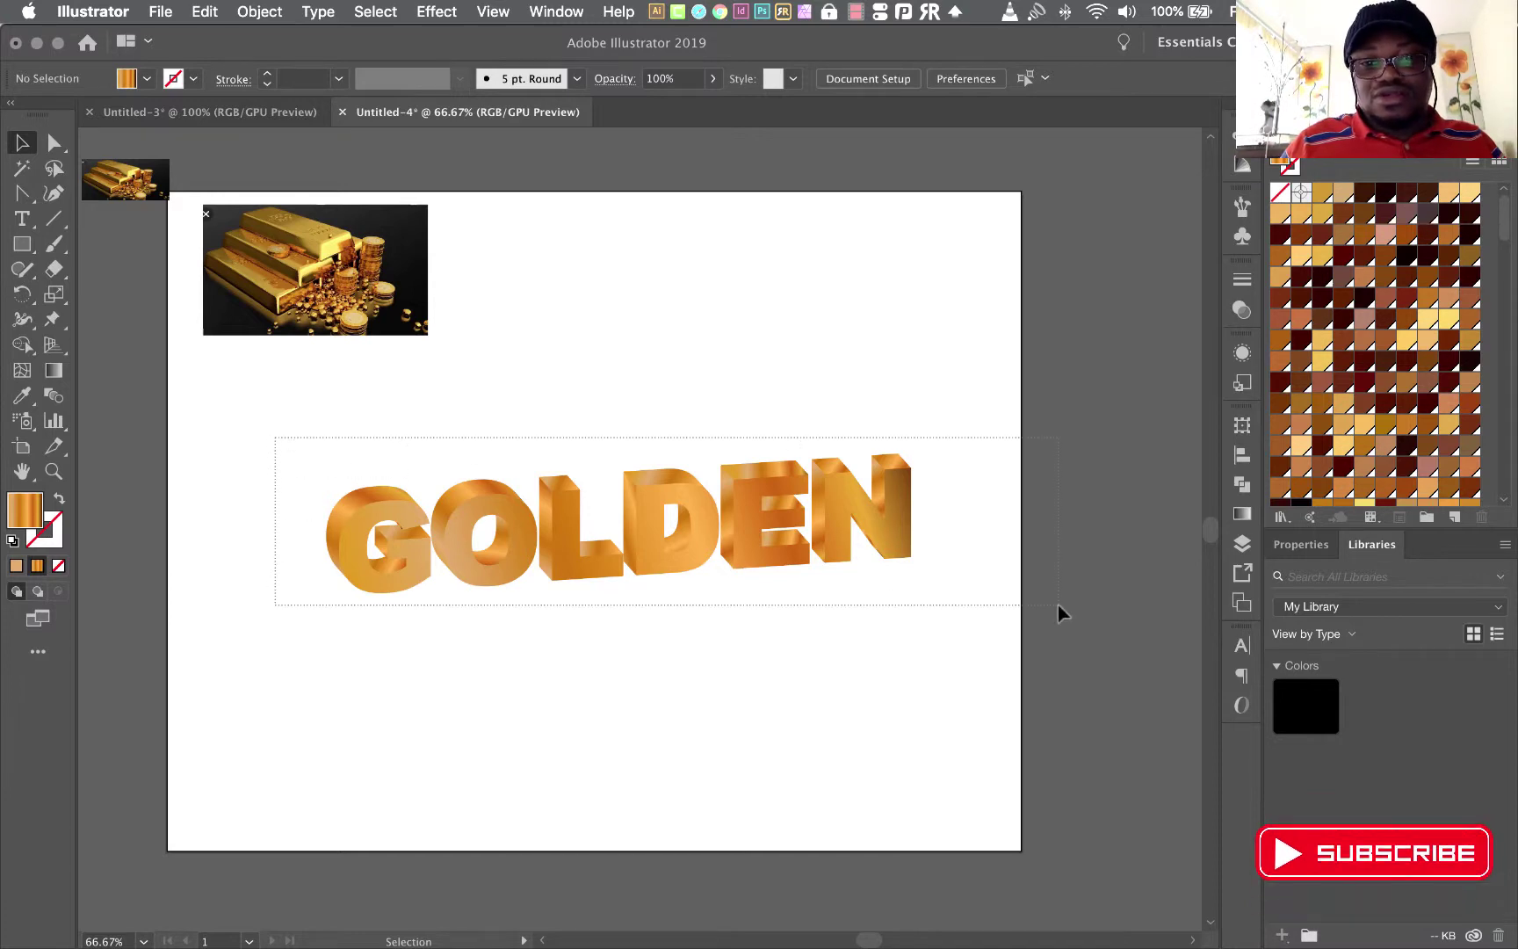
left_click_drag(841, 543, 835, 612)
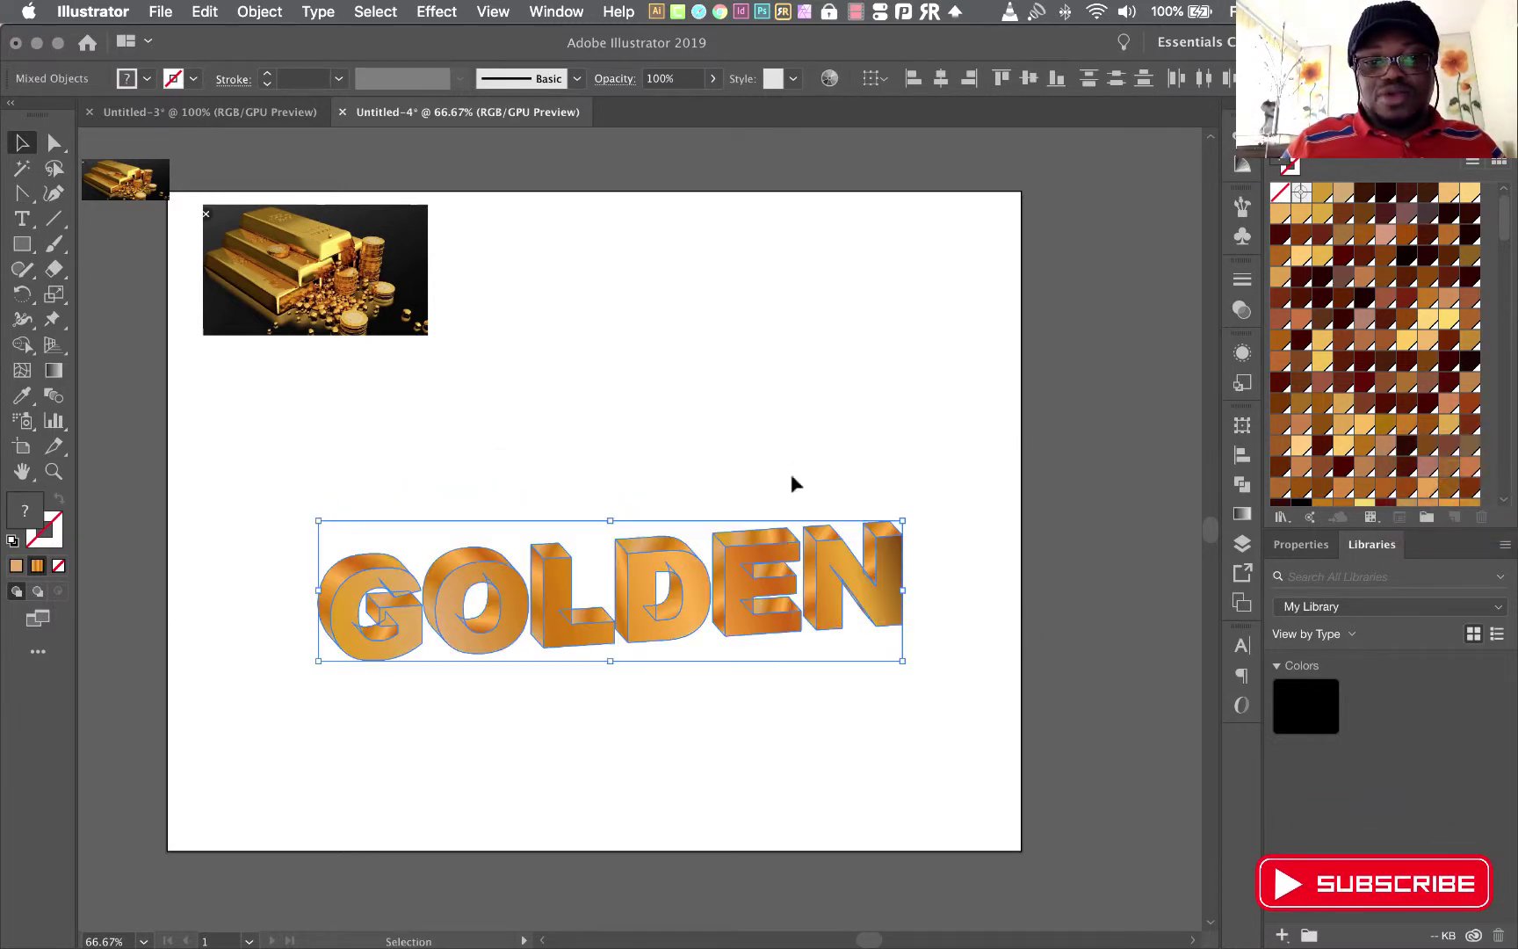
left_click(918, 468)
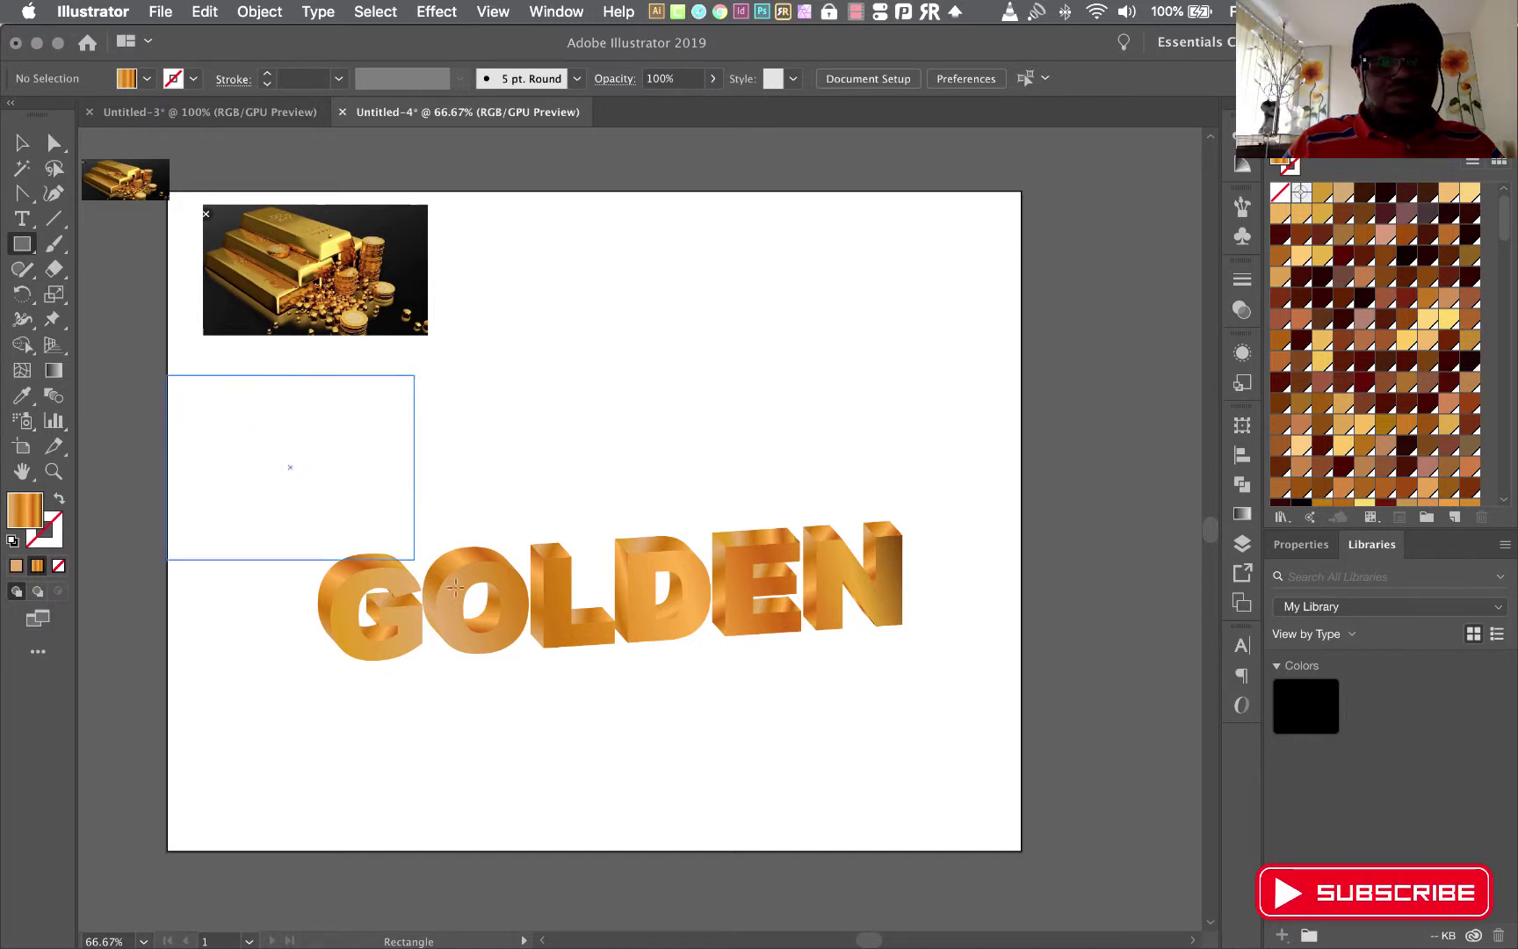
- Draw a large rectangle over the lower artboard with a solid near-black 050000 fill
left_click_drag(455, 586, 1022, 849)
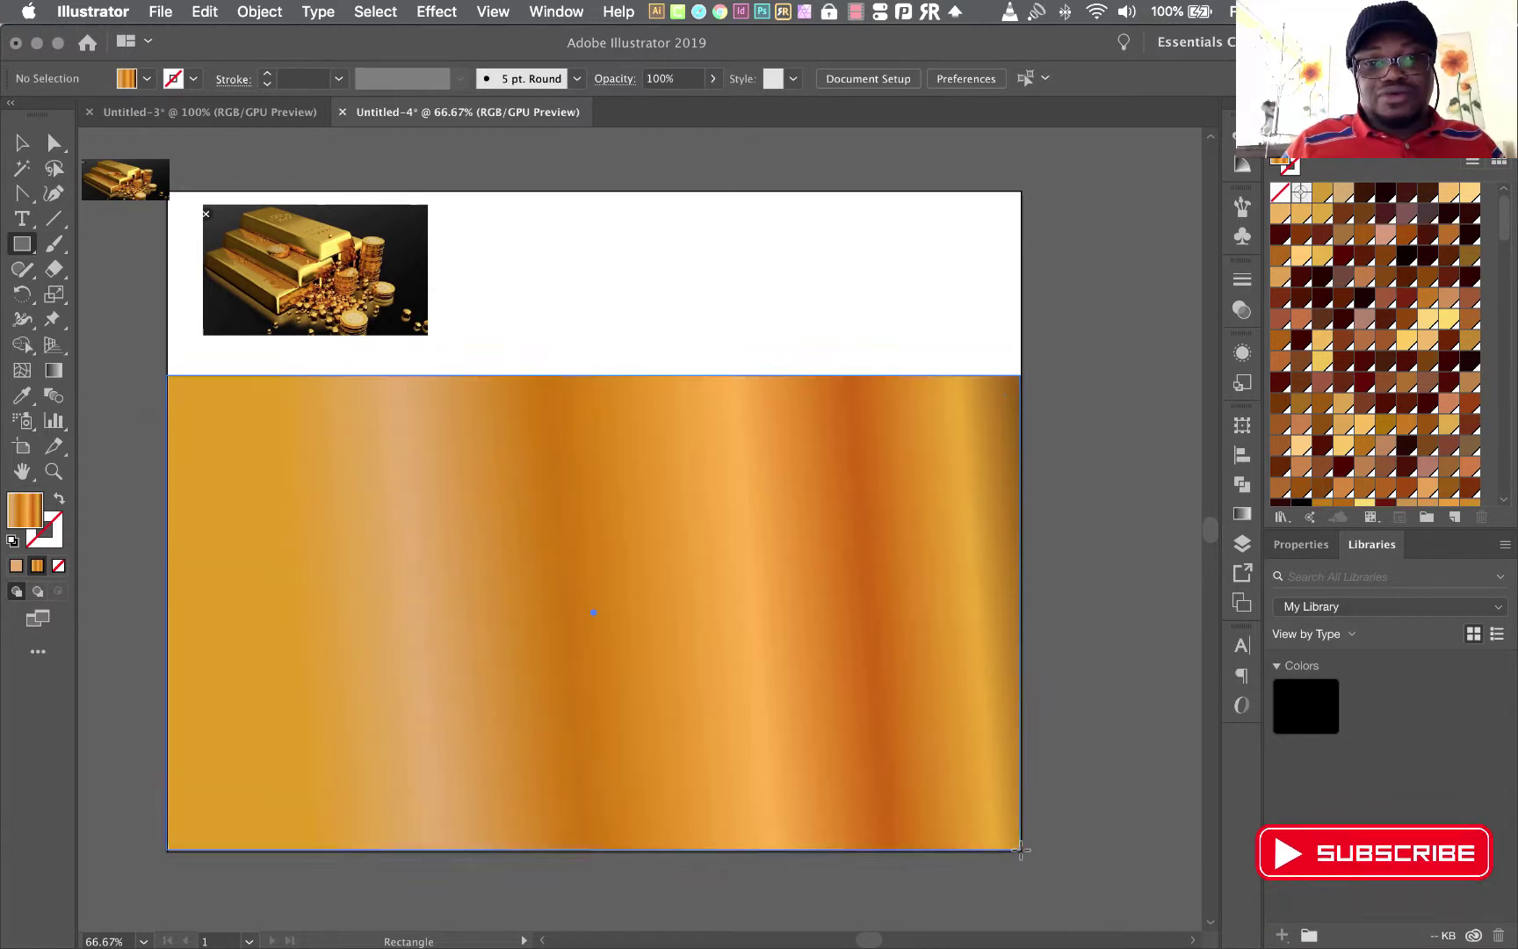
left_click(150, 83)
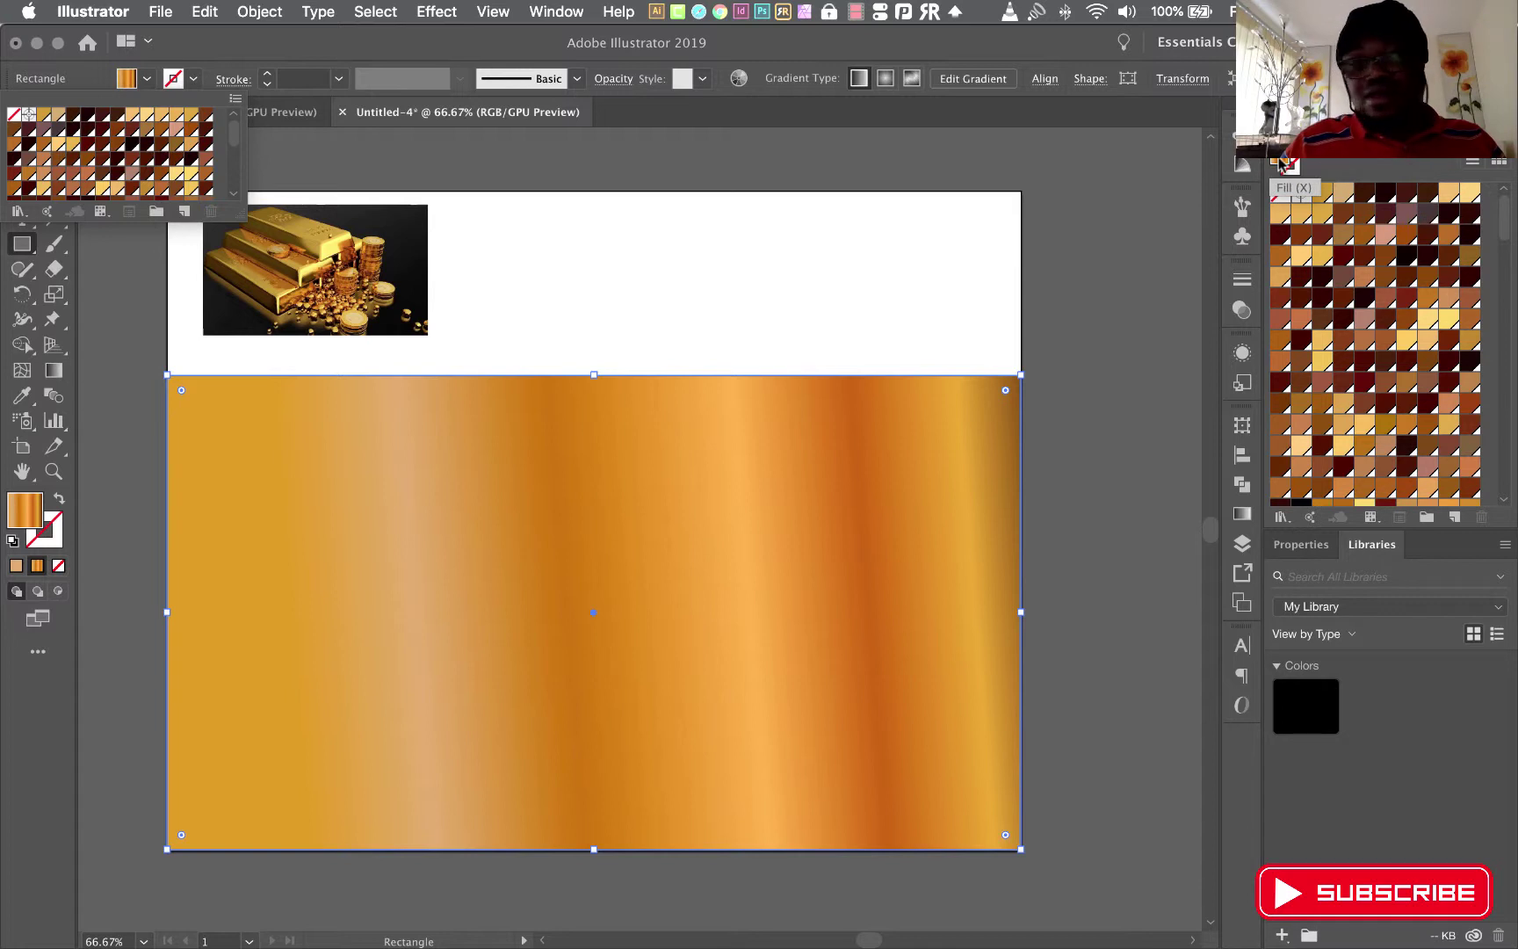
double_click(21, 510)
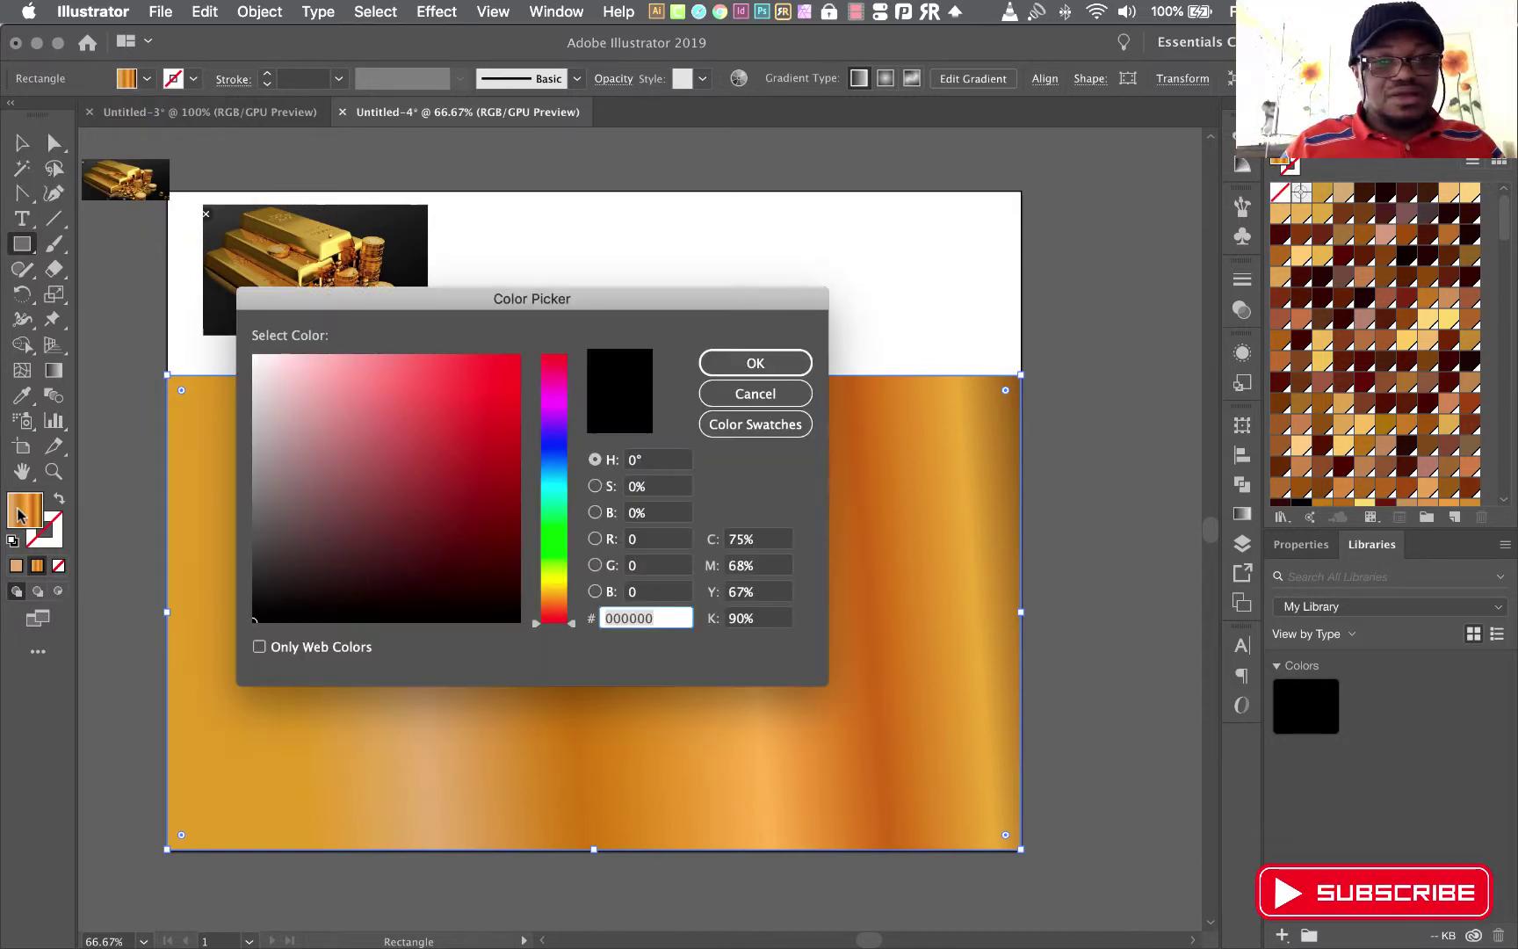
left_click(510, 617)
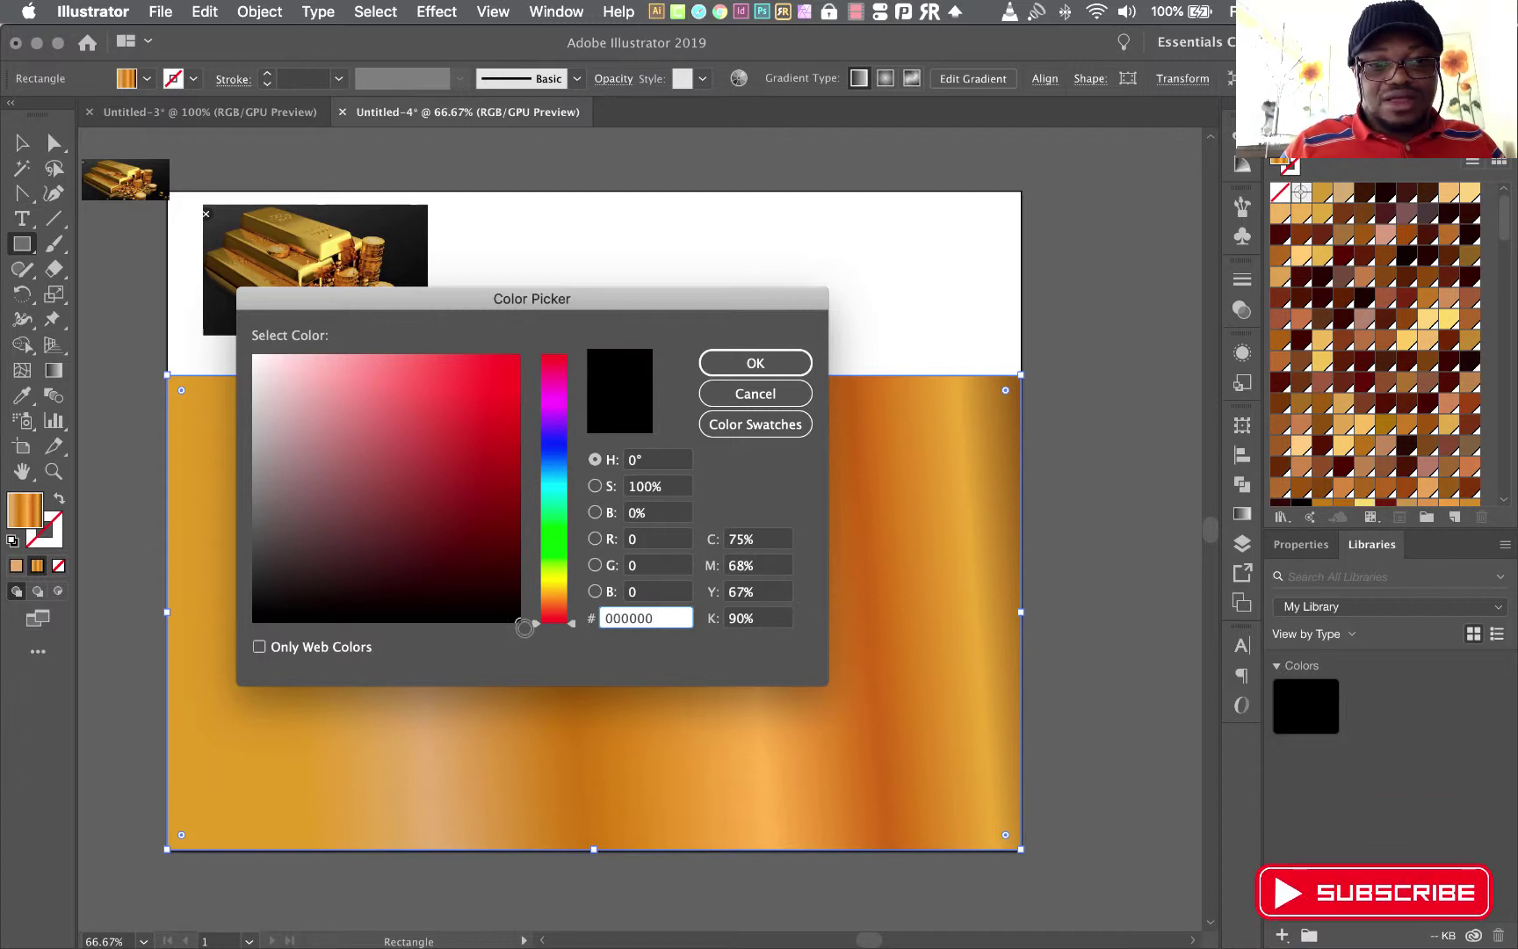
left_click(521, 617)
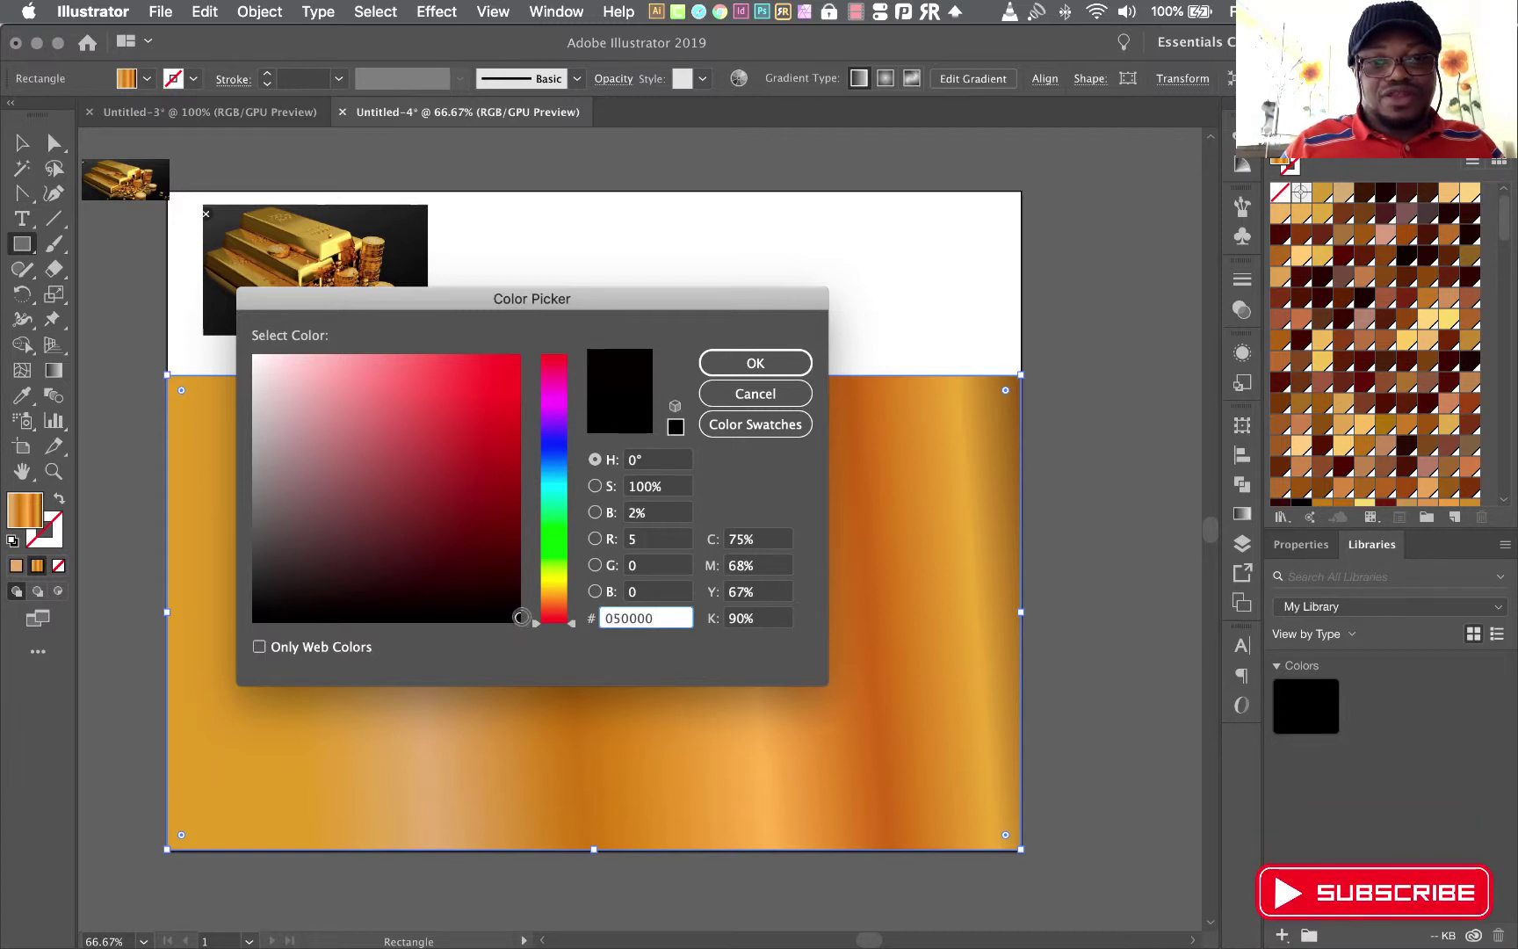
left_click(753, 370)
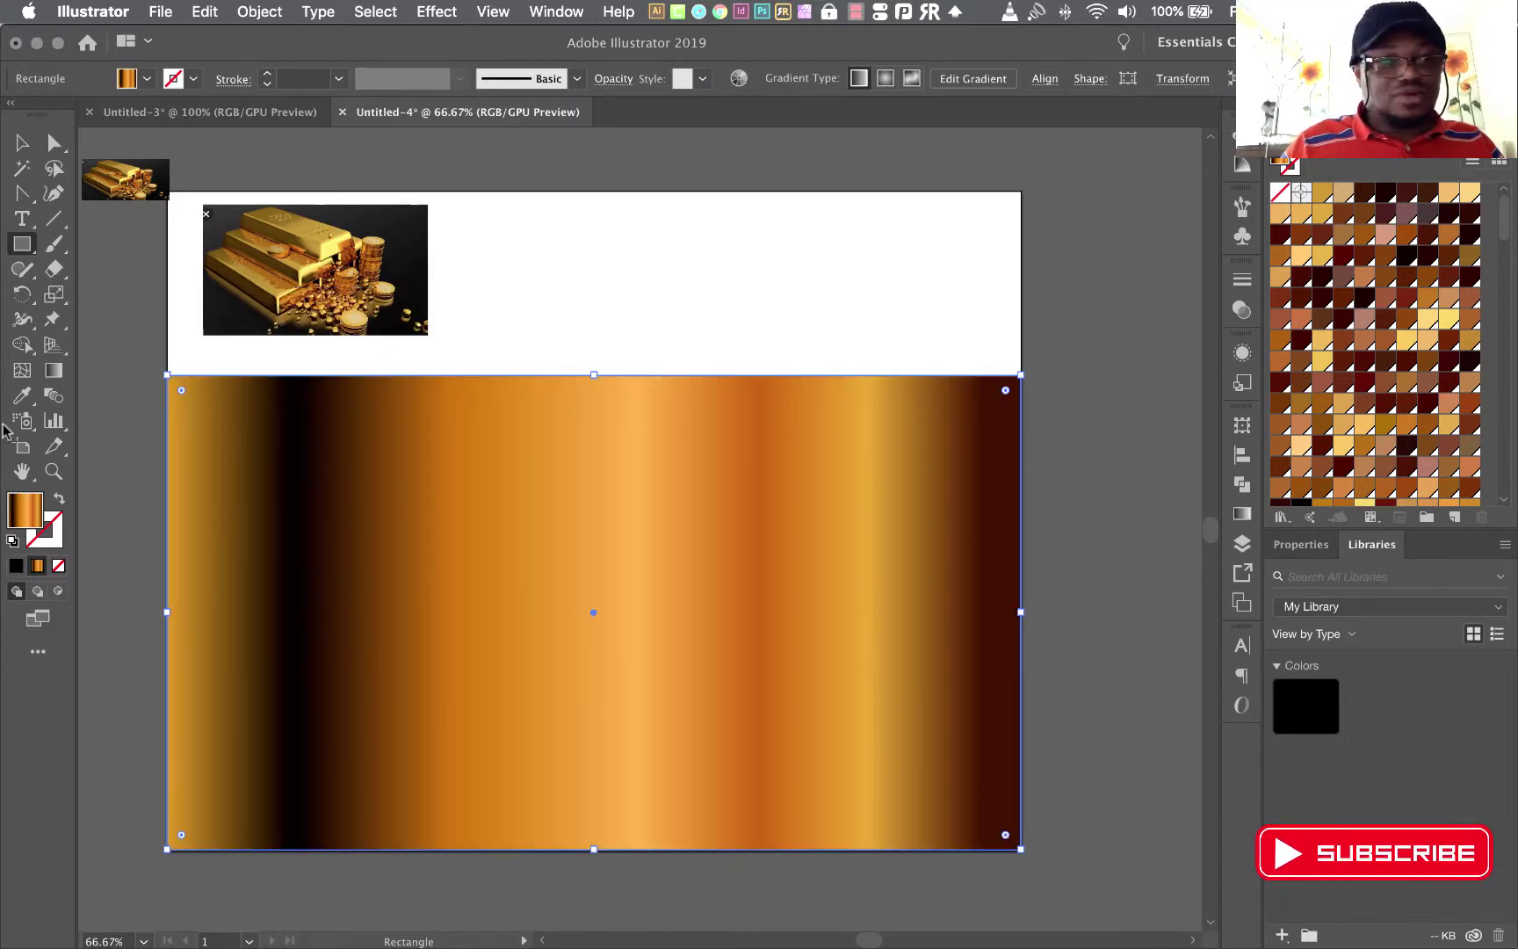
left_click(17, 565)
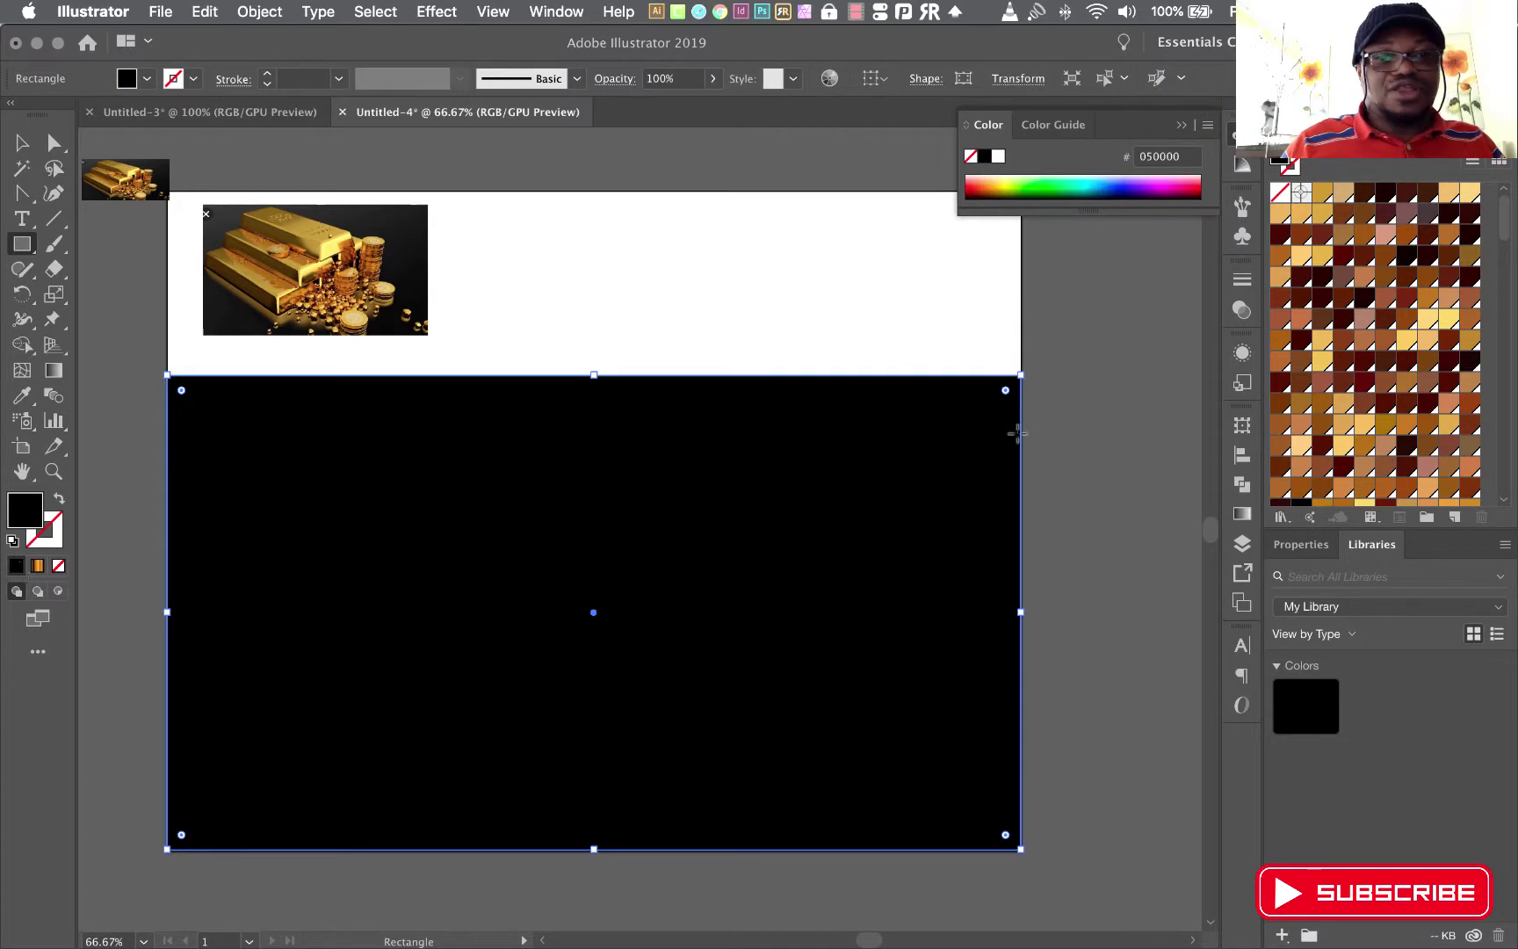
left_click(23, 145)
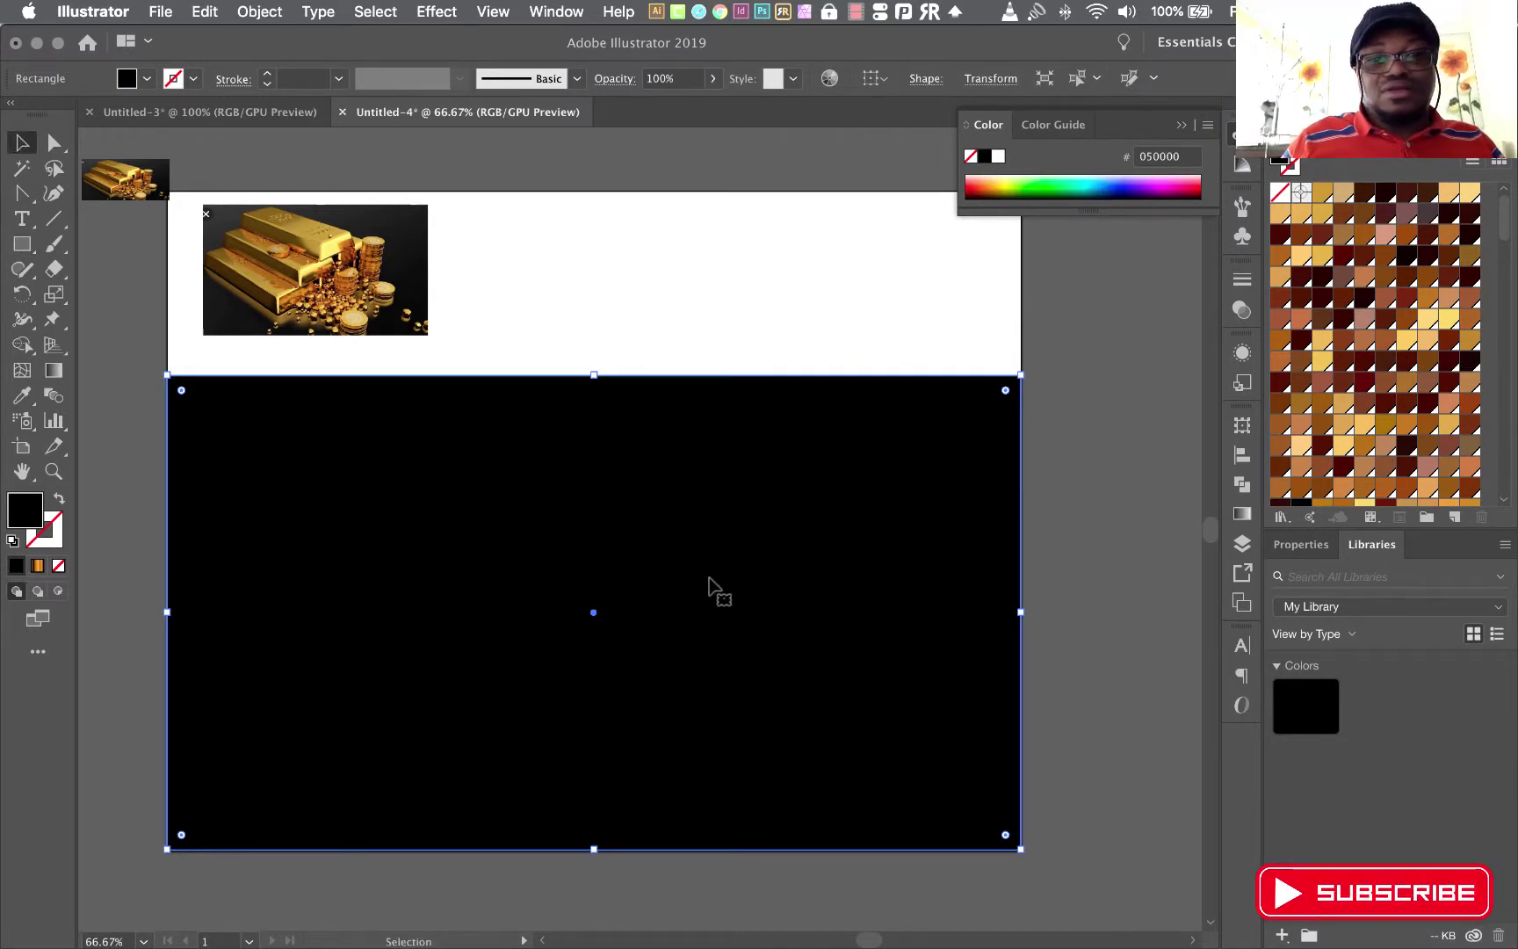
- Send the black rectangle behind GOLDEN with Arrange > Send to Back, then deselect
right_click(749, 567)
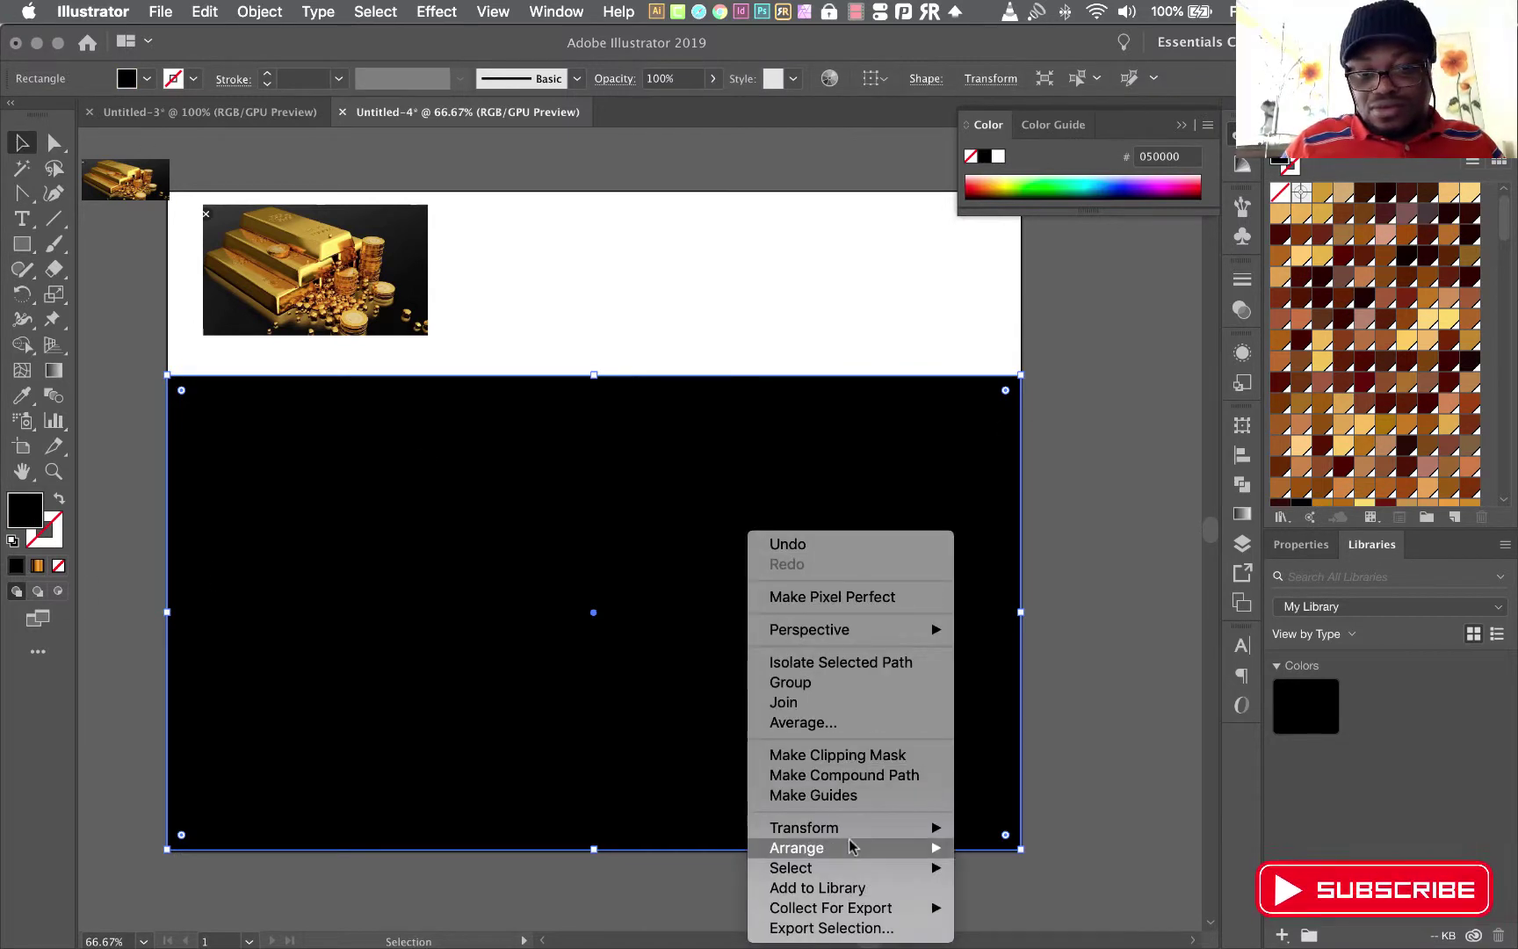
mouse_move(797, 848)
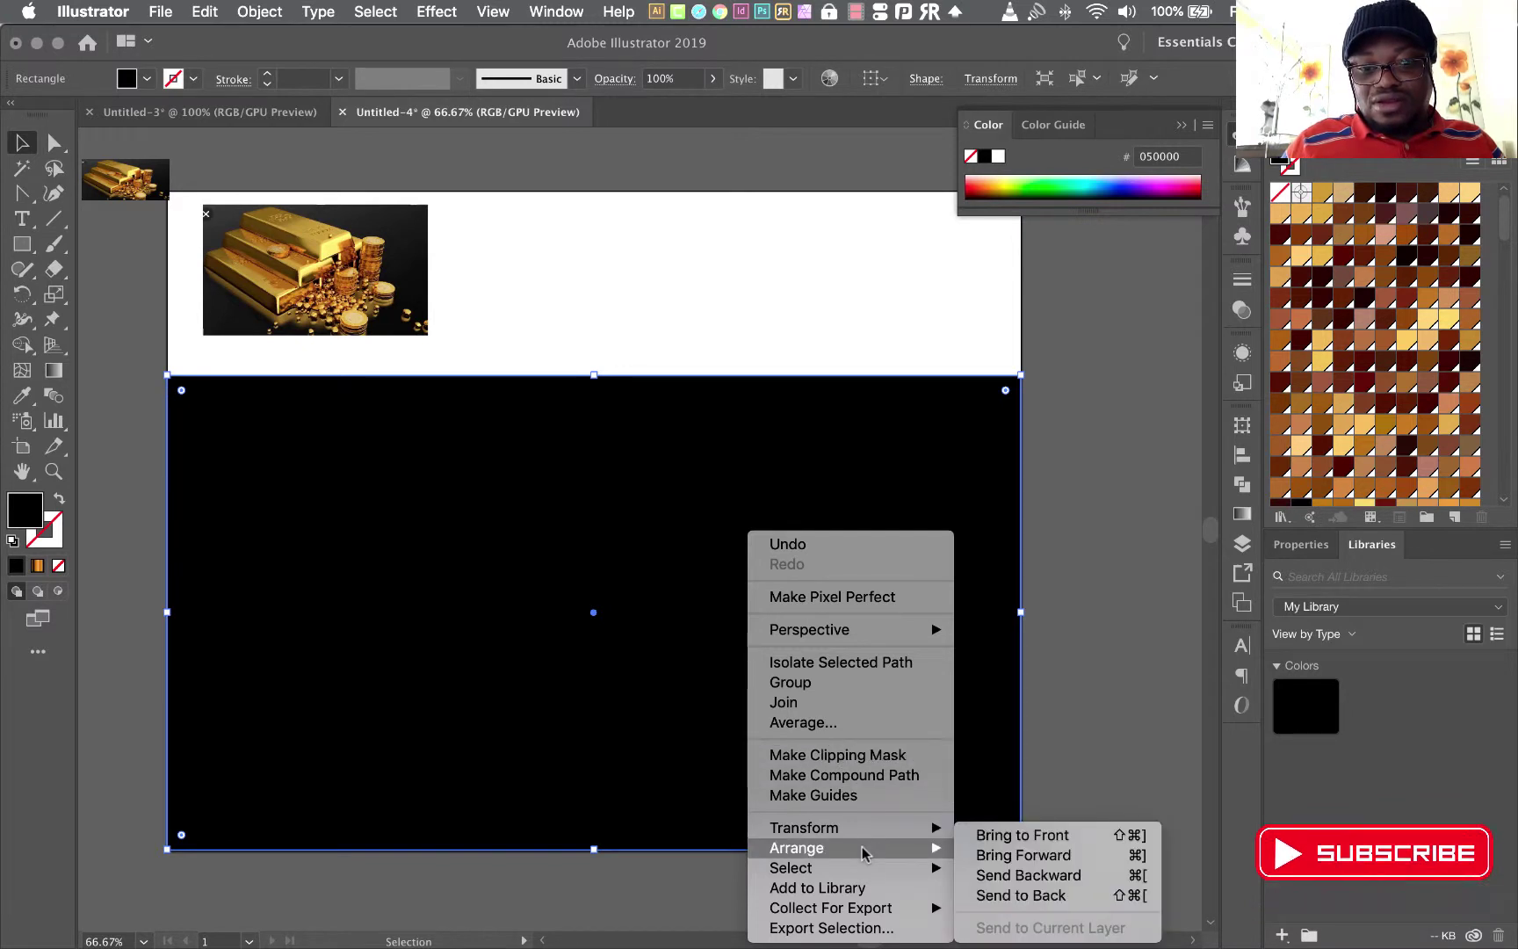
left_click(1013, 894)
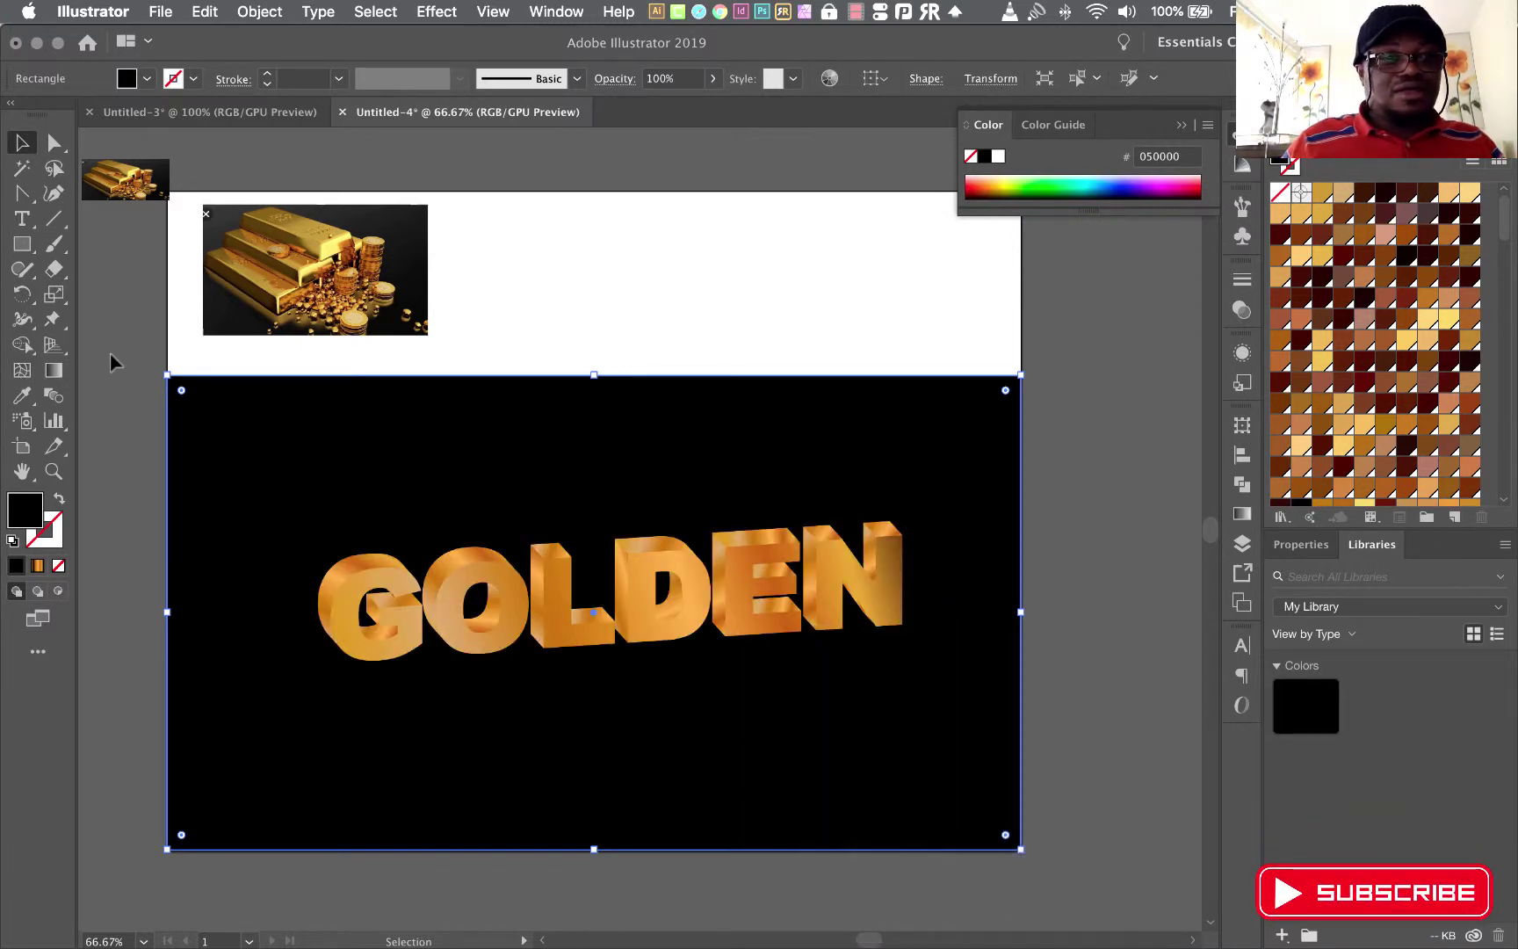
left_click(111, 364)
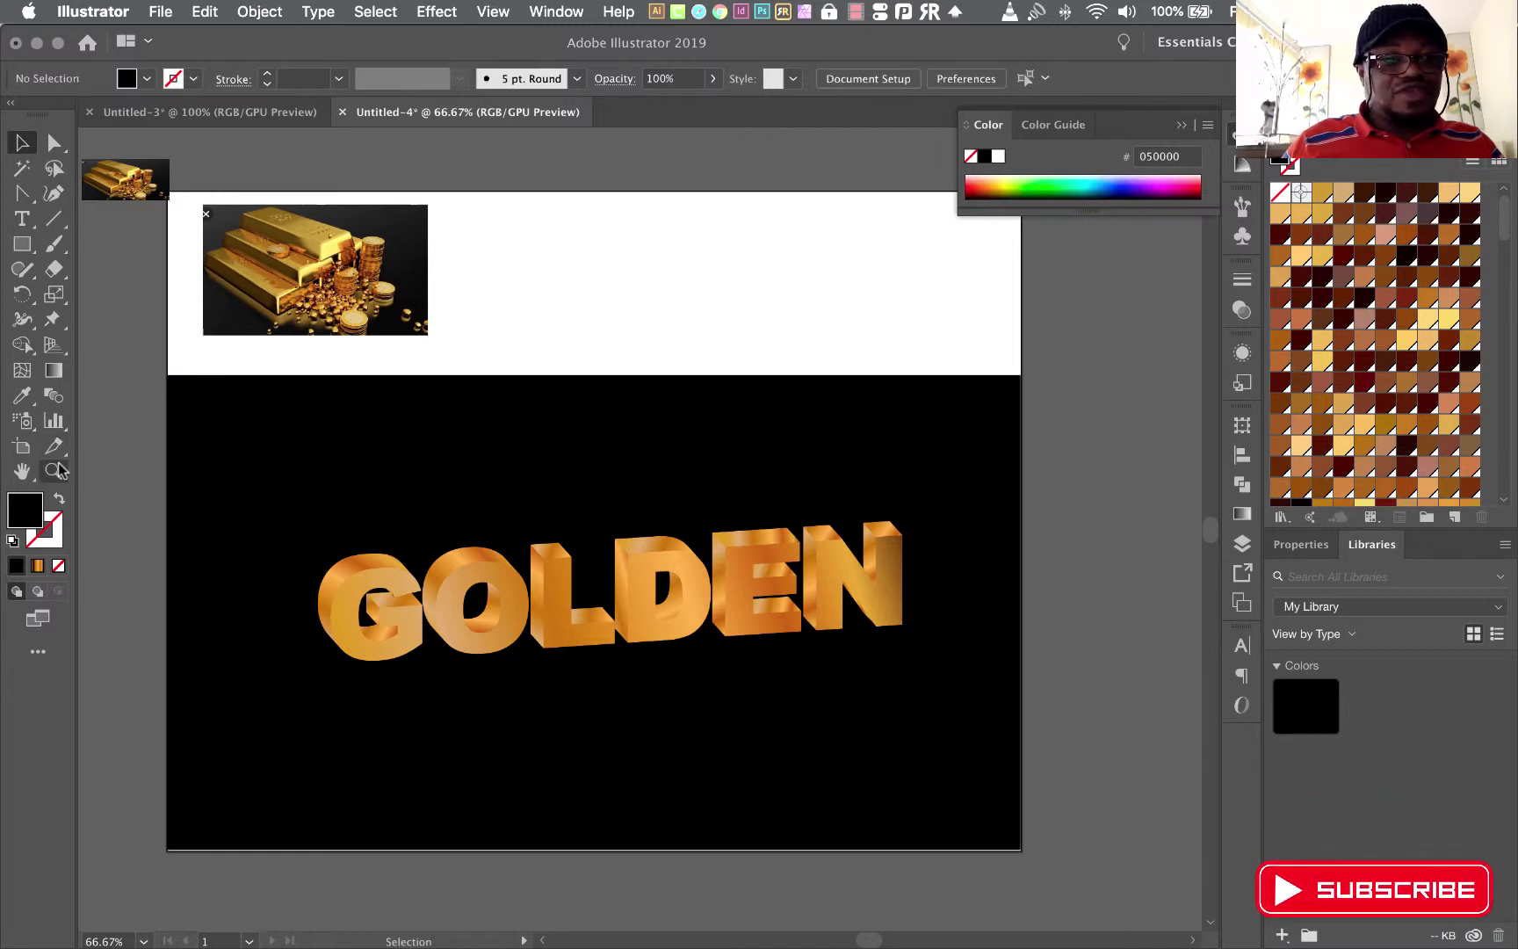
- Zoom to about 113% around the GOLDEN text and close the floating Color panel
left_click_drag(221, 444, 996, 774)
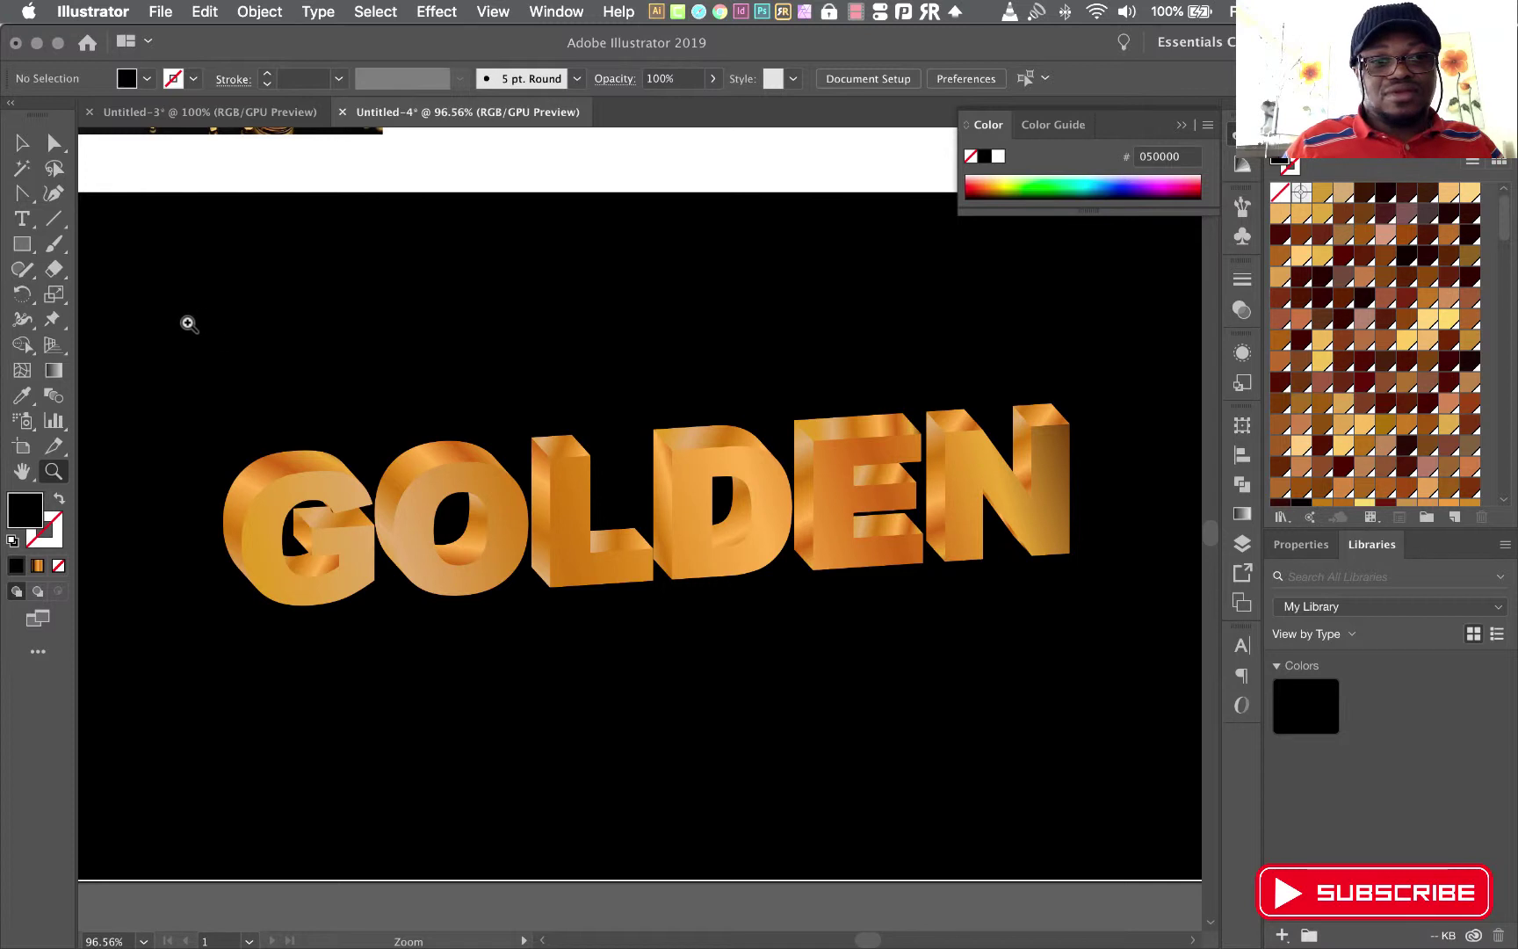
left_click_drag(143, 300, 981, 754)
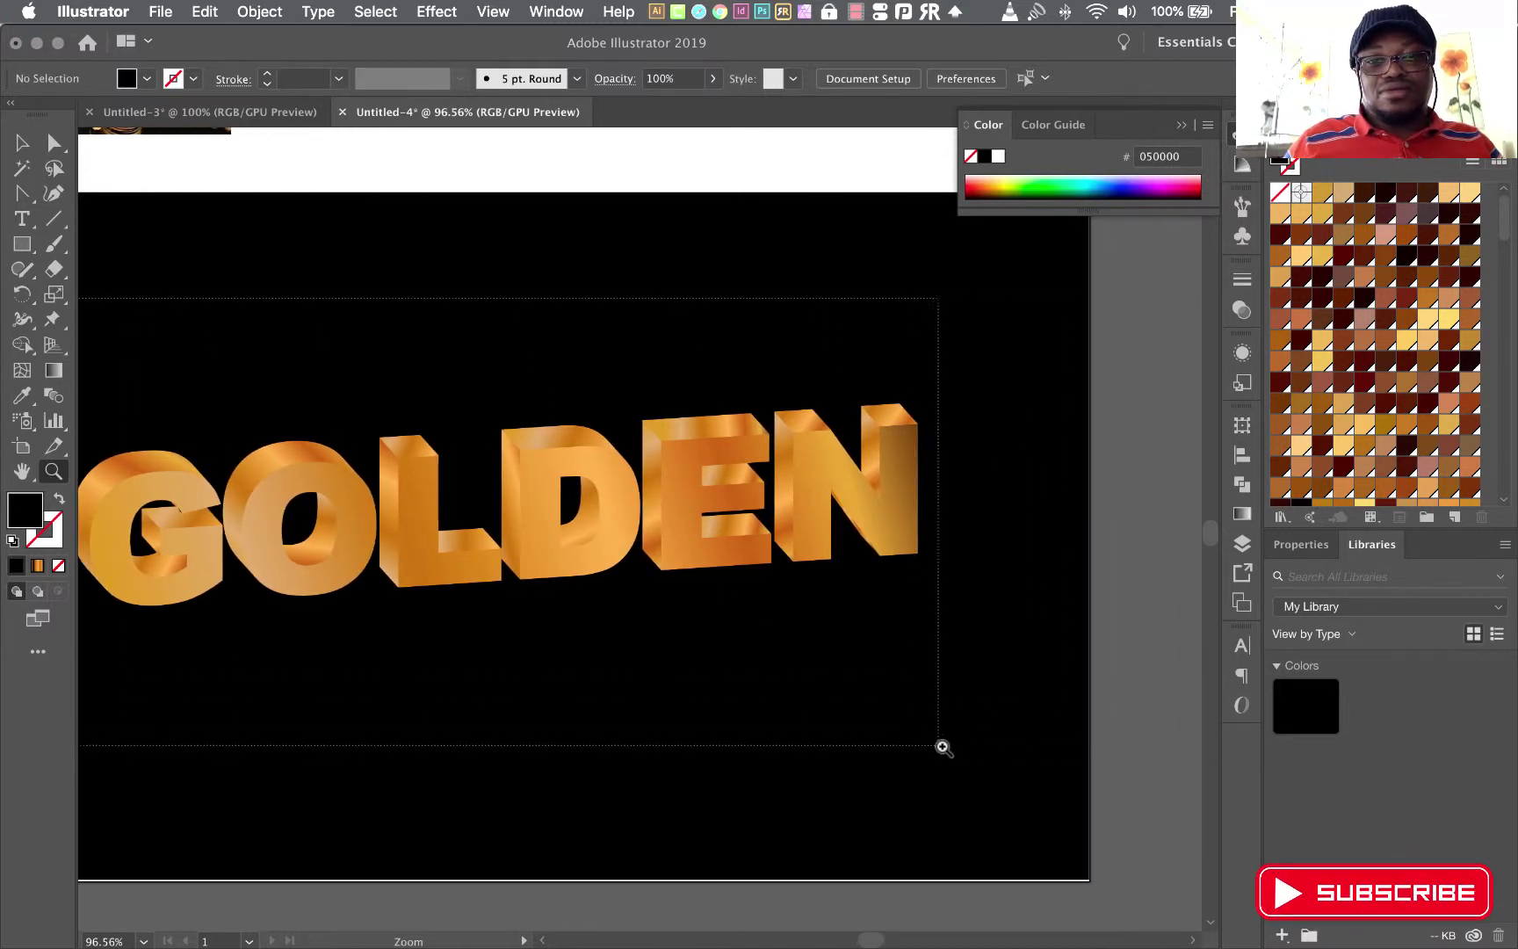
scroll(721, 565, "down", 2)
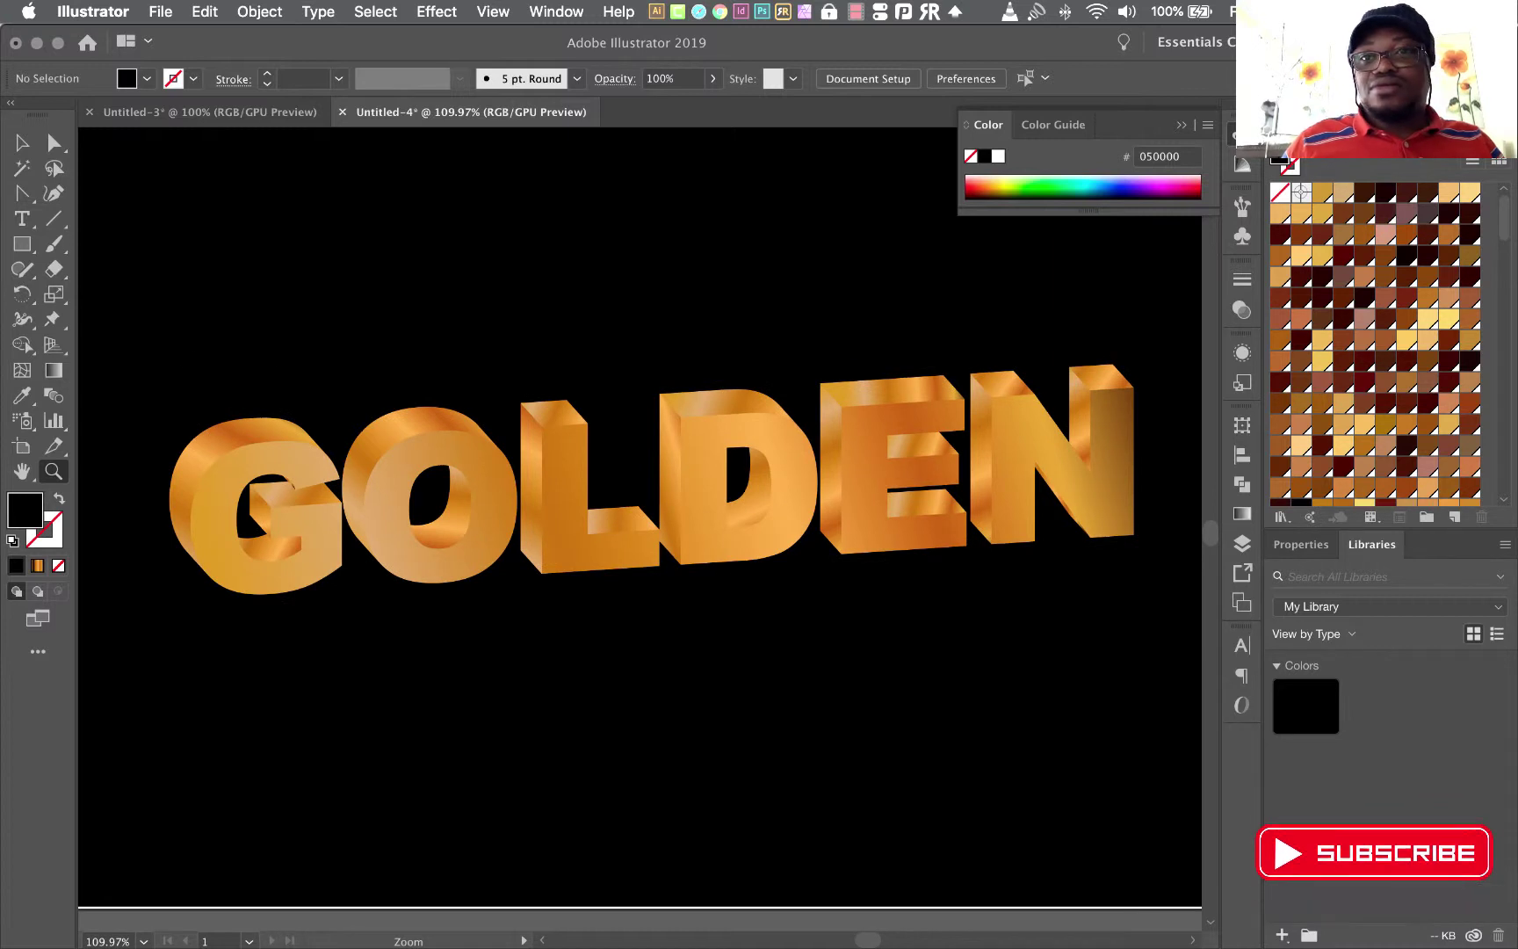
left_click(1186, 126)
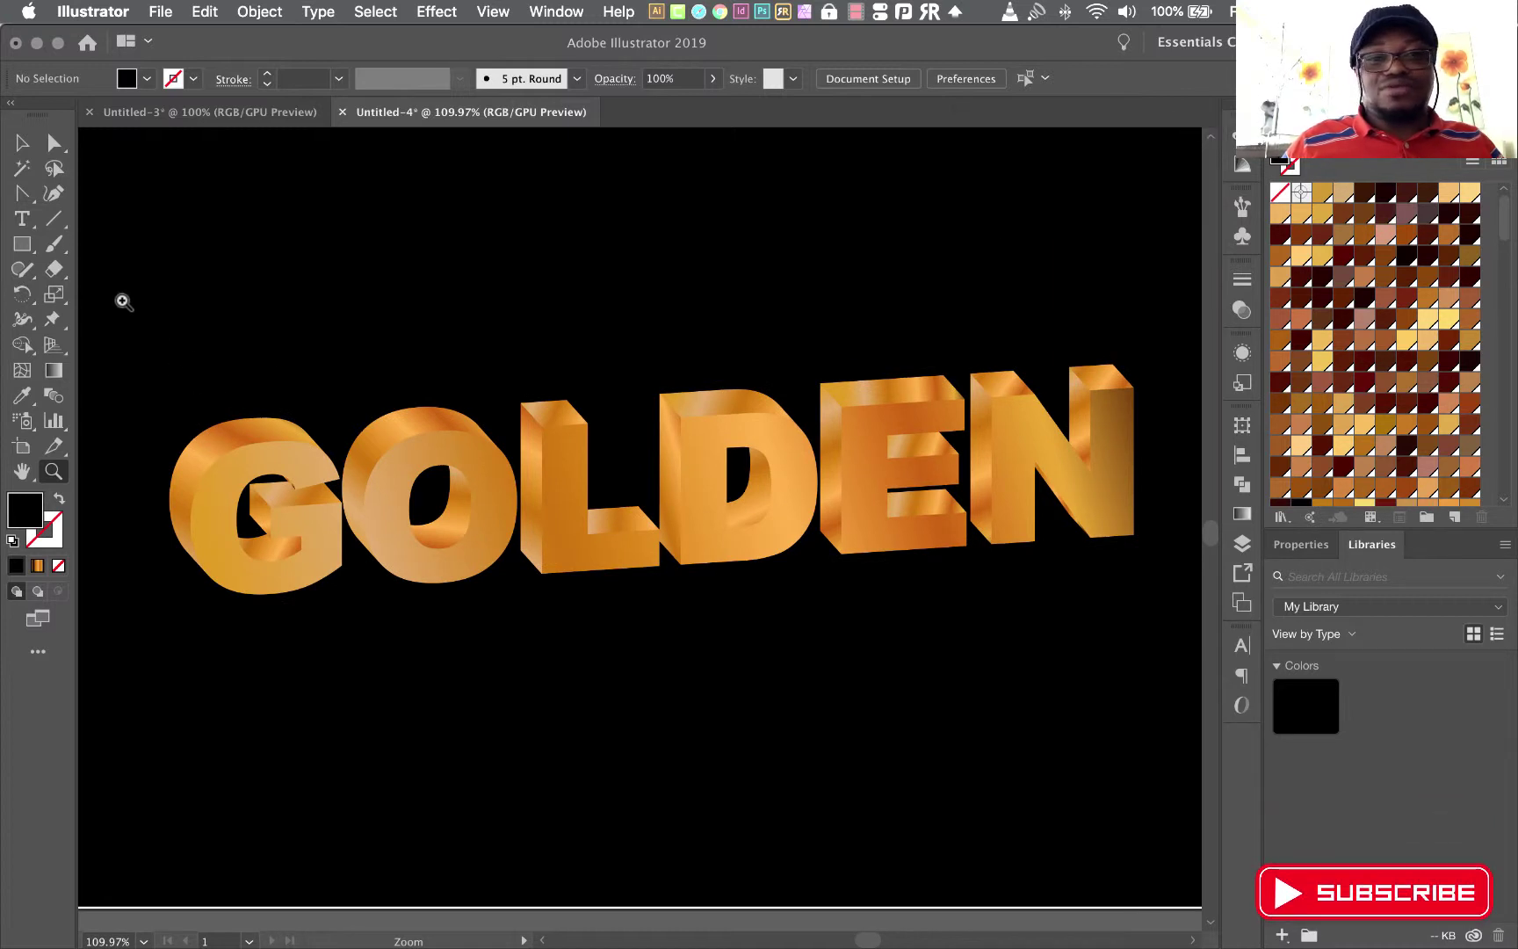
left_click_drag(124, 302, 861, 704)
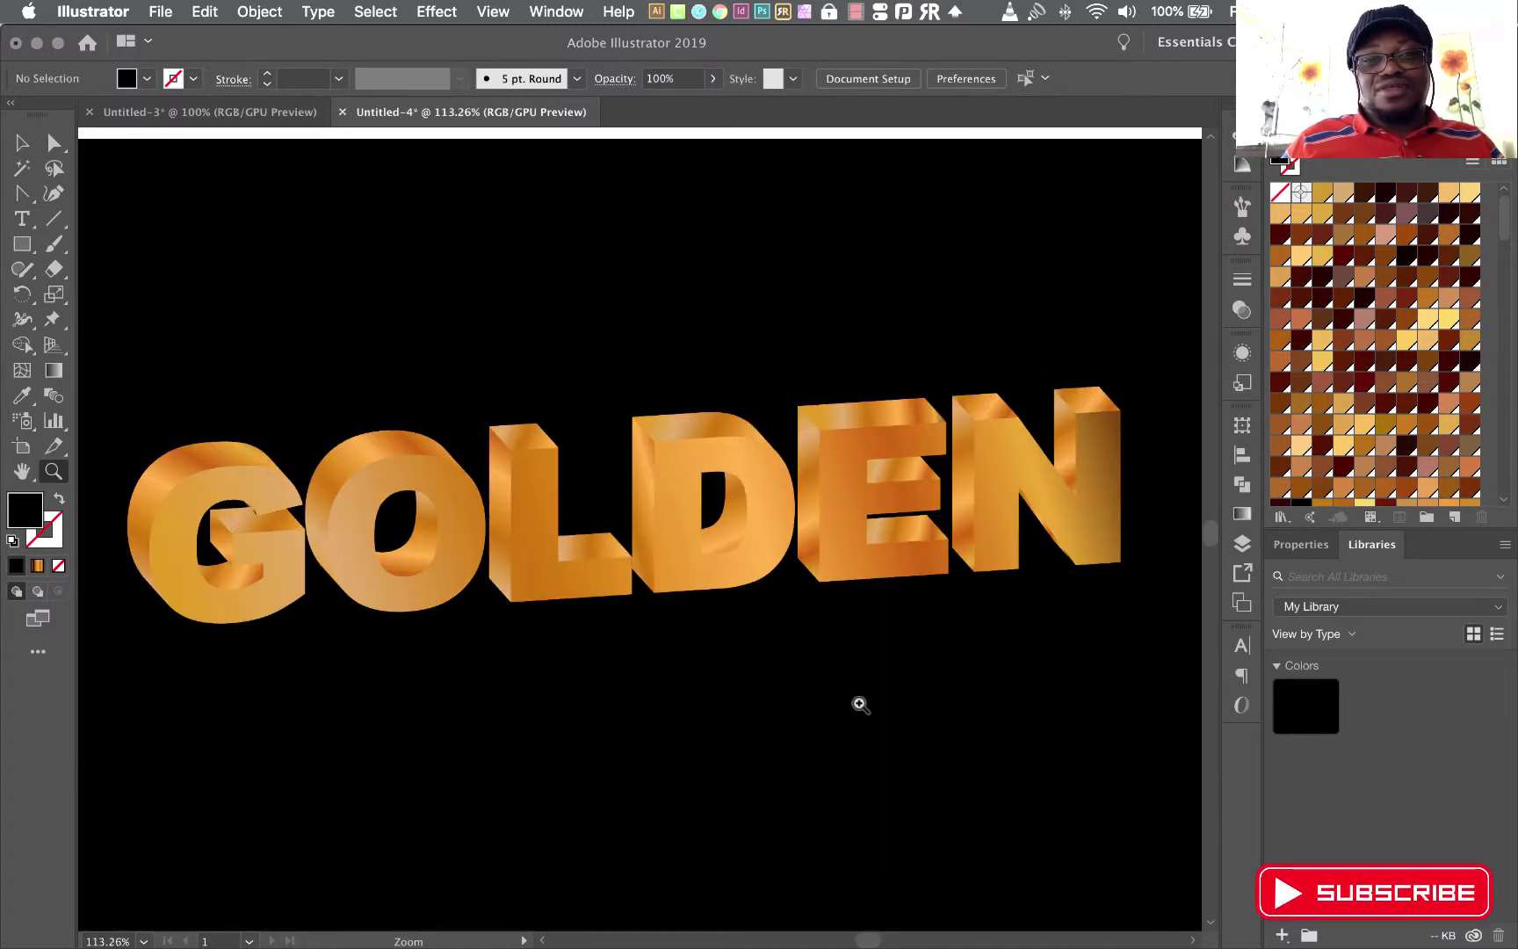
scroll(528, 437, "down", 1)
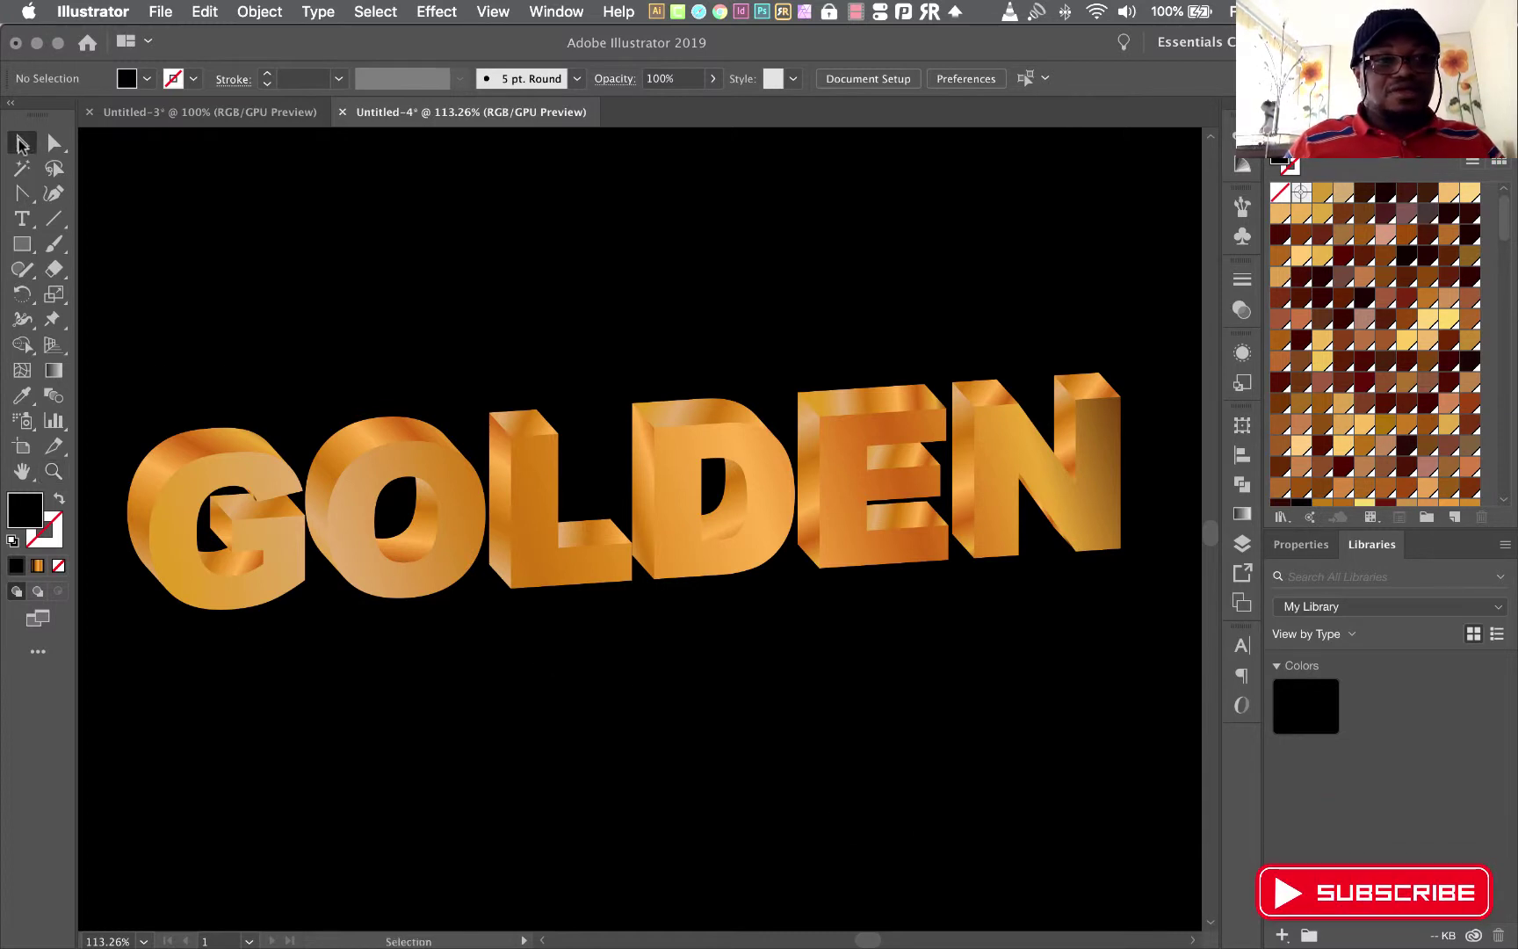
- Shift-select all six letters G, O, L, D, E and N
left_click(185, 520)
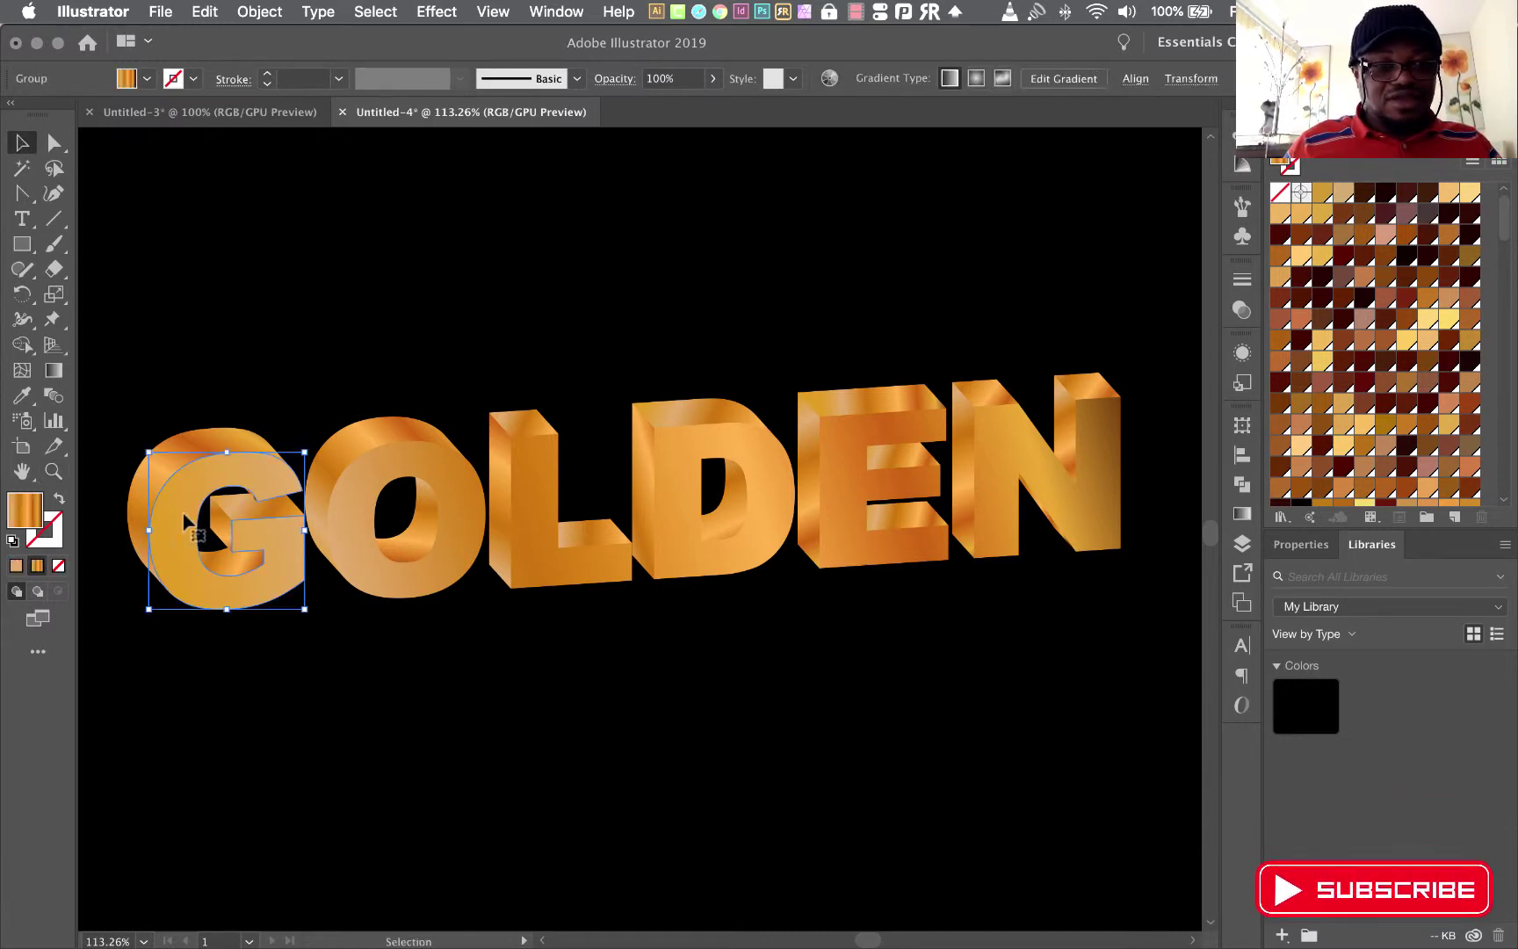
left_click(376, 560, "shift")
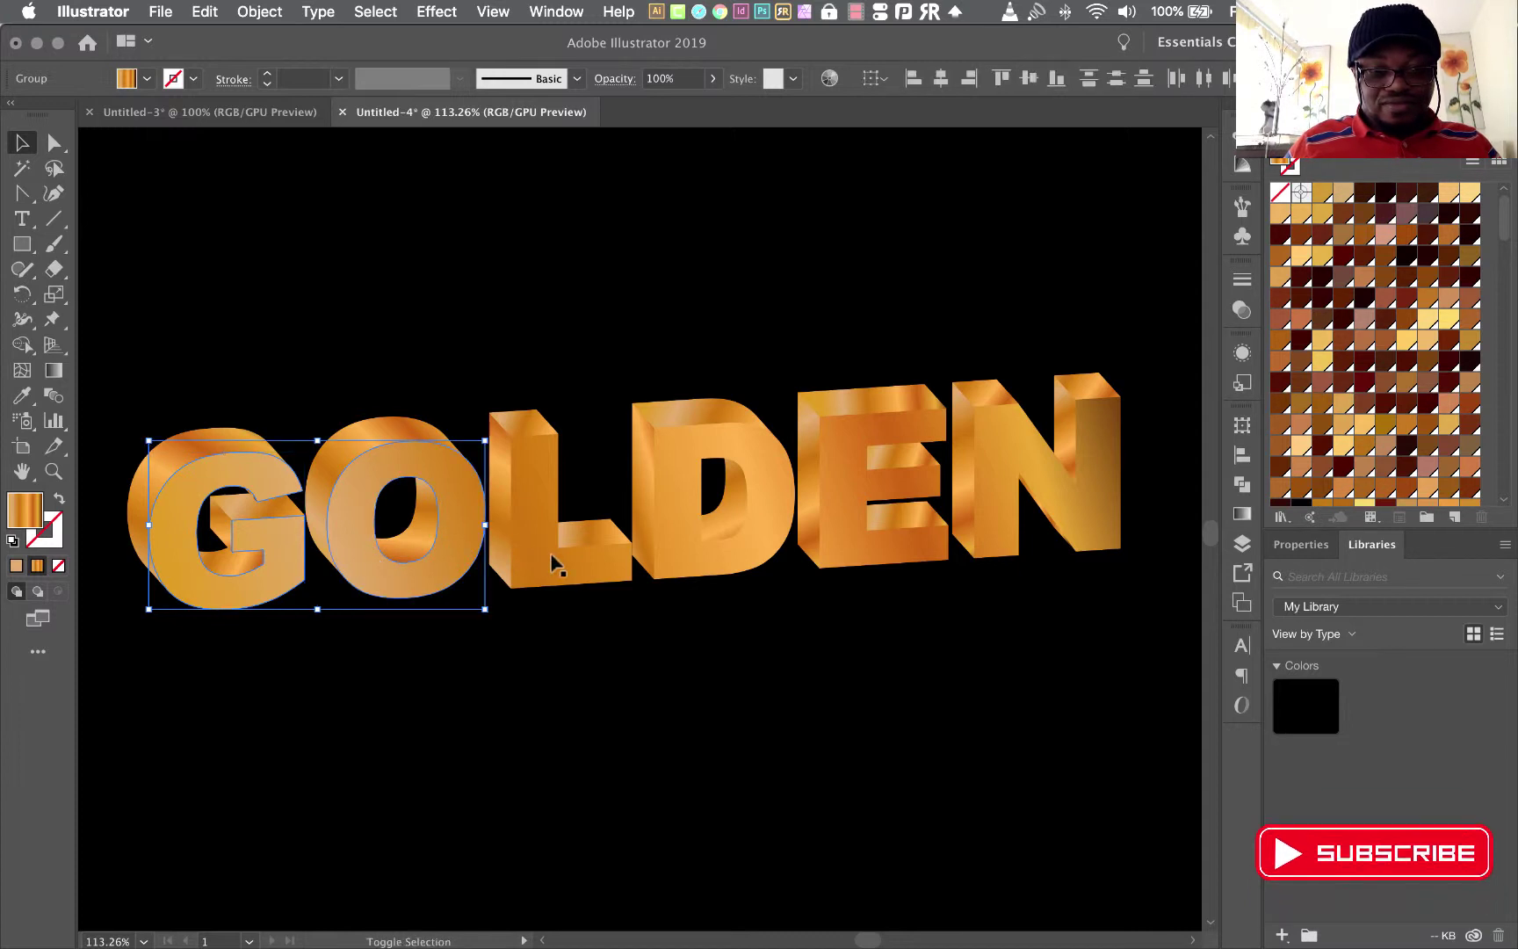
left_click(580, 571, "shift")
left_click(773, 550, "shift")
left_click(844, 525, "shift")
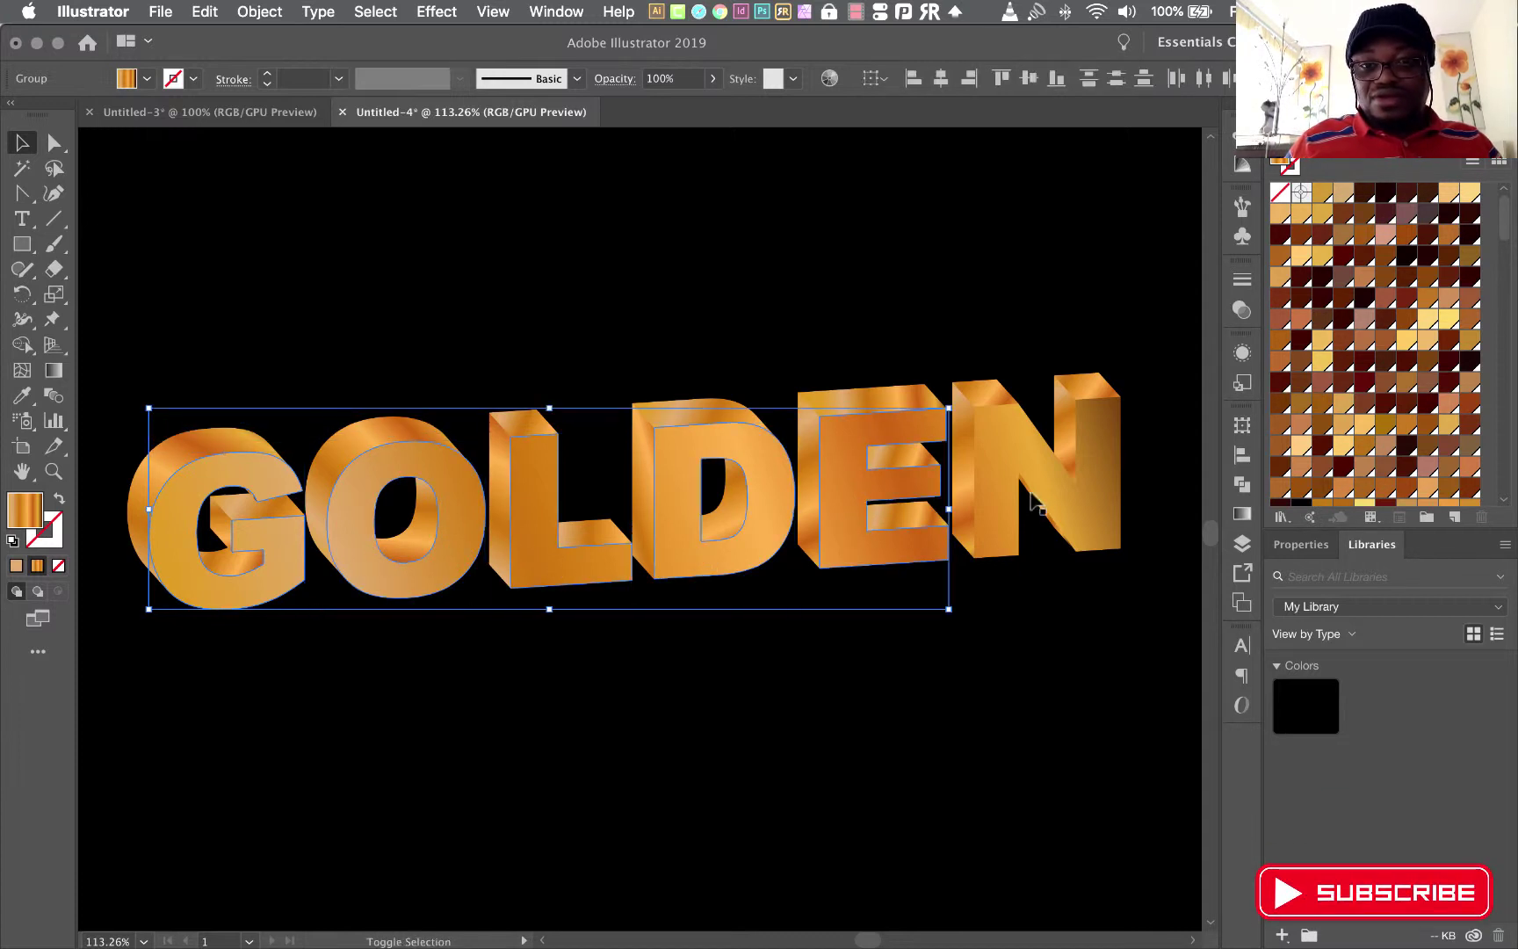
left_click(1019, 505, "shift")
- Drag one gold gradient across the whole word until the N turns gold too
left_click(54, 370)
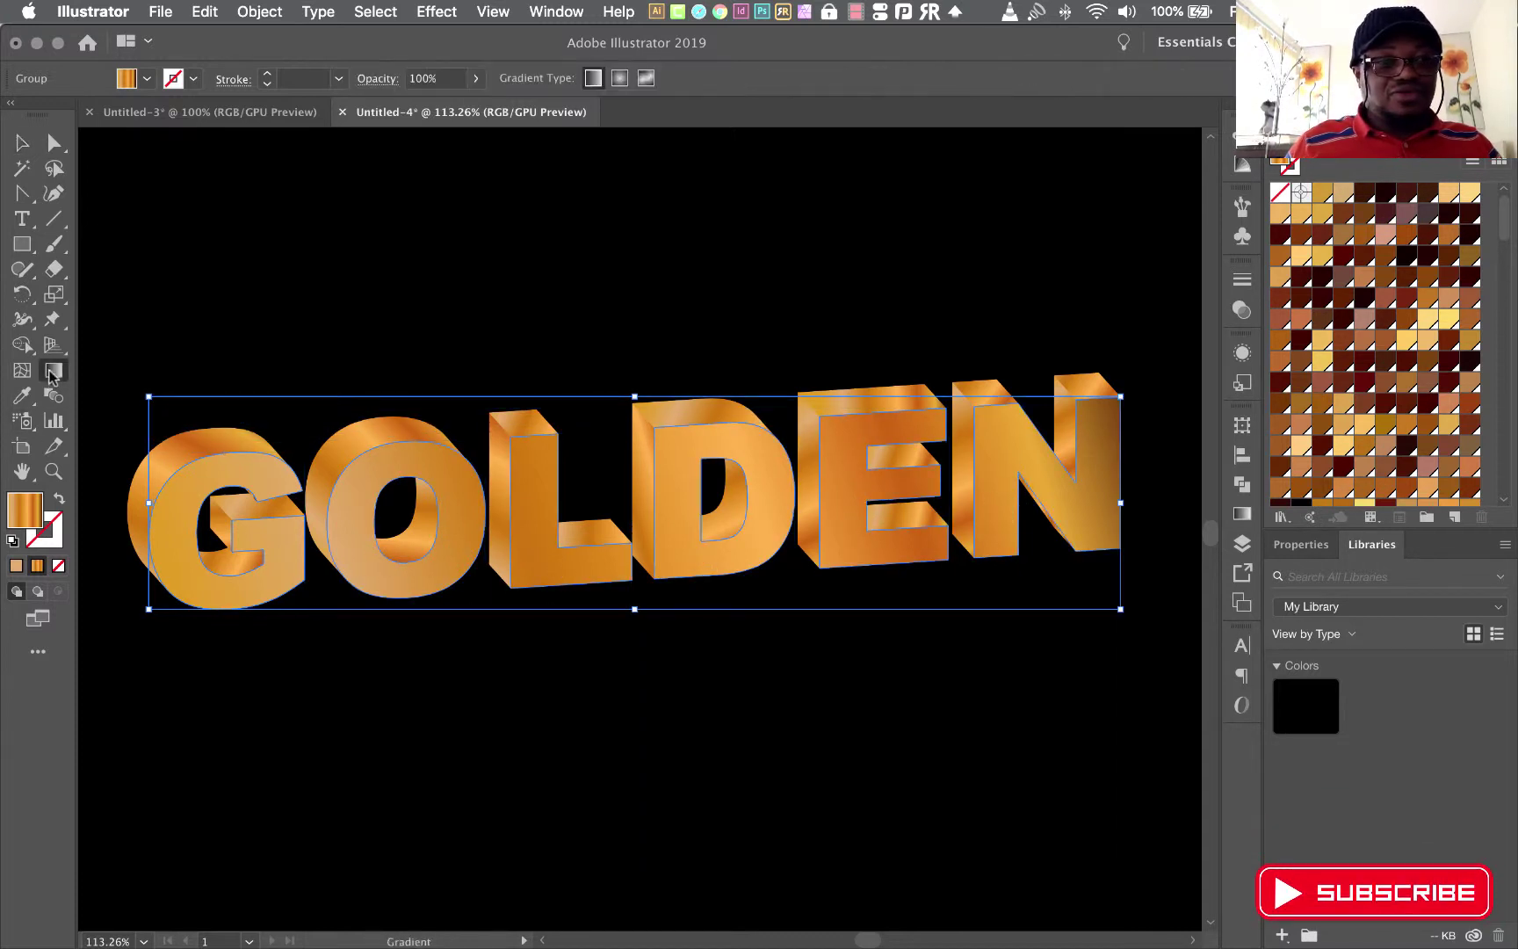
mouse_move(158, 518)
left_mouse_down()
mouse_move(446, 518)
mouse_move(614, 538)
mouse_move(260, 500)
mouse_move(352, 525)
mouse_move(535, 509)
mouse_move(610, 553)
mouse_move(478, 603)
mouse_move(705, 570)
mouse_move(583, 596)
left_mouse_up()
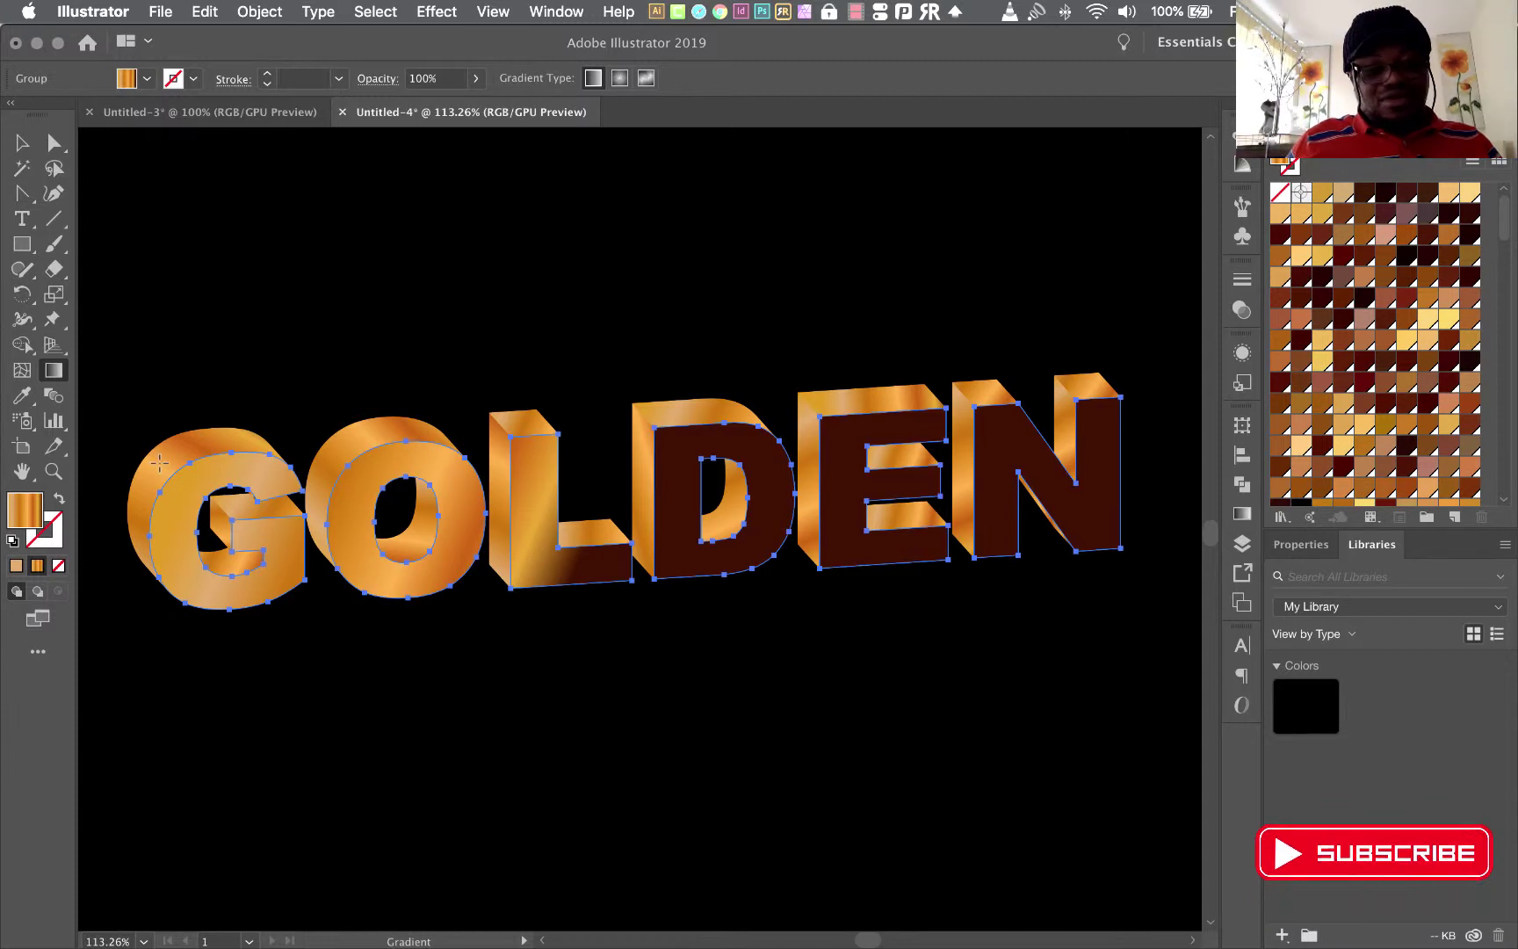
mouse_move(195, 487)
left_mouse_down()
mouse_move(1033, 457)
mouse_move(1122, 474)
mouse_move(395, 603)
mouse_move(271, 526)
mouse_move(610, 569)
mouse_move(1013, 525)
mouse_move(1054, 501)
mouse_move(1105, 413)
left_mouse_up()
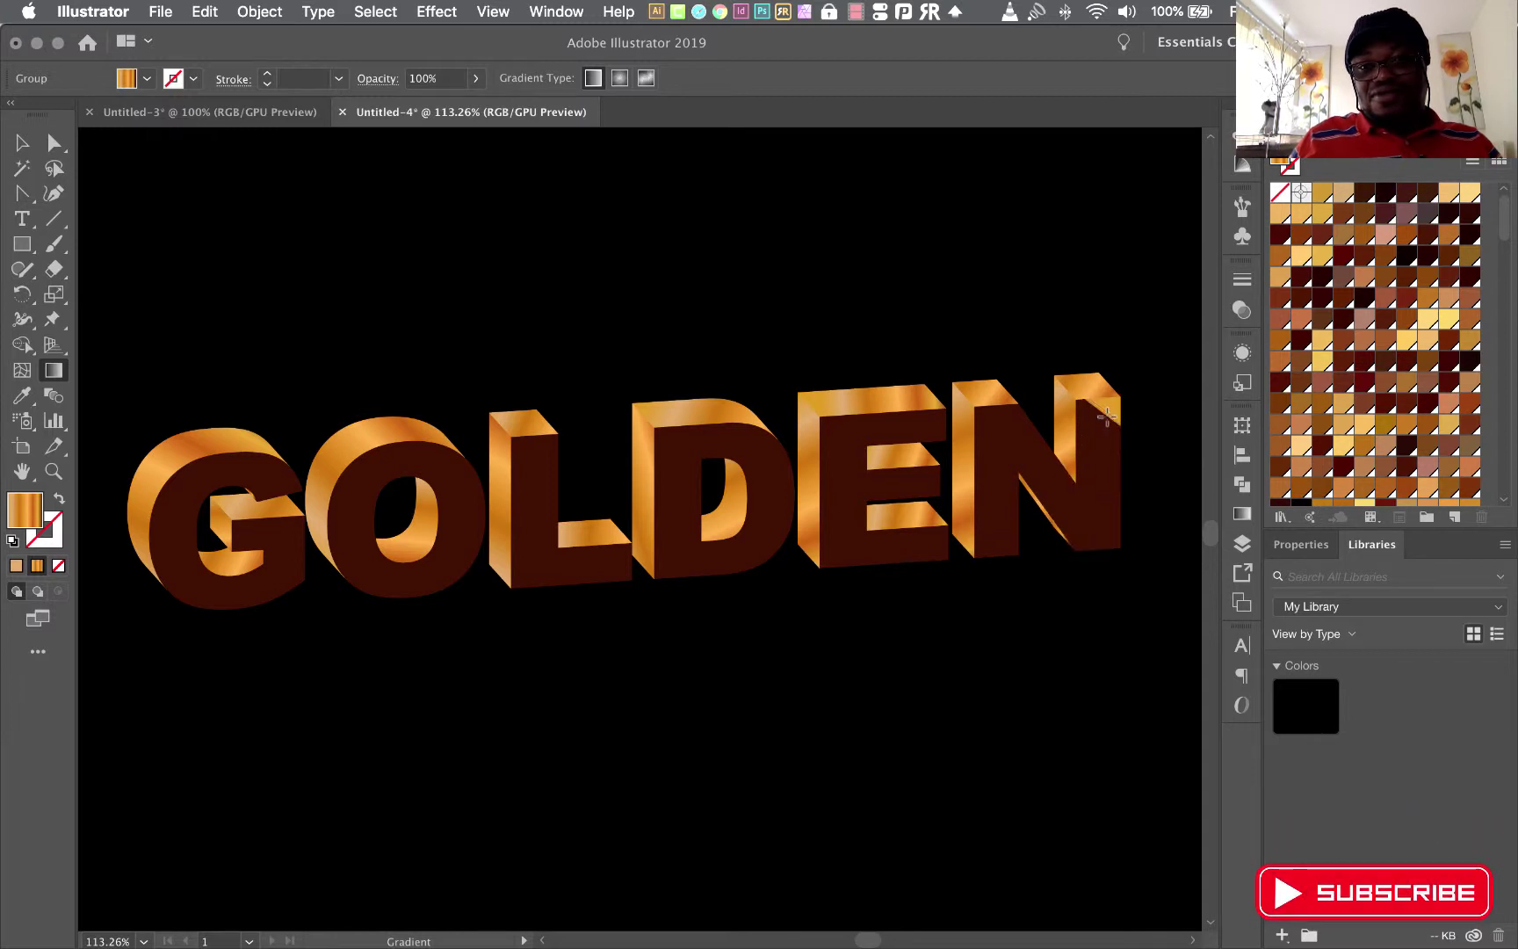
left_click_drag(1098, 406, 1109, 416)
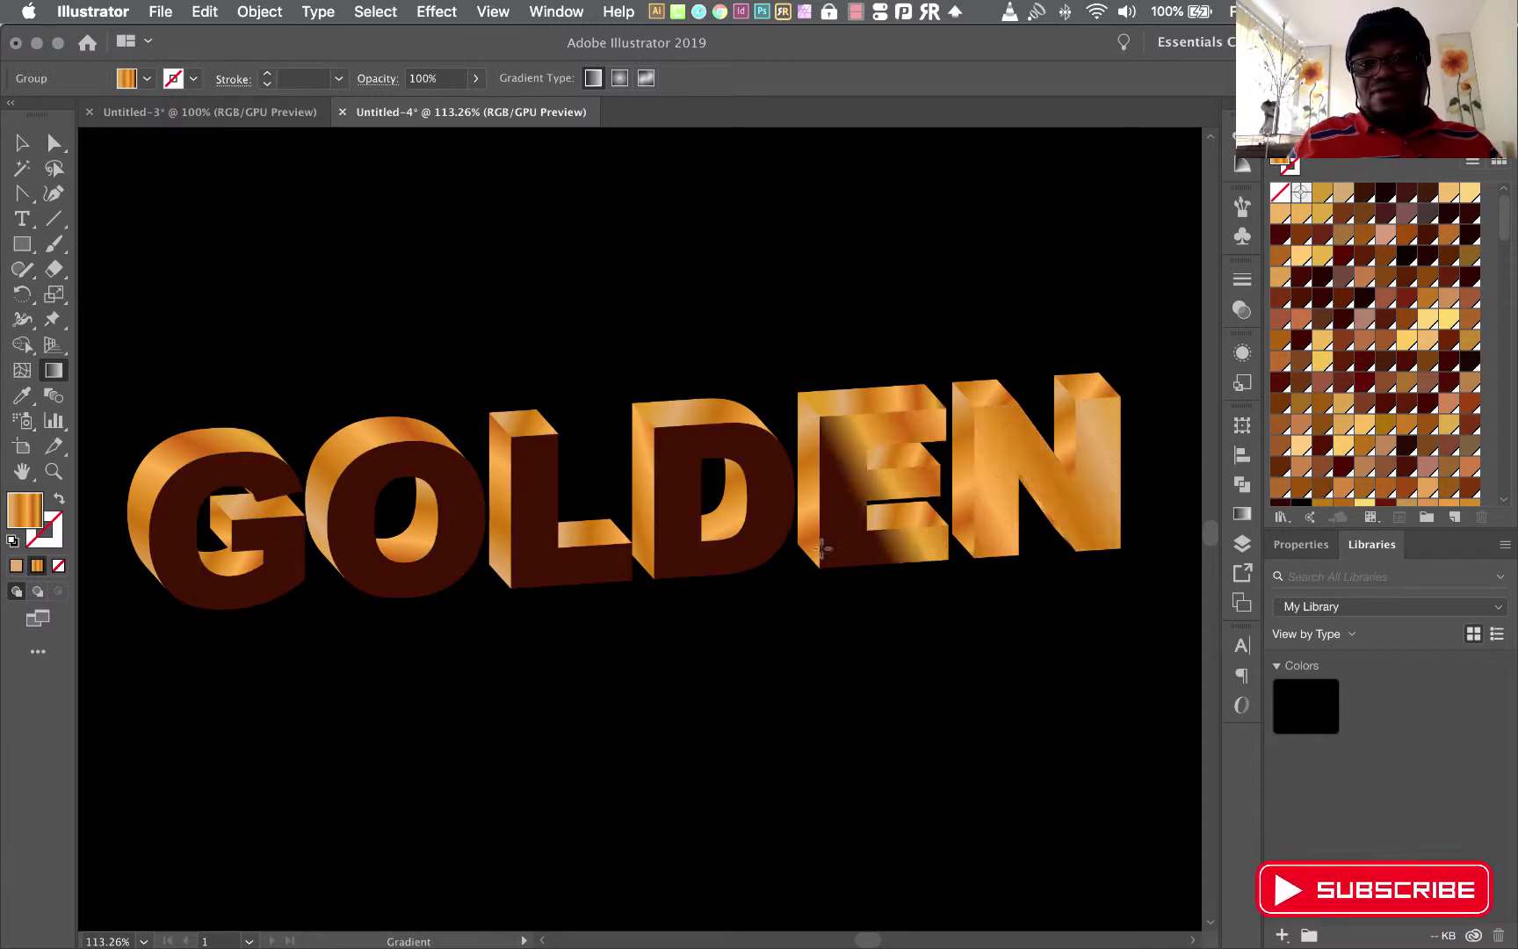
scroll(1133, 492, "left", 5)
scroll(1149, 544, "left", 4)
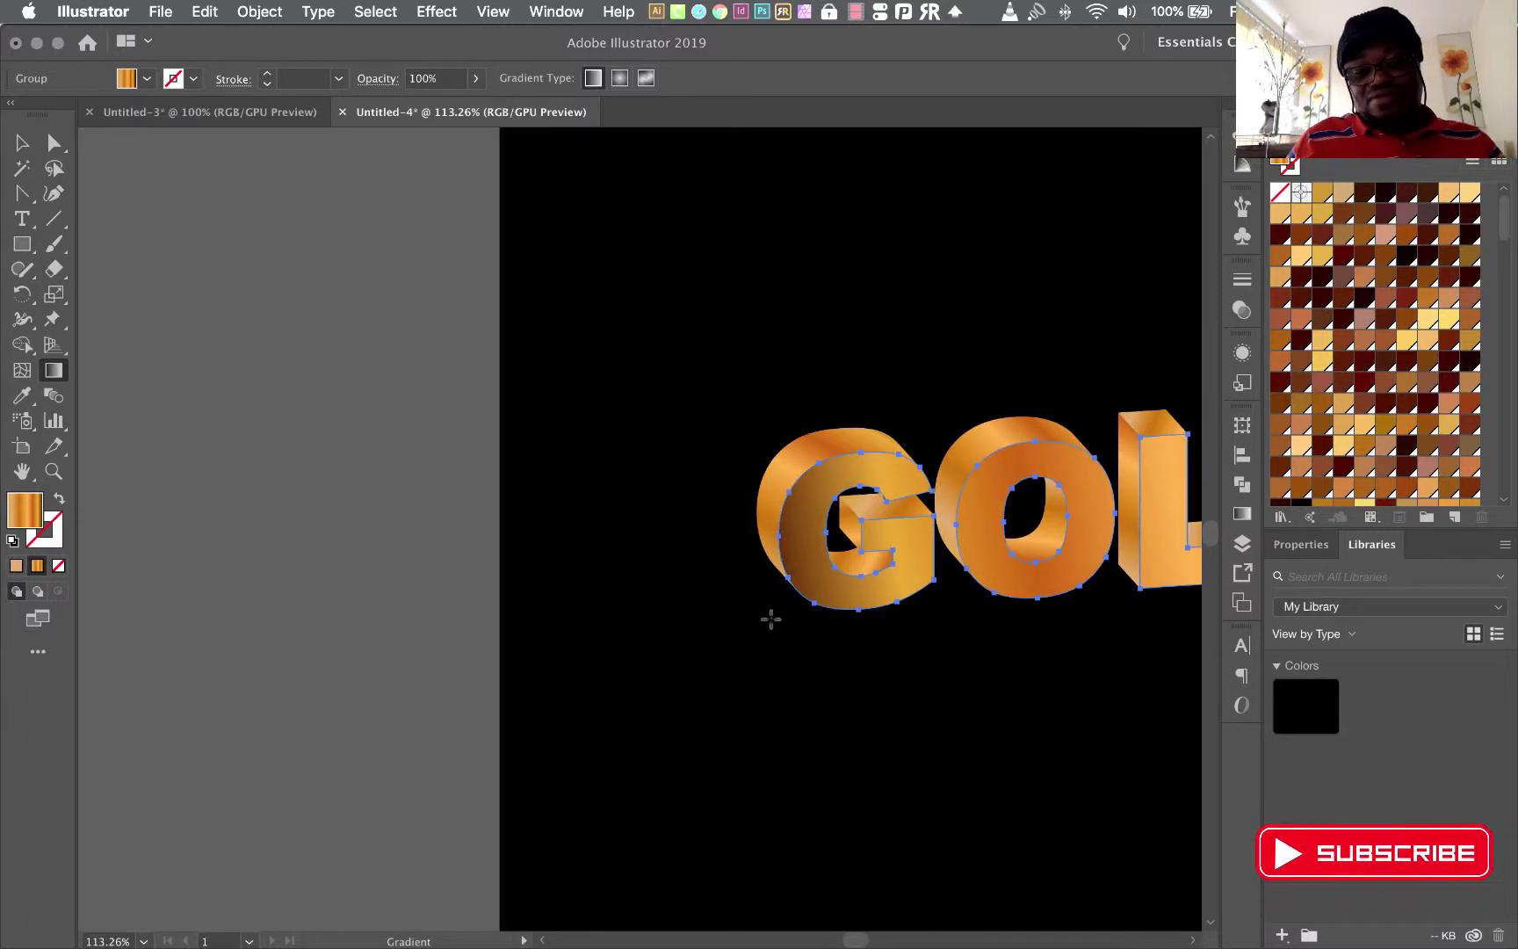
mouse_move(1168, 656)
left_mouse_down()
mouse_move(739, 674)
mouse_move(460, 633)
left_mouse_up()
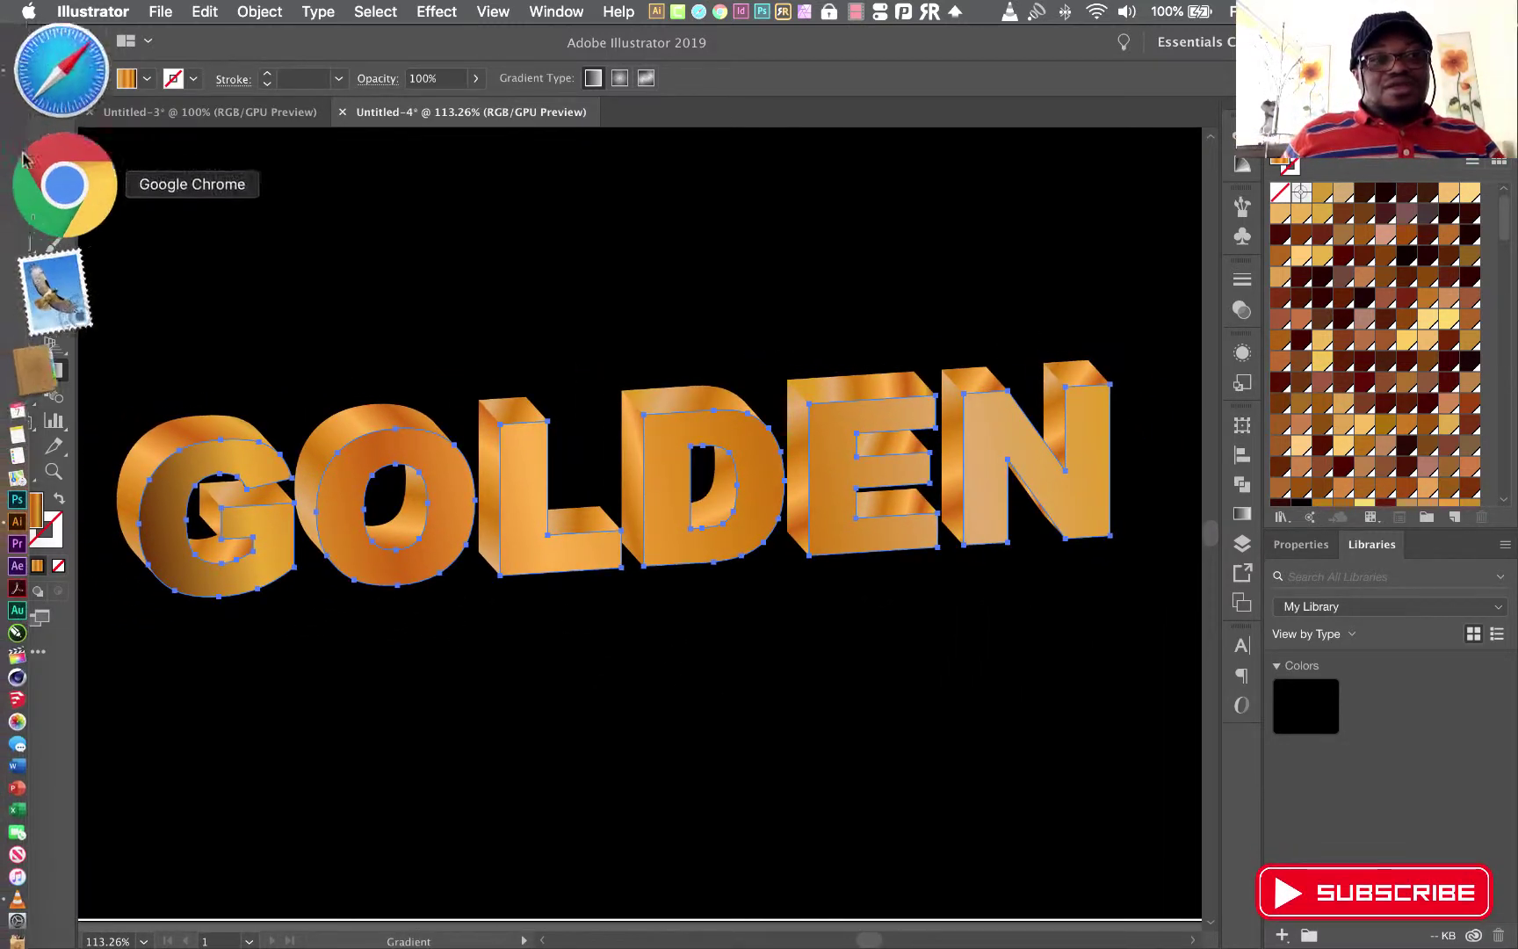
left_click(20, 146)
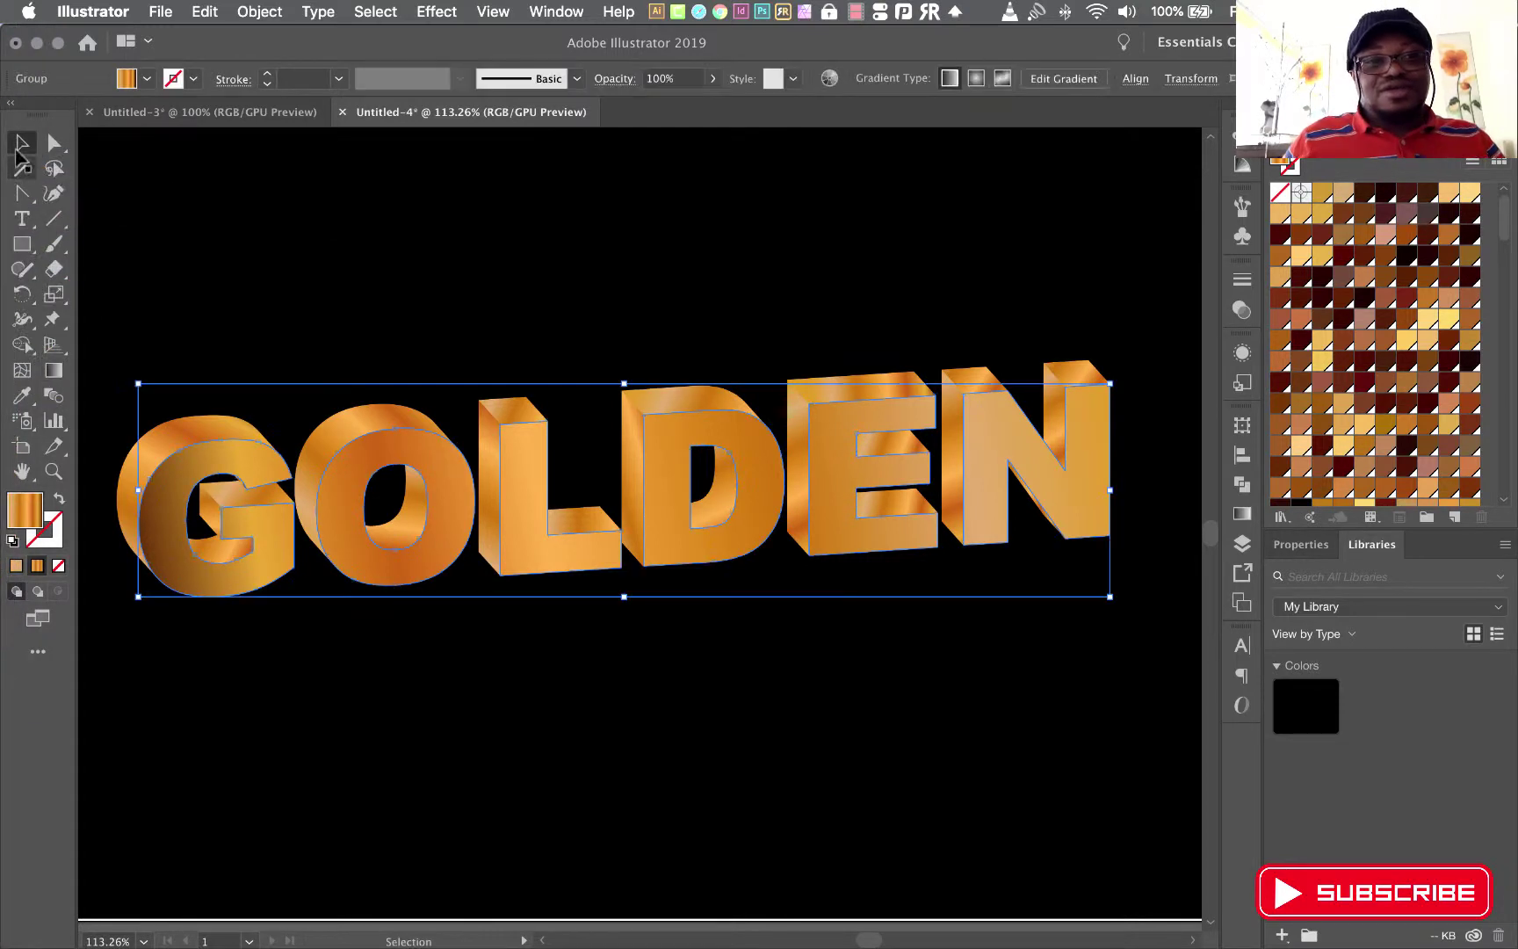
- Select the black background rectangle and drag it lower behind GOLDEN
left_click(709, 818)
scroll(809, 815, "down", 1)
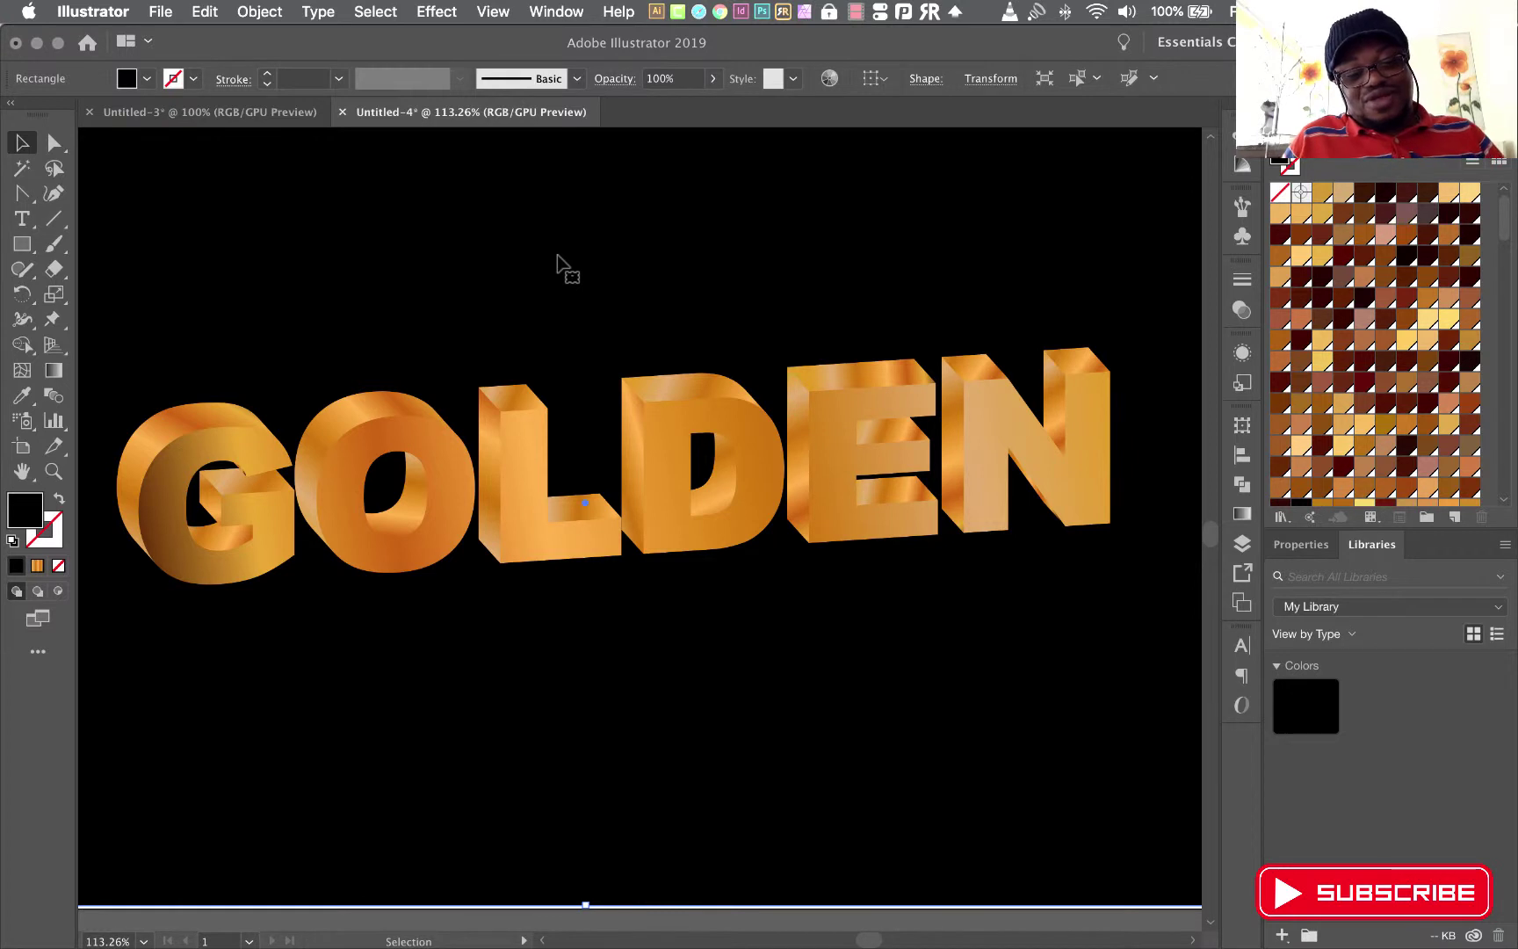
left_click_drag(557, 262, 544, 377)
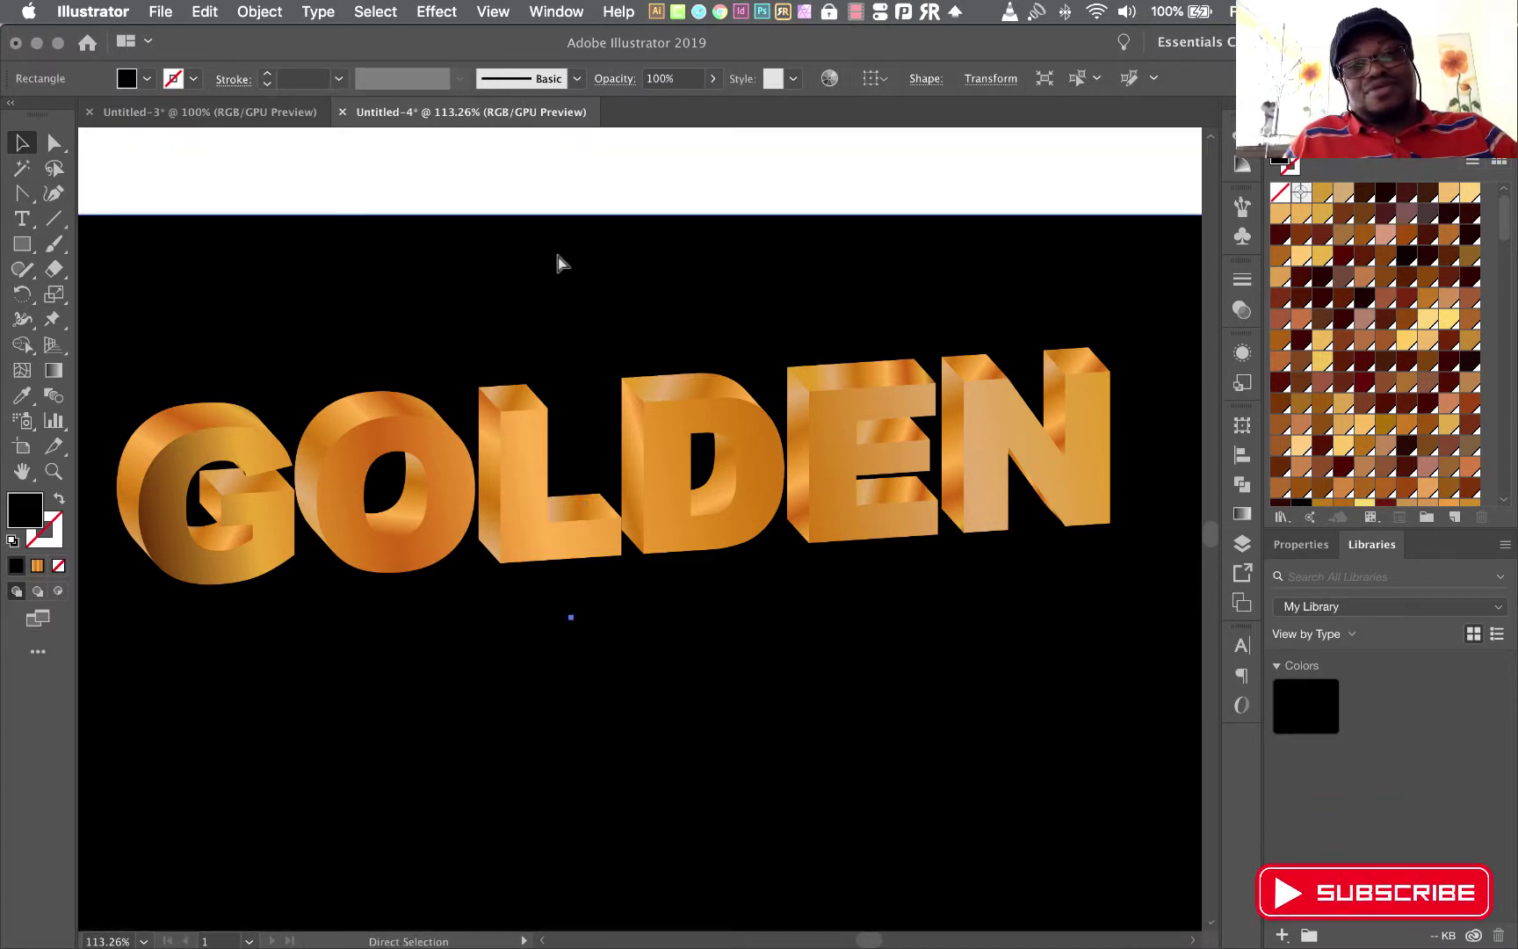
scroll(560, 488, "down", 2)
scroll(560, 489, "down", 4)
scroll(561, 490, "down", 2)
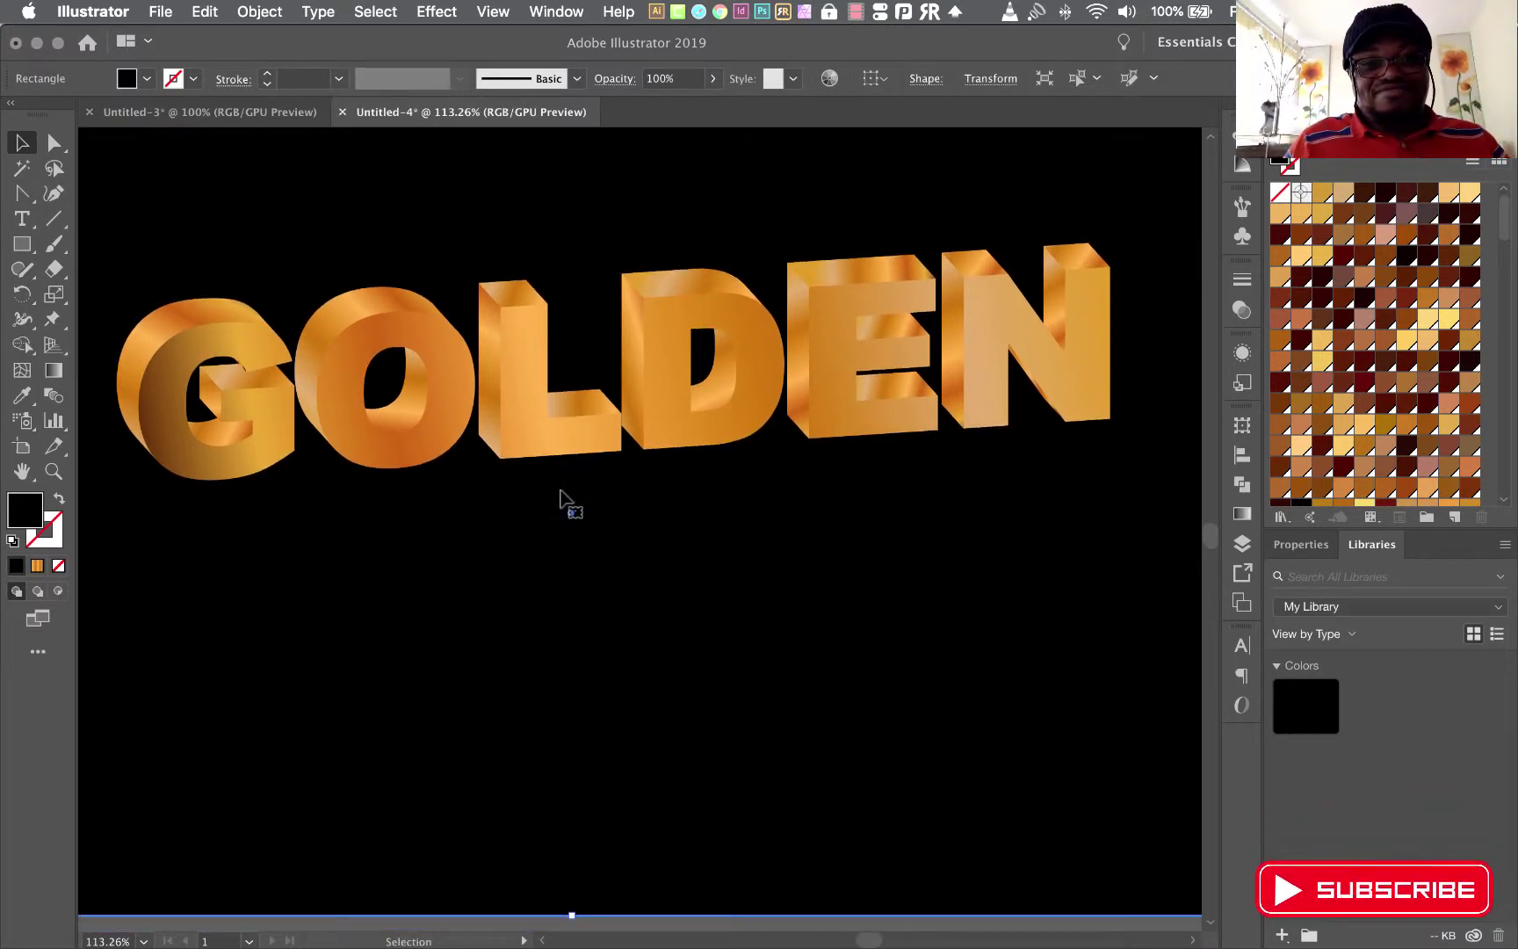
scroll(561, 492, "down", 1)
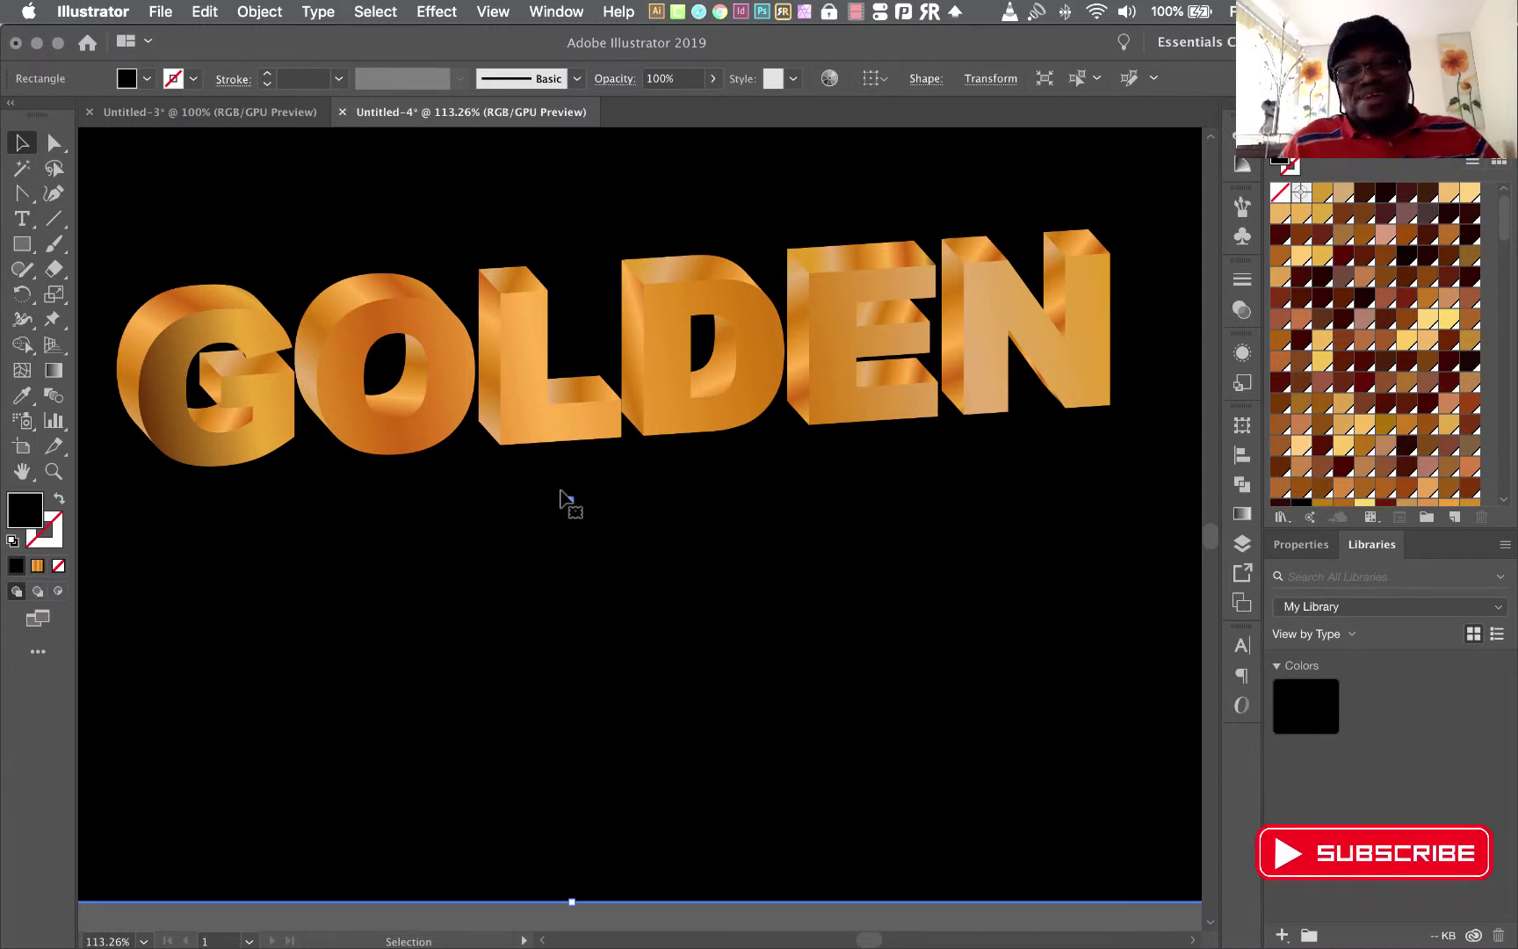